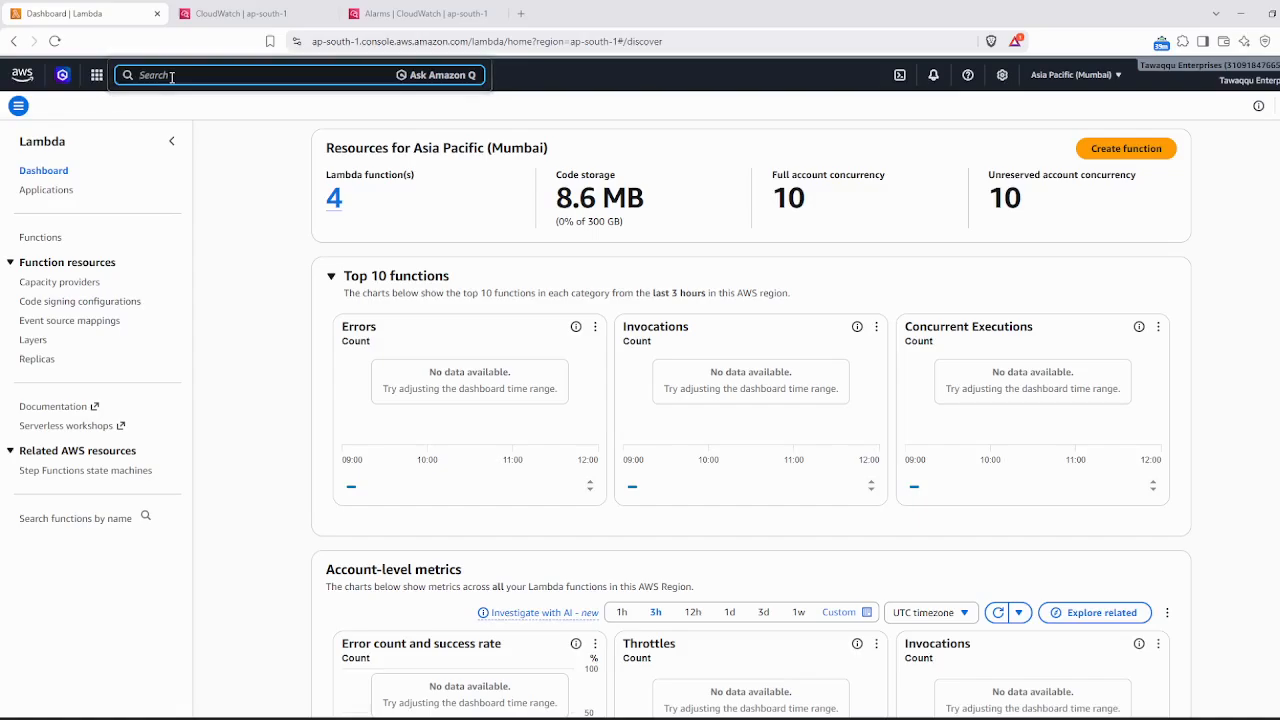
- Search the console for Lambda, open the service's functions list, and start creating a new function
type("lambda")
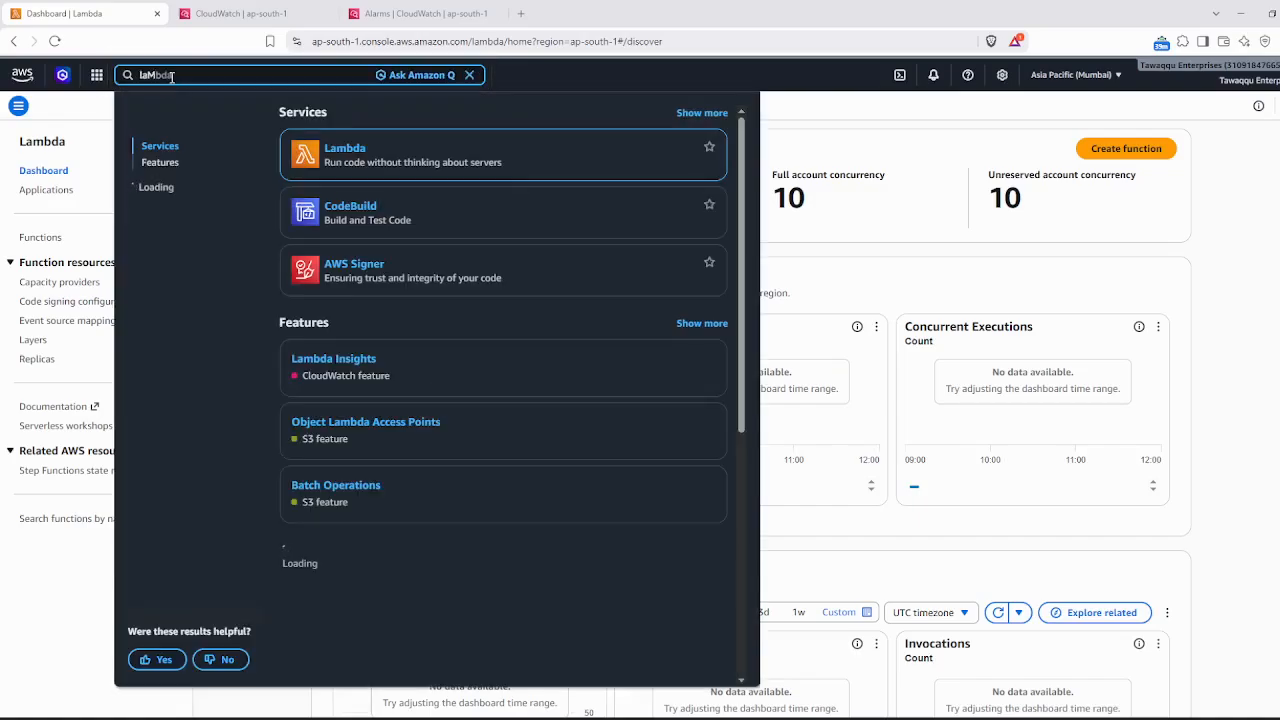
left_click(345, 150)
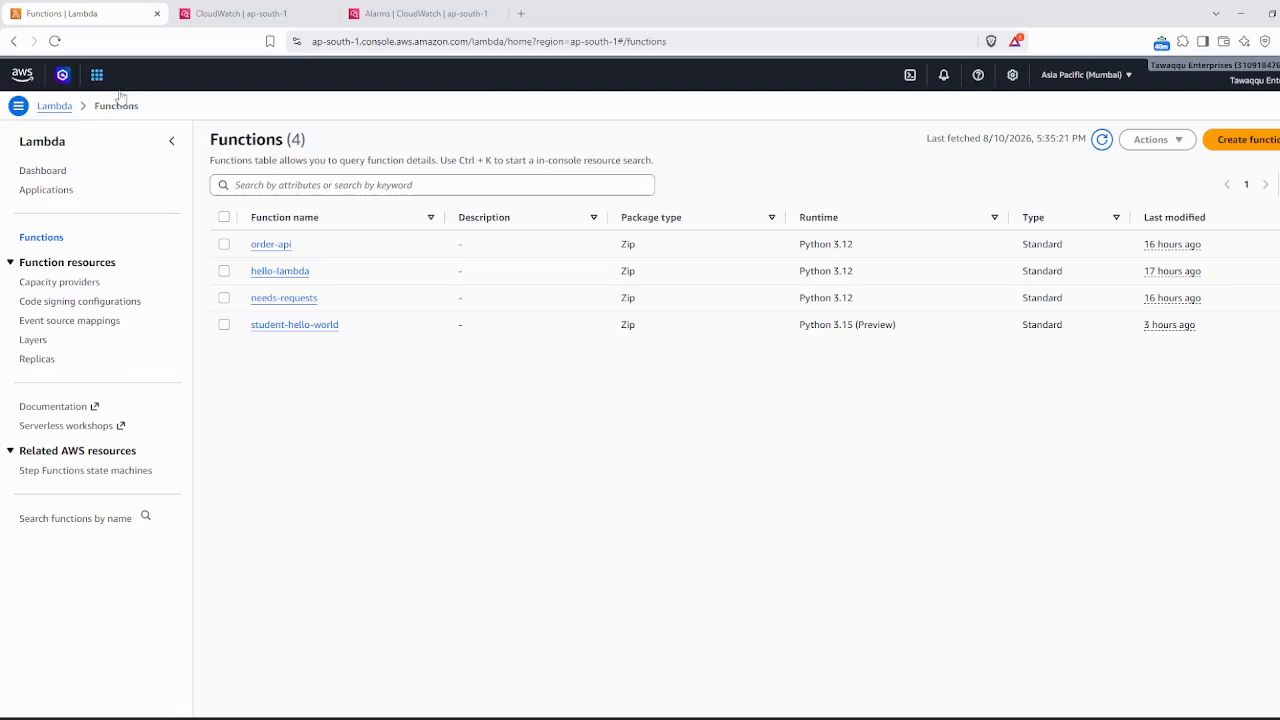
left_click(148, 77)
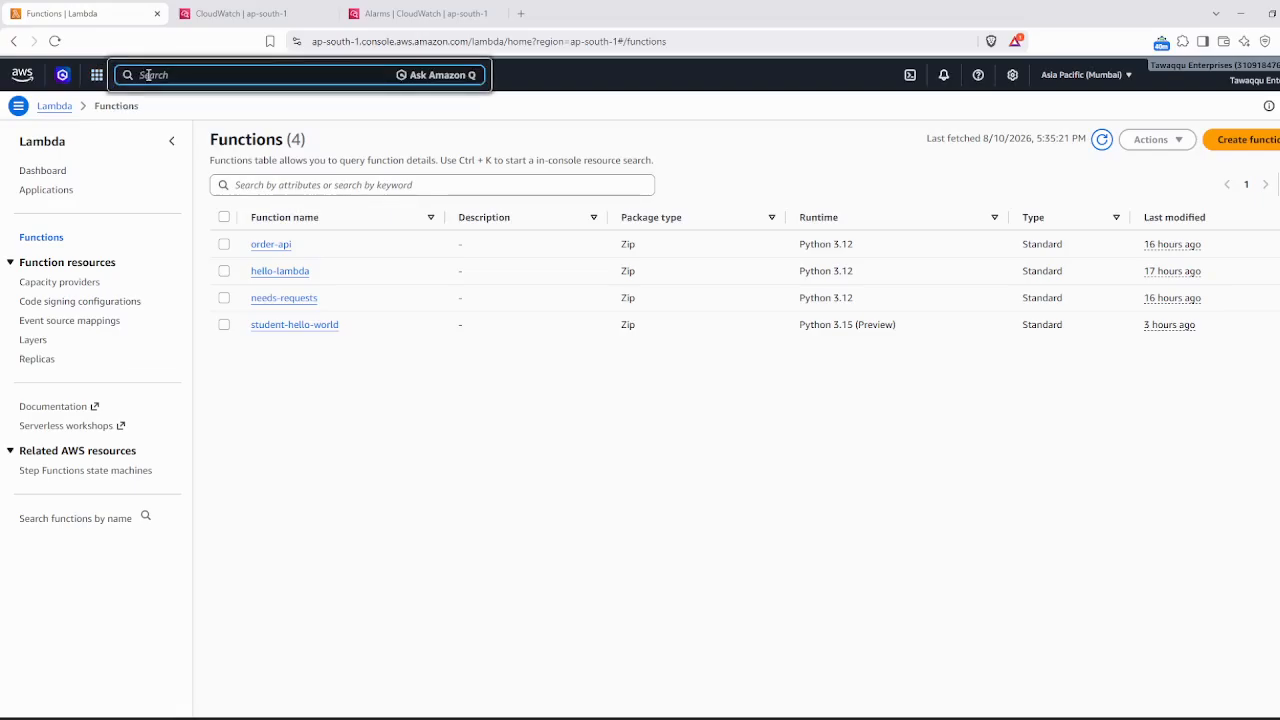
type("LAMBDA")
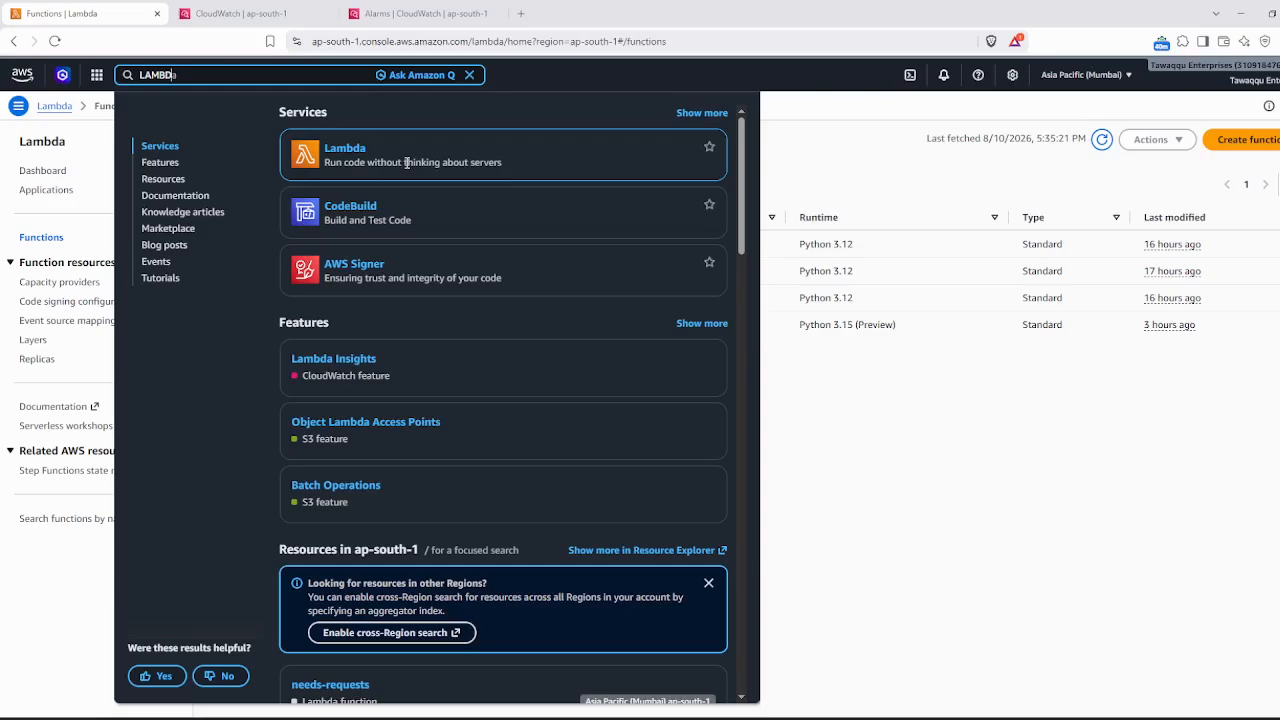
left_click(342, 155)
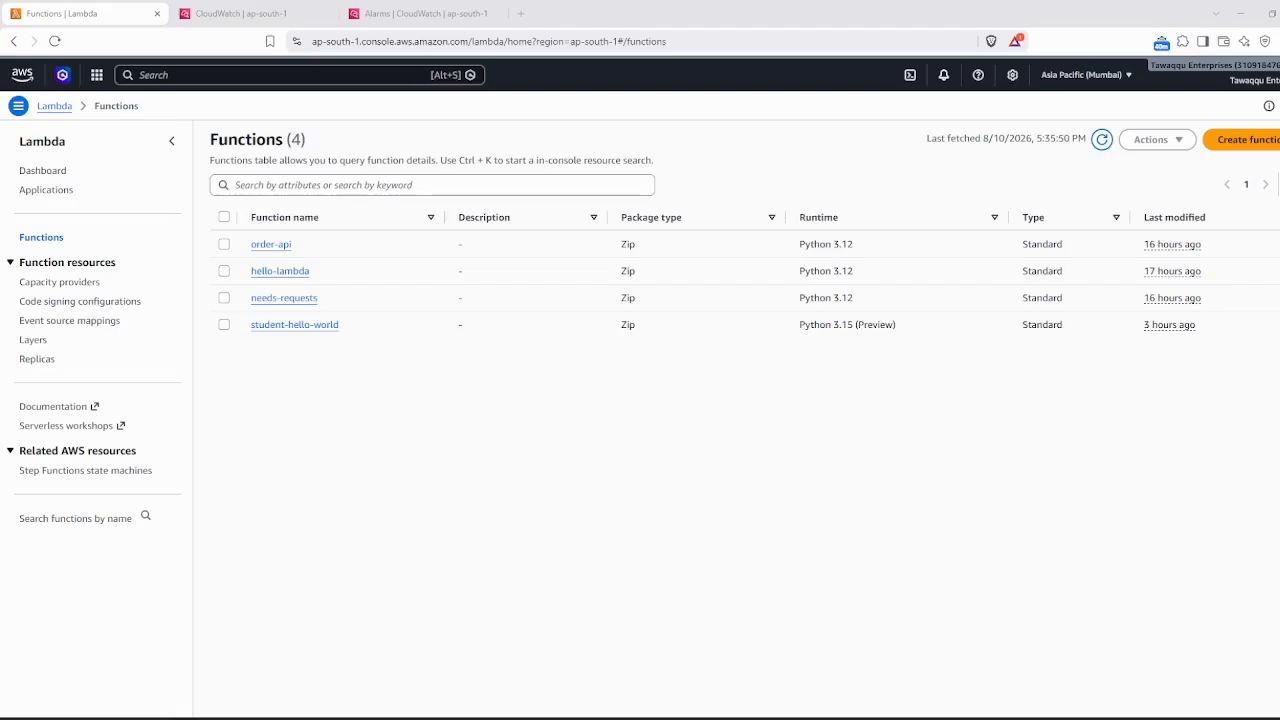
left_click(1266, 140)
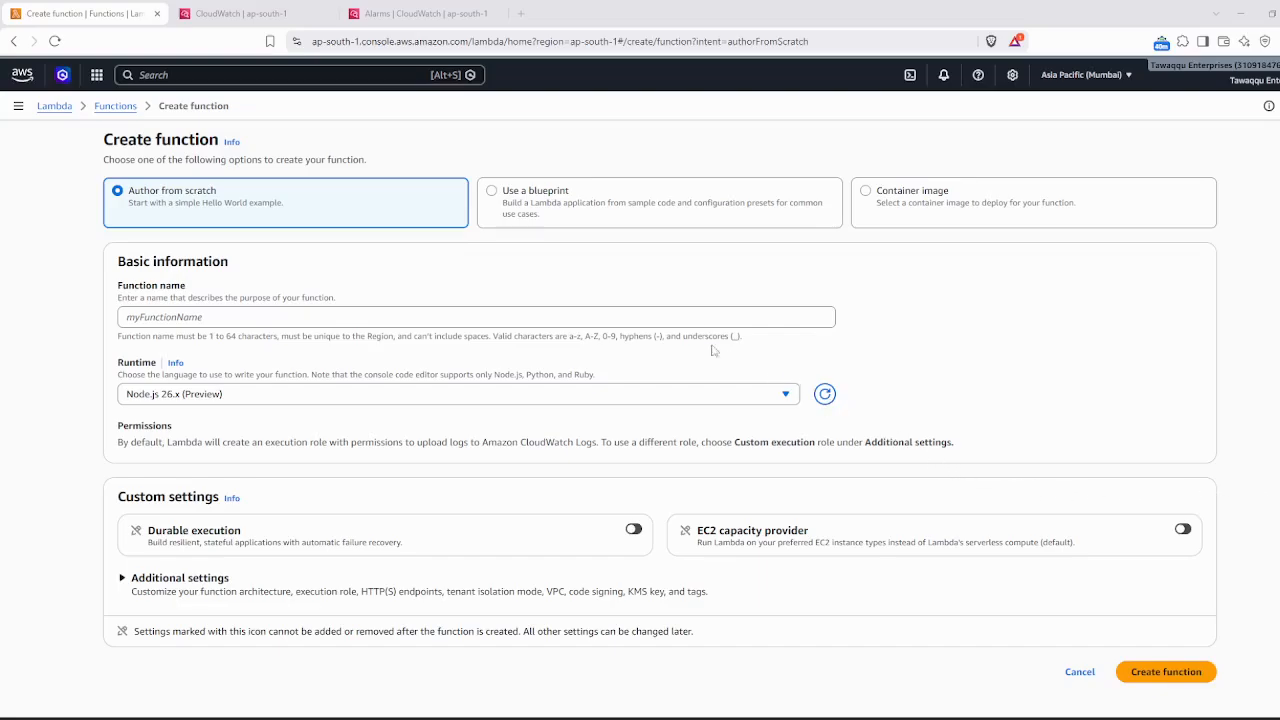
- Examine the blueprints offered under Use a blueprint, and view the Container image option
left_click(492, 193)
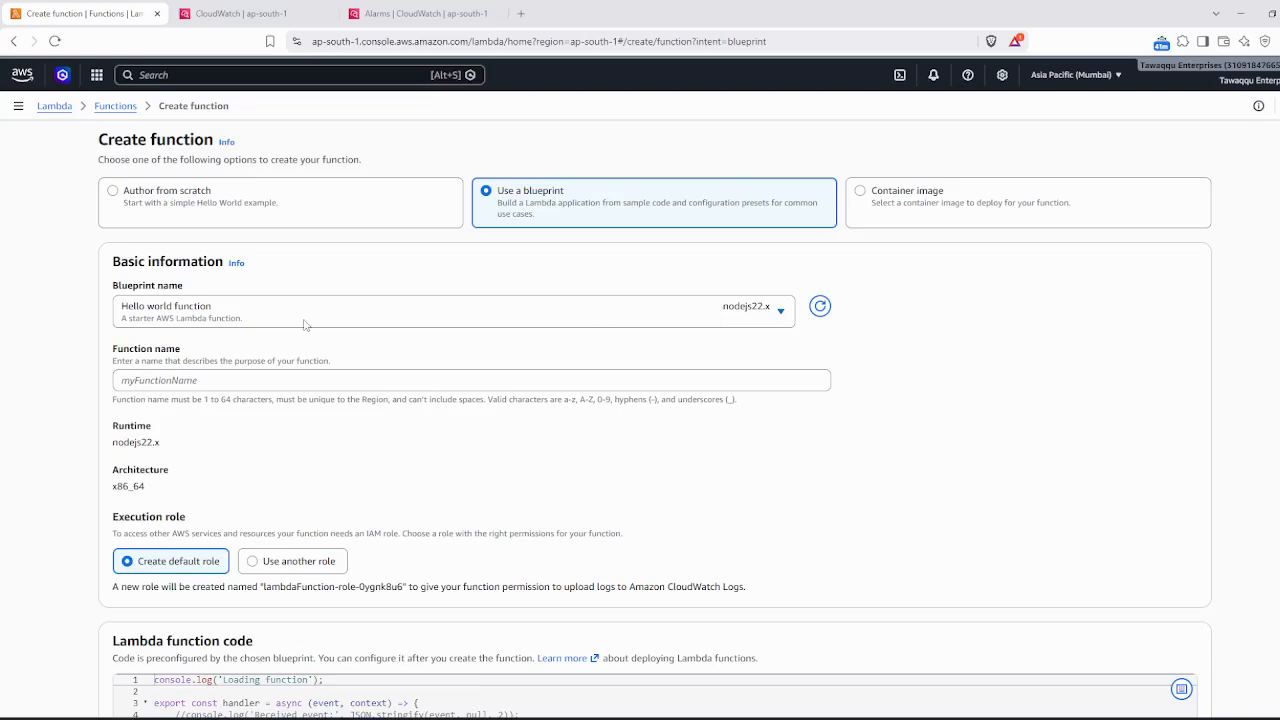
left_click(301, 318)
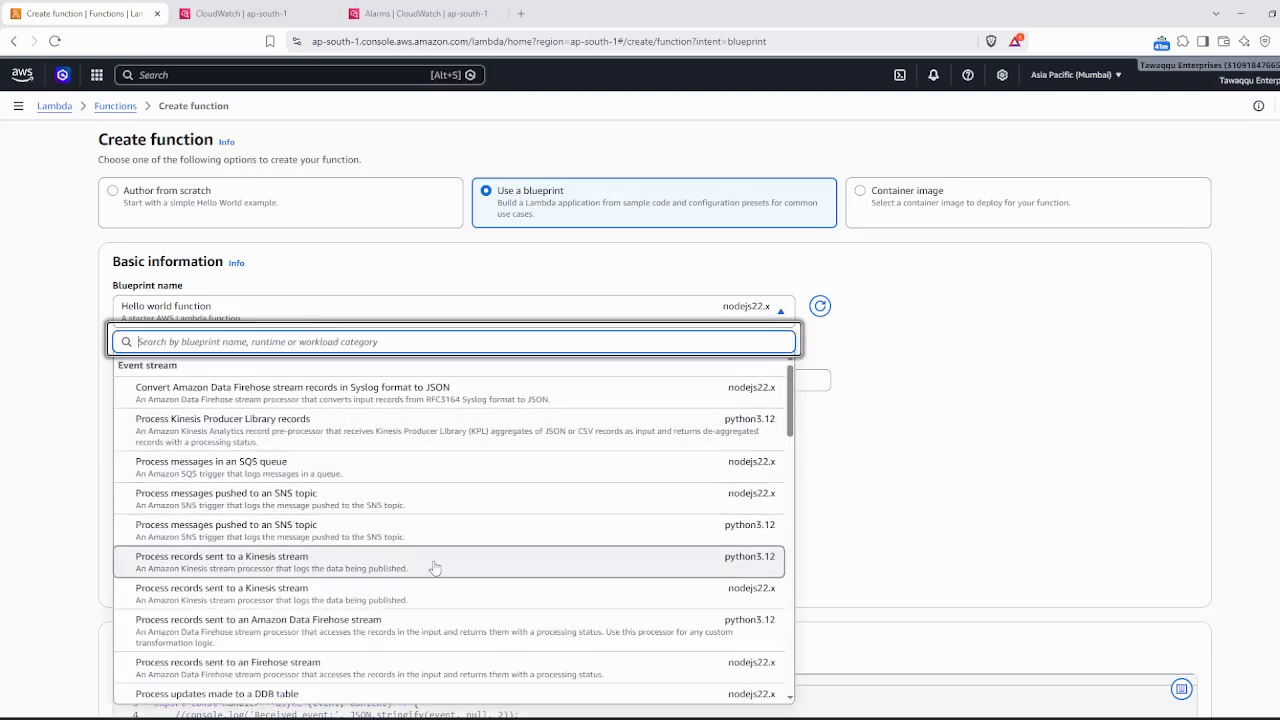
scroll(435, 568, "down", 10)
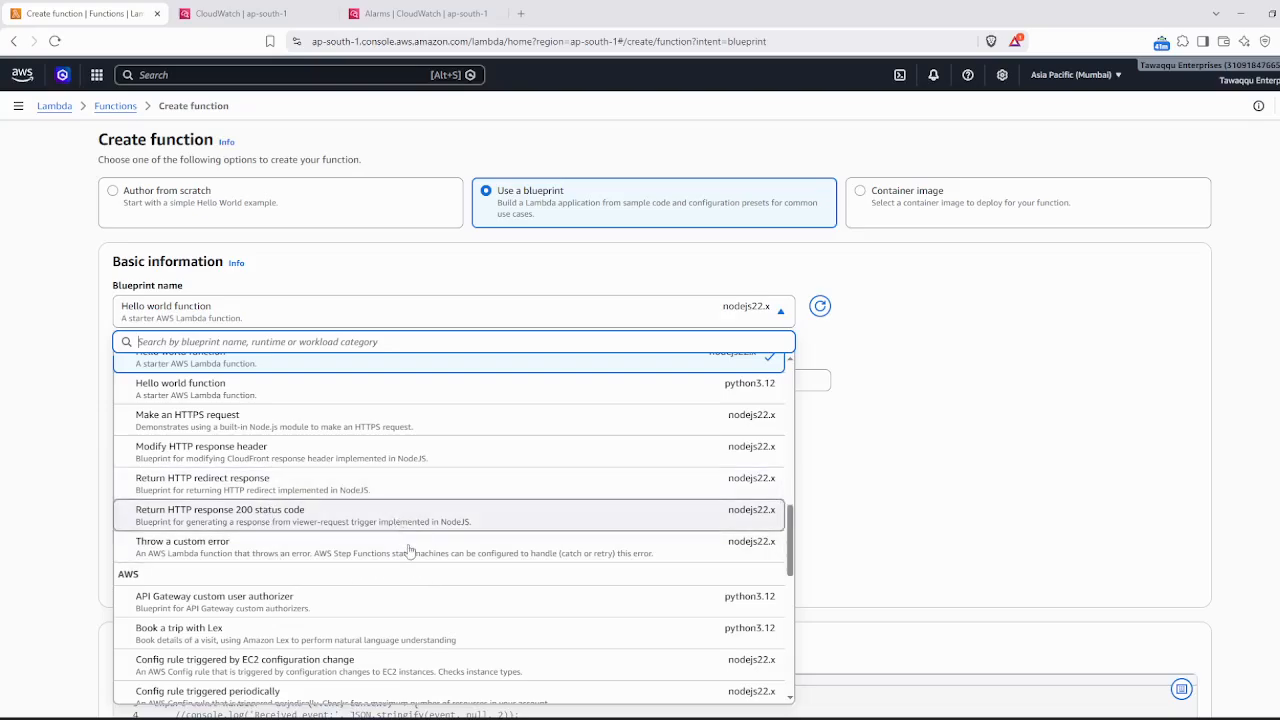
scroll(408, 549, "down", 15)
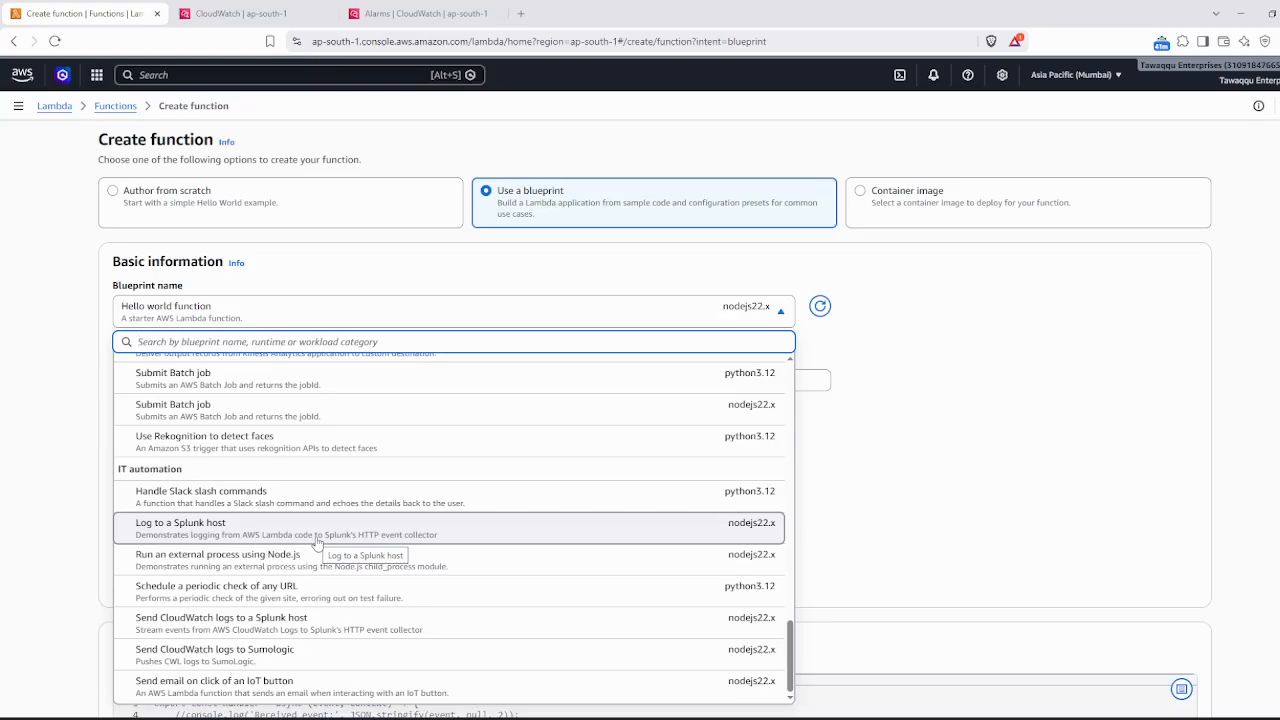
scroll(318, 543, "down", 3)
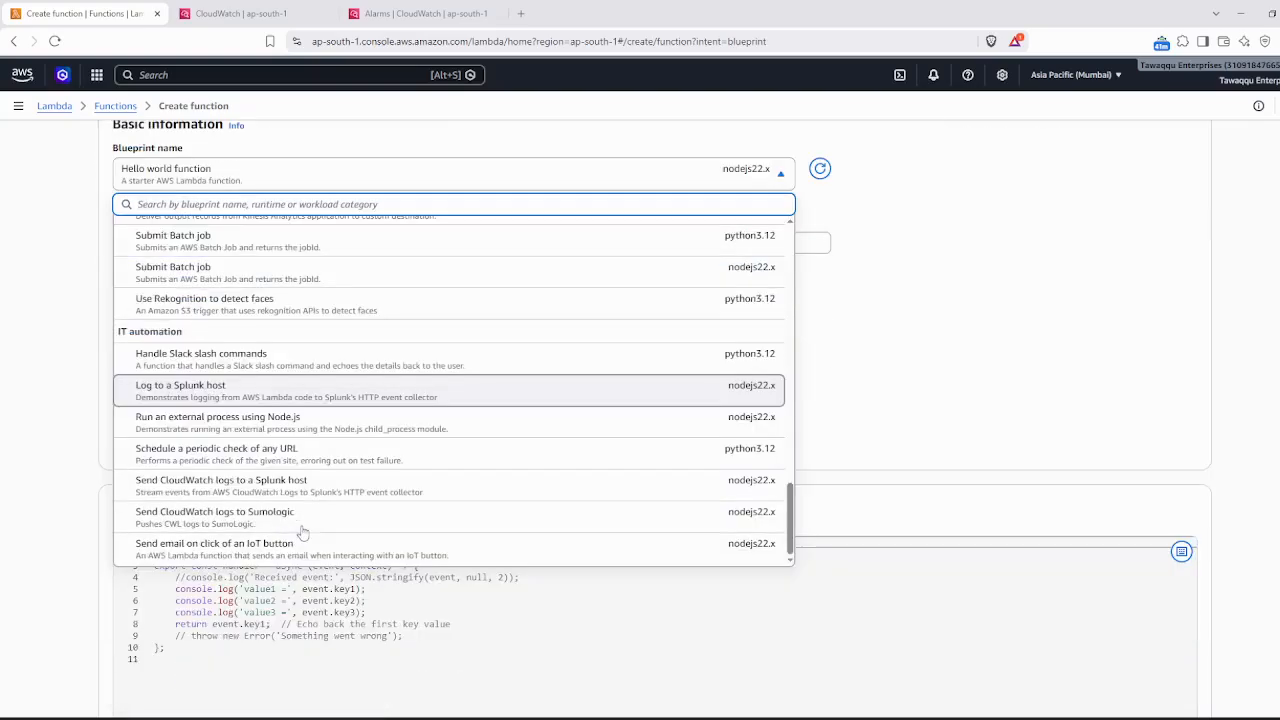
scroll(323, 477, "up", 2)
scroll(326, 467, "up", 5)
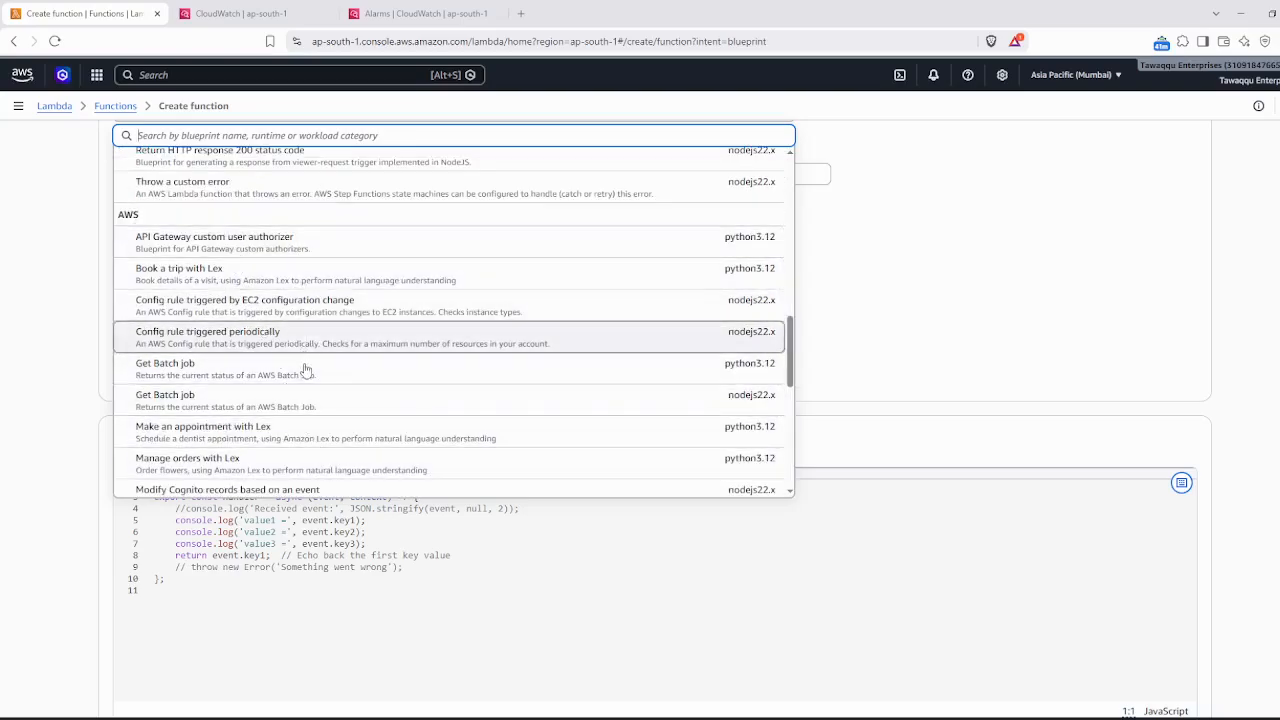
scroll(306, 368, "up", 3)
scroll(306, 368, "up", 10)
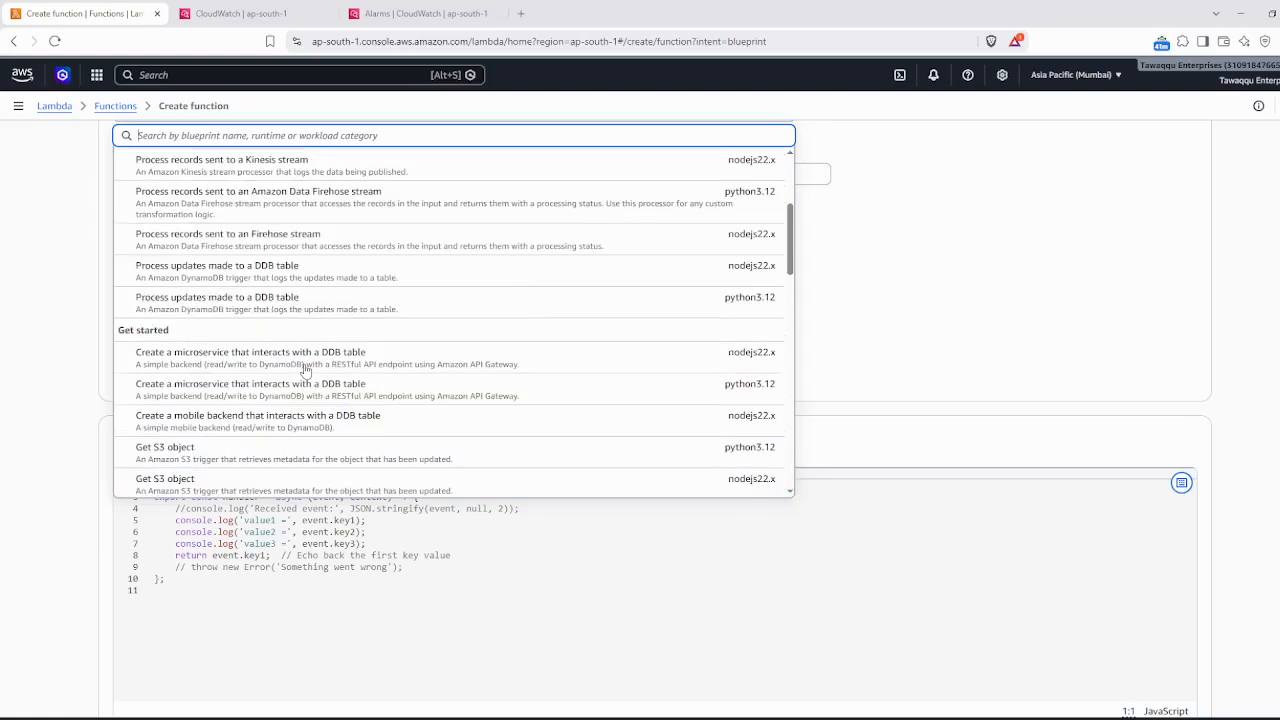
scroll(460, 320, "up", 1)
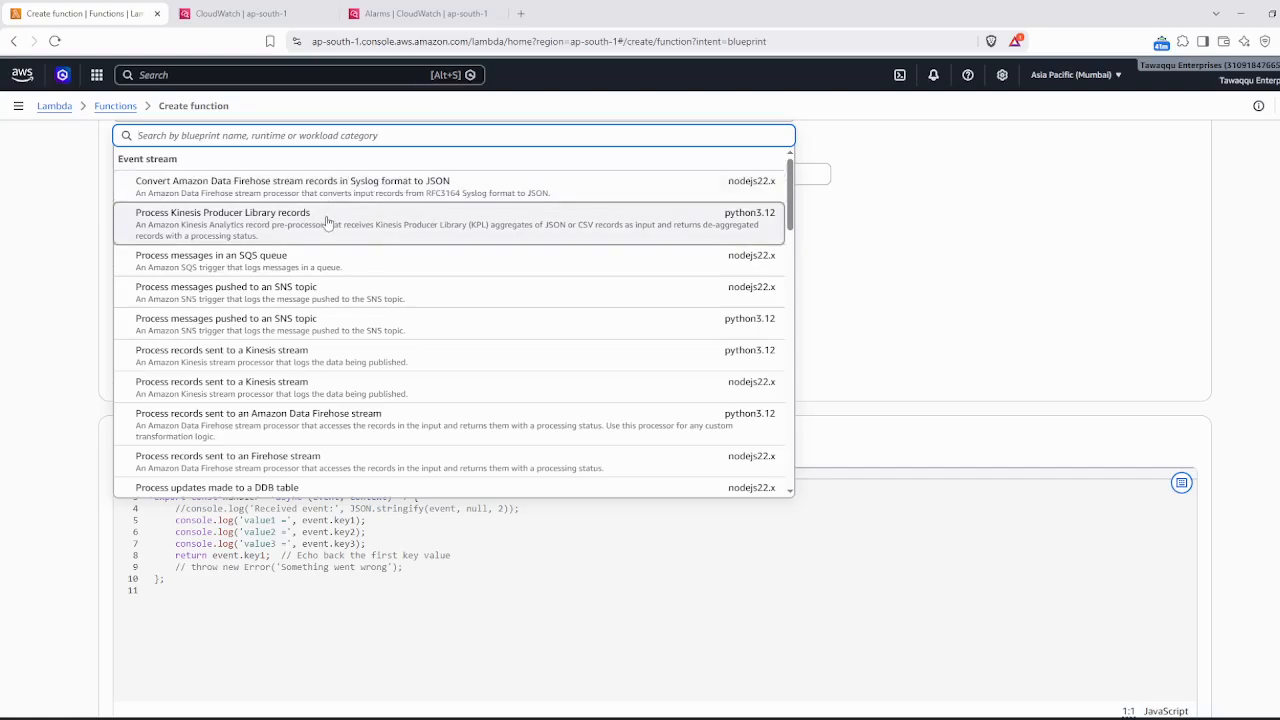
left_click(1116, 207)
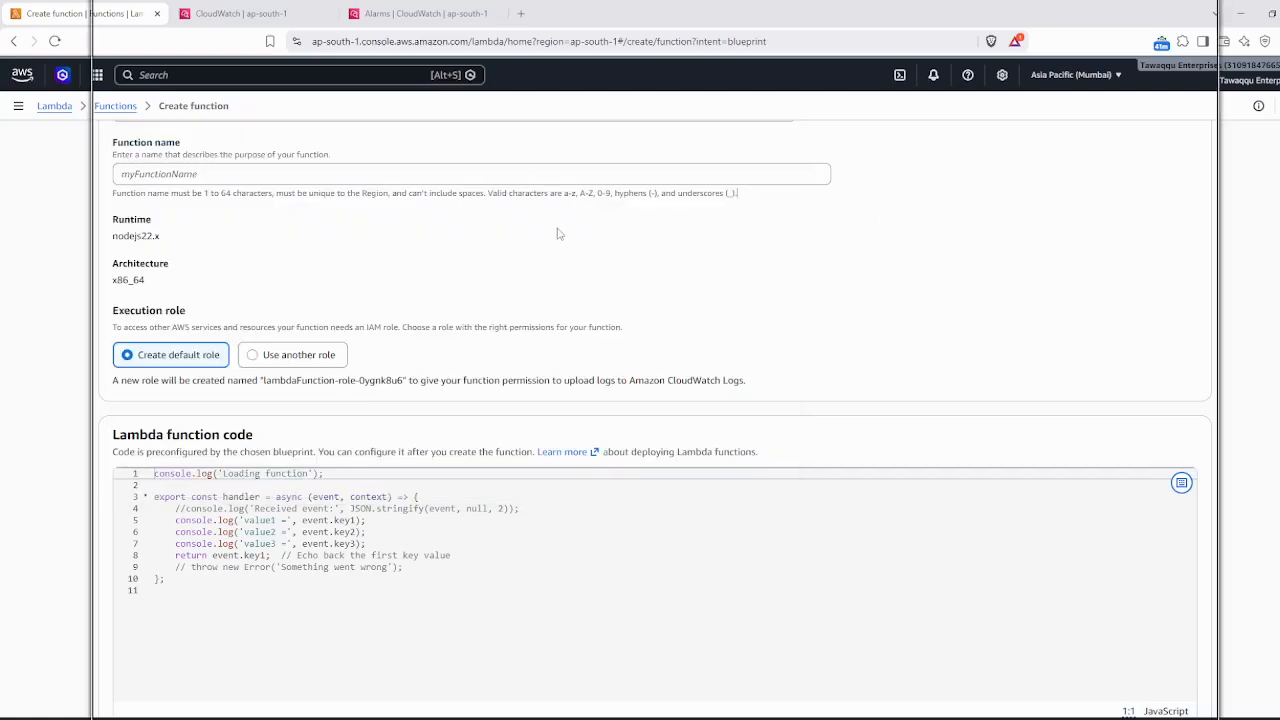
scroll(559, 233, "up", 2)
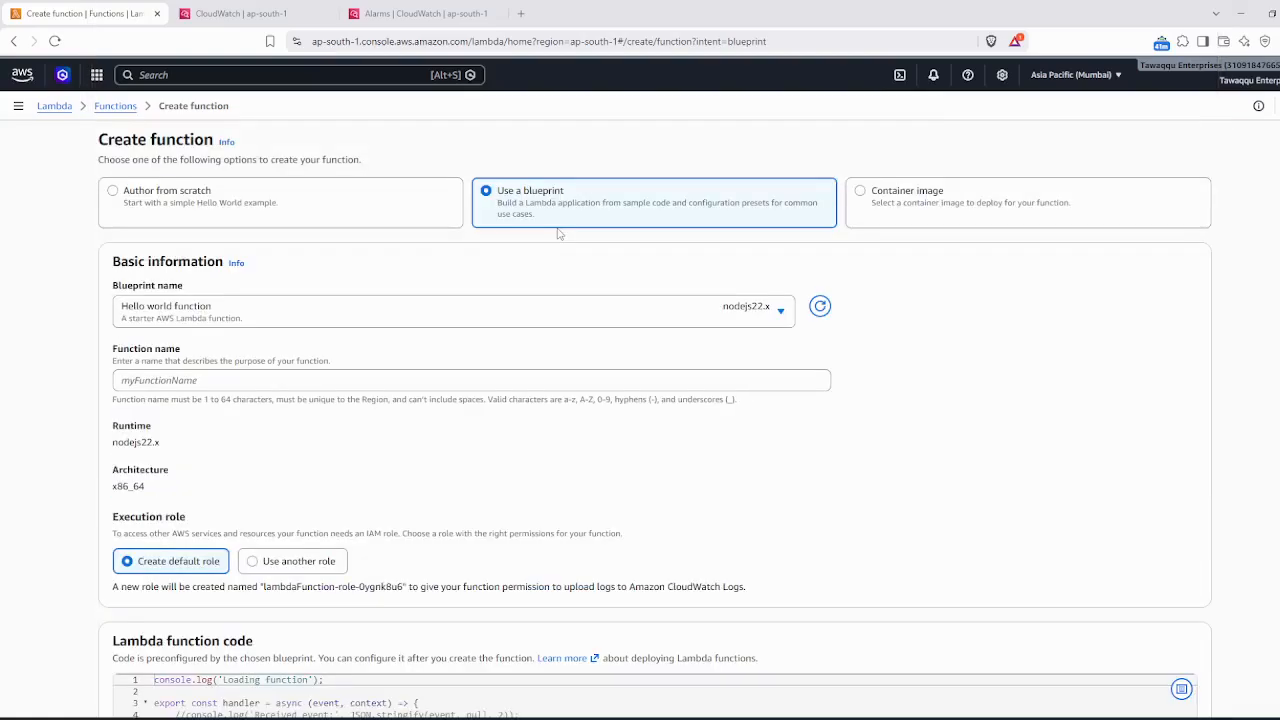
left_click(860, 192)
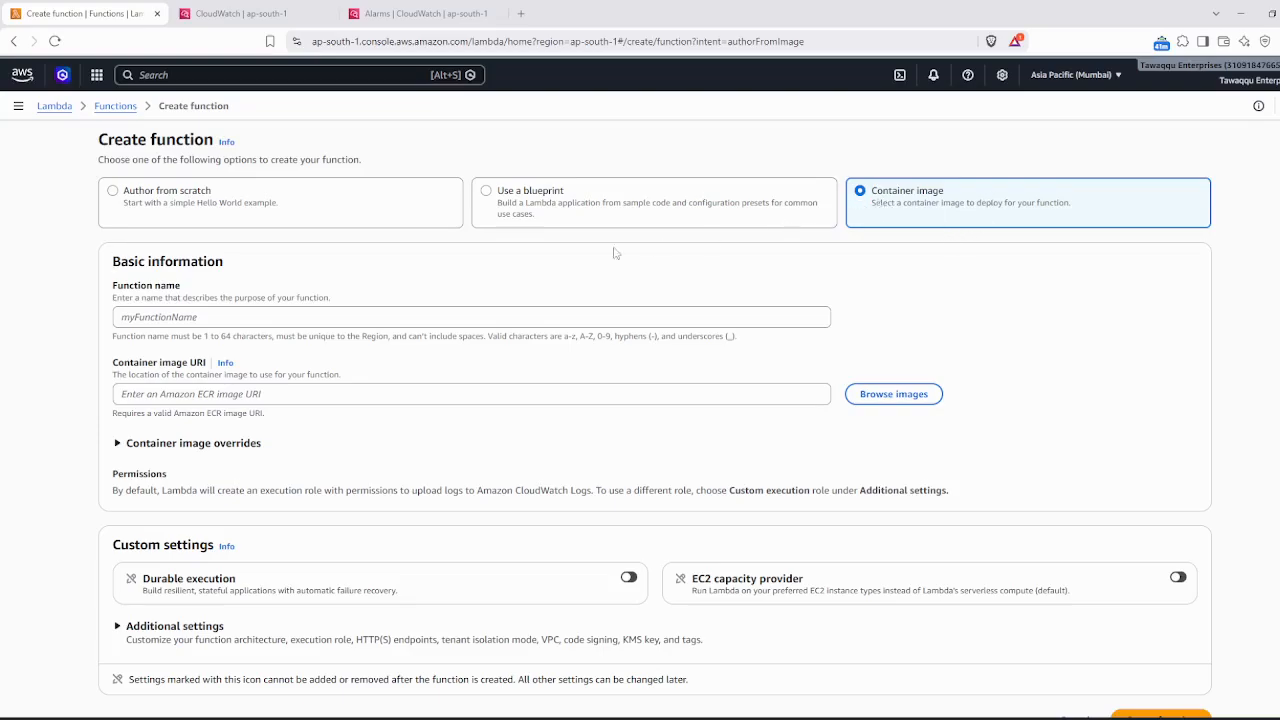
- Choose Author from scratch and name the function myfirstfunction
left_click(114, 191)
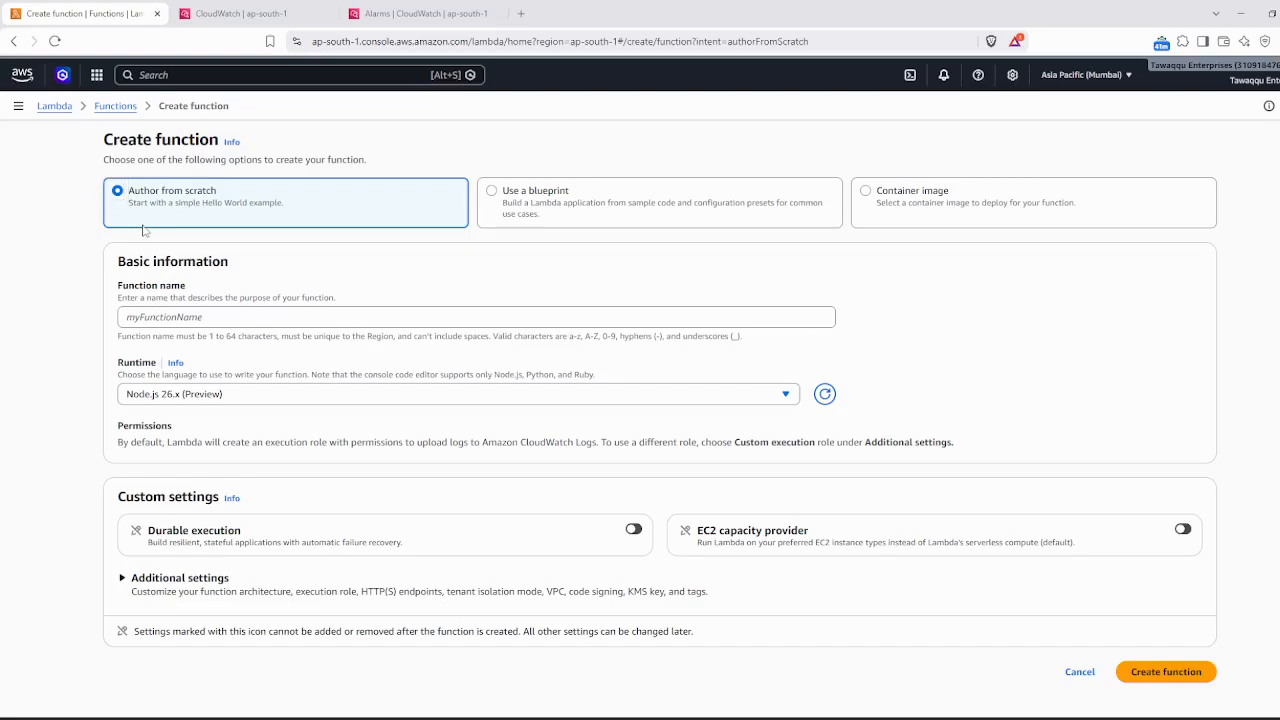
left_click(221, 317)
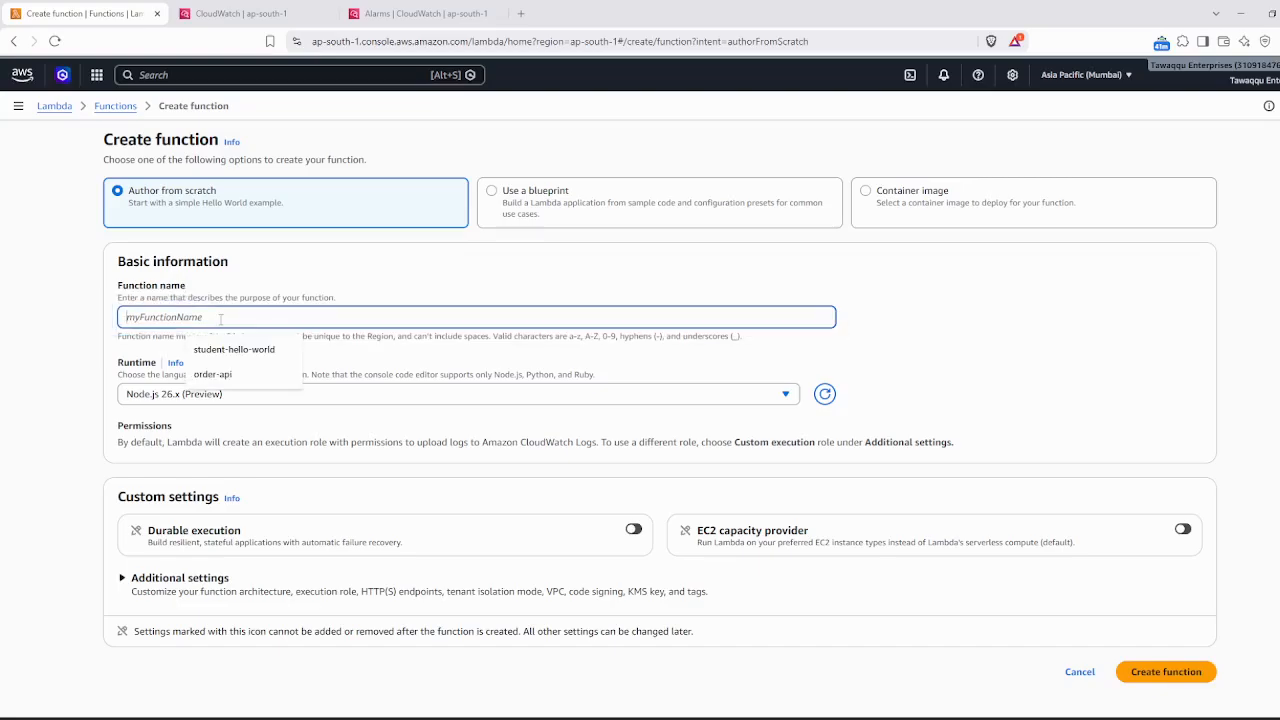
type("myfirs")
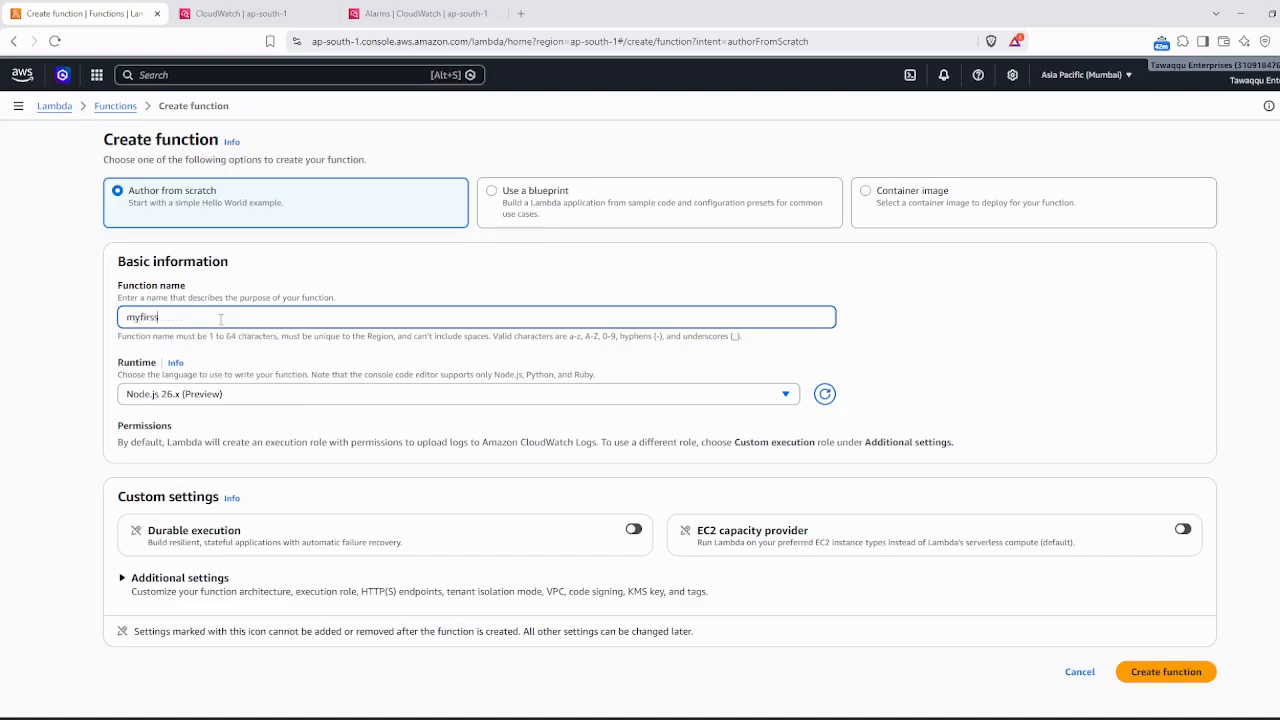
type("tfunction")
- Set the function's runtime to Python 3.12
left_click(773, 397)
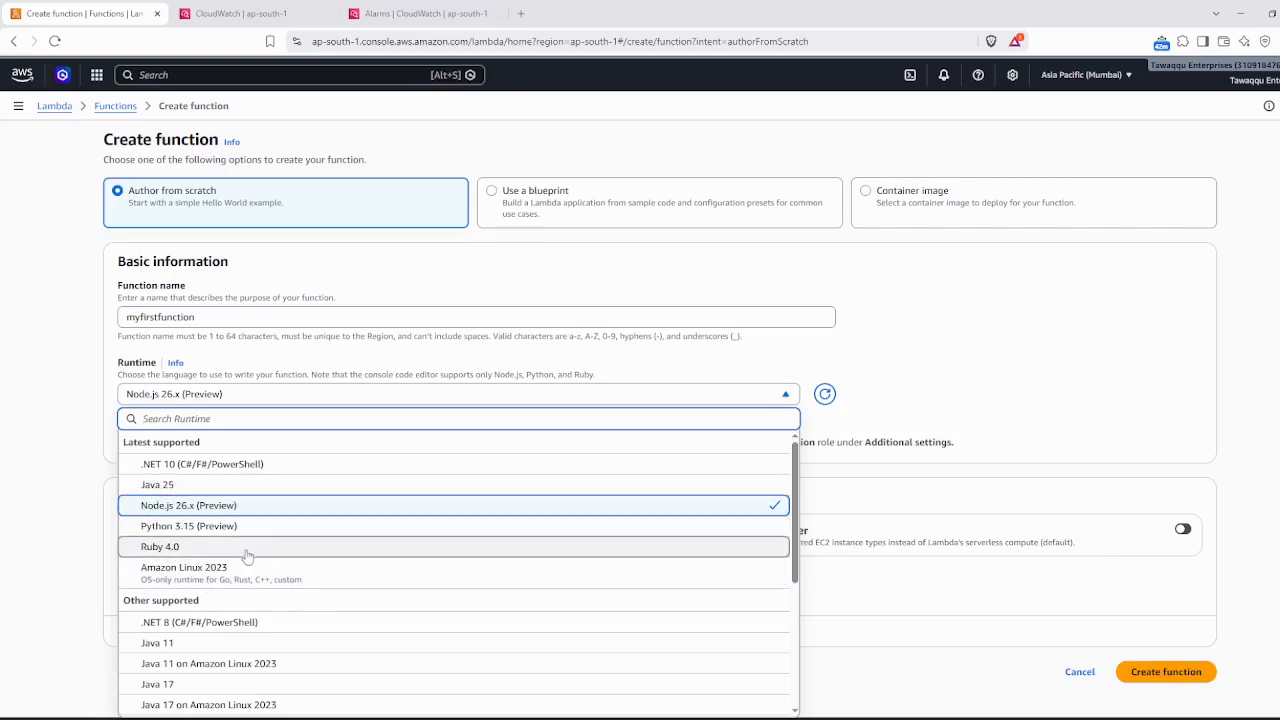
scroll(280, 525, "down", 4)
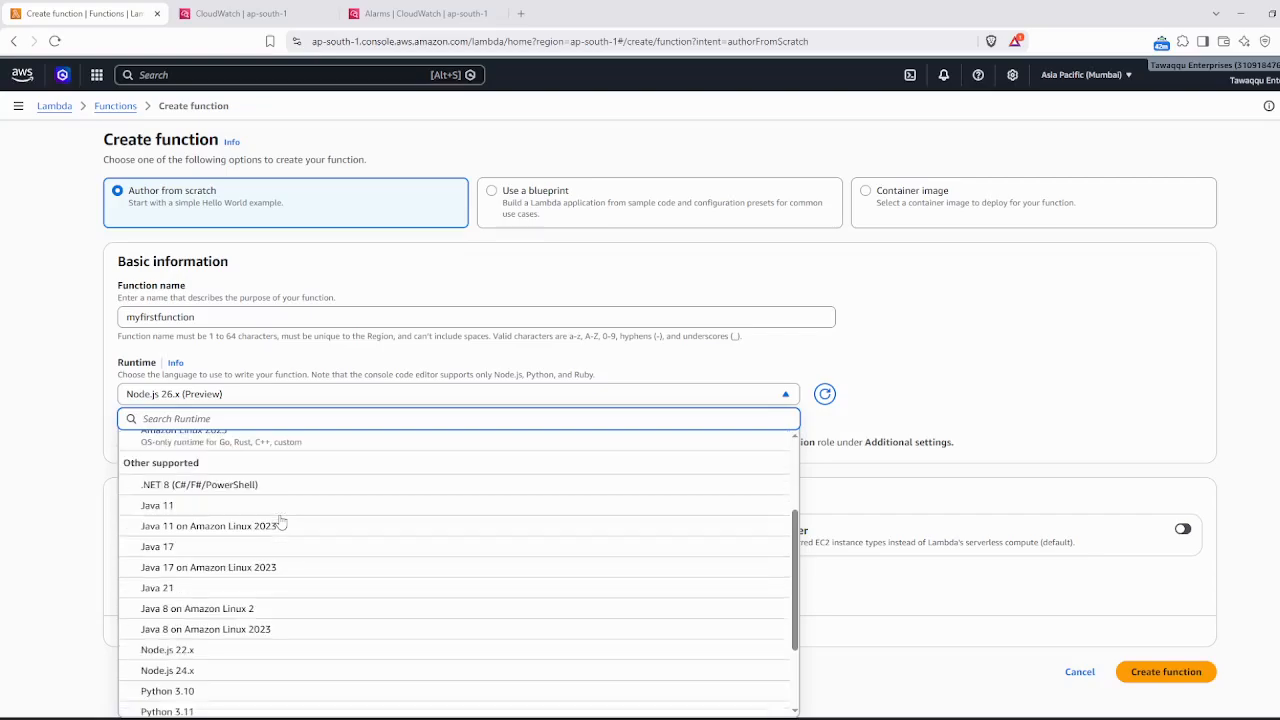
scroll(280, 524, "up", 2)
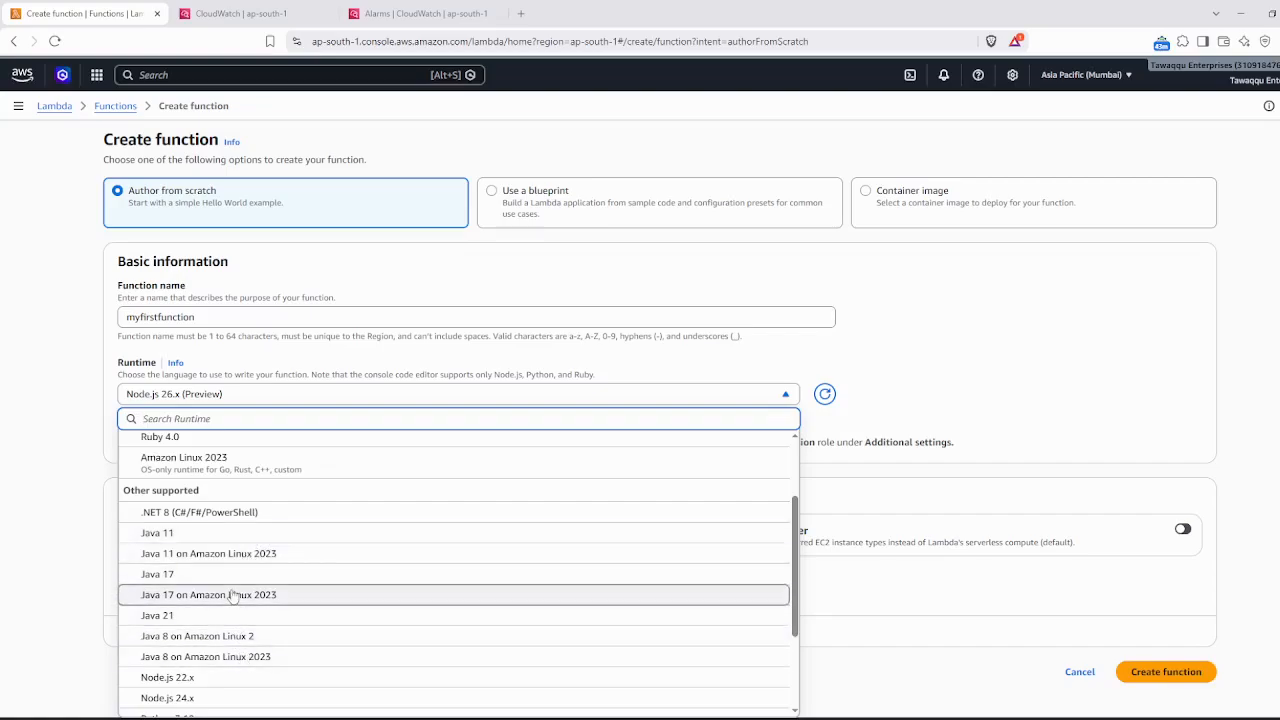
scroll(223, 634, "down", 3)
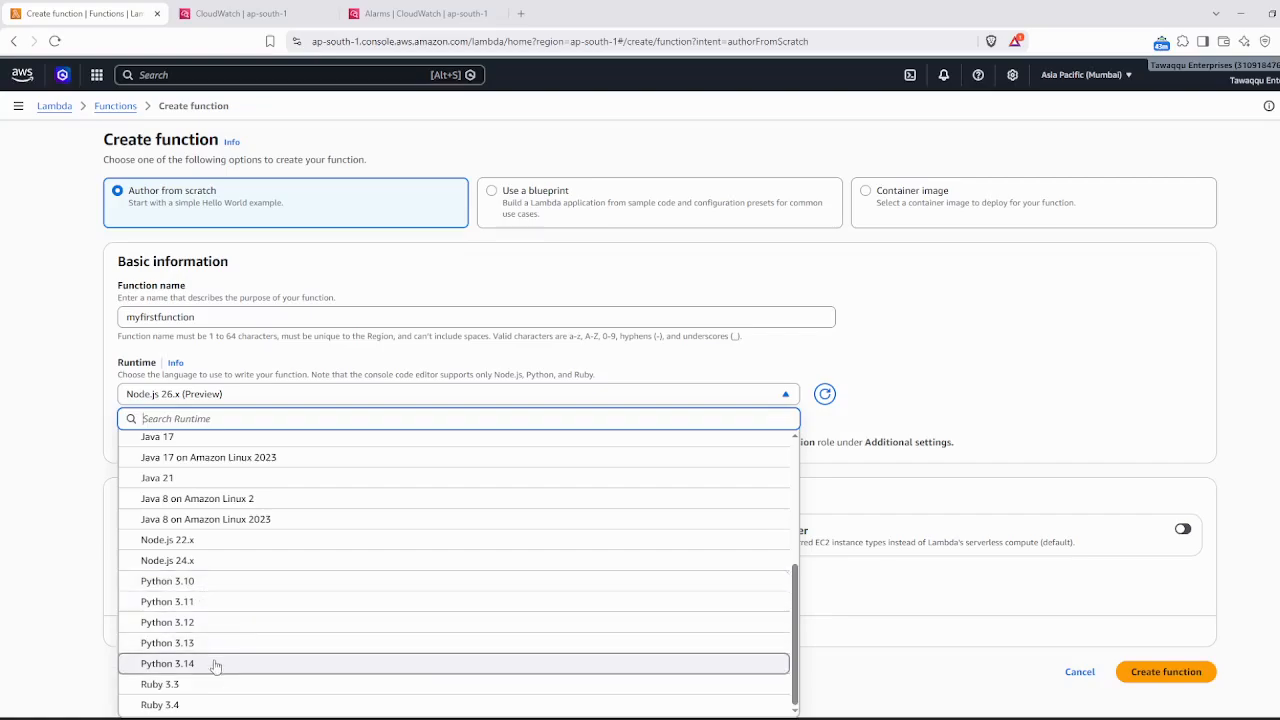
left_click(191, 622)
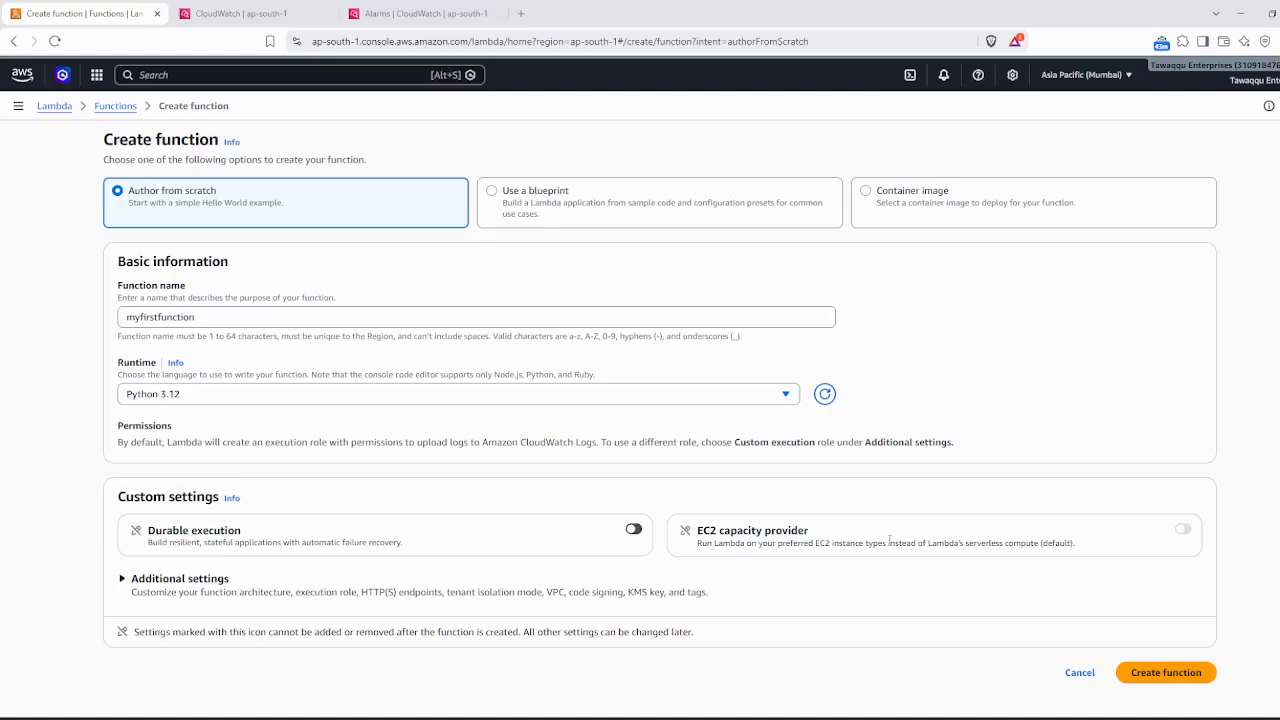
- Try to turn on the EC2 capacity provider and read the tooltip about its runtime support
left_click(1186, 529)
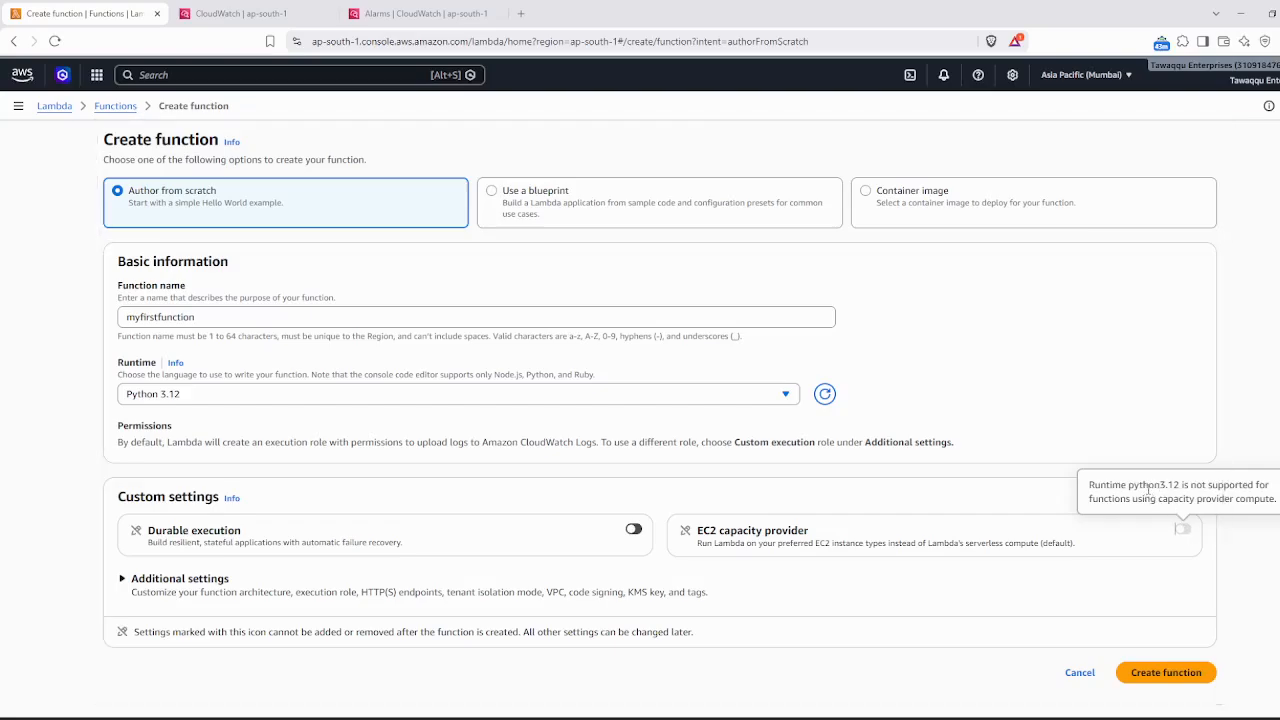
left_click_drag(1162, 484, 1258, 480)
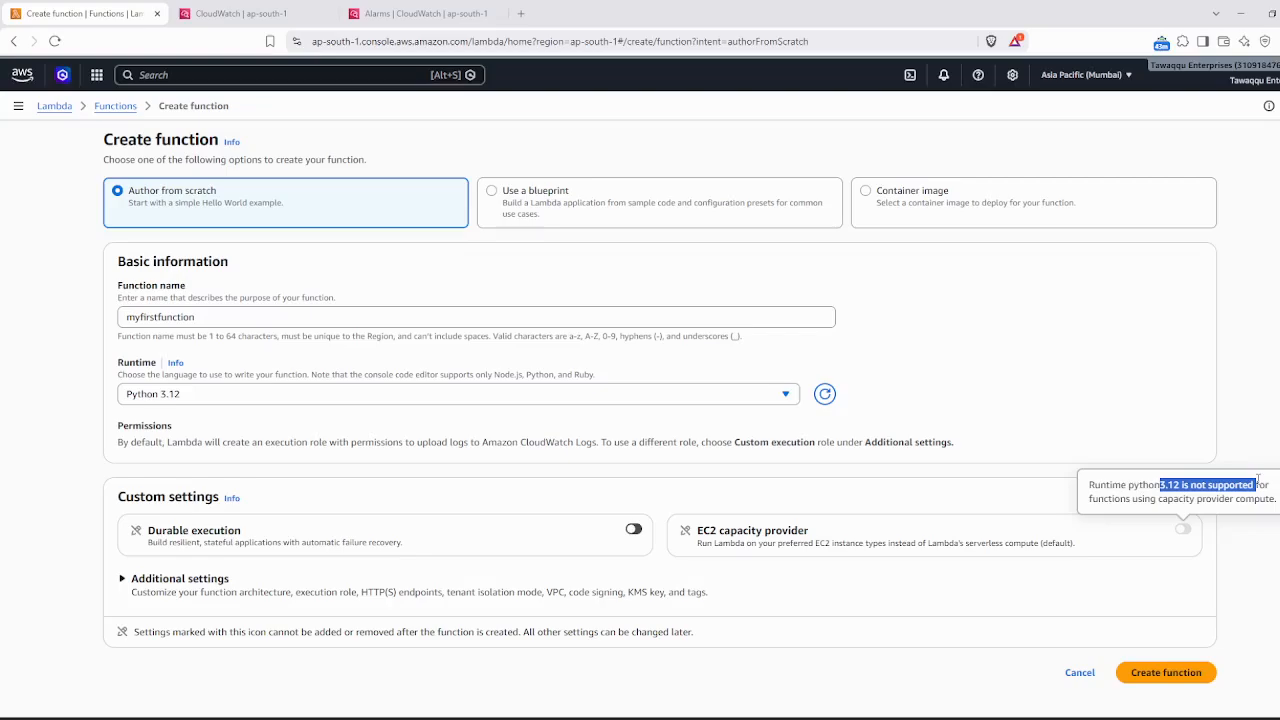
left_click(1150, 502)
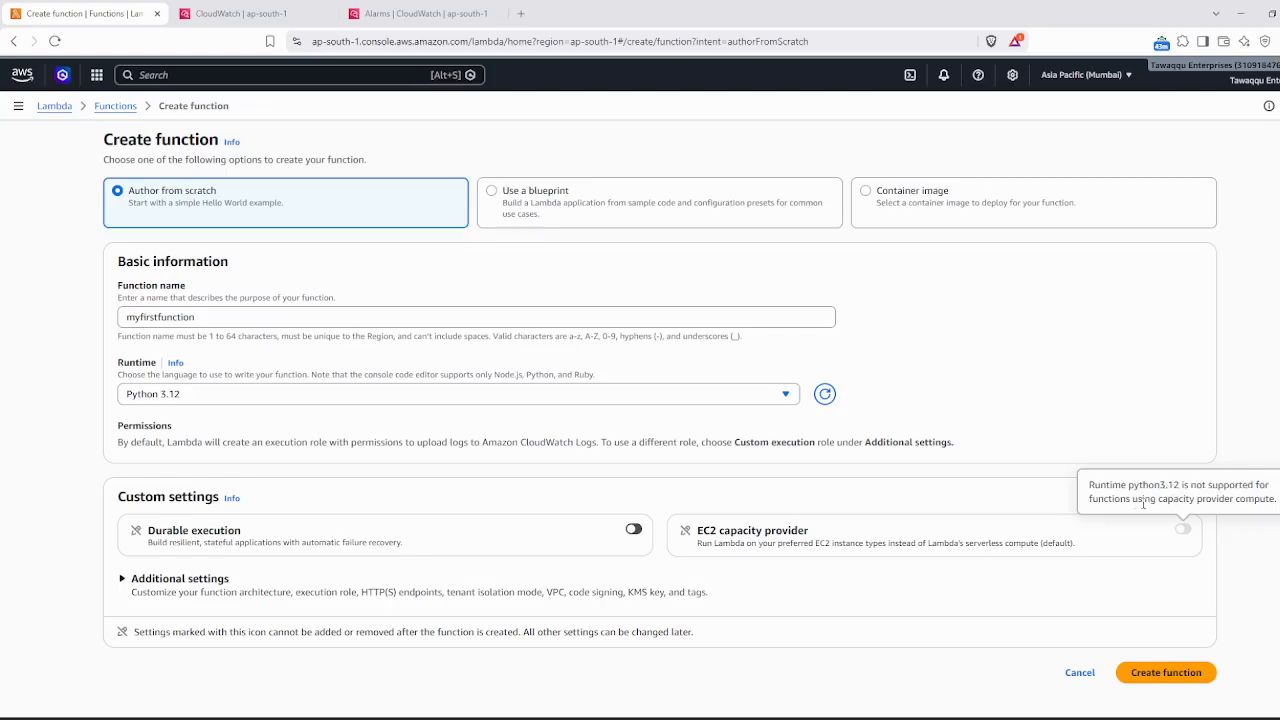
left_click_drag(1122, 505, 1256, 492)
- Set the runtime to Python 3.15 (Preview) and turn on the EC2 capacity provider
left_click(214, 398)
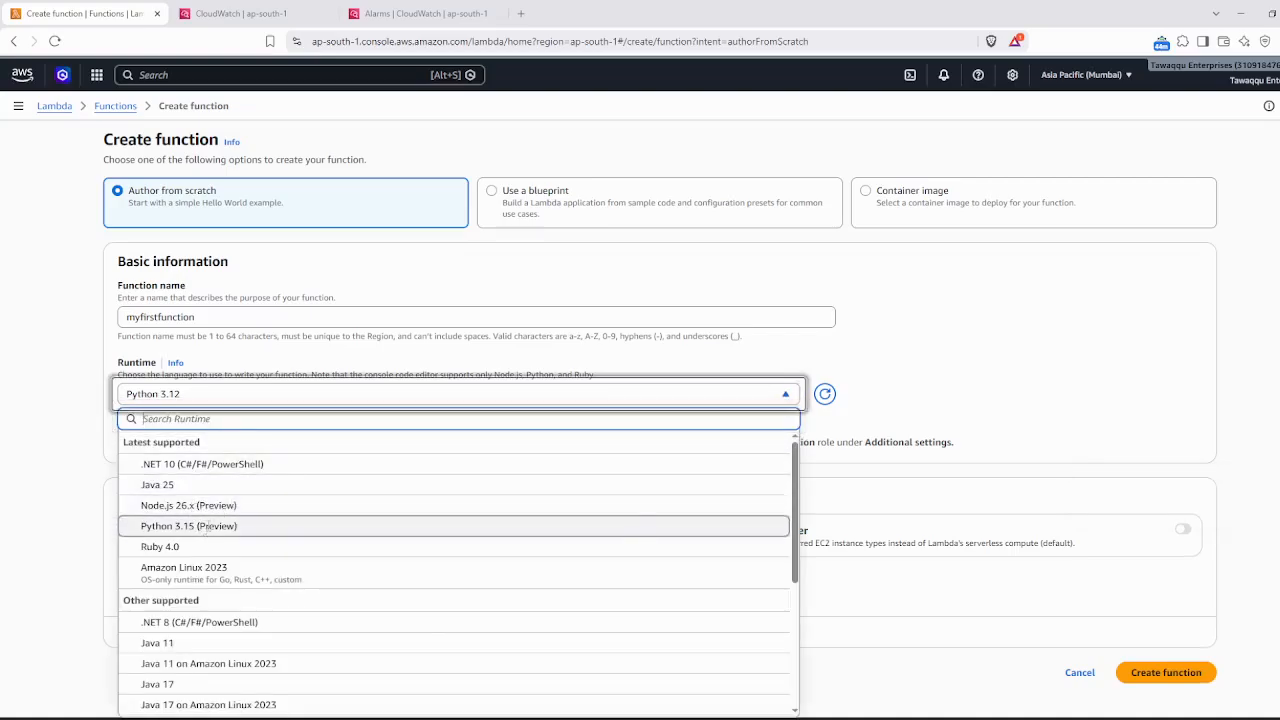
left_click(205, 526)
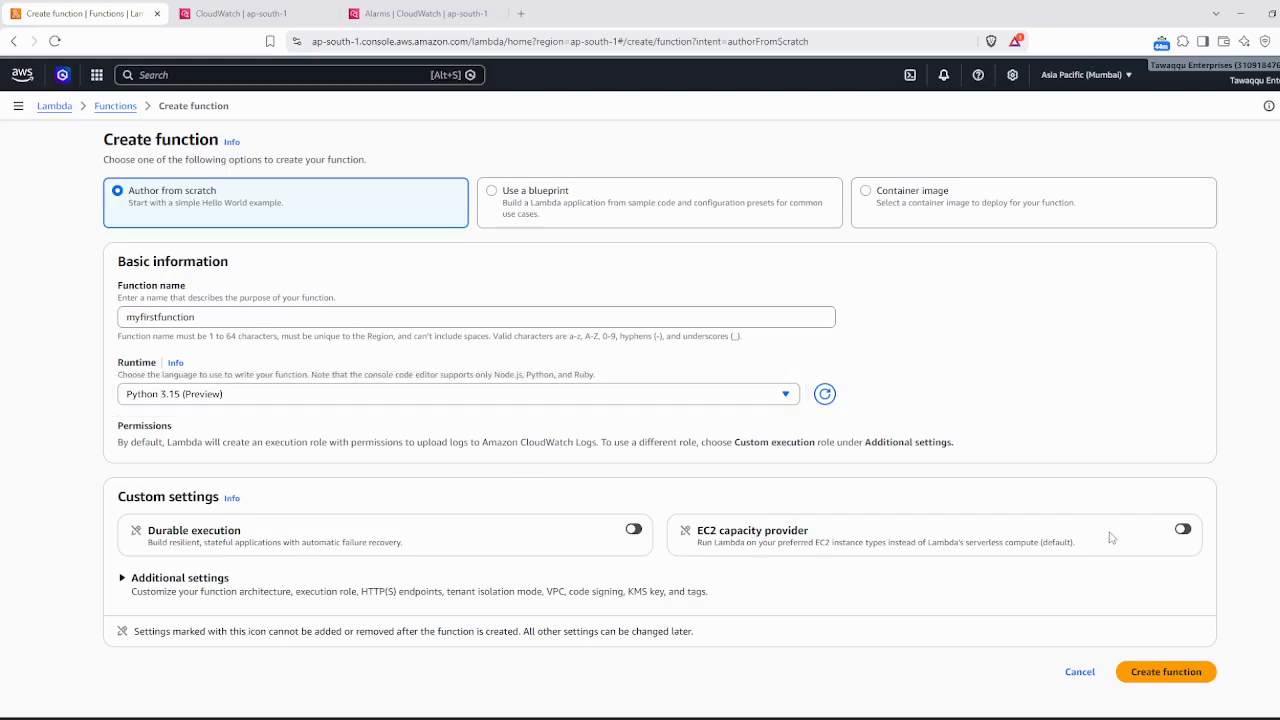
left_click(1184, 530)
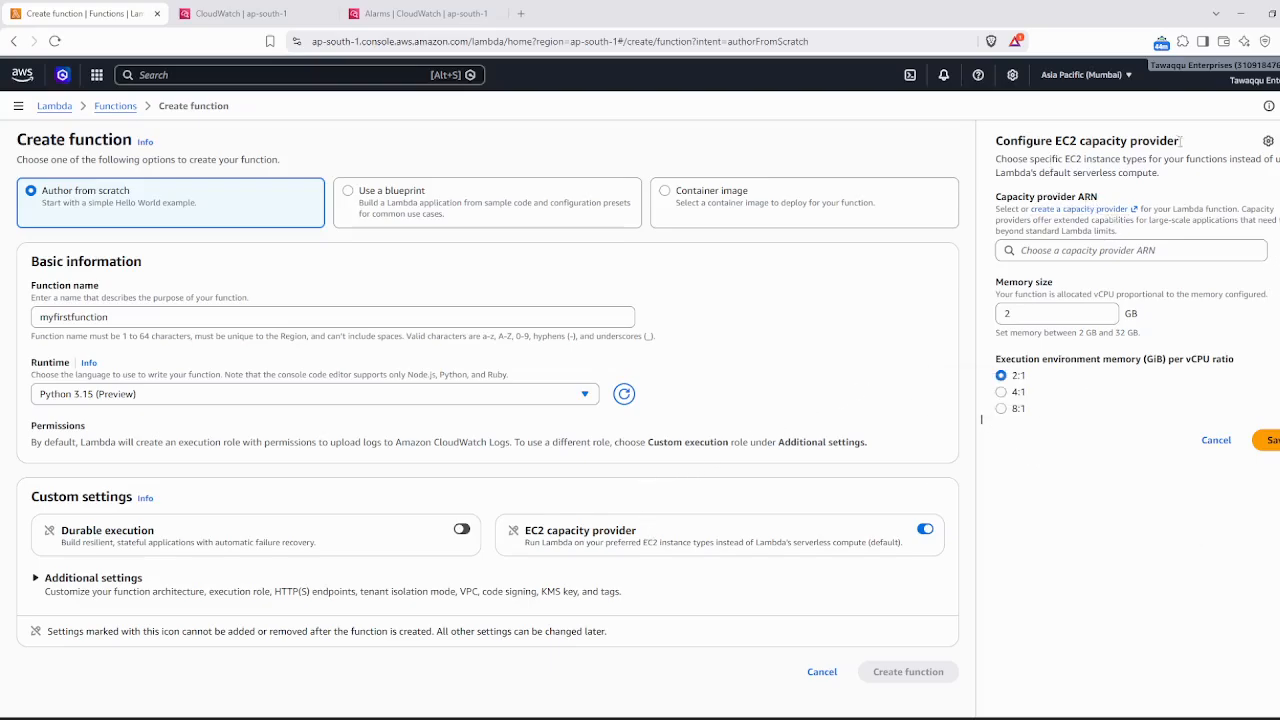
- Check which capacity provider ARNs are available for the function
left_click(1083, 252)
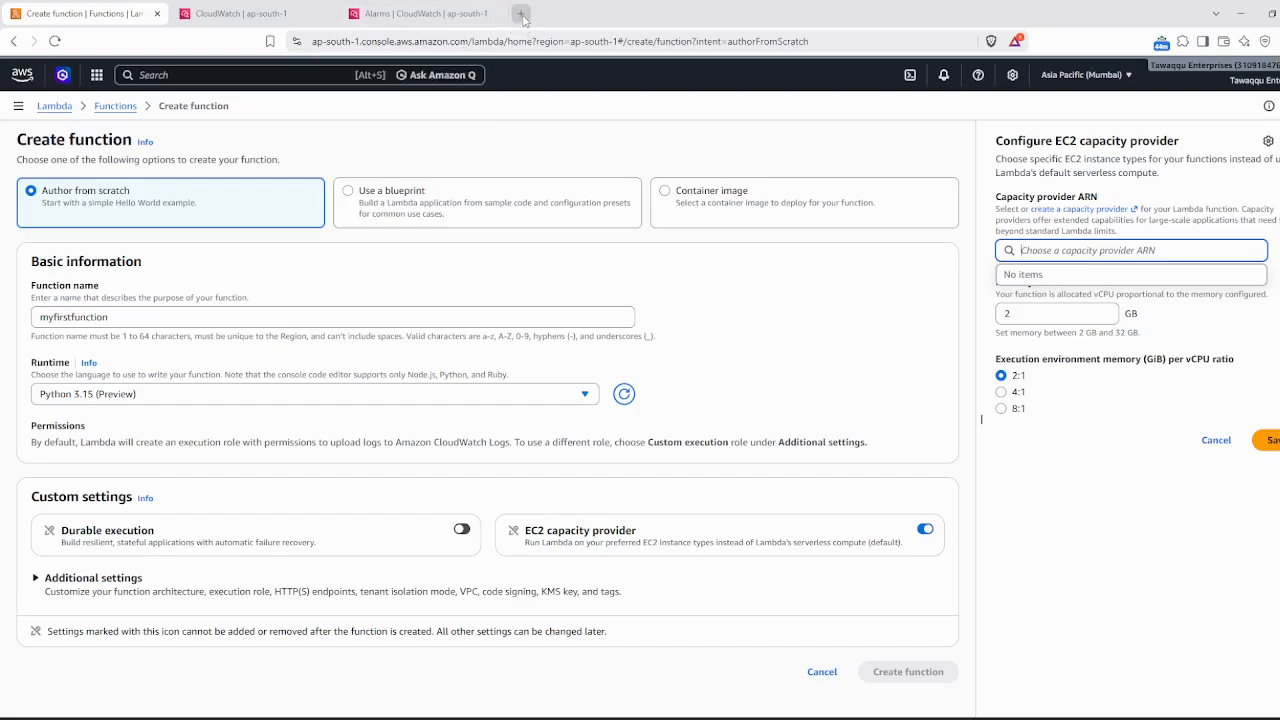
right_click(94, 80)
left_click(536, 122)
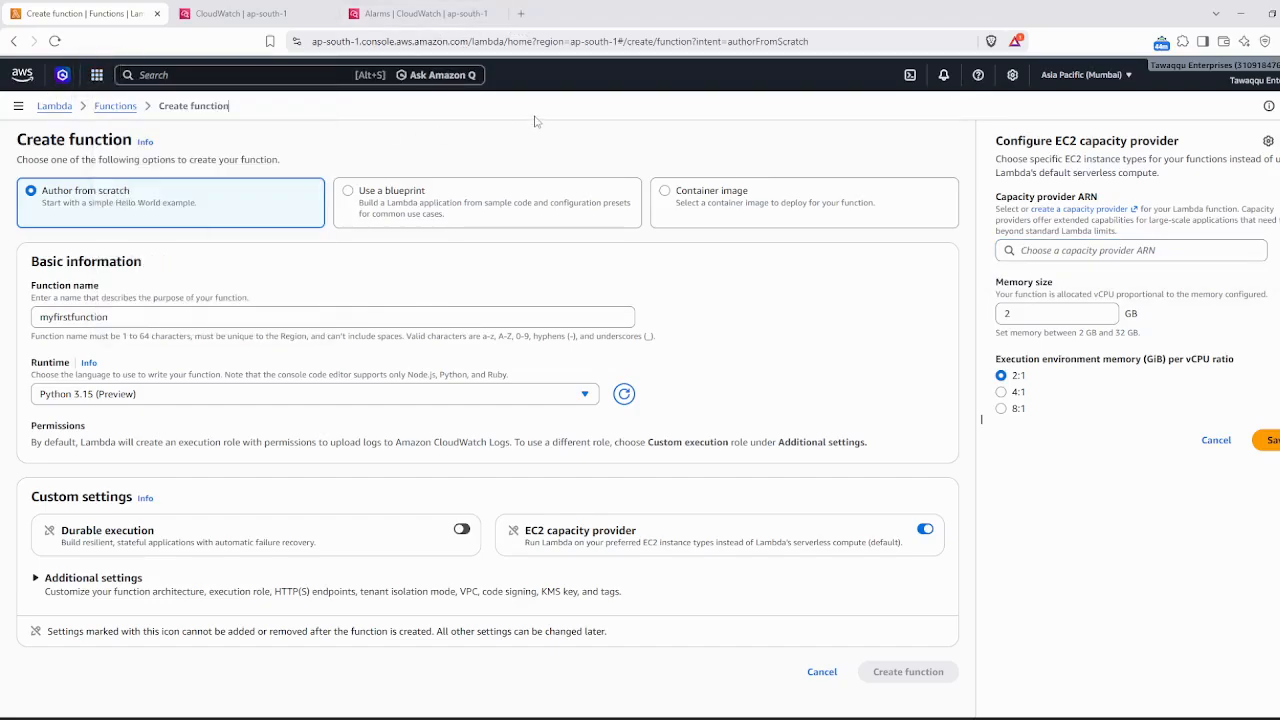
- Copy the page address of the student-hello-world log events in CloudWatch
left_click(238, 14)
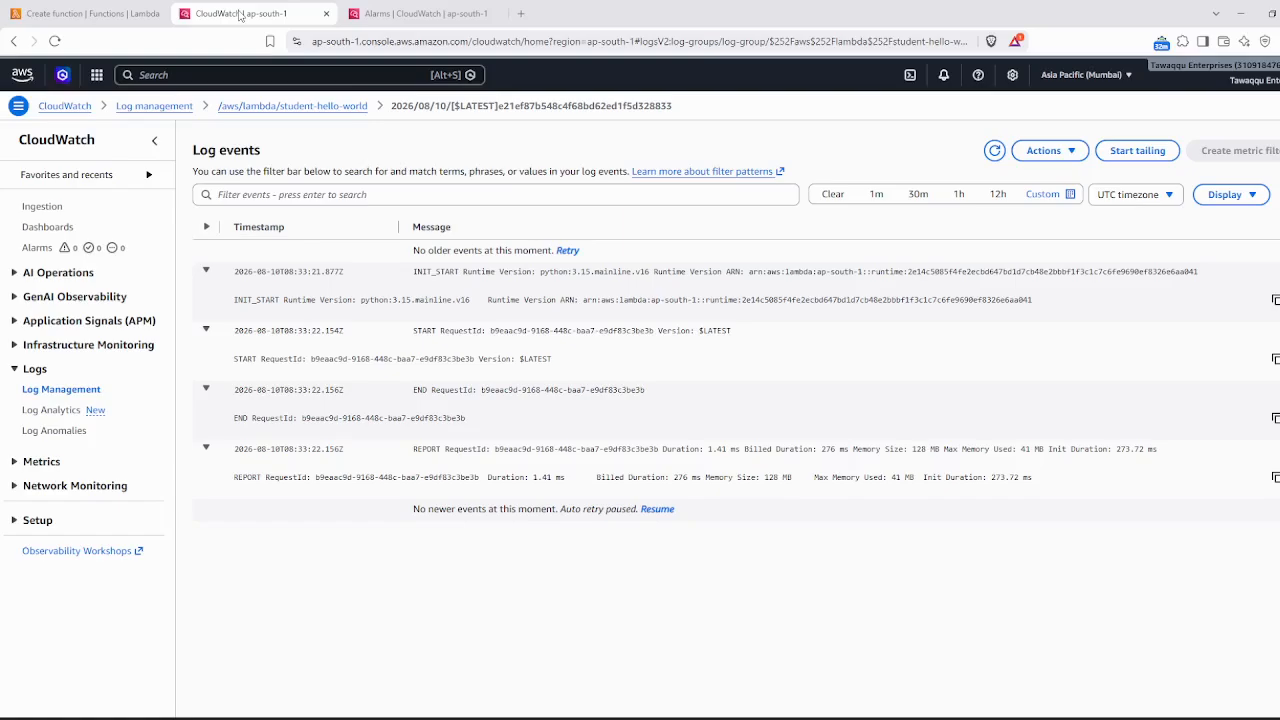
left_click(357, 44)
key("ctrl+c")
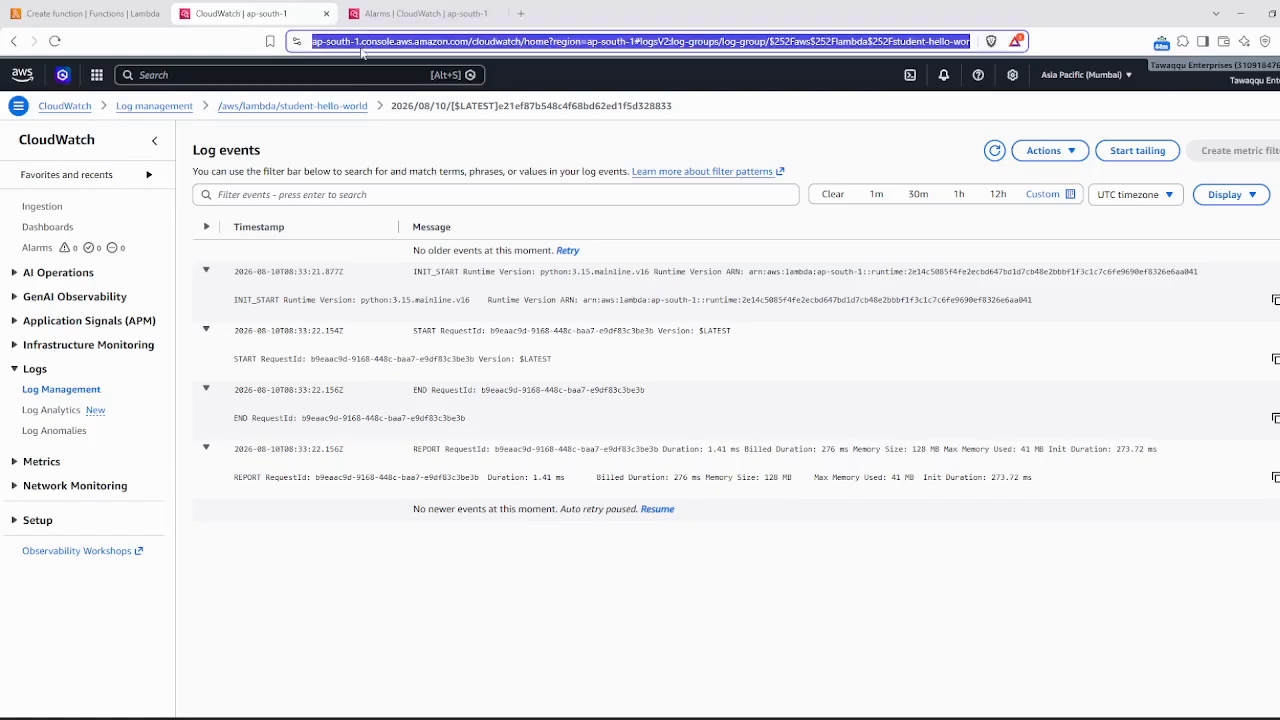
- Try to open the copied CloudWatch log events address in a new browser tab, and close that tab
key("ctrl+t")
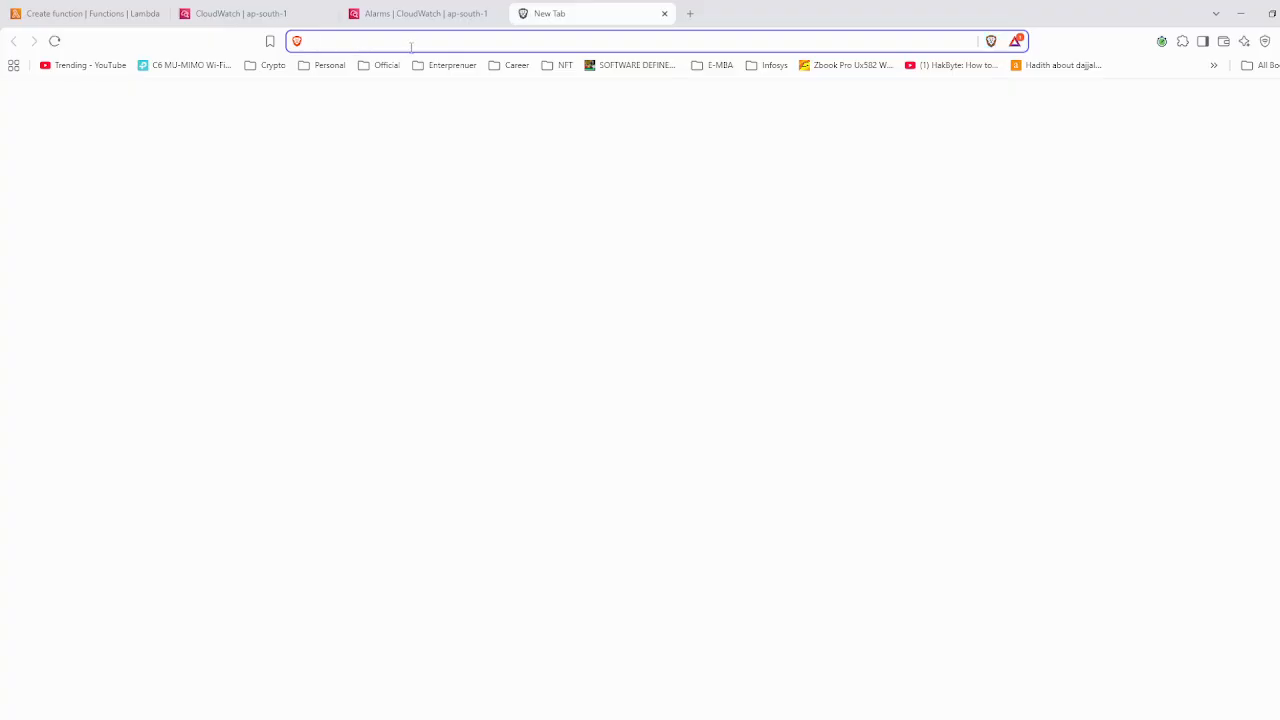
right_click(403, 46)
left_click(484, 180)
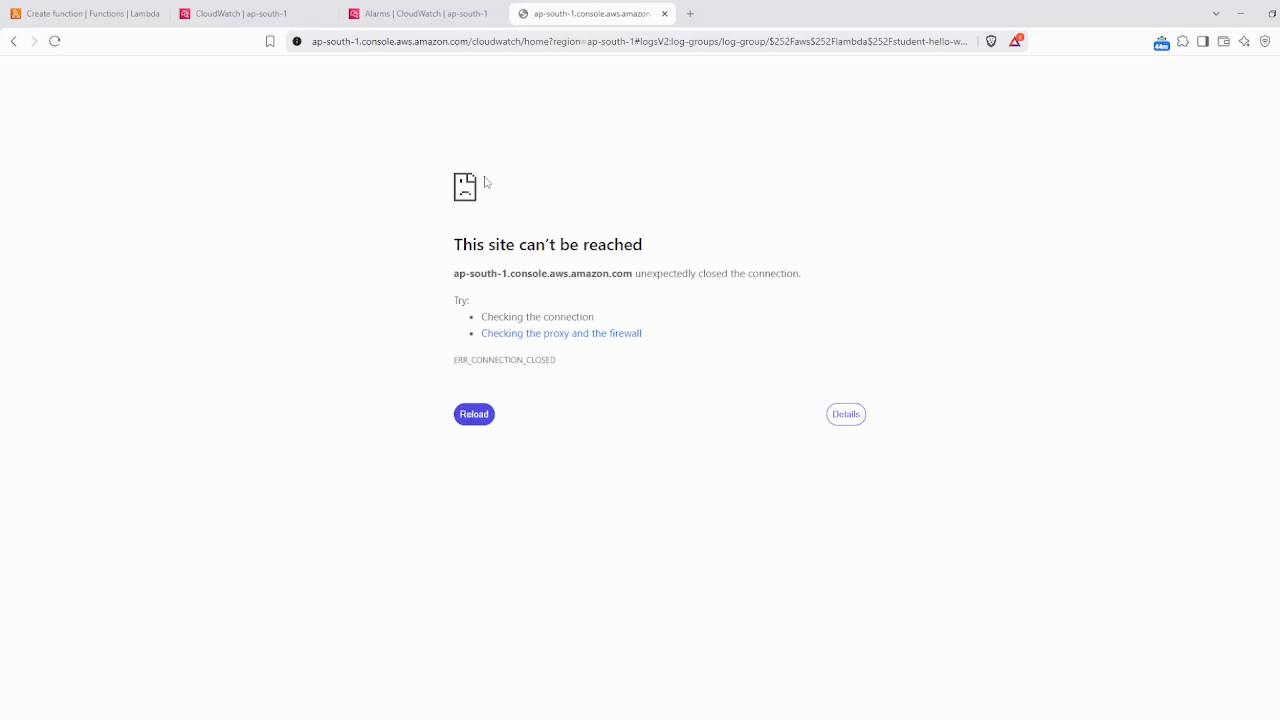
left_click(665, 14)
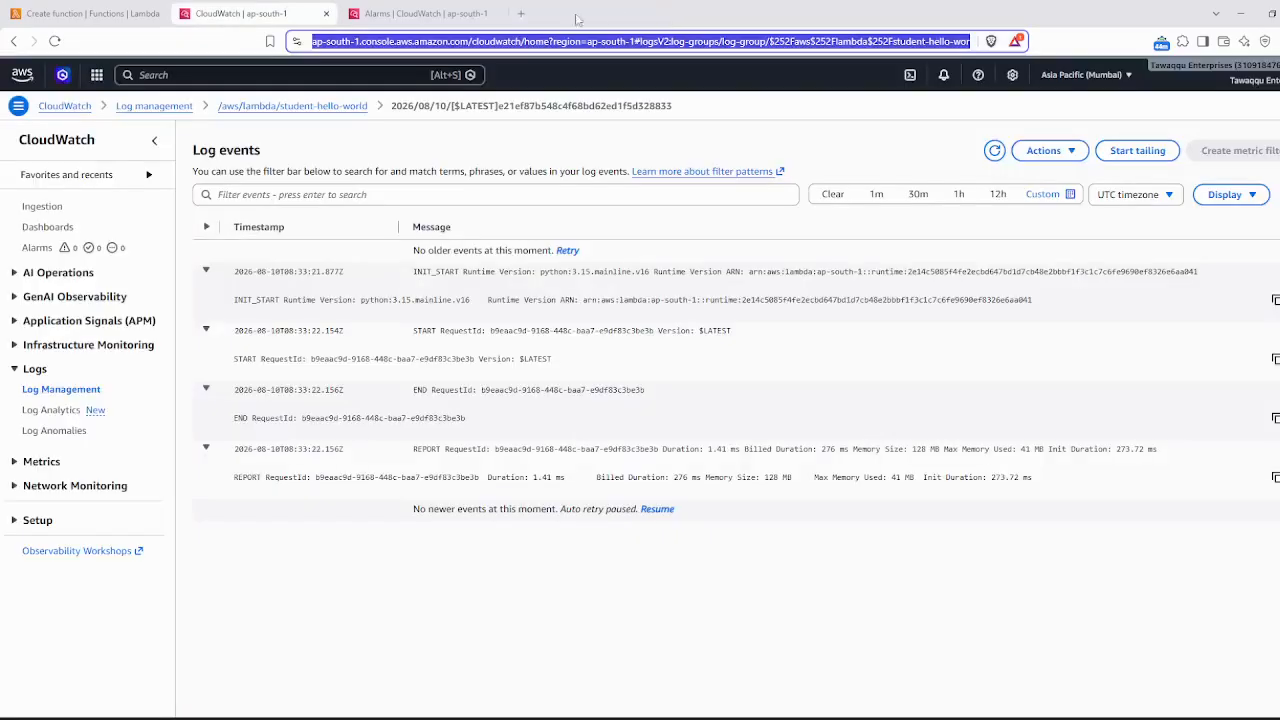
- Open the AWS Console Home for the ap-south-1 region in a new browser tab
left_click(522, 14)
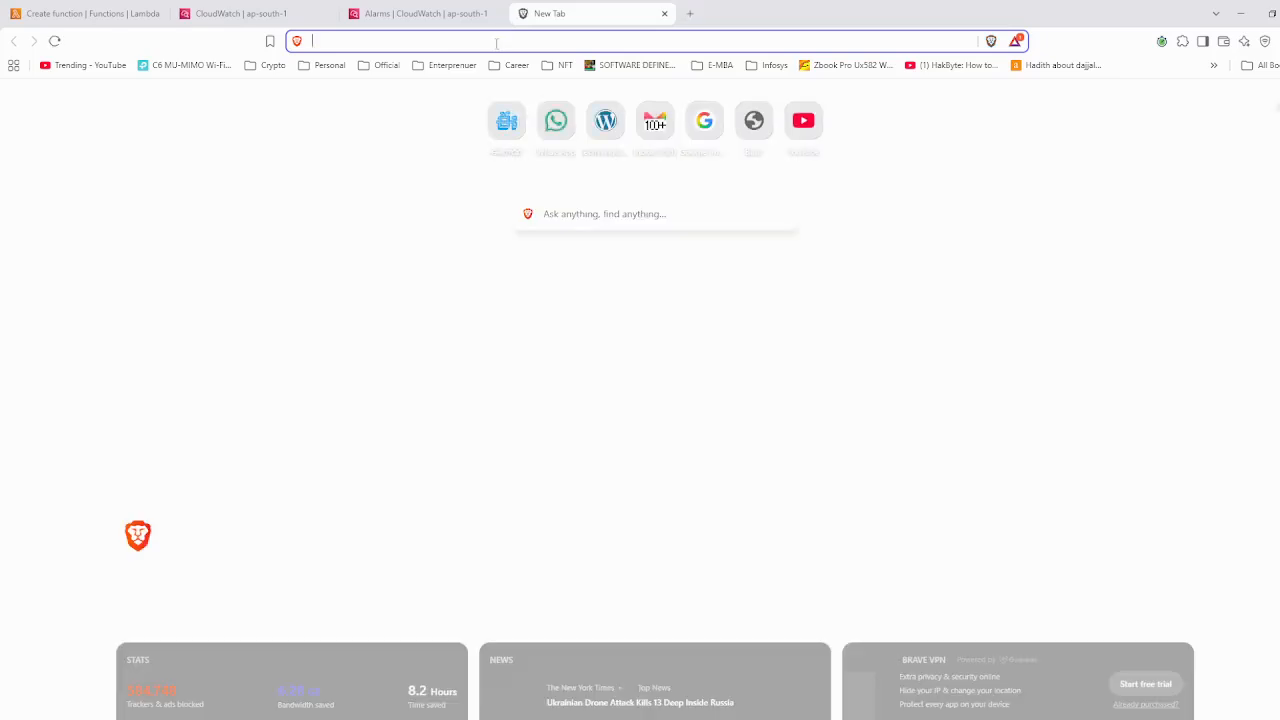
type("cl")
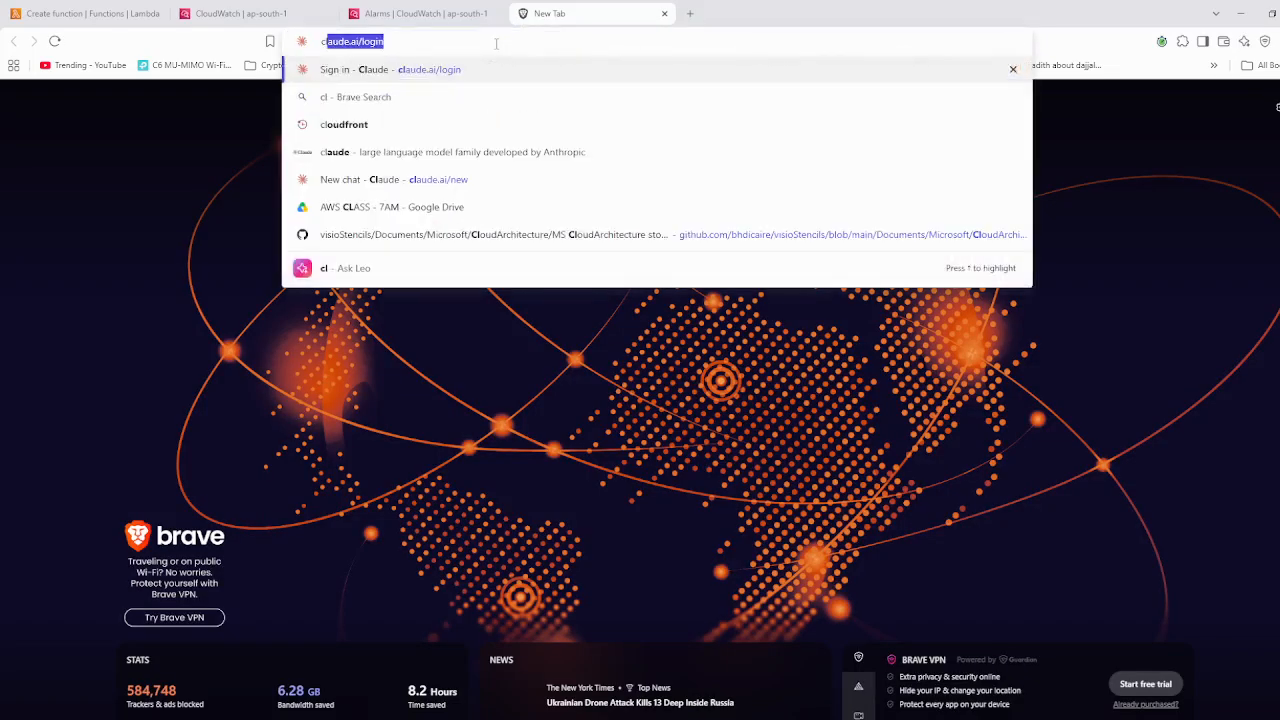
key("BackSpace")
key("BackSpace")
key("BackSpace")
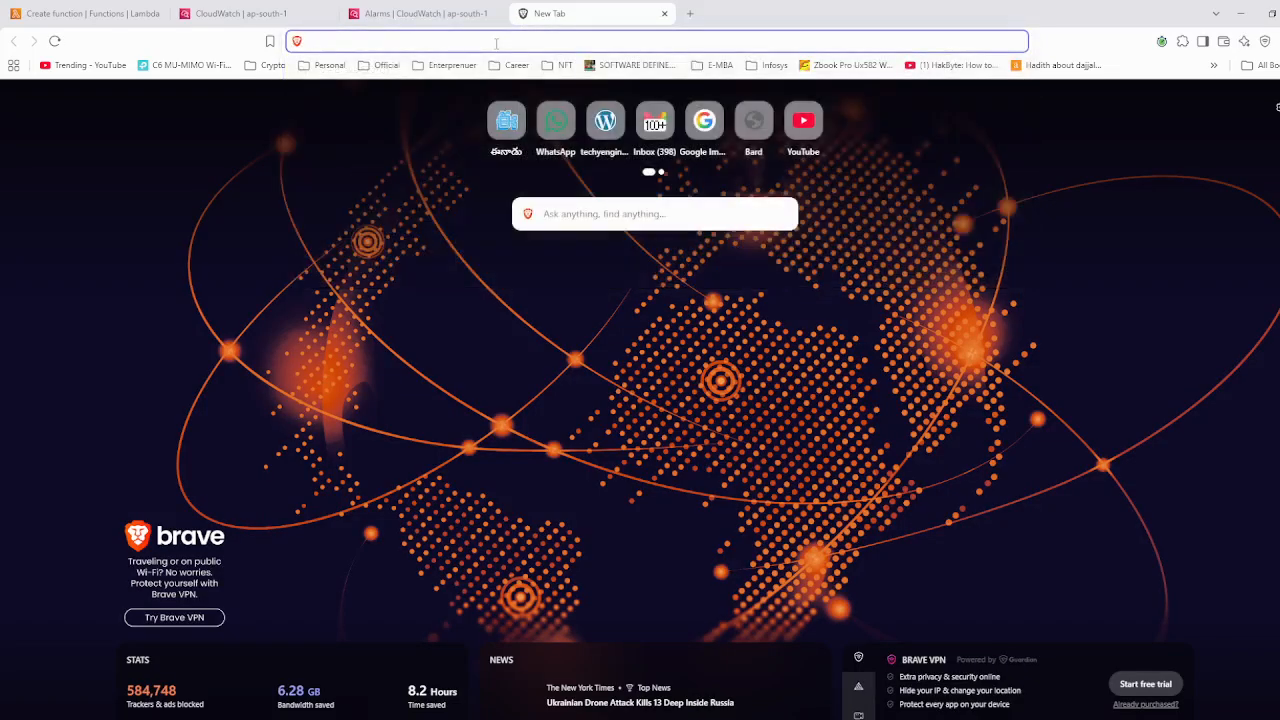
type("aws")
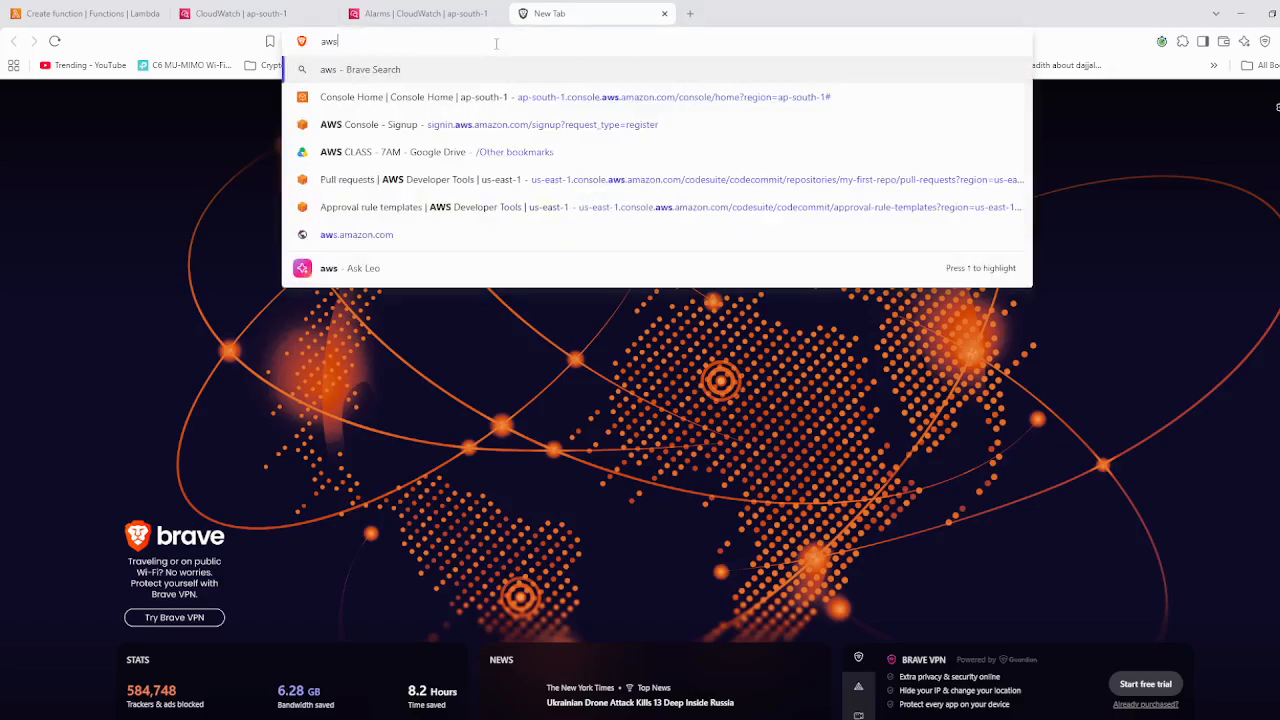
left_click(627, 101)
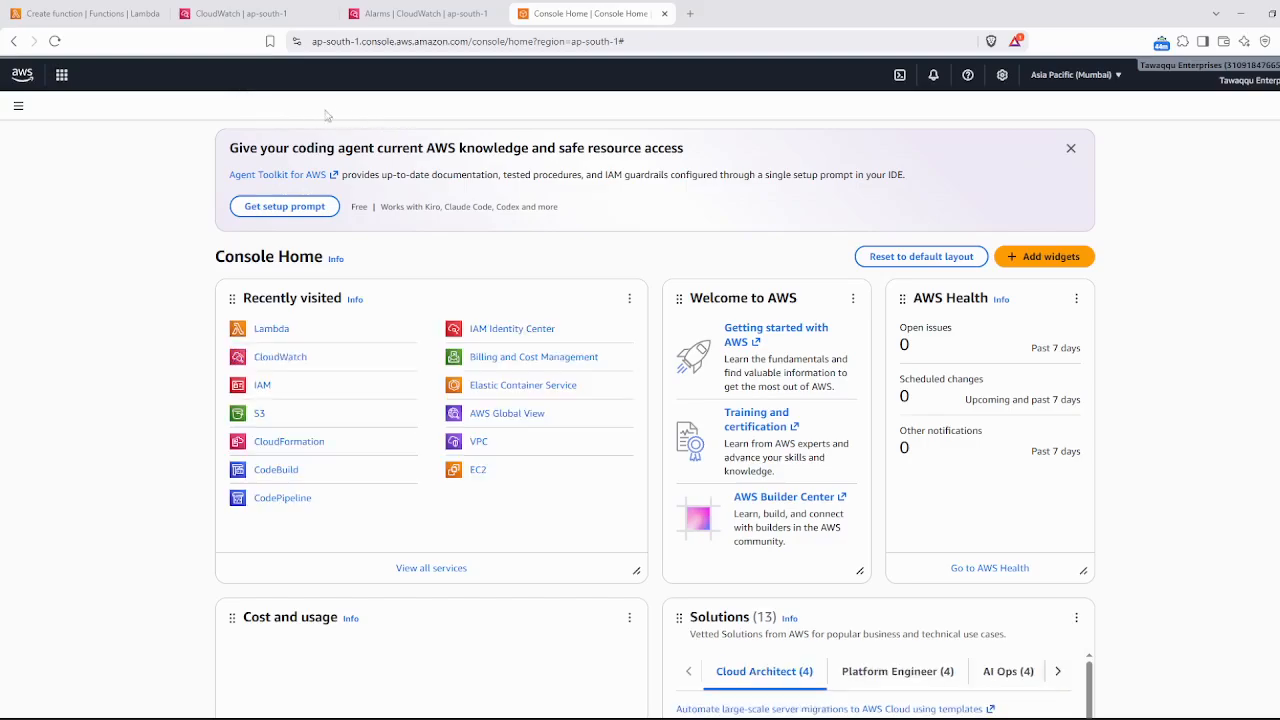
- Find the EC2 service and list its running instances from the EC2 dashboard
left_click(184, 74)
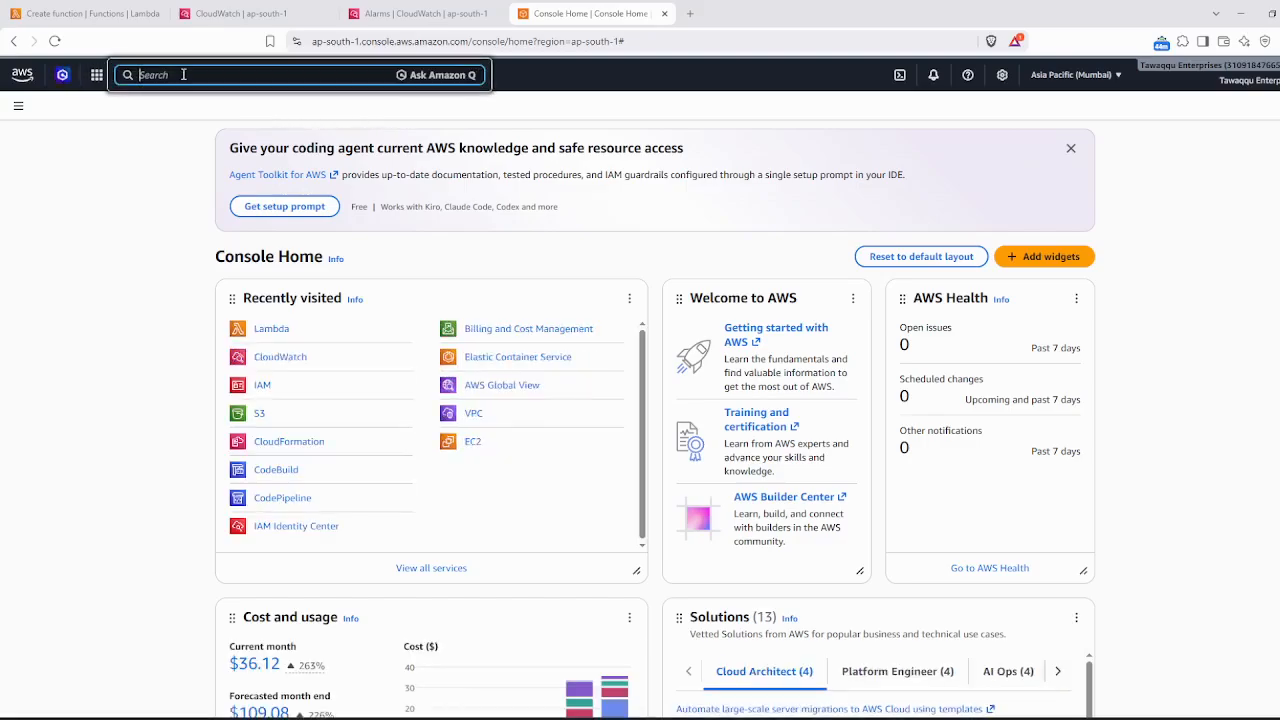
type("ec2")
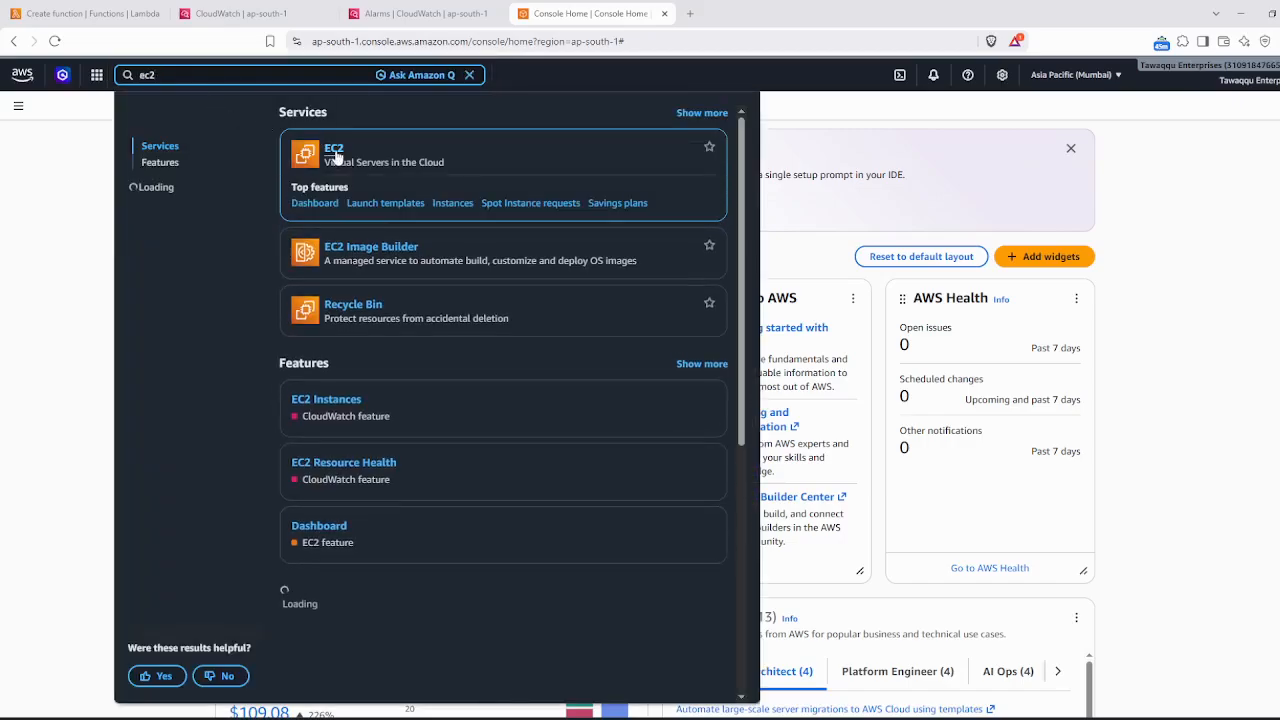
left_click(335, 152)
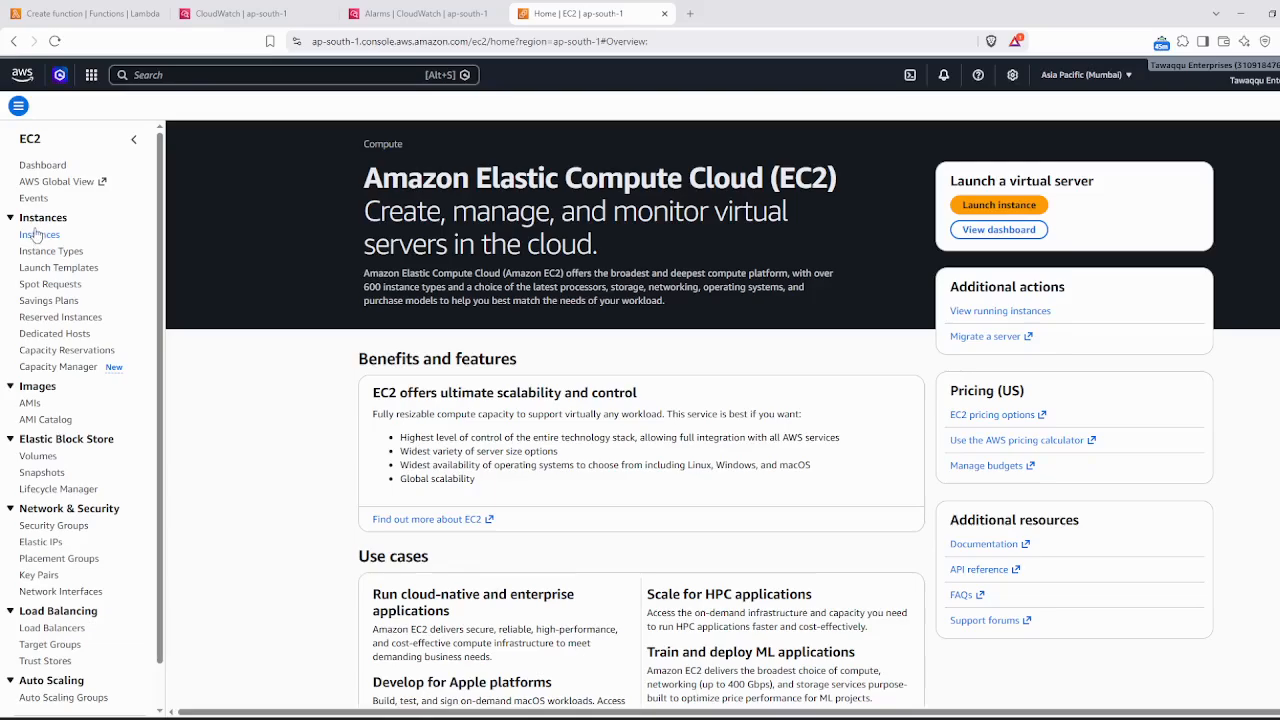
left_click(45, 167)
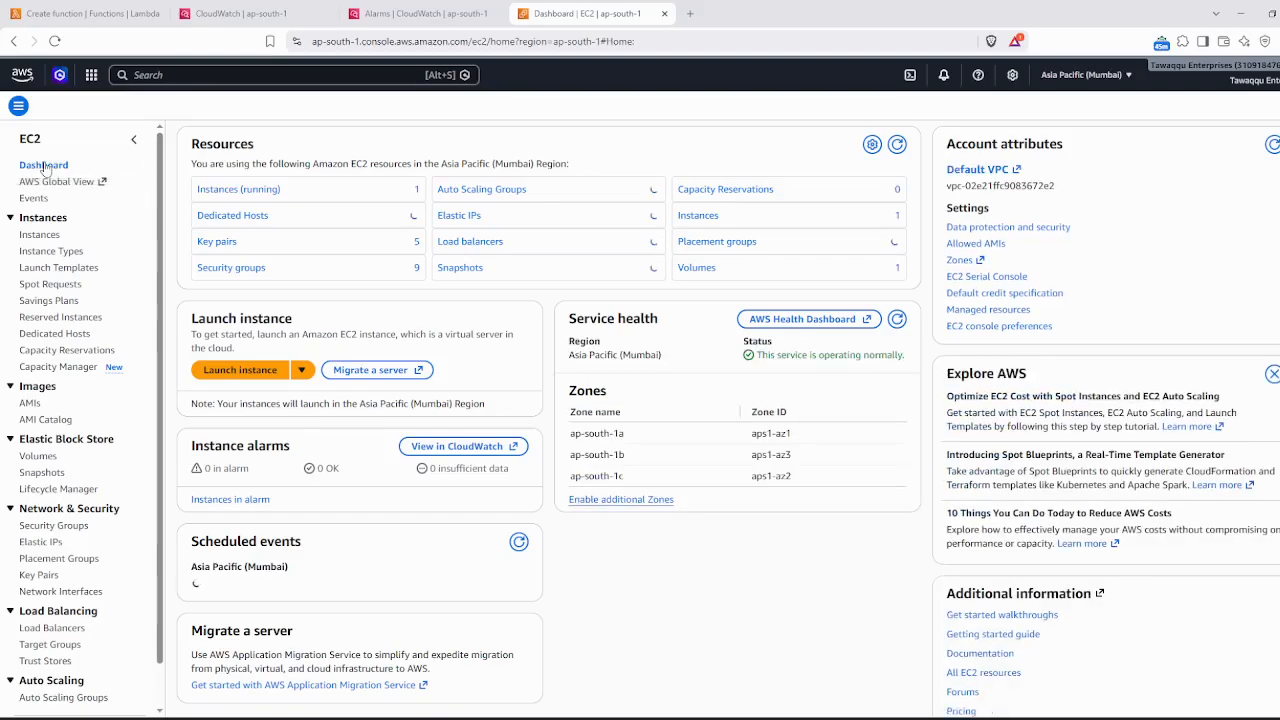
left_click(264, 195)
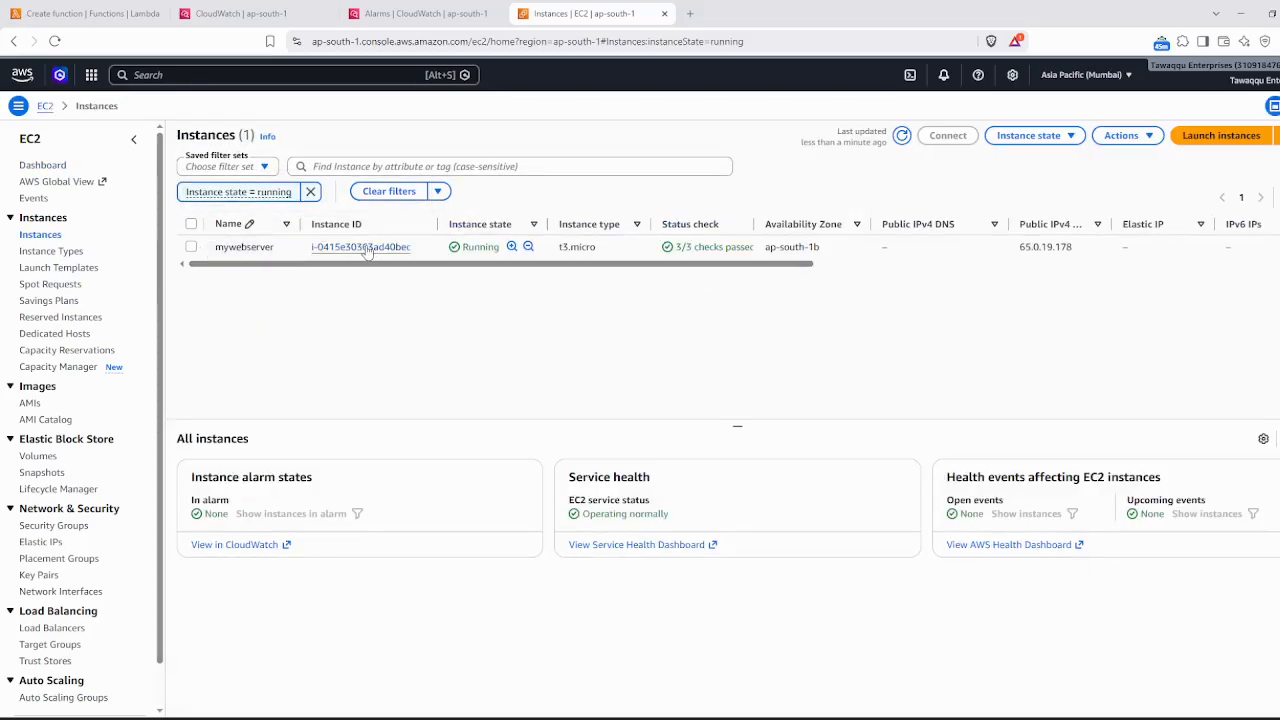
- Recheck the available capacity provider ARNs on the Lambda Create function page and cancel the EC2 capacity provider configuration
left_click(113, 14)
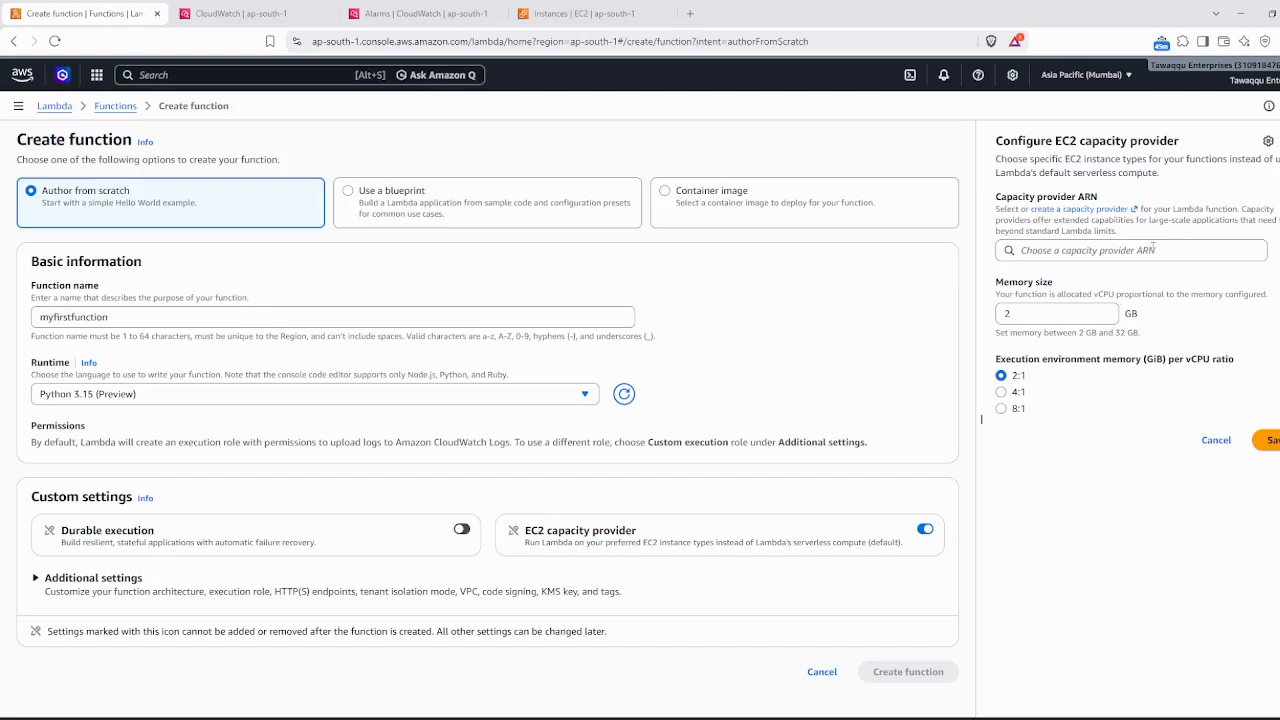
left_click(1149, 250)
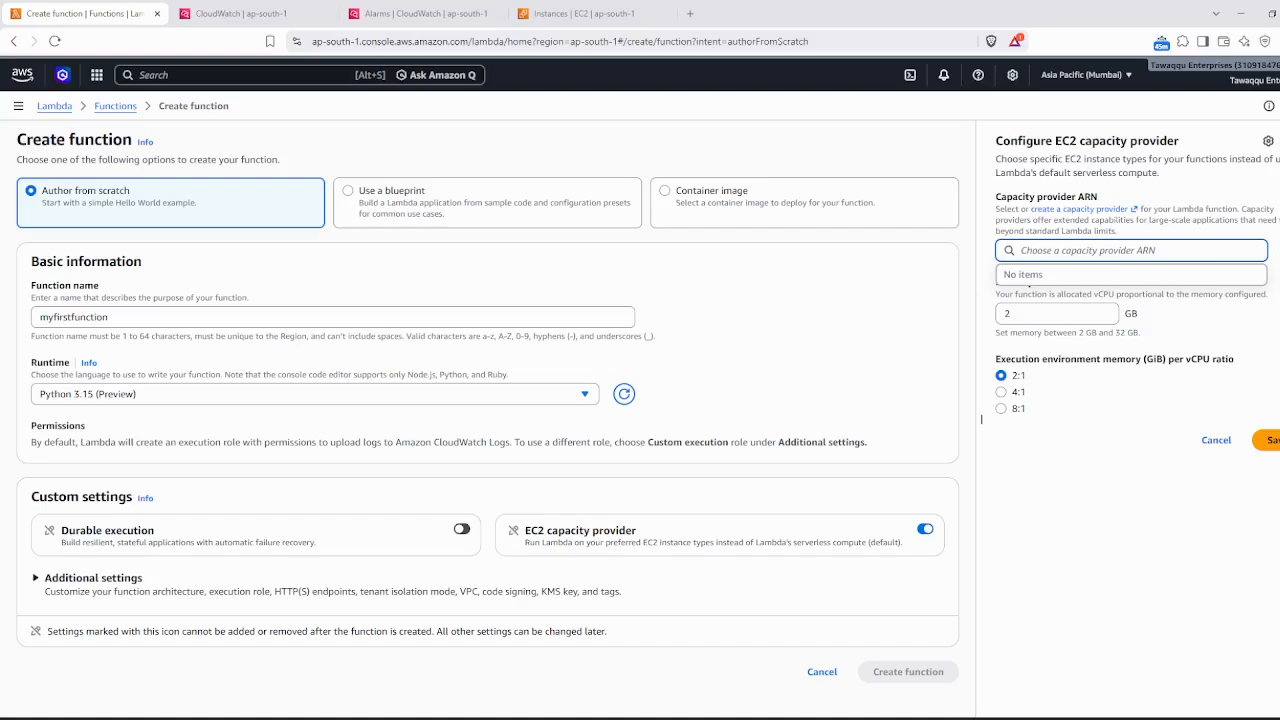
left_click(1279, 250)
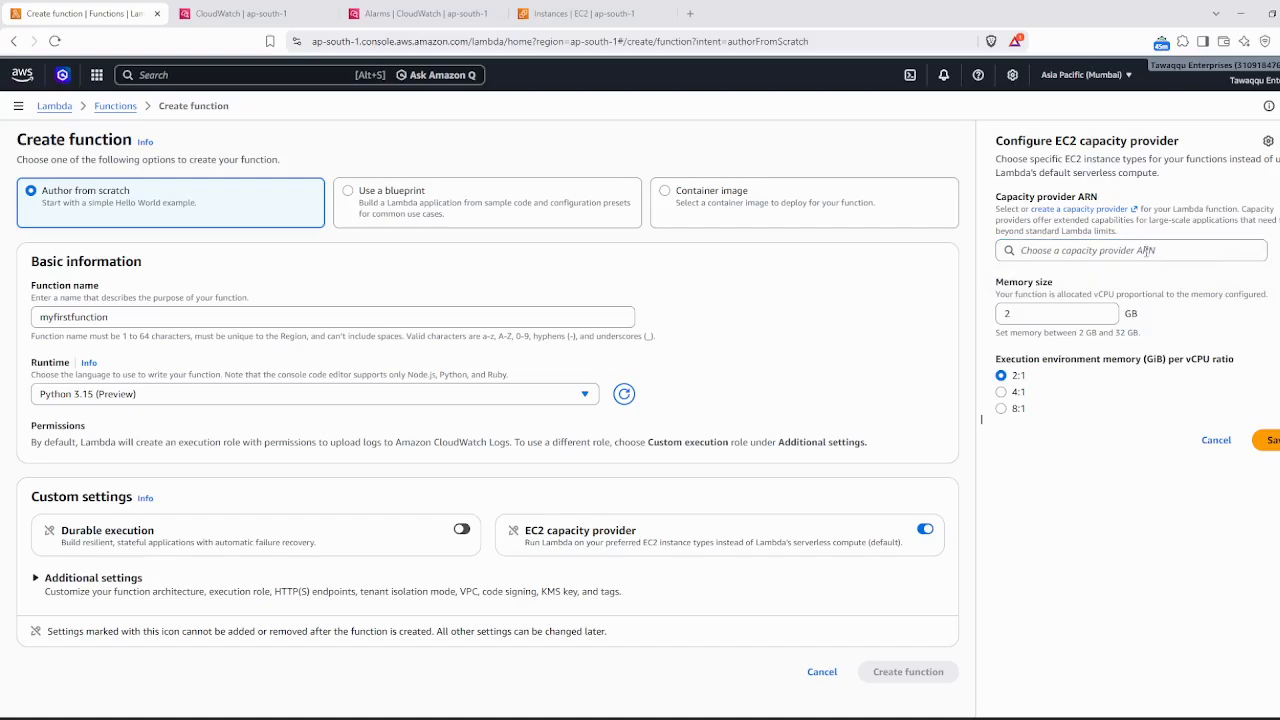
left_click(1148, 251)
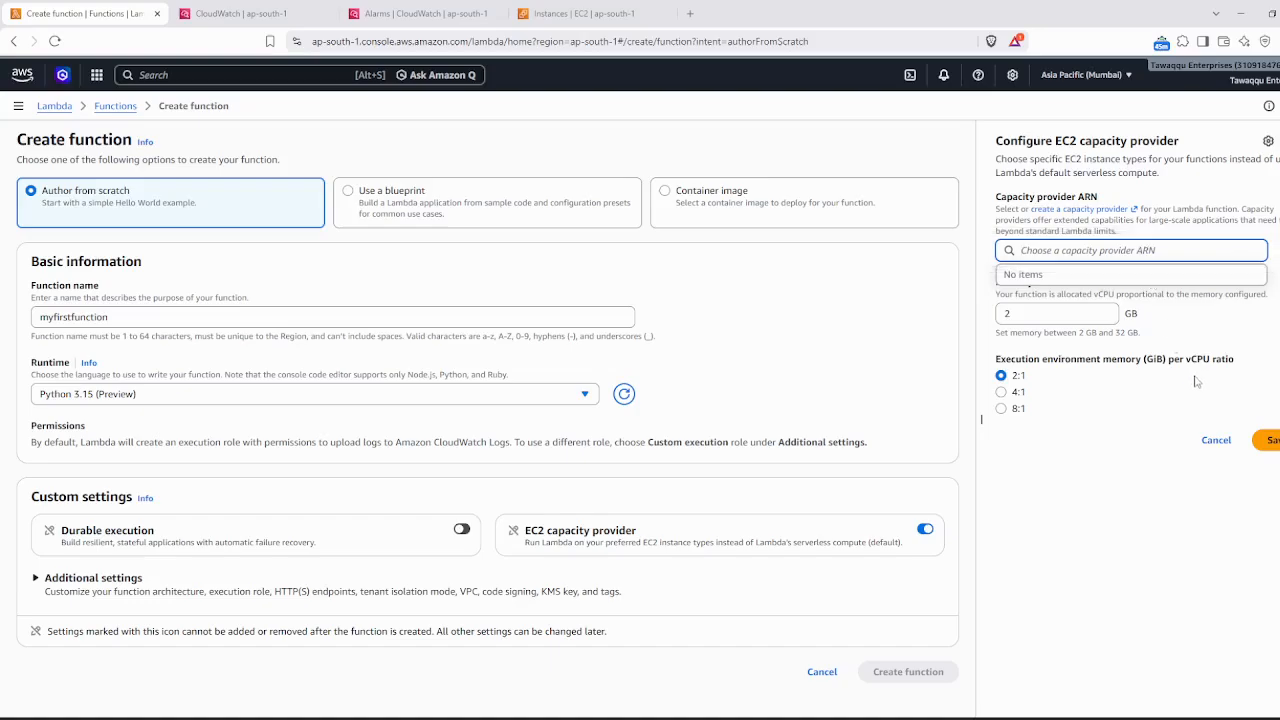
left_click(1267, 319)
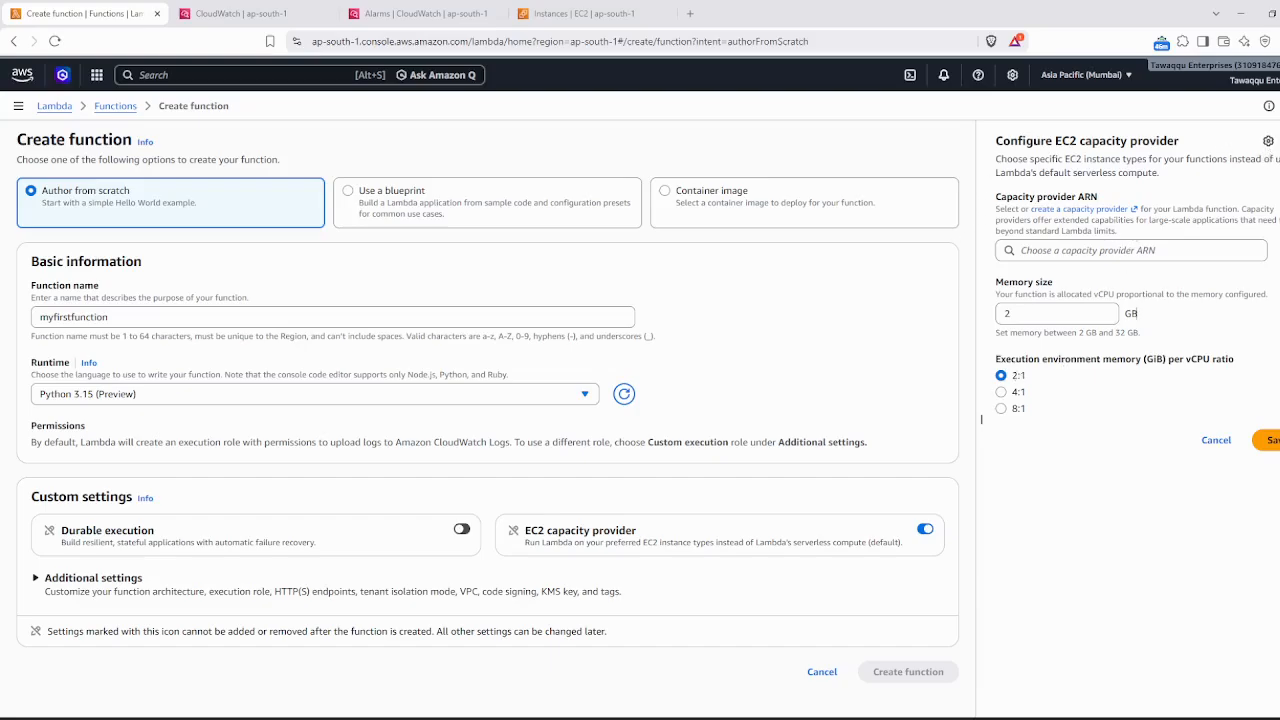
left_click(1216, 440)
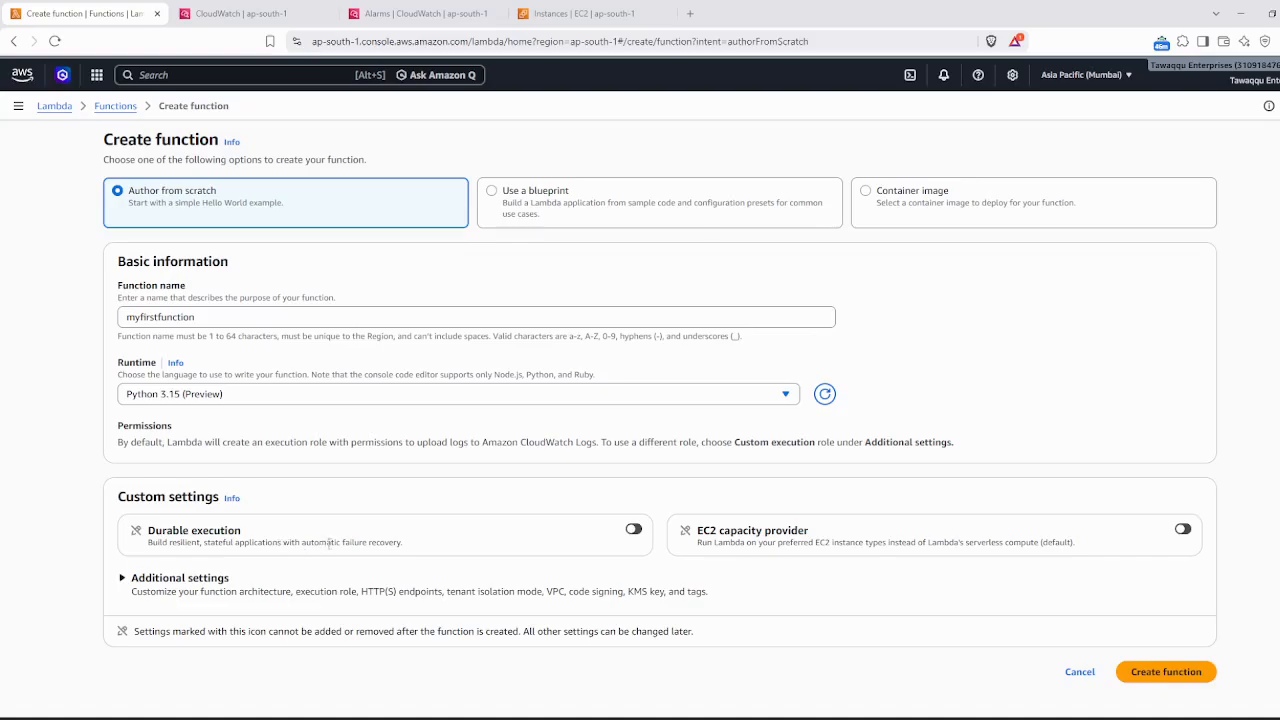
- Examine the durable execution configuration and the additional settings of the function, leaving all of them turned off
left_click(635, 530)
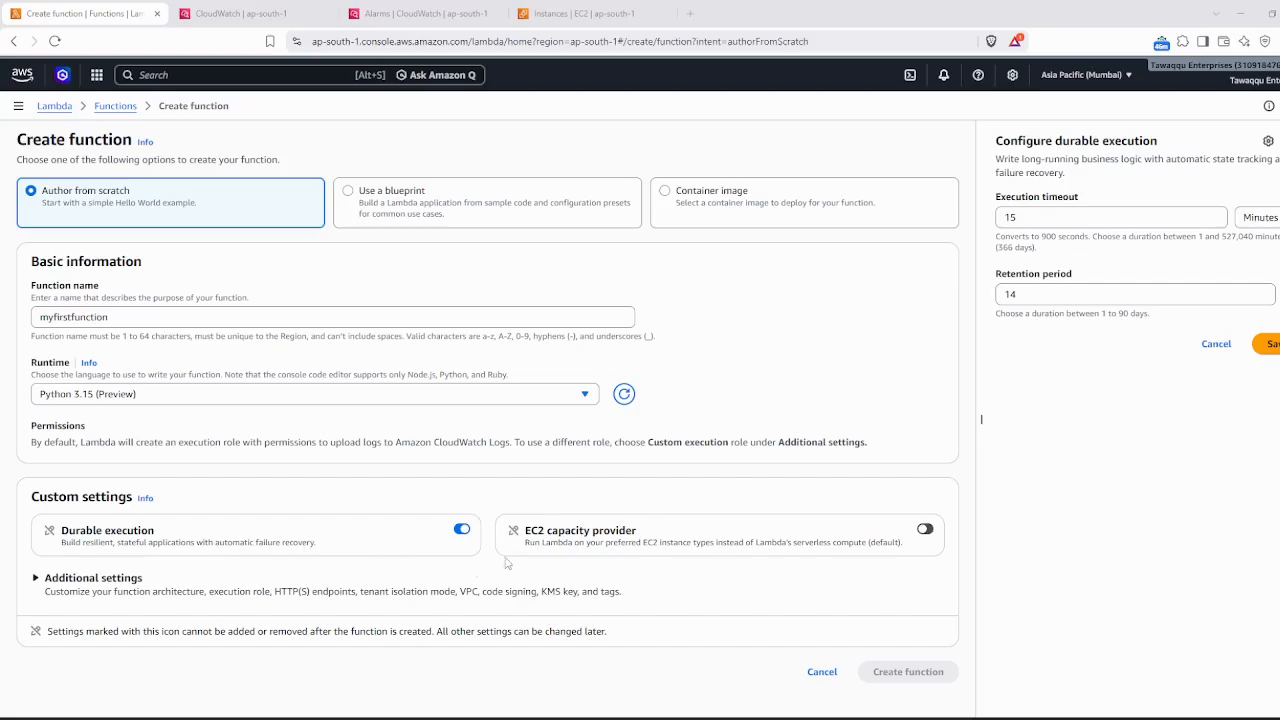
left_click(461, 529)
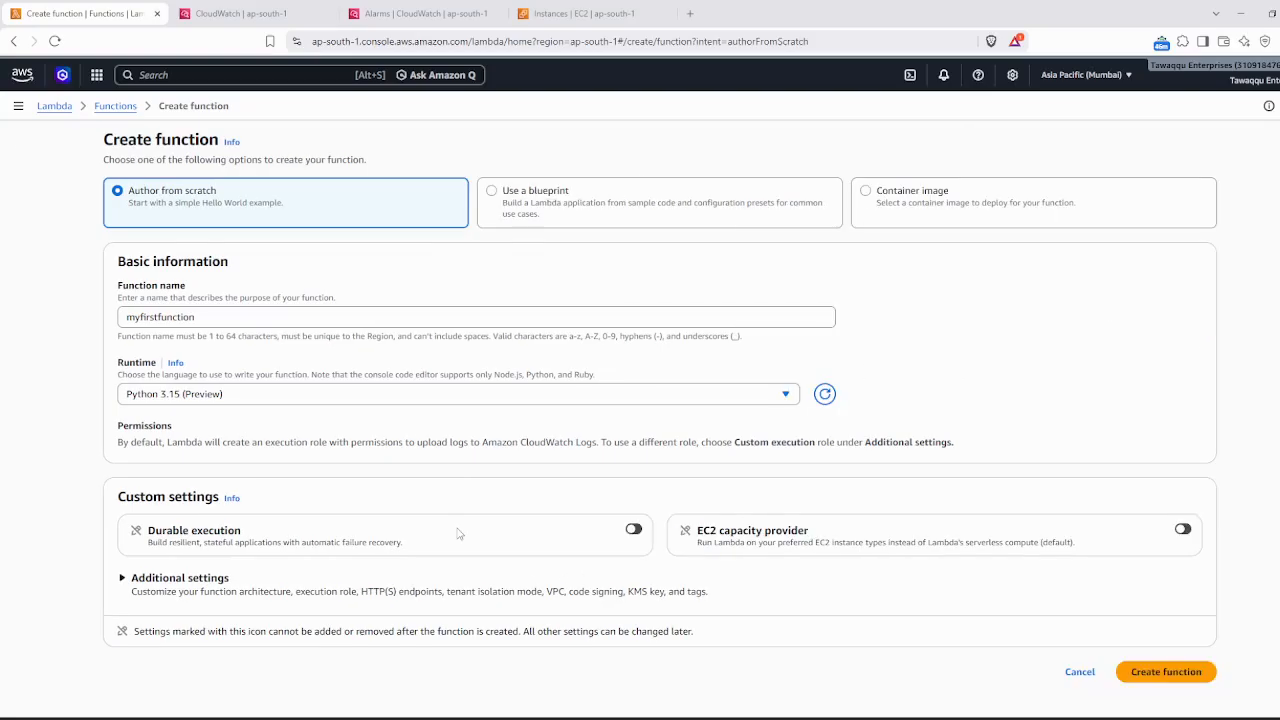
left_click(152, 579)
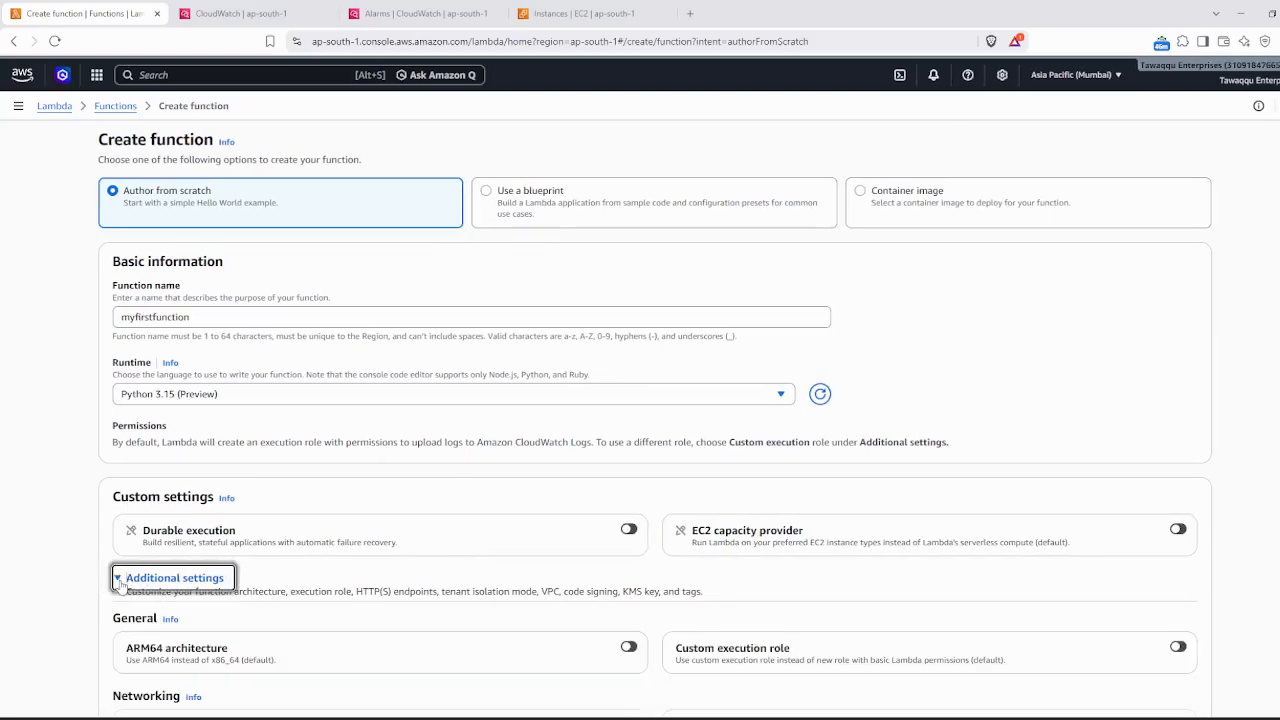
scroll(200, 575, "down", 3)
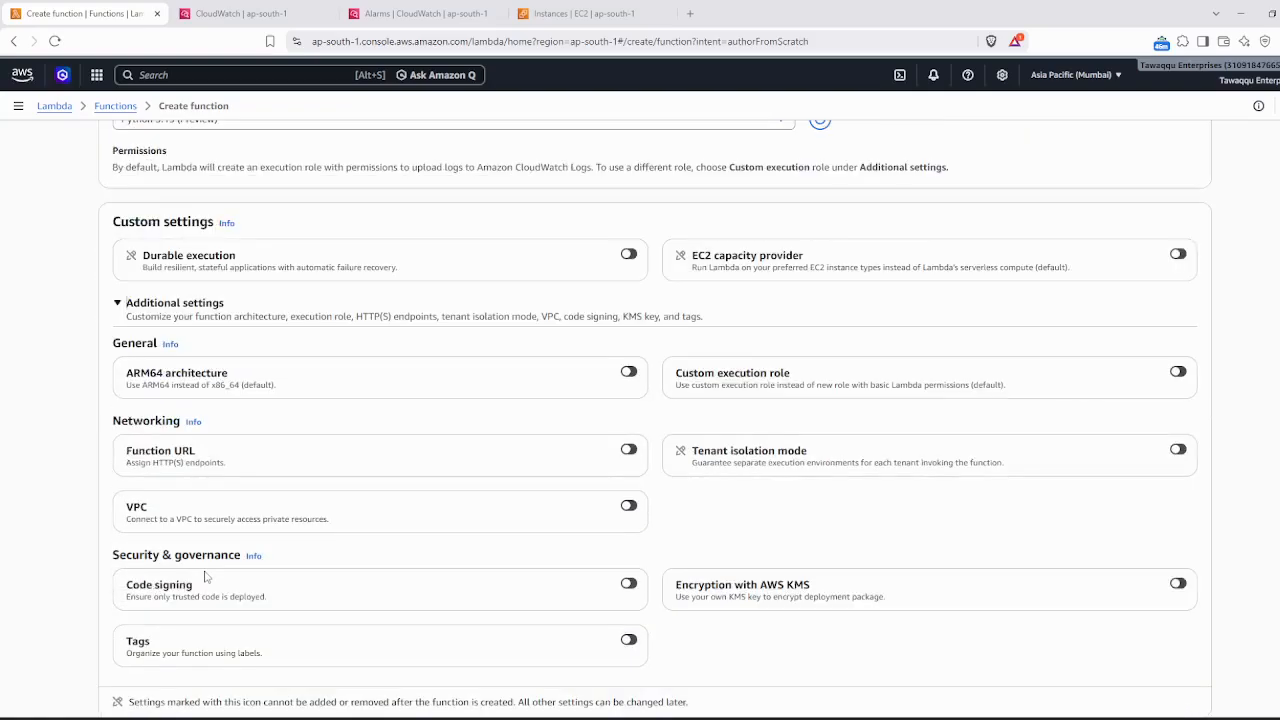
left_click(119, 304)
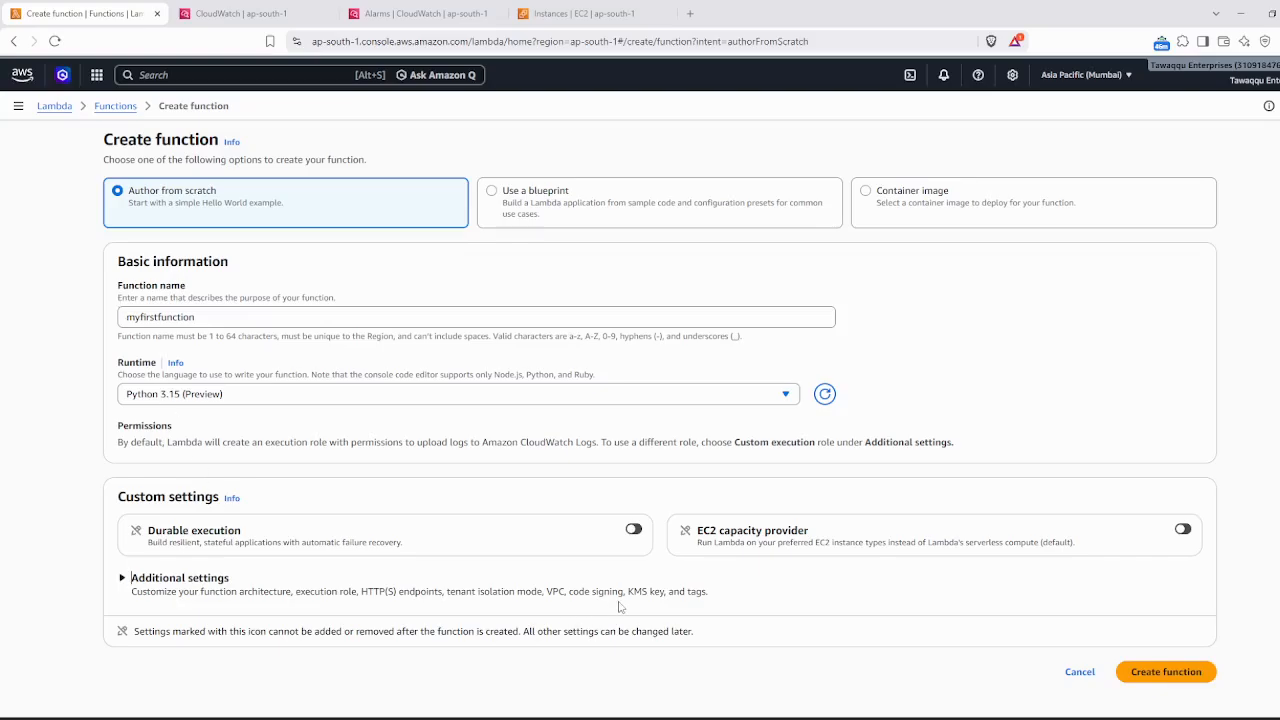
- Create the function myfirstfunction and dismiss the Getting started dialog
left_click(1166, 675)
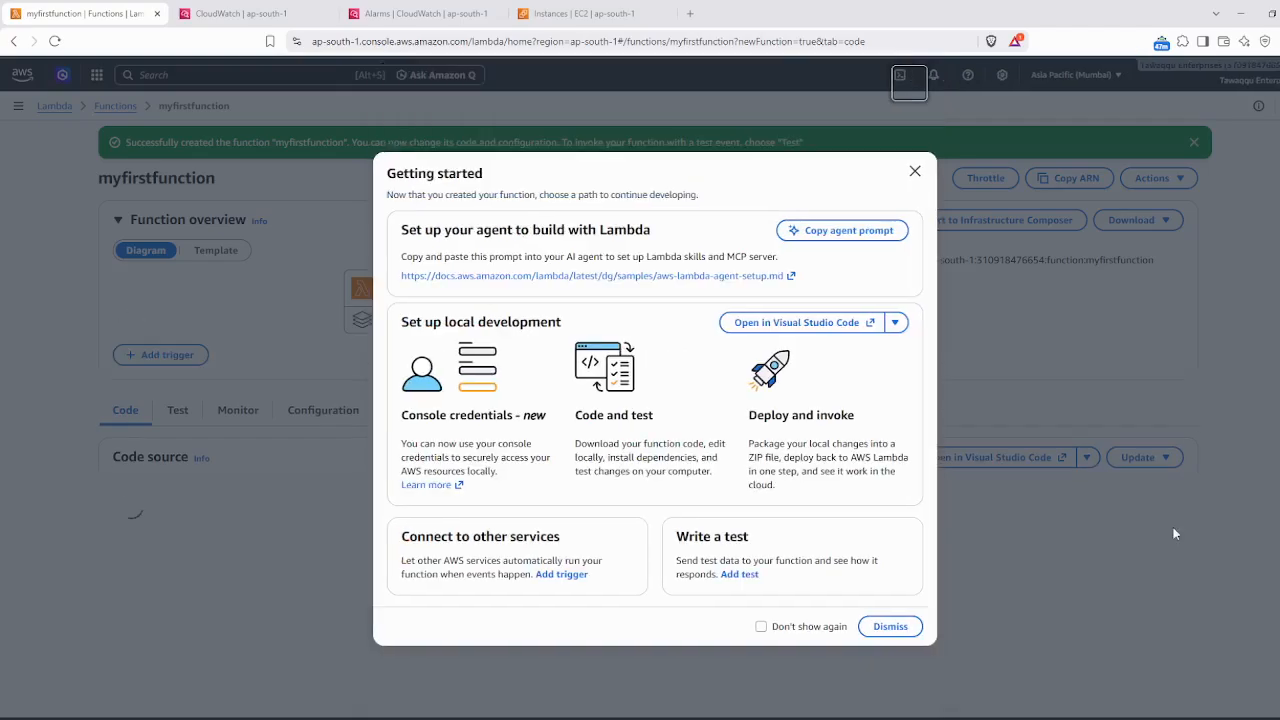
left_click(914, 171)
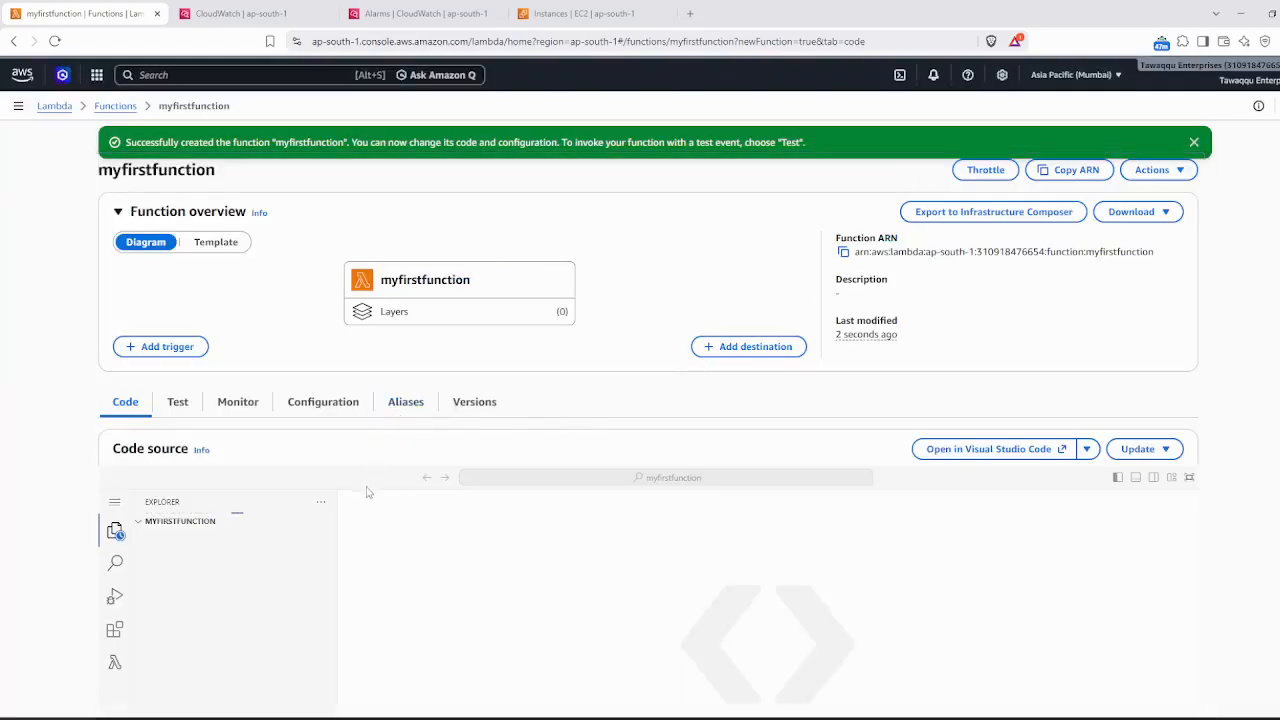
- Start adding a trigger to myfirstfunction with API Gateway as its source
scroll(366, 491, "down", 1)
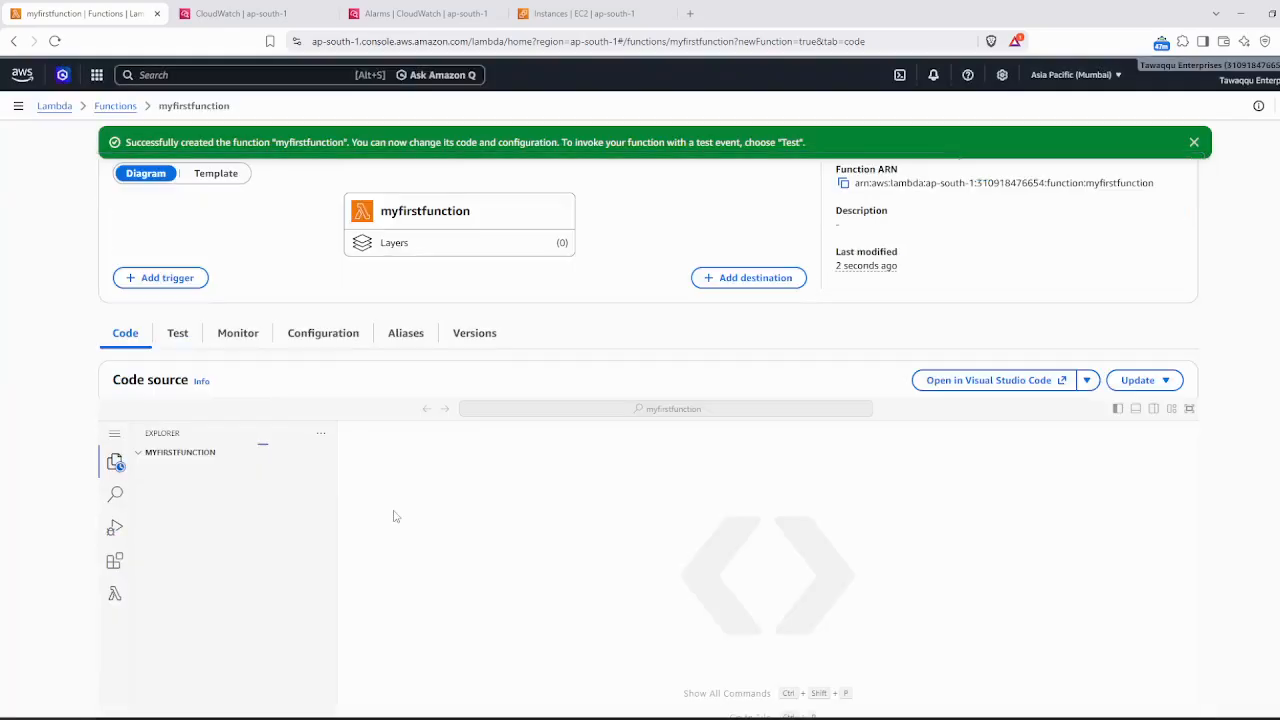
left_click(158, 280)
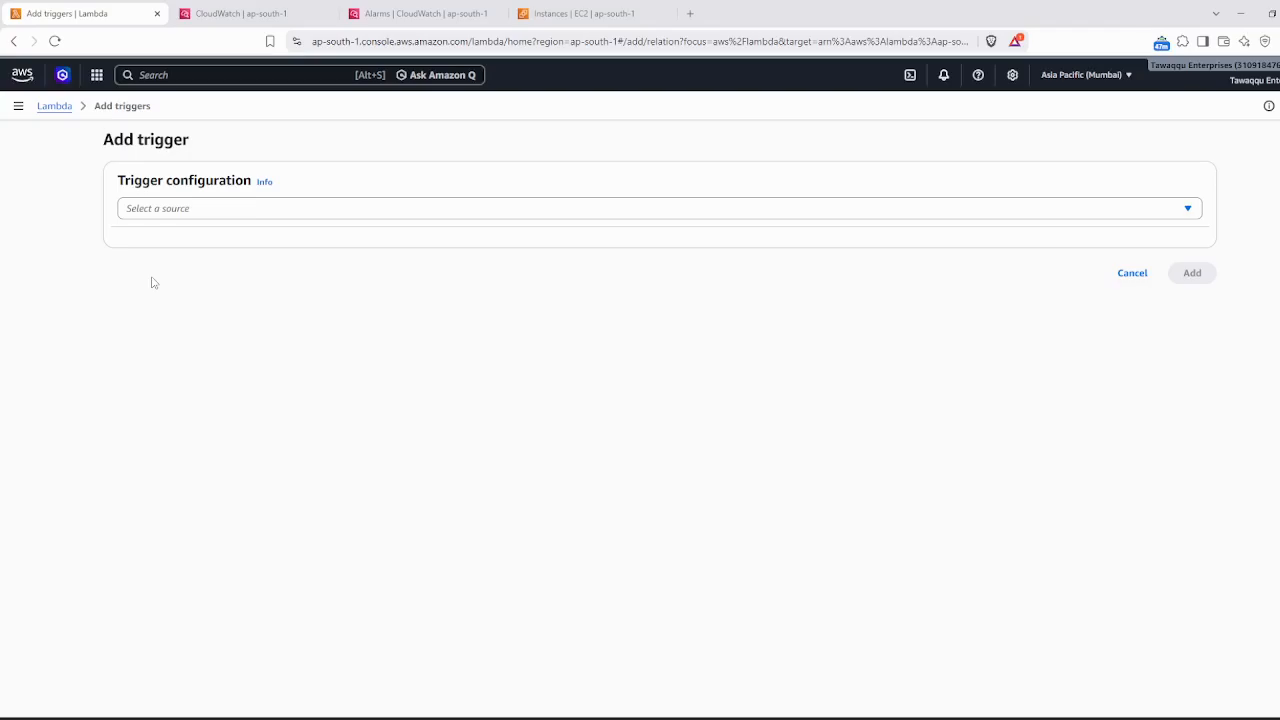
left_click(185, 210)
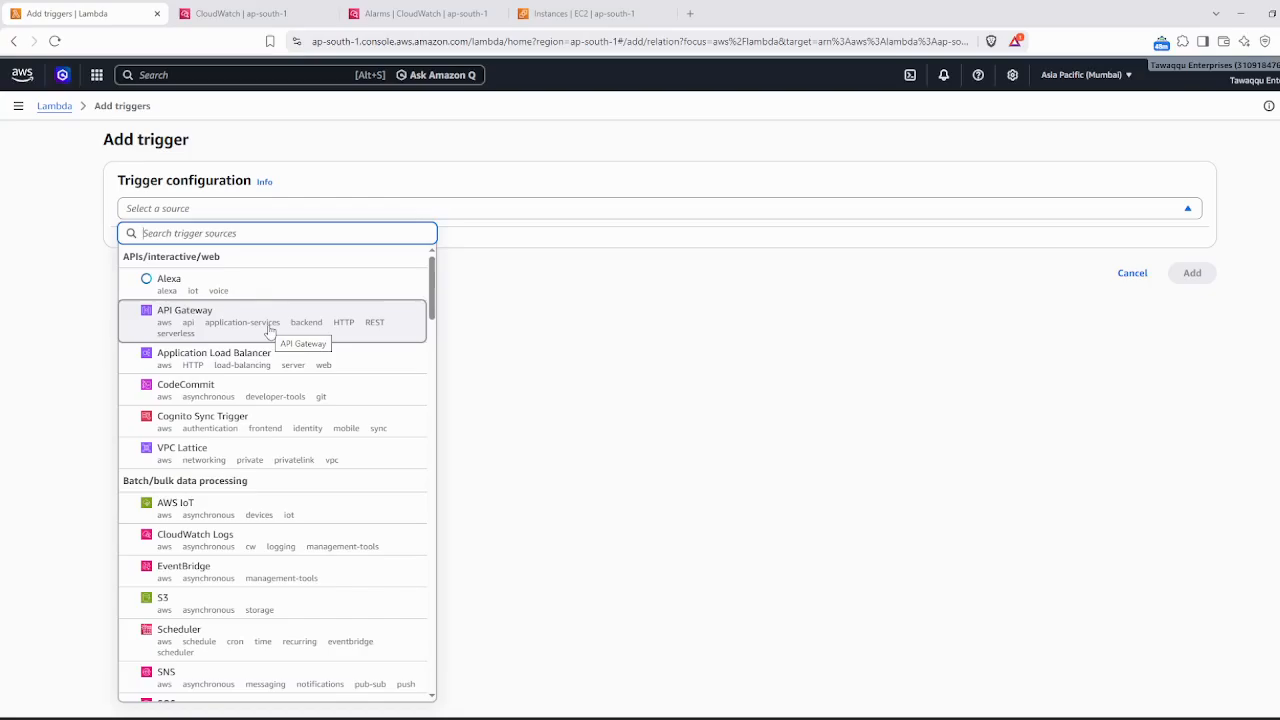
left_click(269, 330)
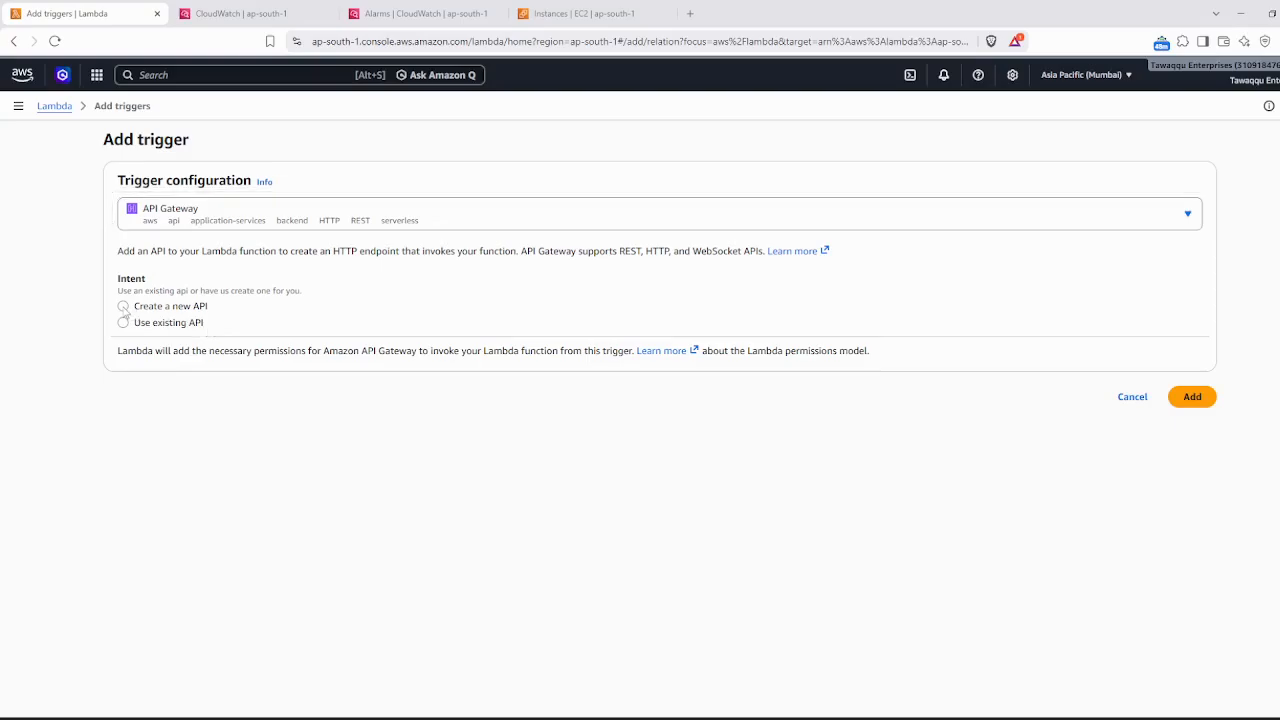
- Compare the new API and existing API intents, and check which existing APIs can be attached to the trigger
left_click(124, 308)
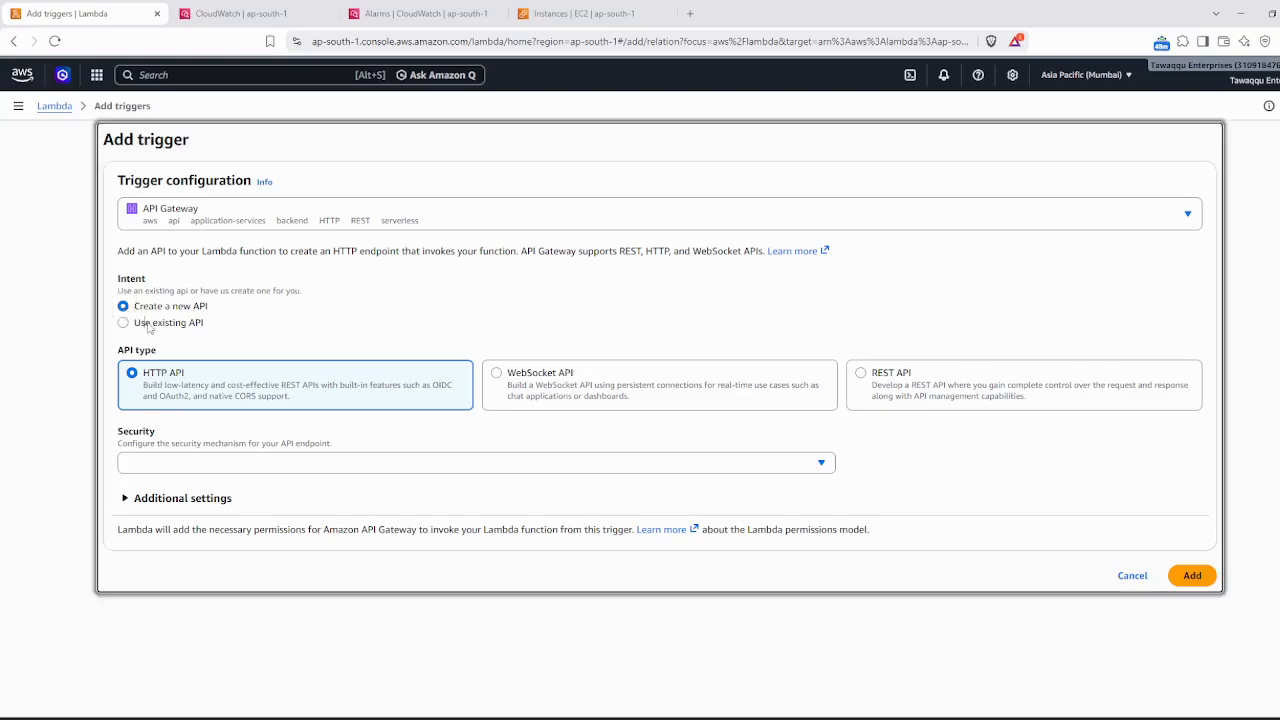
left_click(124, 323)
left_click(207, 382)
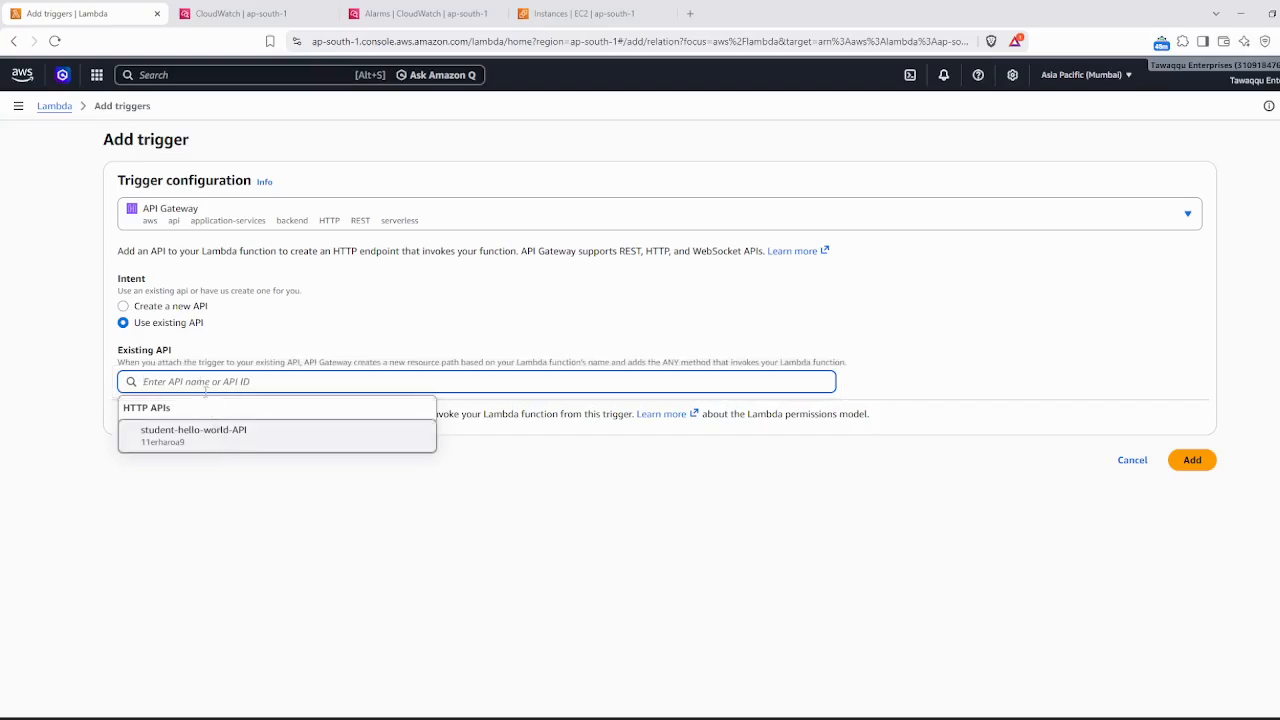
- Set the API Gateway trigger to create a new API of type HTTP API with IAM security
left_click(123, 306)
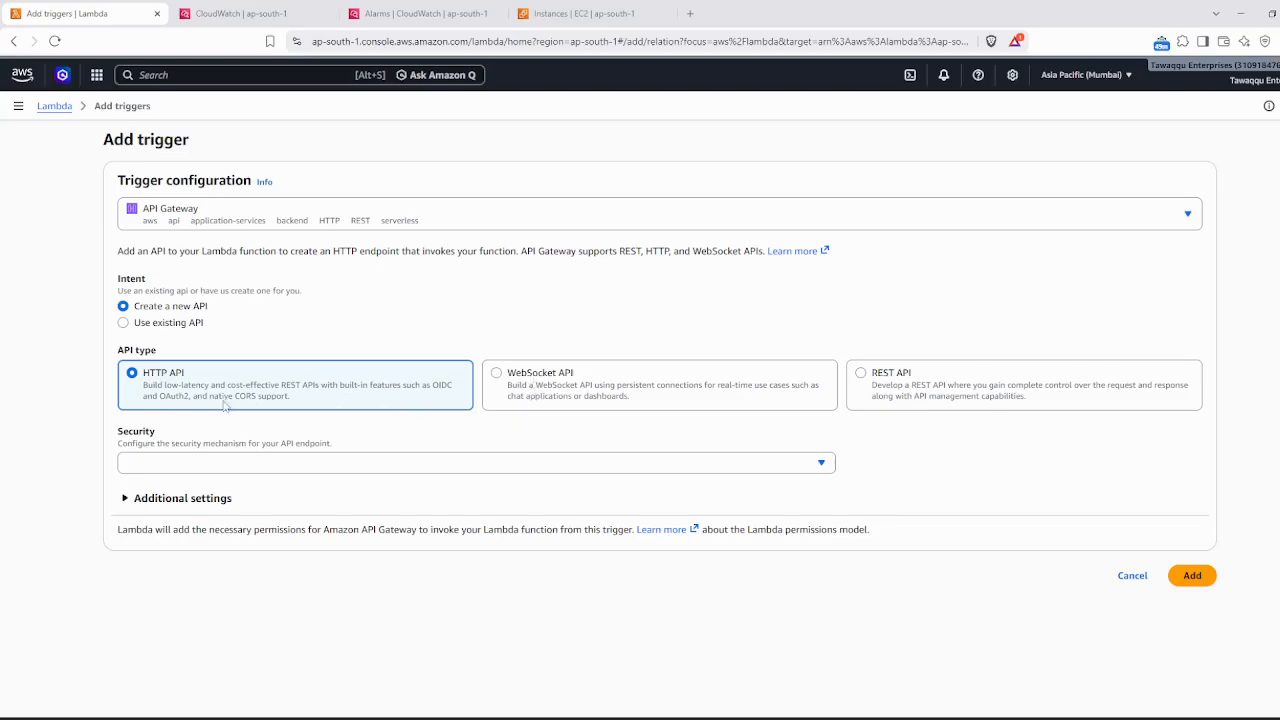
left_click(288, 466)
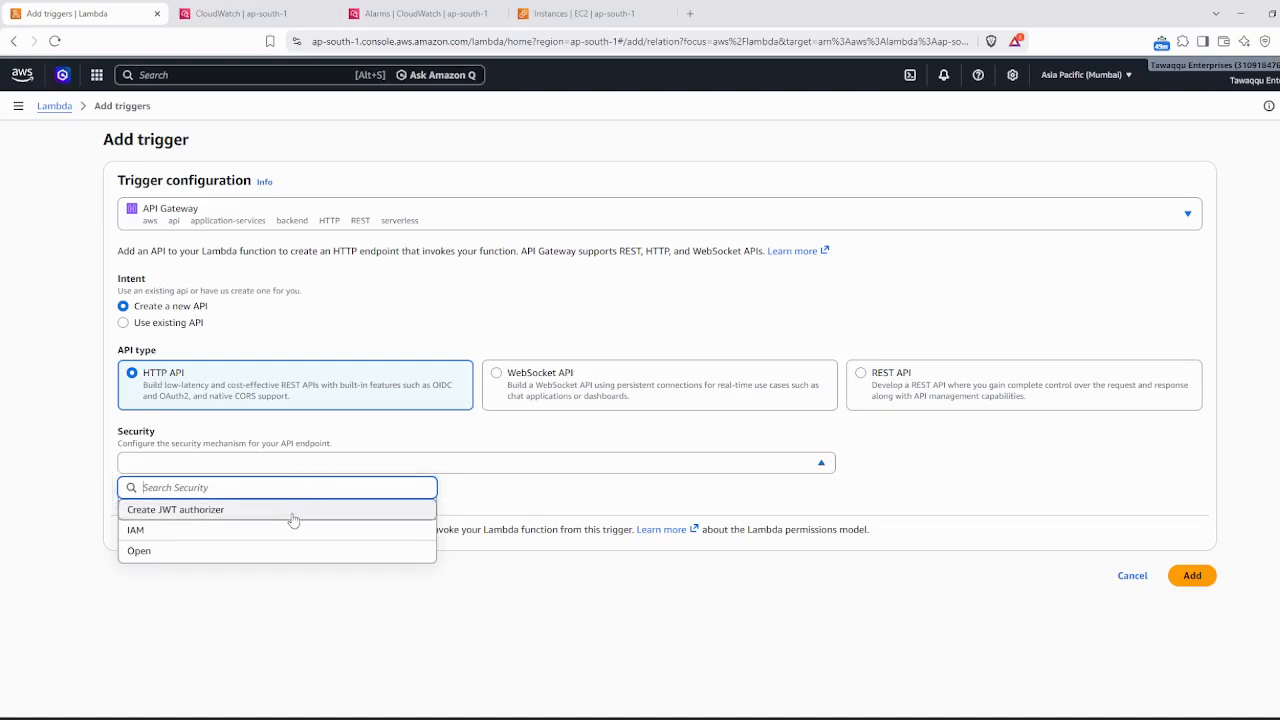
left_click(170, 530)
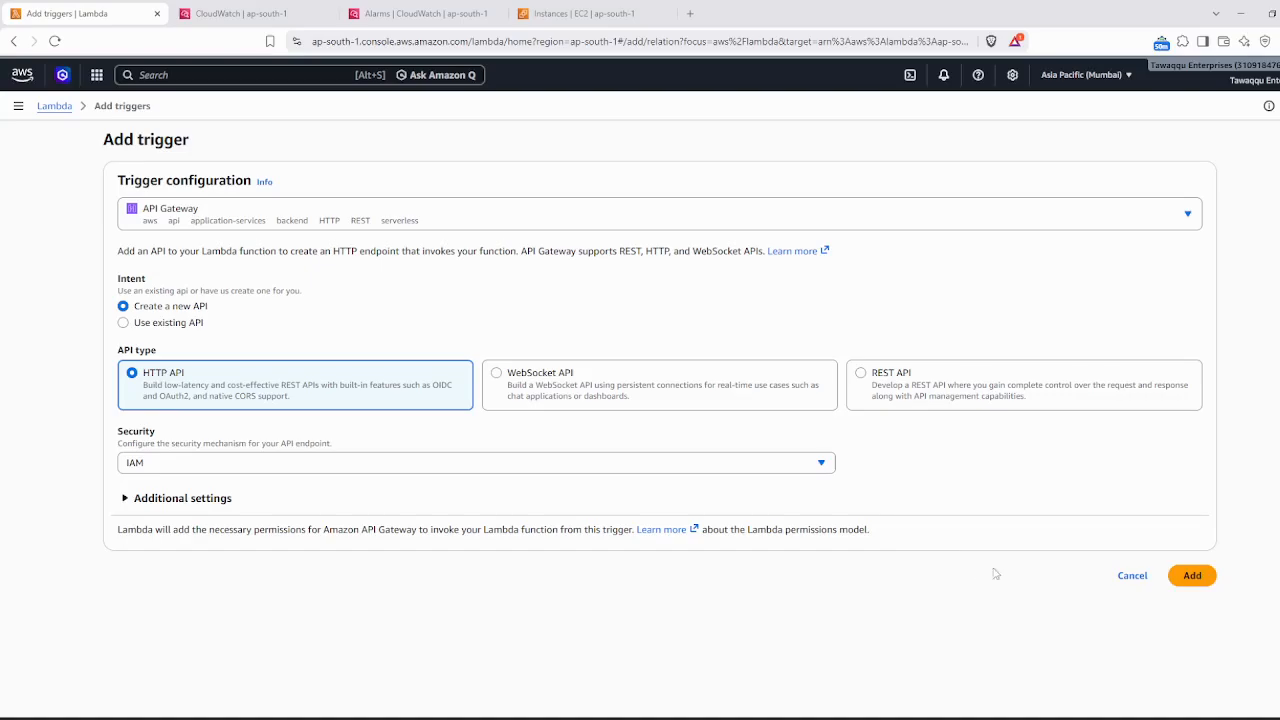
- Add the configured API Gateway trigger to myfirstfunction and open the function's source code
left_click(1192, 578)
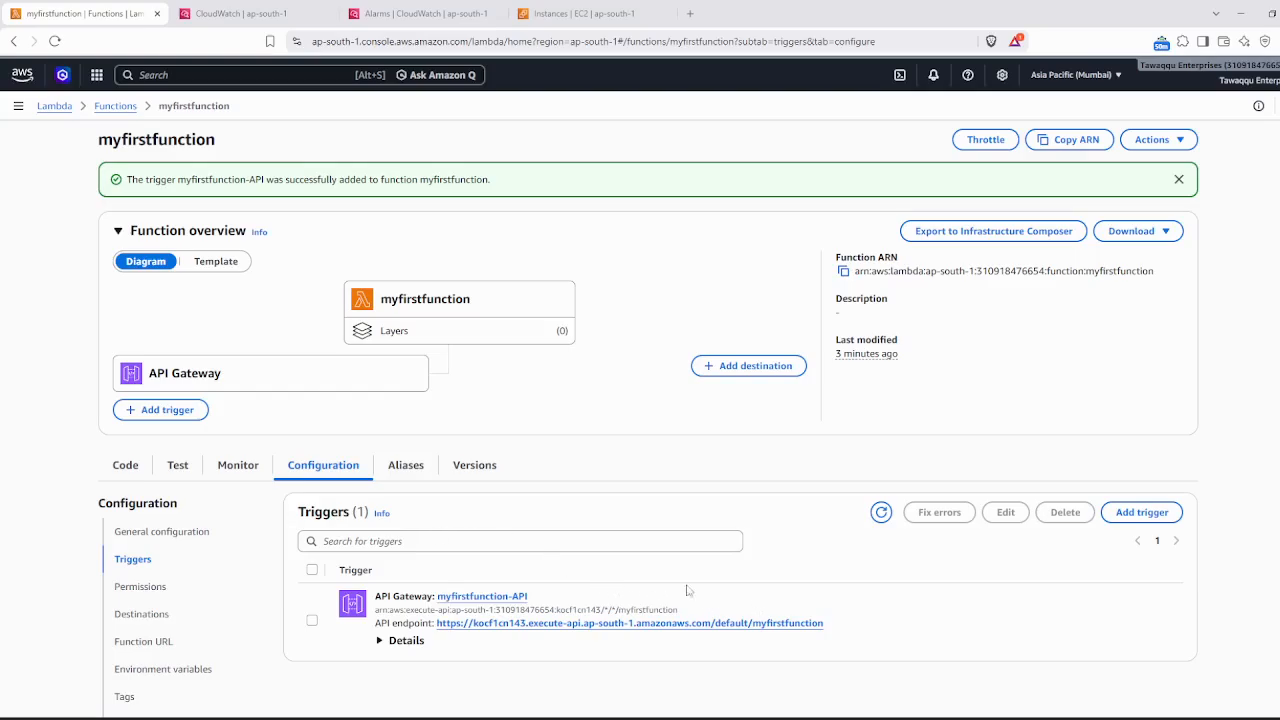
left_click(125, 466)
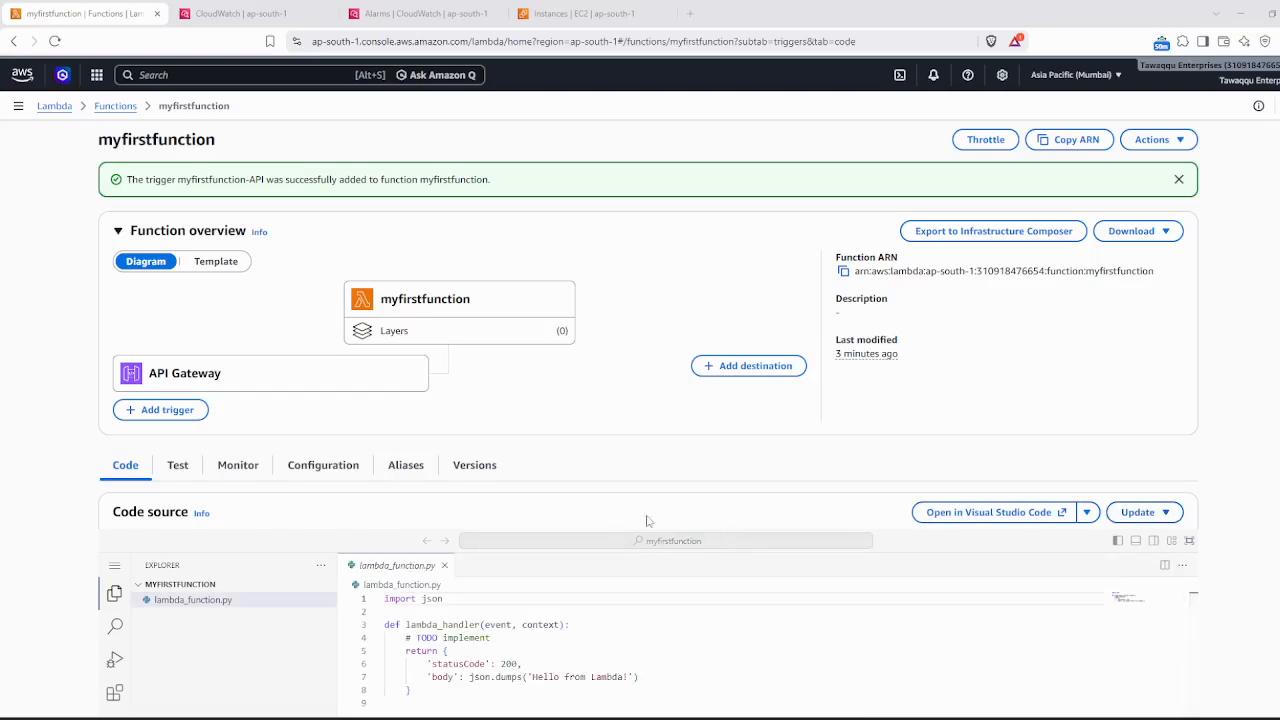
- Open the code editor's walkthrough of new features and mark it done
scroll(460, 557, "down", 2)
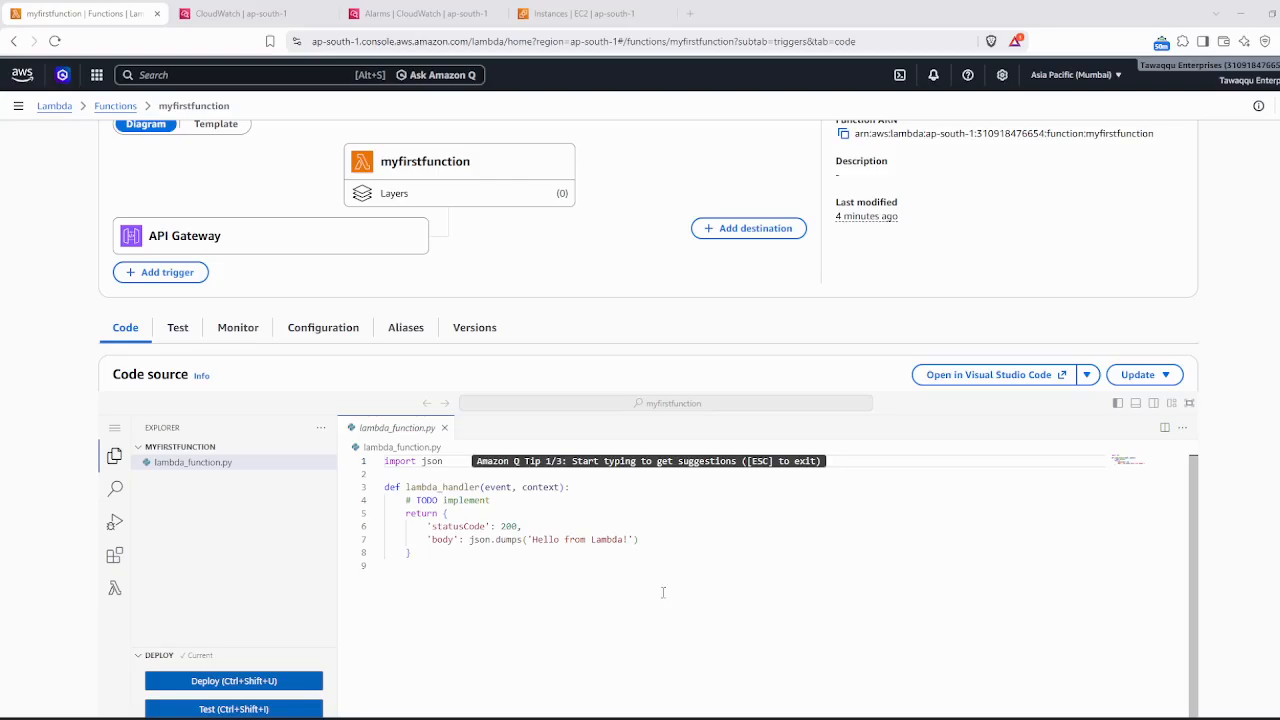
scroll(643, 652, "up", 2)
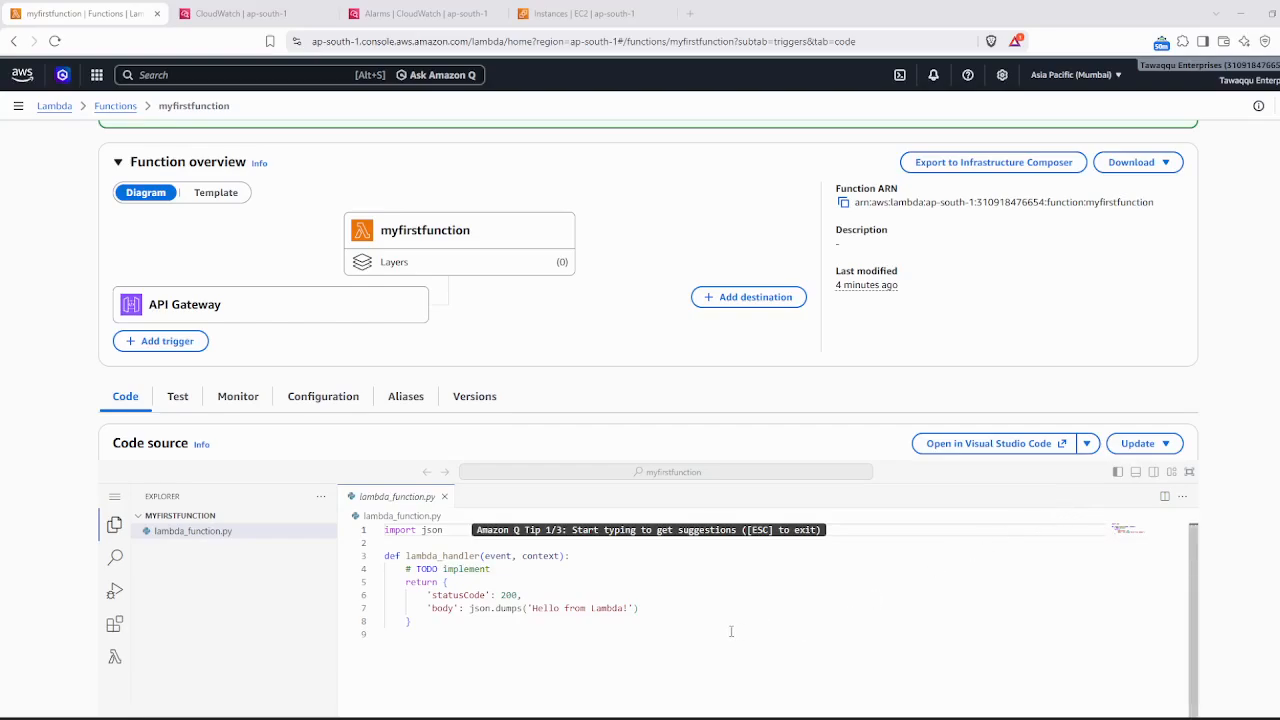
scroll(1236, 539, "down", 3)
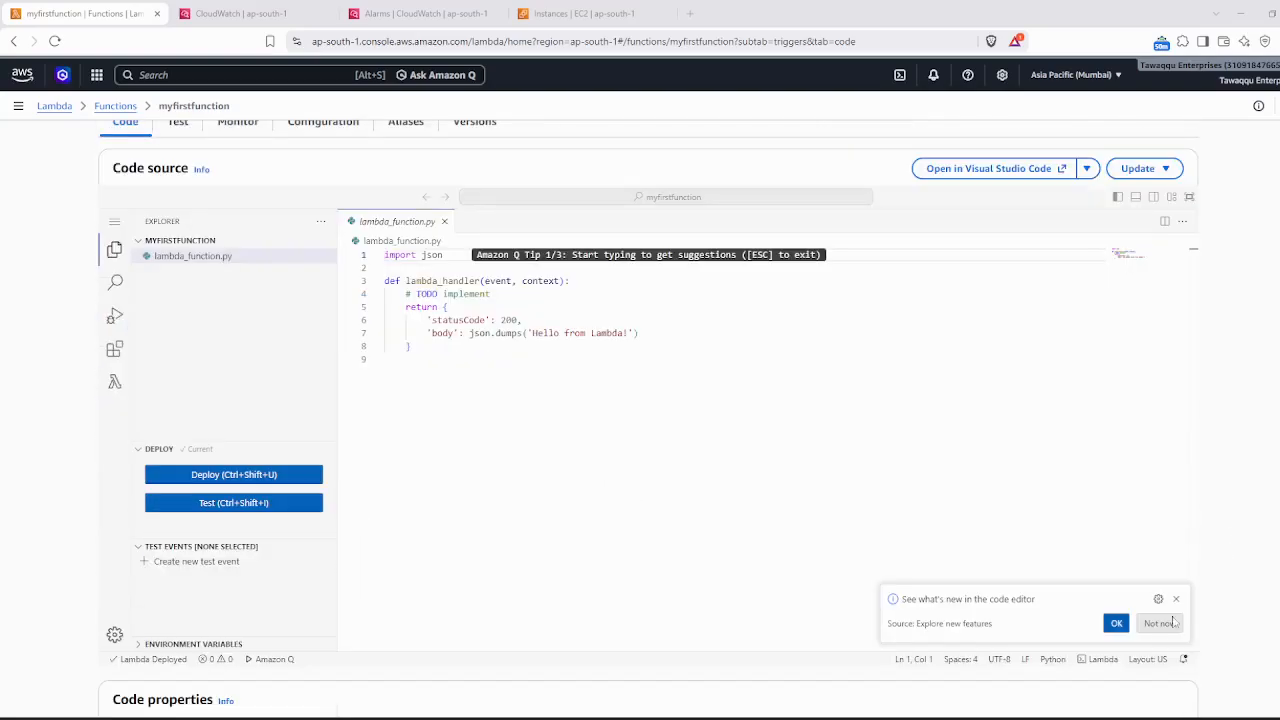
left_click(1114, 626)
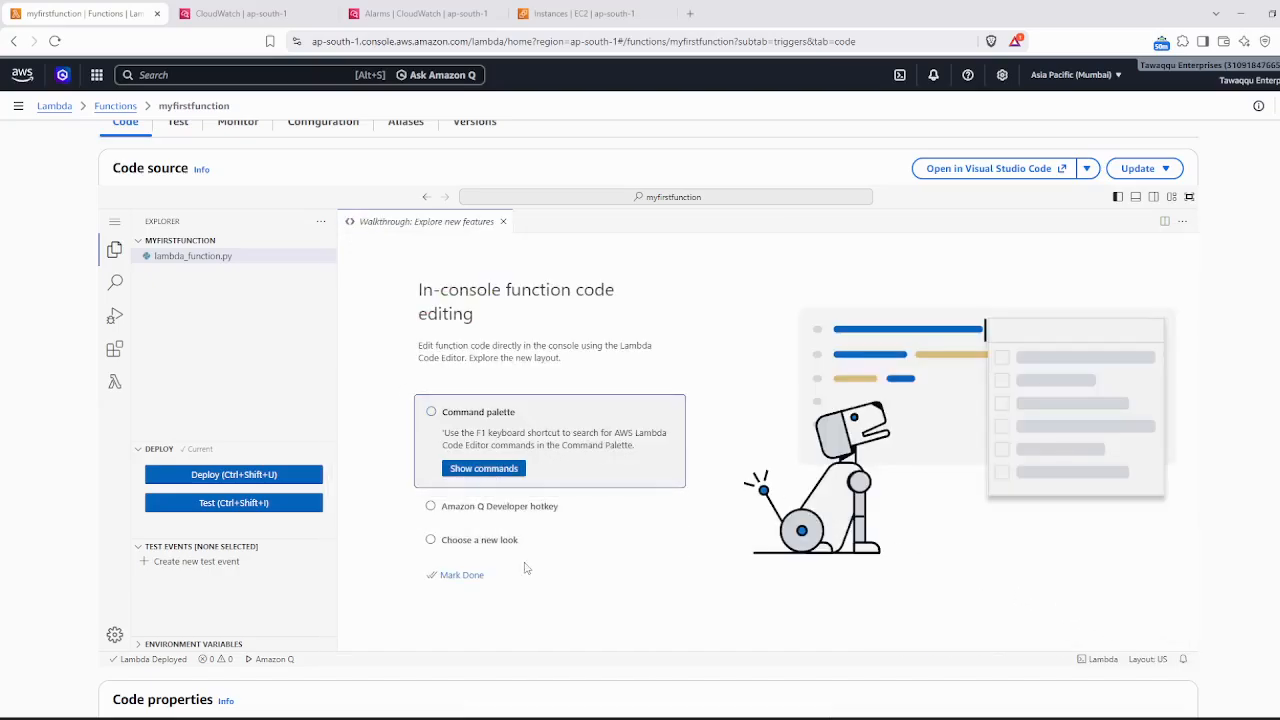
left_click(463, 576)
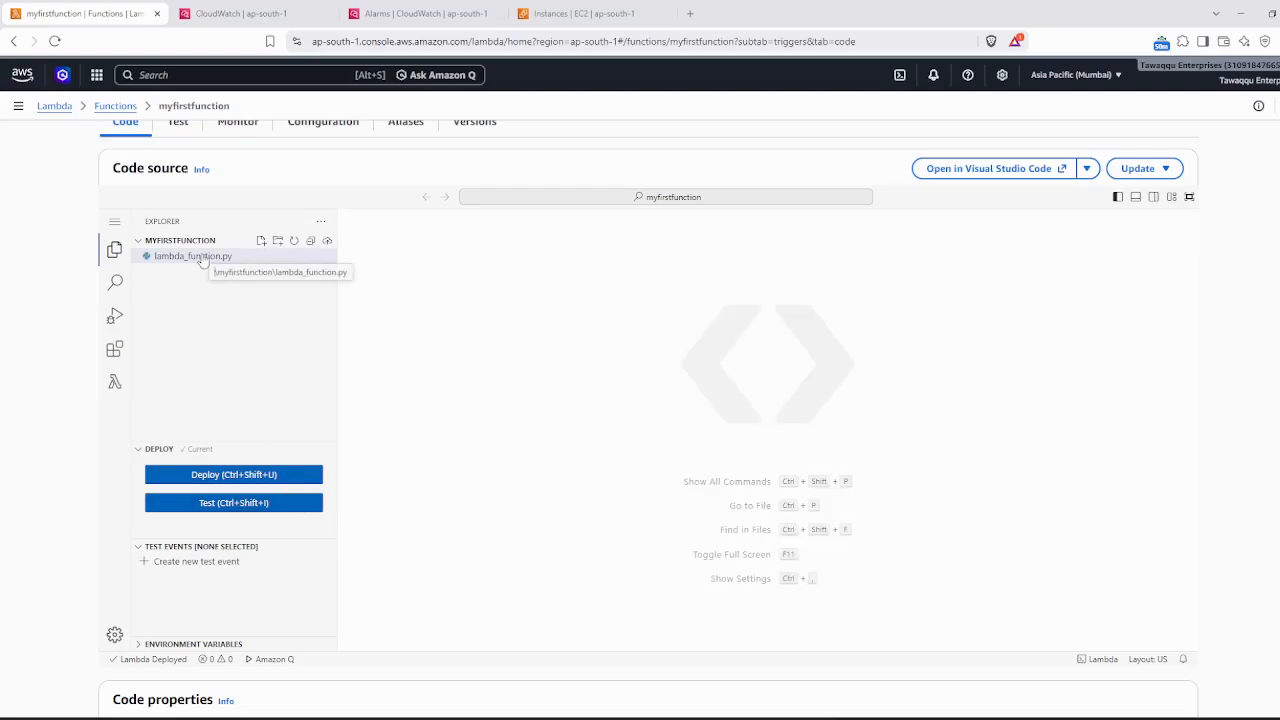
- Create and save a new test event named myeventname, keeping the Hello World template's JSON
left_click(226, 507)
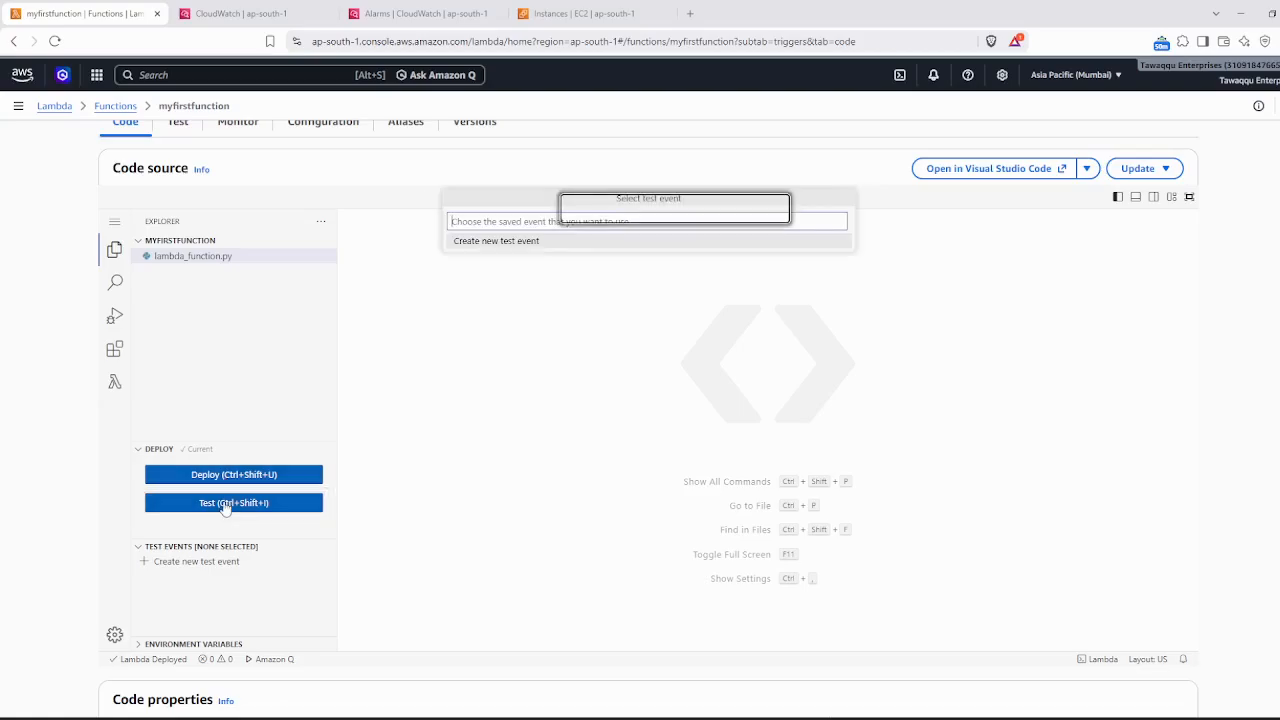
left_click(507, 245)
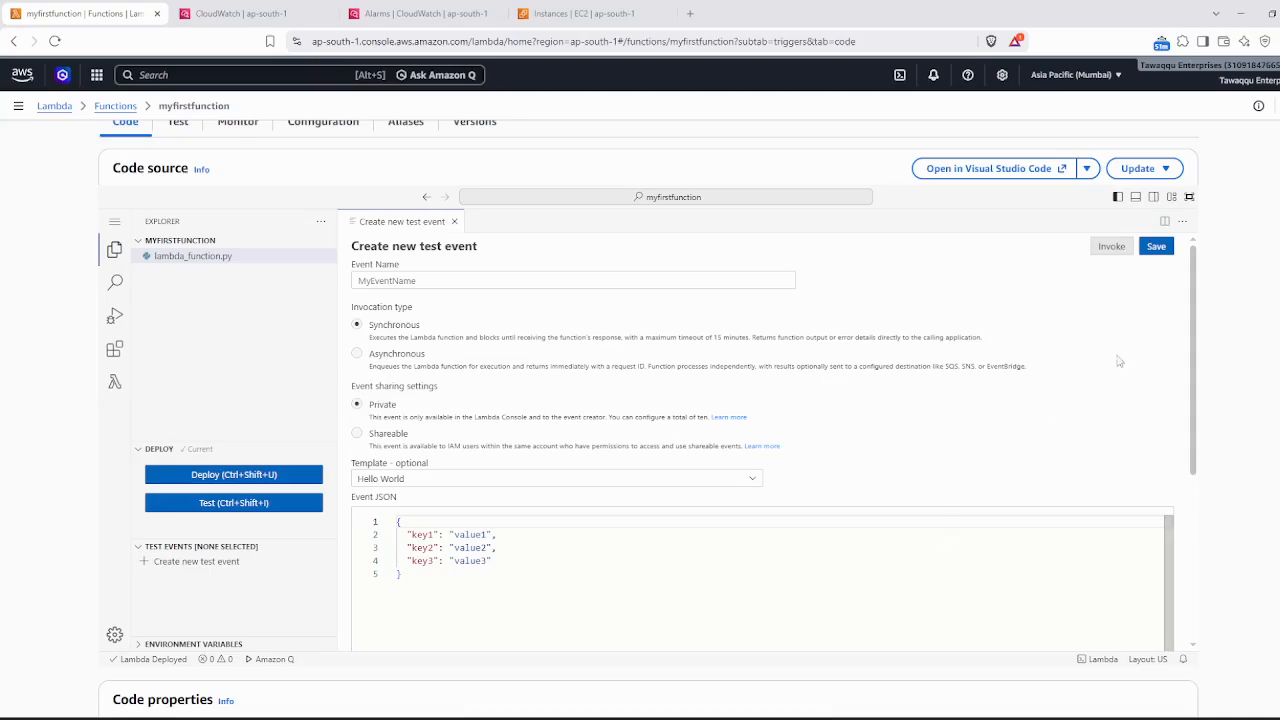
left_click(1157, 248)
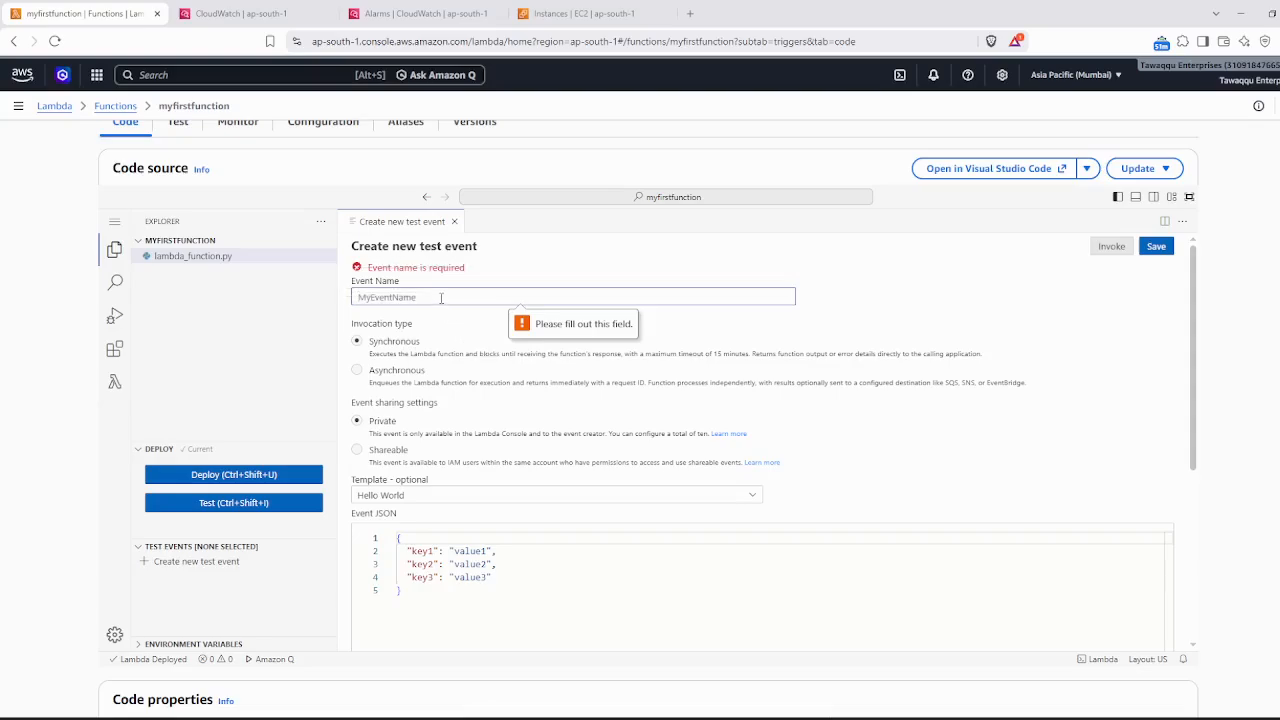
type("myevent")
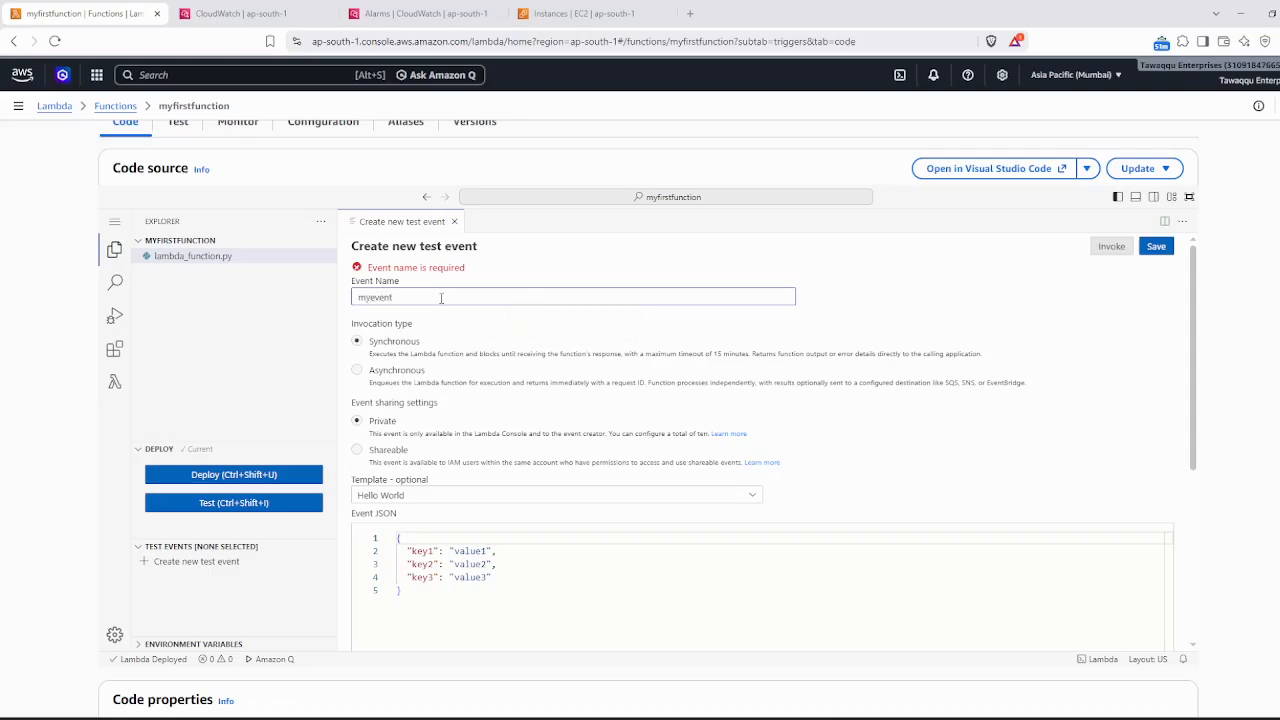
type("name")
scroll(1165, 503, "down", 3)
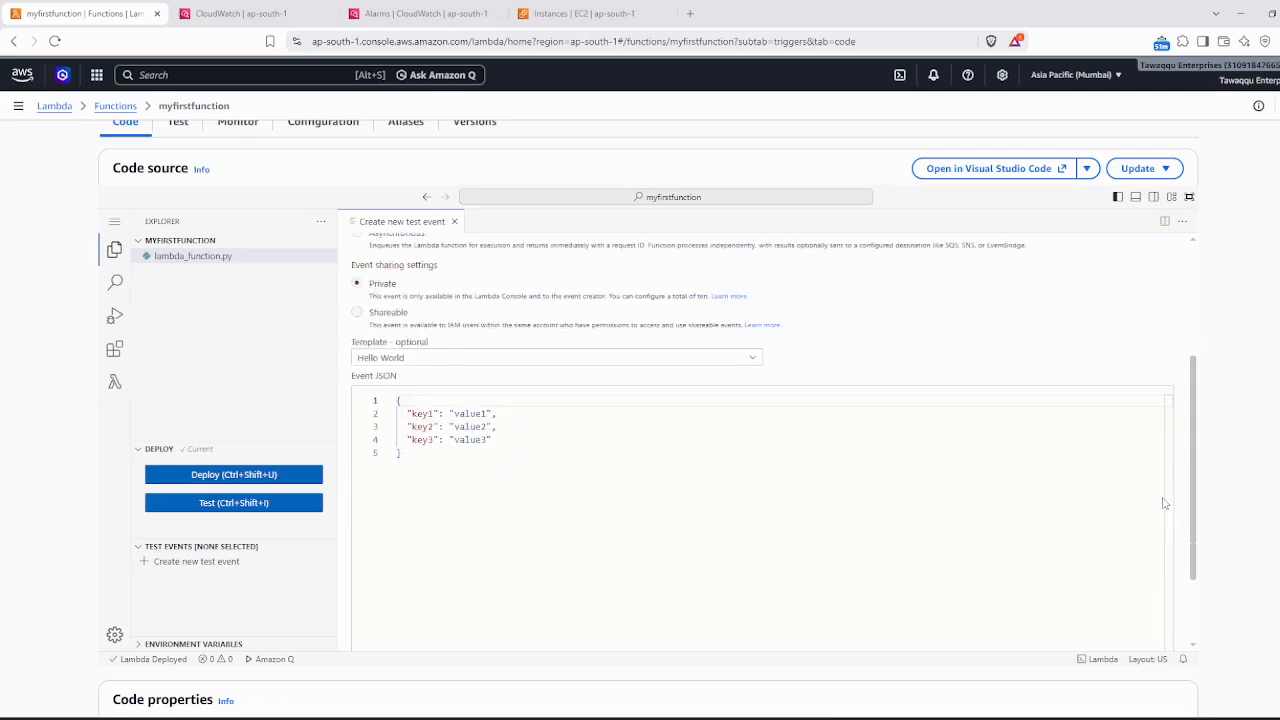
scroll(1165, 503, "up", 3)
left_click(1156, 246)
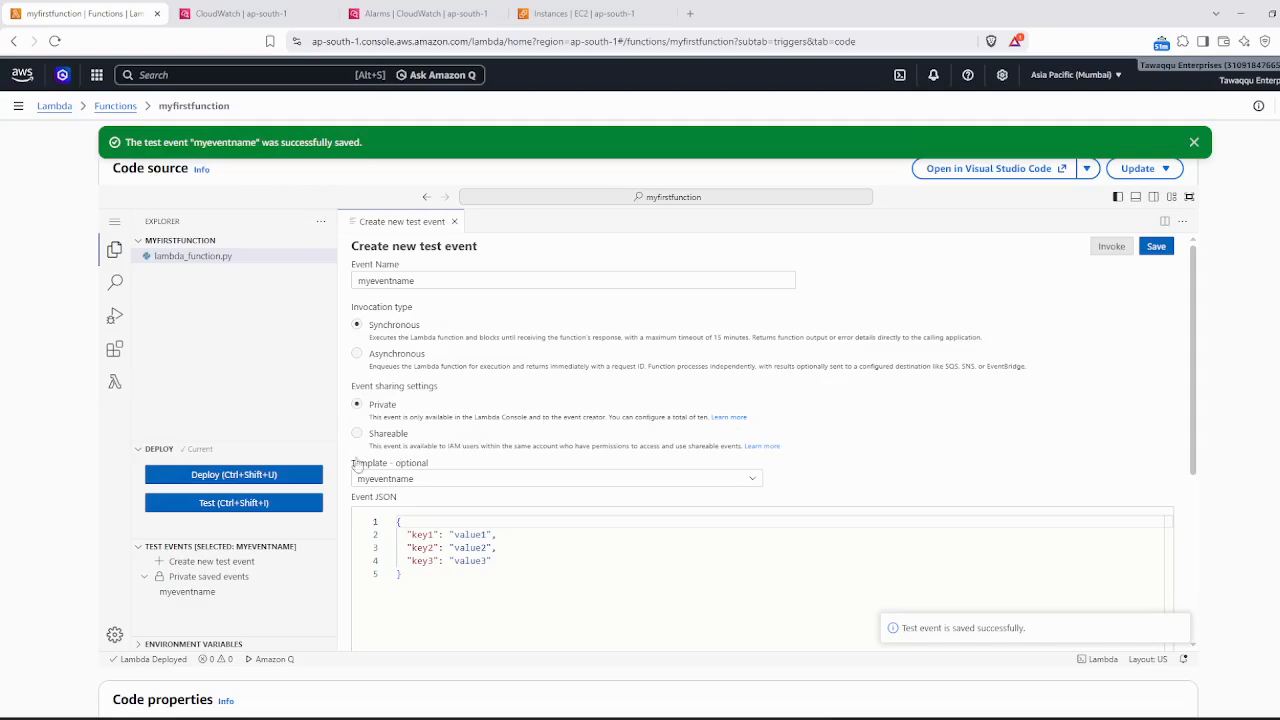
- Deploy the function code and run a test of it with the saved event myeventname
left_click(261, 479)
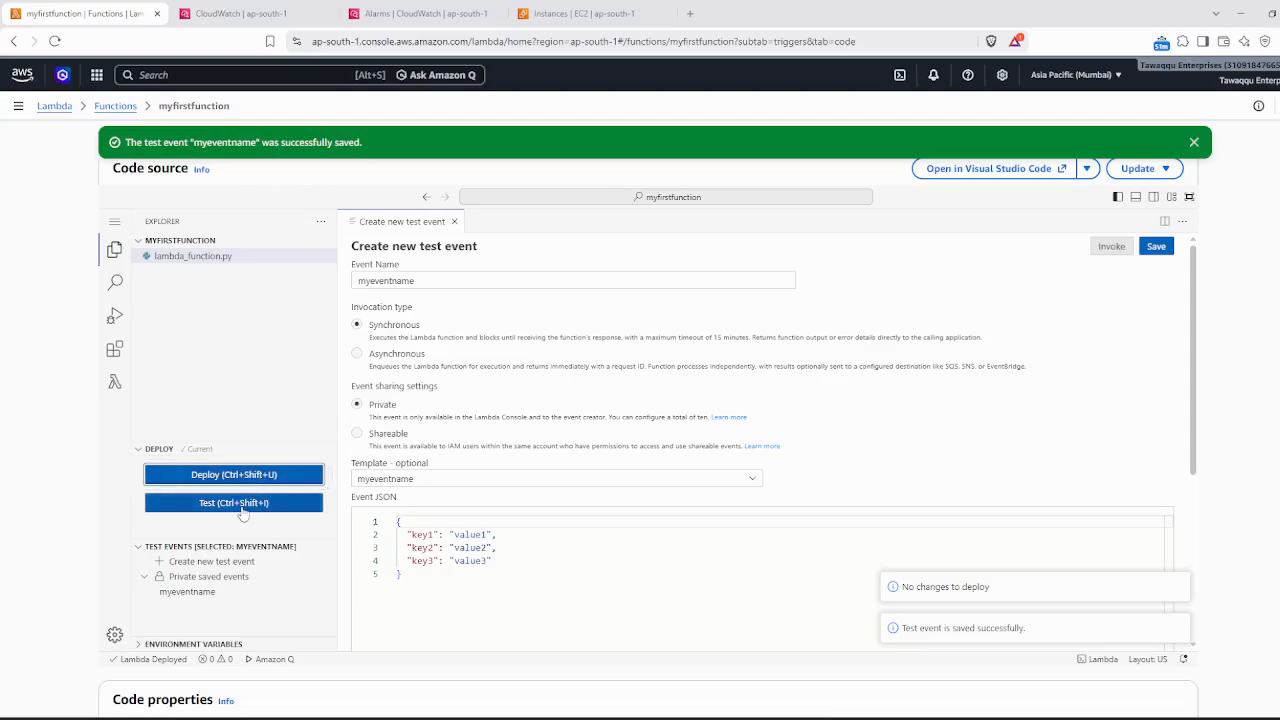
scroll(243, 513, "up", 3)
scroll(243, 513, "up", 1)
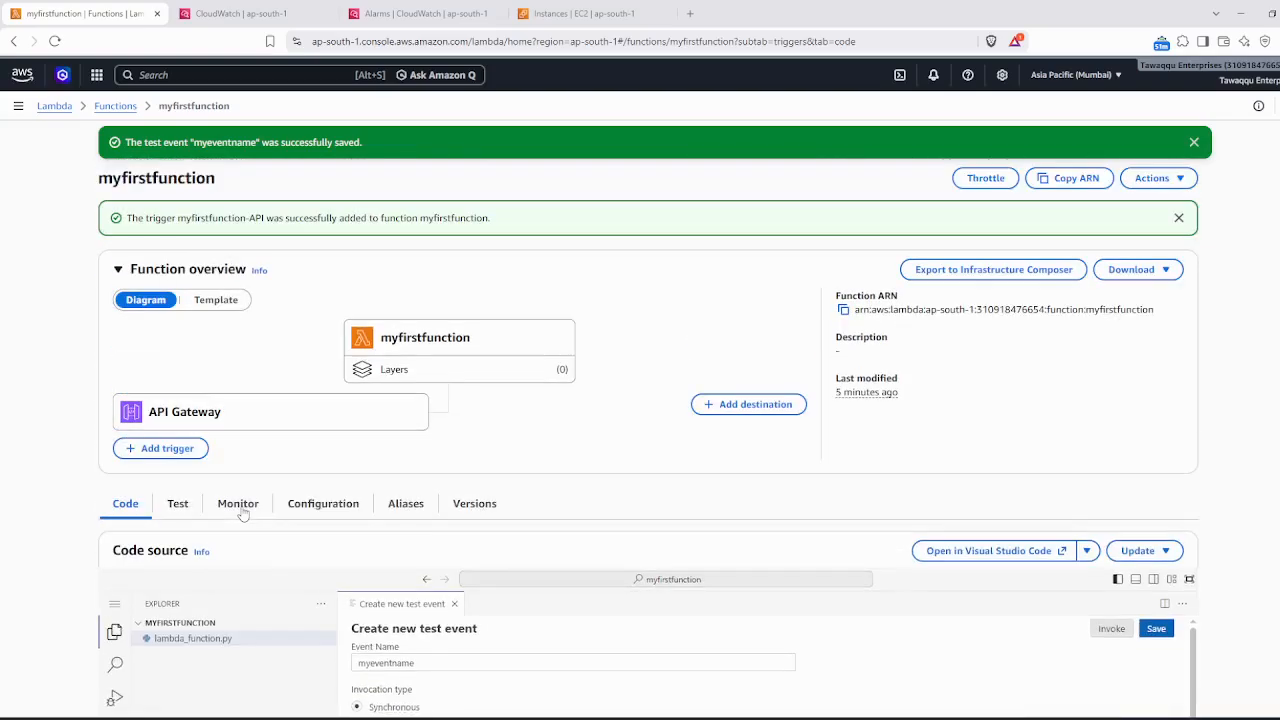
scroll(243, 513, "down", 3)
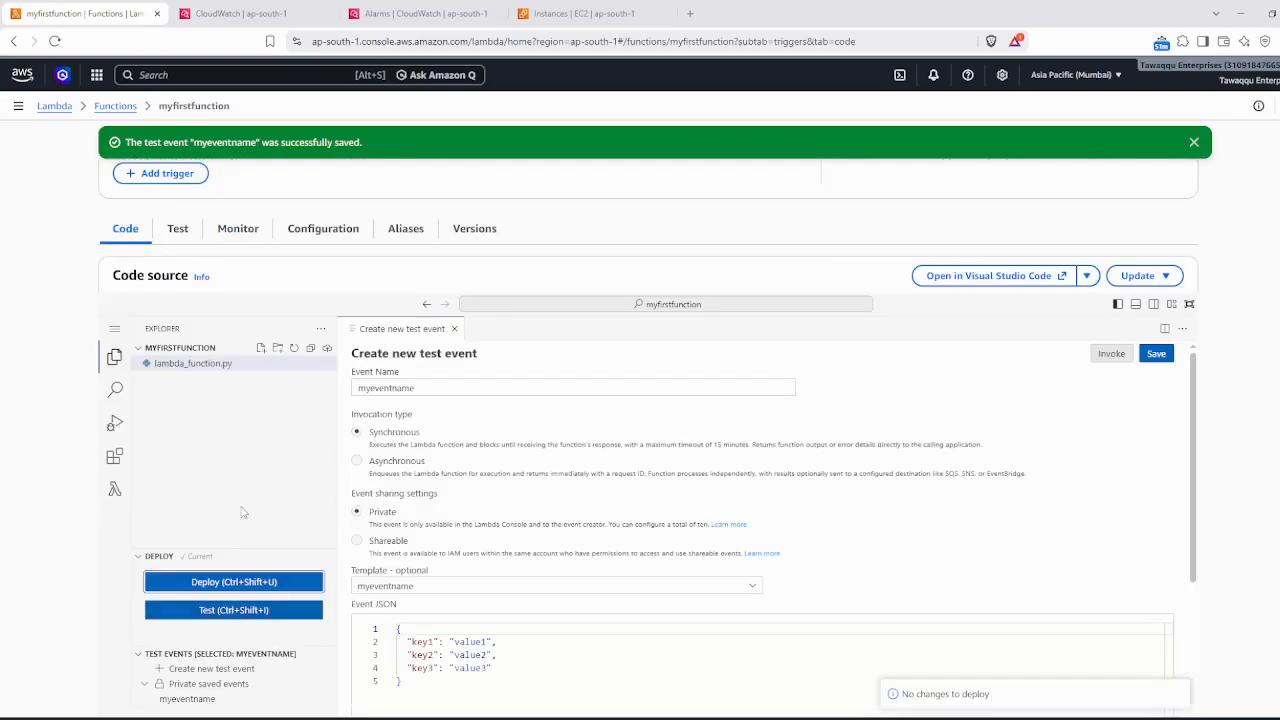
left_click(229, 612)
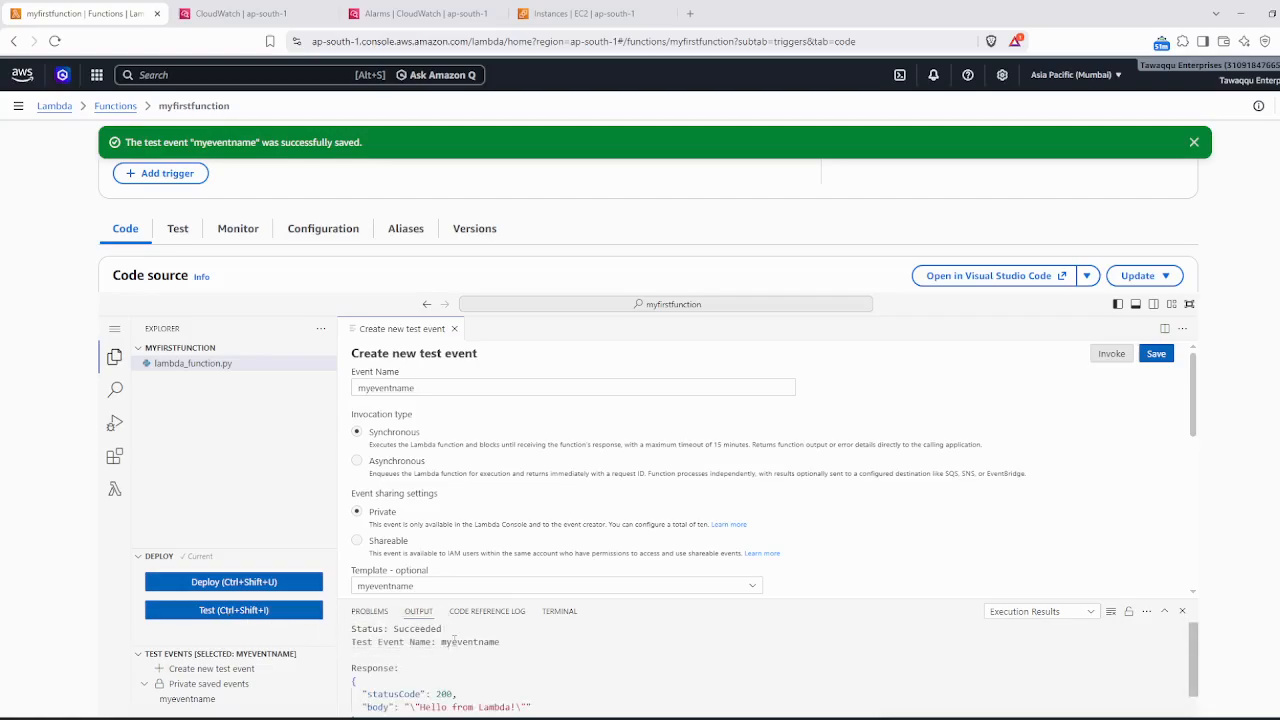
- Examine the test run's response and function logs in the execution output, along with the event's settings
scroll(542, 666, "up", 2)
scroll(1276, 535, "down", 3)
scroll(496, 601, "up", 3)
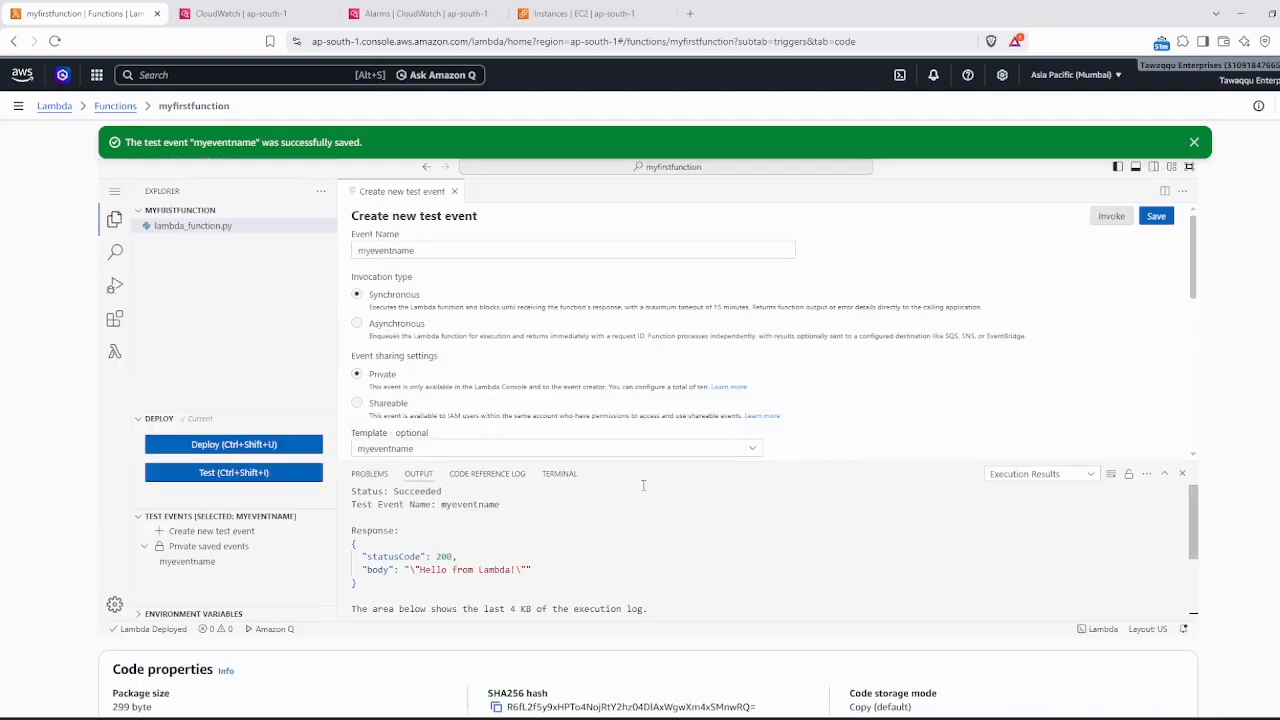
scroll(496, 601, "down", 1)
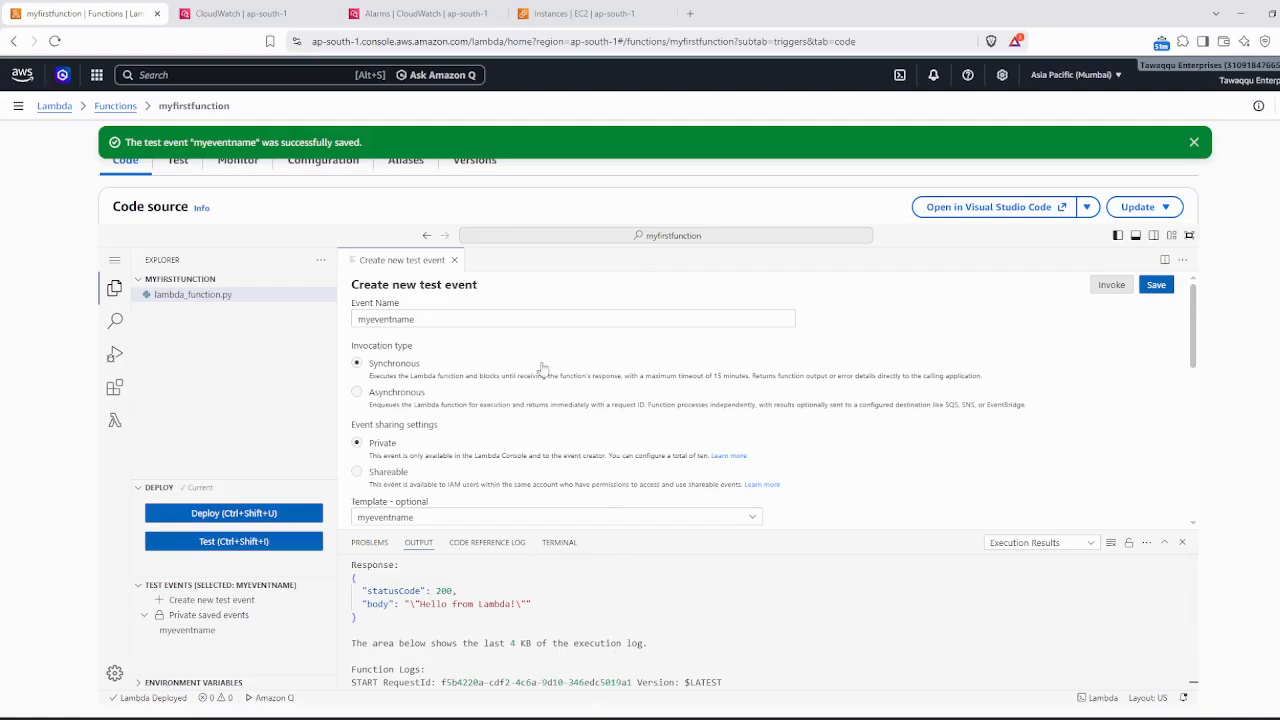
scroll(849, 457, "down", 3)
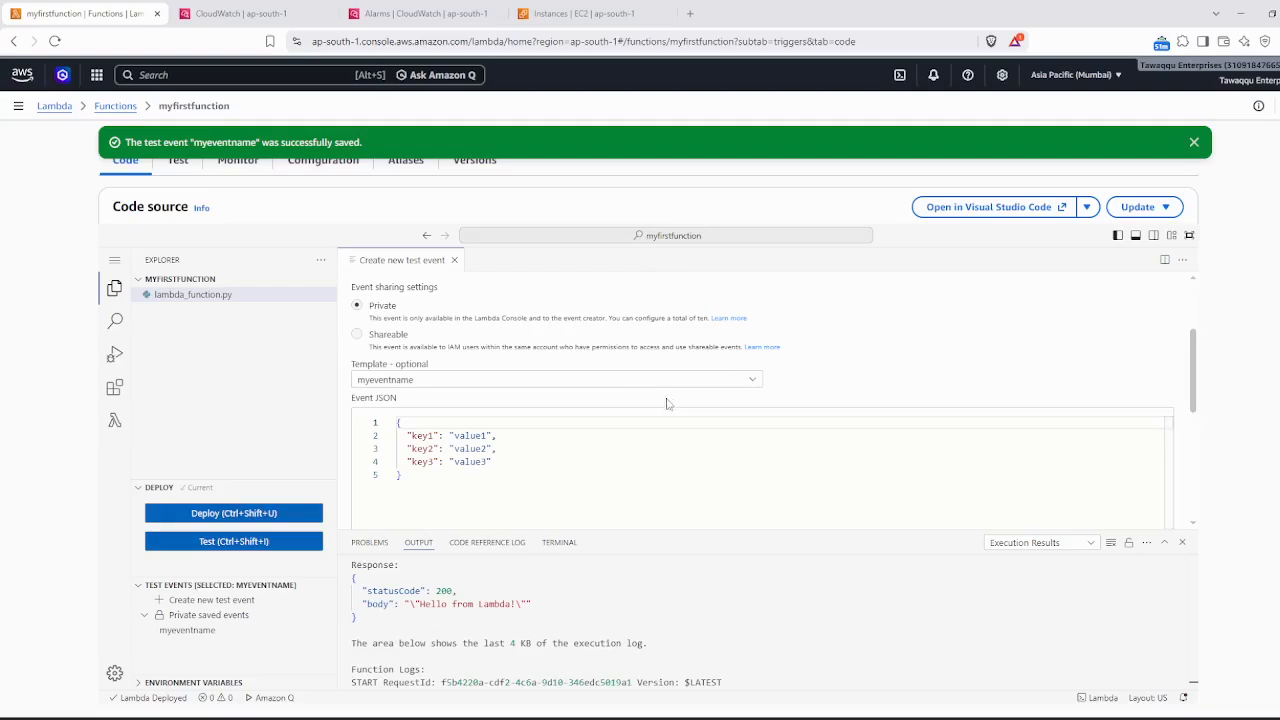
scroll(664, 629, "down", 5)
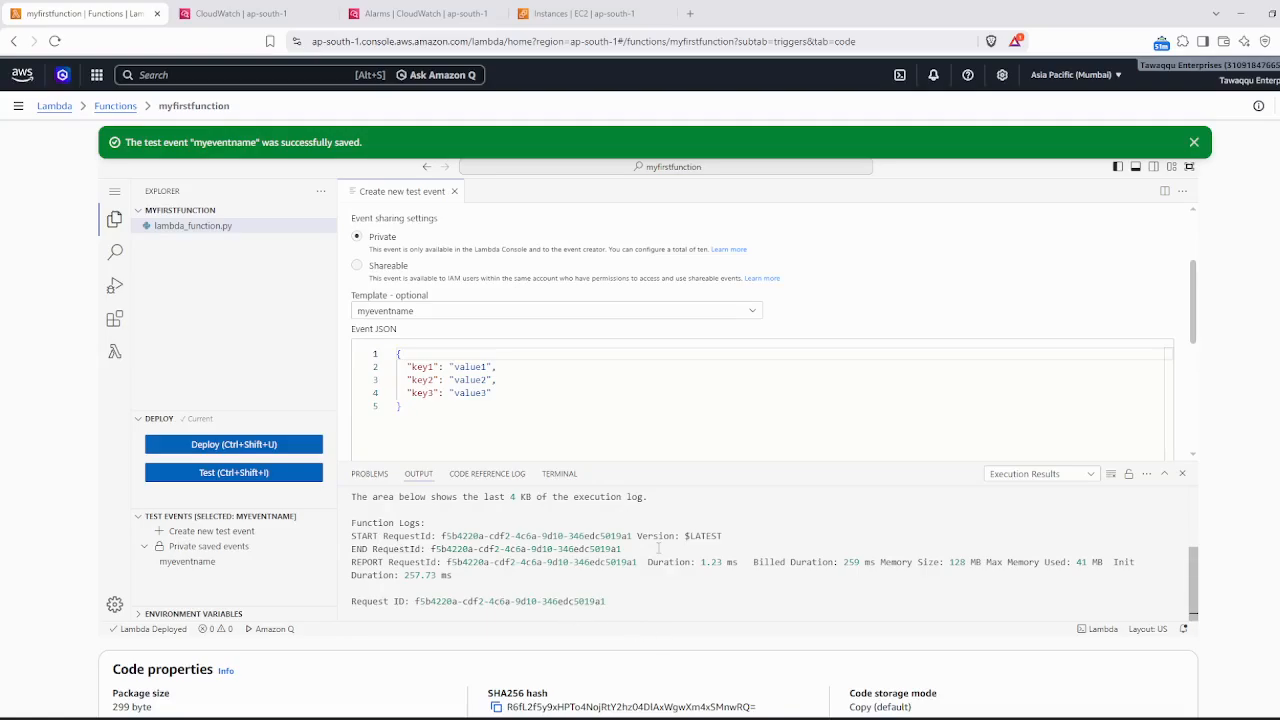
scroll(497, 507, "up", 10)
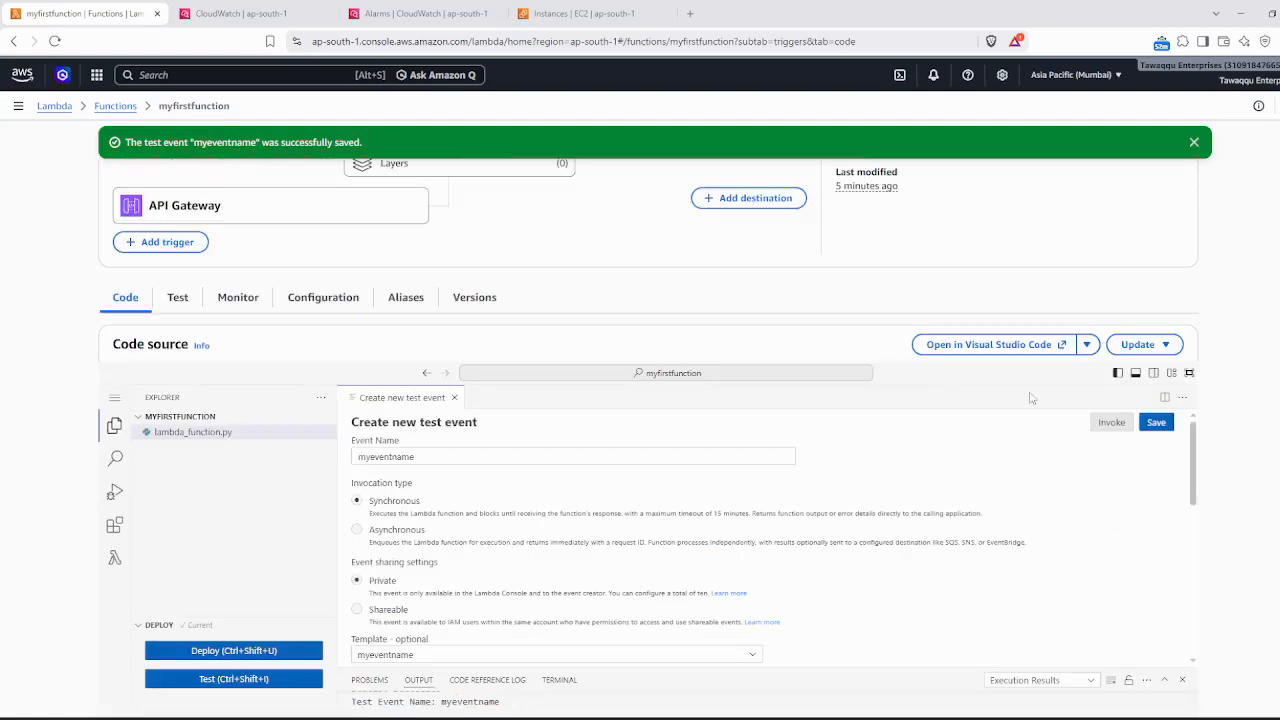
- Expand the test execution details and examine the billed duration, max memory used, resources configured and init duration
left_click(178, 298)
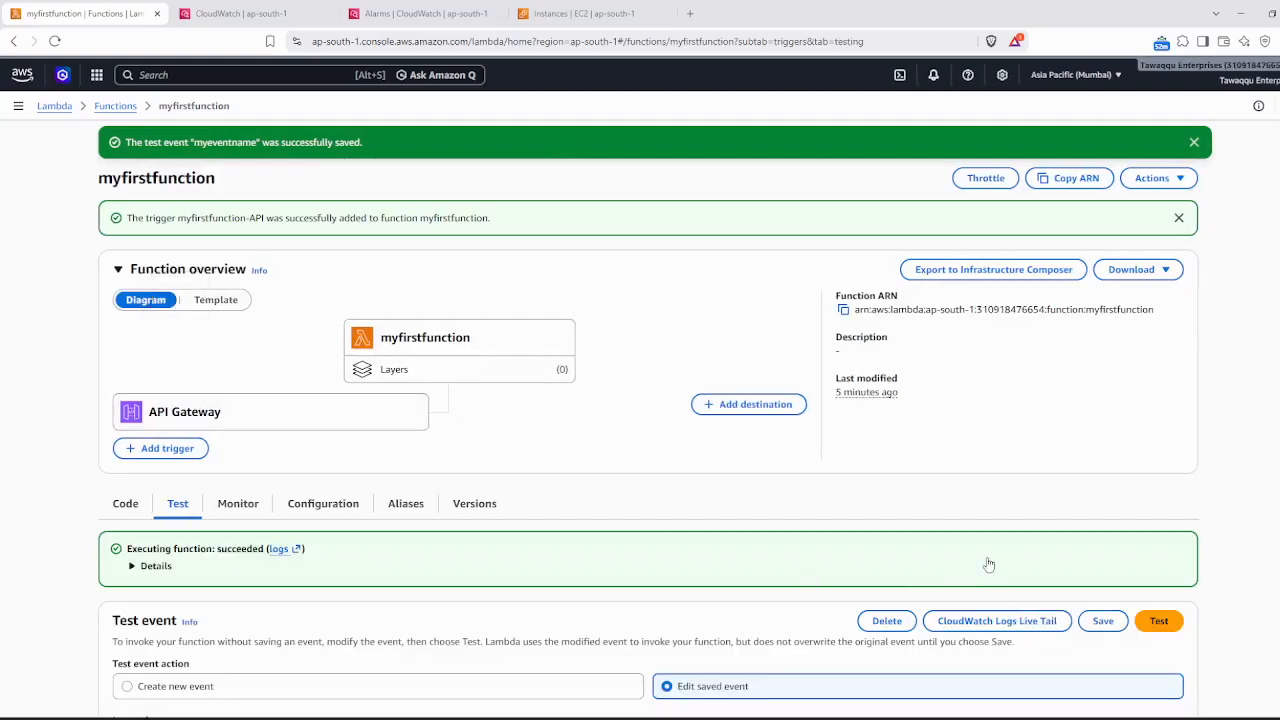
scroll(1002, 552, "down", 2)
scroll(1002, 552, "down", 1)
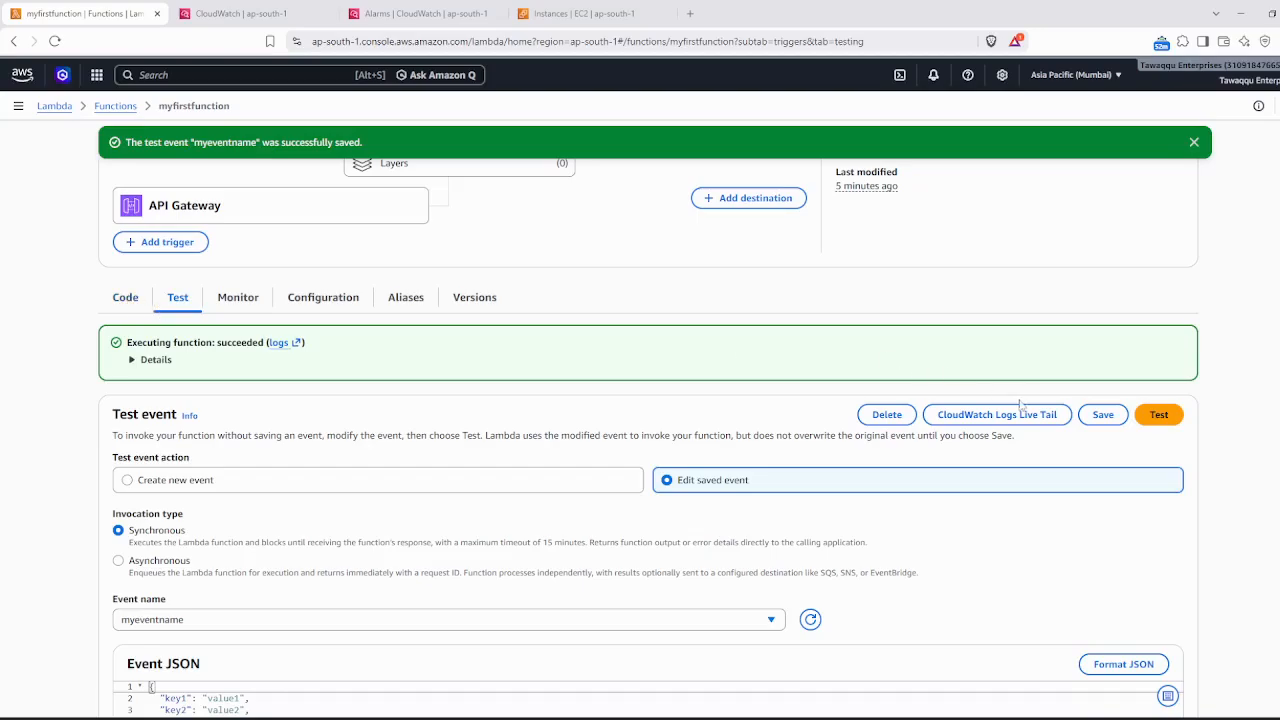
left_click(145, 361)
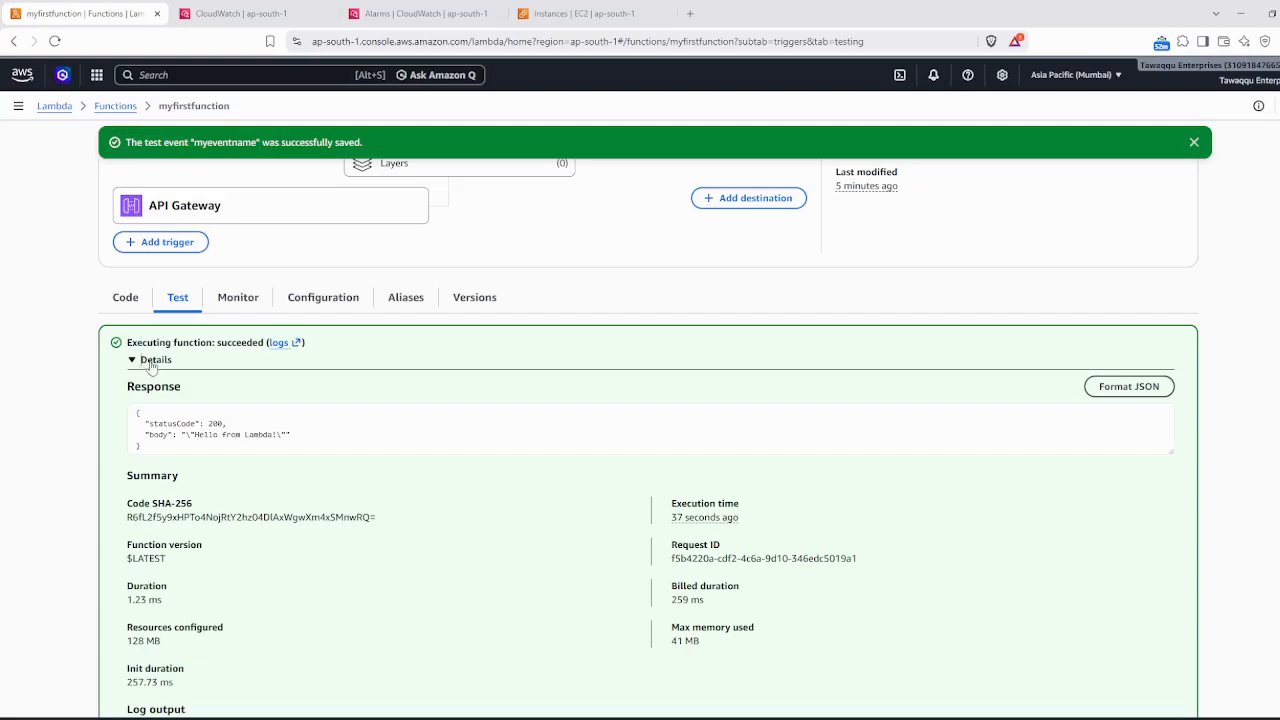
scroll(511, 613, "down", 1)
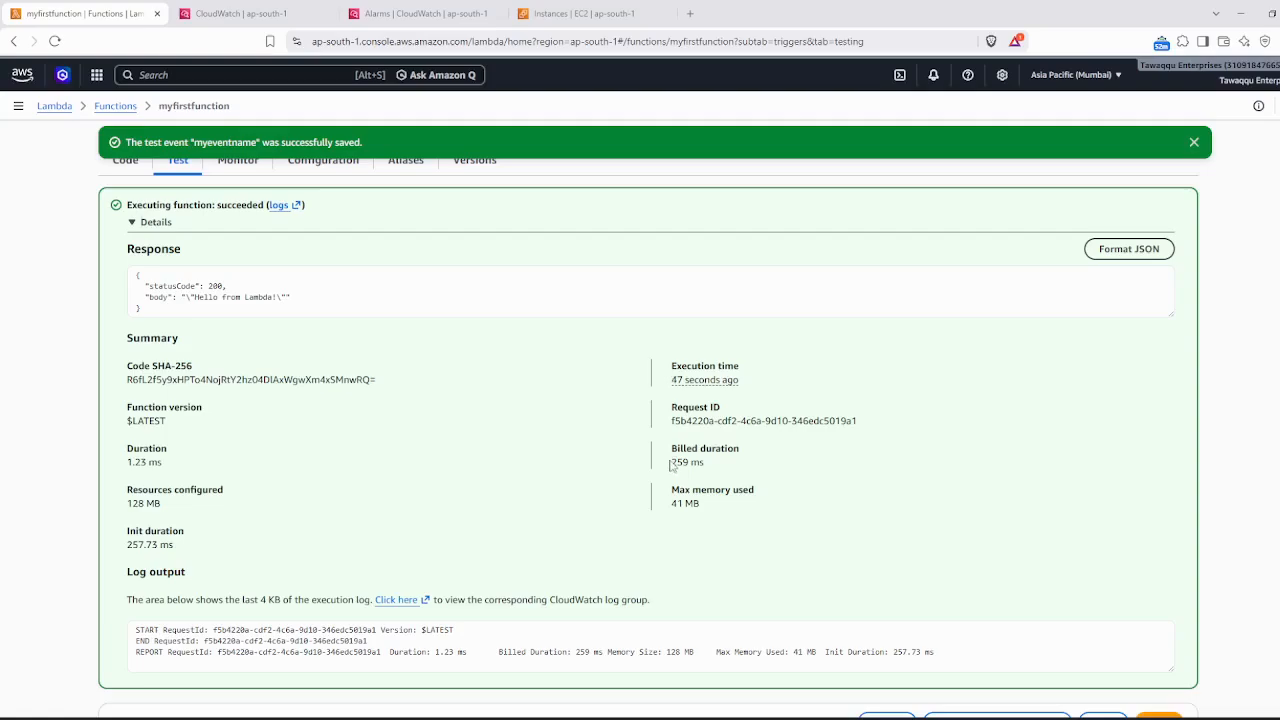
left_click_drag(672, 462, 709, 467)
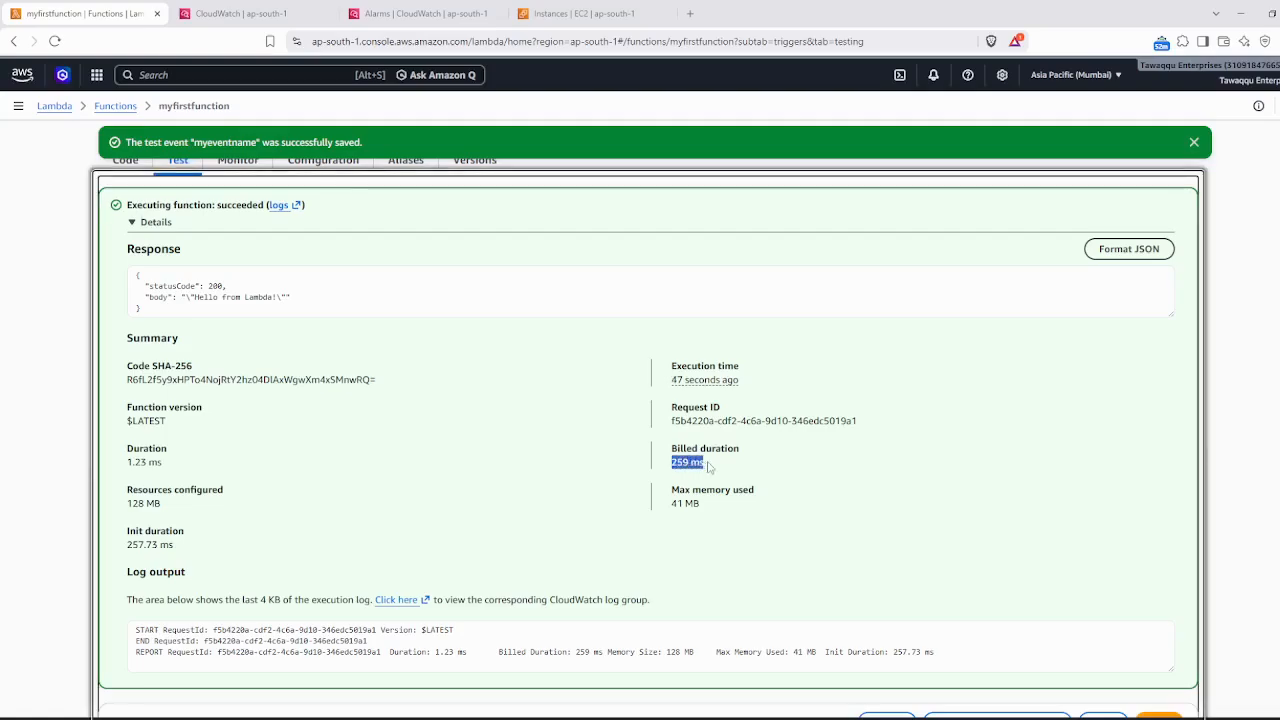
left_click(745, 527)
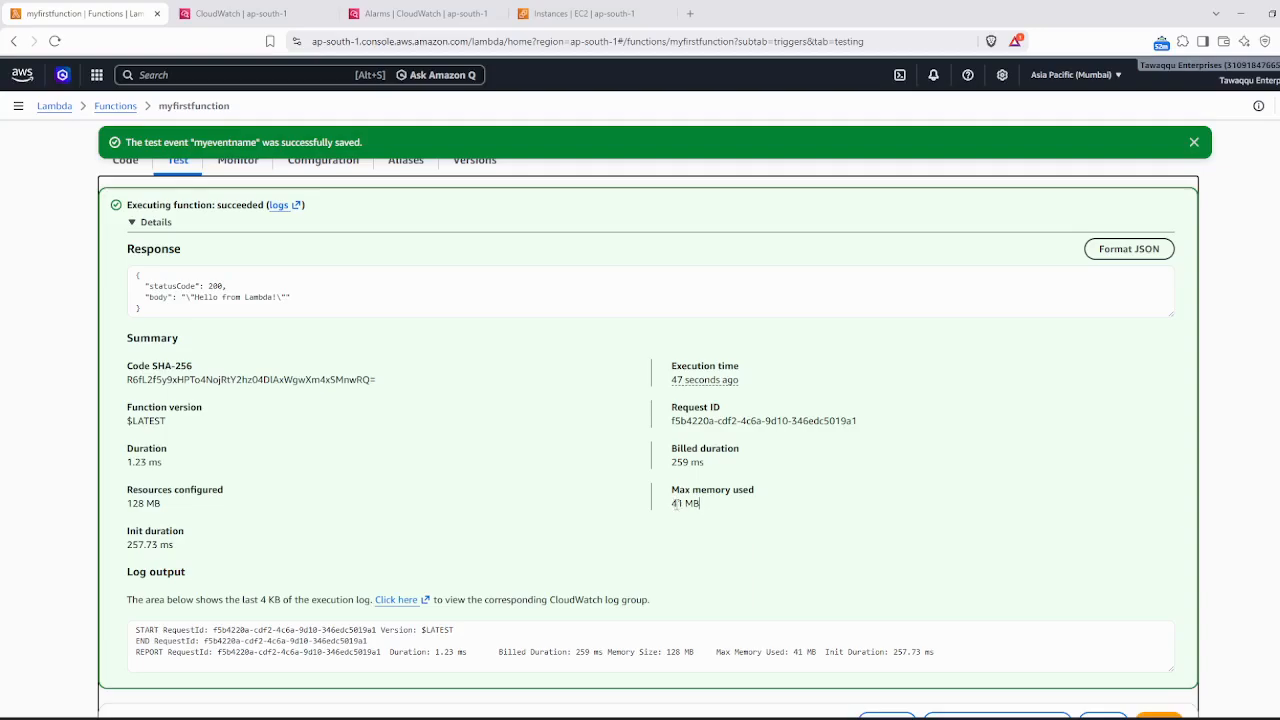
left_click_drag(673, 503, 706, 506)
left_click_drag(129, 503, 166, 508)
left_click_drag(129, 544, 172, 546)
left_click(173, 548)
left_click_drag(671, 463, 693, 462)
- Review the test run's log output and the saved test event's invocation type and JSON
scroll(600, 505, "down", 1)
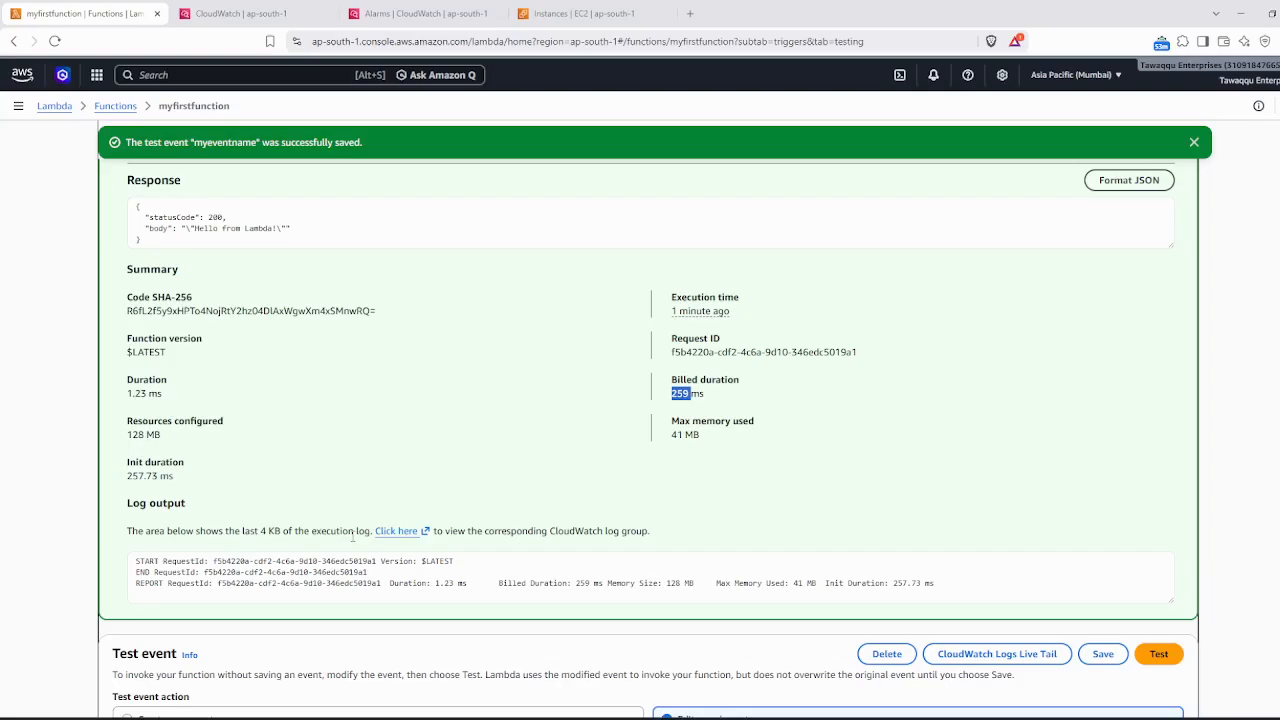
scroll(301, 560, "down", 5)
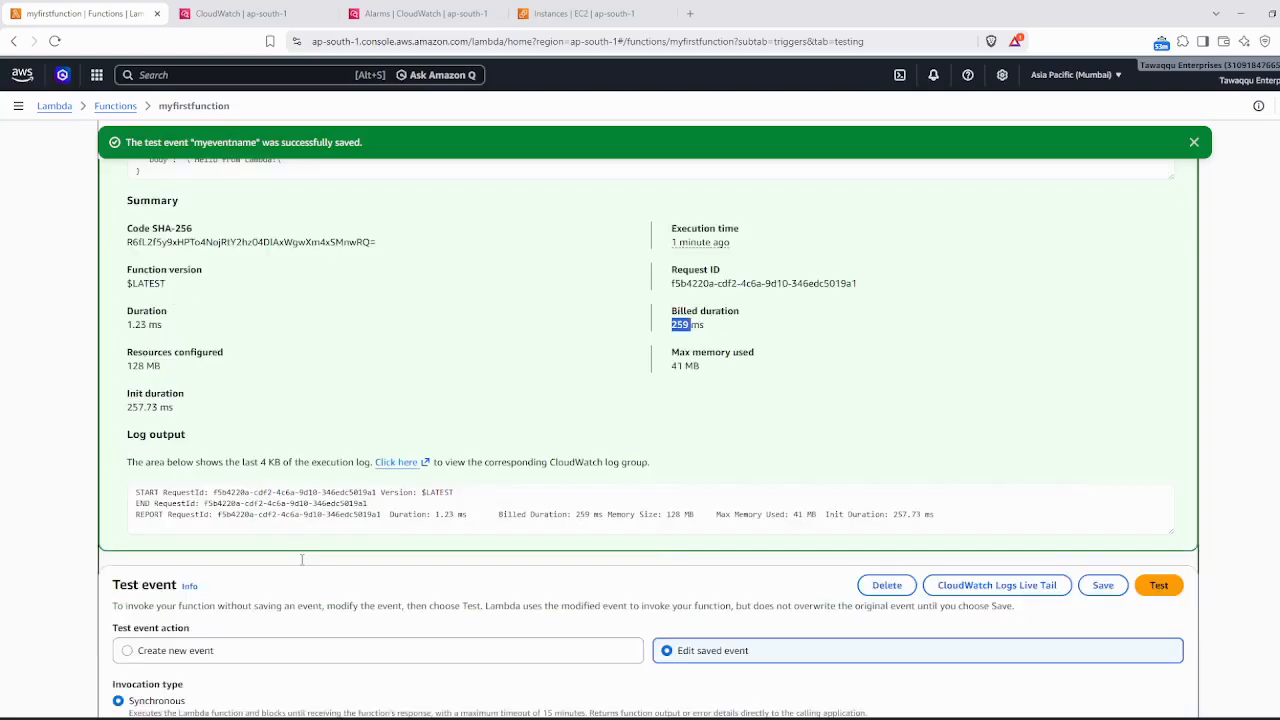
scroll(303, 566, "down", 2)
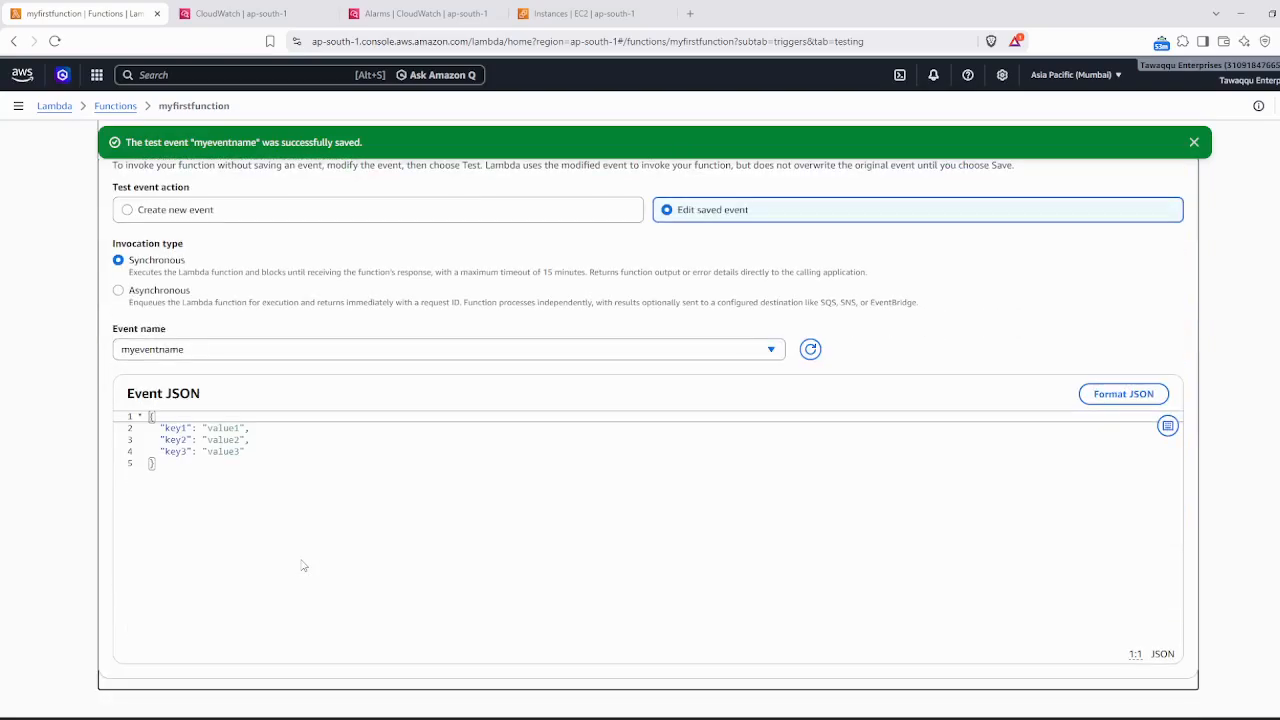
- Show the function's CloudWatch metrics with the time range set to 1h
scroll(303, 566, "up", 10)
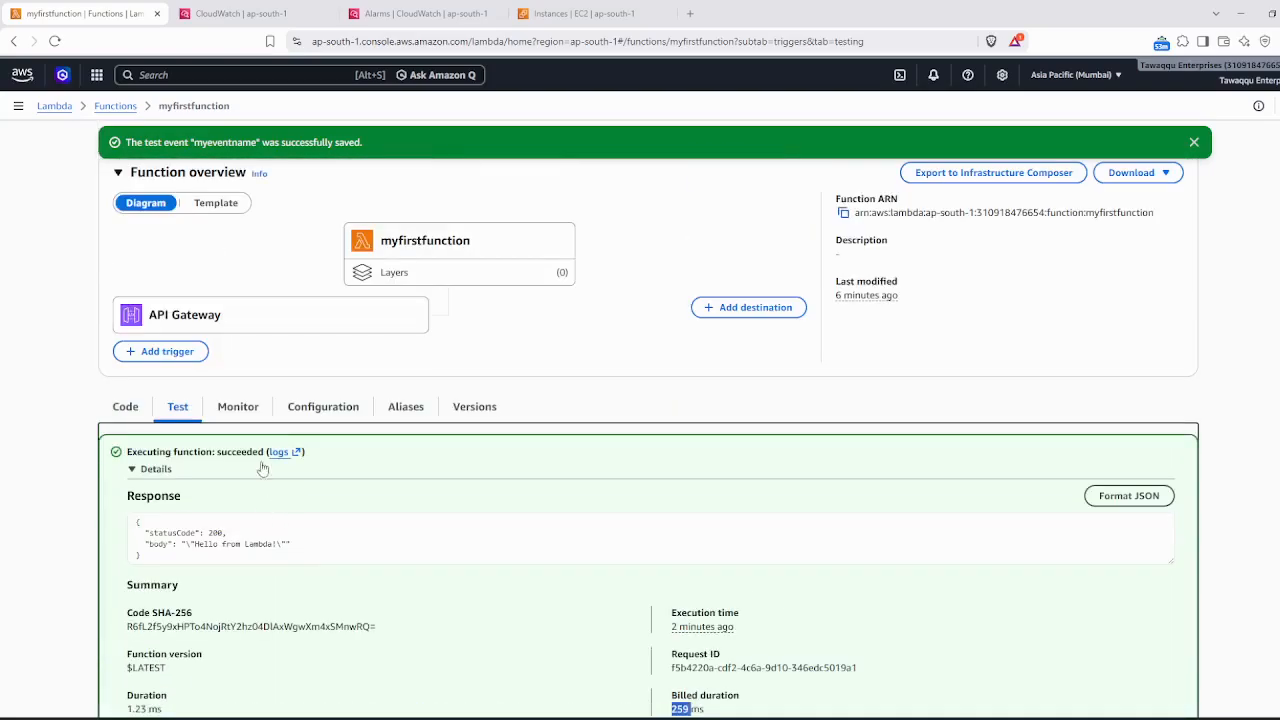
left_click(240, 407)
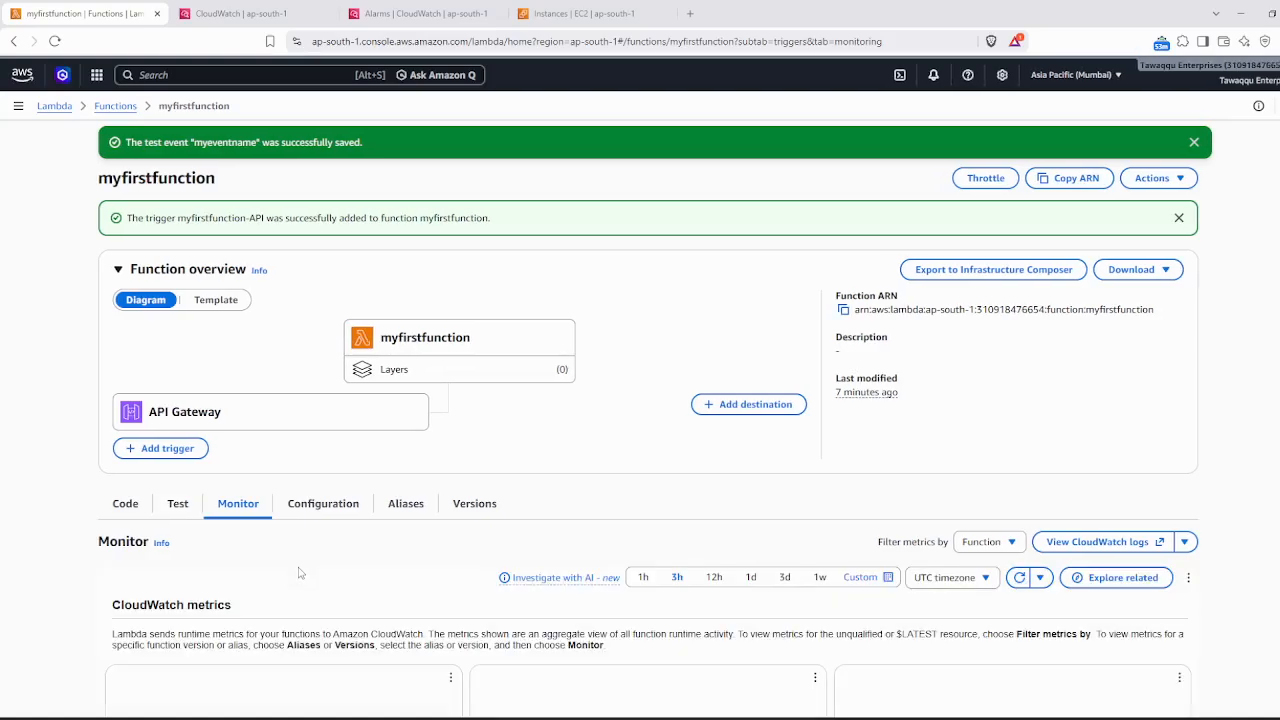
scroll(298, 573, "down", 2)
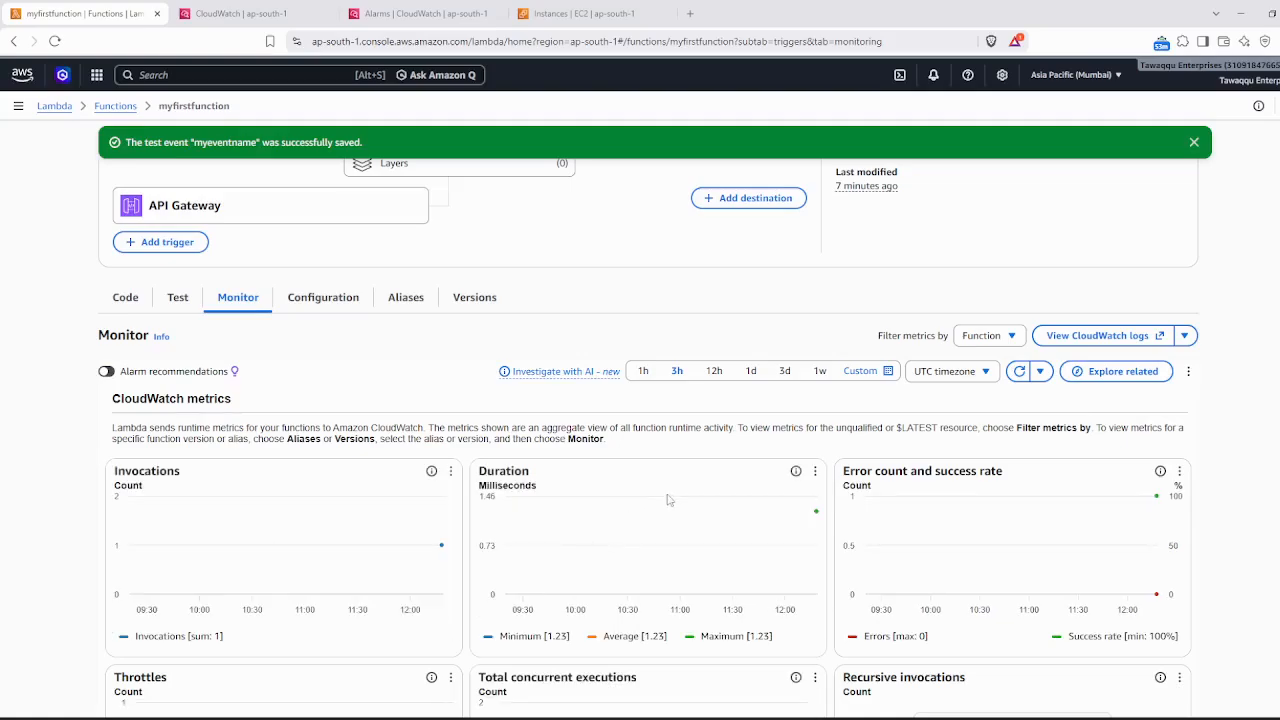
left_click(645, 371)
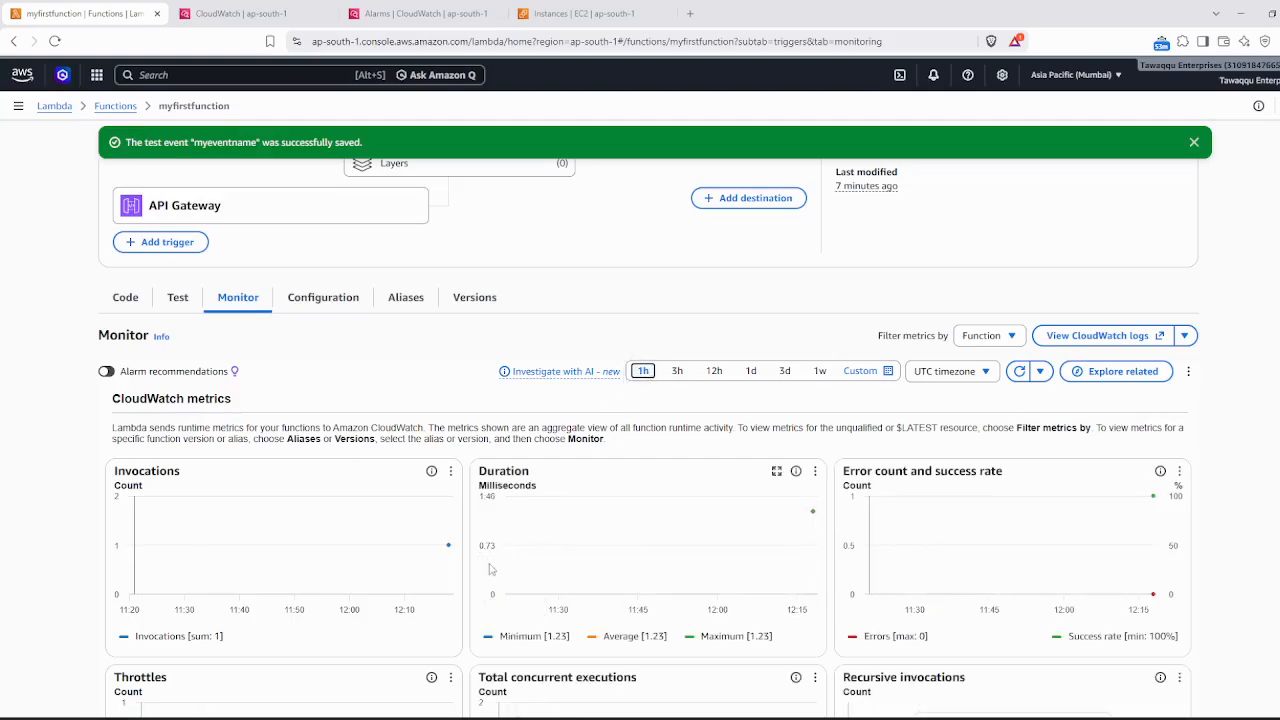
- Inspect the latest point on the Invocations graph, compare the metrics over 12h, and set the time range to 3h
mouse_move(443, 546)
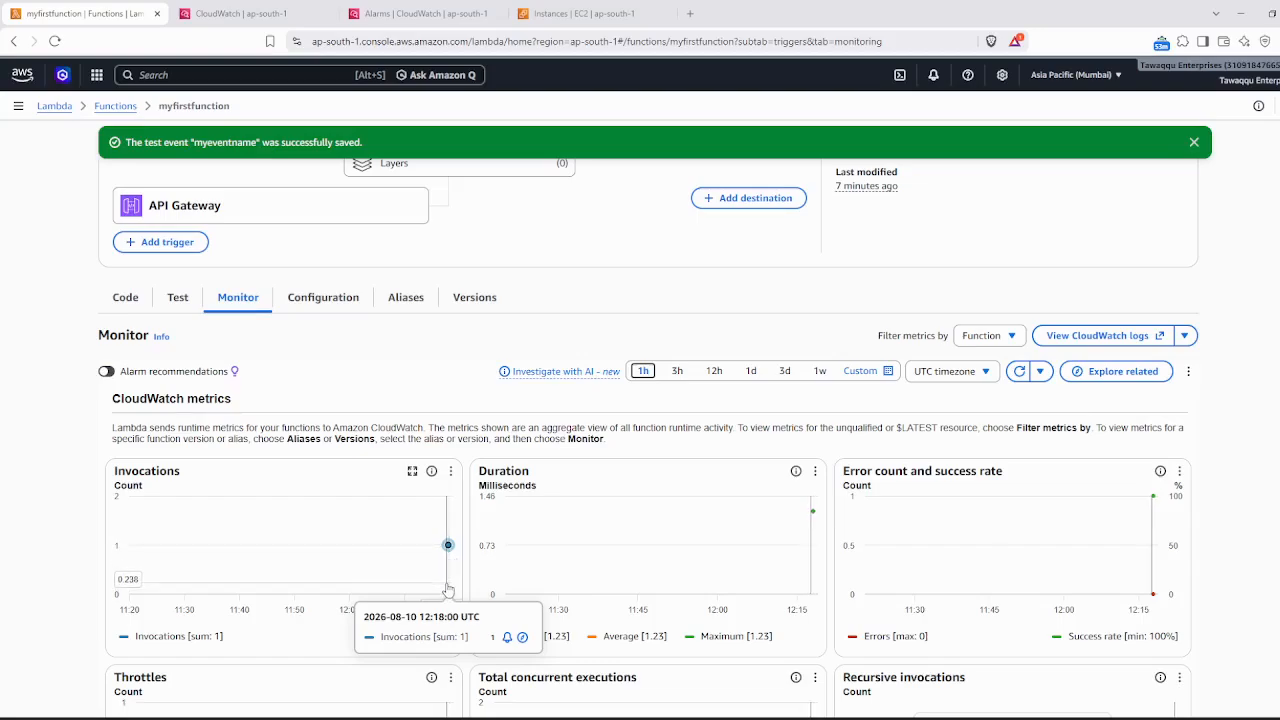
left_click(679, 373)
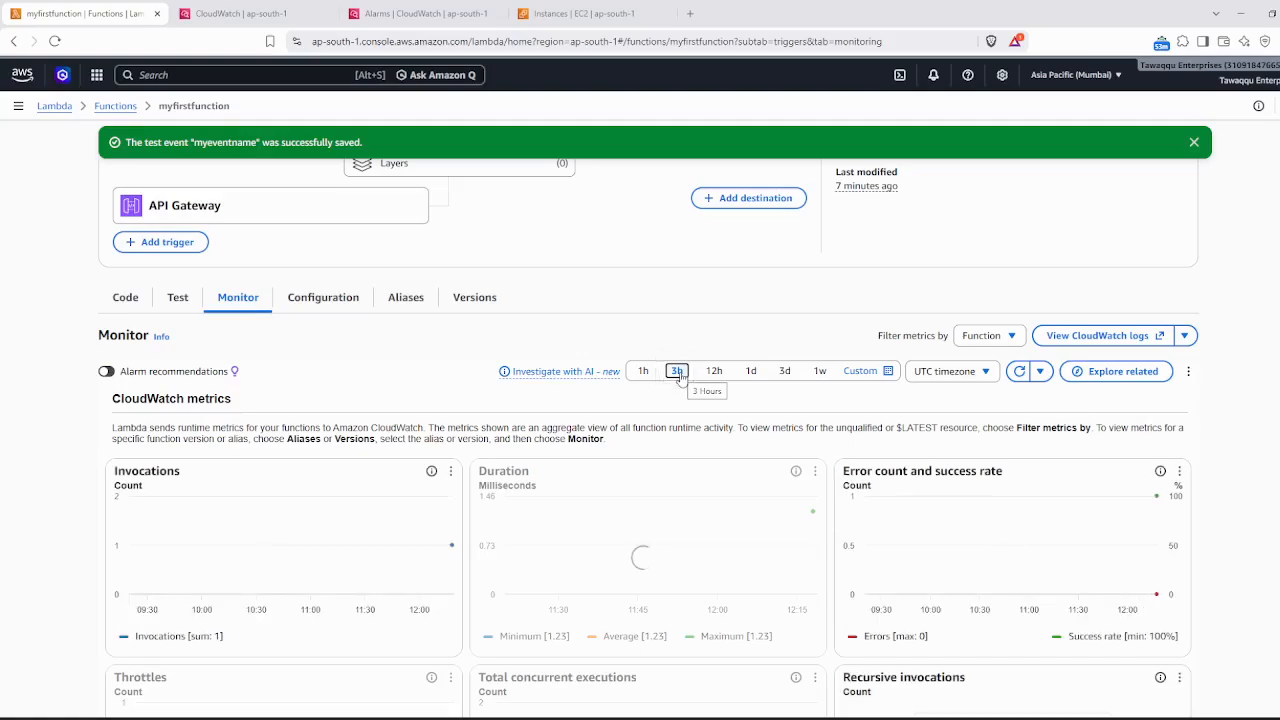
left_click(714, 371)
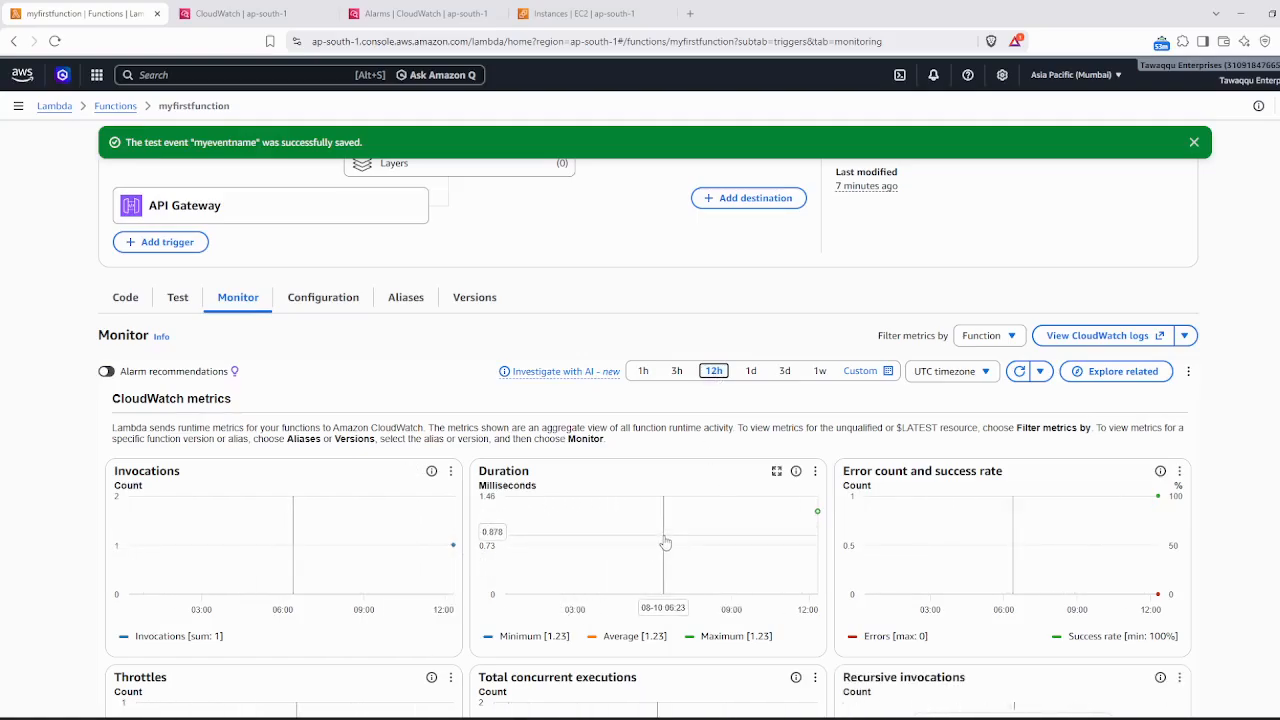
left_click(677, 372)
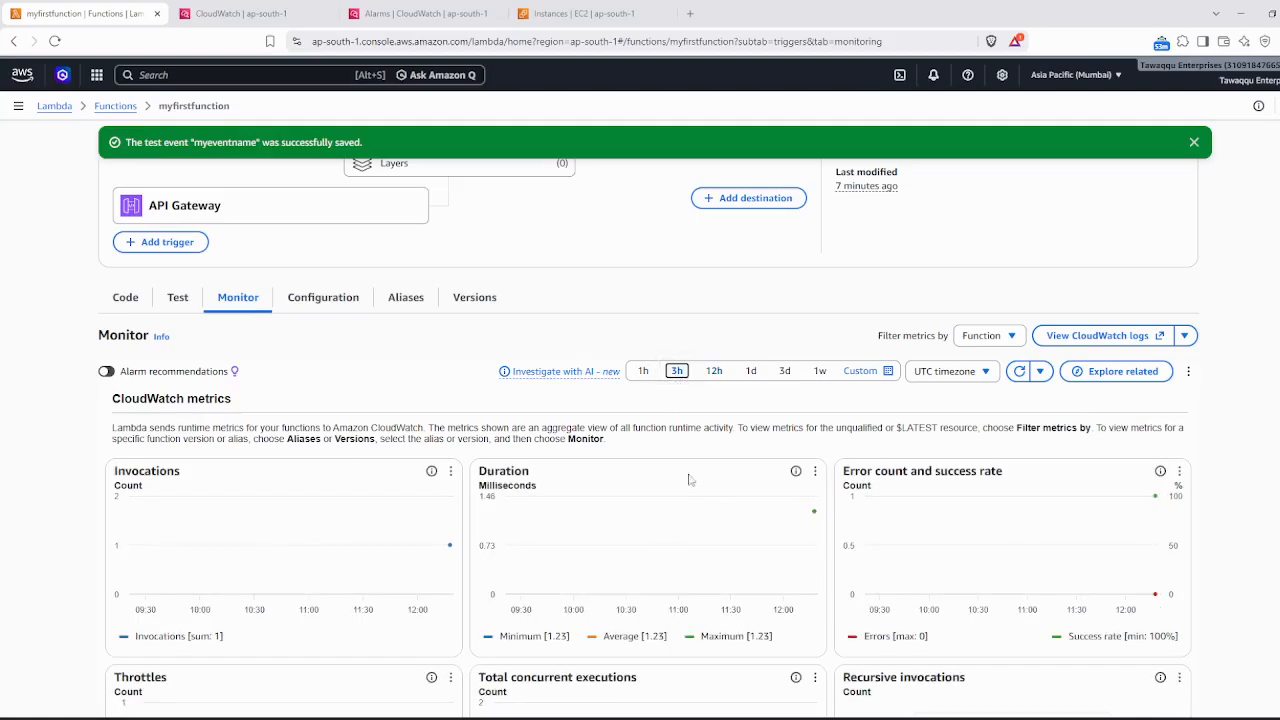
- Examine the remaining CloudWatch metric graphs and the log tables for recent, most expensive and failed invocations
scroll(738, 527, "down", 3)
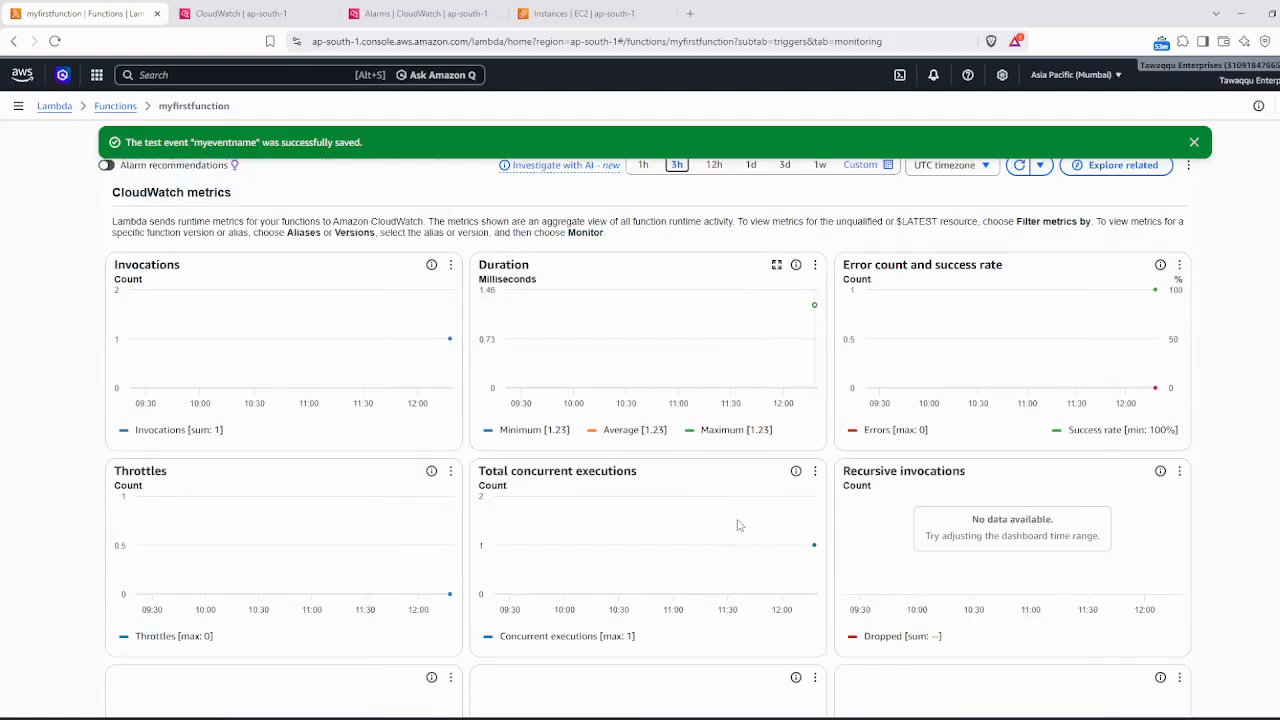
scroll(738, 525, "down", 2)
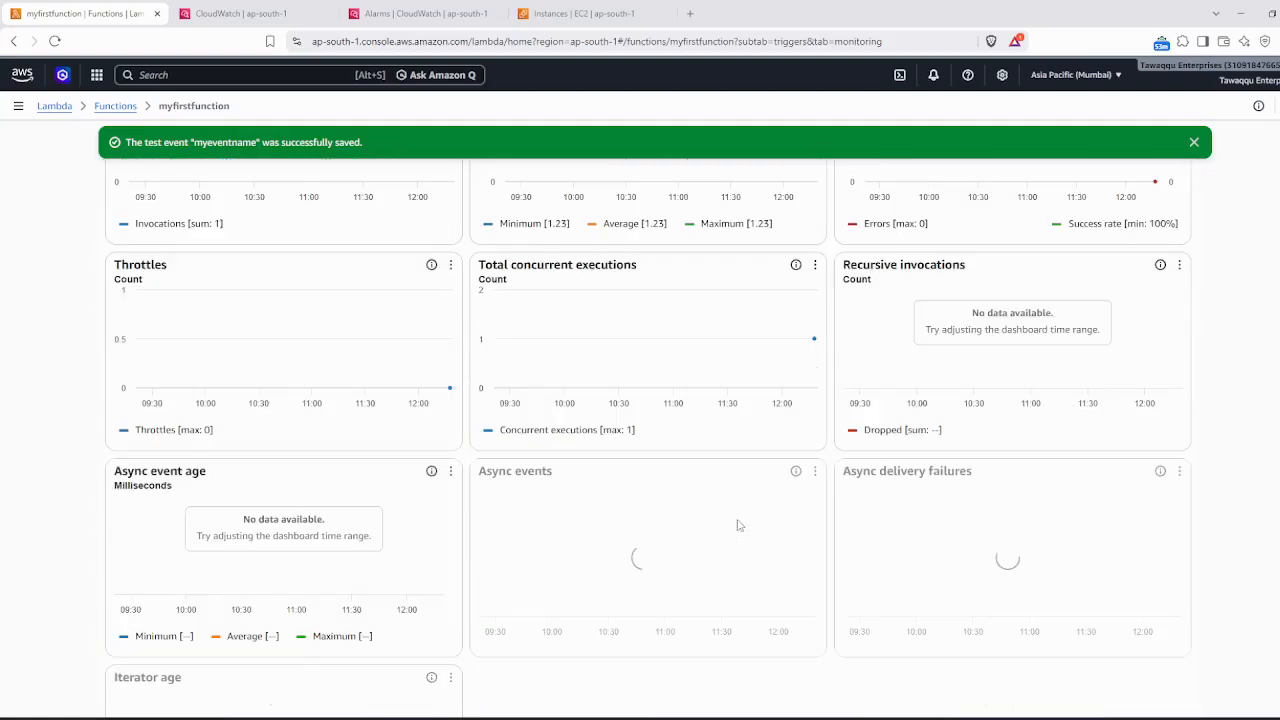
scroll(737, 523, "up", 1)
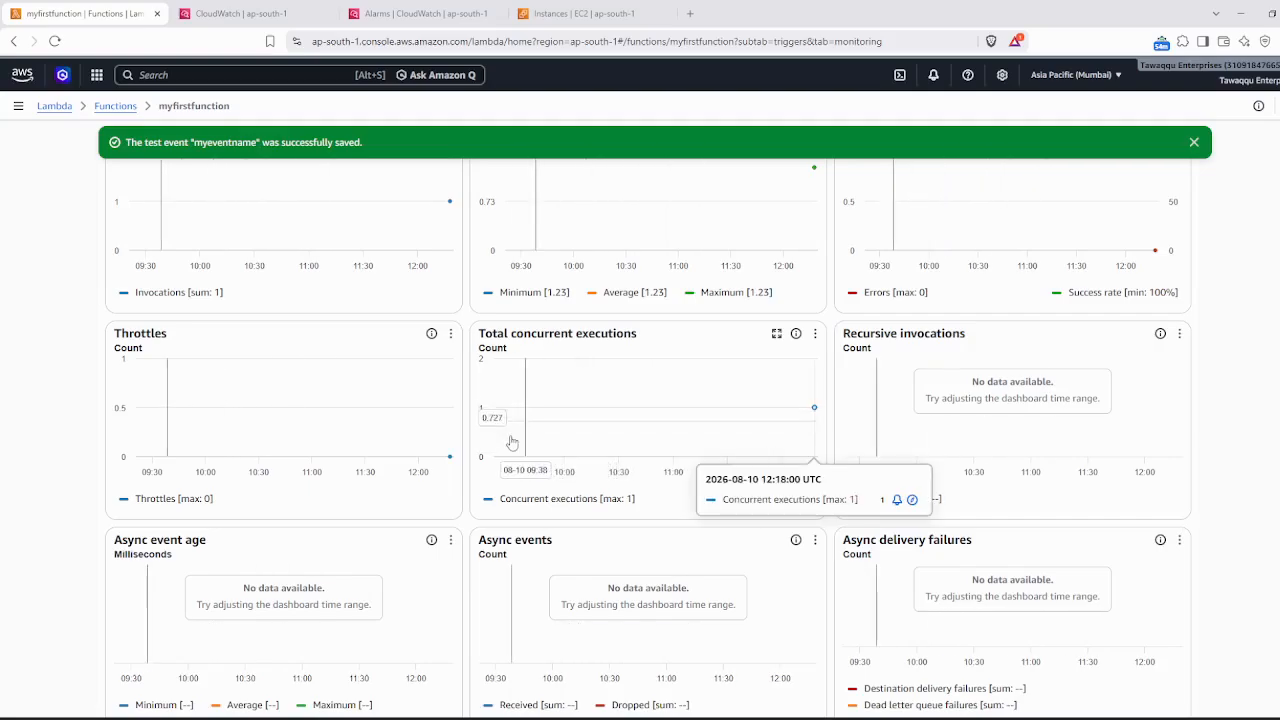
scroll(557, 640, "down", 5)
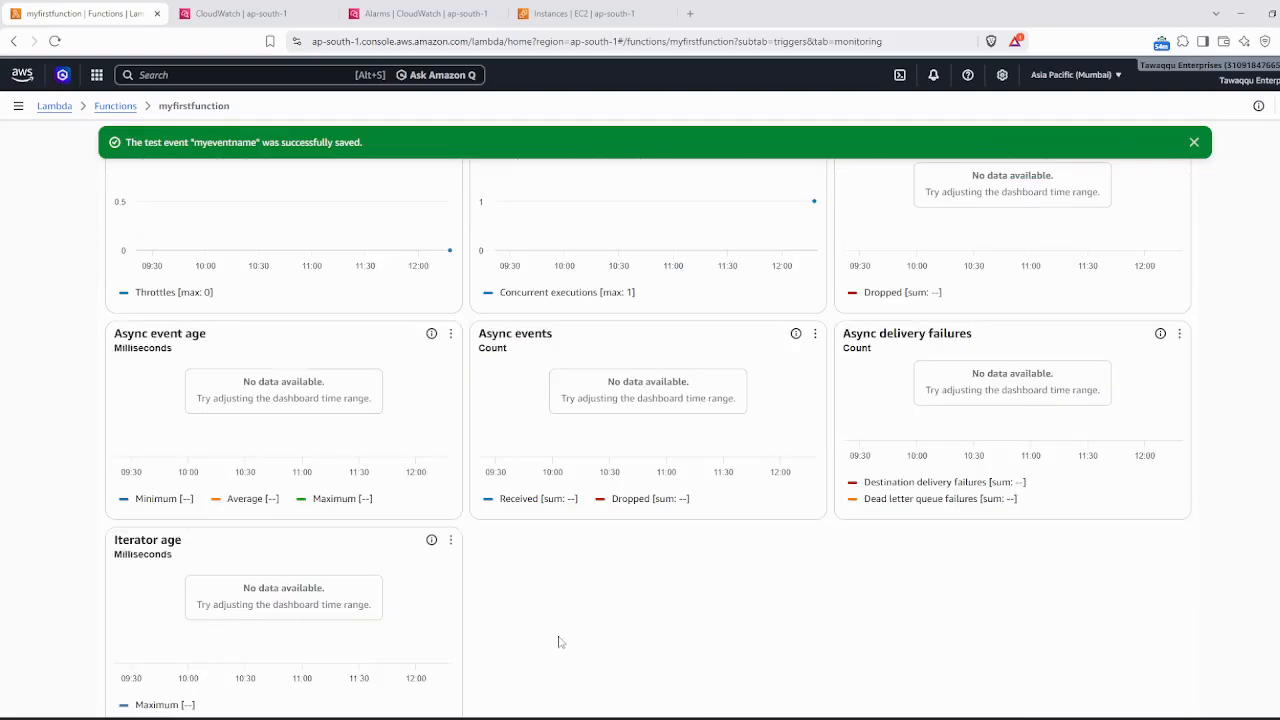
scroll(562, 644, "down", 1)
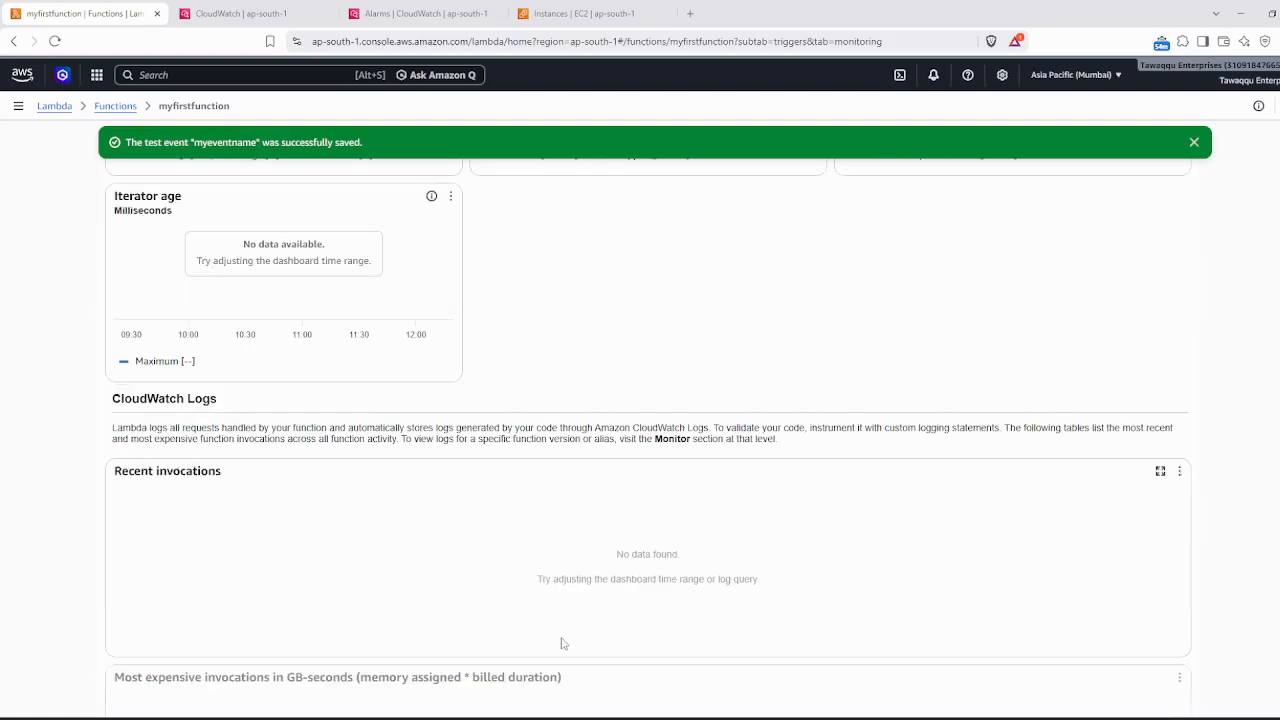
scroll(561, 643, "down", 2)
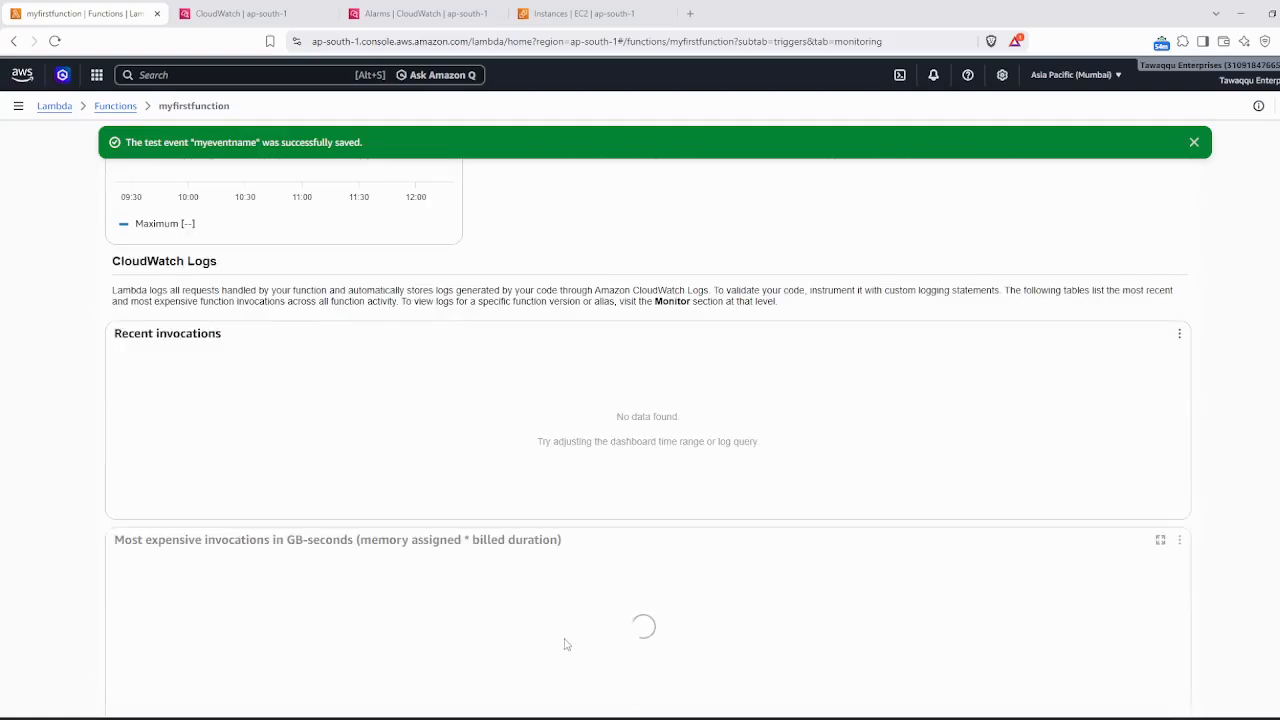
scroll(565, 645, "down", 5)
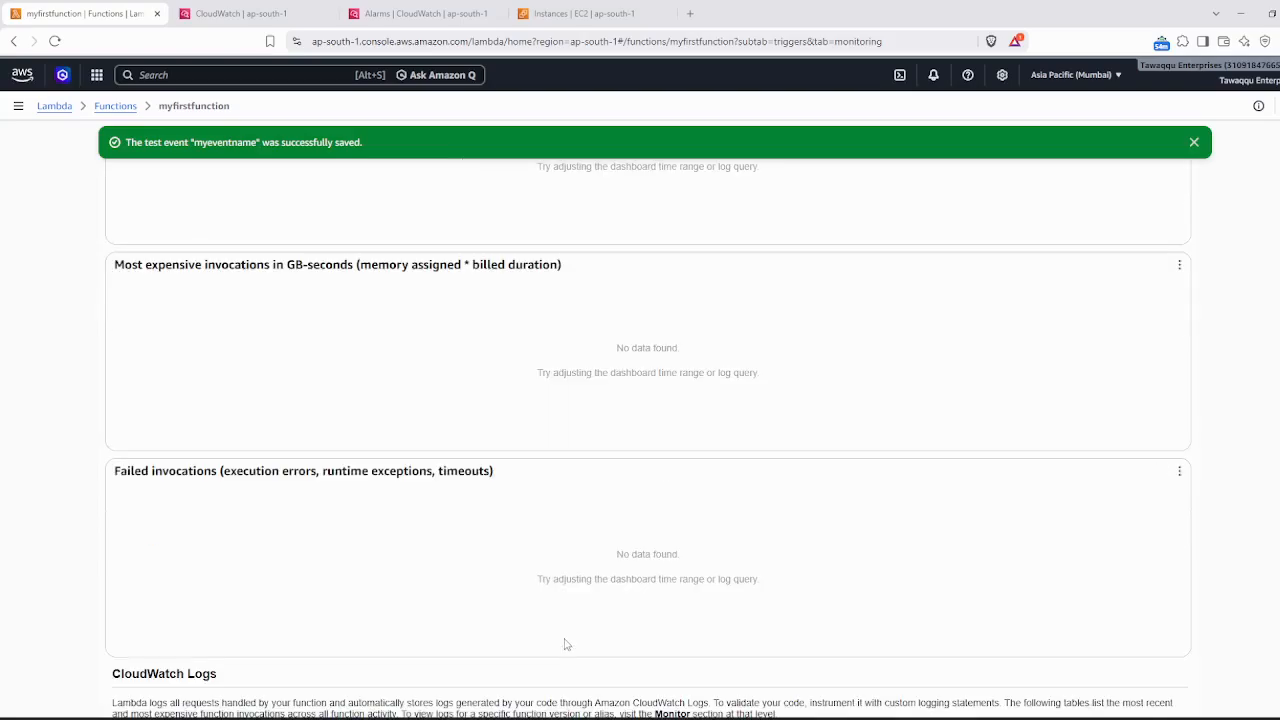
scroll(565, 645, "up", 10)
scroll(566, 644, "up", 8)
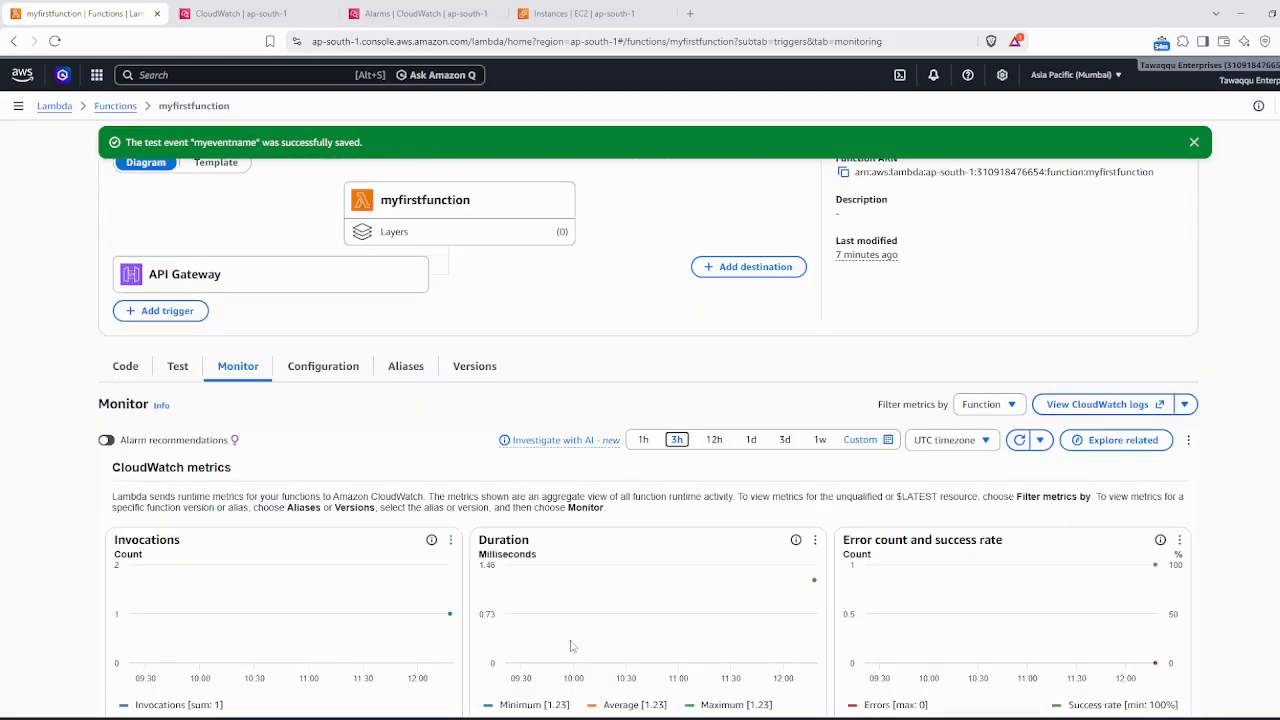
scroll(565, 648, "up", 1)
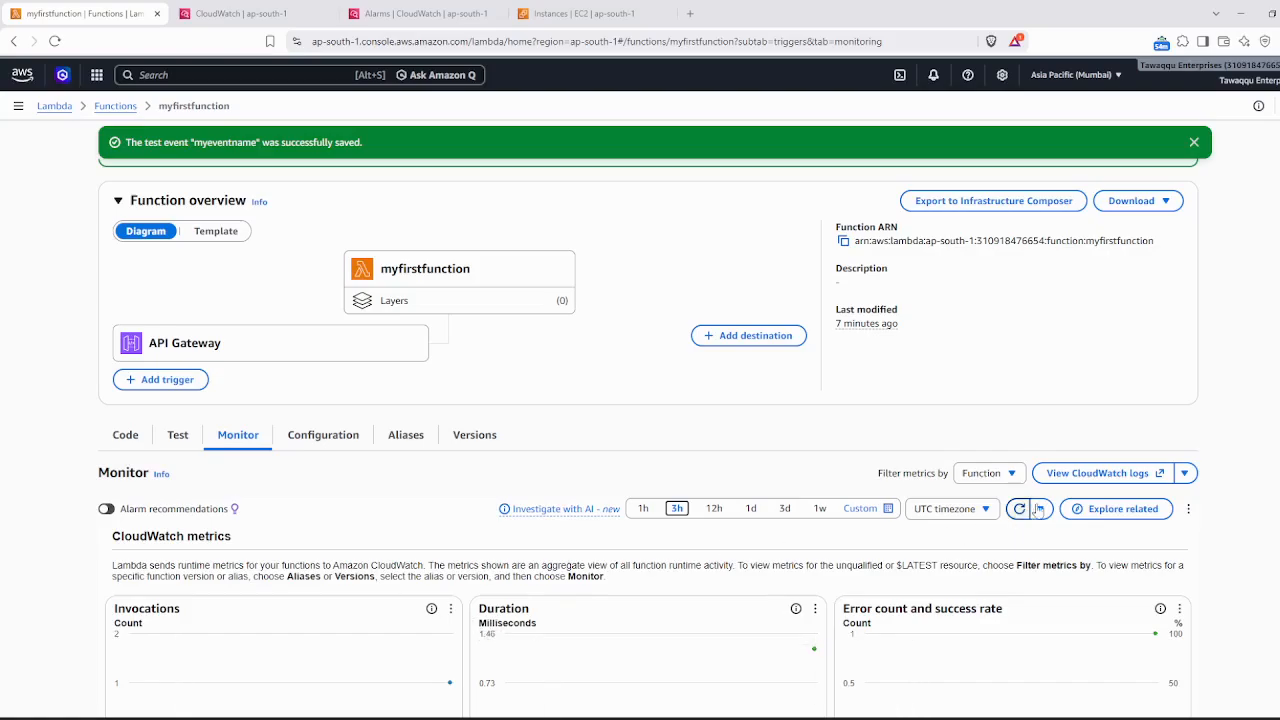
- View the function's CloudWatch logs, open its 2026/08/10 log stream and expand all log events
left_click(1101, 478)
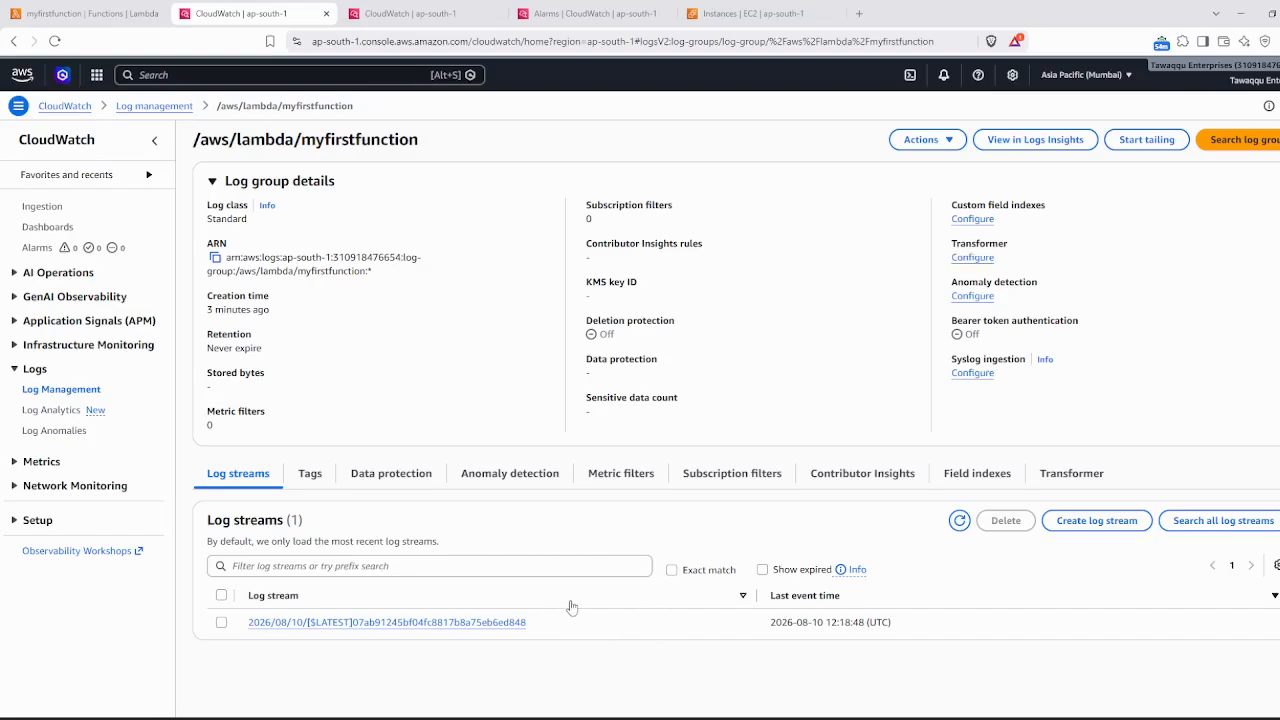
left_click(395, 622)
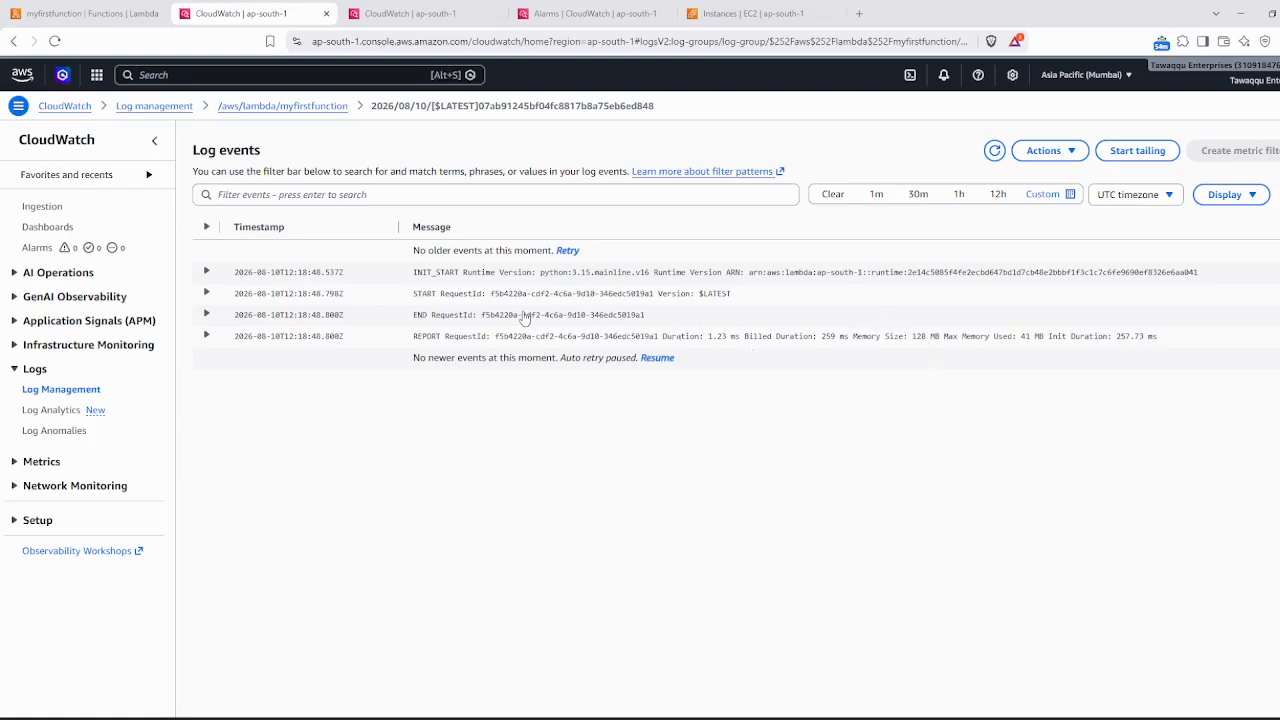
left_click(205, 272)
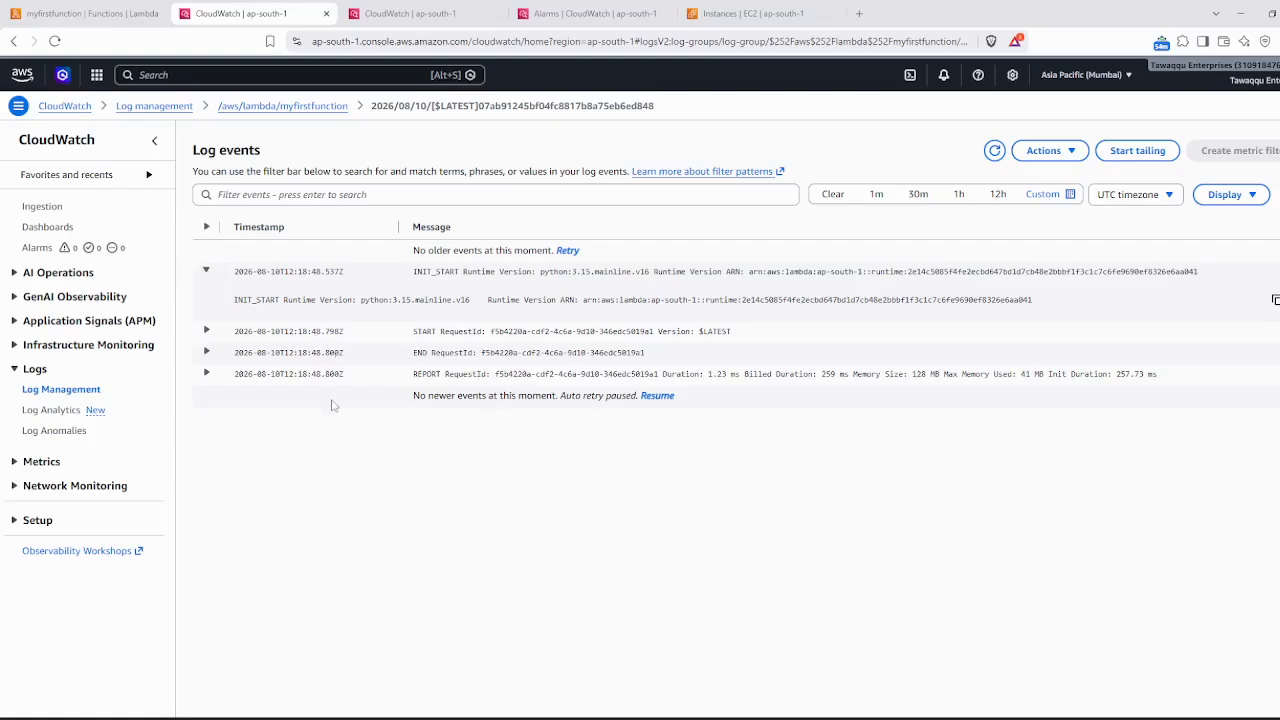
left_click(208, 272)
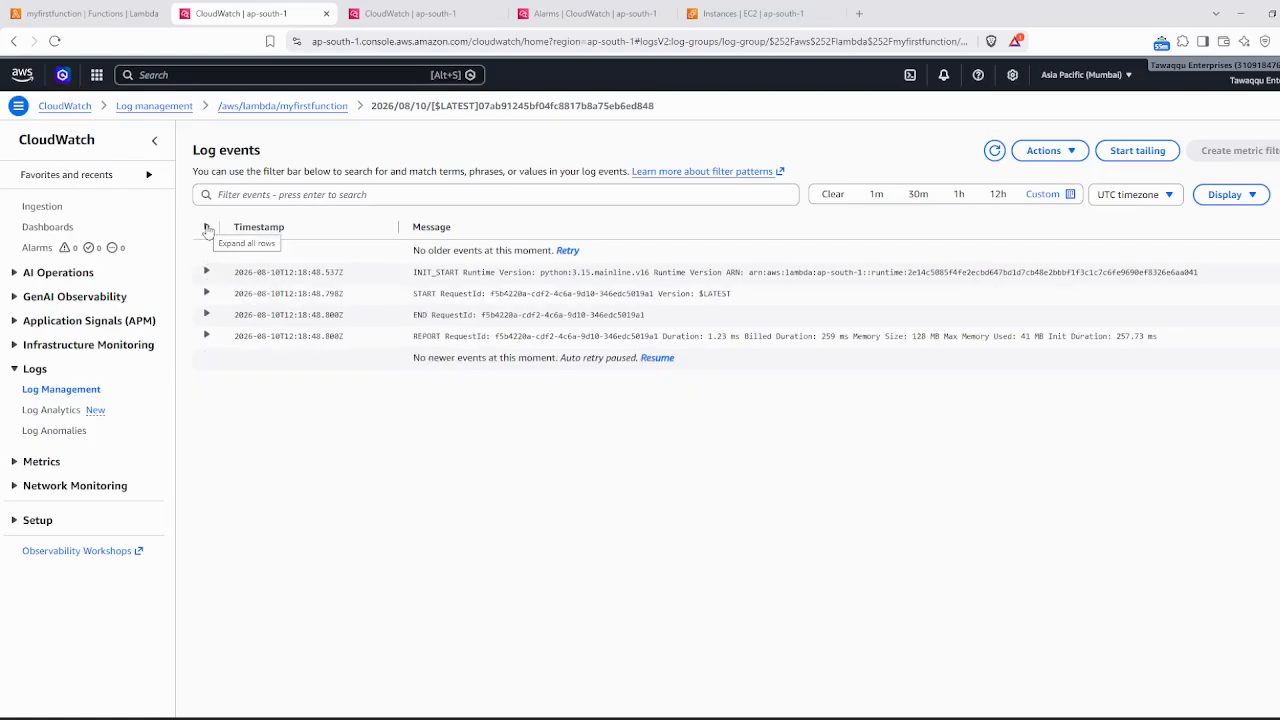
left_click(207, 228)
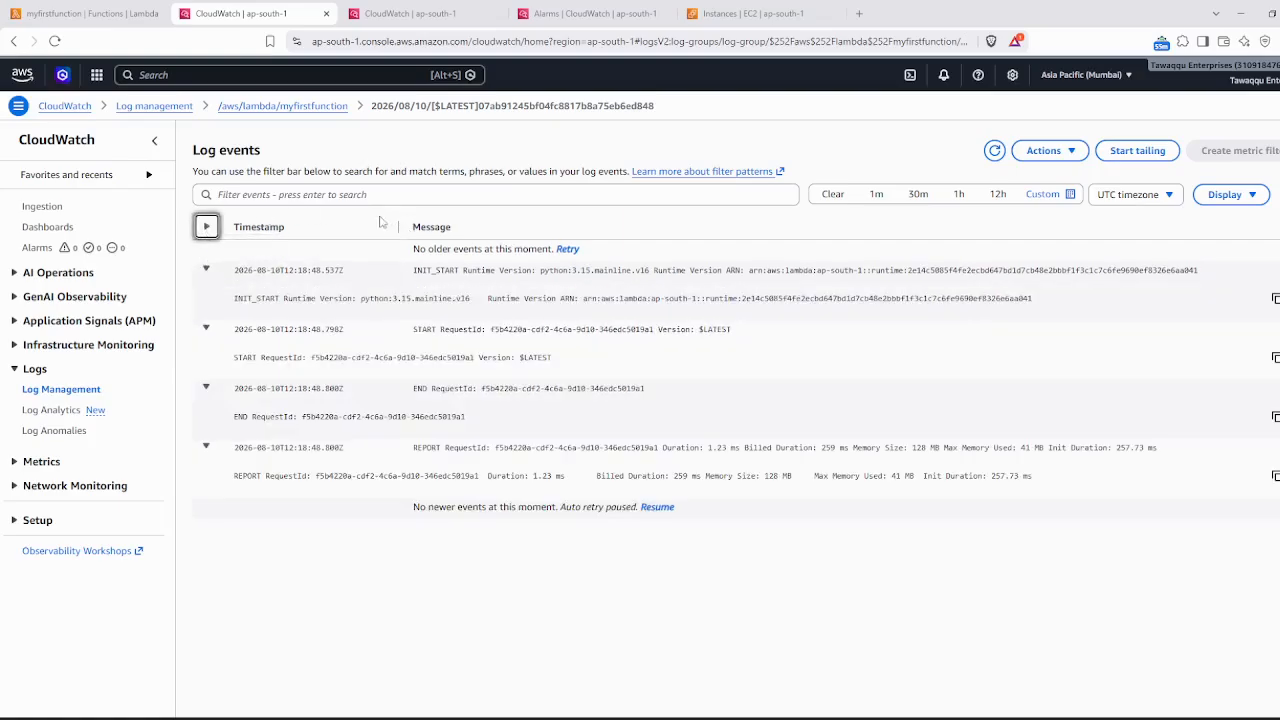
left_click(387, 274)
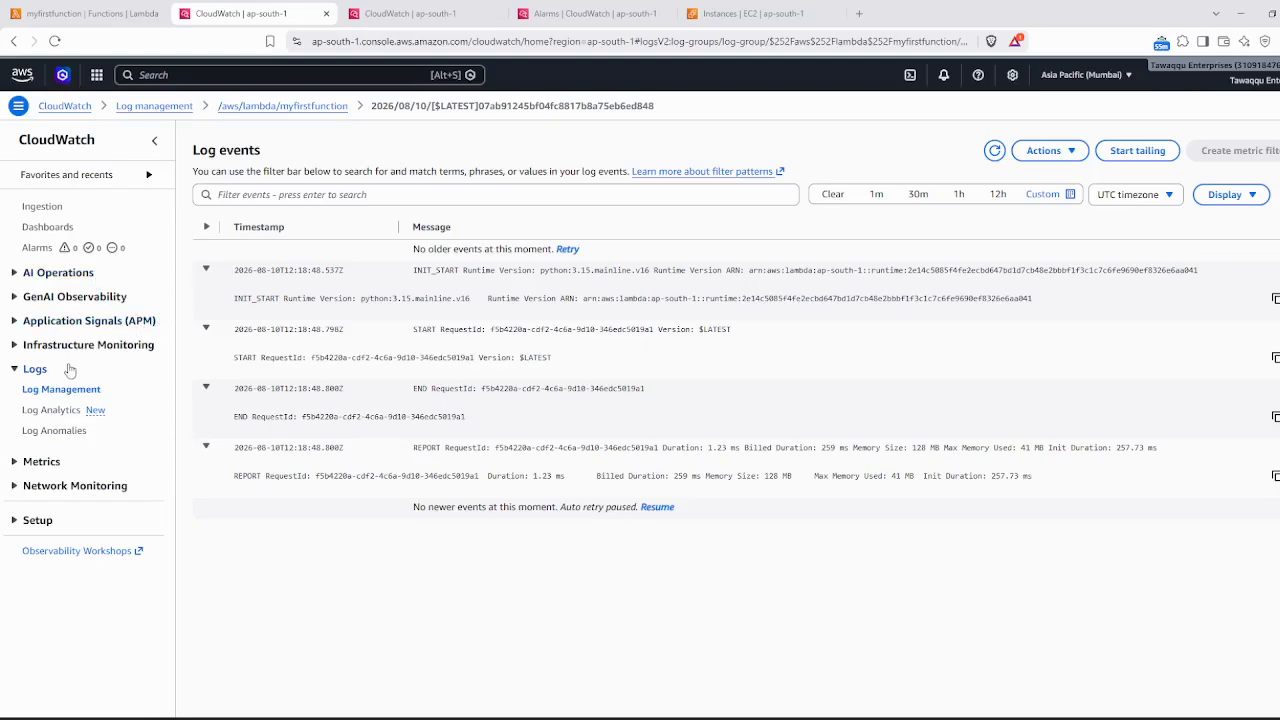
- Show the list of all log groups in CloudWatch Log Management
left_click(36, 370)
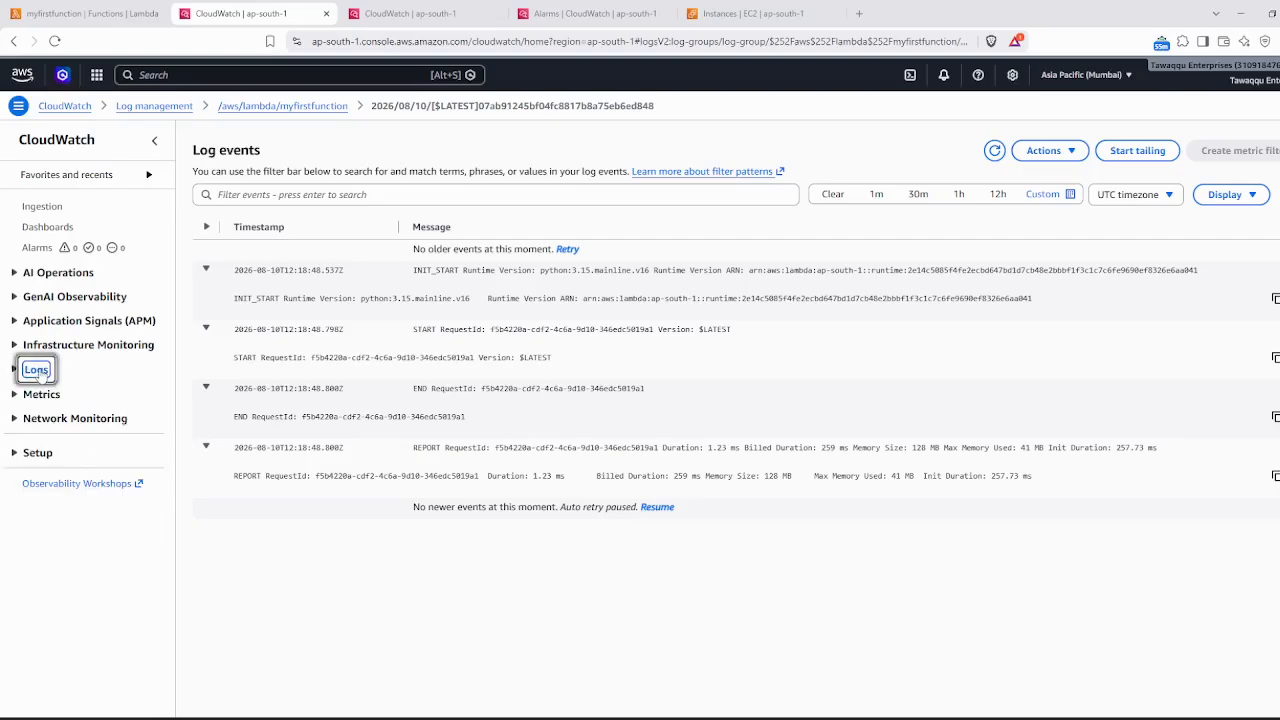
left_click(36, 370)
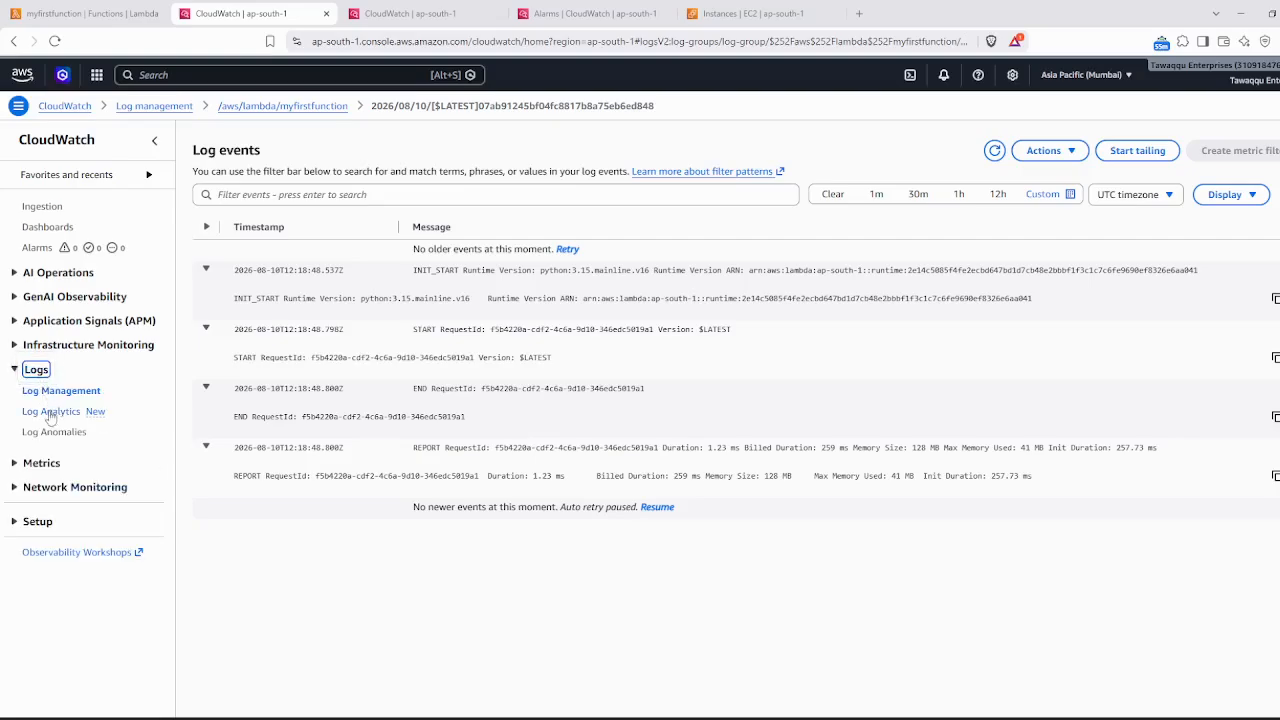
left_click(47, 396)
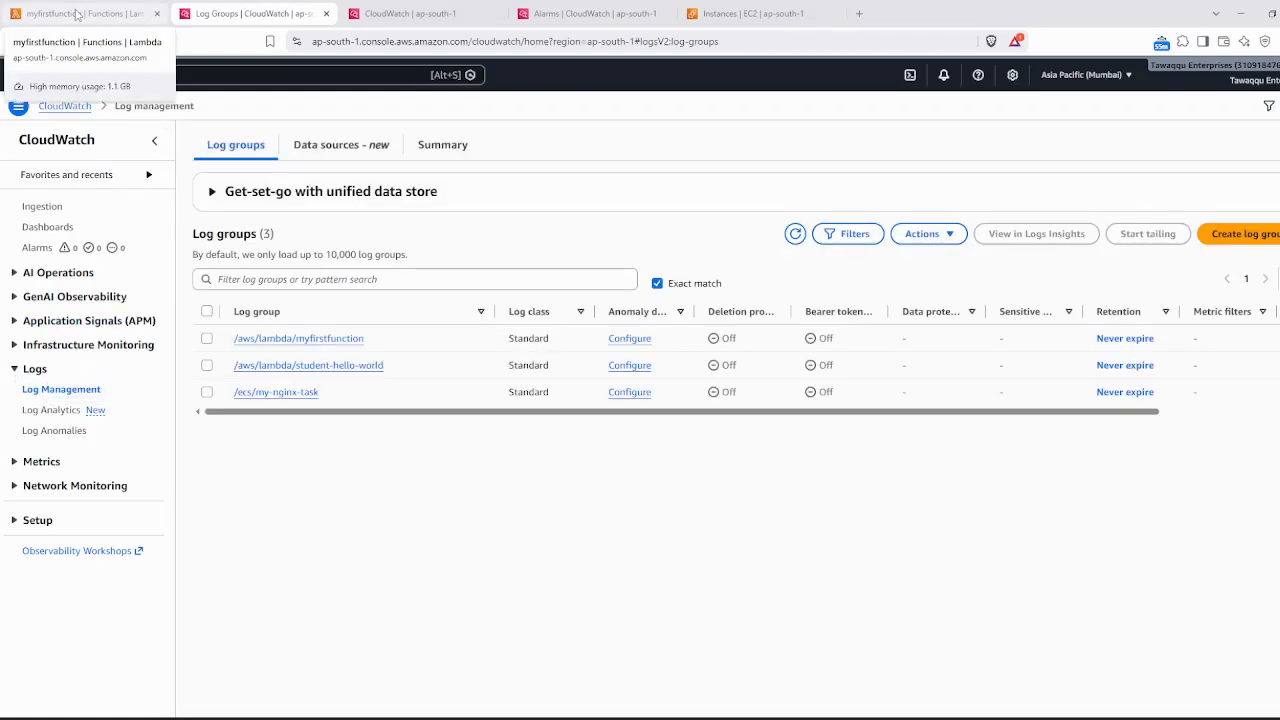
- Switch back to the Lambda console and reopen myfirstfunction from the list of functions
left_click(76, 14)
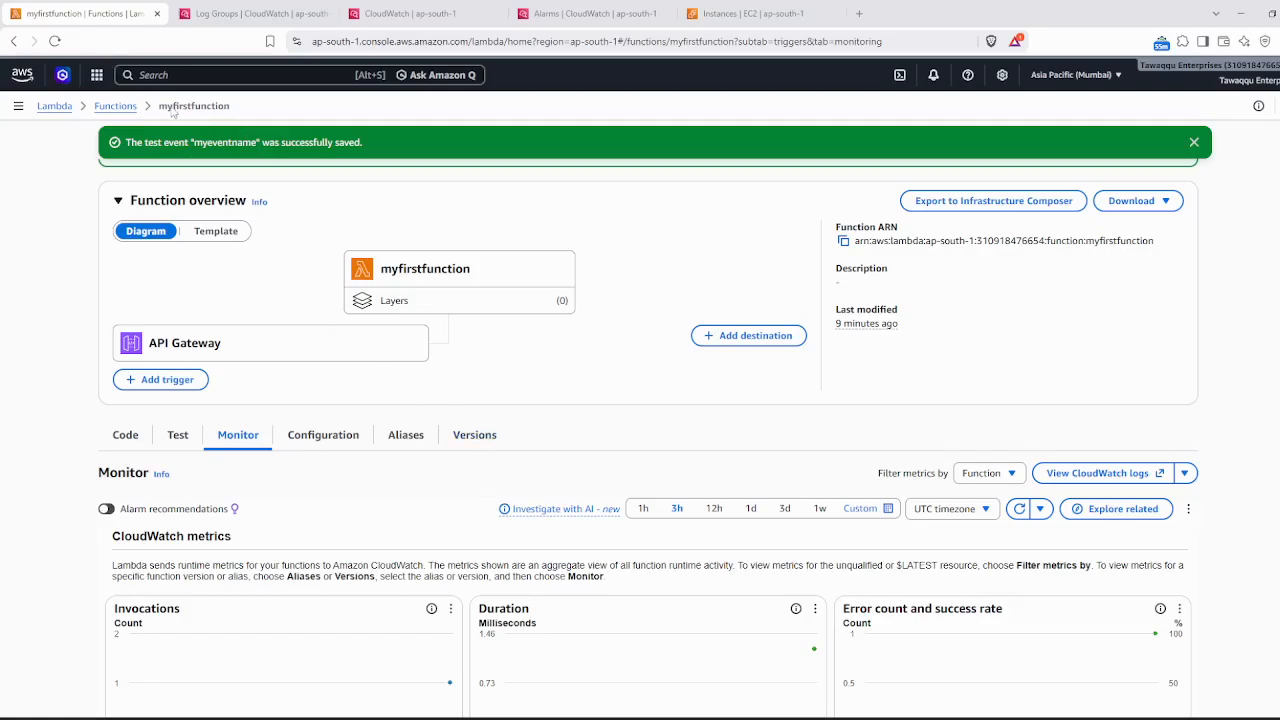
left_click(116, 106)
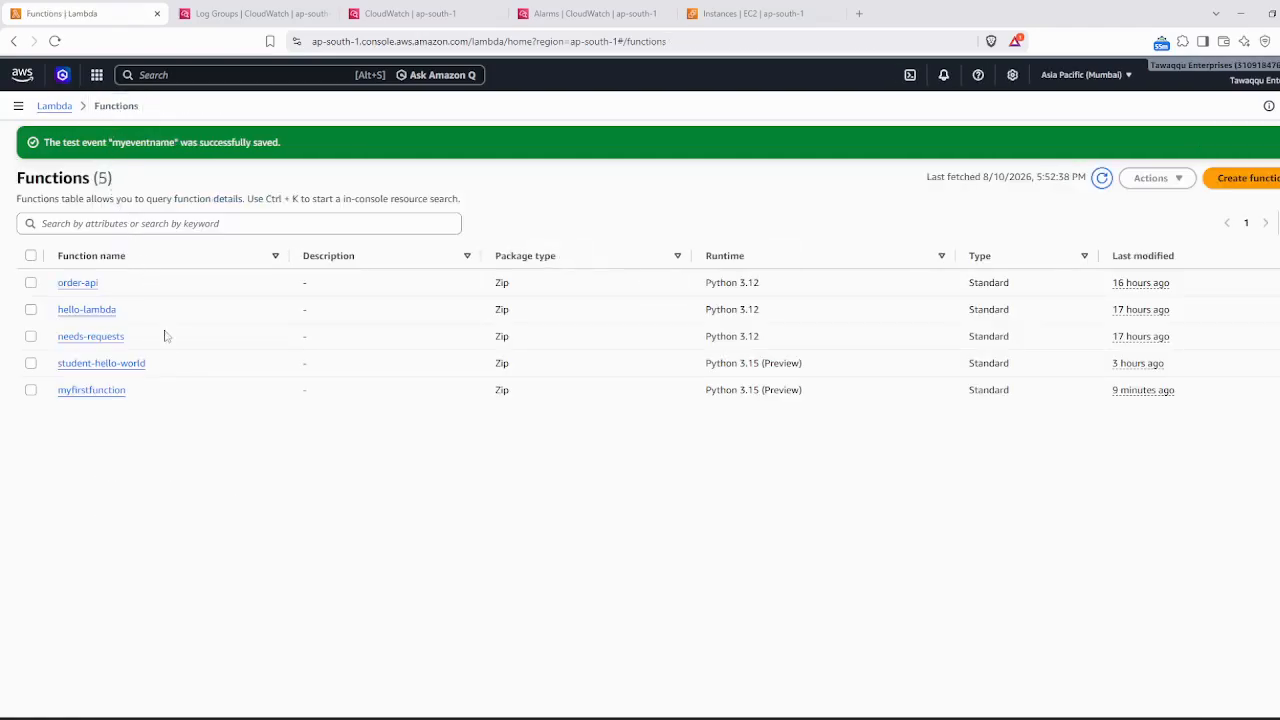
left_click(113, 399)
left_click(72, 392)
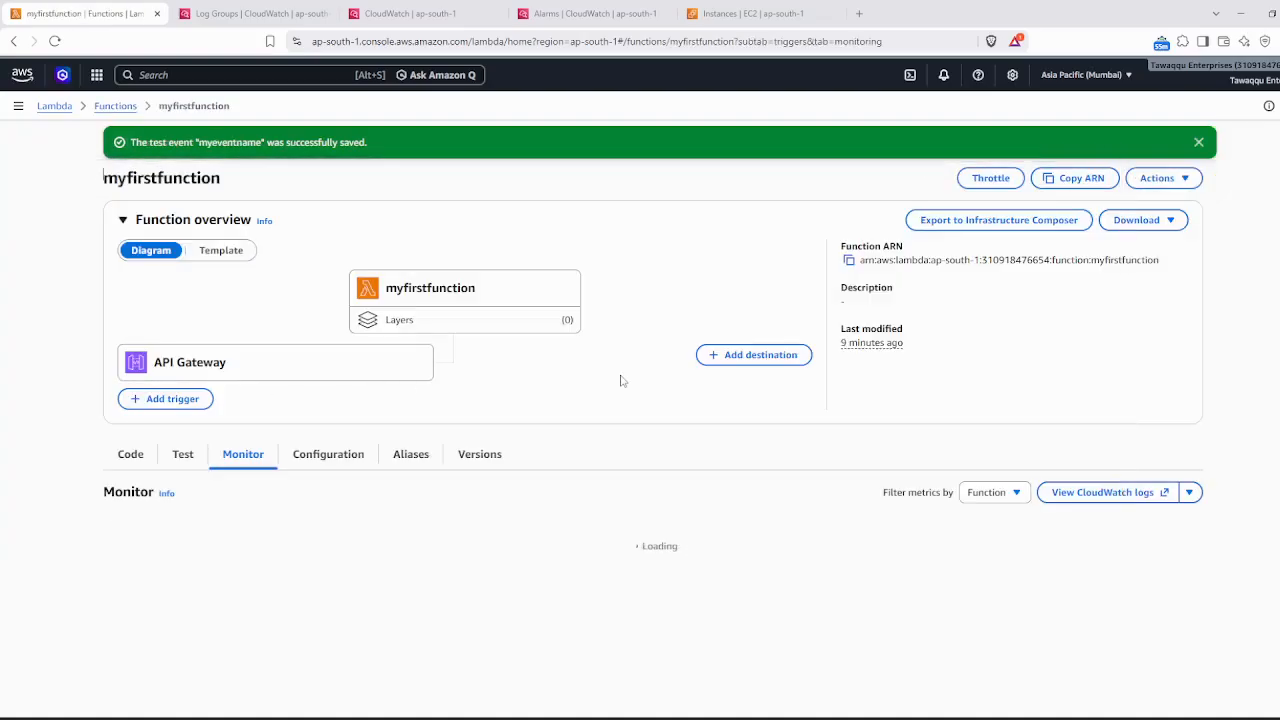
- Review the last test result of myfirstfunction, rerun the saved event myeventname synchronously and check the new execution summary
left_click(181, 456)
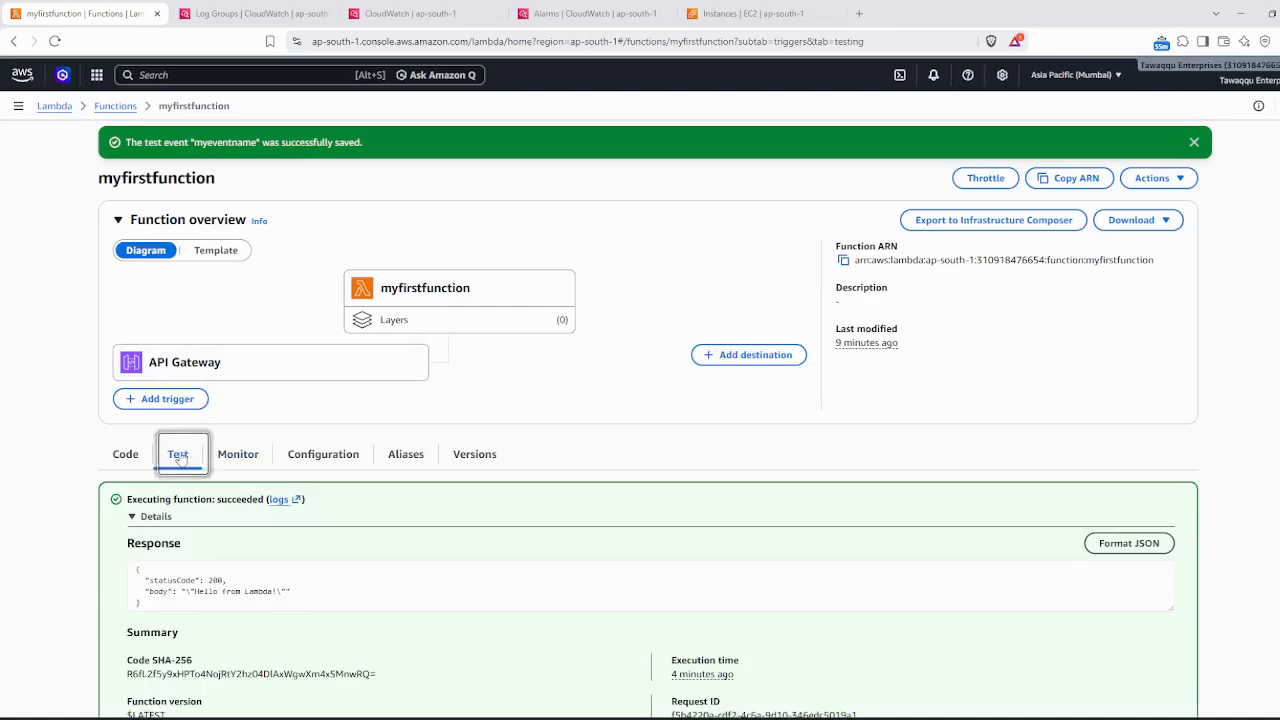
scroll(614, 452, "down", 3)
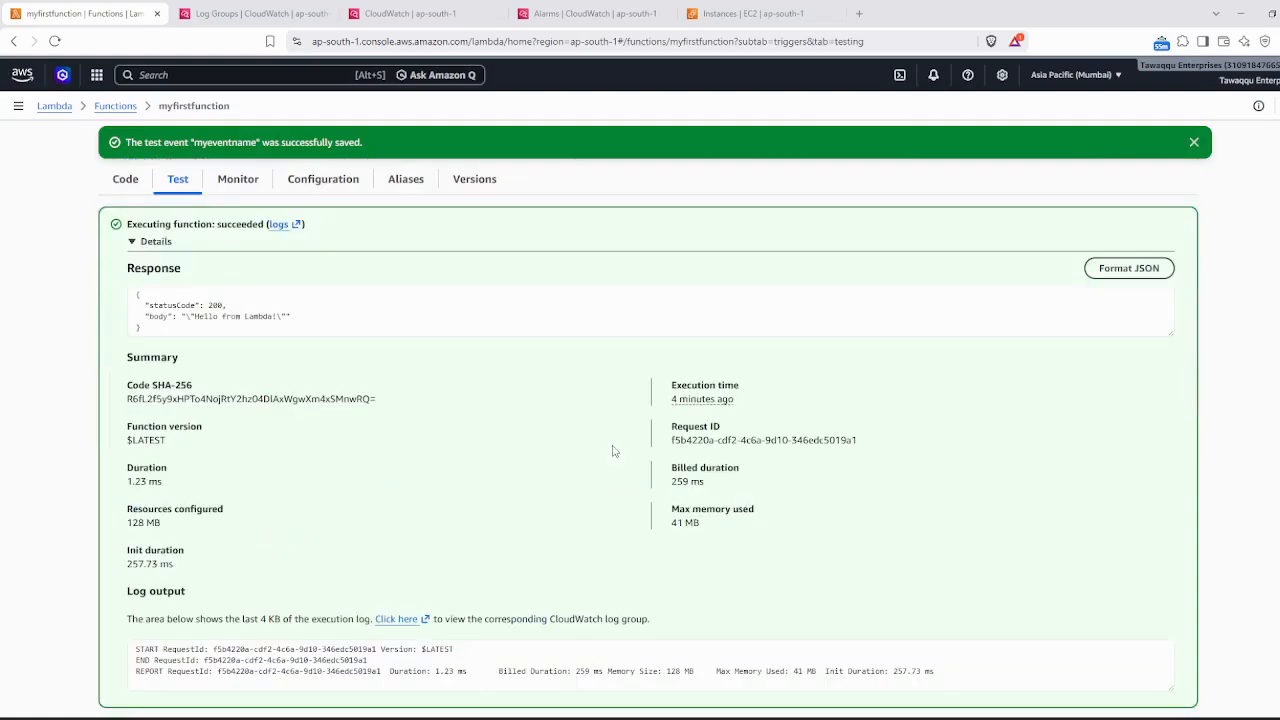
scroll(614, 452, "down", 1)
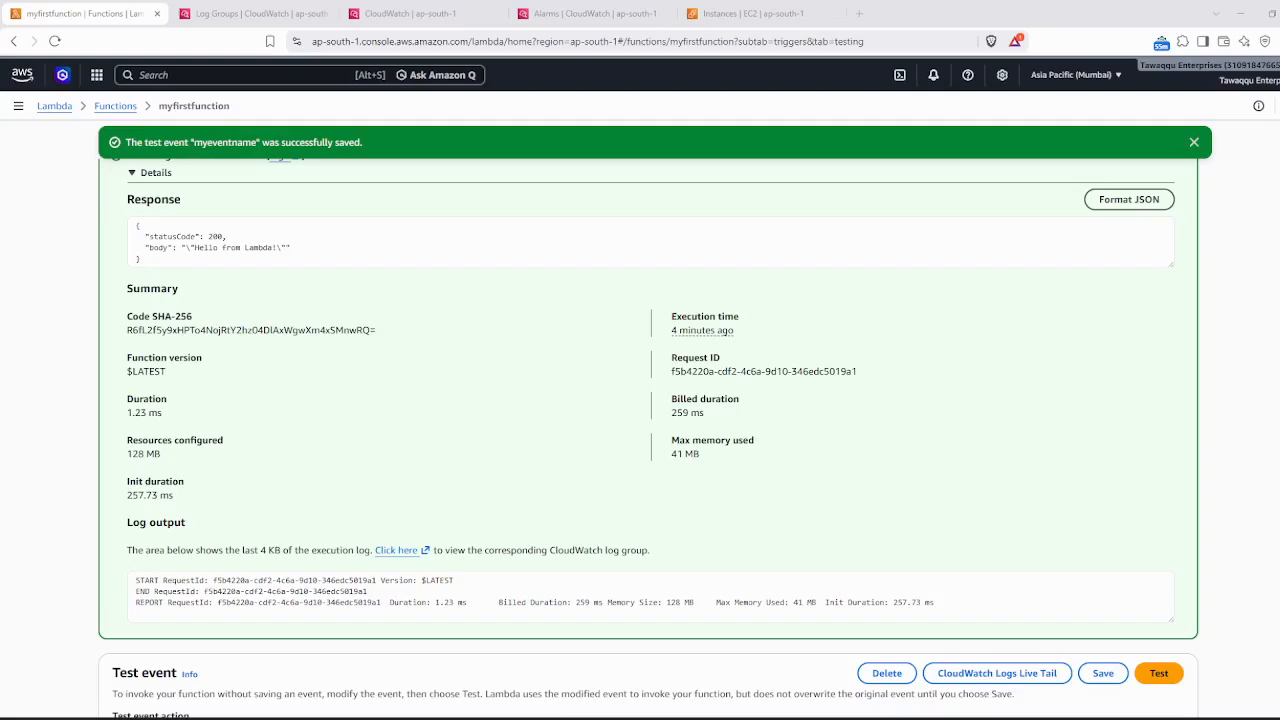
scroll(863, 526, "down", 2)
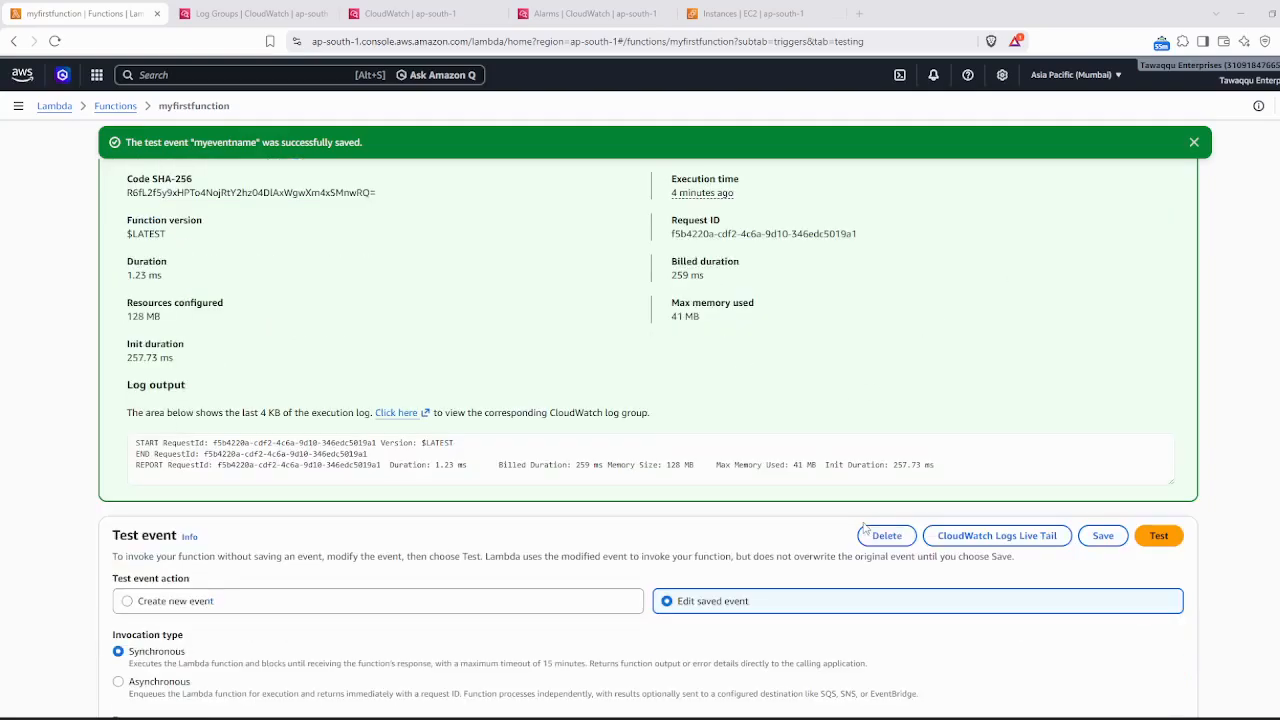
left_click(1159, 537)
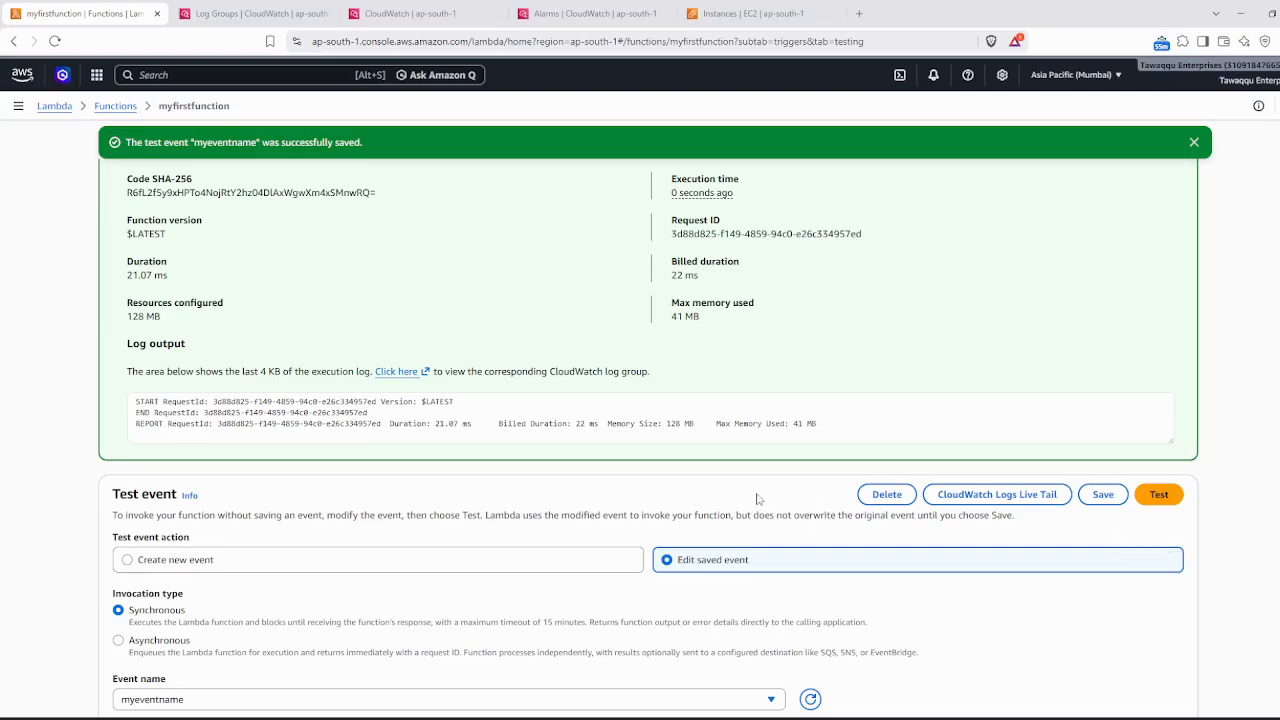
scroll(757, 497, "up", 3)
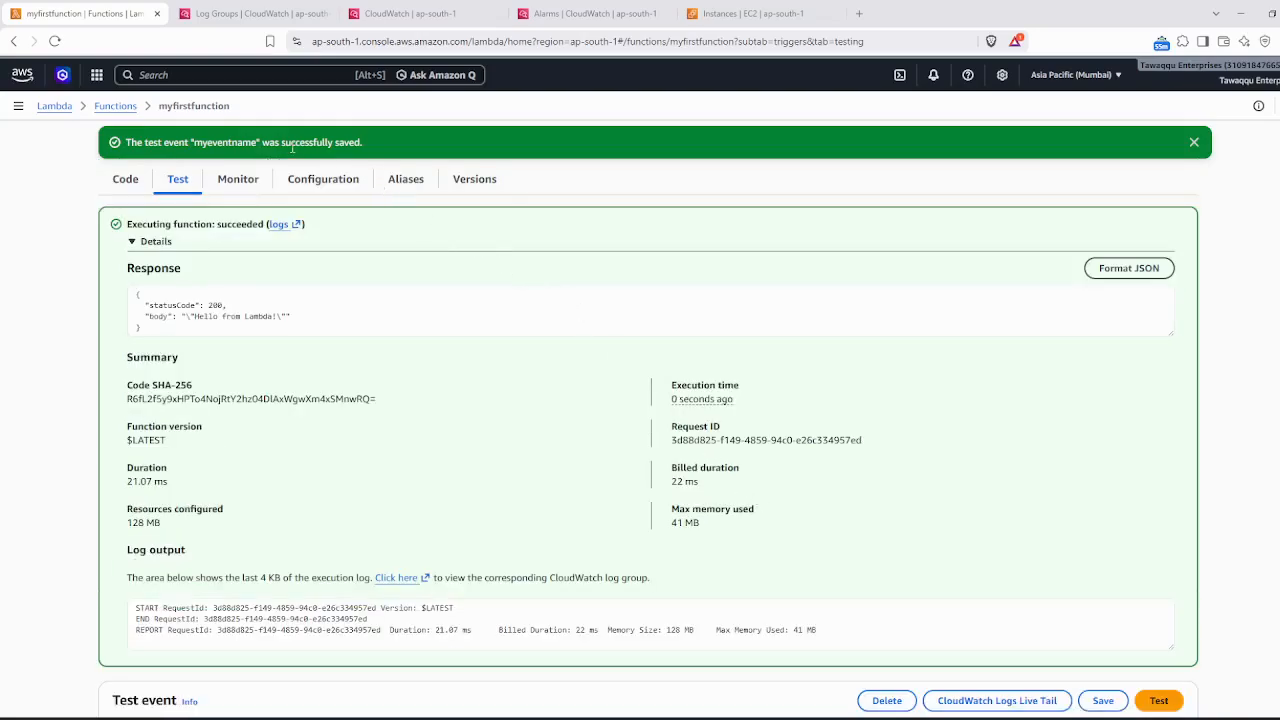
- Invoke the function once more with the saved event myeventname and compare its duration, billed duration and log output
scroll(720, 503, "down", 5)
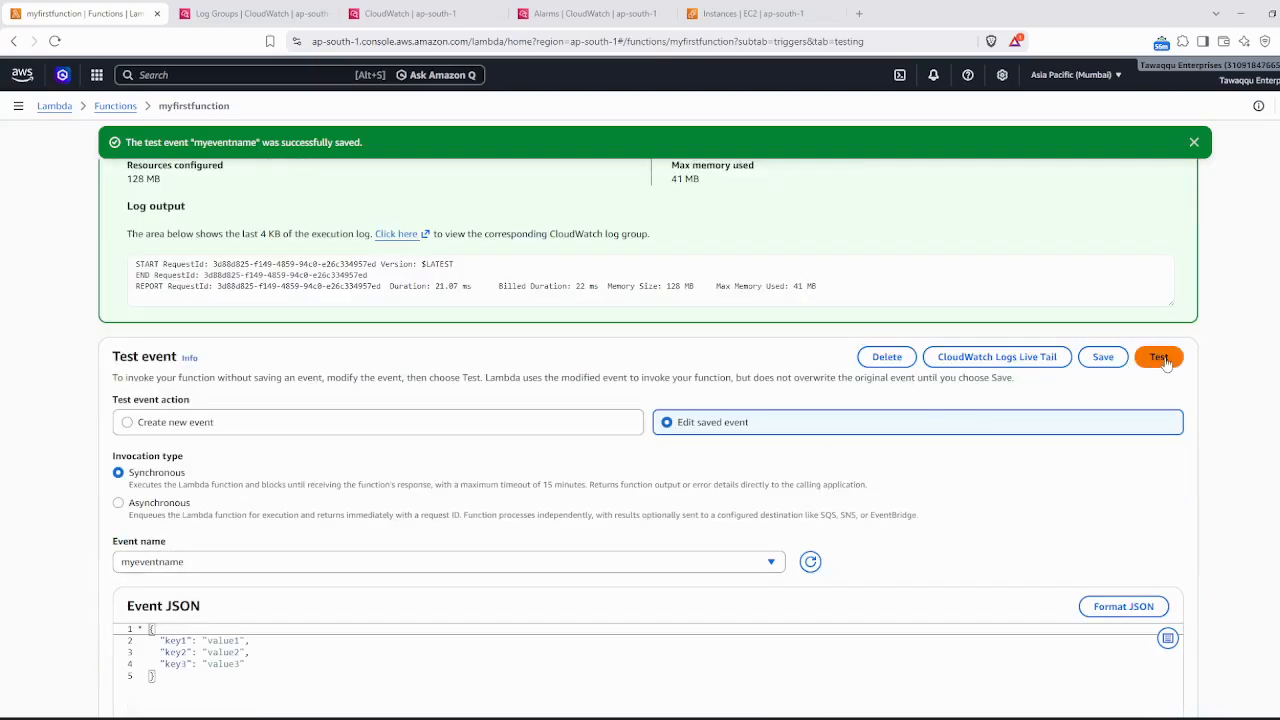
left_click(1165, 362)
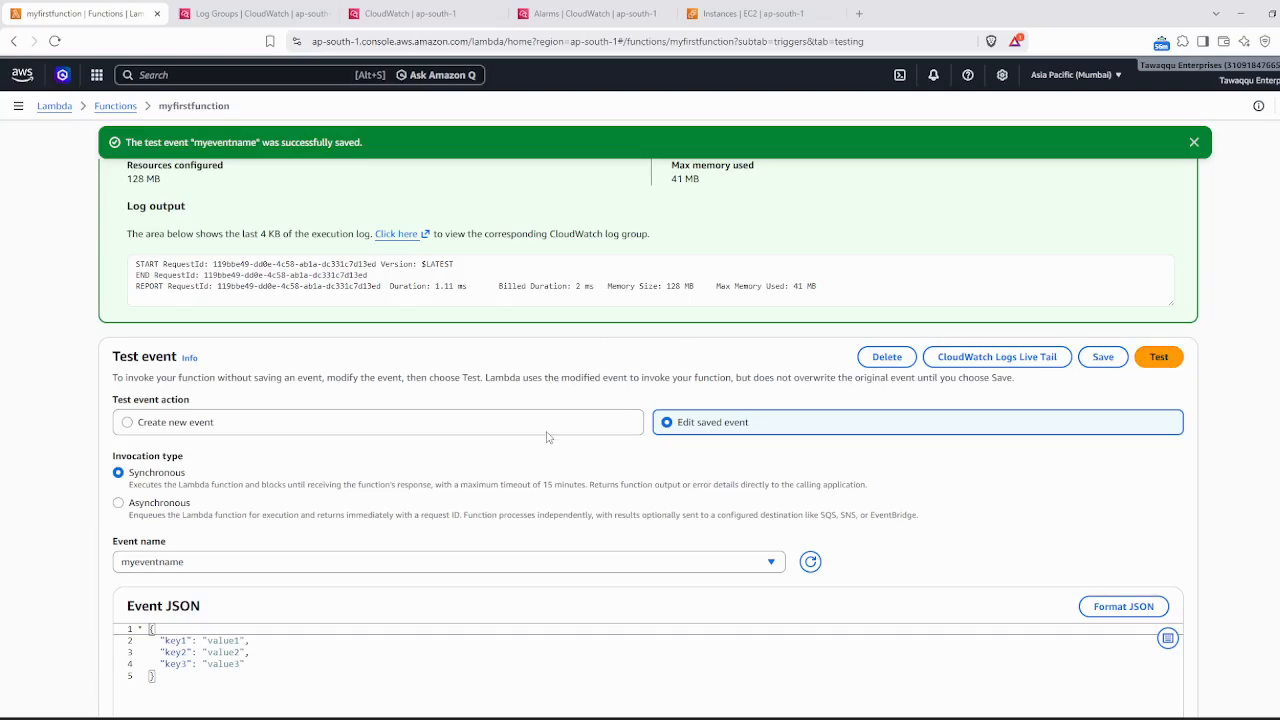
scroll(547, 437, "up", 4)
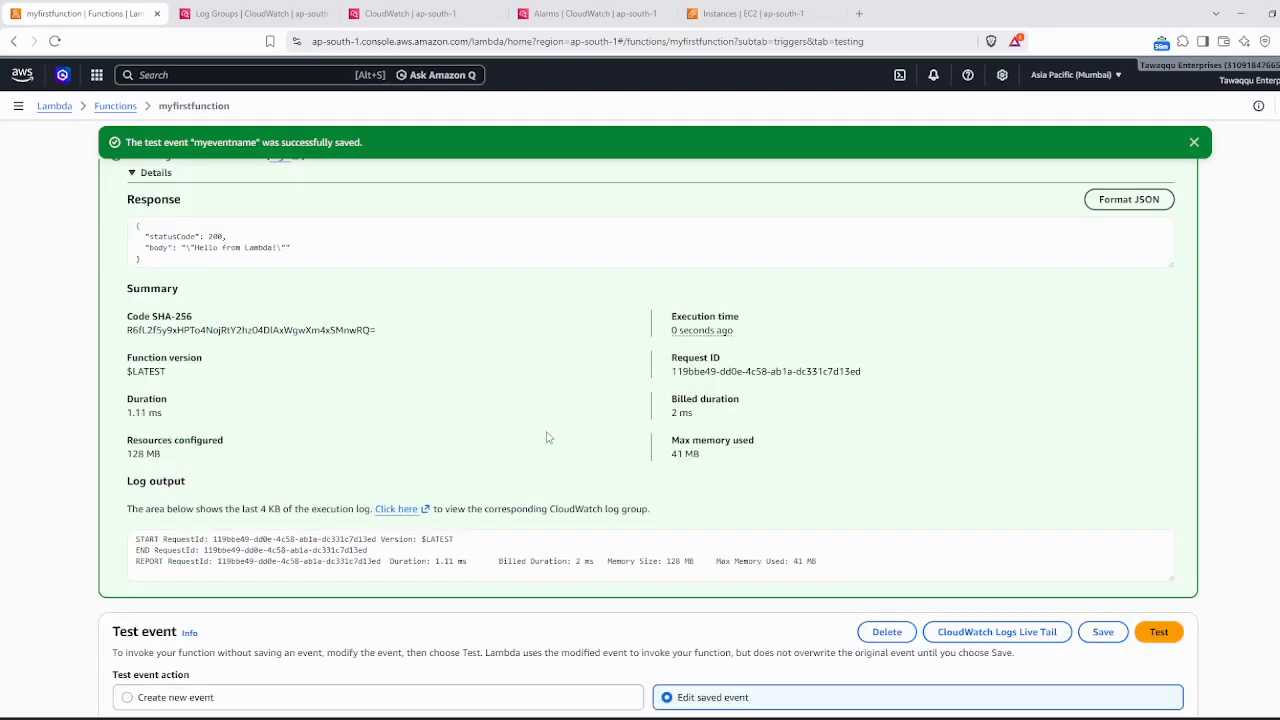
scroll(547, 437, "down", 5)
scroll(547, 437, "down", 1)
scroll(547, 437, "up", 10)
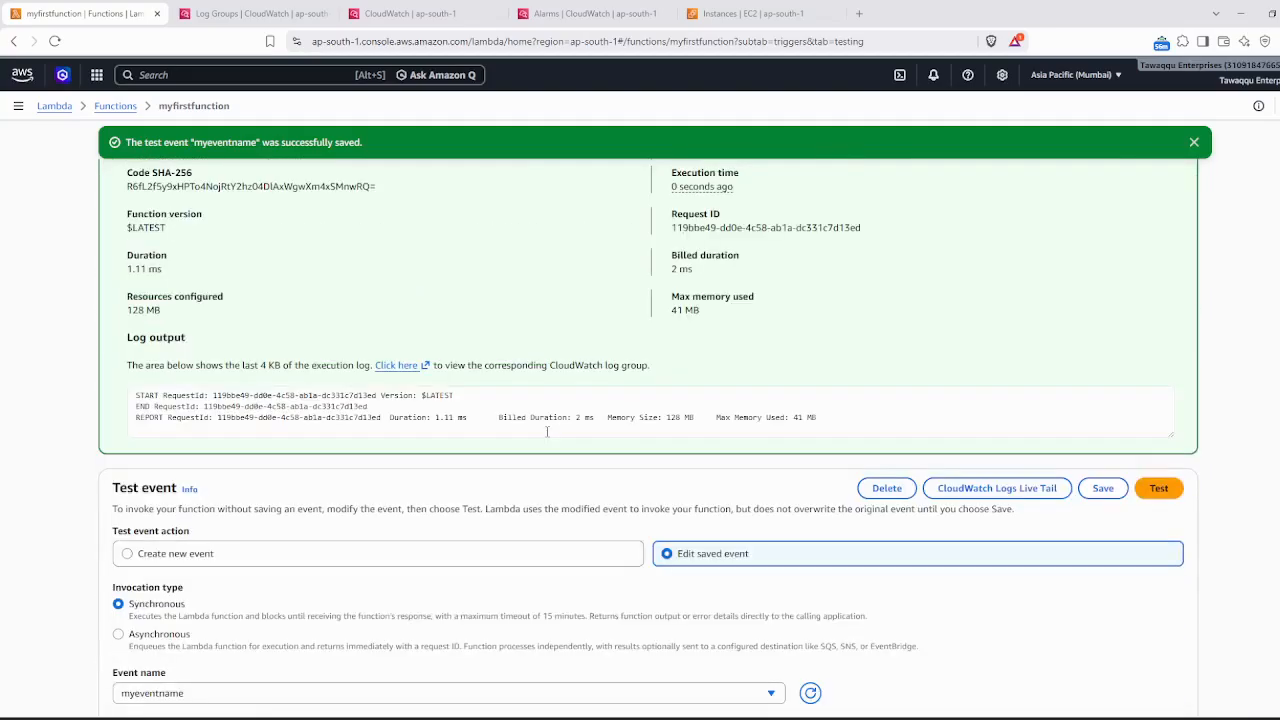
- Examine the CloudWatch metrics of myfirstfunction over the last 1 hour, including invocations, duration, errors and total concurrent executions
left_click(238, 380)
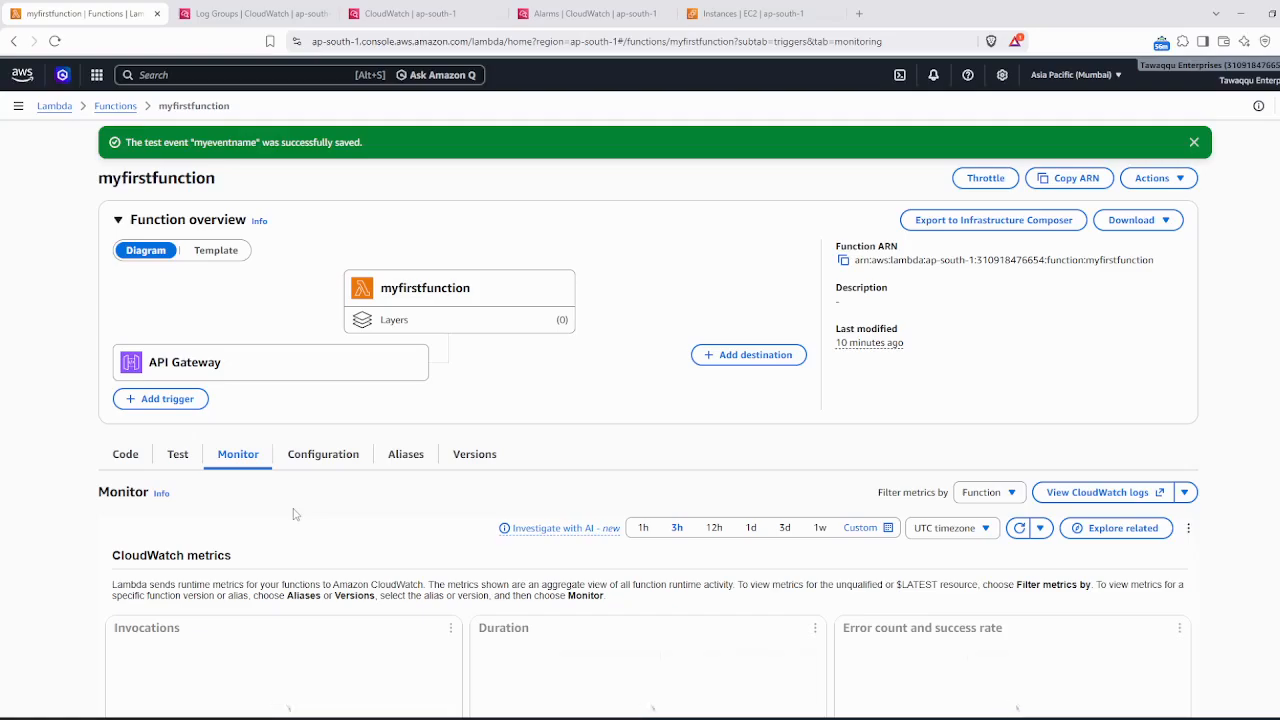
scroll(293, 514, "down", 2)
scroll(293, 514, "down", 1)
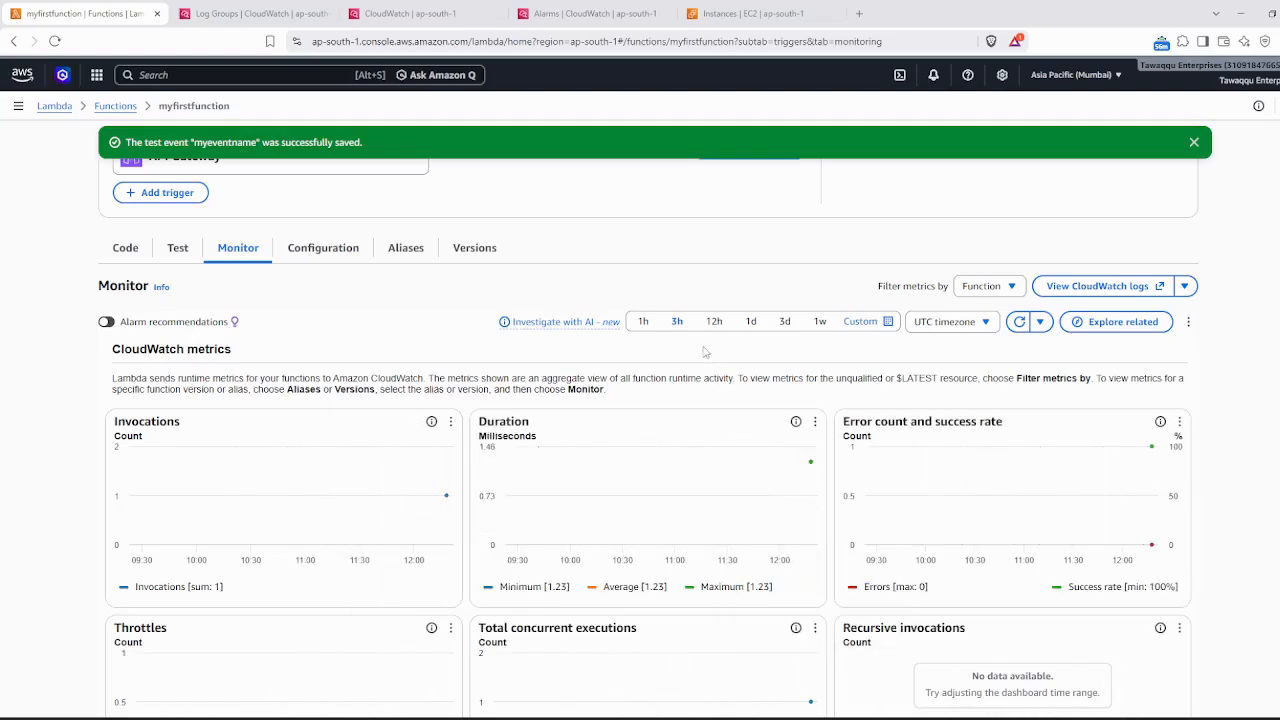
left_click(647, 322)
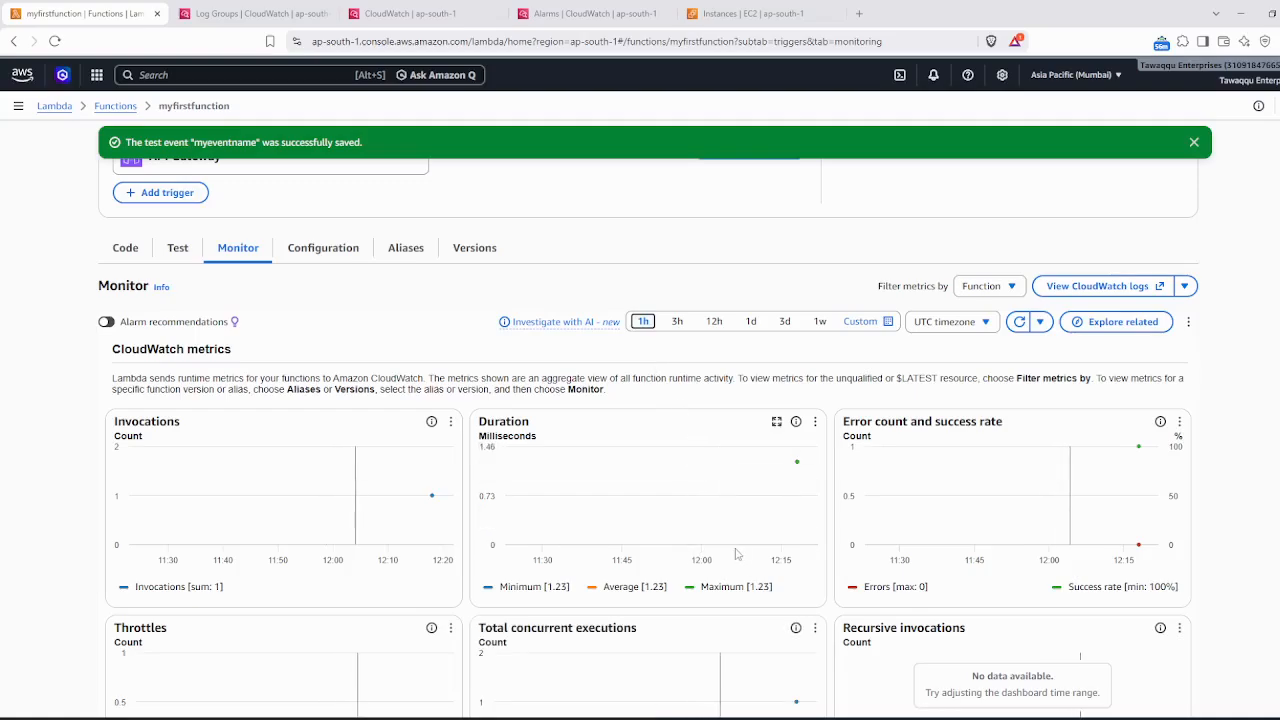
scroll(736, 553, "down", 1)
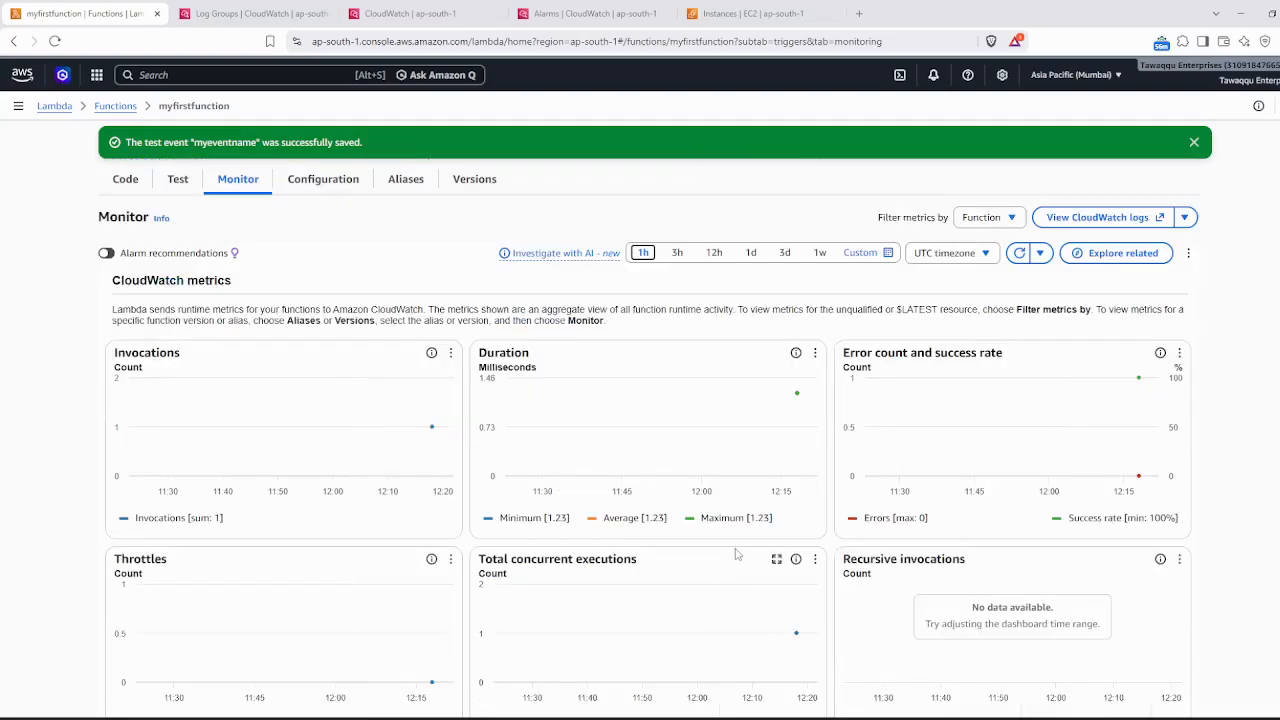
scroll(736, 553, "down", 3)
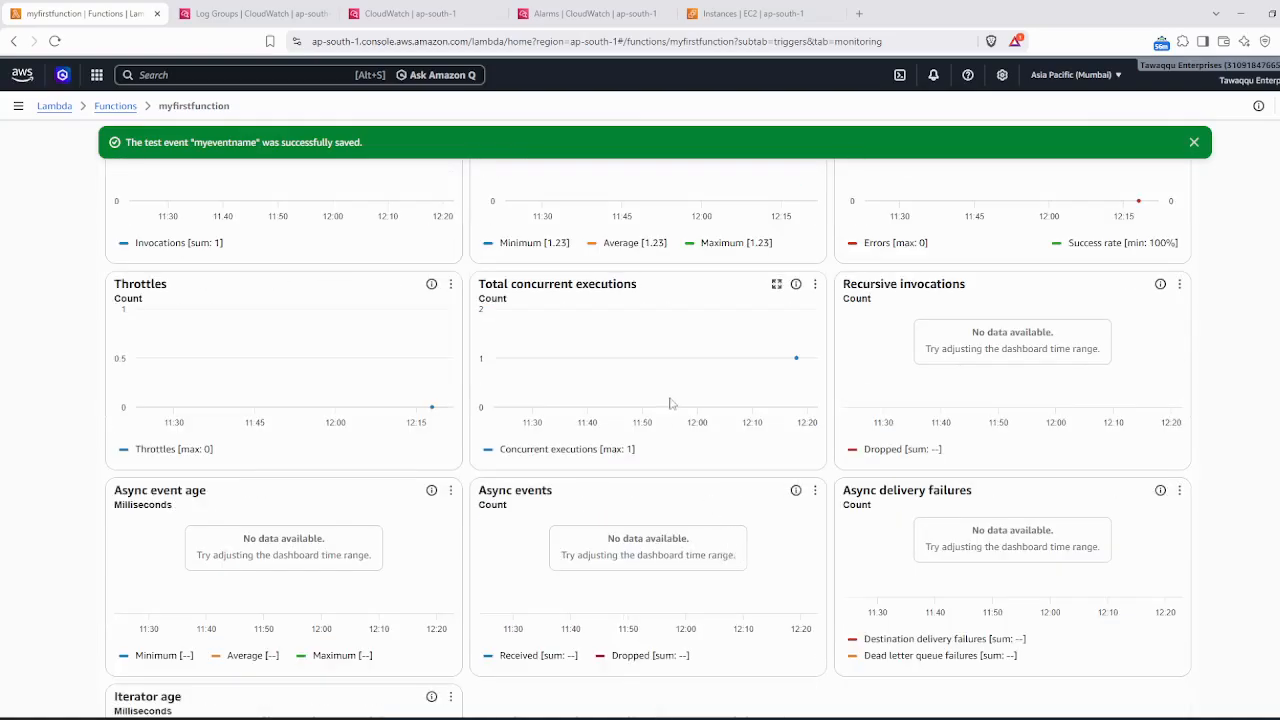
mouse_move(793, 369)
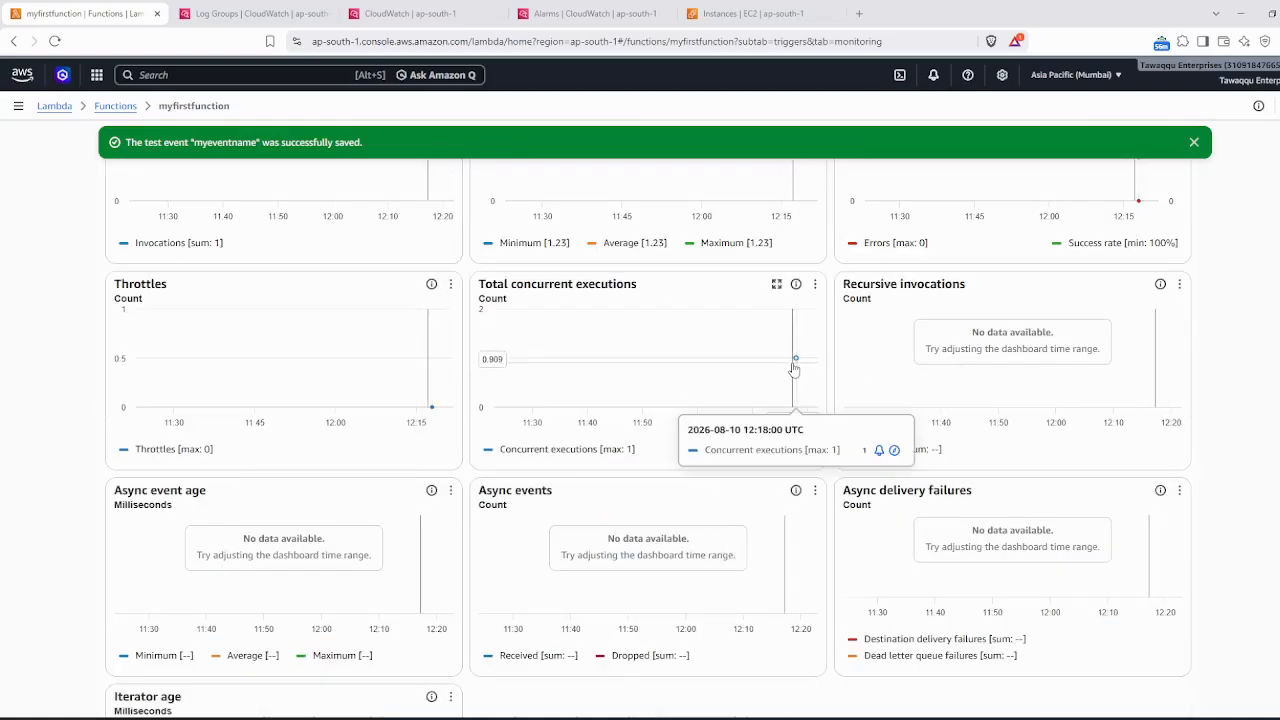
scroll(793, 369, "up", 6)
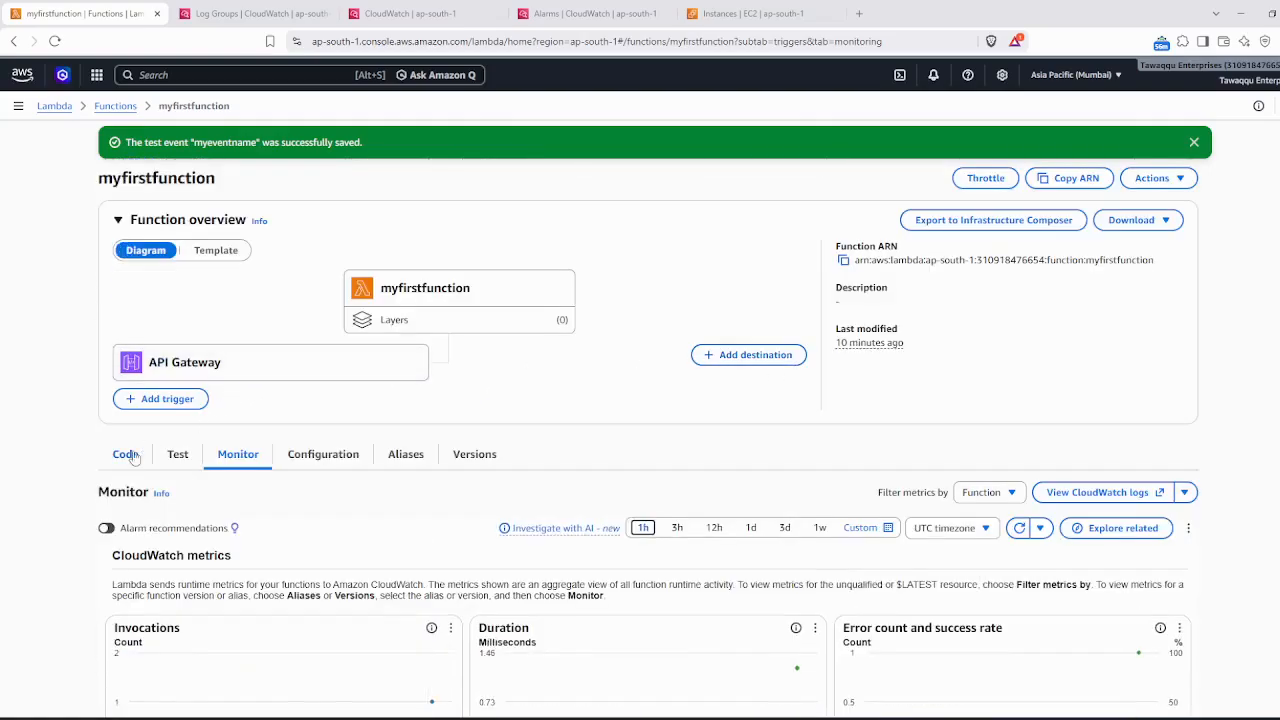
- Run the saved test event myeventname from the code editor of myfirstfunction and read the response and function logs
left_click(130, 455)
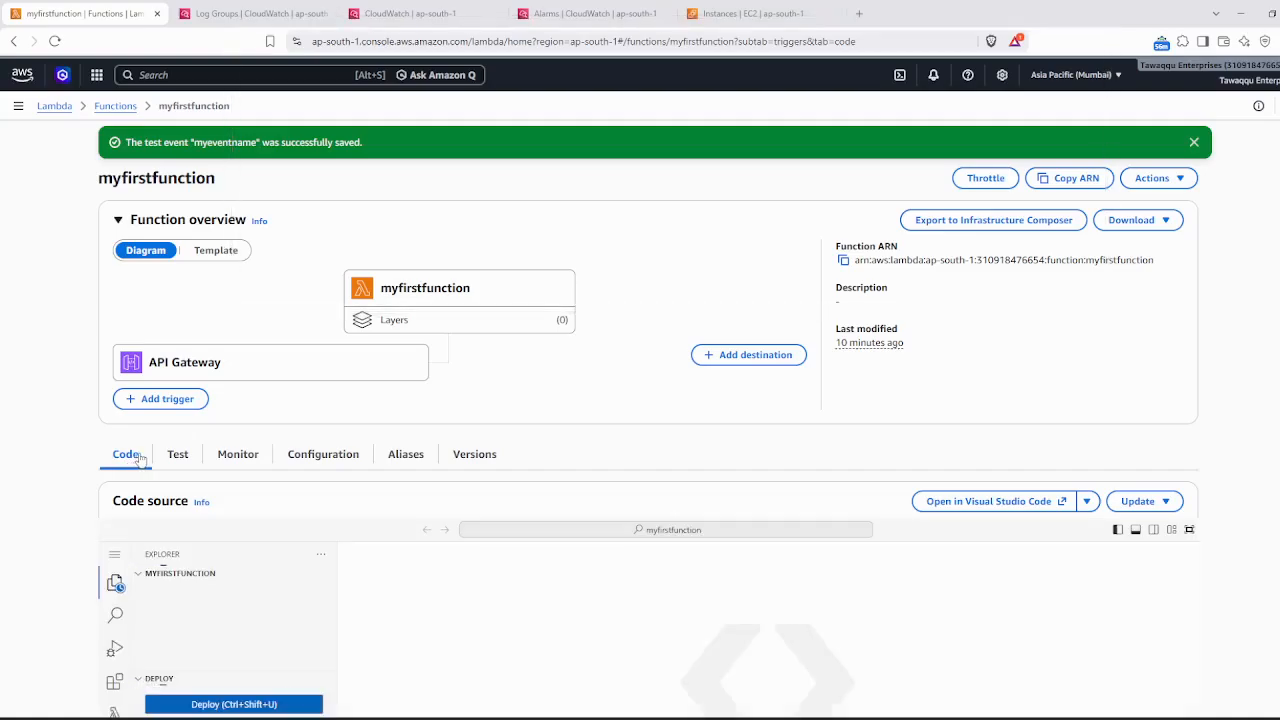
scroll(466, 549, "down", 1)
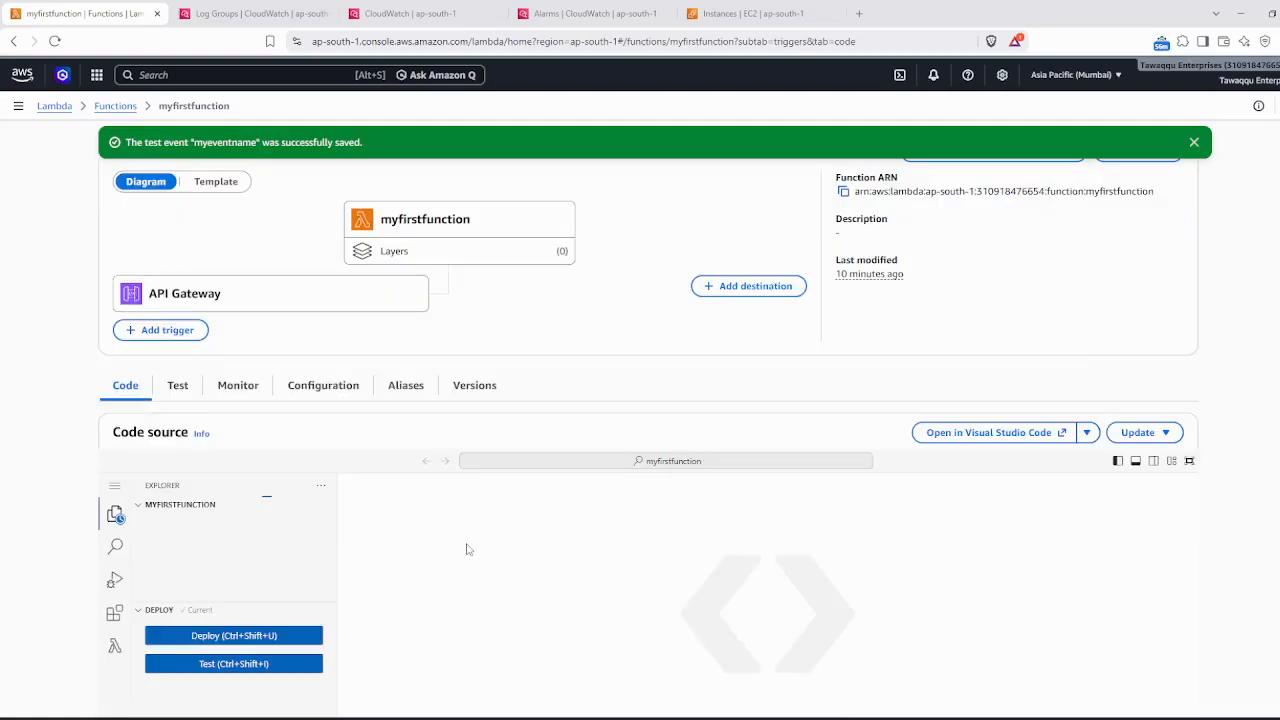
left_click(243, 668)
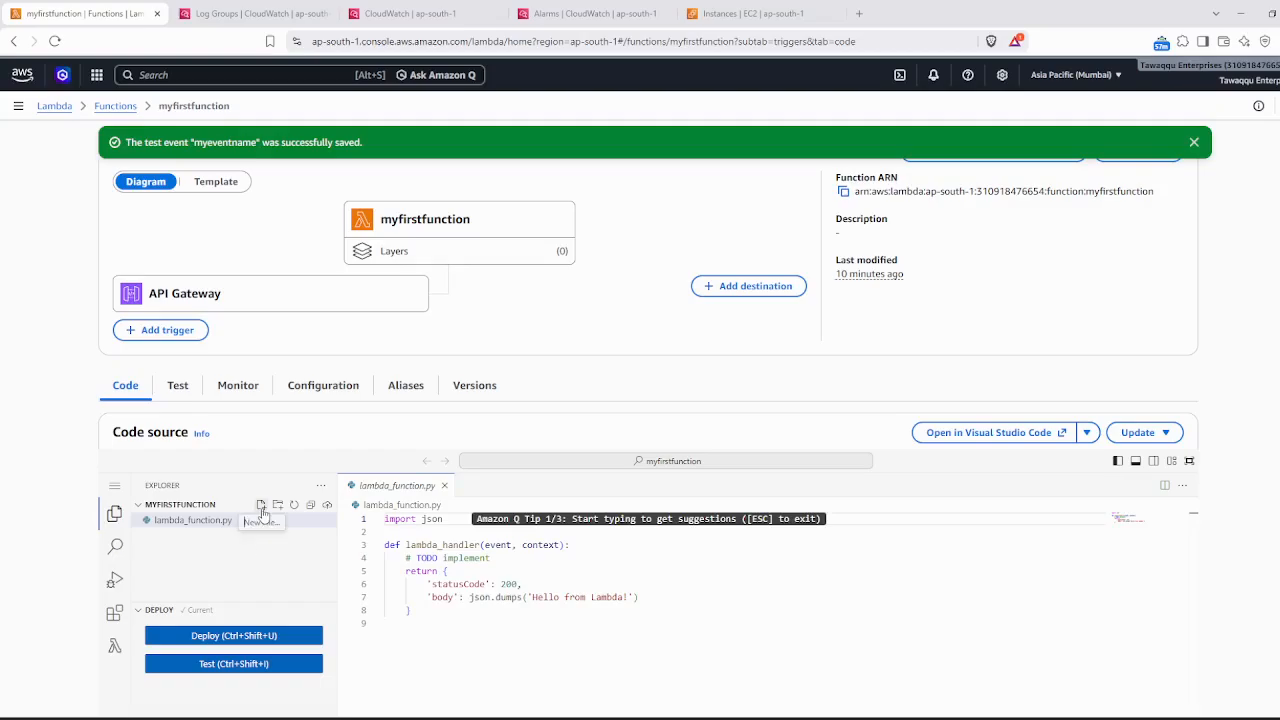
scroll(263, 515, "down", 3)
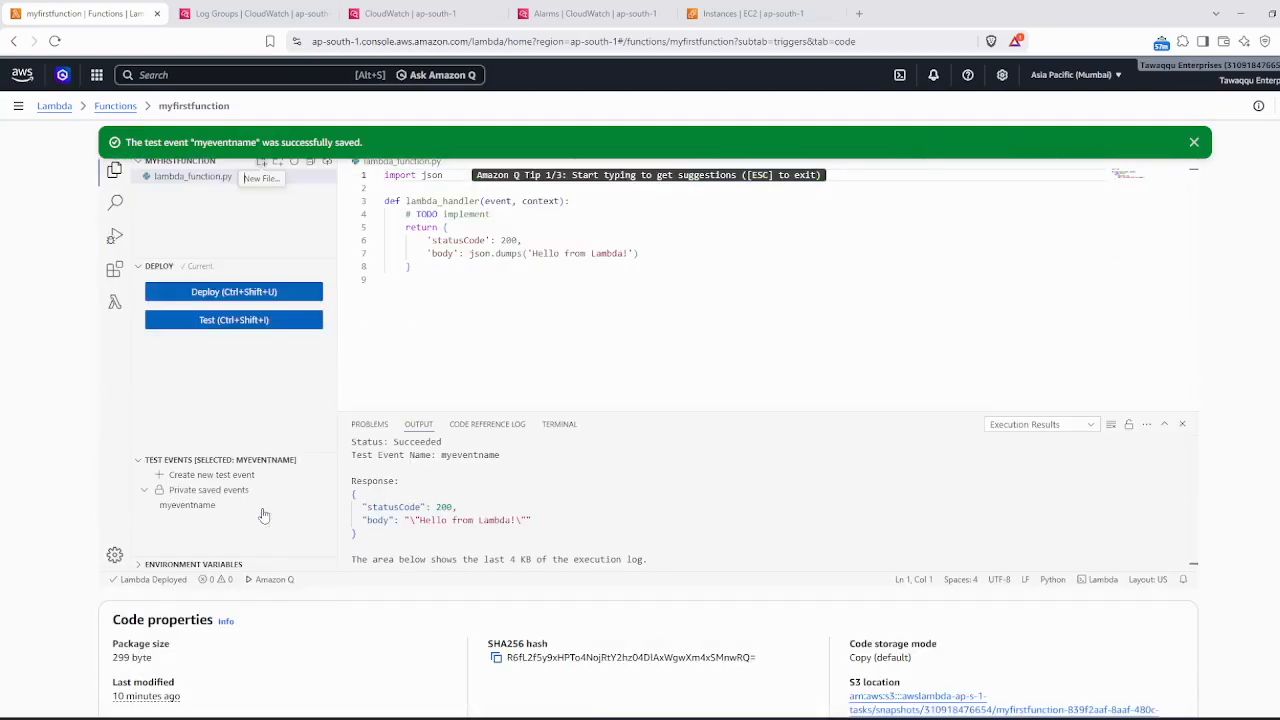
scroll(628, 490, "down", 5)
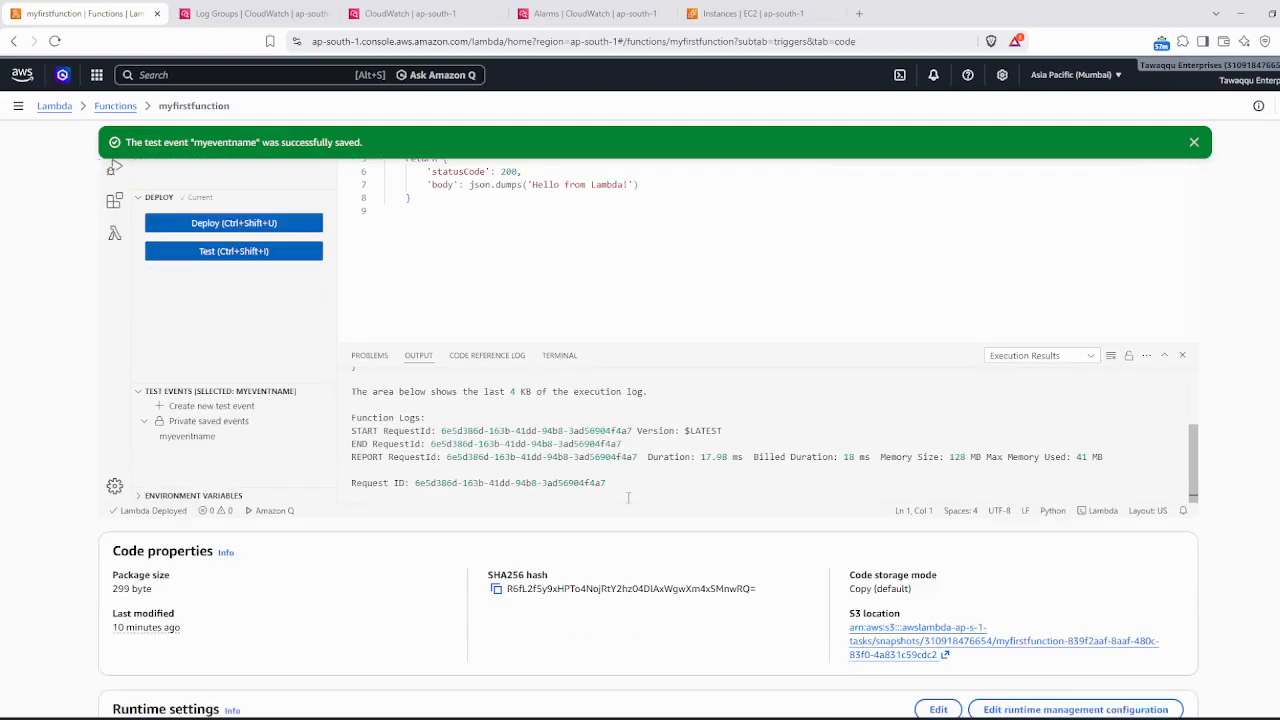
scroll(628, 497, "up", 5)
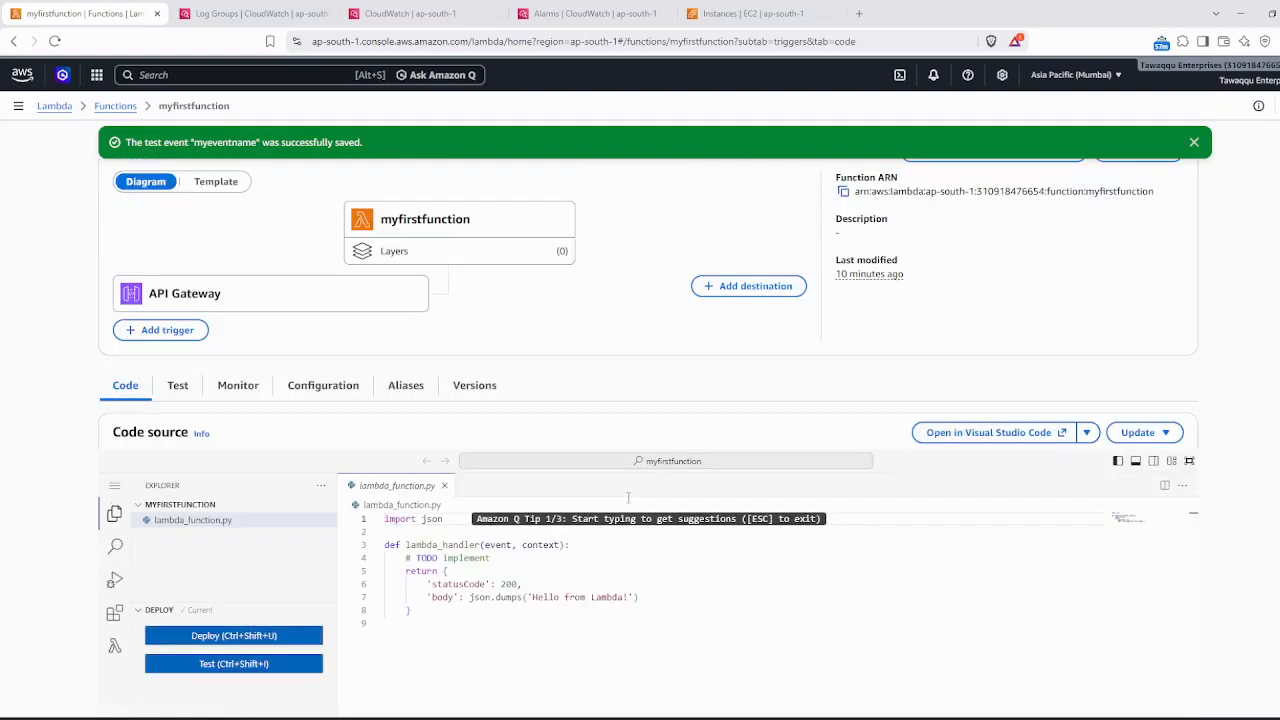
- Recheck the metrics of myfirstfunction, and open and reload its log group /aws/lambda/myfirstfunction in CloudWatch to check the log streams
left_click(238, 385)
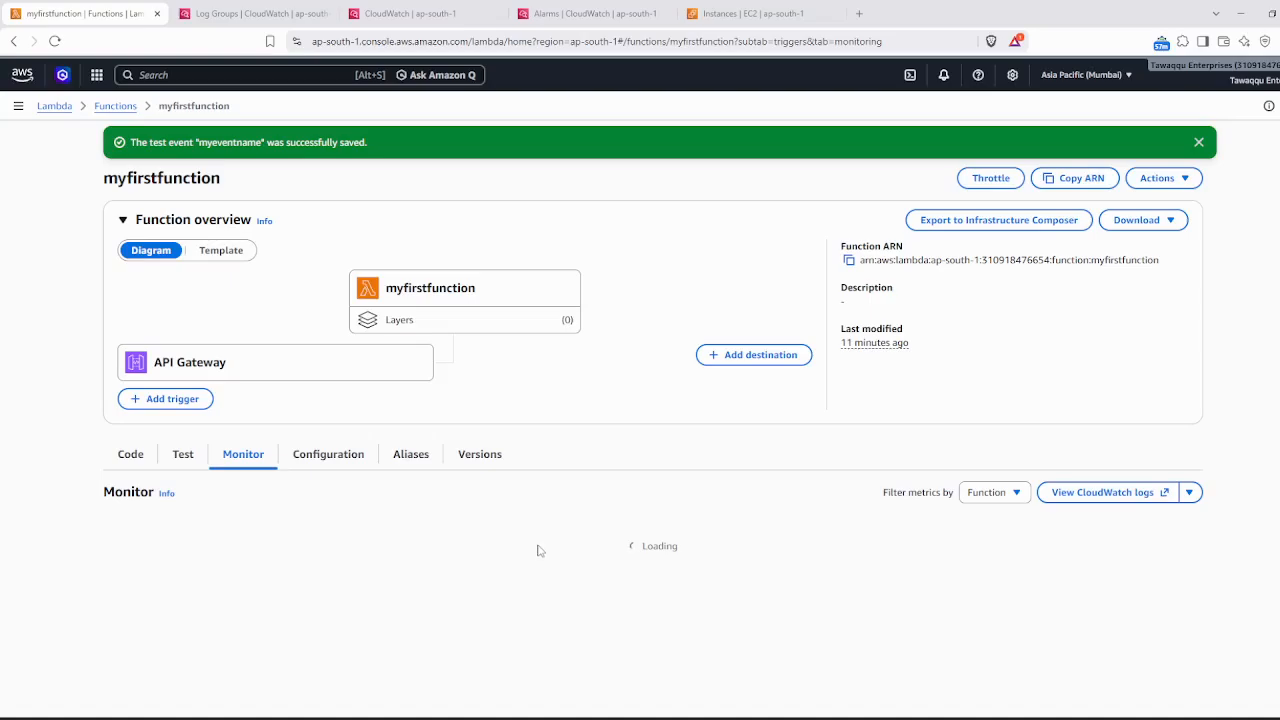
scroll(538, 550, "down", 1)
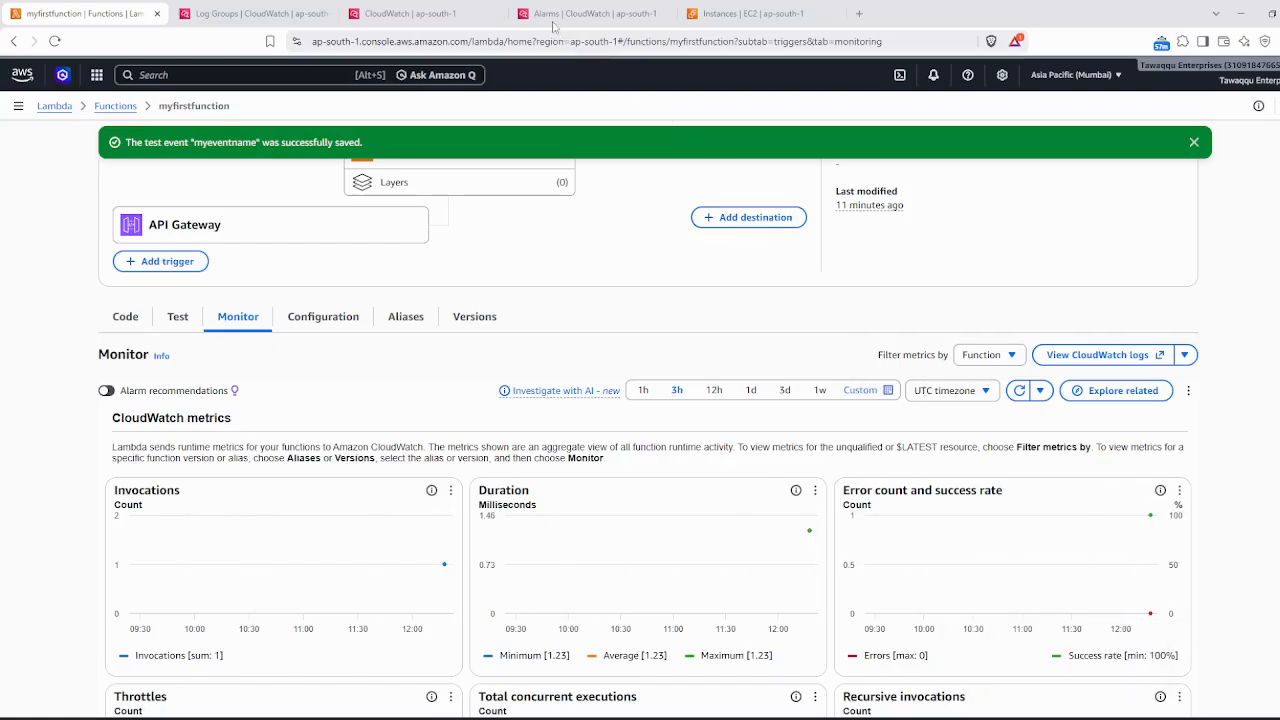
left_click(278, 14)
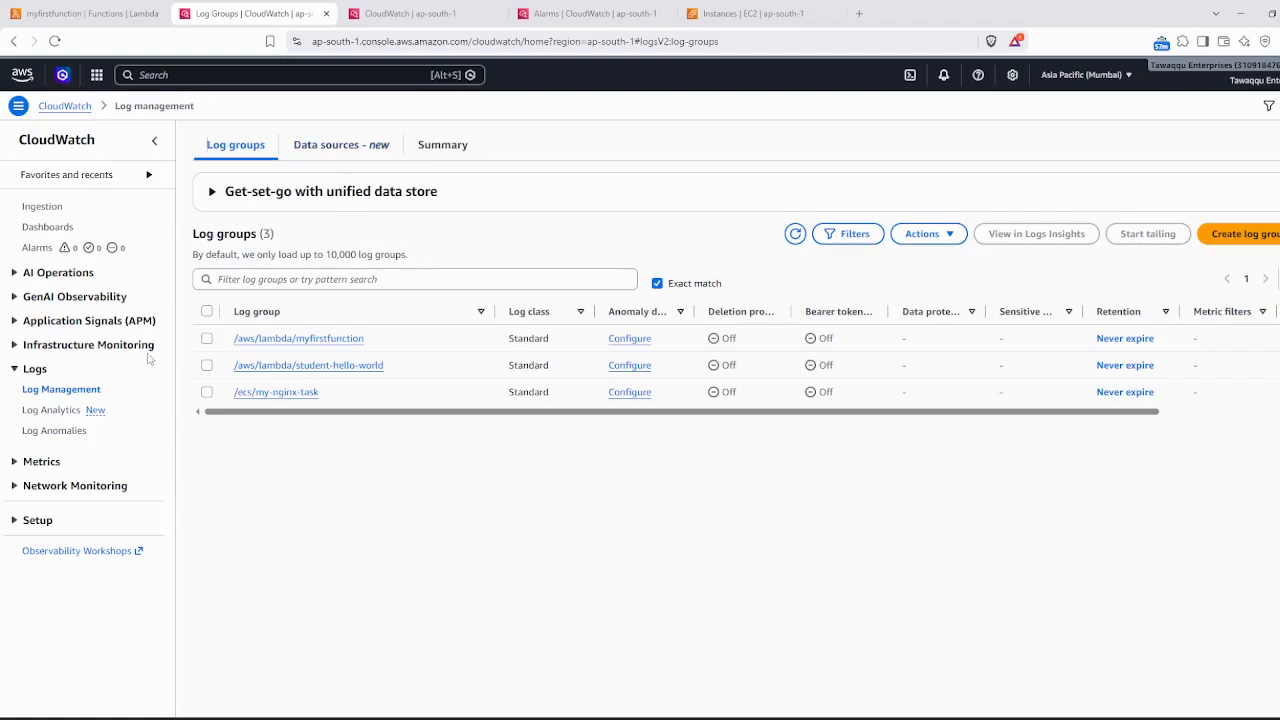
left_click(72, 393)
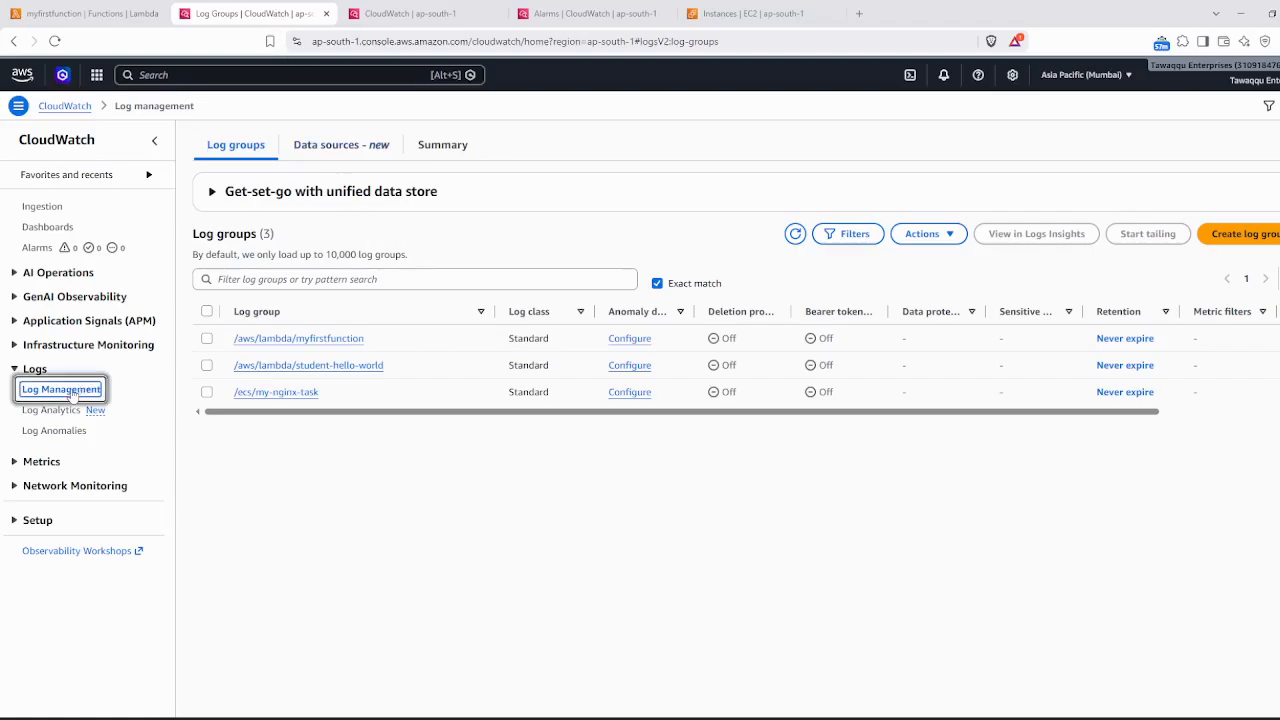
left_click(328, 340)
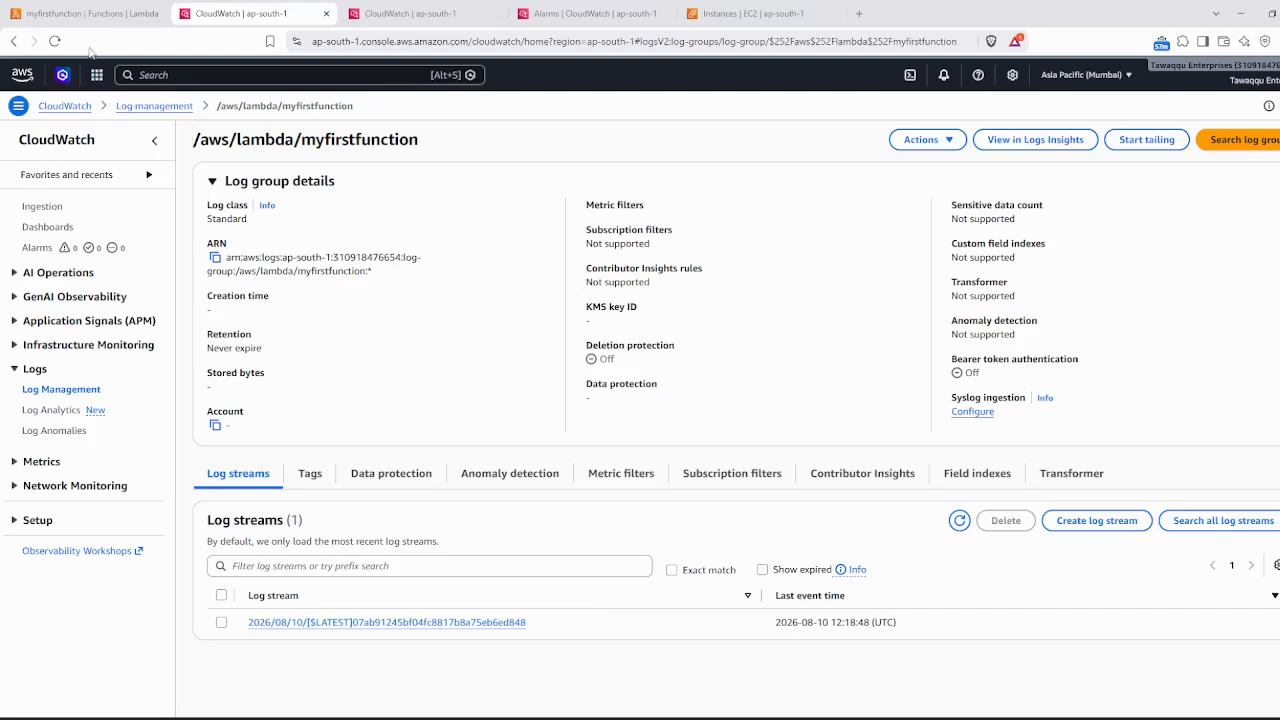
left_click(55, 41)
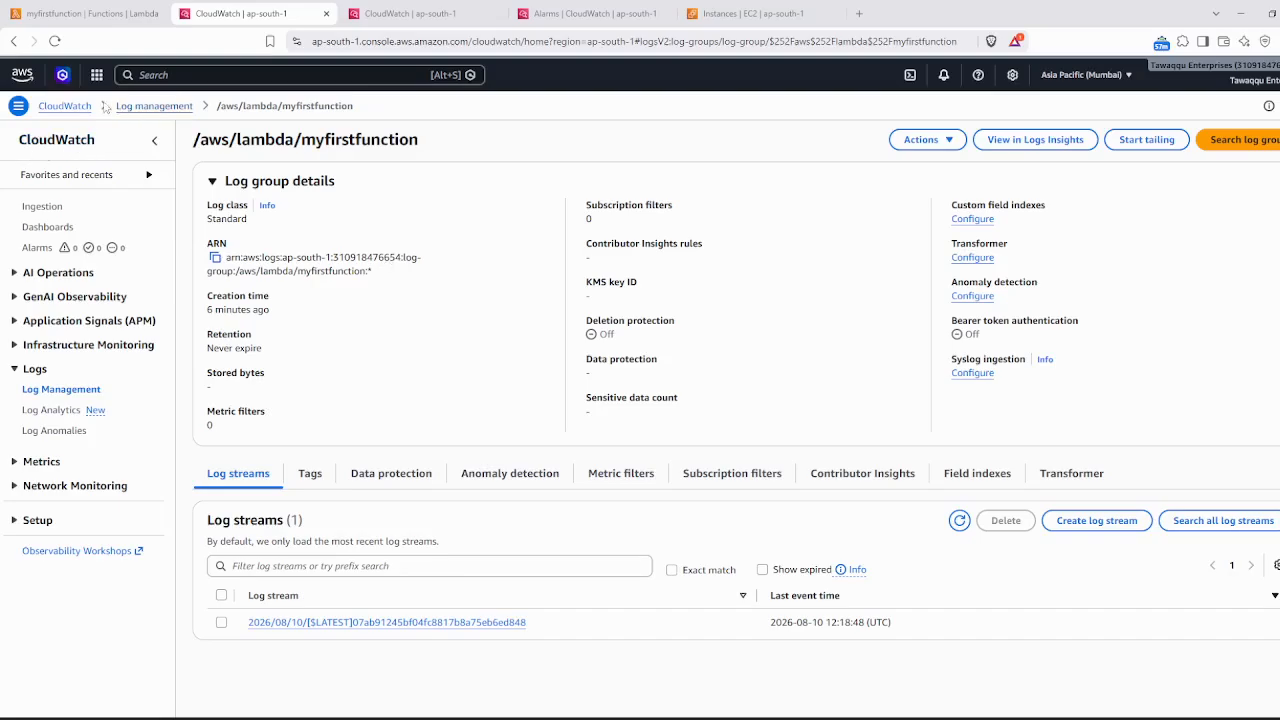
- Go back to the Lambda functions list and start a new function authored from scratch, named uploadfile
left_click(110, 14)
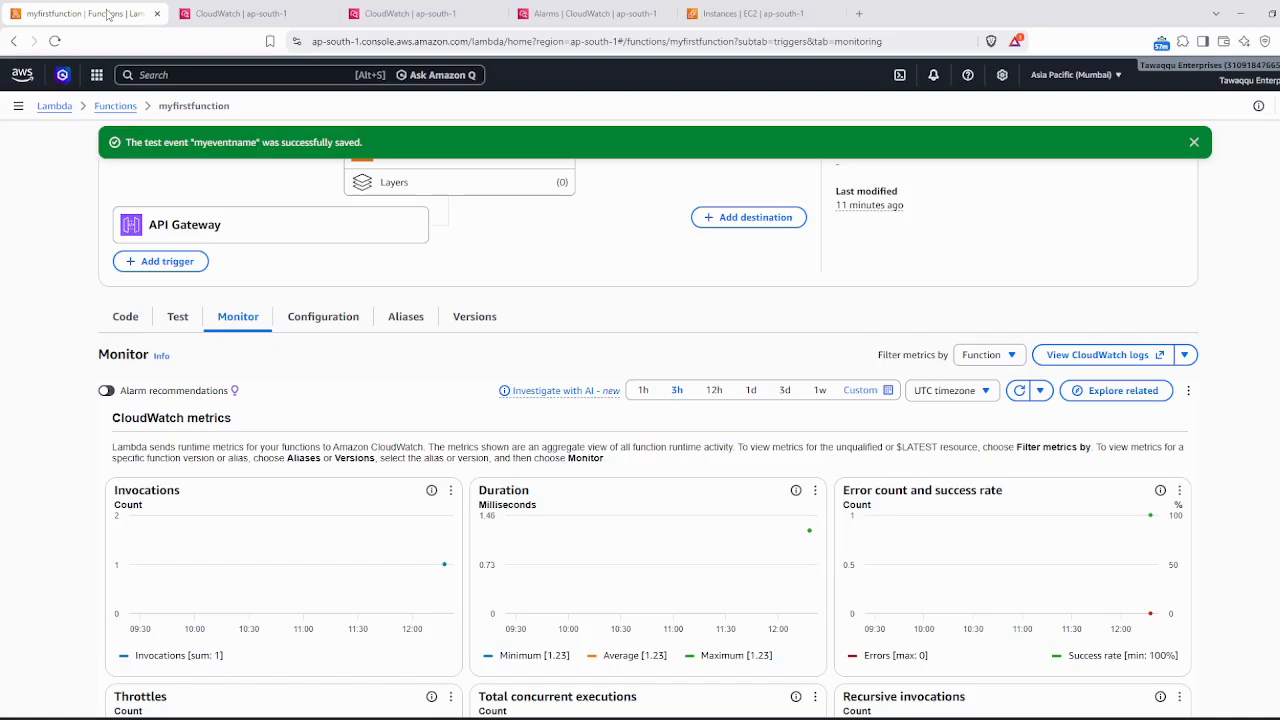
left_click(116, 107)
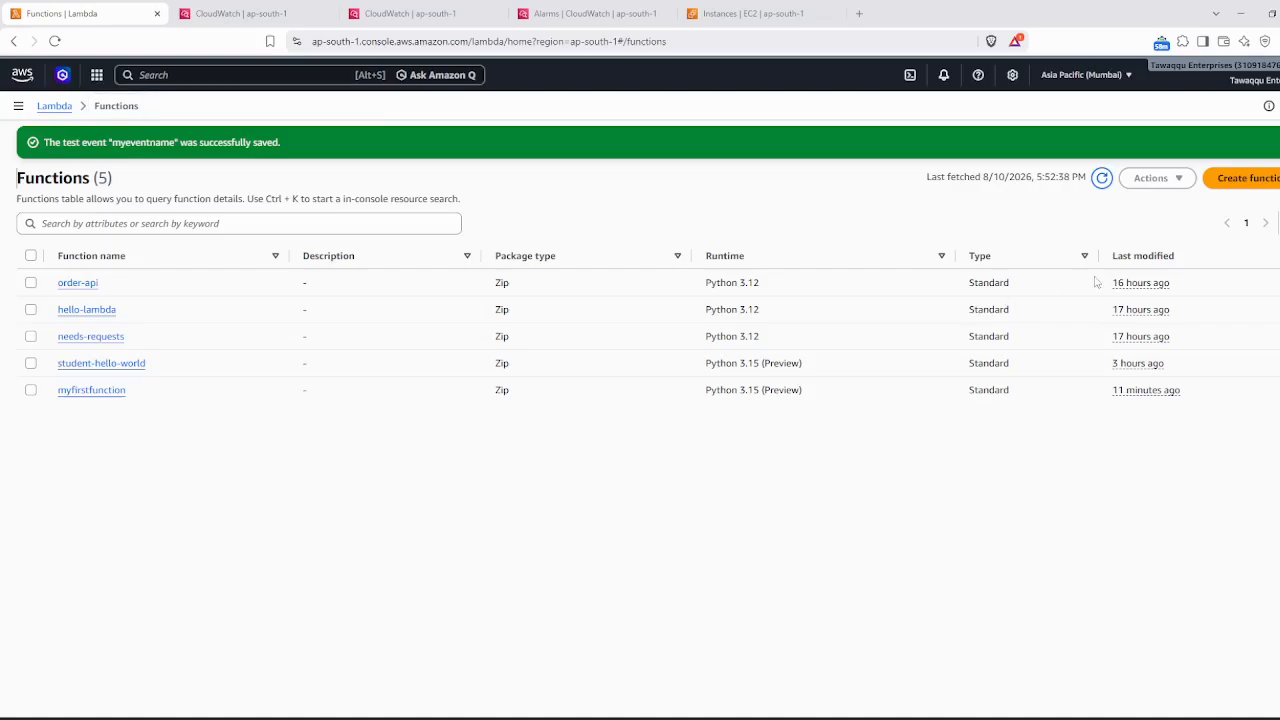
left_click(1245, 180)
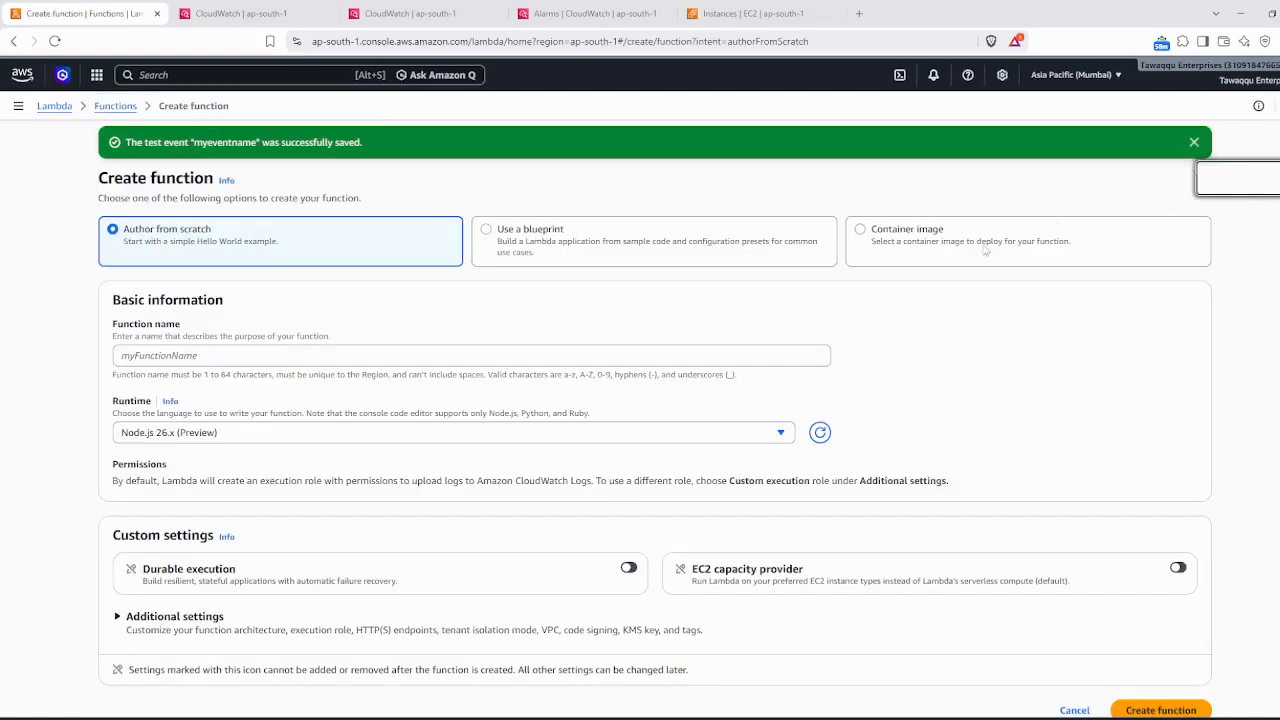
left_click(189, 355)
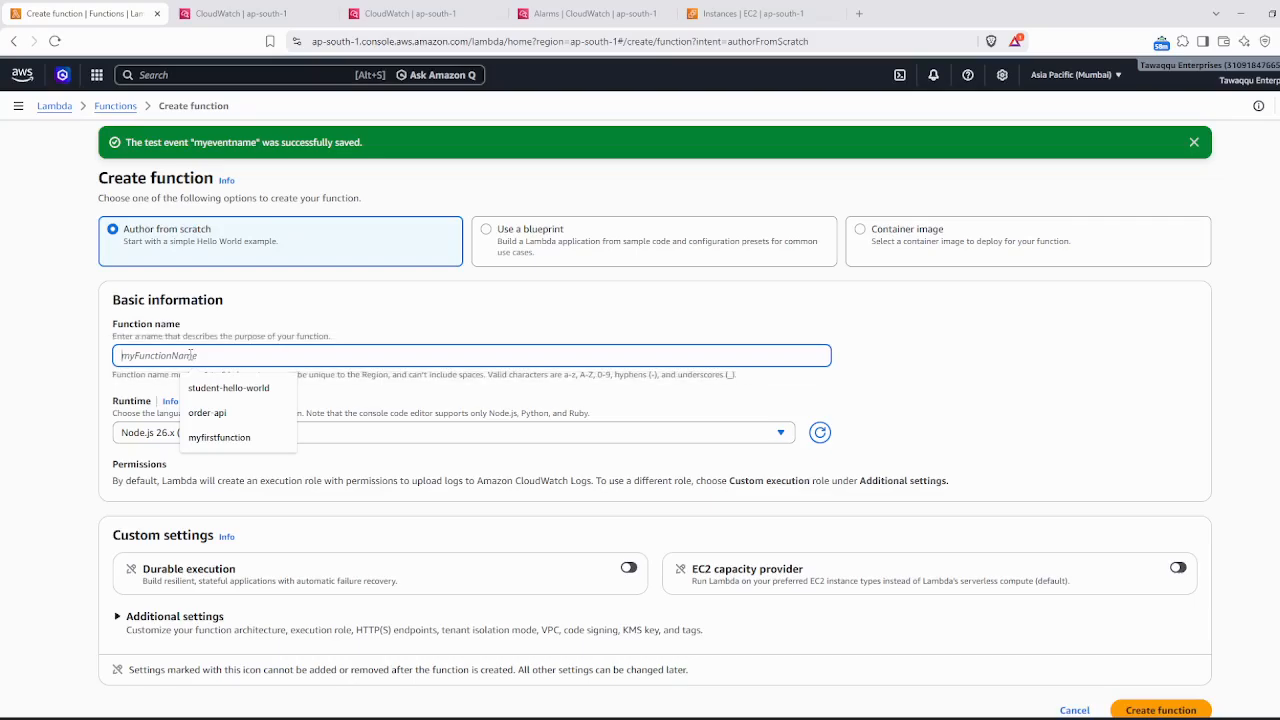
type("upload")
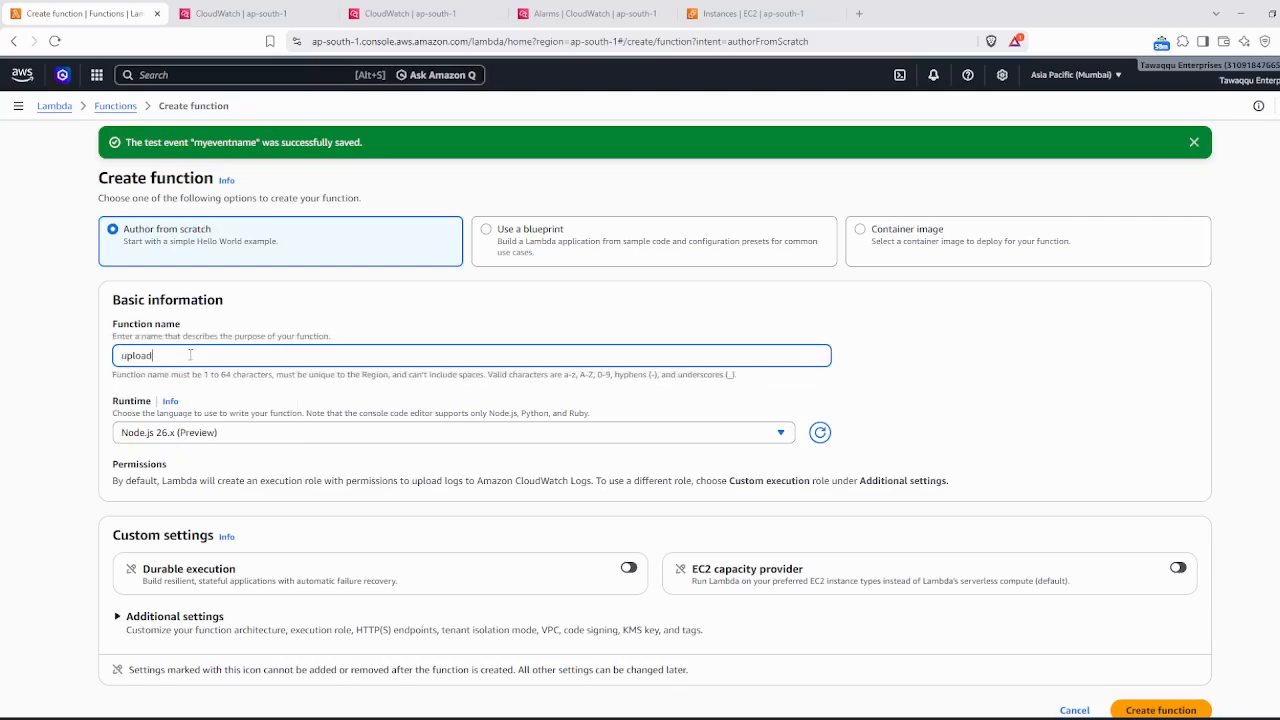
type("file")
- Set the runtime of uploadfile to Python 3.15 (Preview) and create the function
left_click(235, 438)
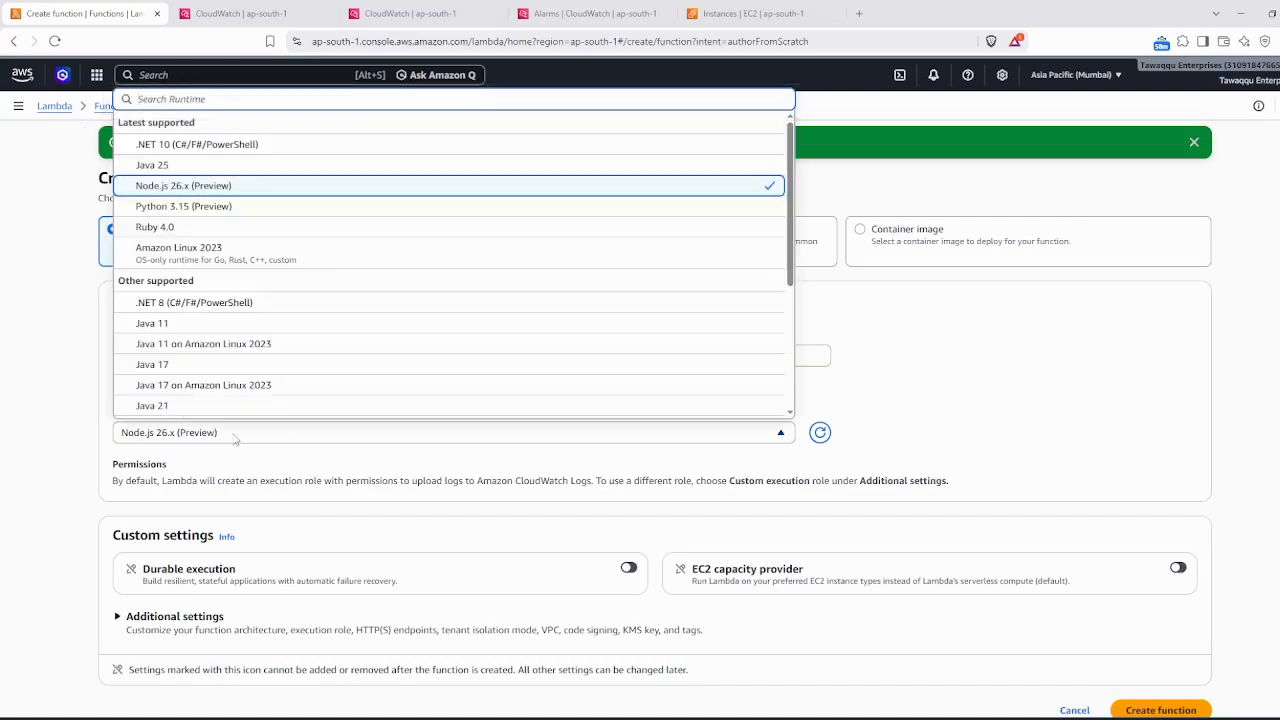
left_click(217, 210)
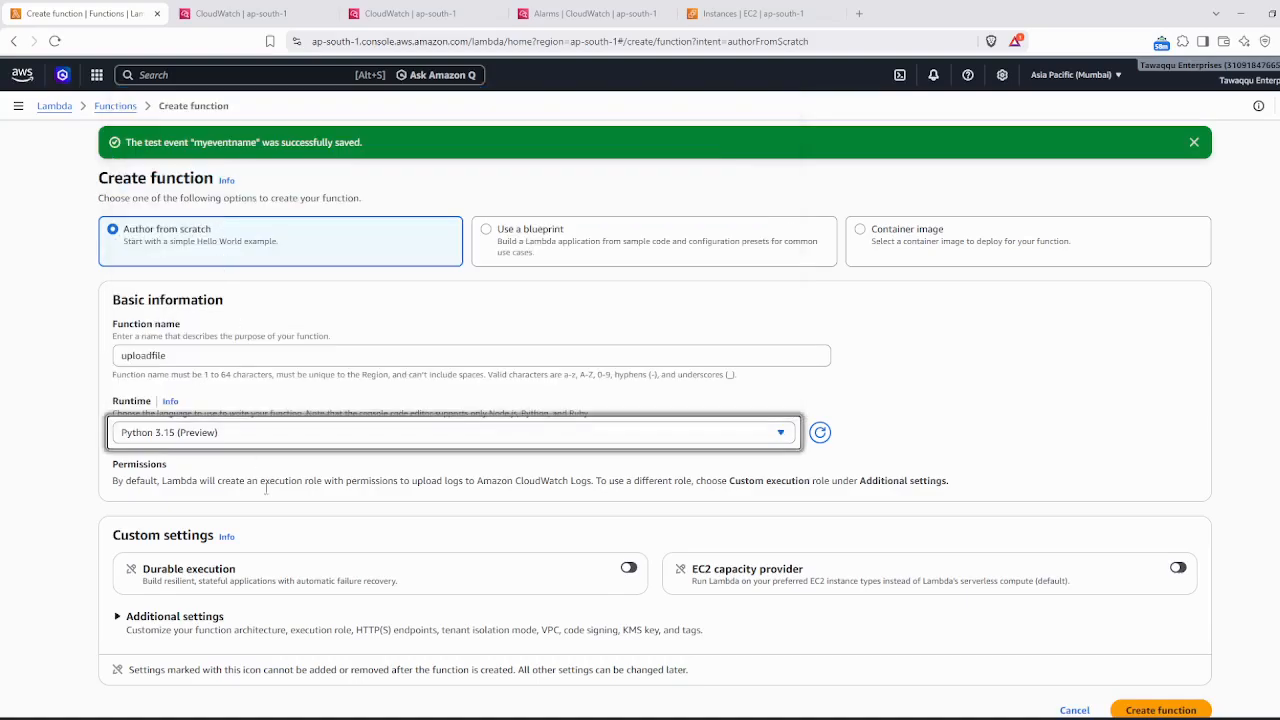
scroll(300, 567, "down", 1)
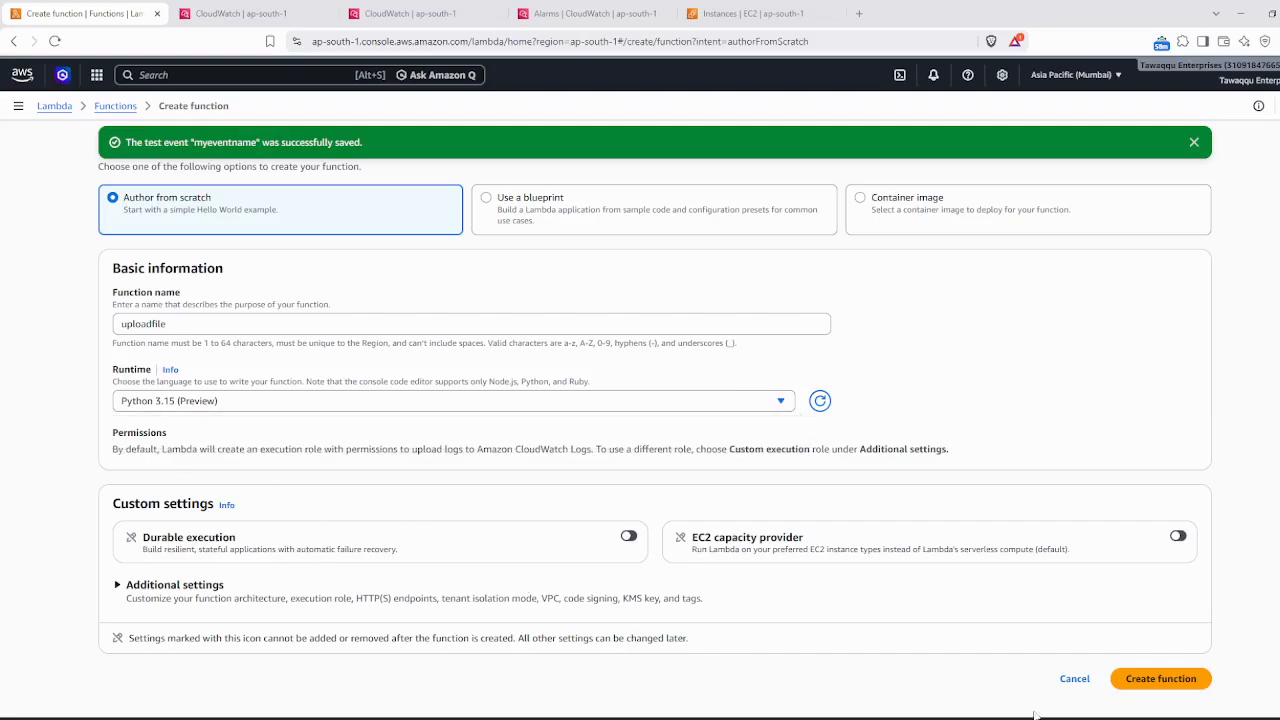
left_click(1152, 686)
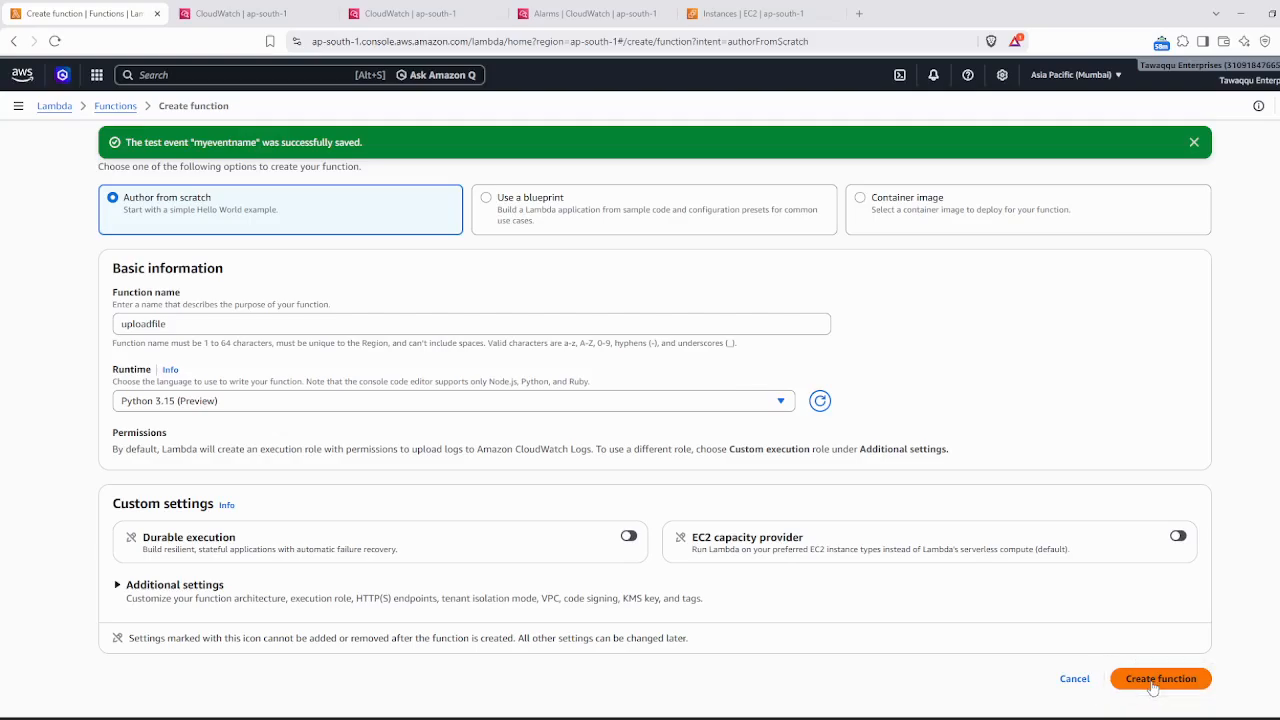
left_click(1152, 686)
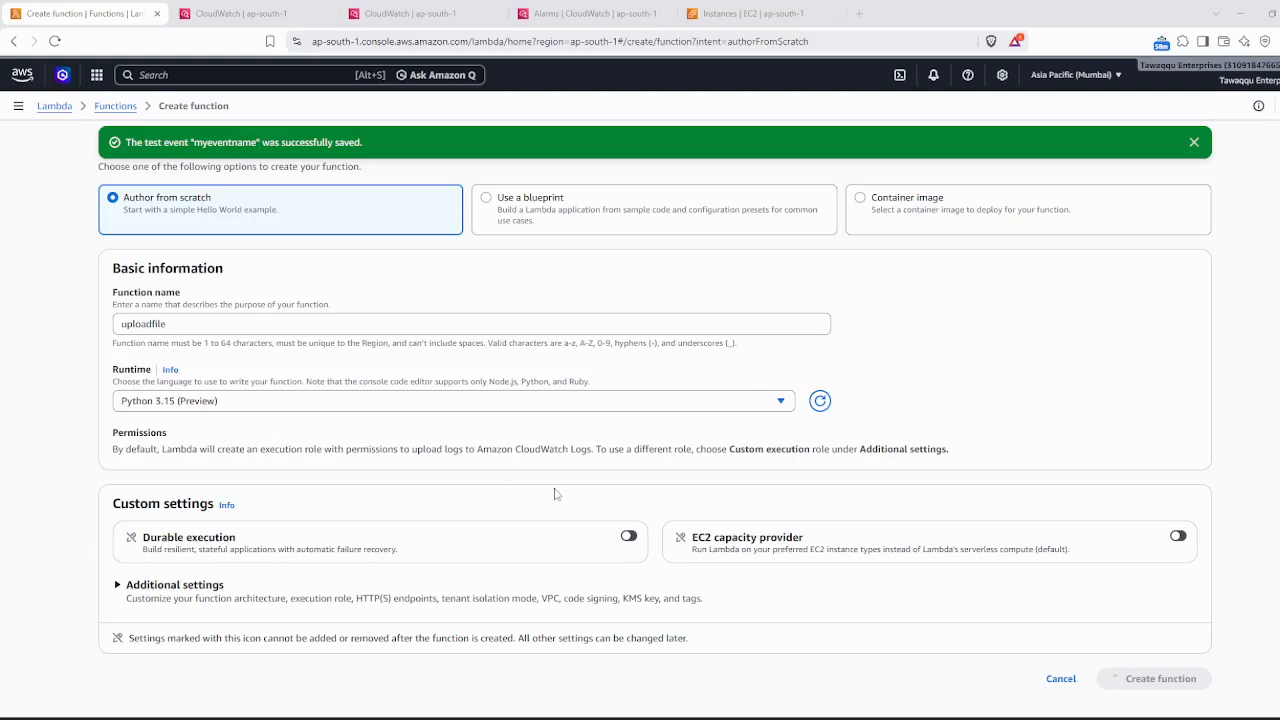
- Open the S3 service in place of the CloudWatch log group page and start a new bucket named amz3-upload-files01
left_click(249, 15)
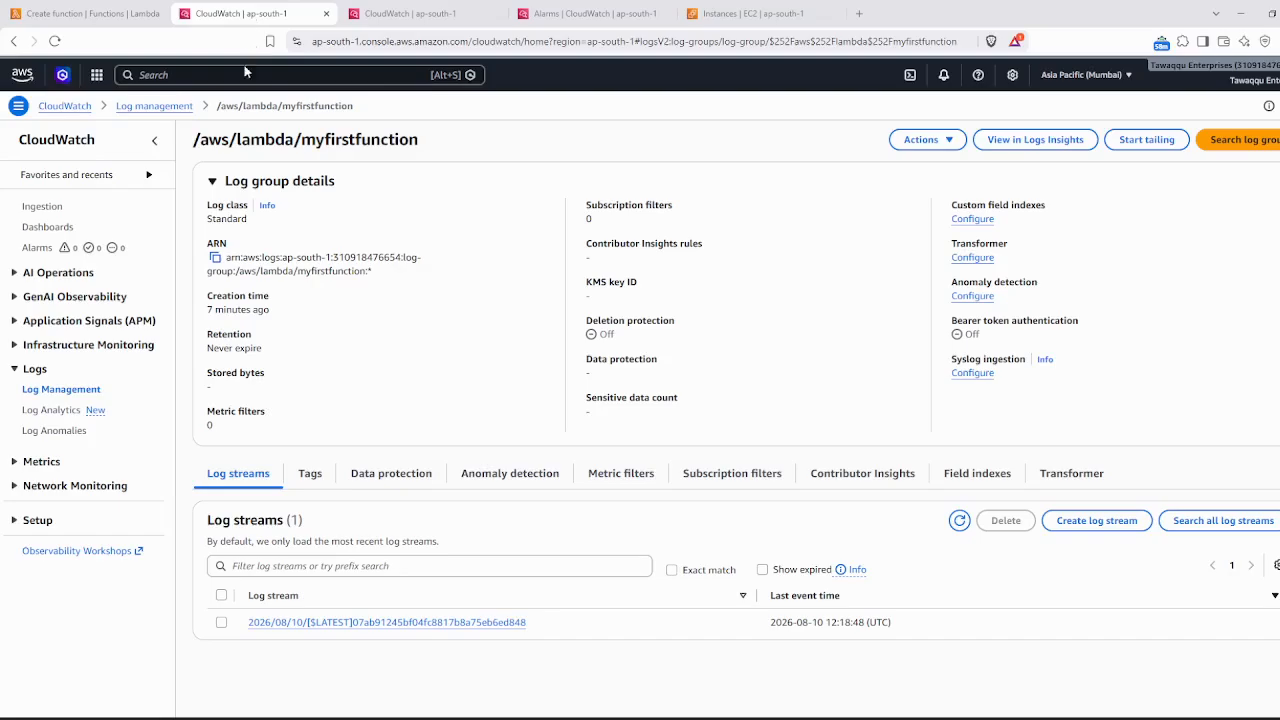
left_click(157, 75)
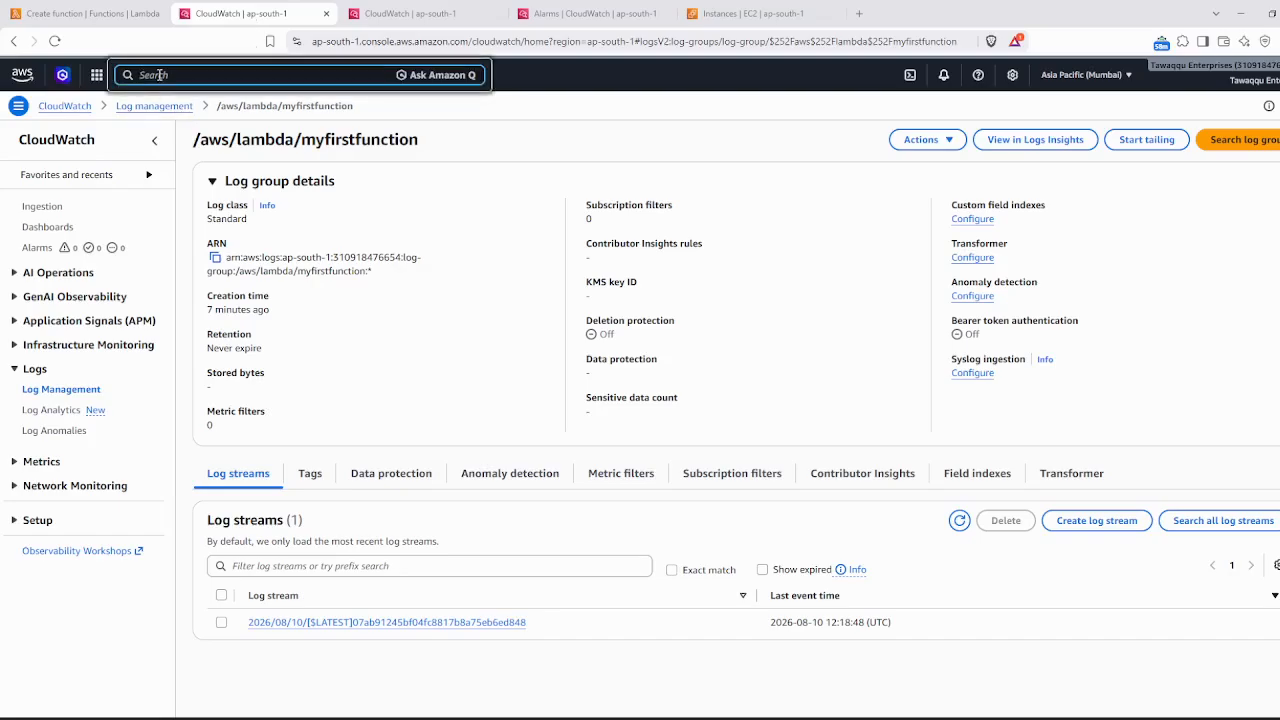
type("s3")
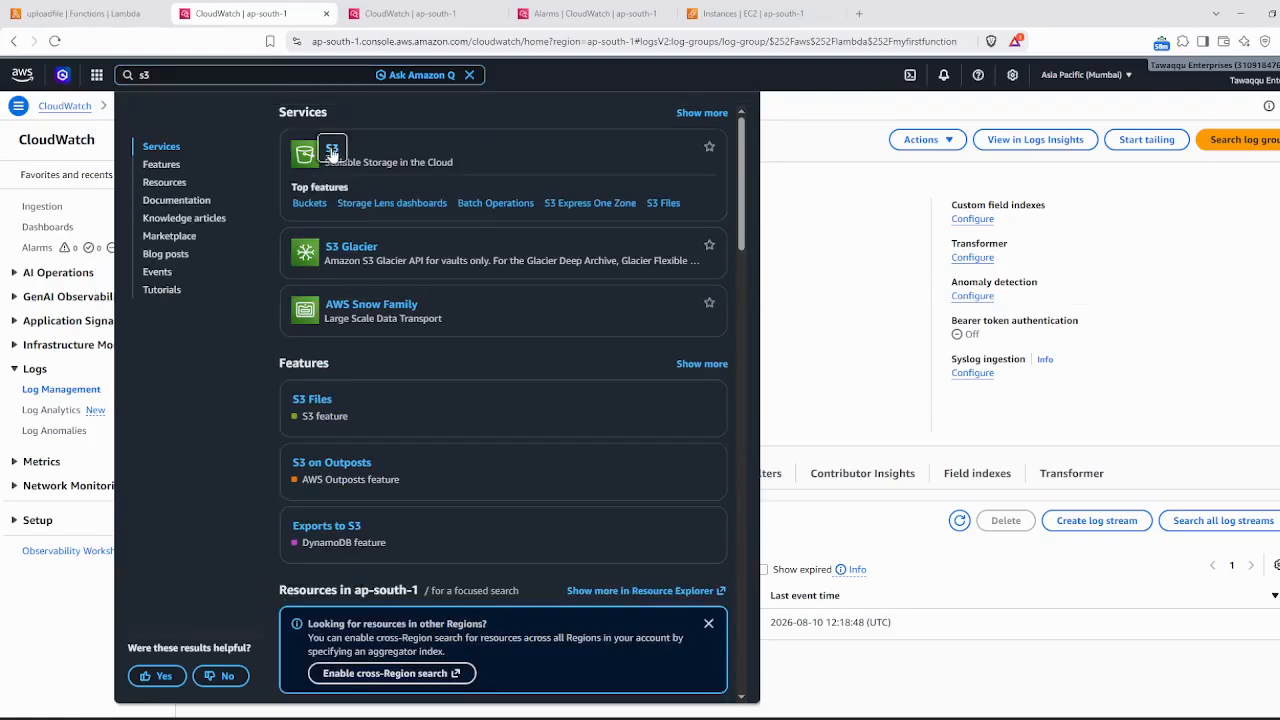
left_click(332, 150)
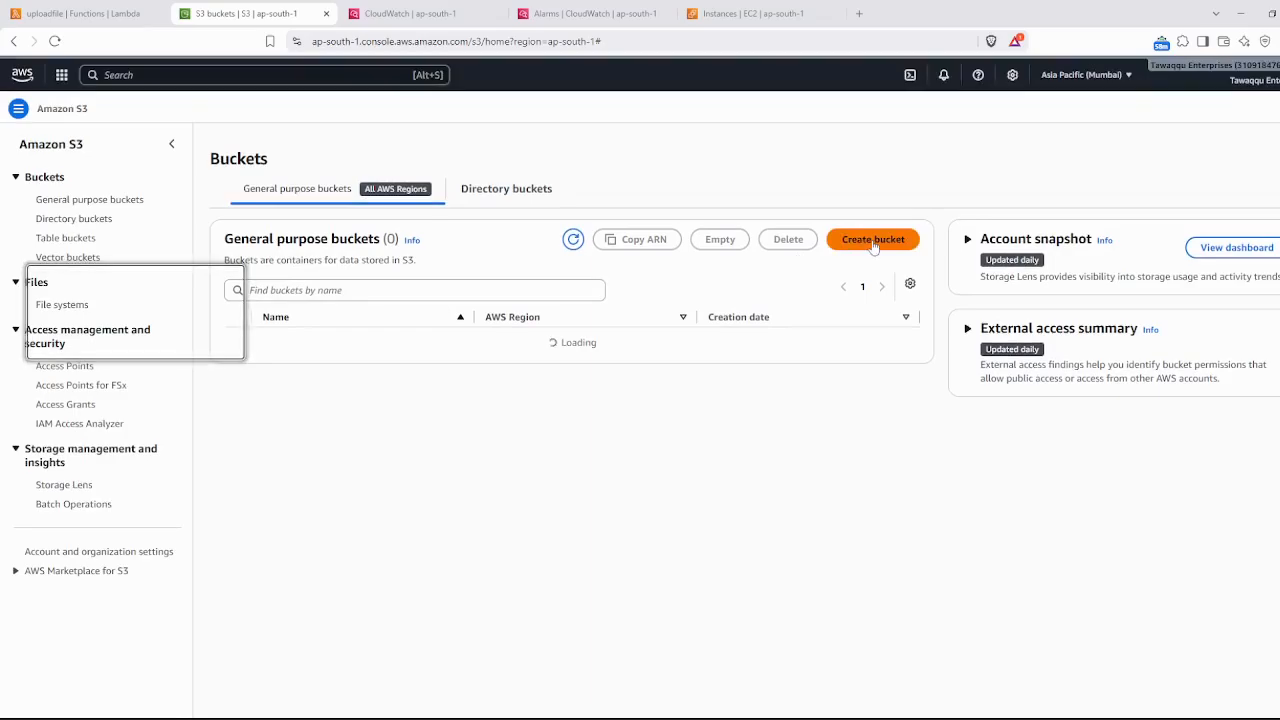
left_click(873, 243)
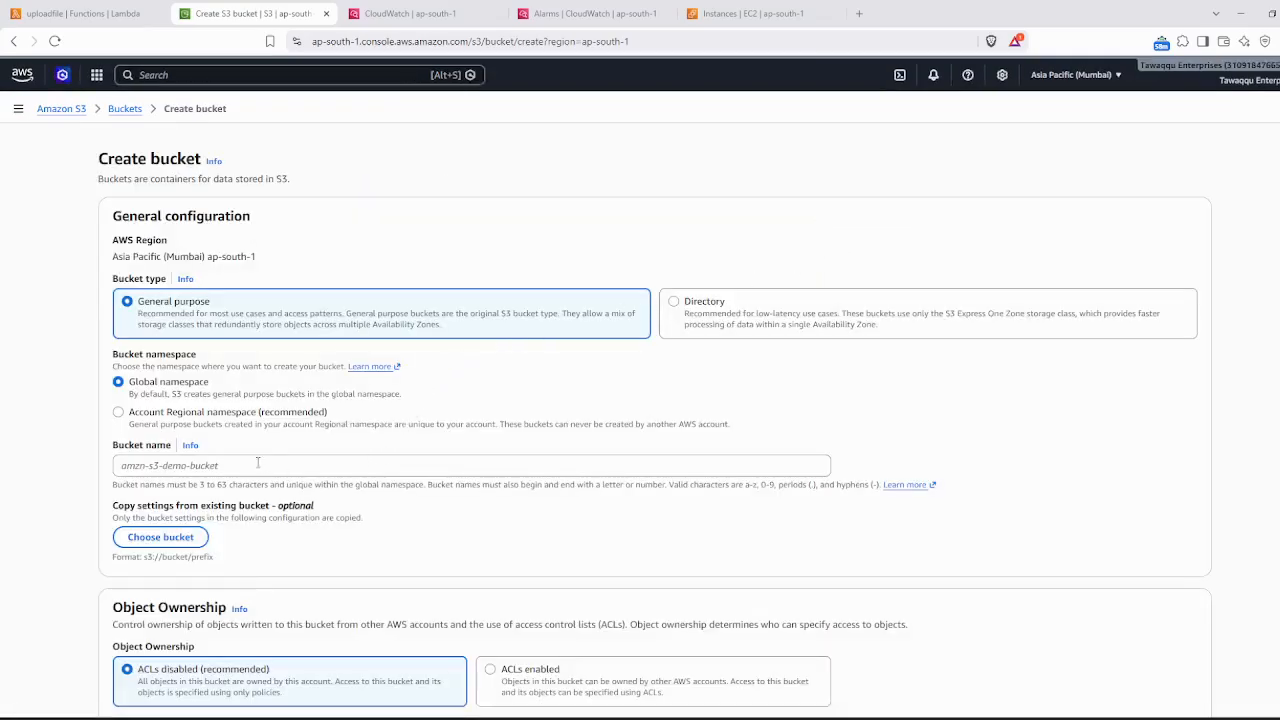
left_click(250, 463)
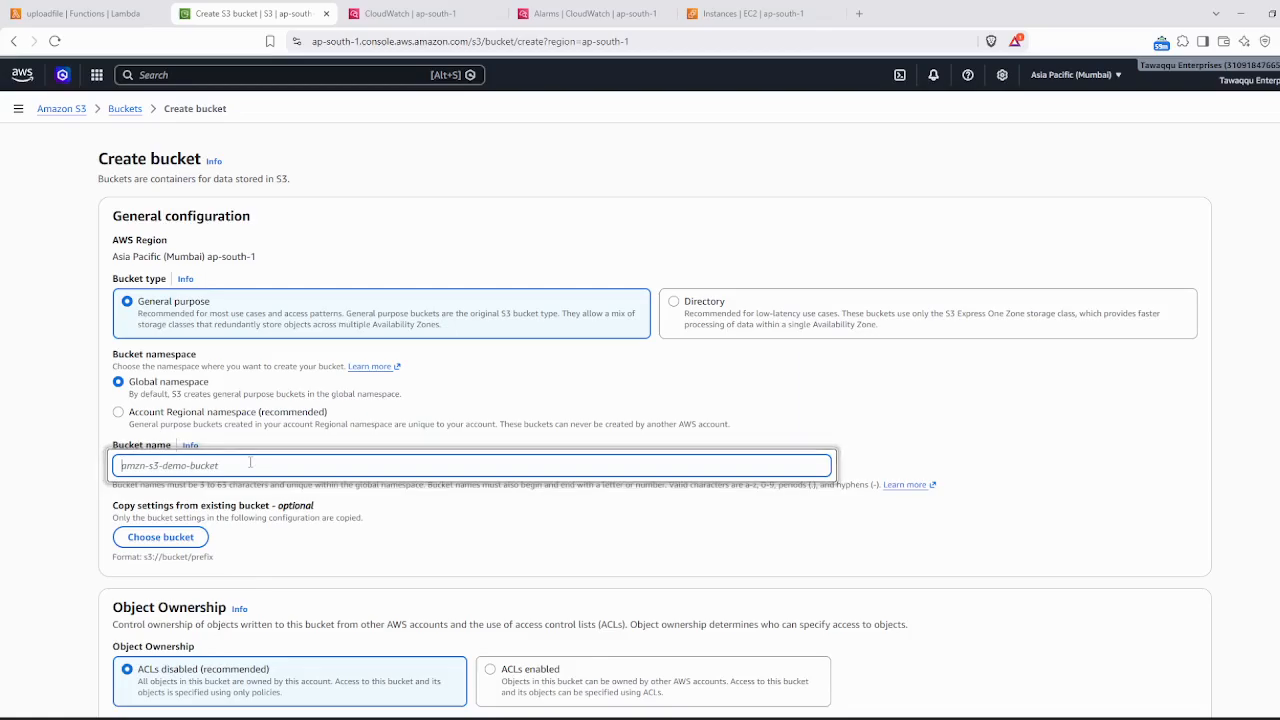
type("amz")
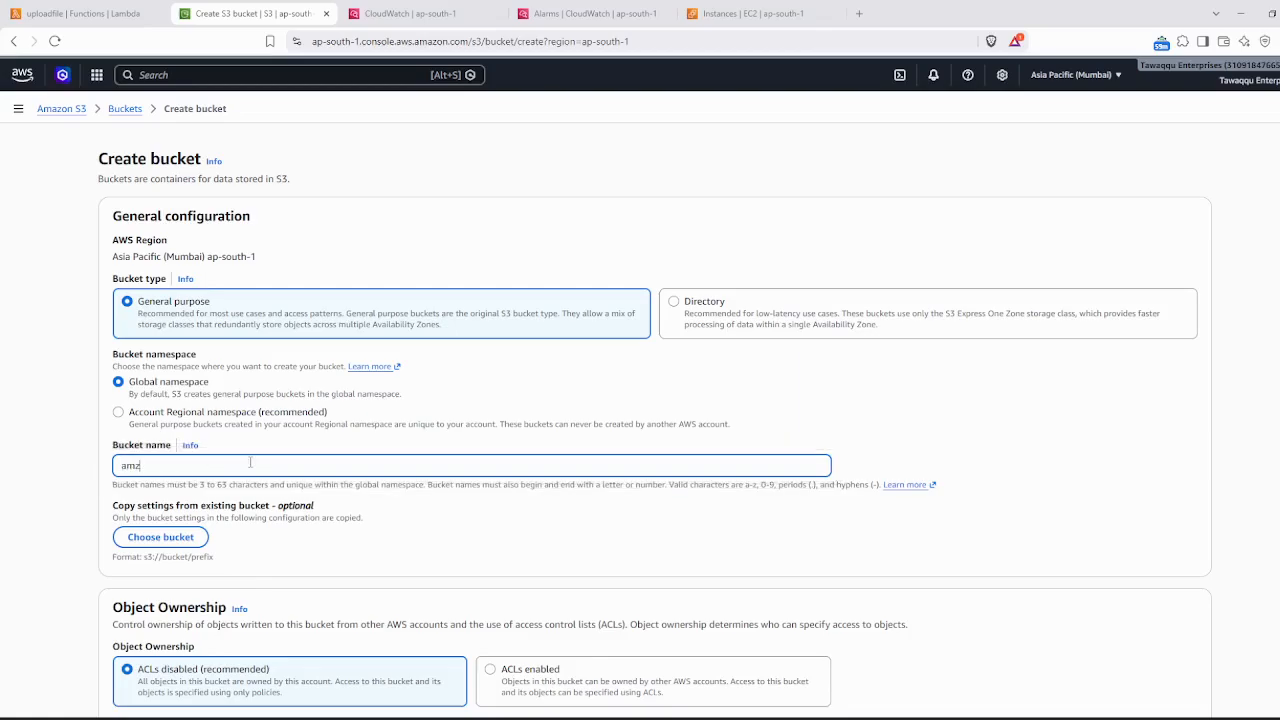
type("3-upload-files01")
- Enable versioning for the new bucket, keep the other default settings and create the bucket
scroll(352, 523, "down", 2)
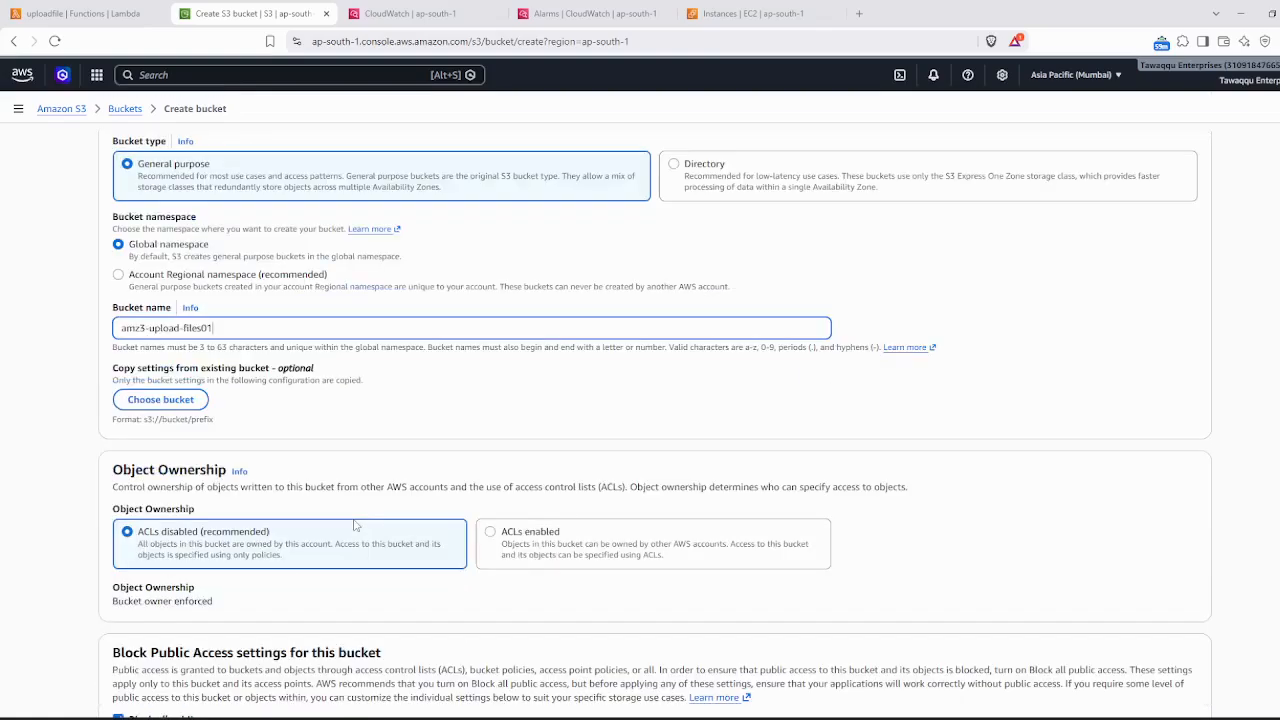
scroll(354, 525, "down", 3)
scroll(354, 525, "down", 4)
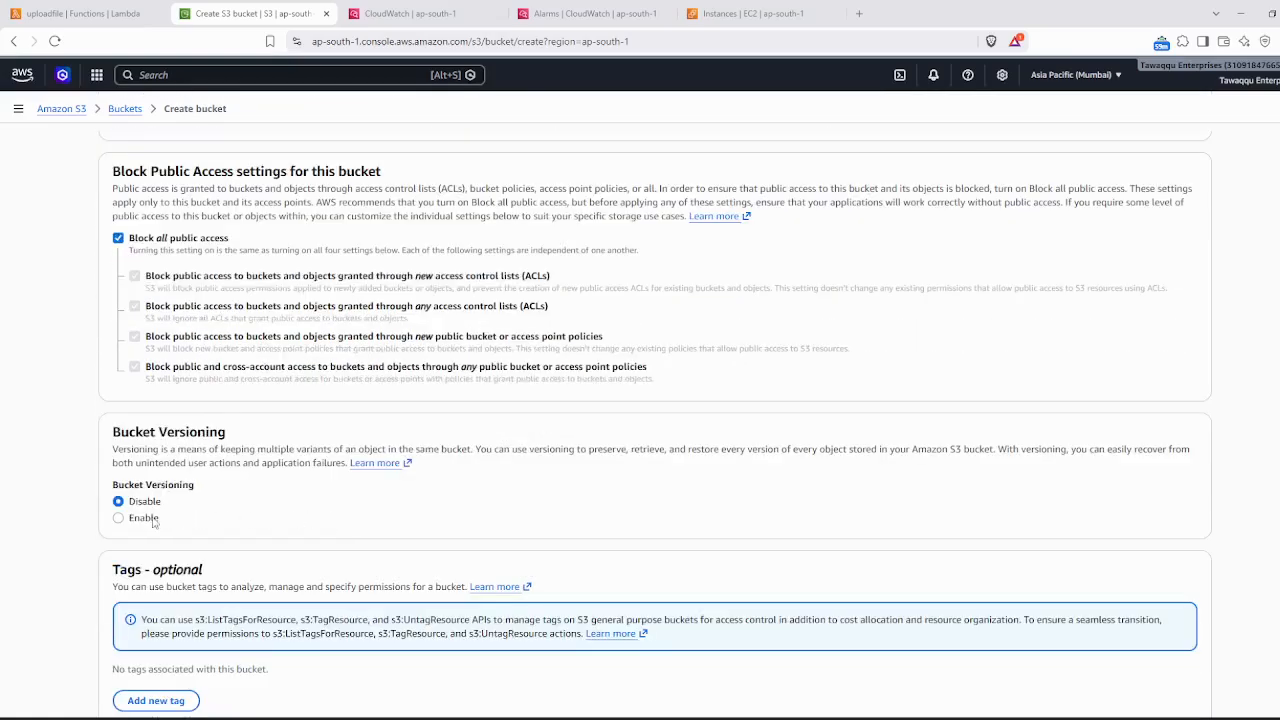
left_click(150, 518)
scroll(260, 519, "down", 2)
scroll(260, 519, "down", 1)
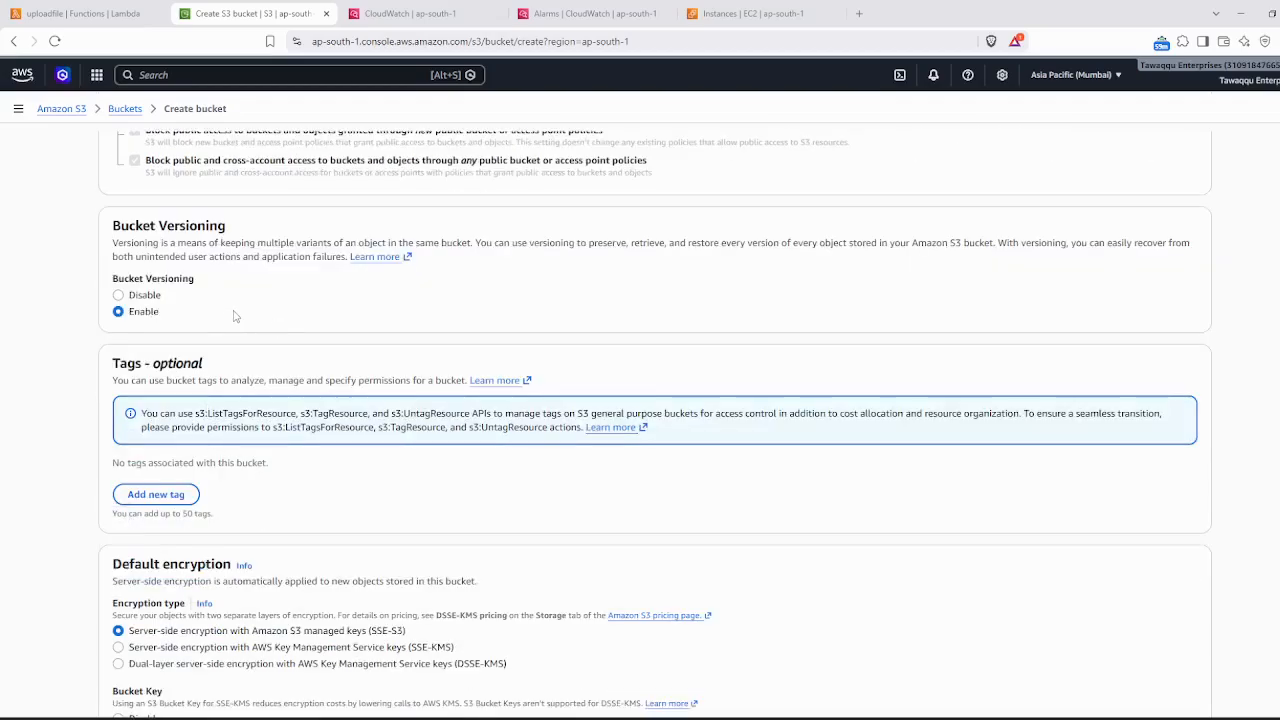
scroll(236, 316, "down", 1)
scroll(386, 444, "down", 1)
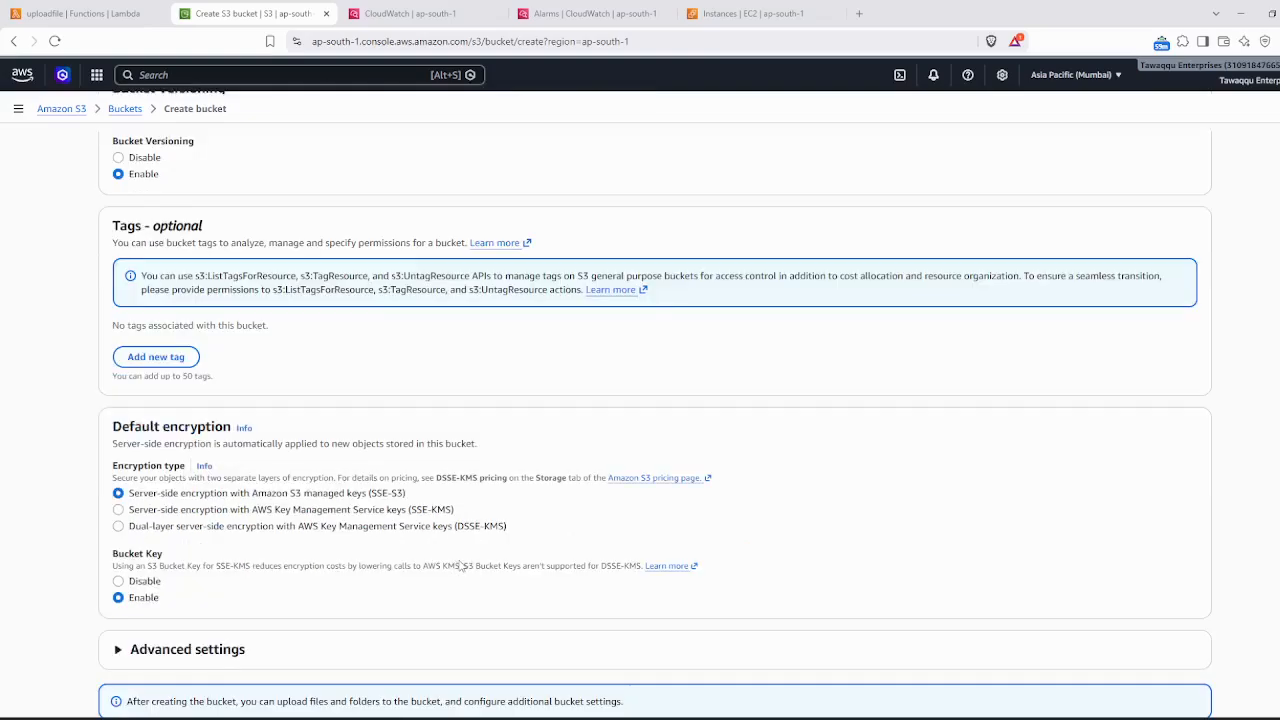
scroll(460, 566, "down", 1)
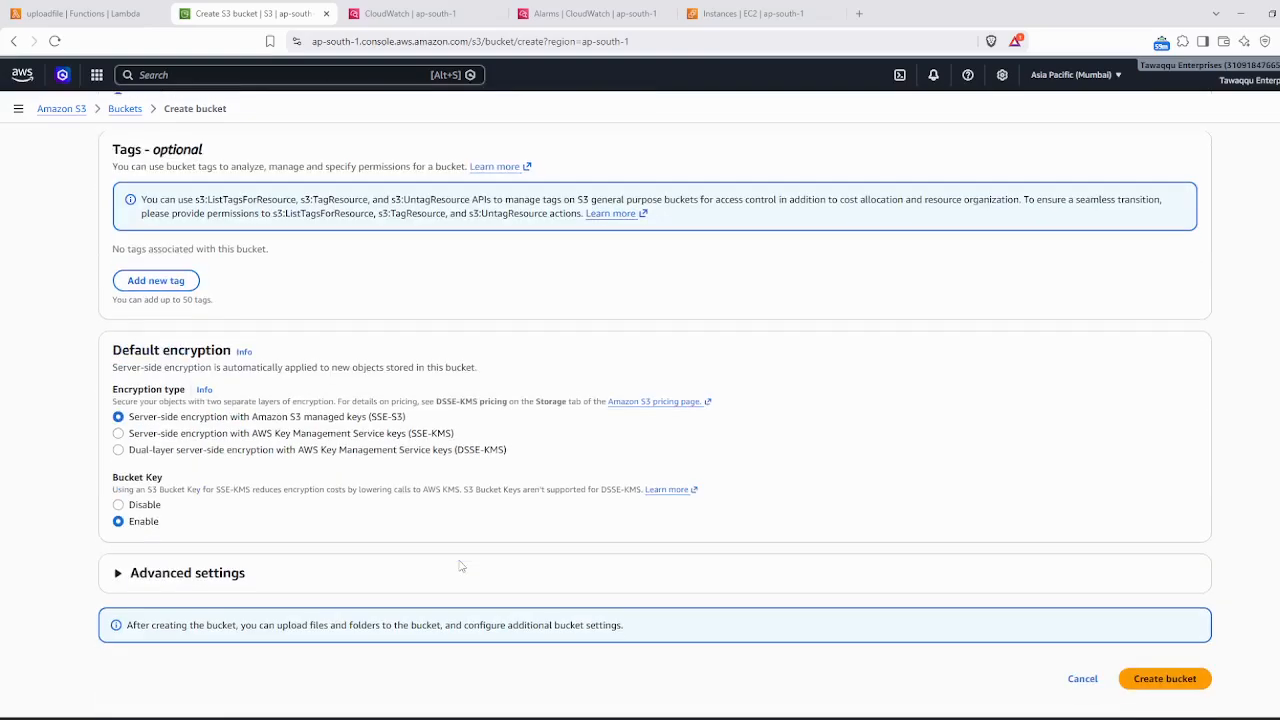
left_click(1165, 680)
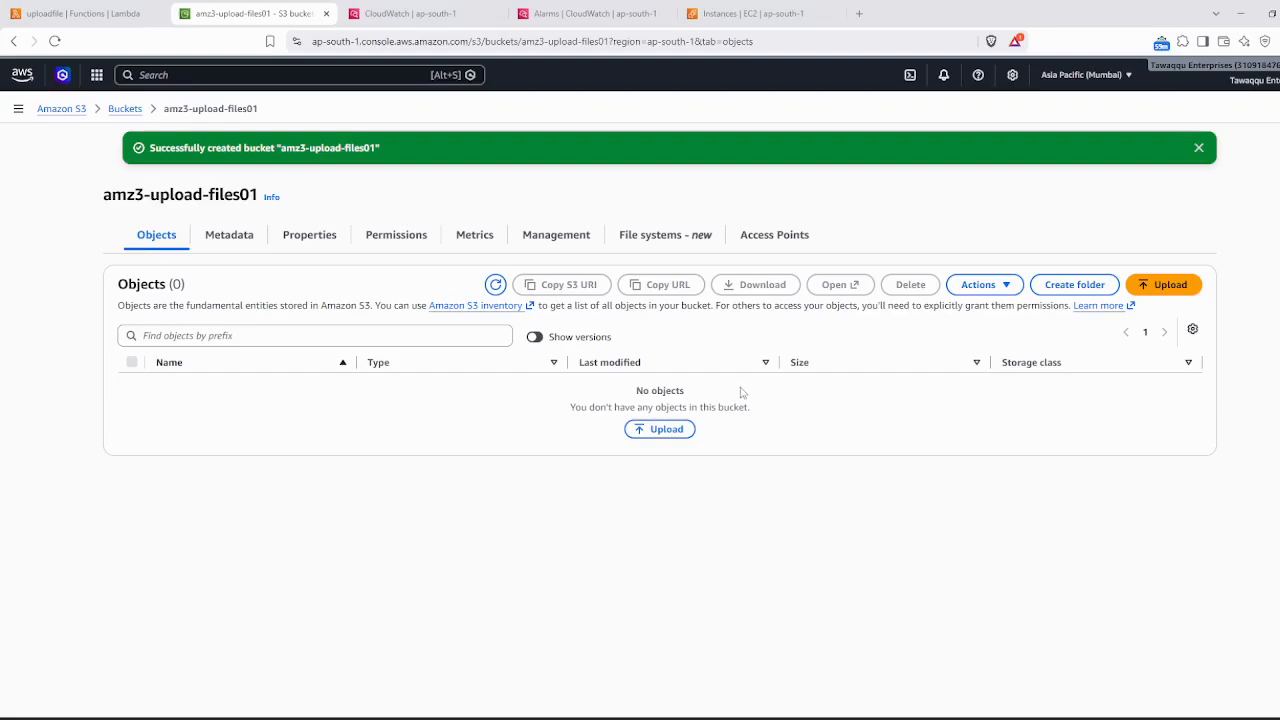
- Open the properties of bucket amz3-upload-files01 and start creating an event notification
left_click(302, 241)
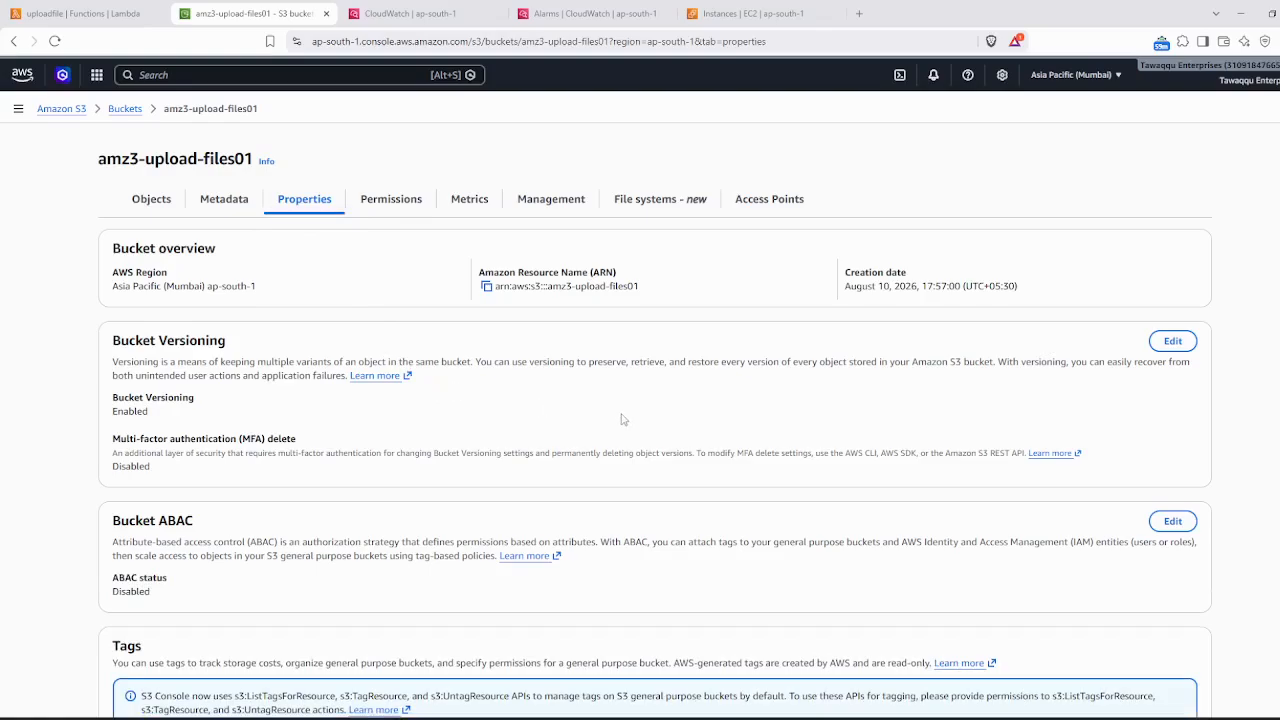
scroll(555, 418, "down", 1)
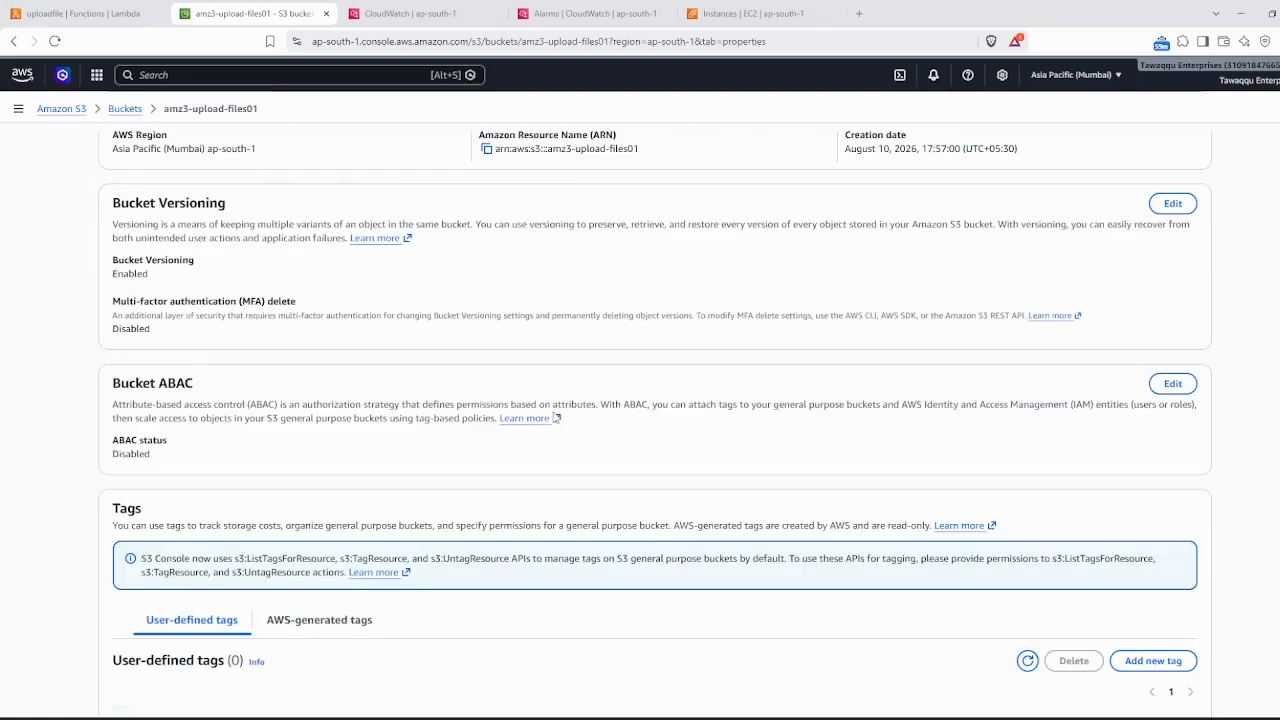
scroll(555, 418, "down", 1)
scroll(607, 417, "down", 3)
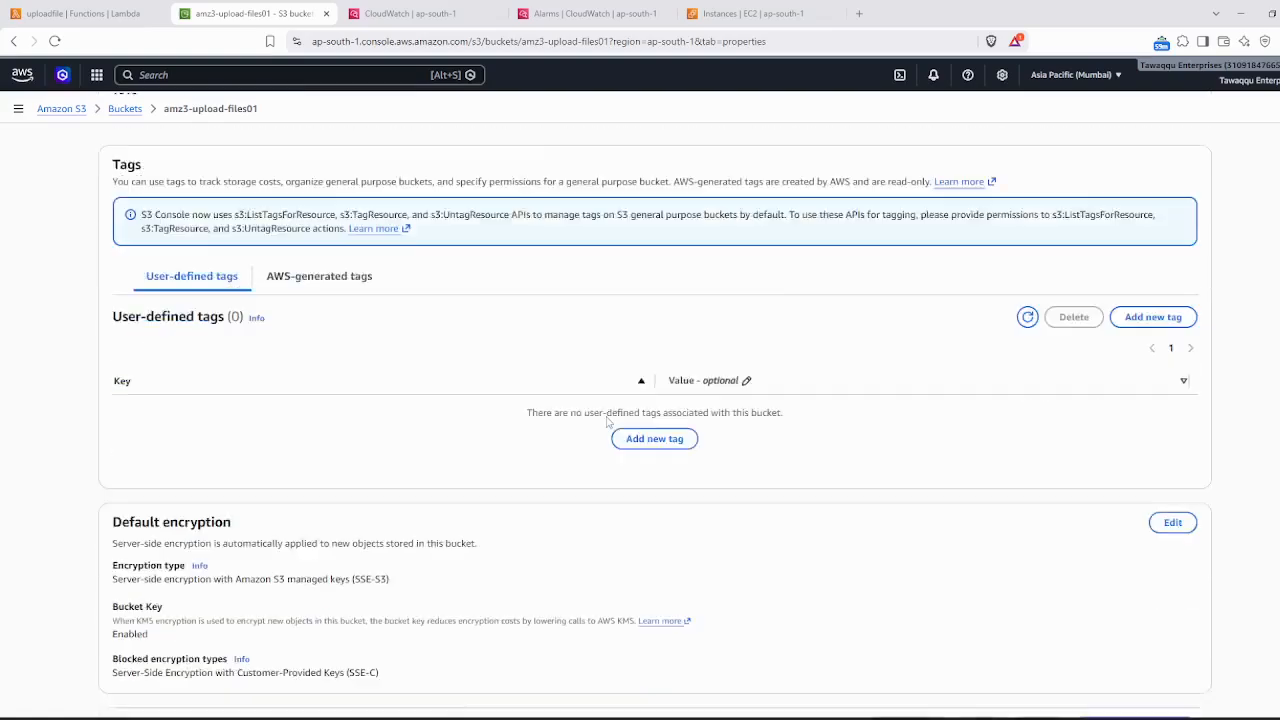
scroll(607, 422, "down", 2)
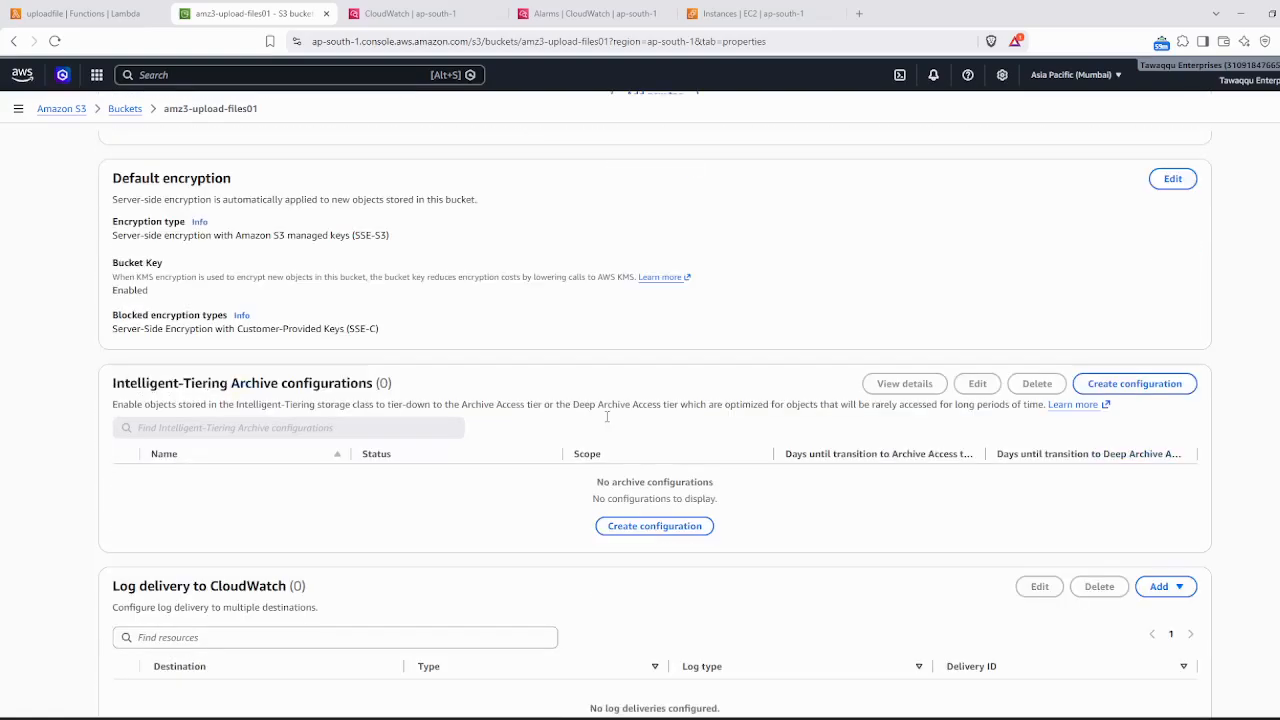
scroll(607, 422, "down", 1)
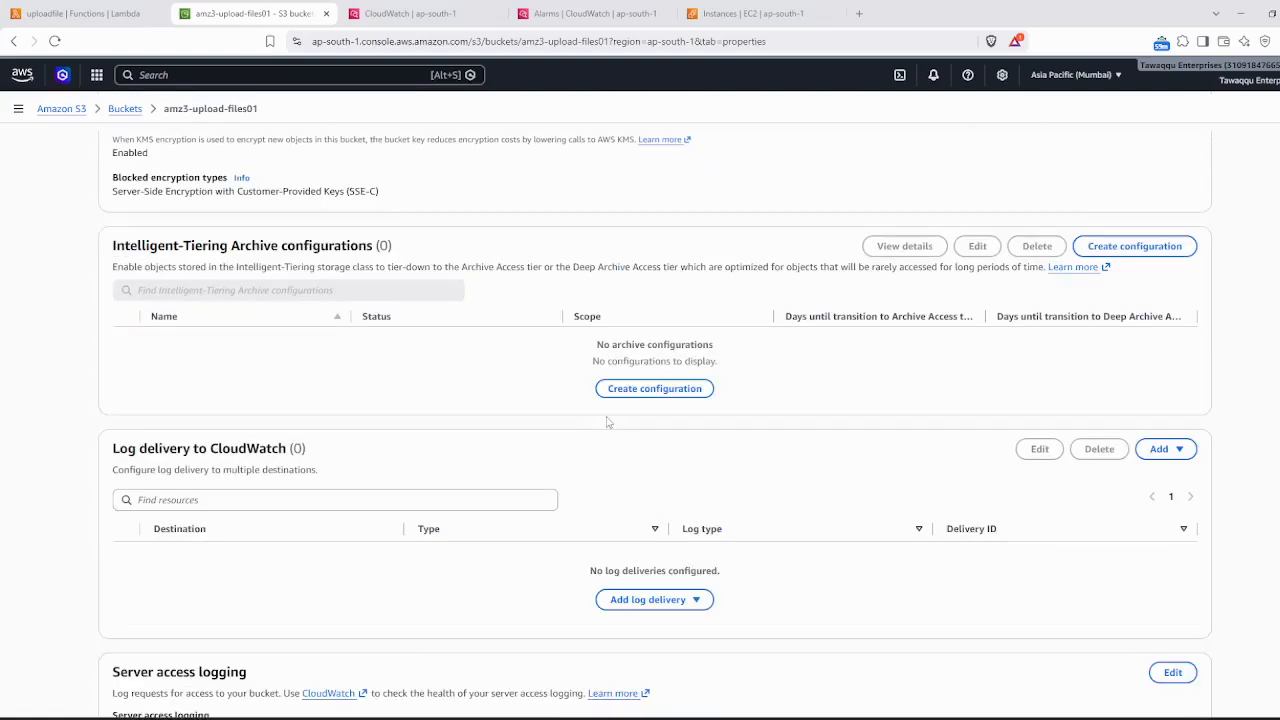
scroll(607, 422, "down", 3)
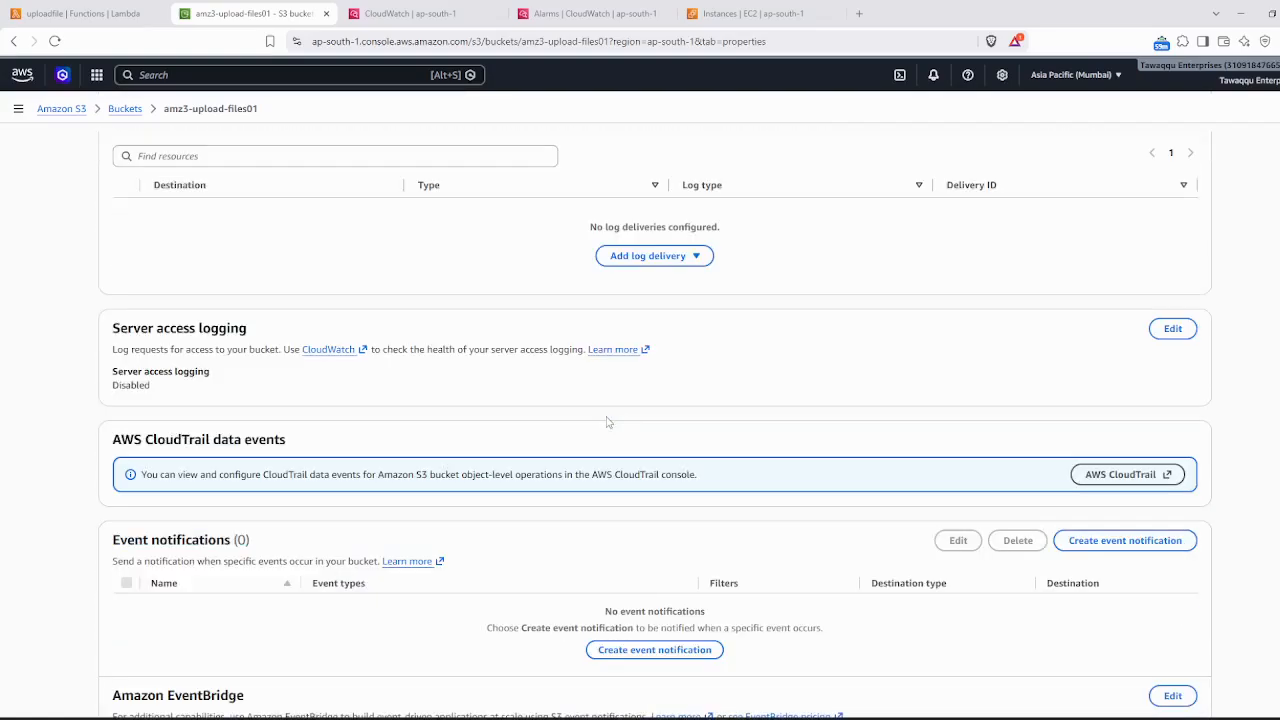
scroll(607, 422, "down", 1)
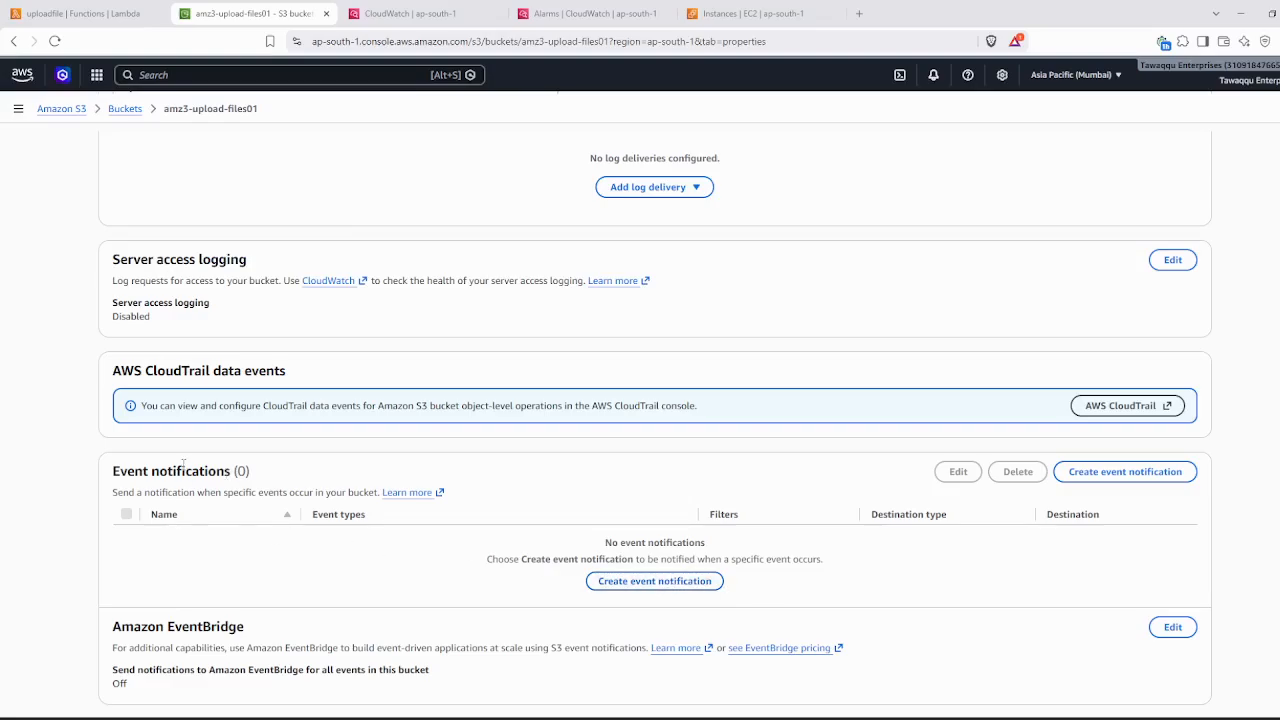
left_click(657, 589)
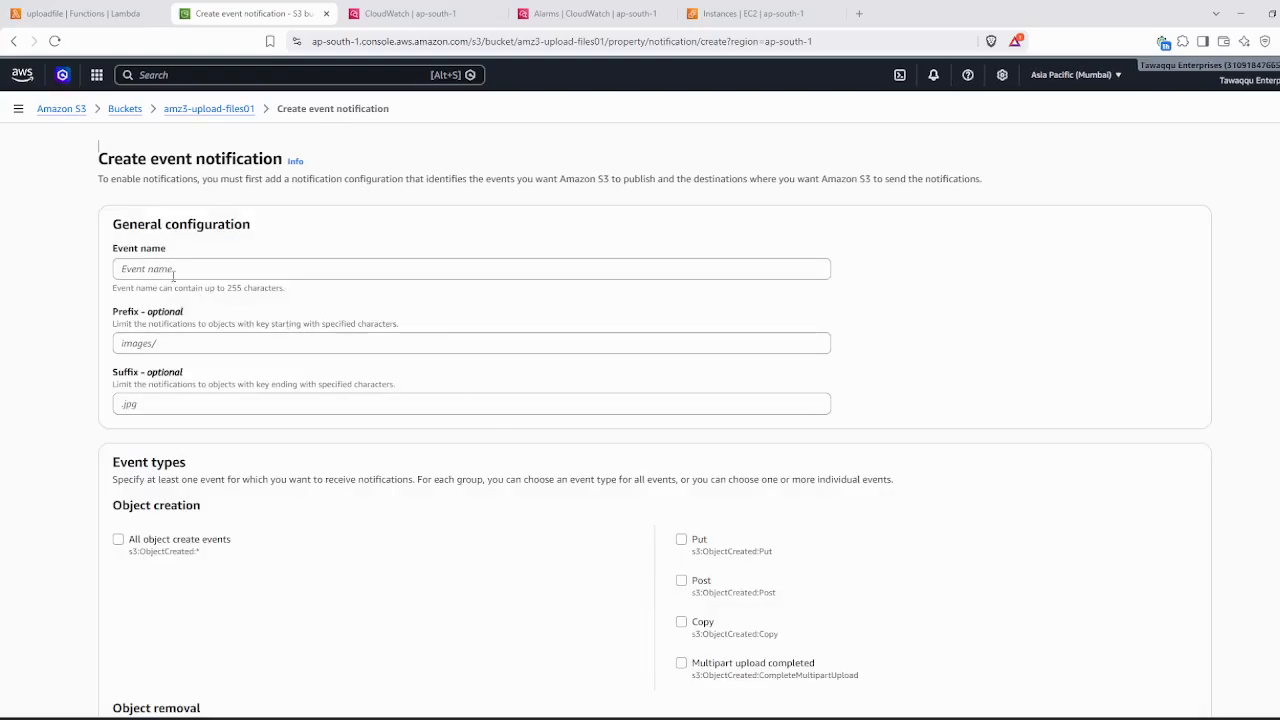
- Name the event notification uploadfile and include all object create events
left_click(172, 272)
type("u")
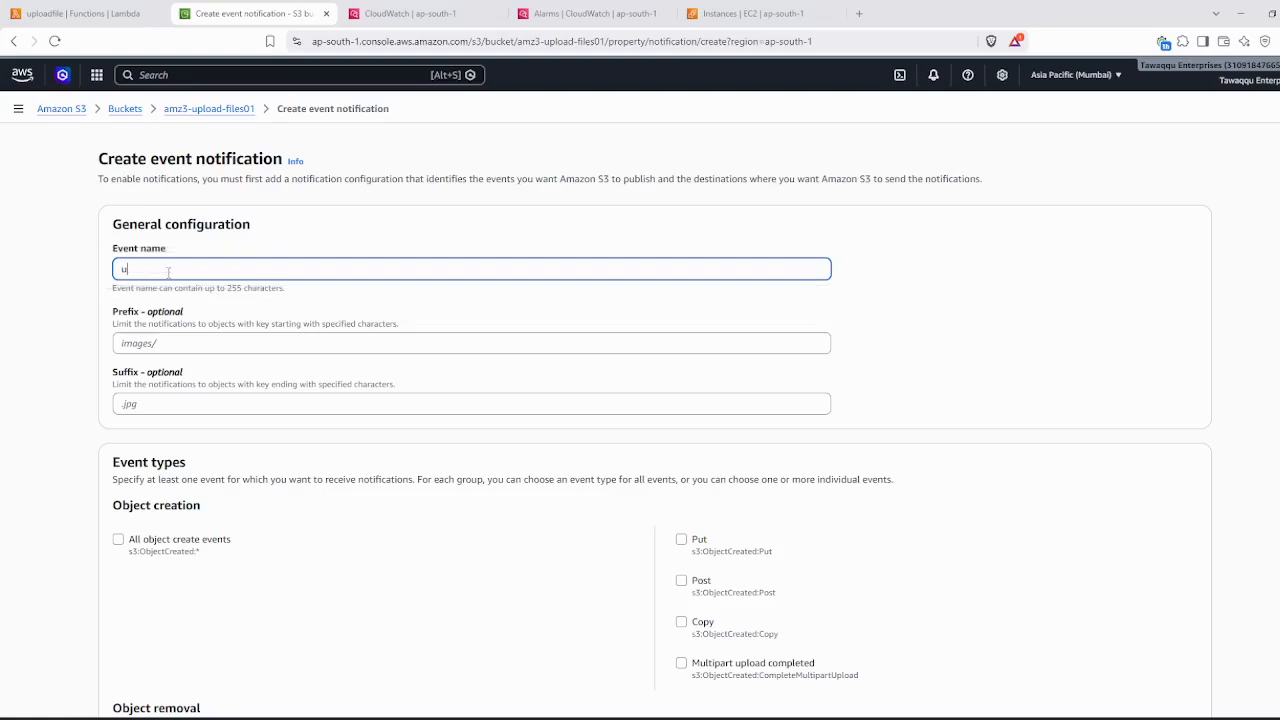
type("ploadfile")
left_click(118, 541)
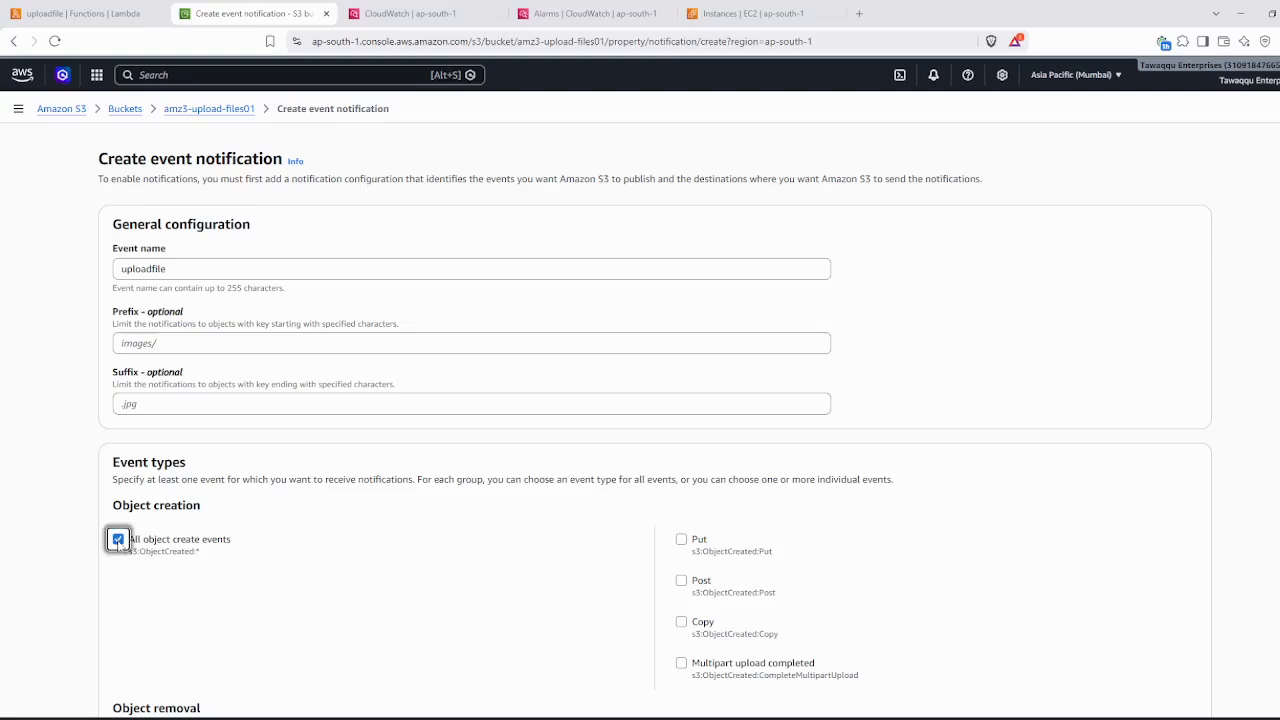
- Look through the available event types and include all object removal events and all restore object events
scroll(340, 556, "down", 2)
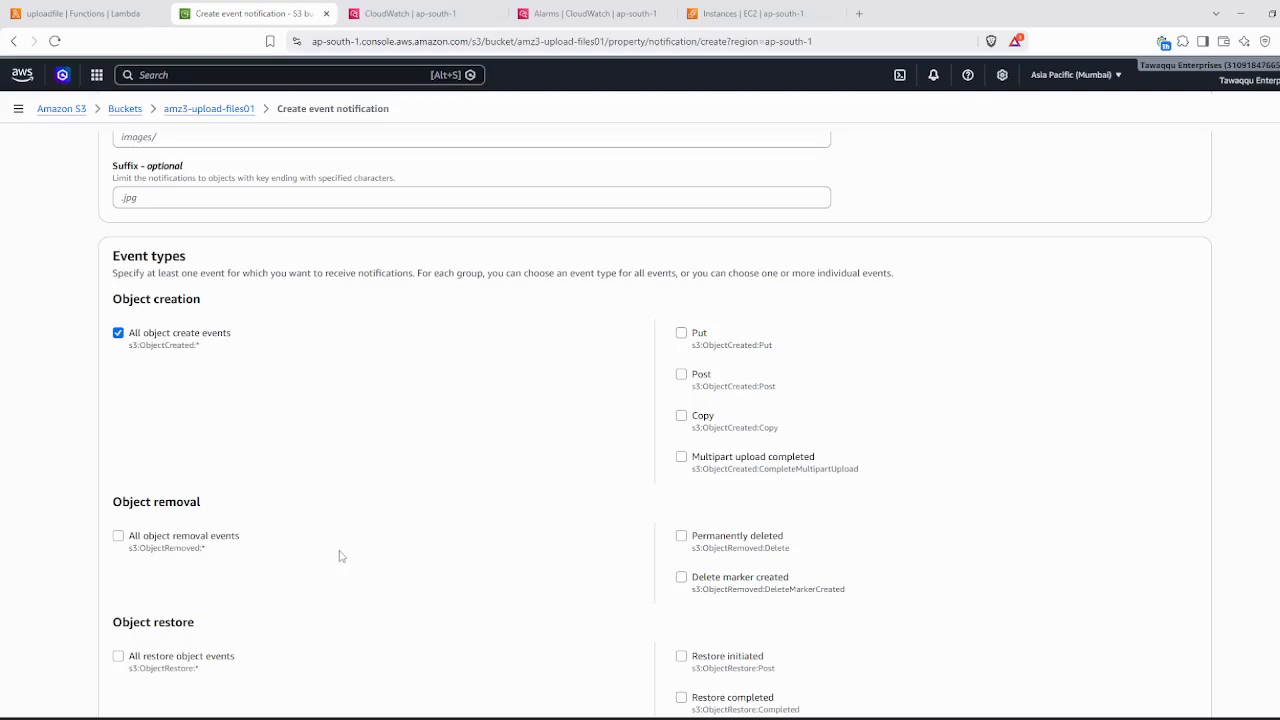
scroll(322, 519, "down", 2)
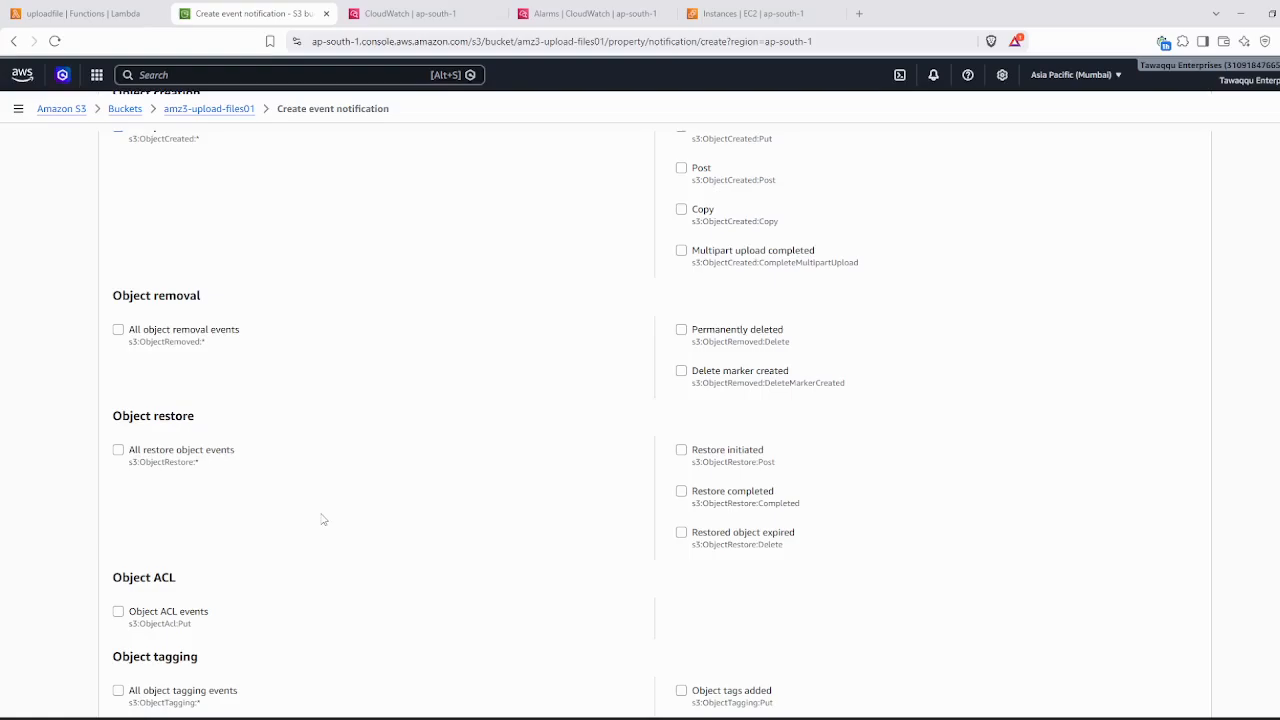
scroll(322, 519, "up", 2)
scroll(322, 519, "down", 5)
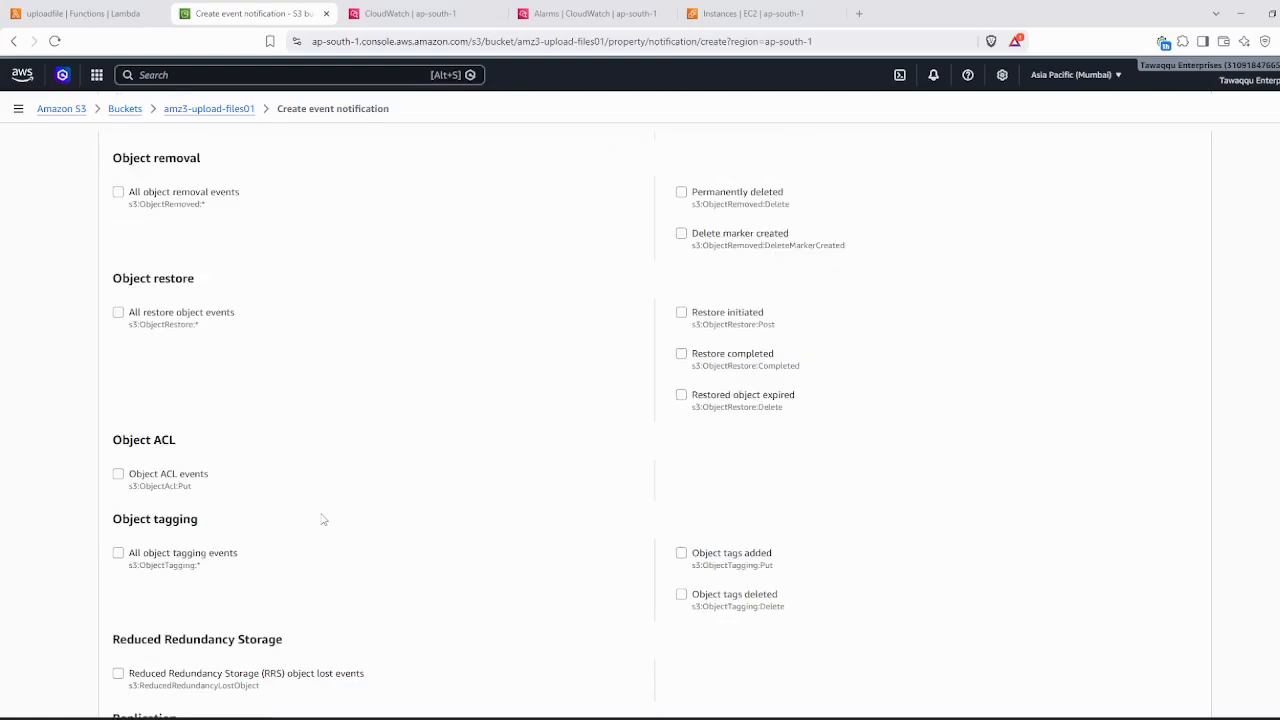
scroll(322, 519, "down", 6)
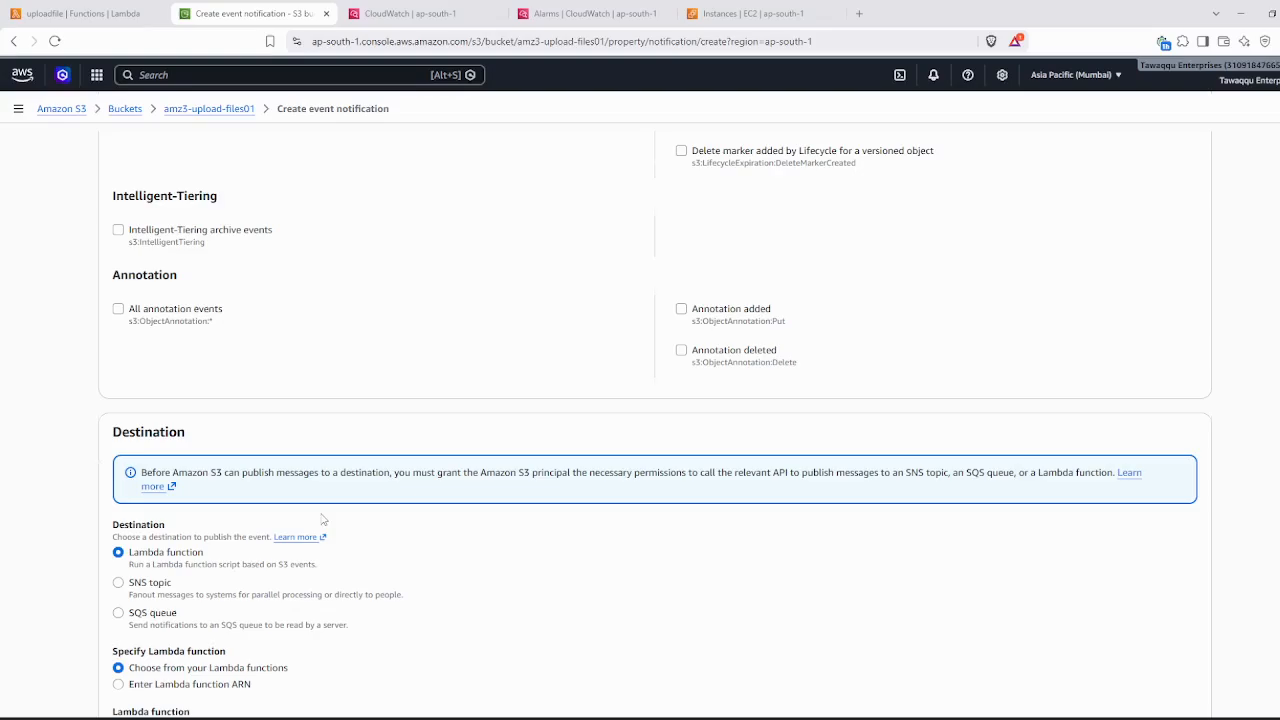
scroll(322, 519, "up", 10)
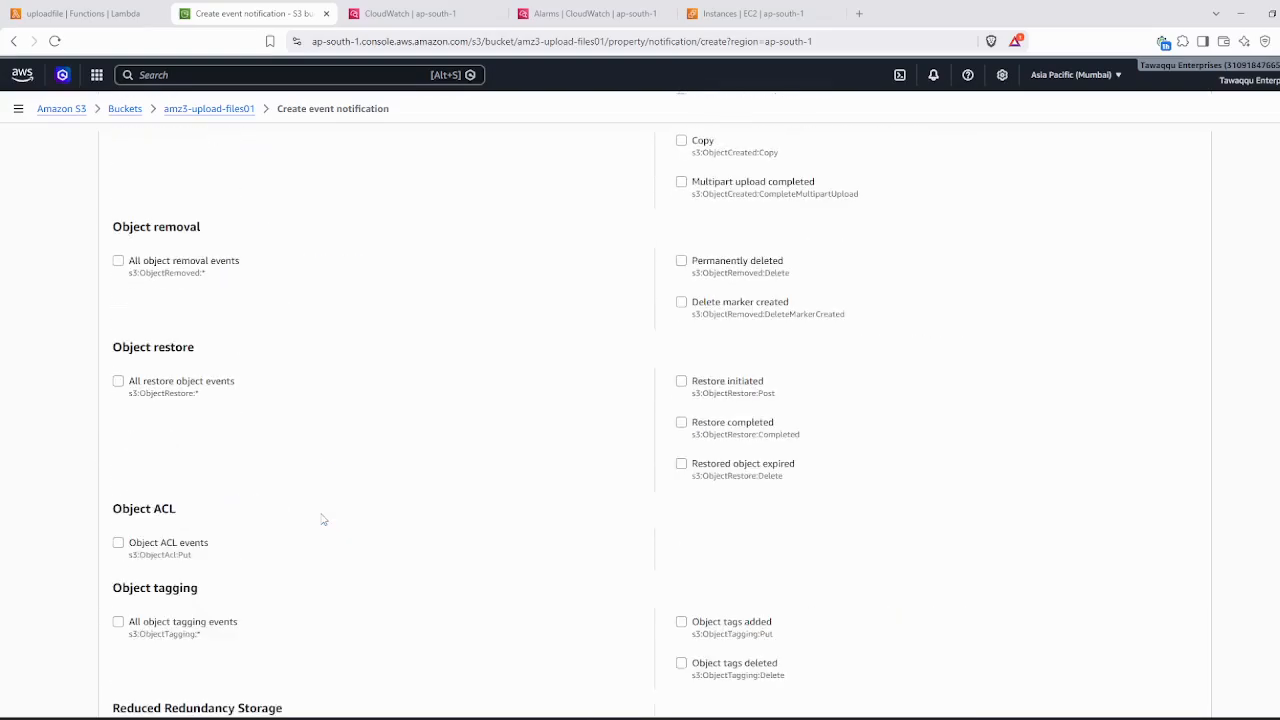
scroll(322, 519, "up", 3)
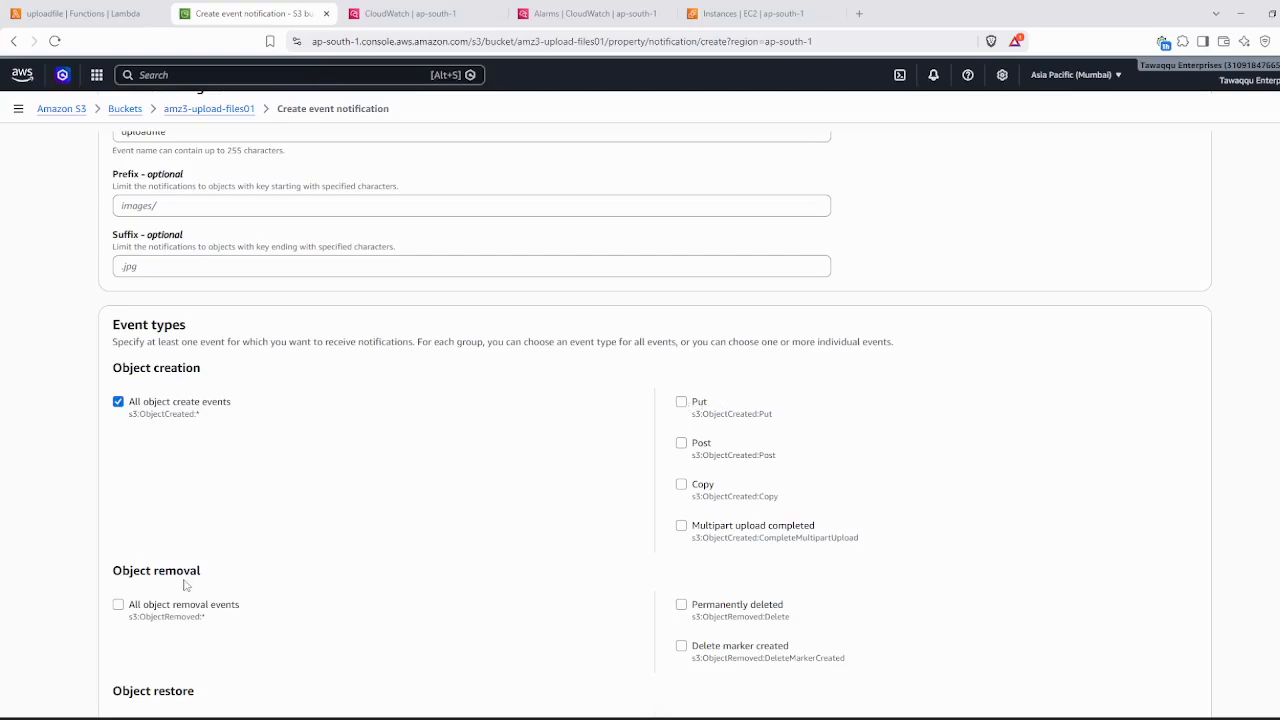
left_click(118, 605)
scroll(160, 662, "down", 1)
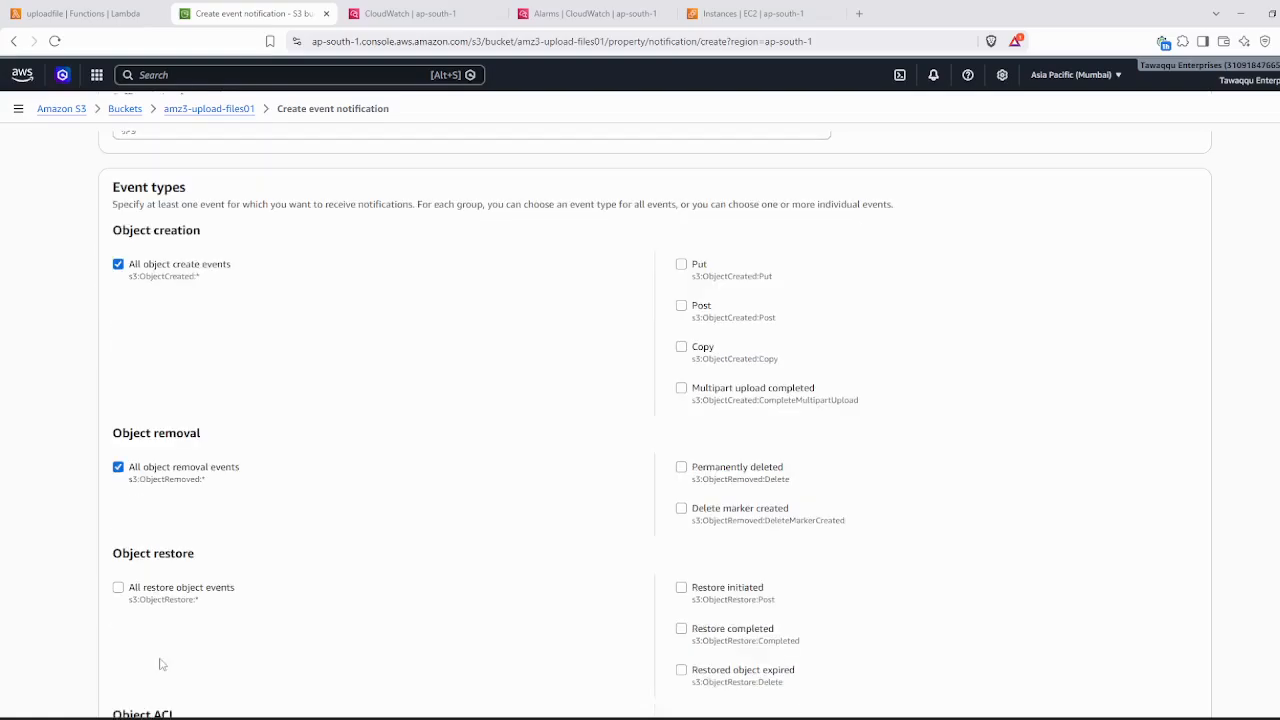
left_click(118, 588)
- Include object ACL events, all object tagging events, all replication events and Reduced Redundancy Storage object lost events in the notification
scroll(196, 620, "down", 2)
left_click(118, 474)
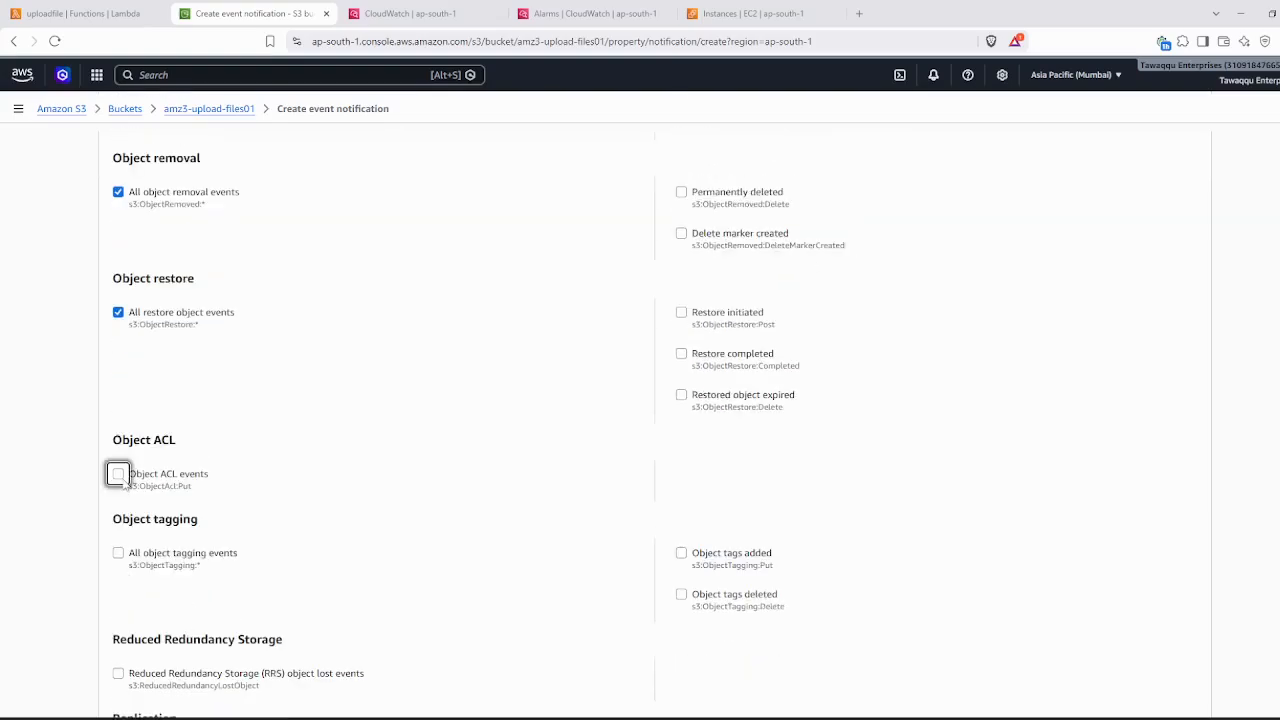
left_click(118, 553)
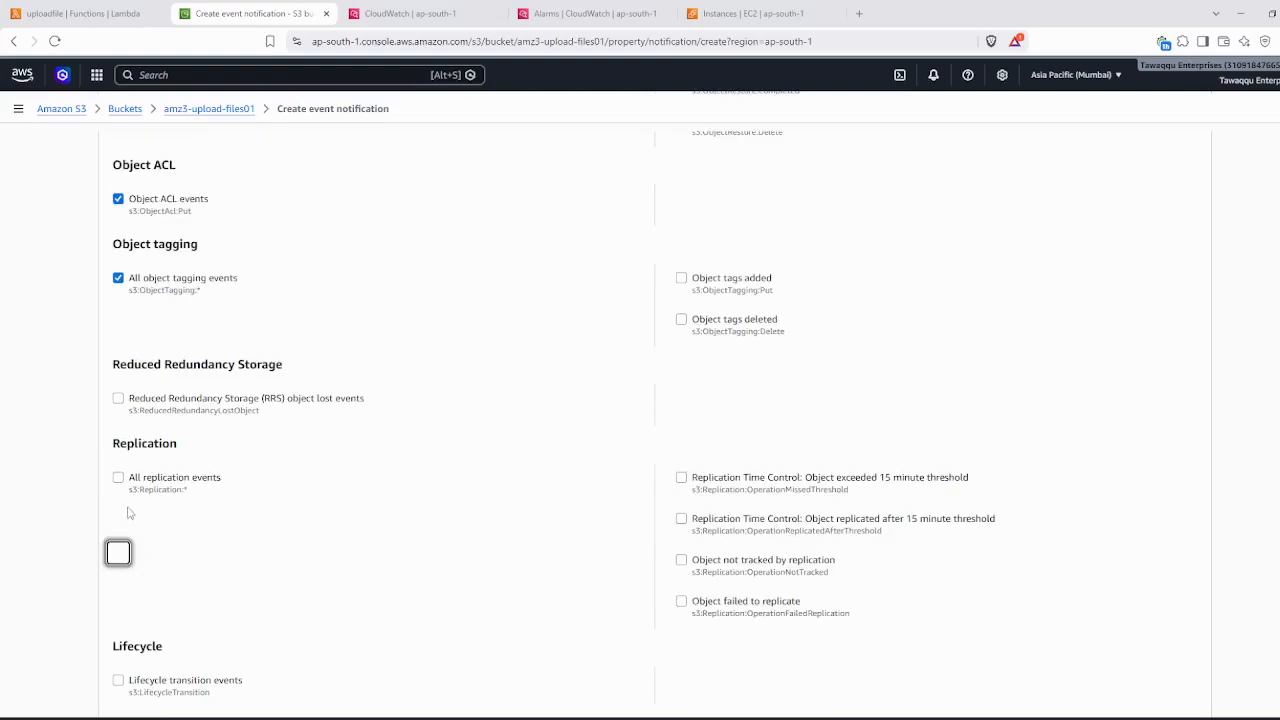
left_click(119, 478)
left_click(118, 400)
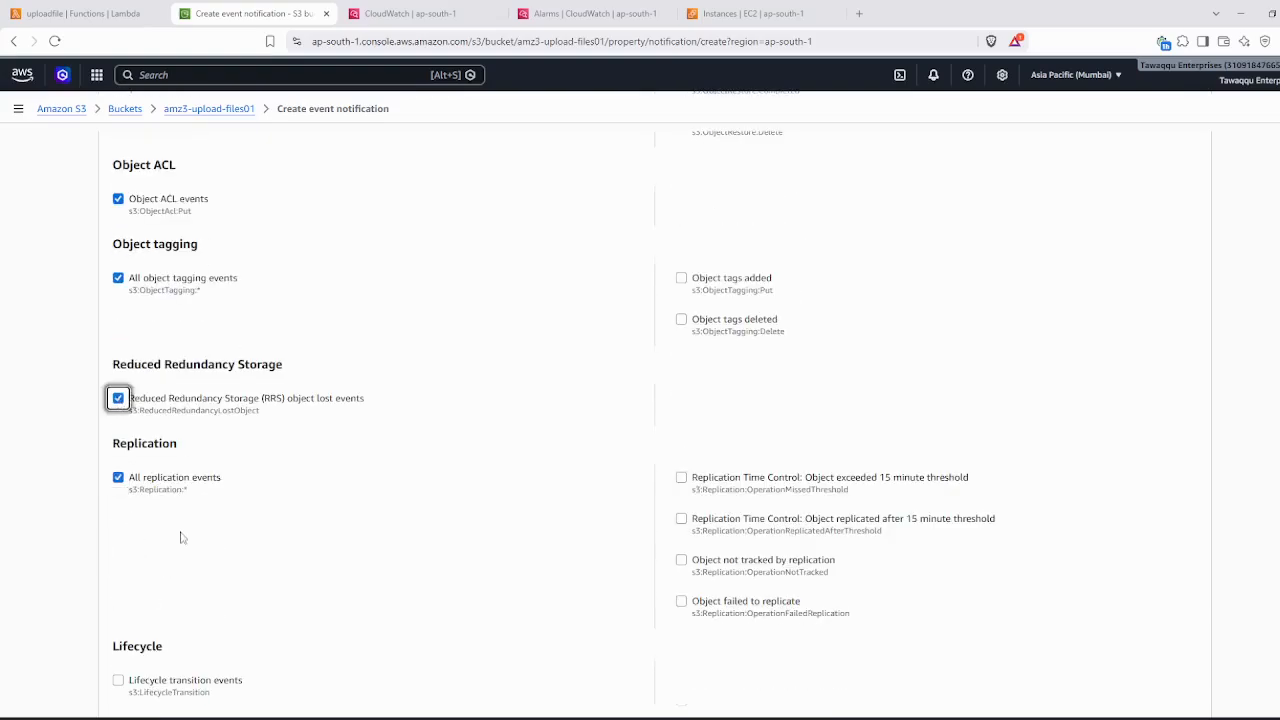
- Set the Lambda function uploadfile as the event notification's destination and save the notification
scroll(180, 534, "down", 3)
scroll(357, 588, "down", 3)
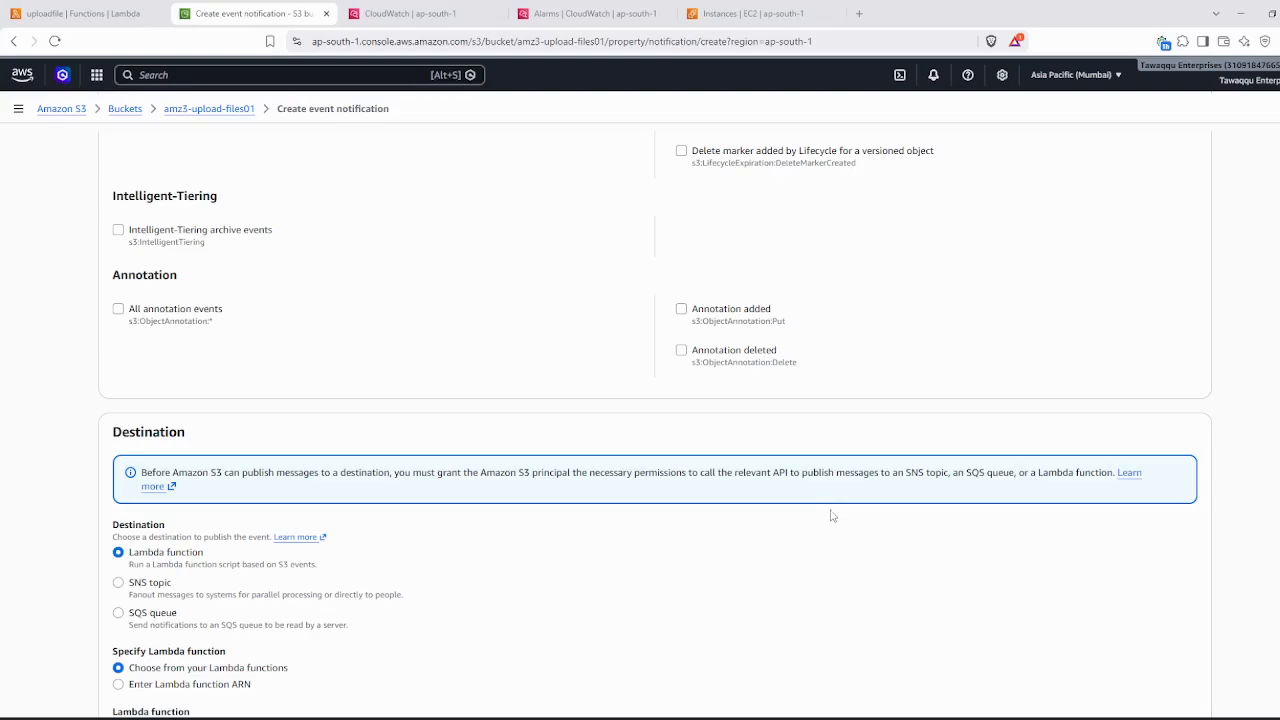
scroll(830, 515, "down", 1)
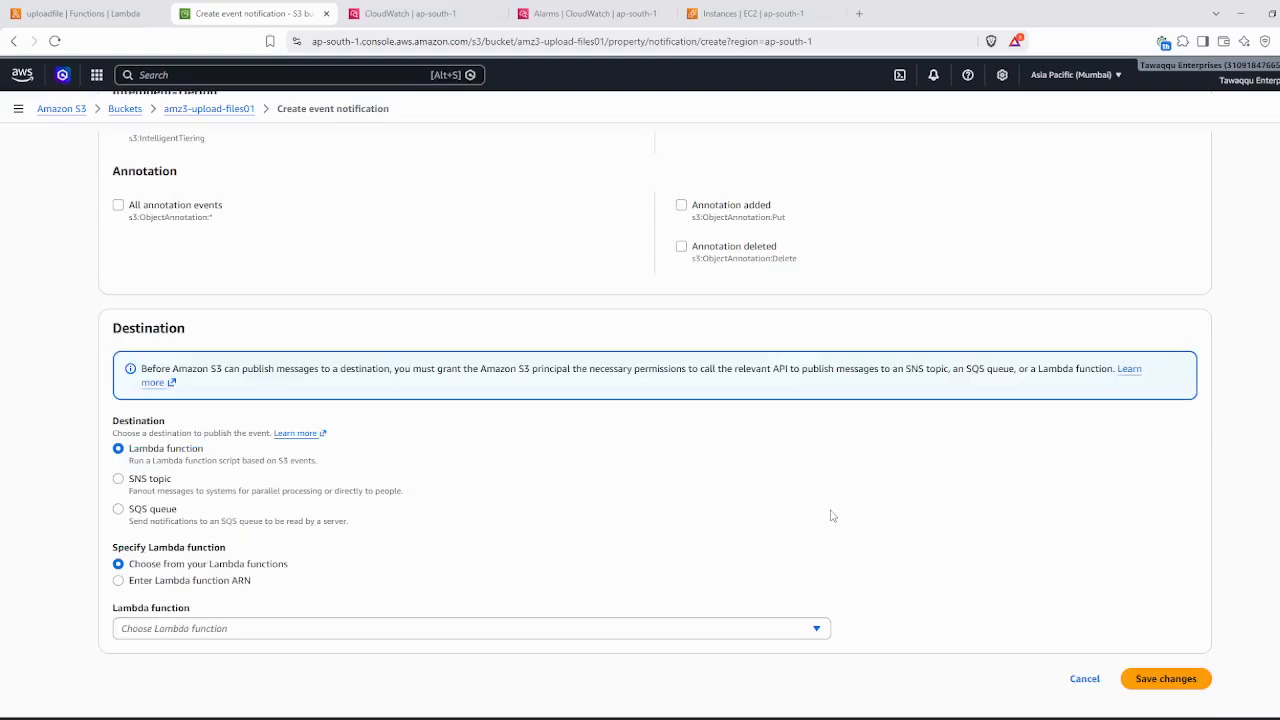
left_click(603, 632)
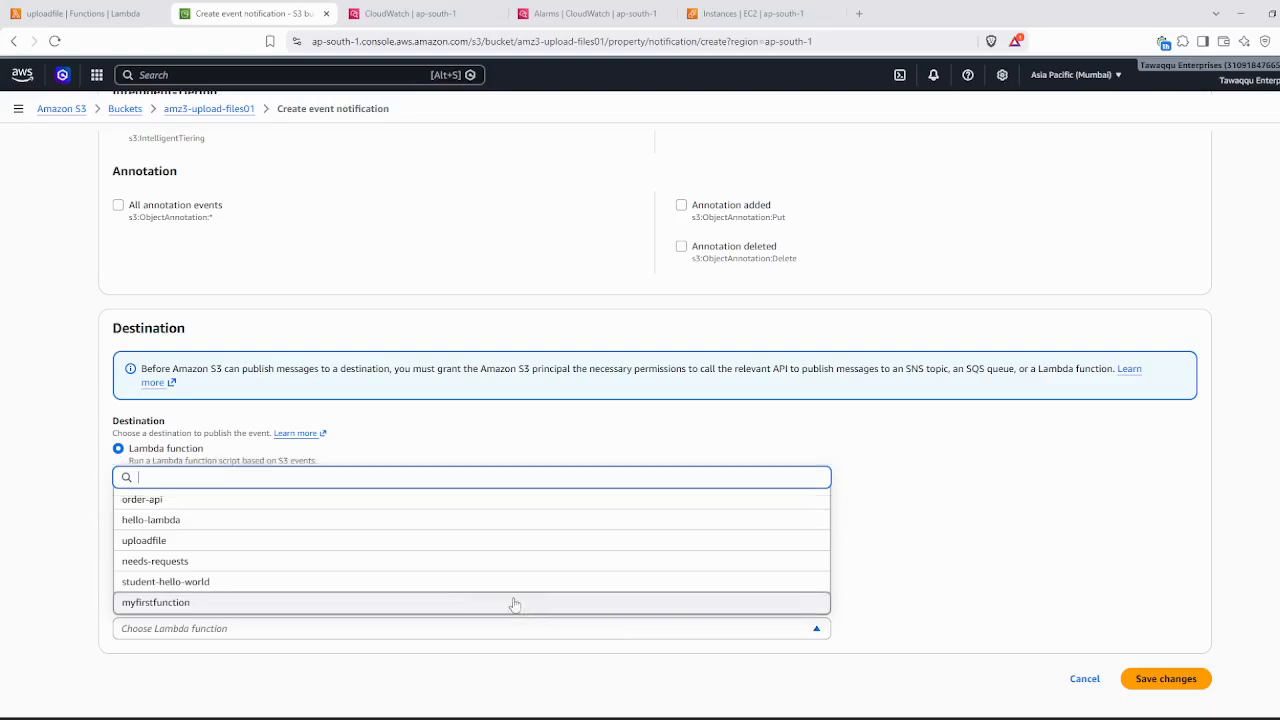
left_click(157, 540)
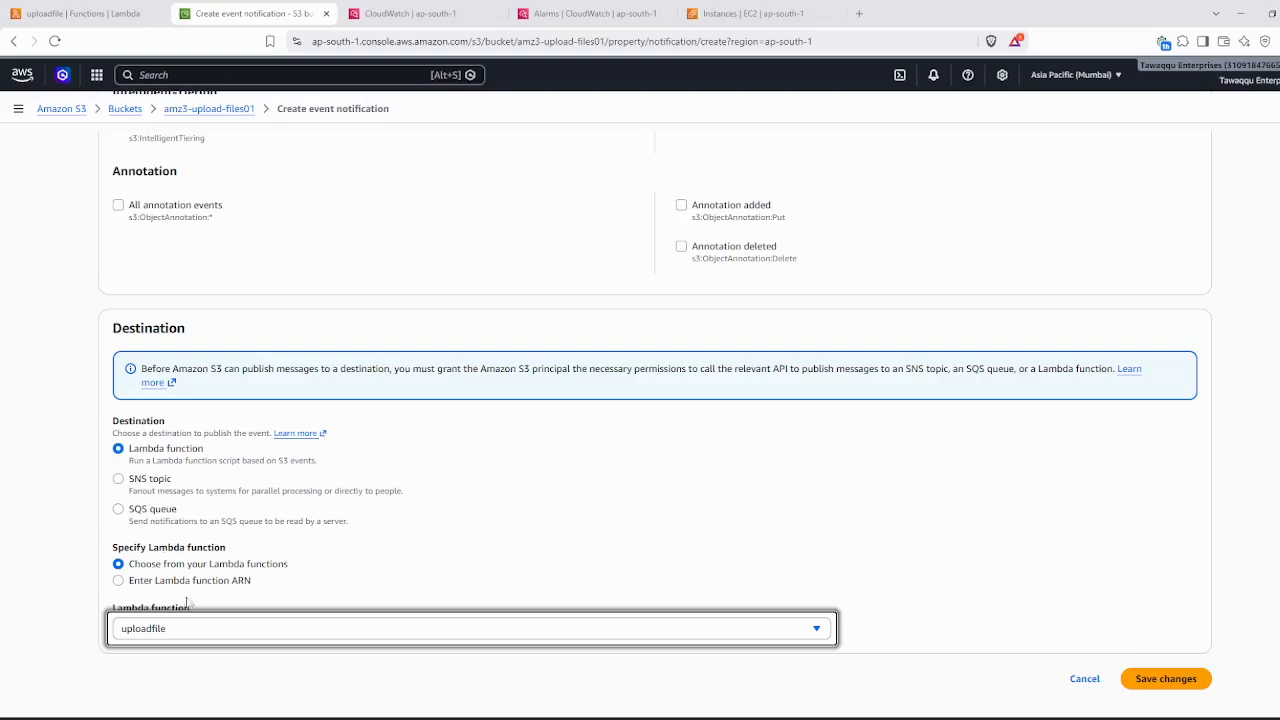
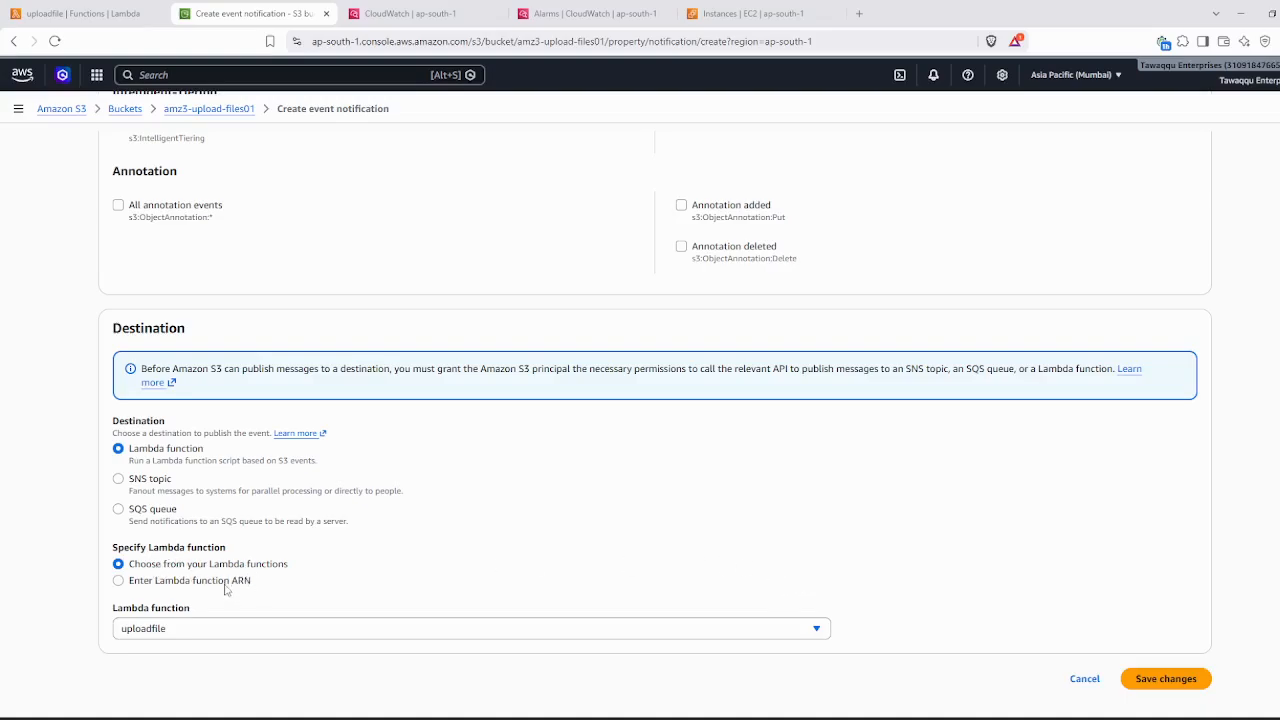
left_click(1161, 686)
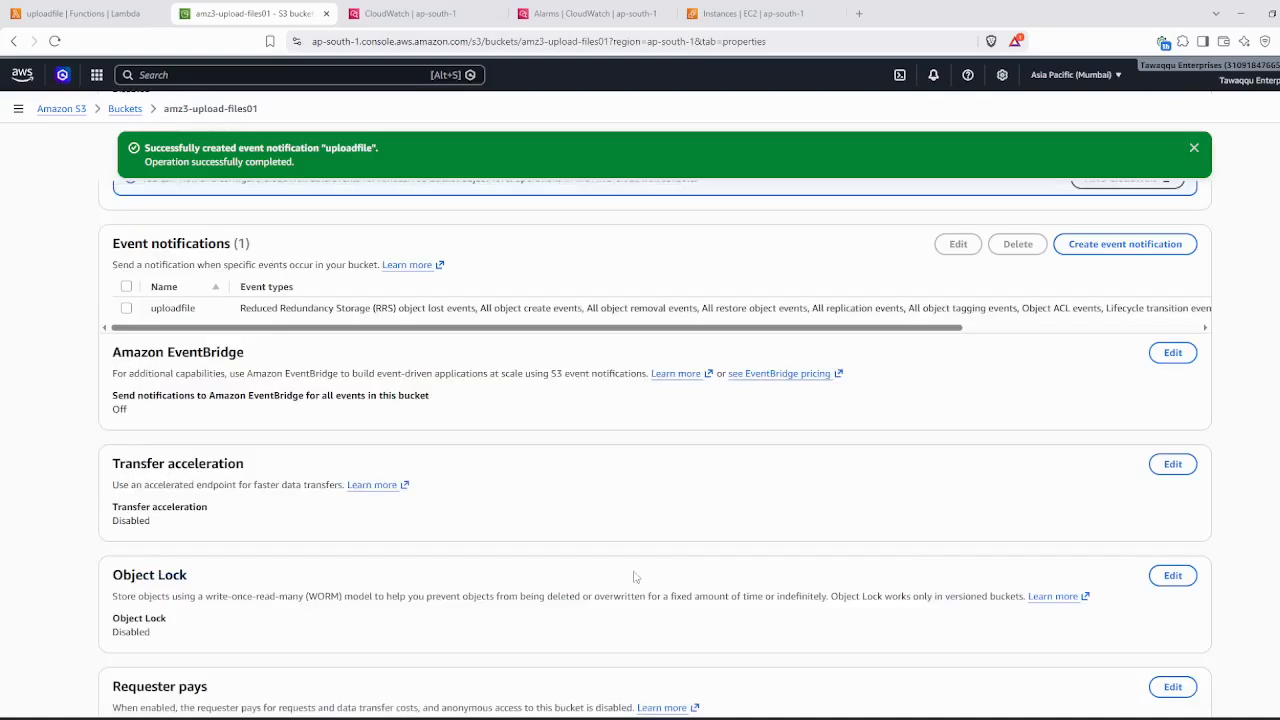
- Switch to the Lambda console, dismiss the getting started dialog and reopen the uploadfile function from the functions list
scroll(525, 575, "up", 1)
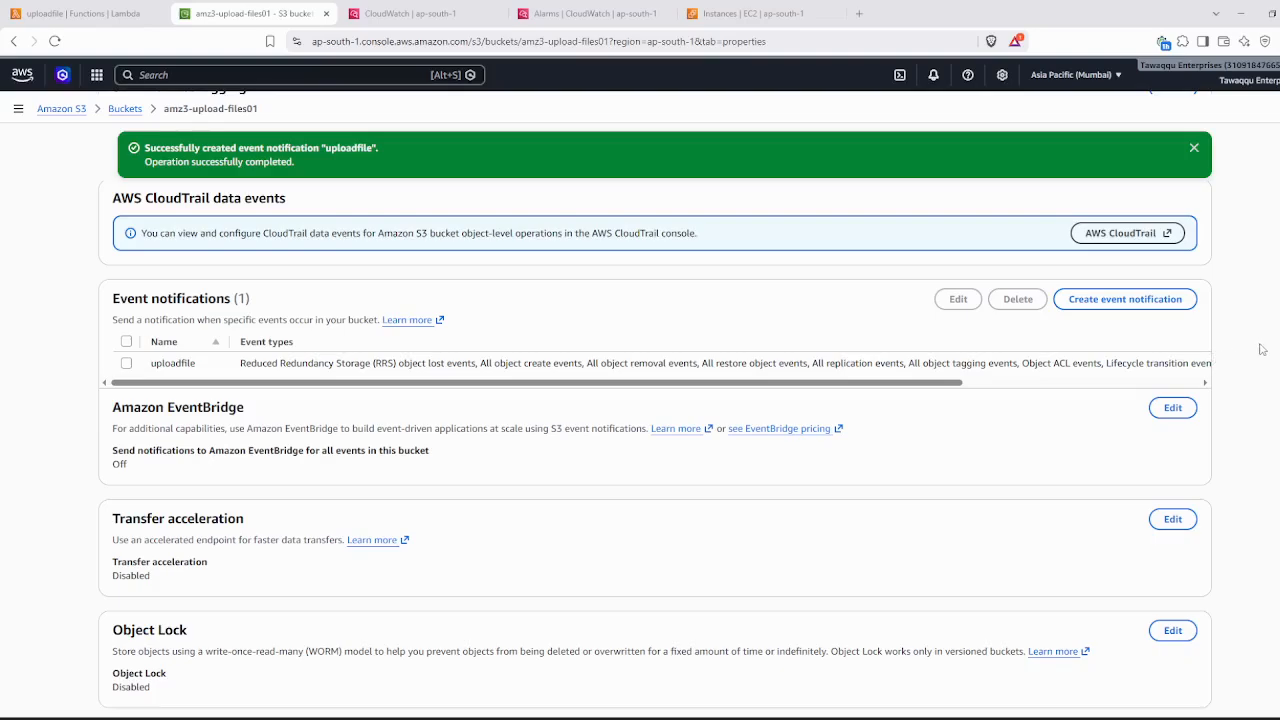
scroll(476, 283, "up", 3)
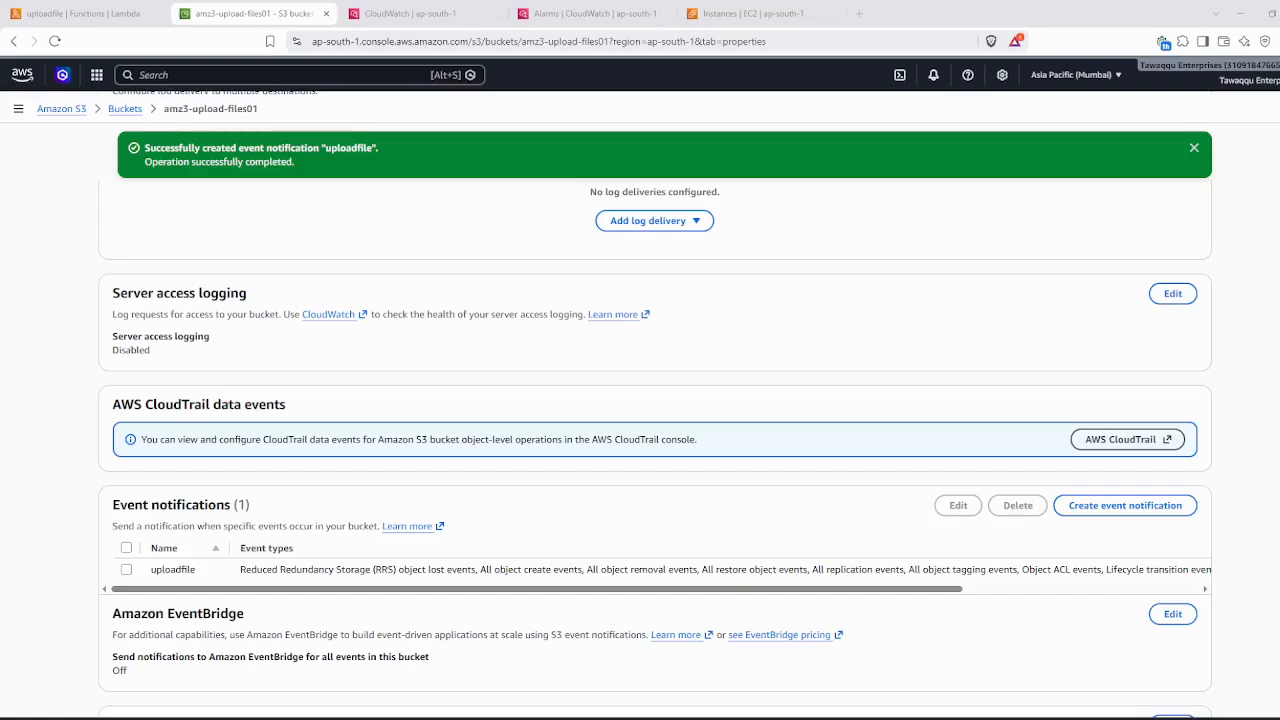
scroll(428, 327, "up", 10)
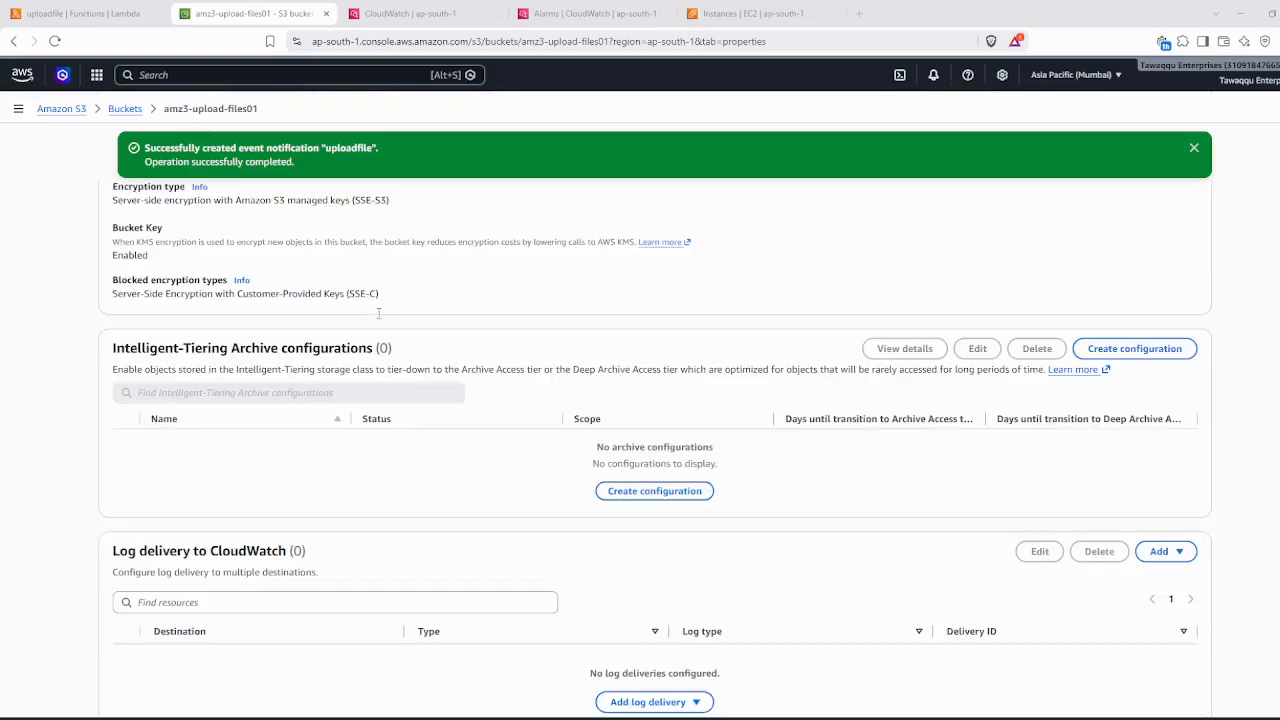
scroll(378, 318, "up", 7)
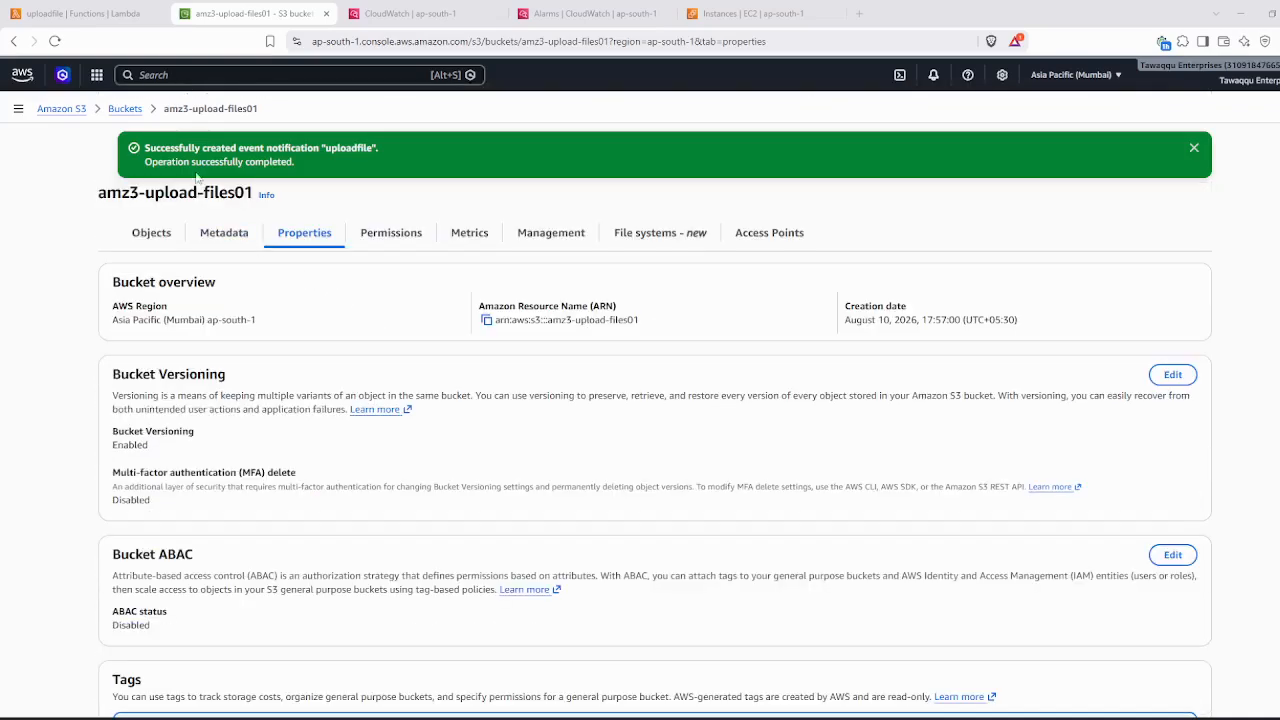
left_click(106, 14)
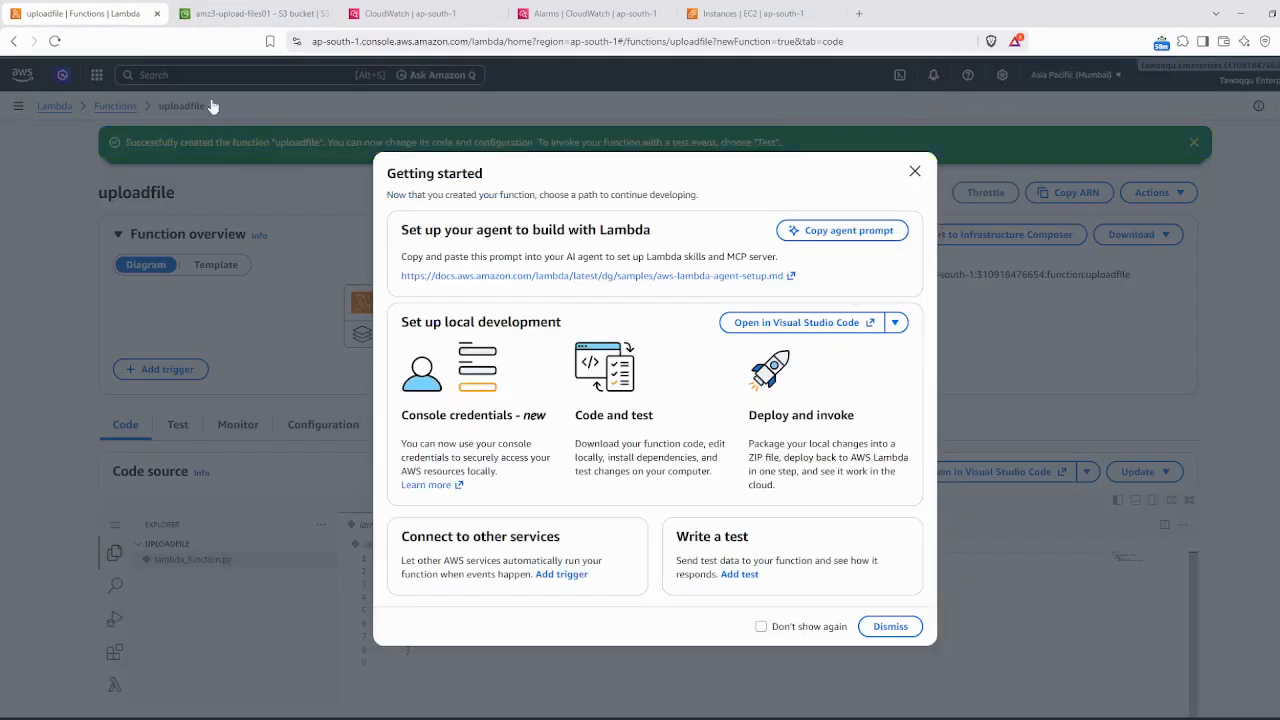
left_click(913, 173)
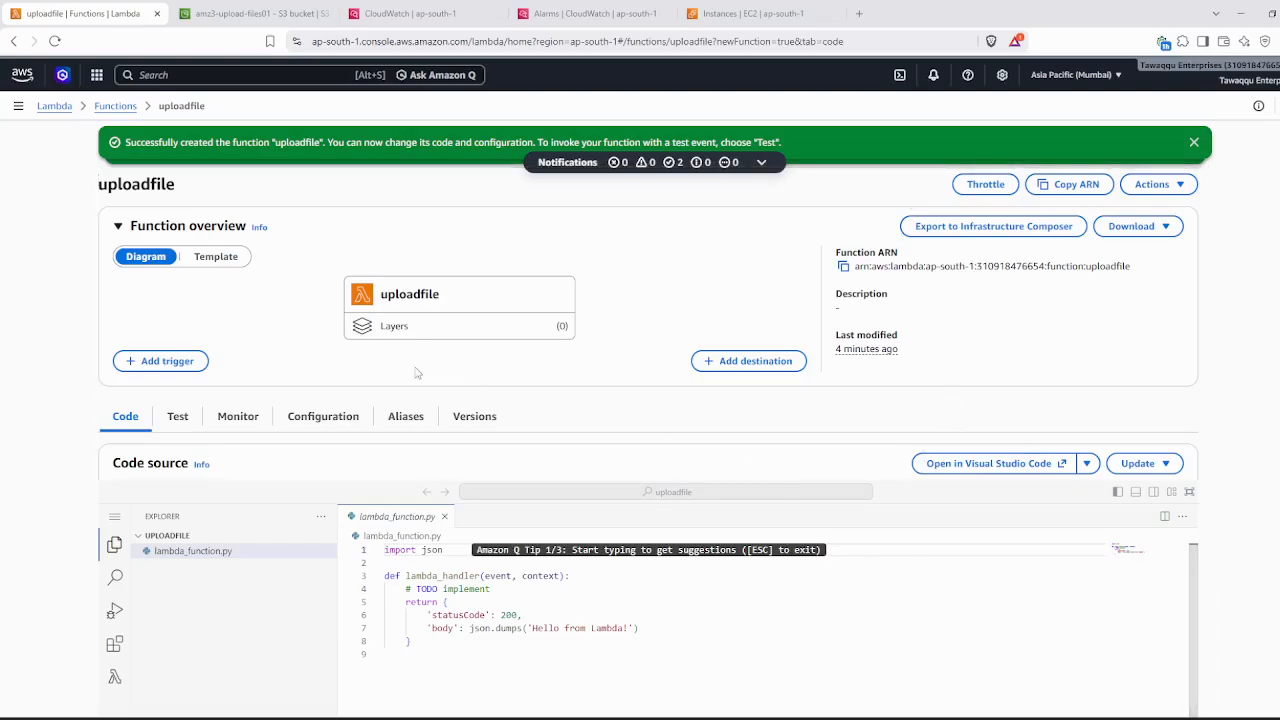
left_click(112, 108)
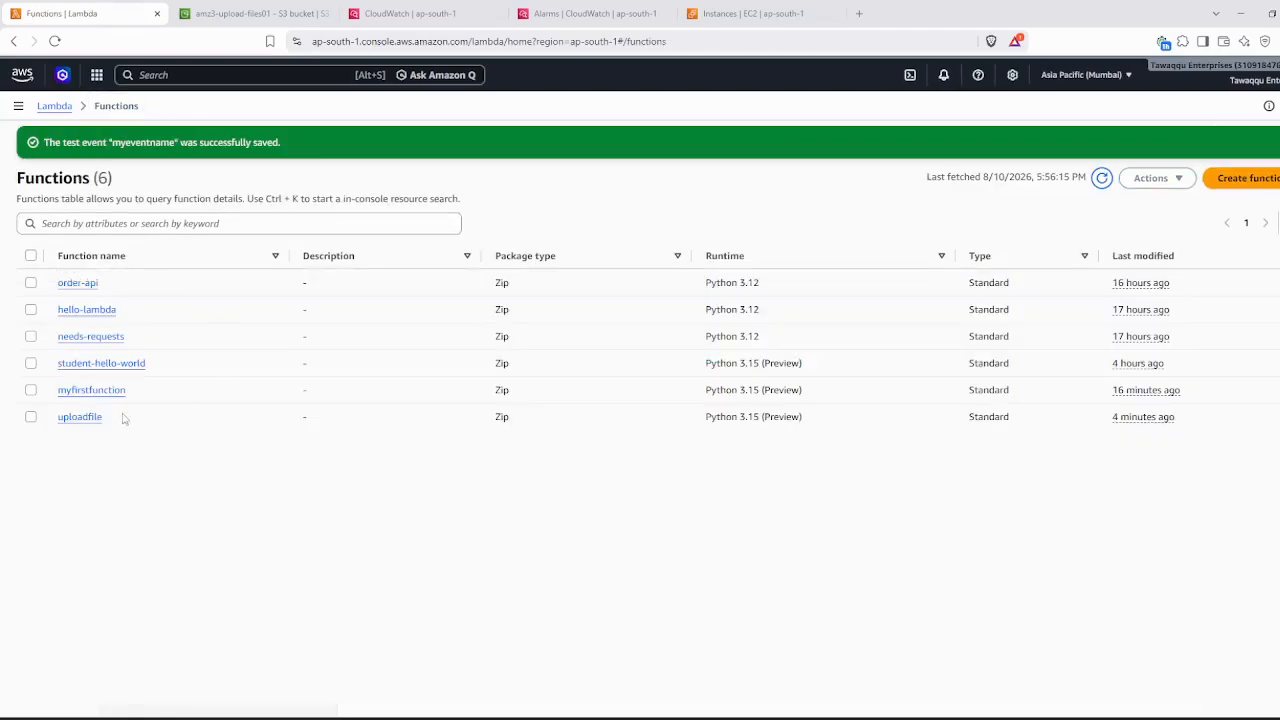
left_click(84, 417)
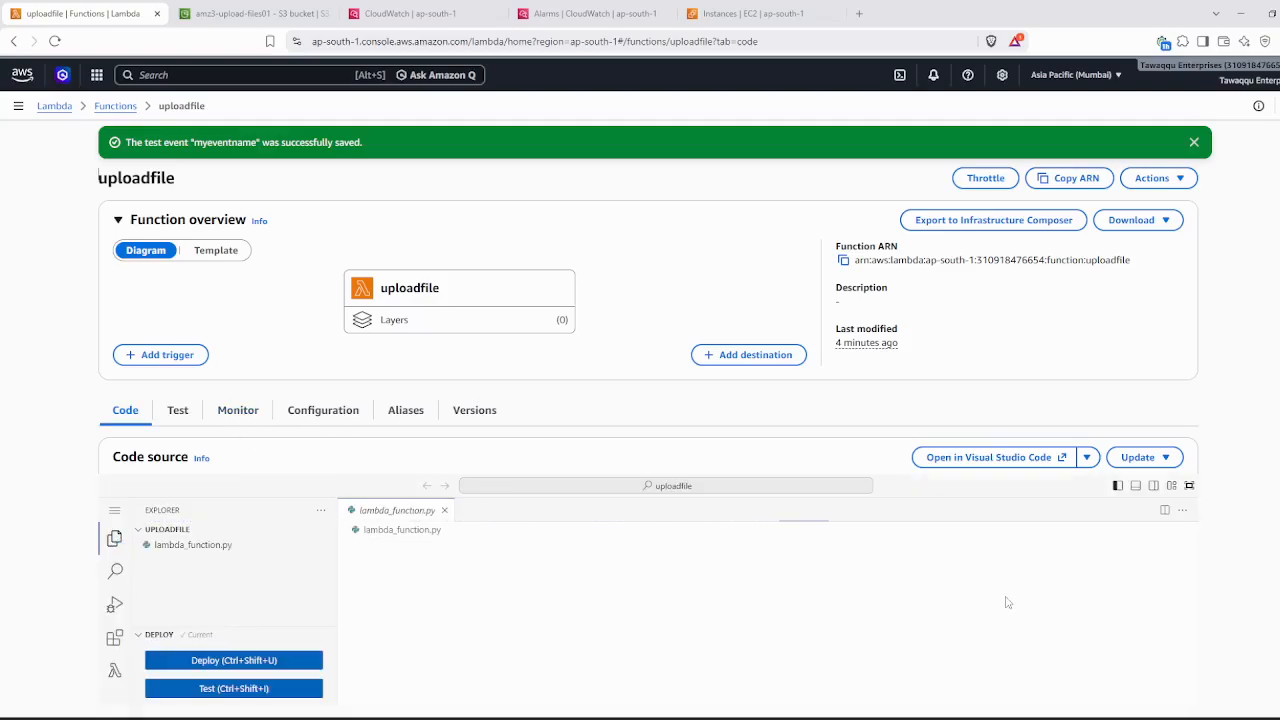
- Deploy the uploadfile function's code and review its code properties, runtime settings and layers
scroll(1038, 592, "down", 1)
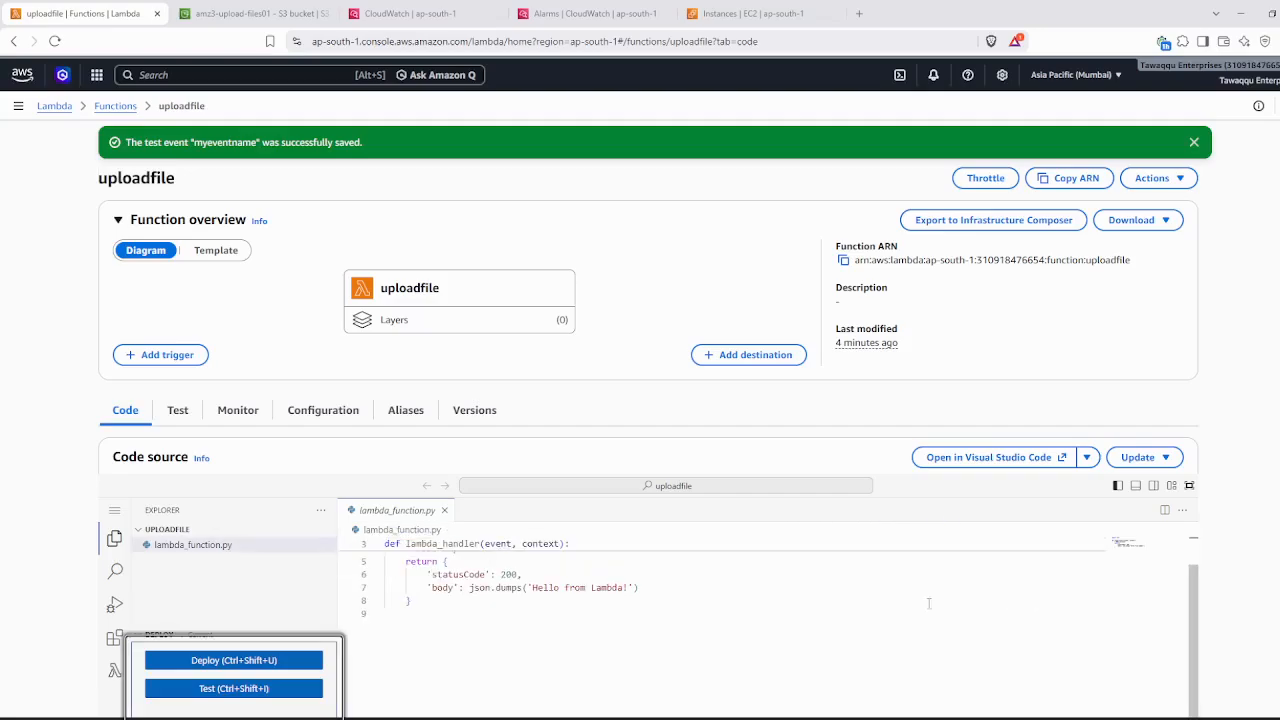
left_click(198, 664)
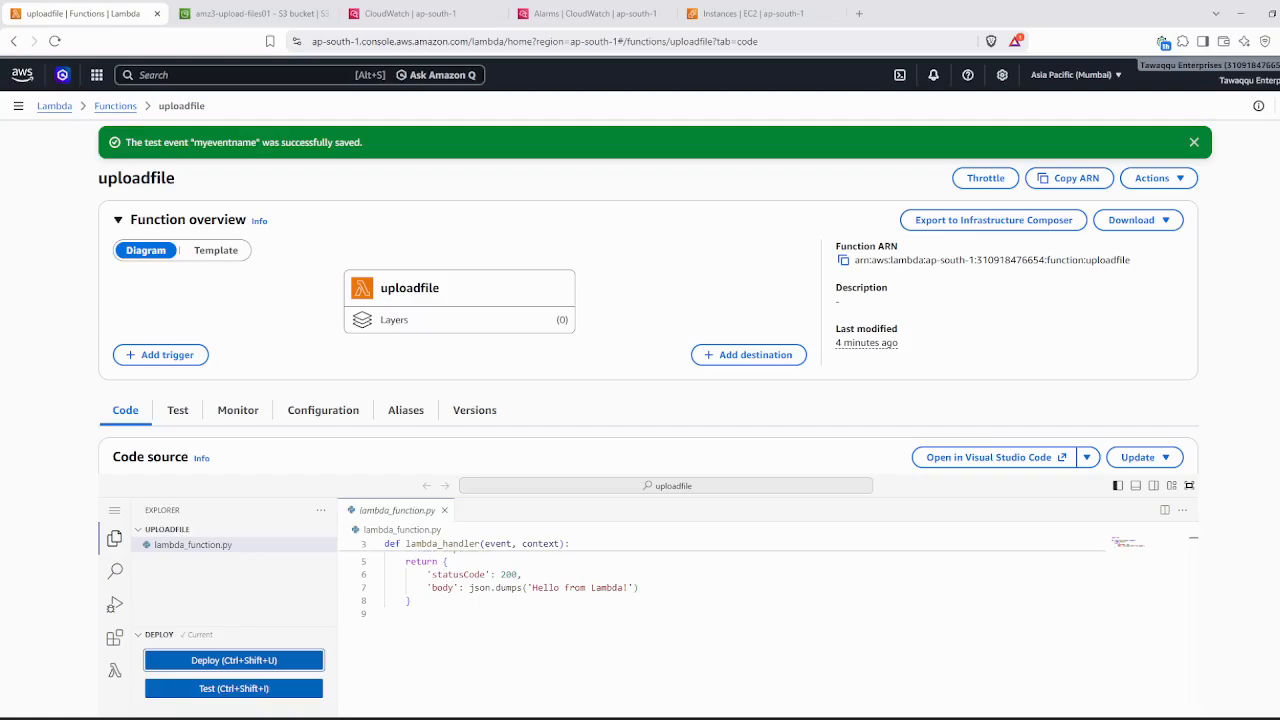
scroll(1159, 335, "down", 3)
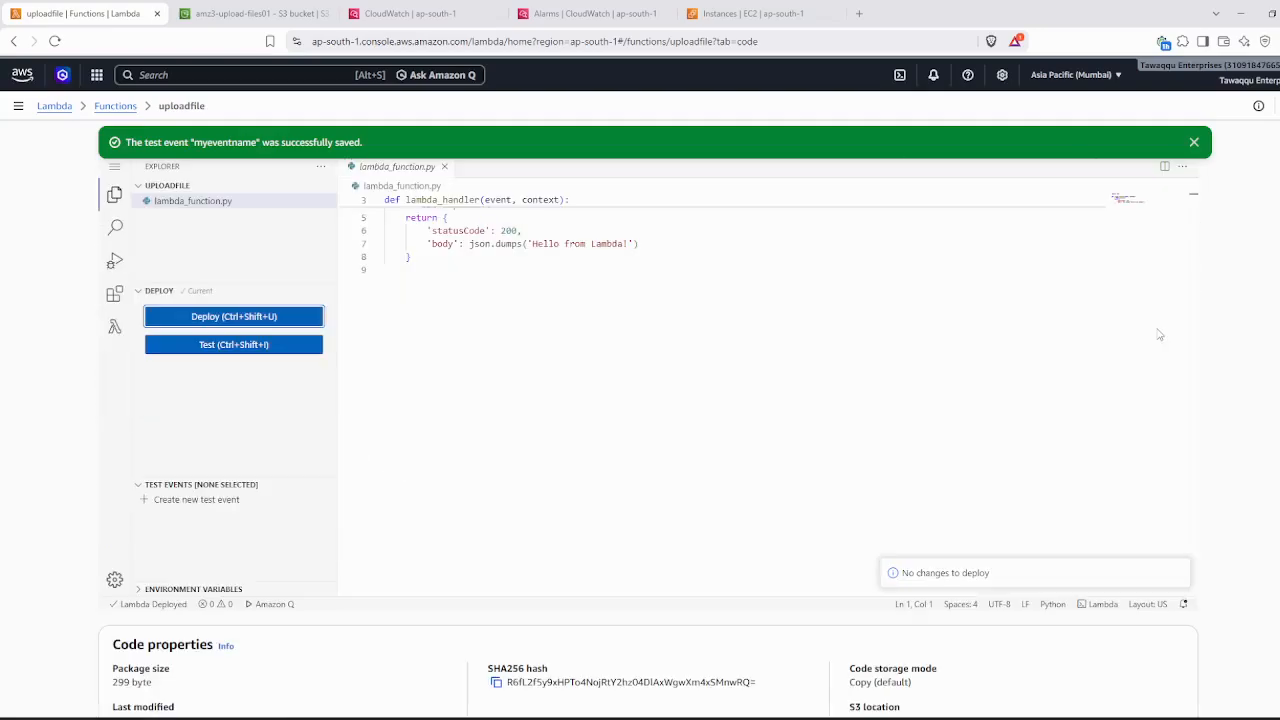
scroll(1159, 335, "down", 4)
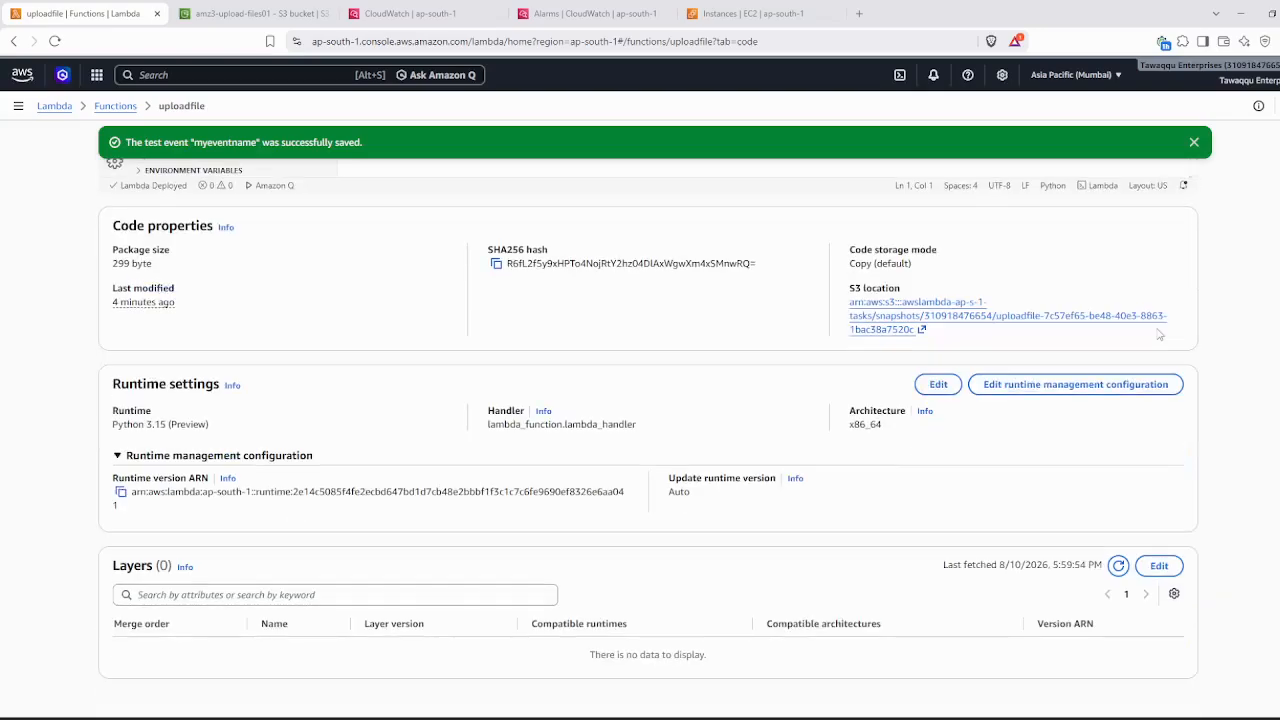
scroll(1159, 335, "up", 7)
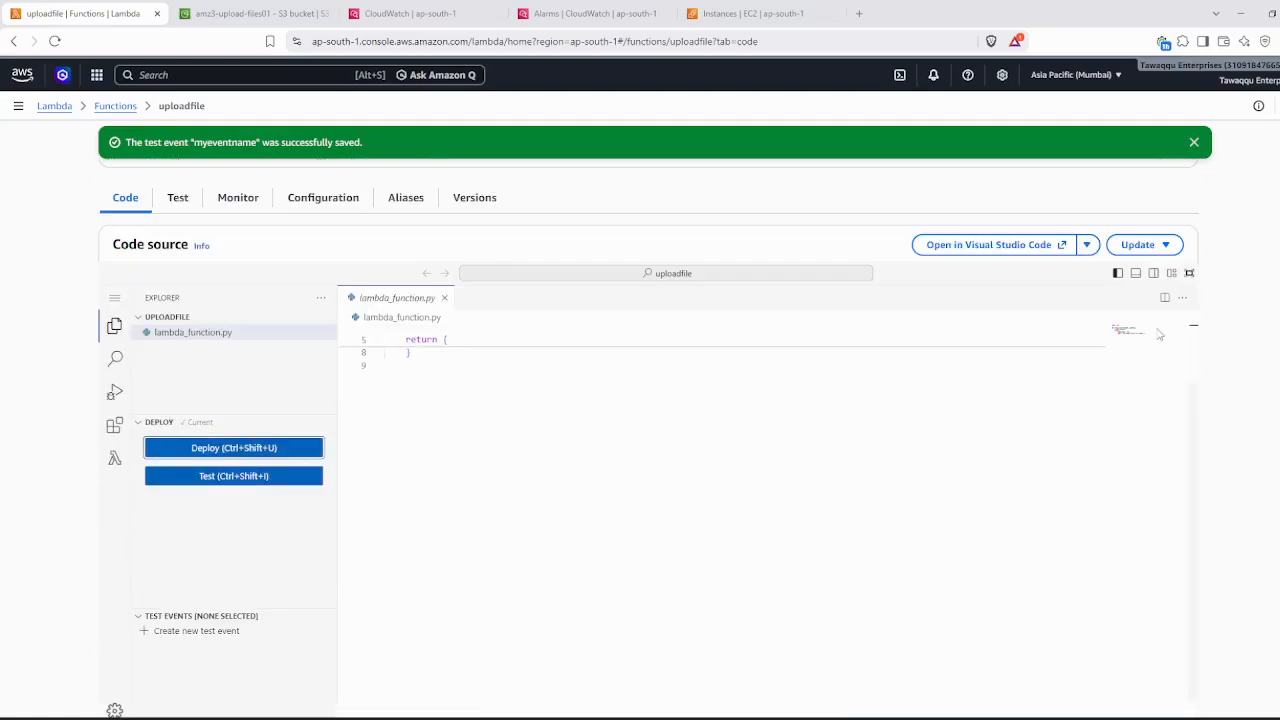
scroll(746, 446, "up", 4)
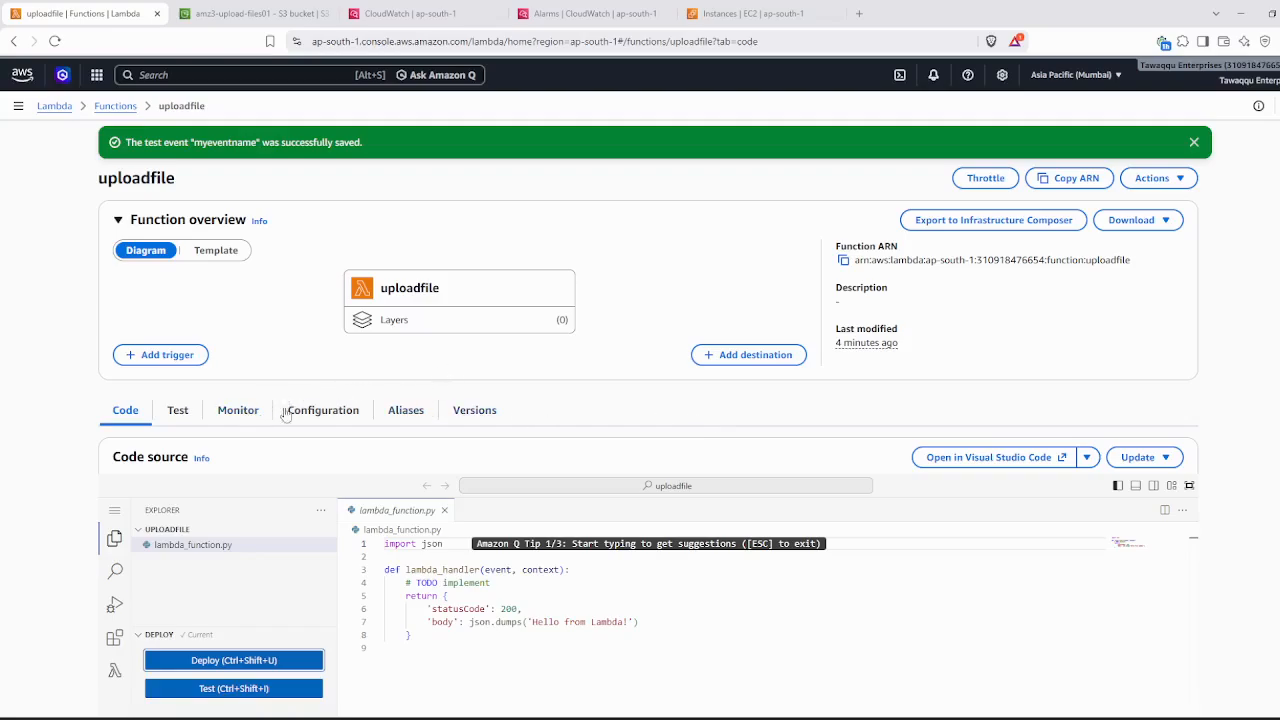
- Check the uploadfile function's triggers and general configuration settings
left_click(321, 413)
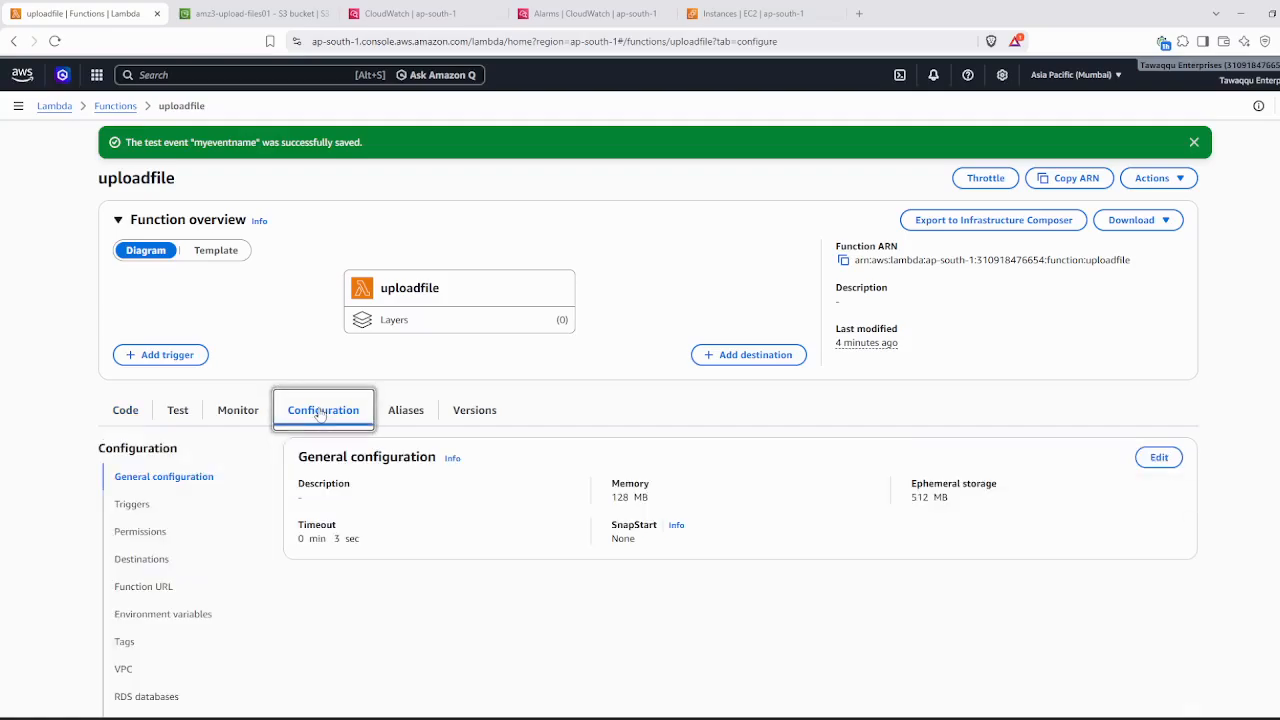
left_click(133, 506)
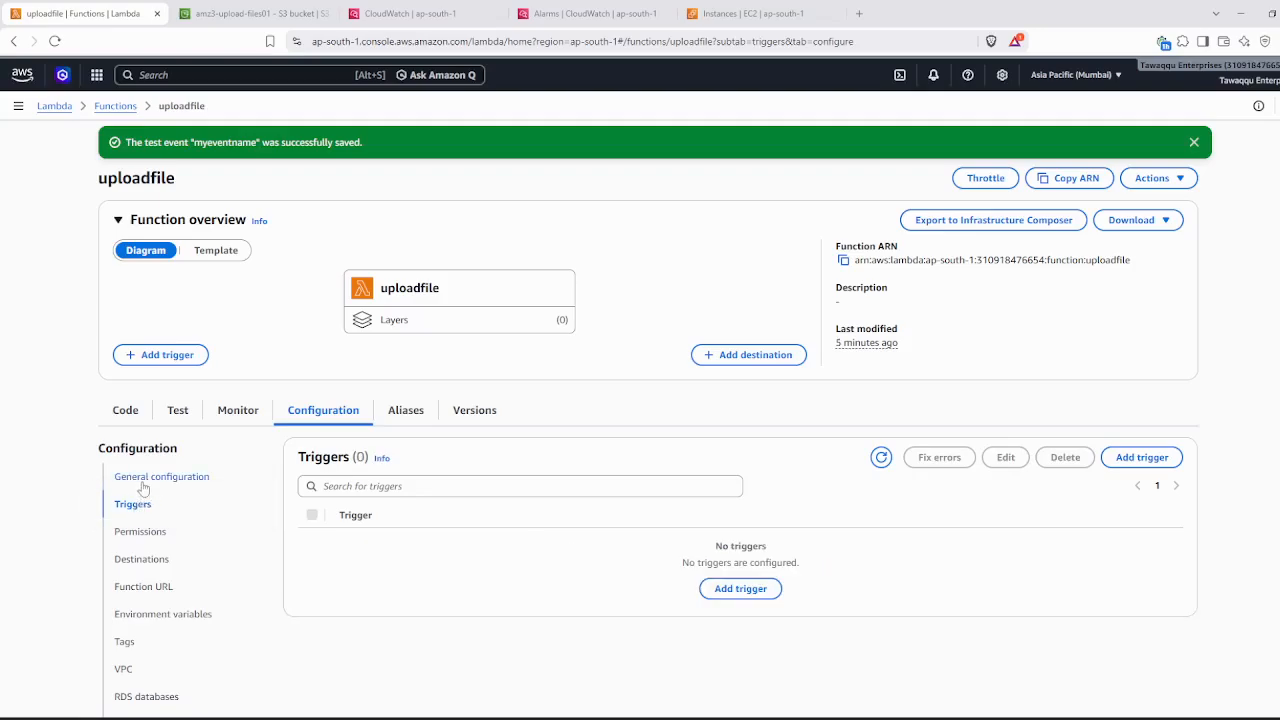
left_click(147, 479)
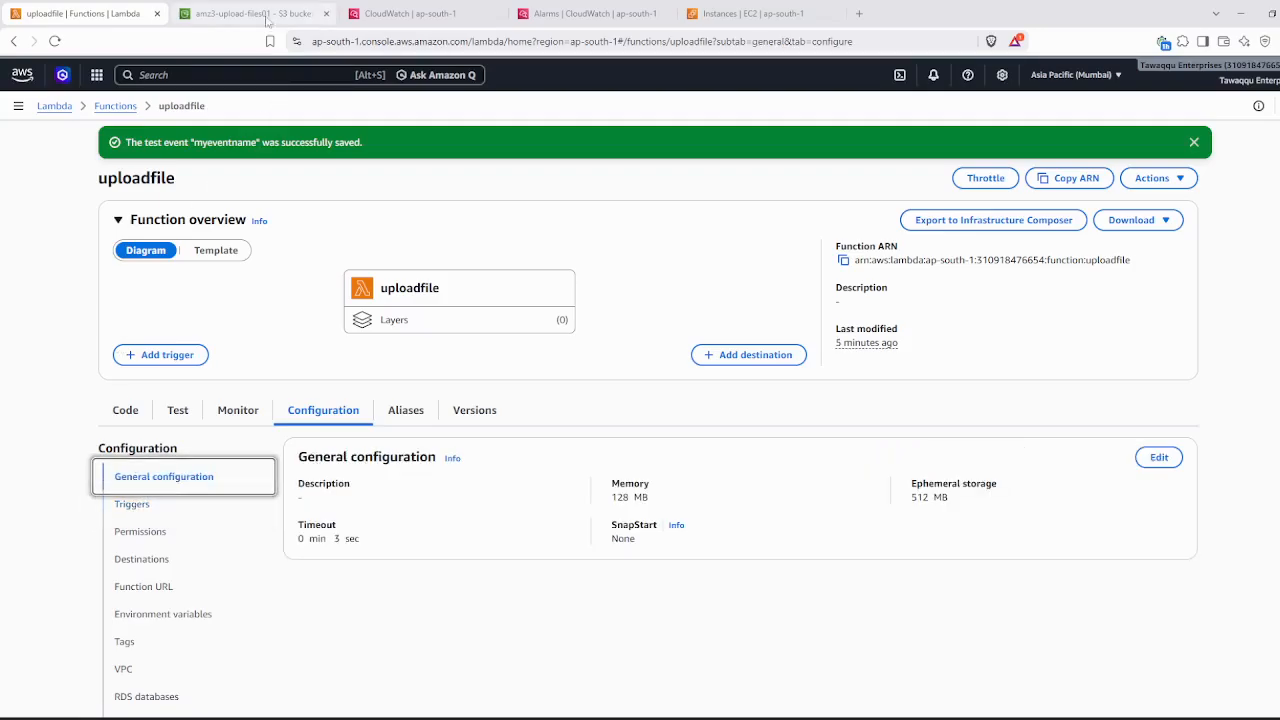
- Switch to the S3 console and upload the file Boxing.PNG to bucket amz3-upload-files01
left_click(262, 15)
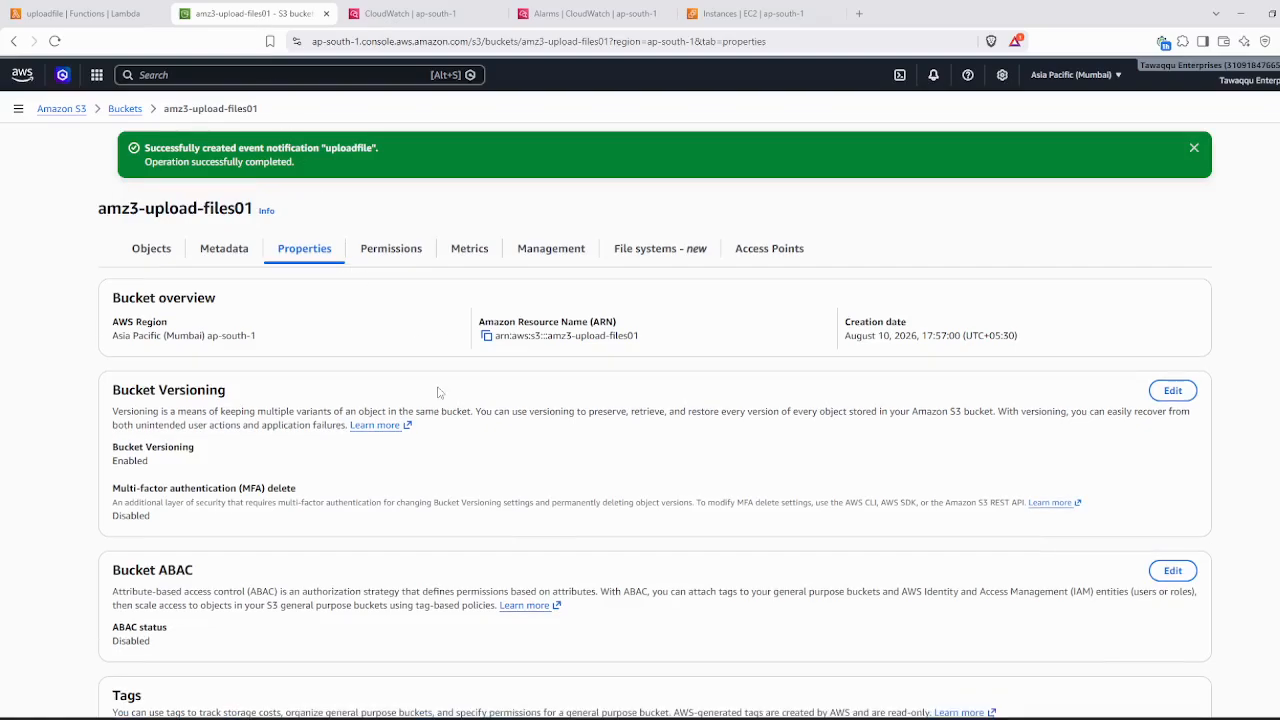
left_click(127, 109)
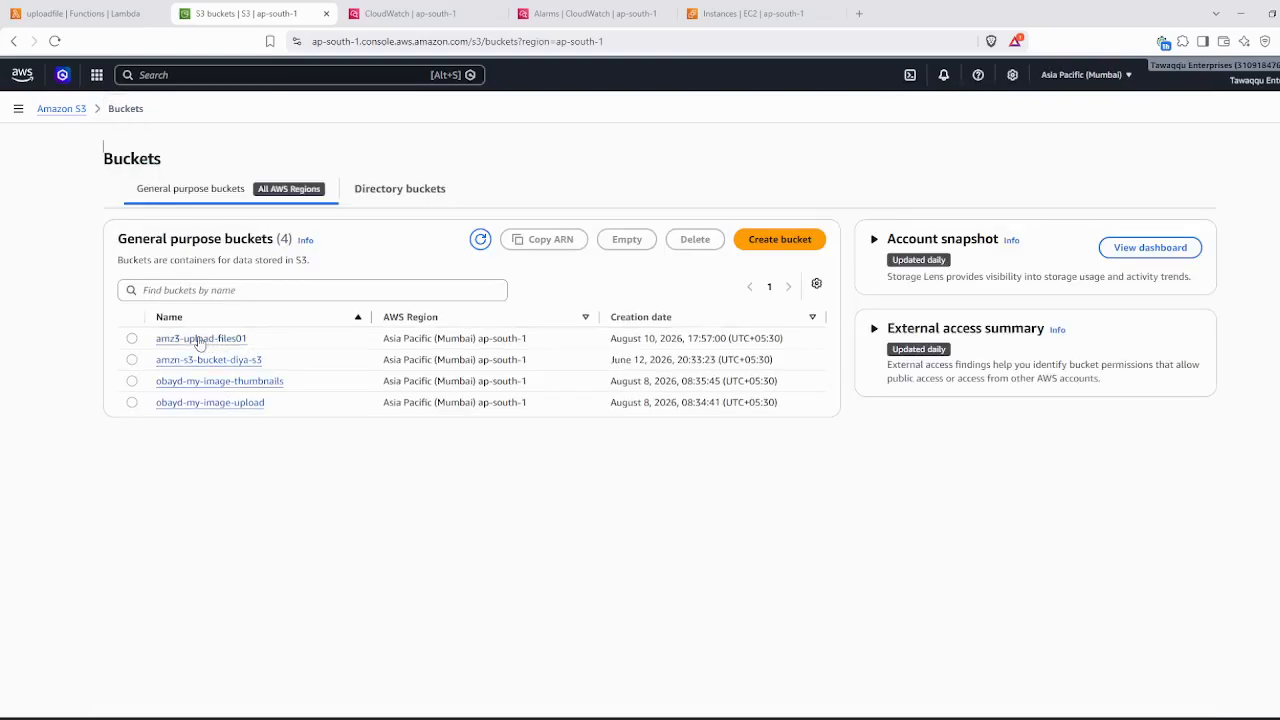
left_click(201, 340)
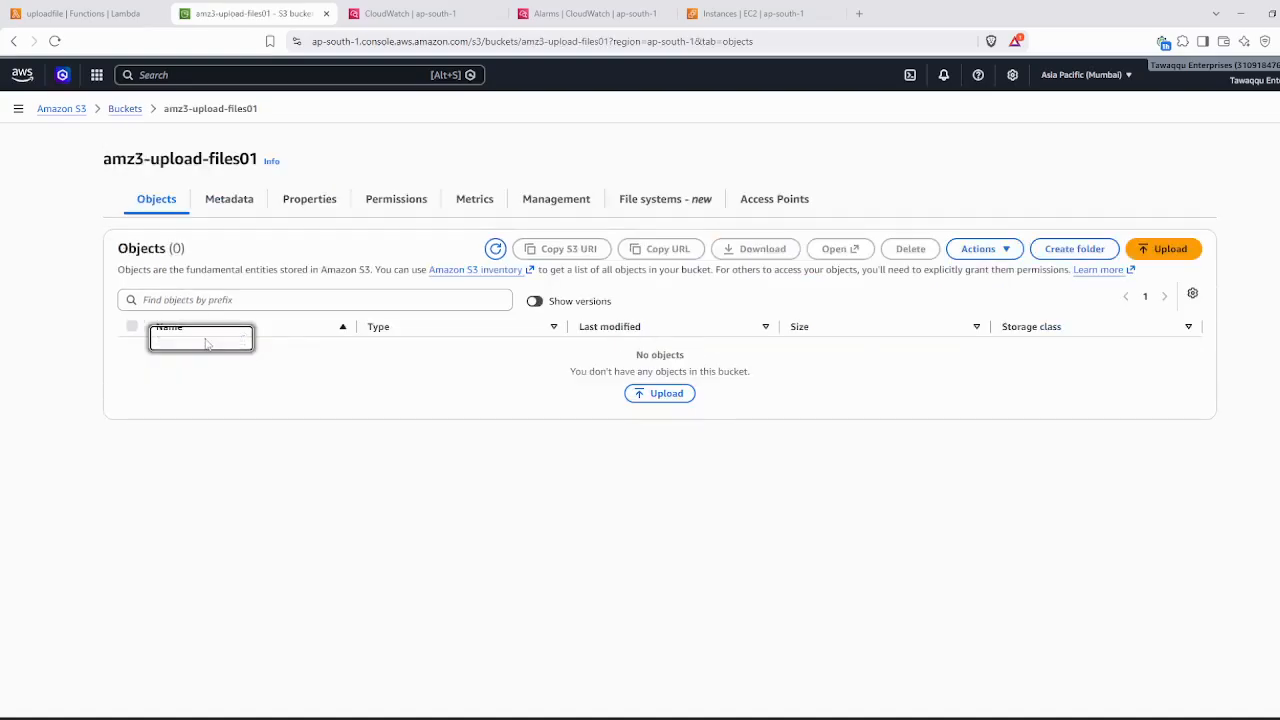
left_click(668, 396)
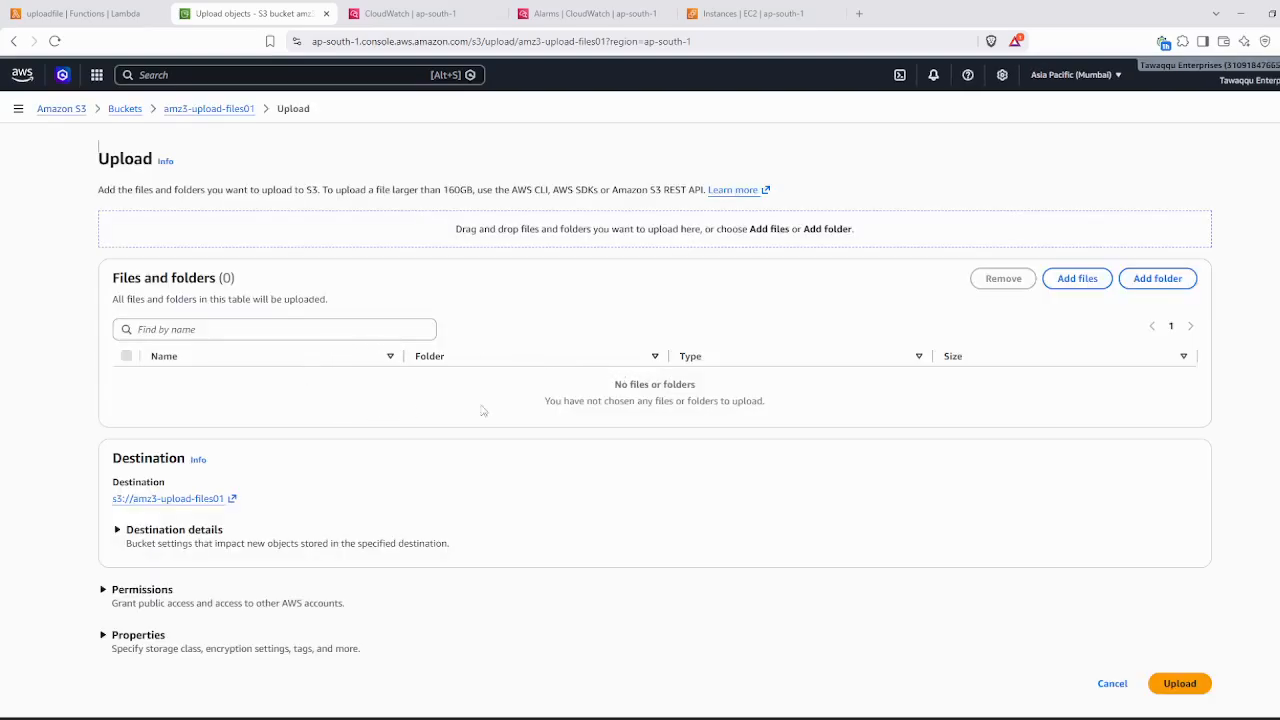
left_click(1098, 283)
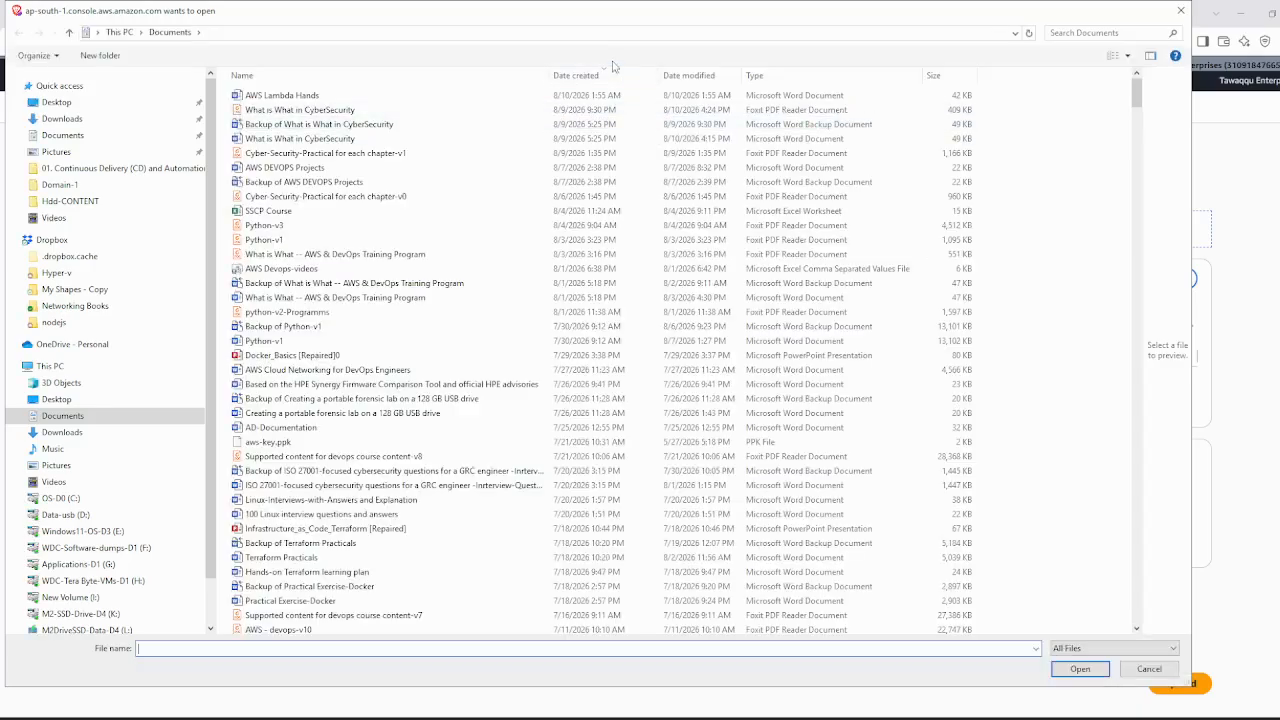
left_click_drag(608, 16, 1279, 30)
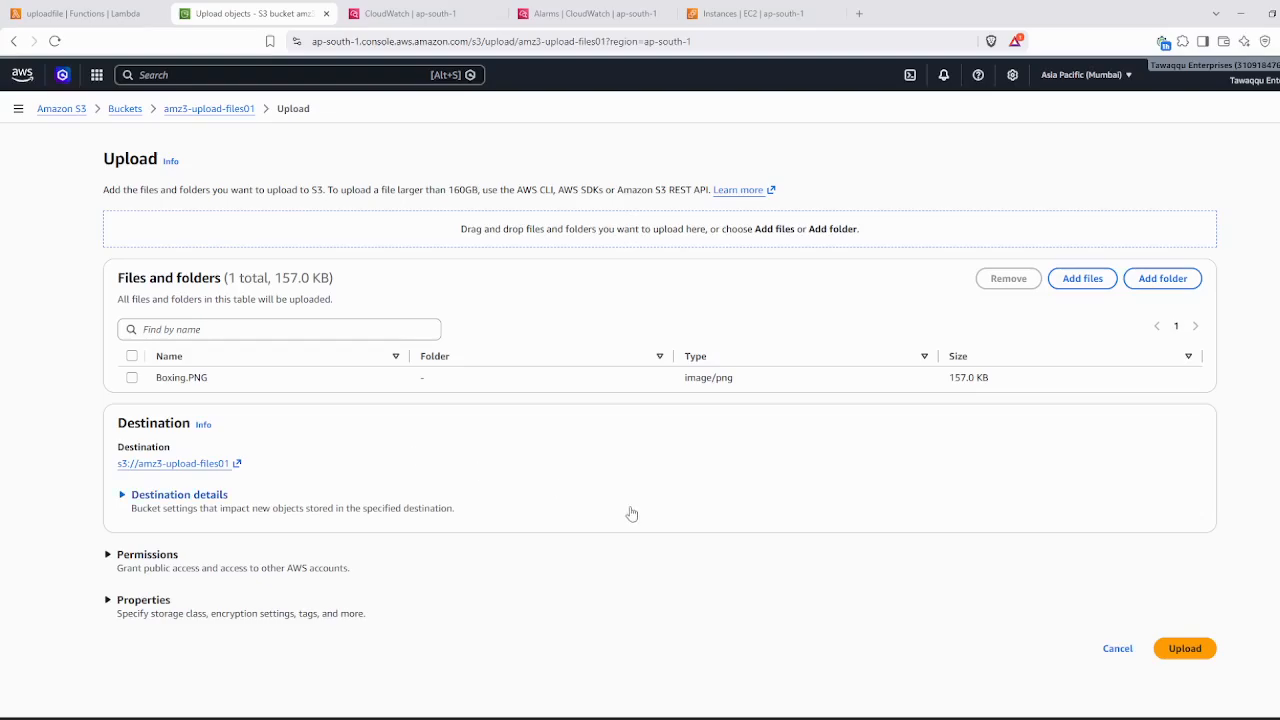
left_click(1186, 650)
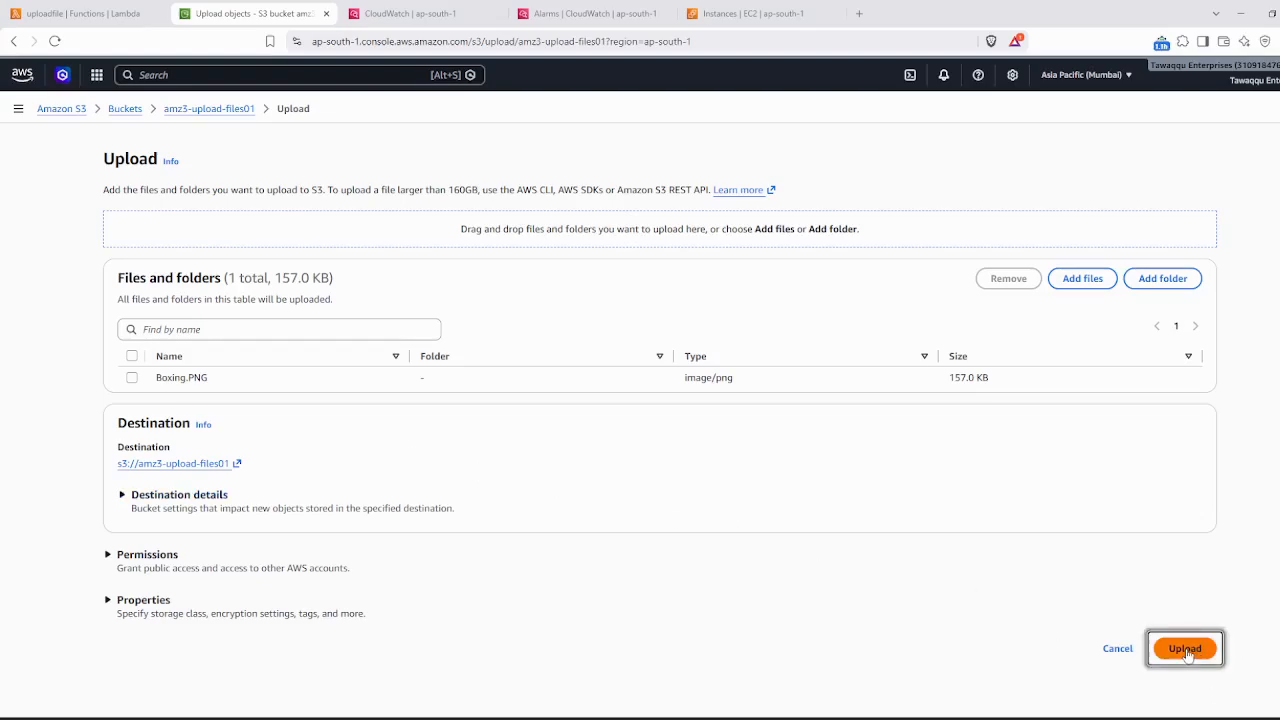
- Switch to the uploadfile Lambda function and examine its CloudWatch metrics for the last 1 hour
left_click(88, 14)
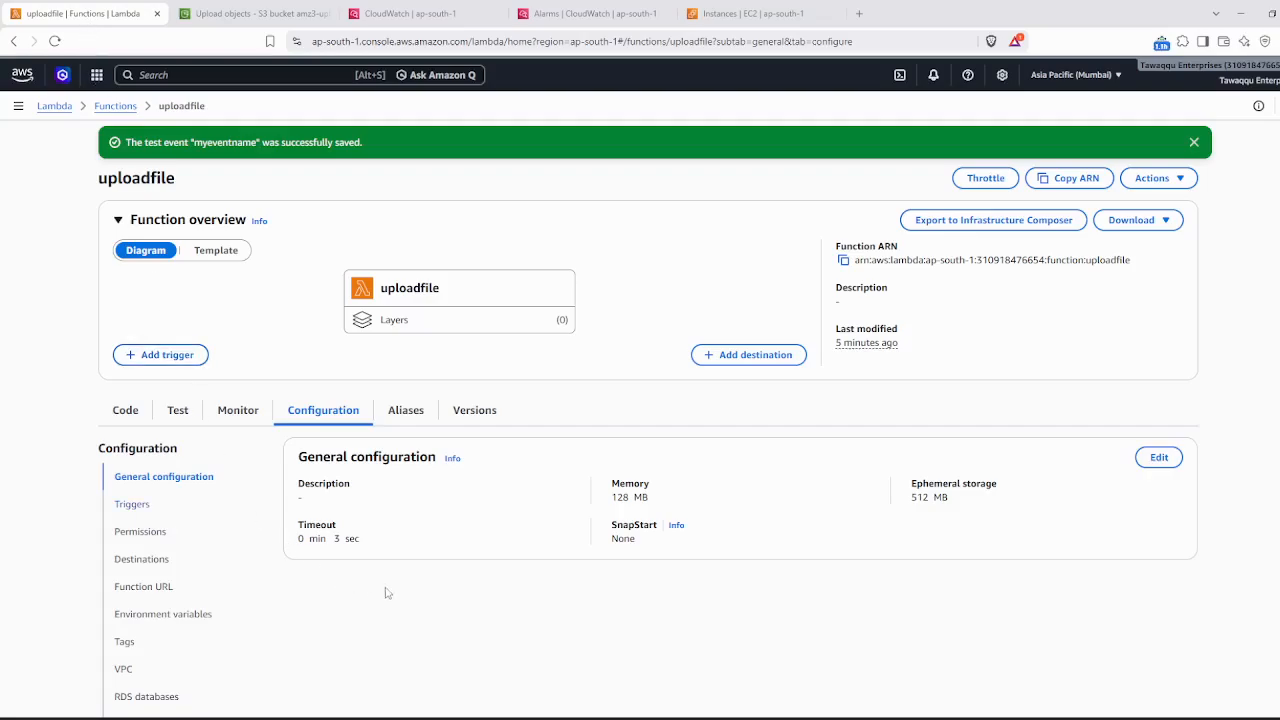
left_click(240, 416)
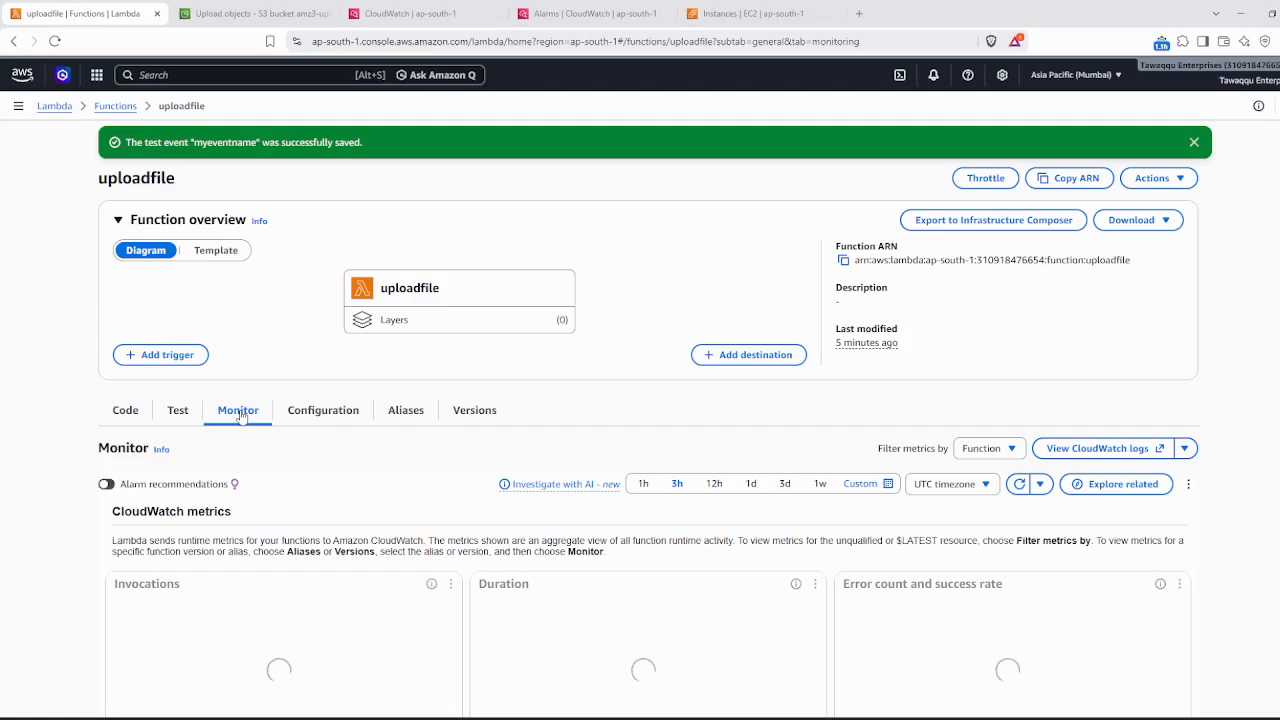
left_click(643, 484)
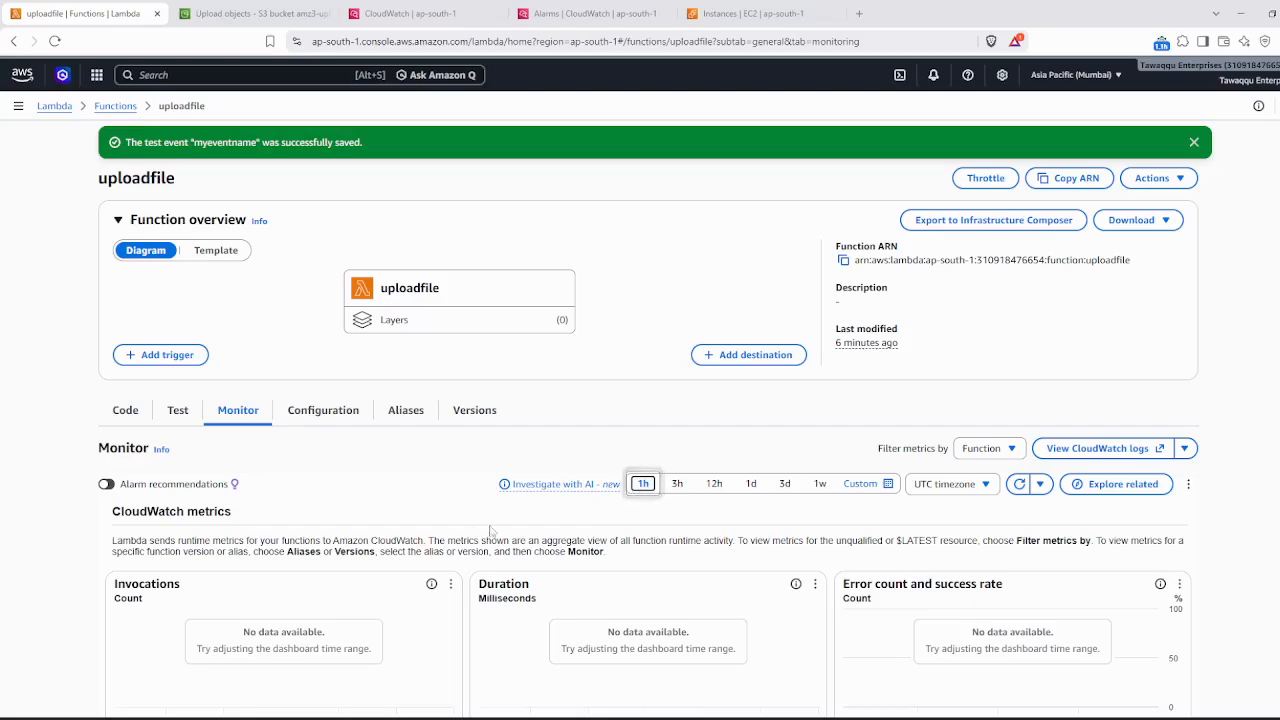
scroll(320, 535, "down", 2)
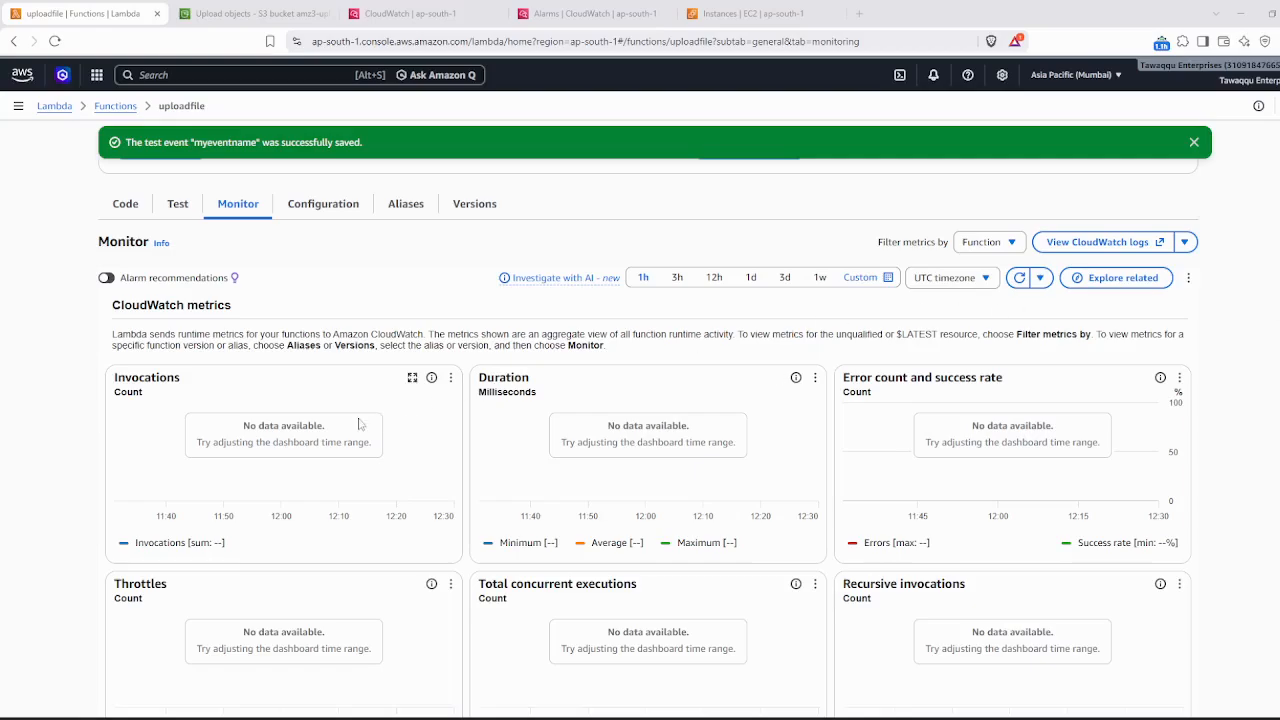
scroll(545, 438, "up", 2)
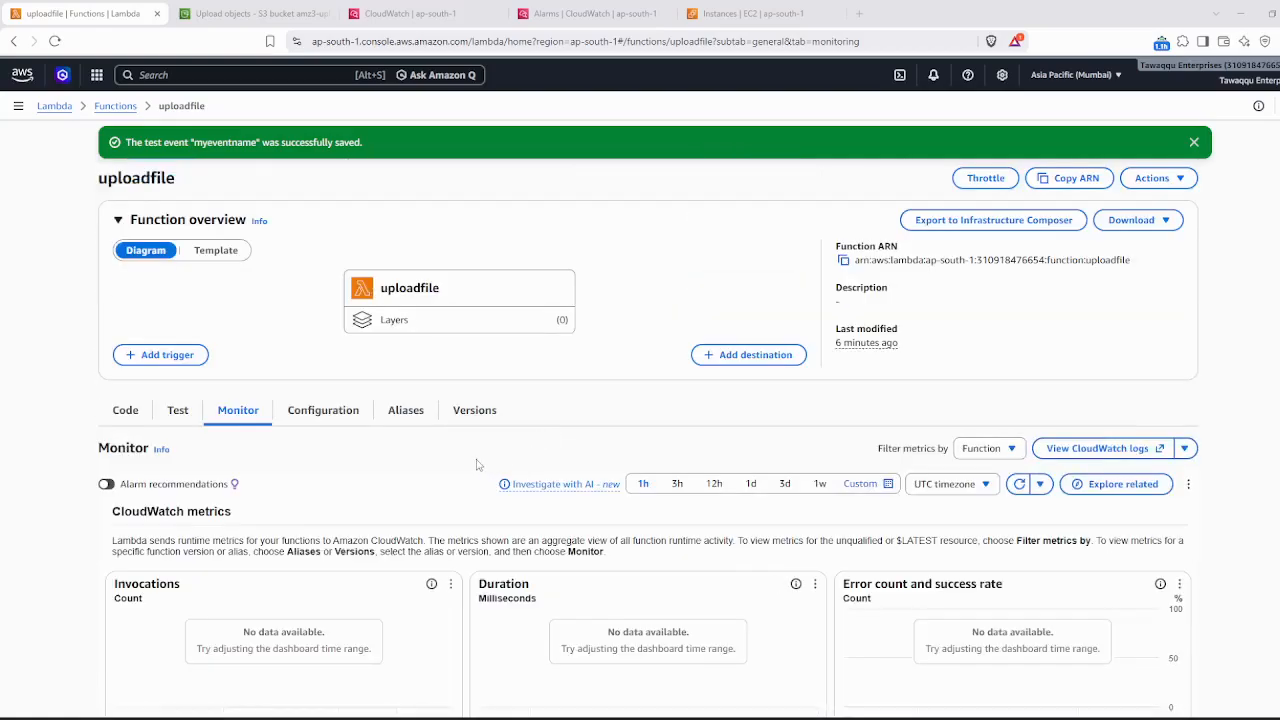
scroll(476, 464, "down", 2)
scroll(405, 377, "up", 2)
scroll(467, 486, "down", 5)
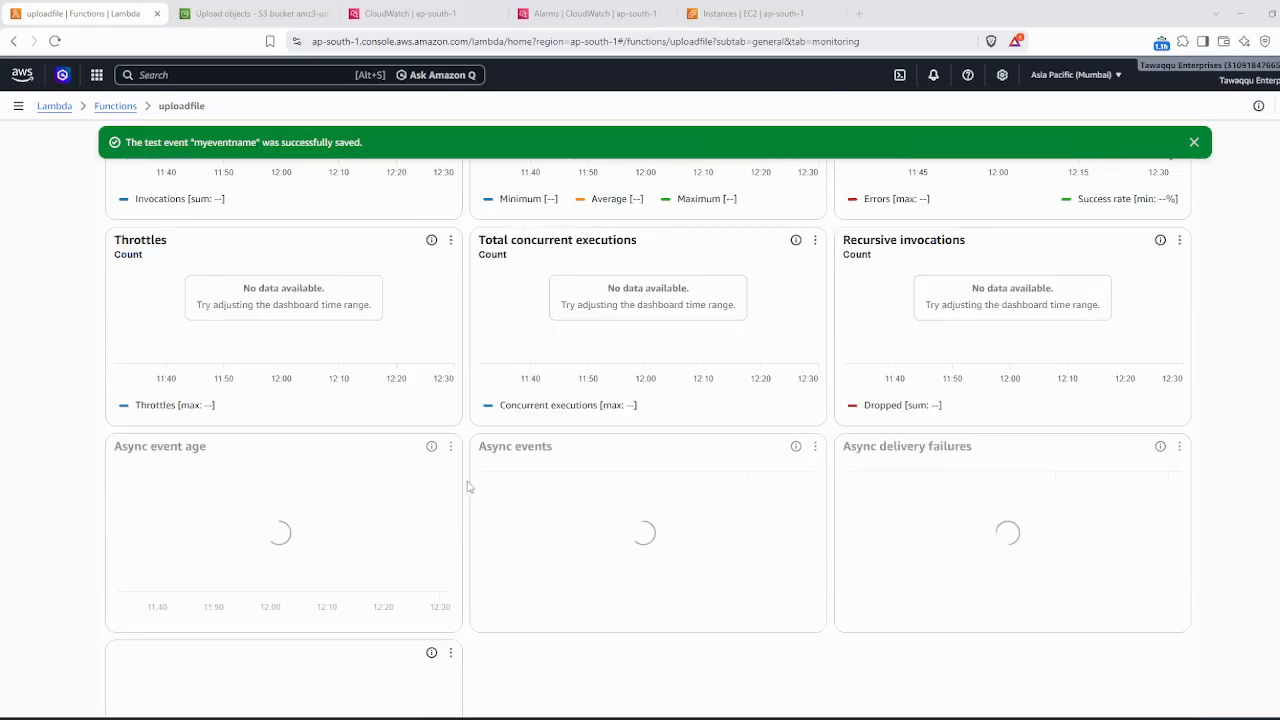
scroll(467, 486, "up", 5)
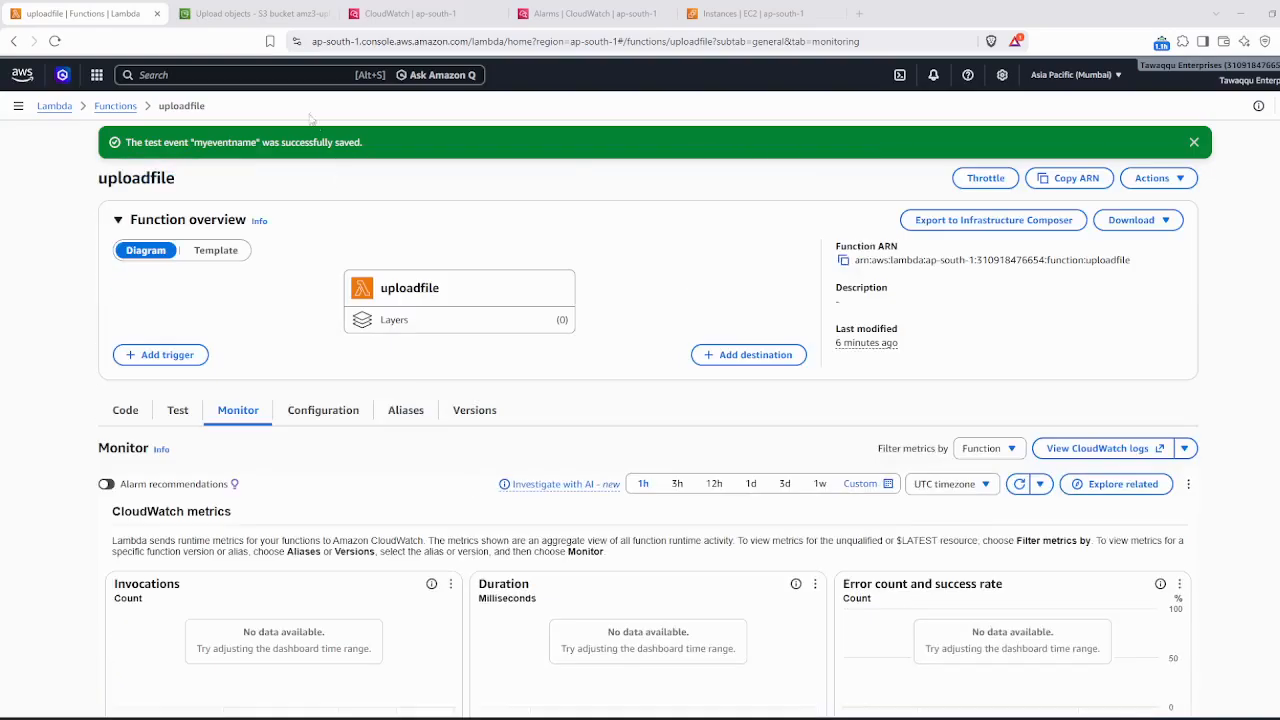
- Switch back to the S3 console, close the upload status and view the objects in bucket amz3-upload-files01
left_click(236, 16)
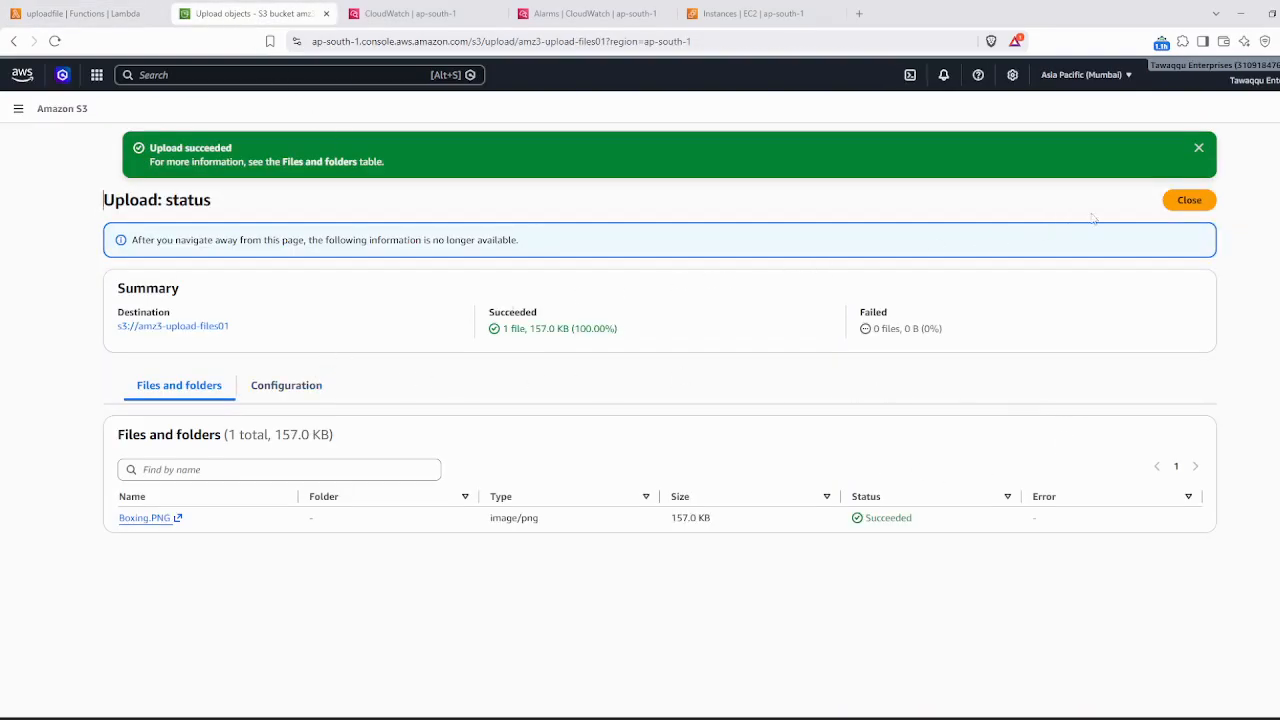
left_click(1188, 201)
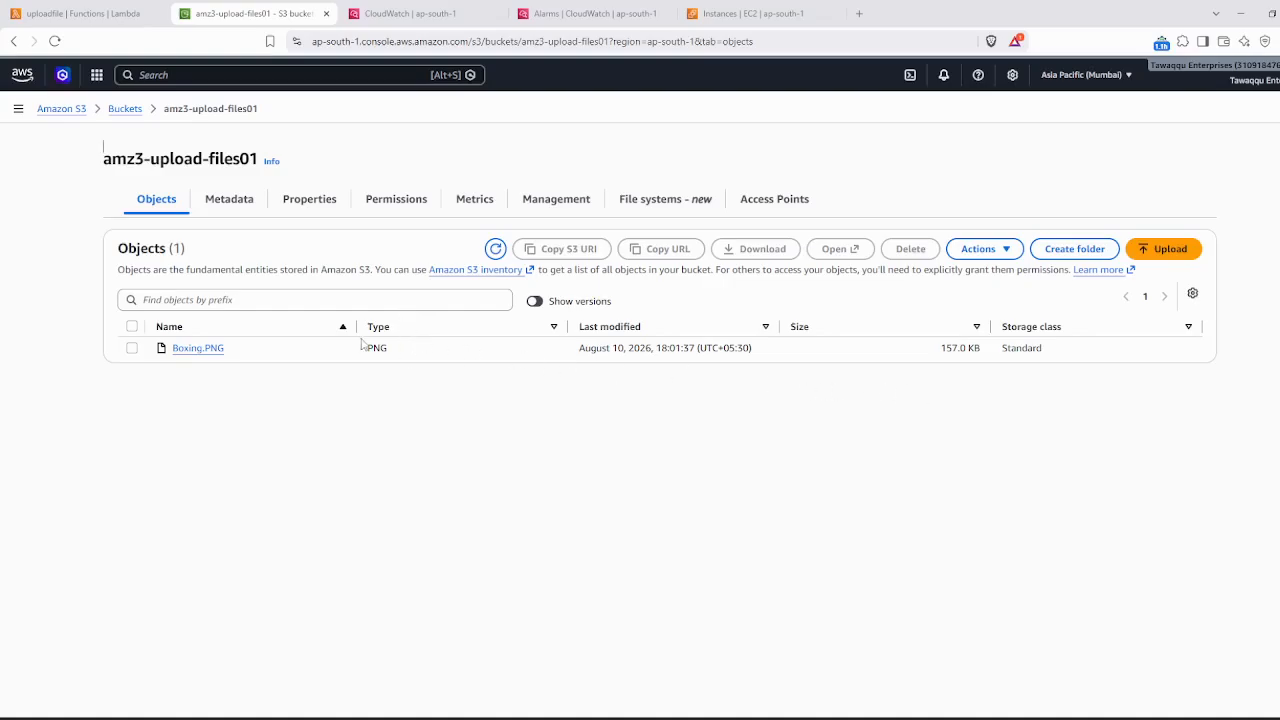
- Switch to the uploadfile Lambda function, reload its monitoring page and check the invocation and duration metrics
left_click(84, 14)
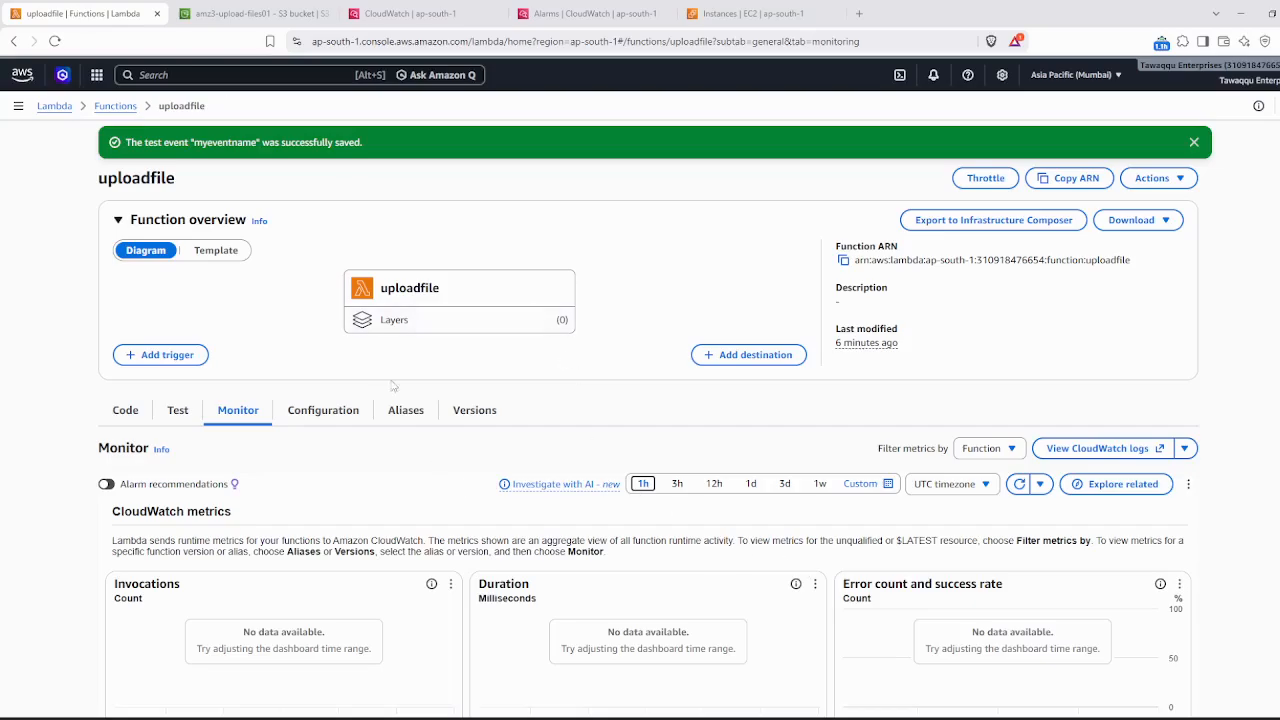
scroll(350, 440, "down", 3)
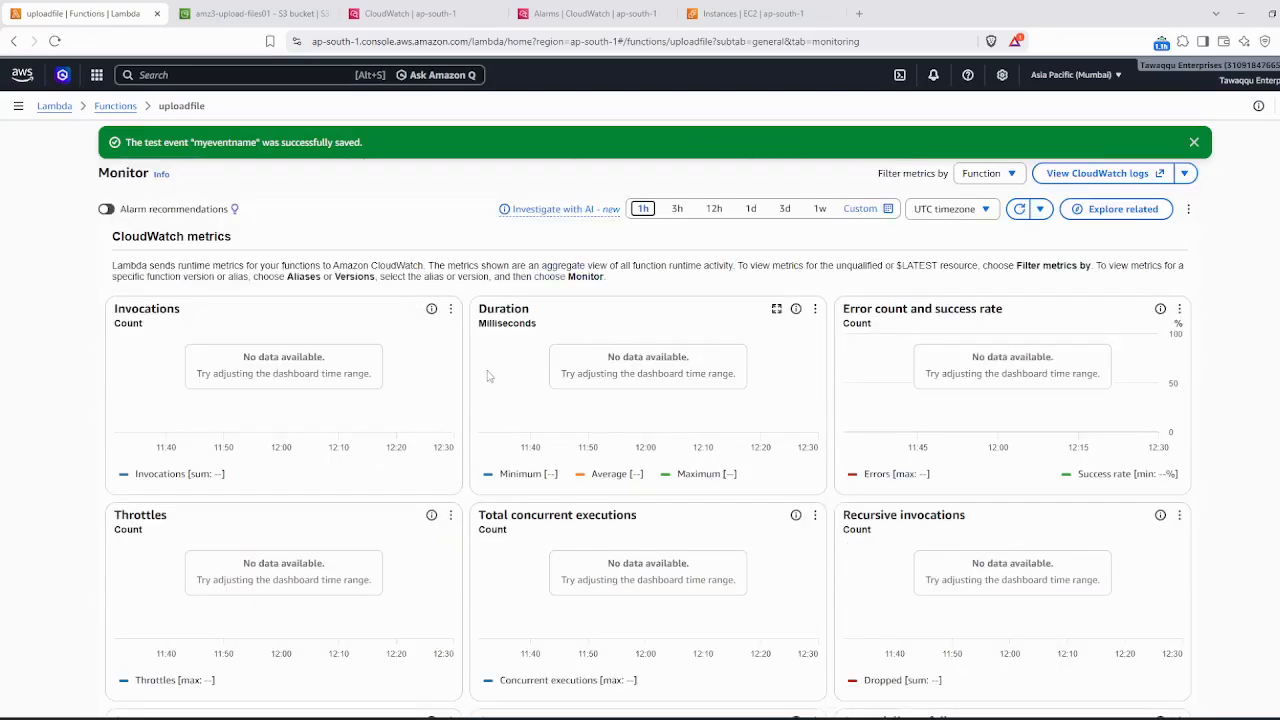
scroll(490, 377, "up", 1)
scroll(490, 377, "down", 1)
scroll(512, 401, "up", 3)
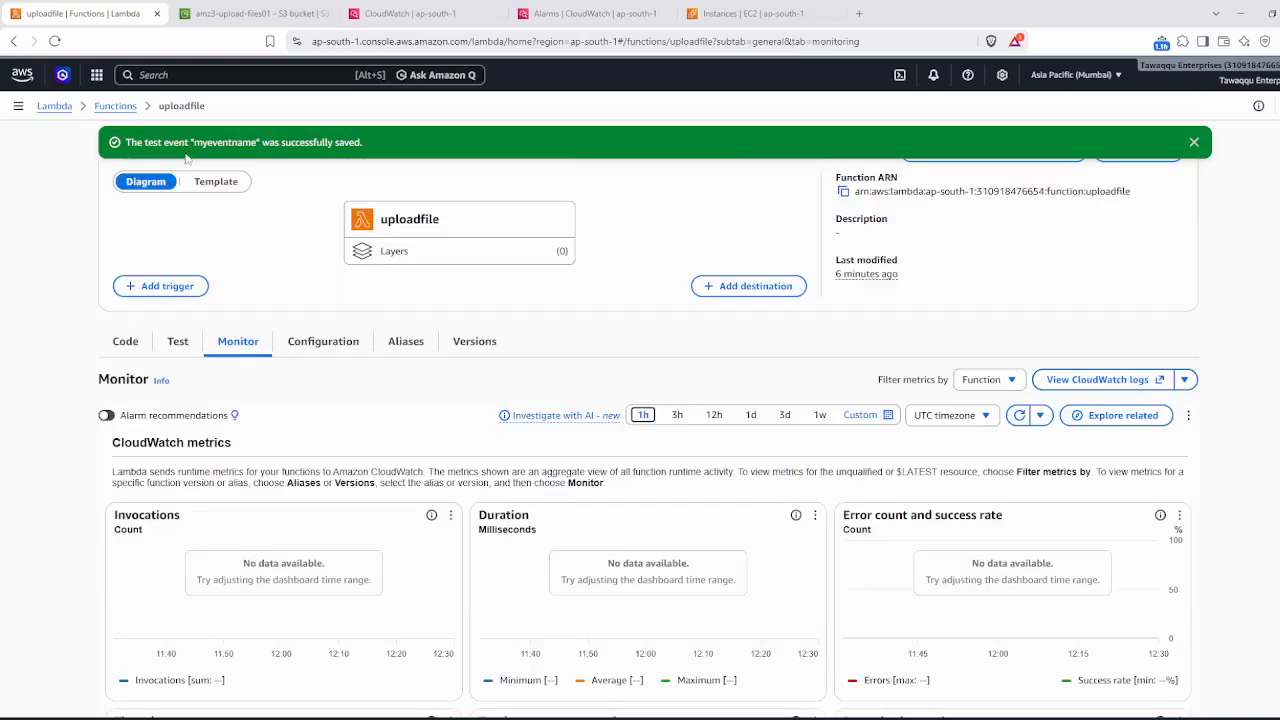
left_click(55, 41)
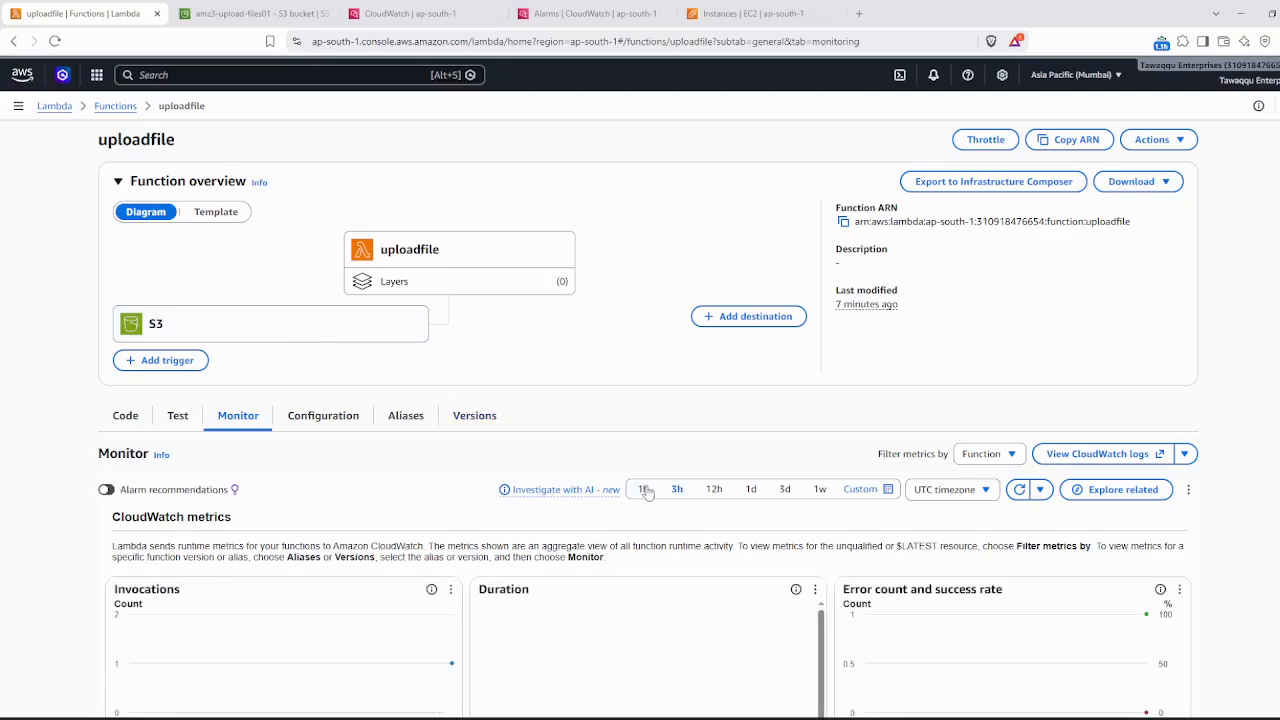
scroll(690, 567, "down", 1)
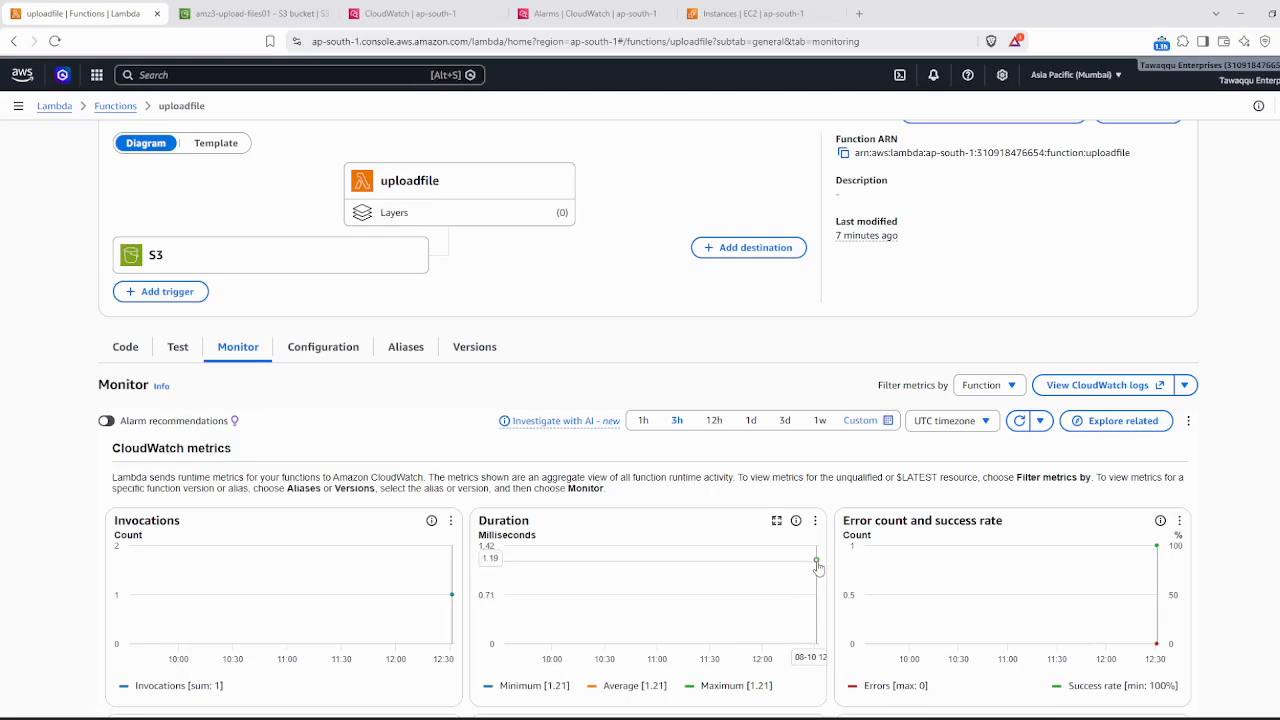
mouse_move(817, 566)
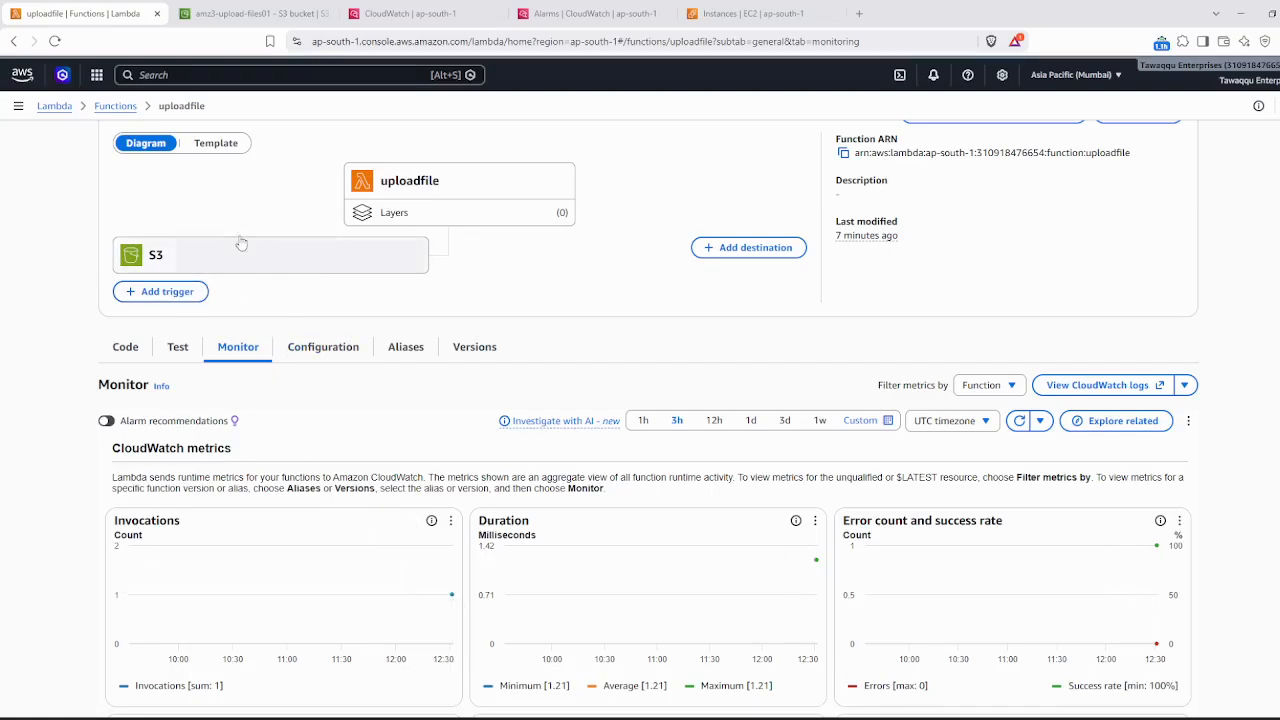
- Permanently confirm and delete the Boxing.PNG object from the amz3-upload-files01 S3 bucket
left_click(250, 14)
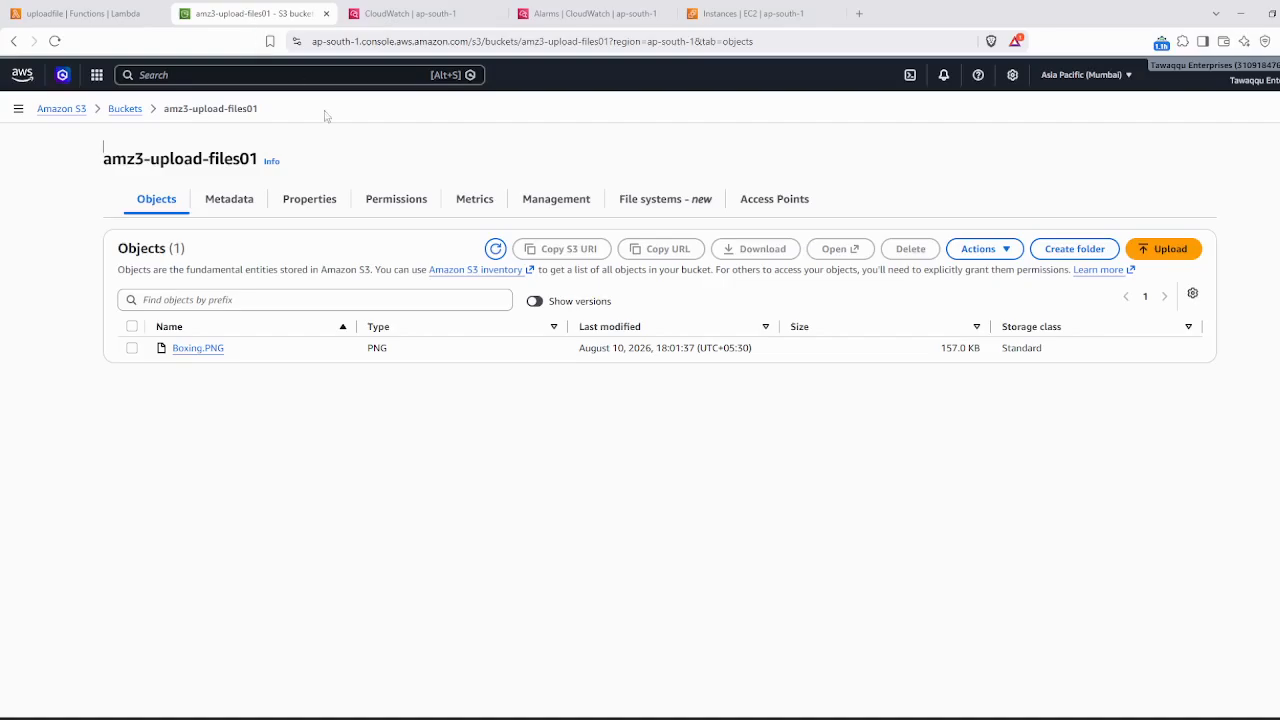
left_click(131, 348)
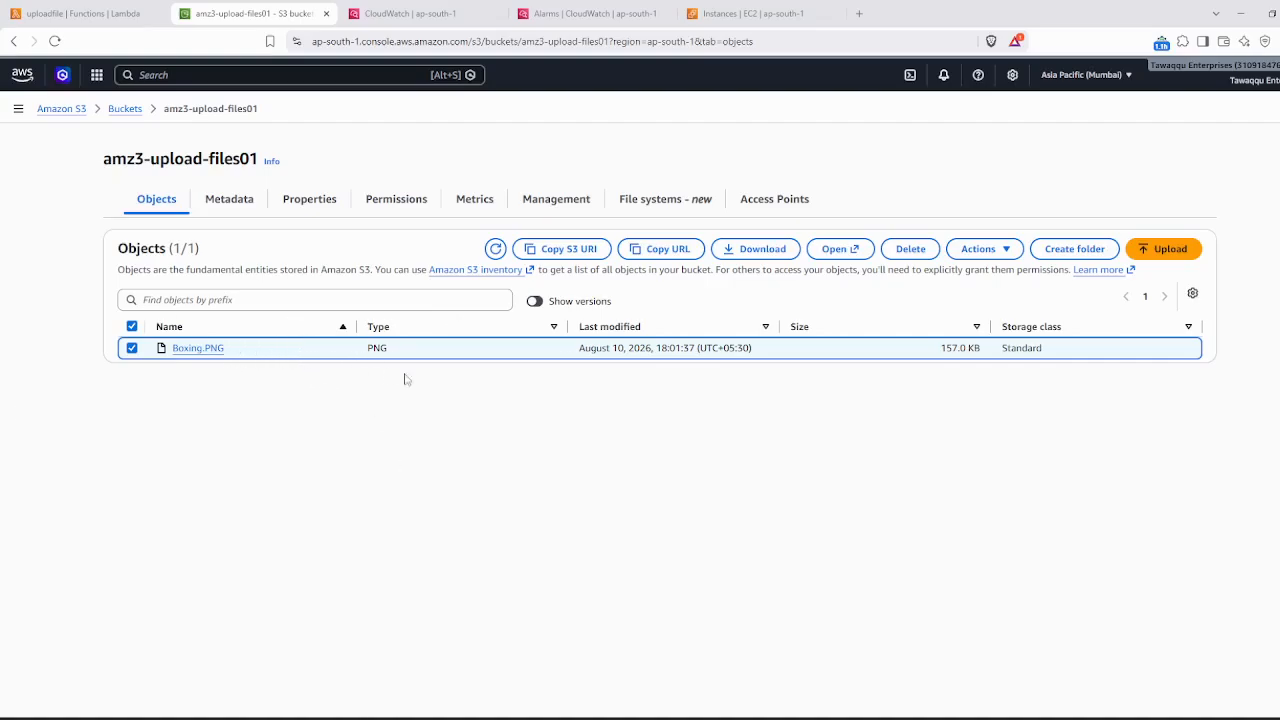
left_click(911, 250)
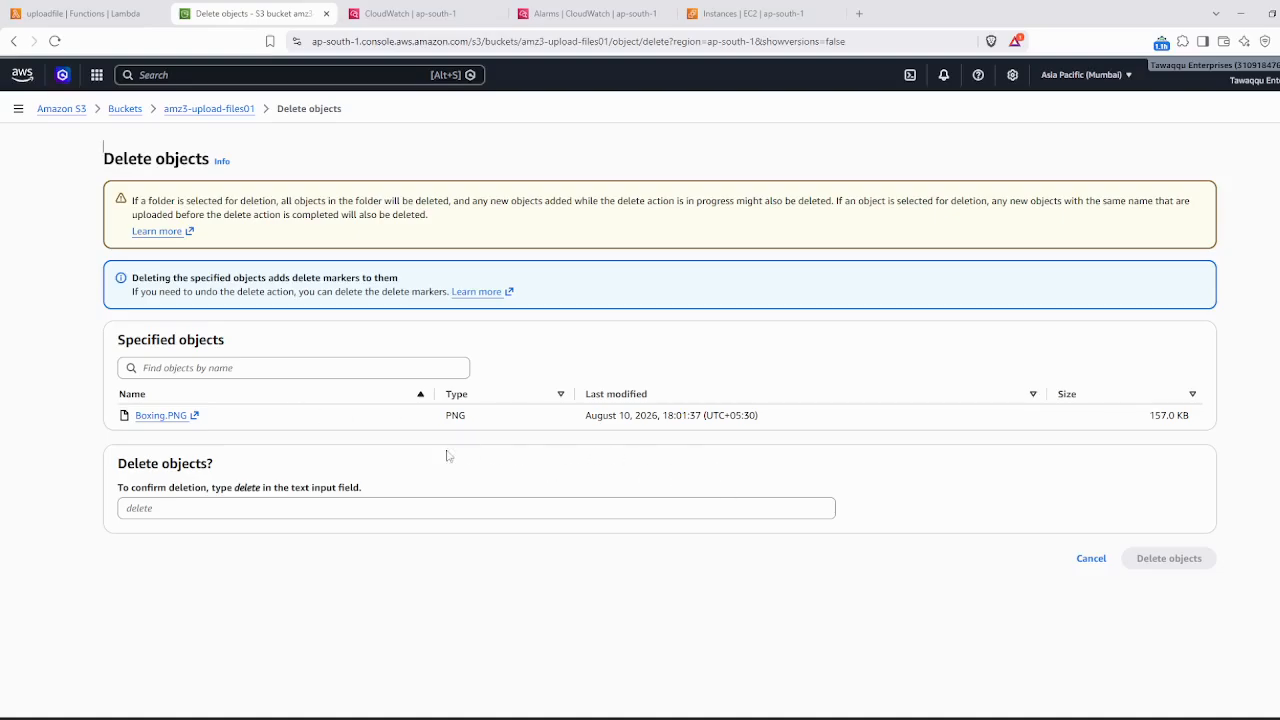
left_click(220, 508)
type("d")
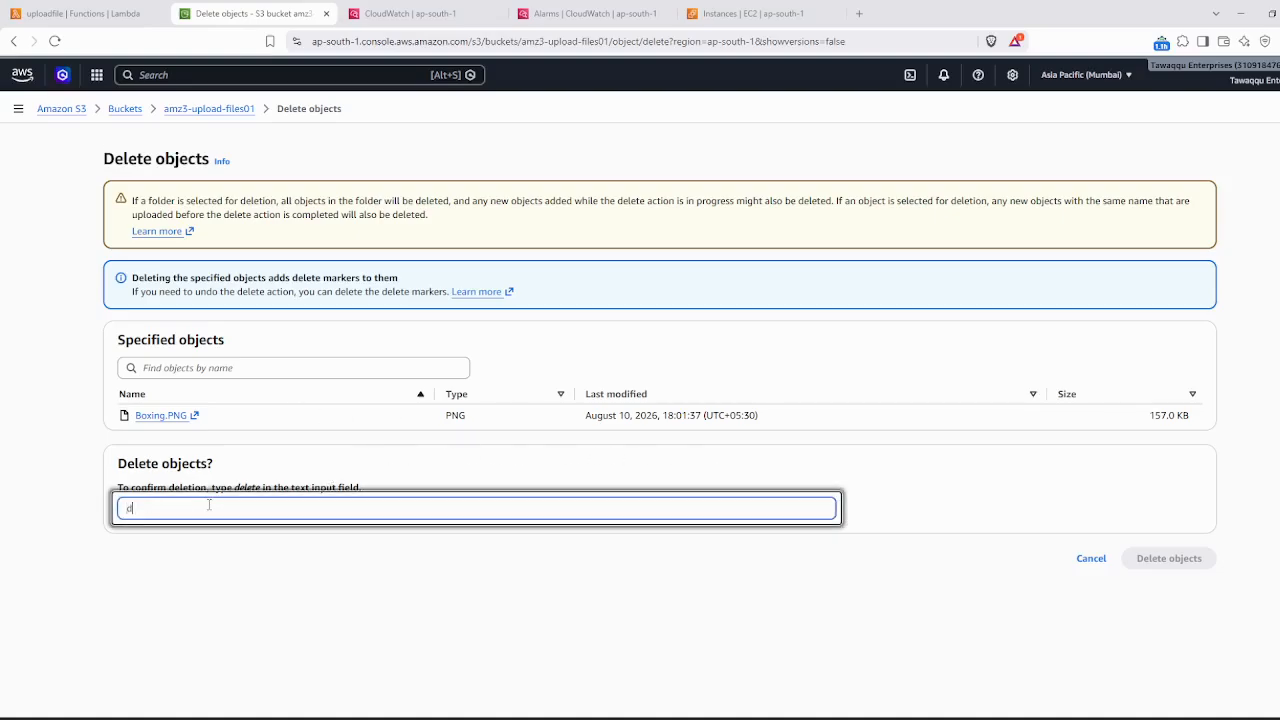
type("elete")
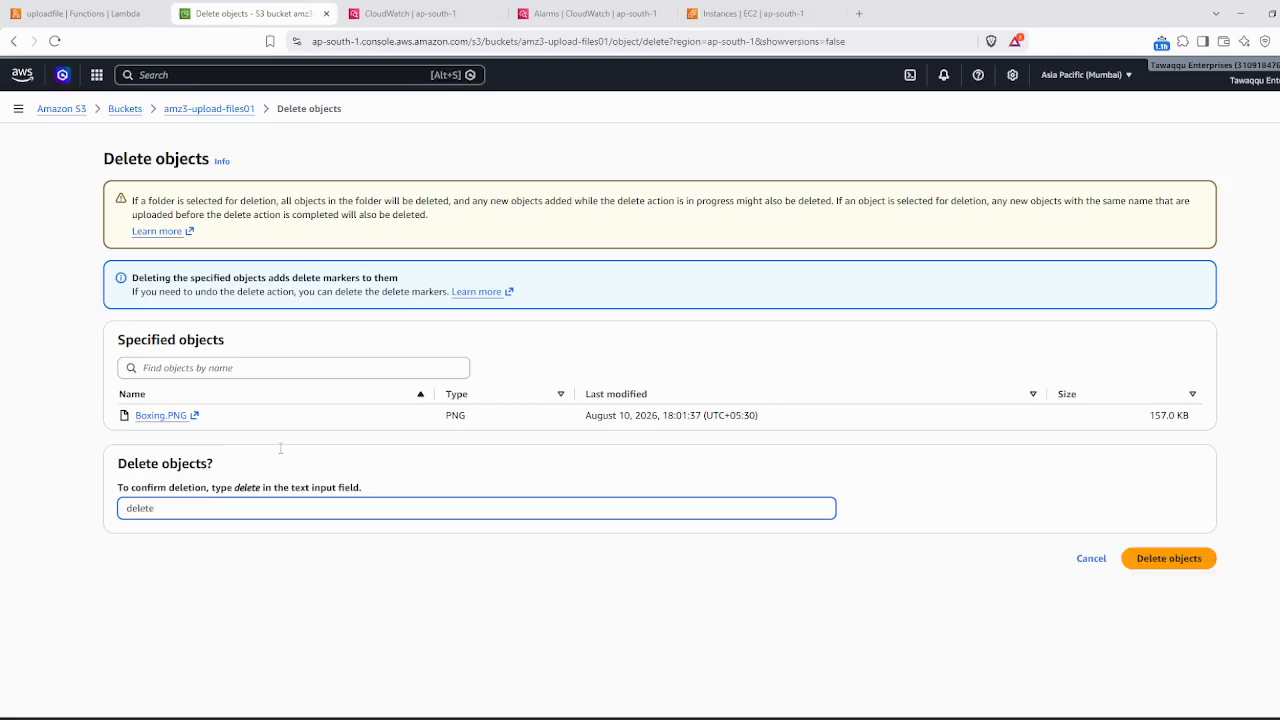
left_click(1163, 560)
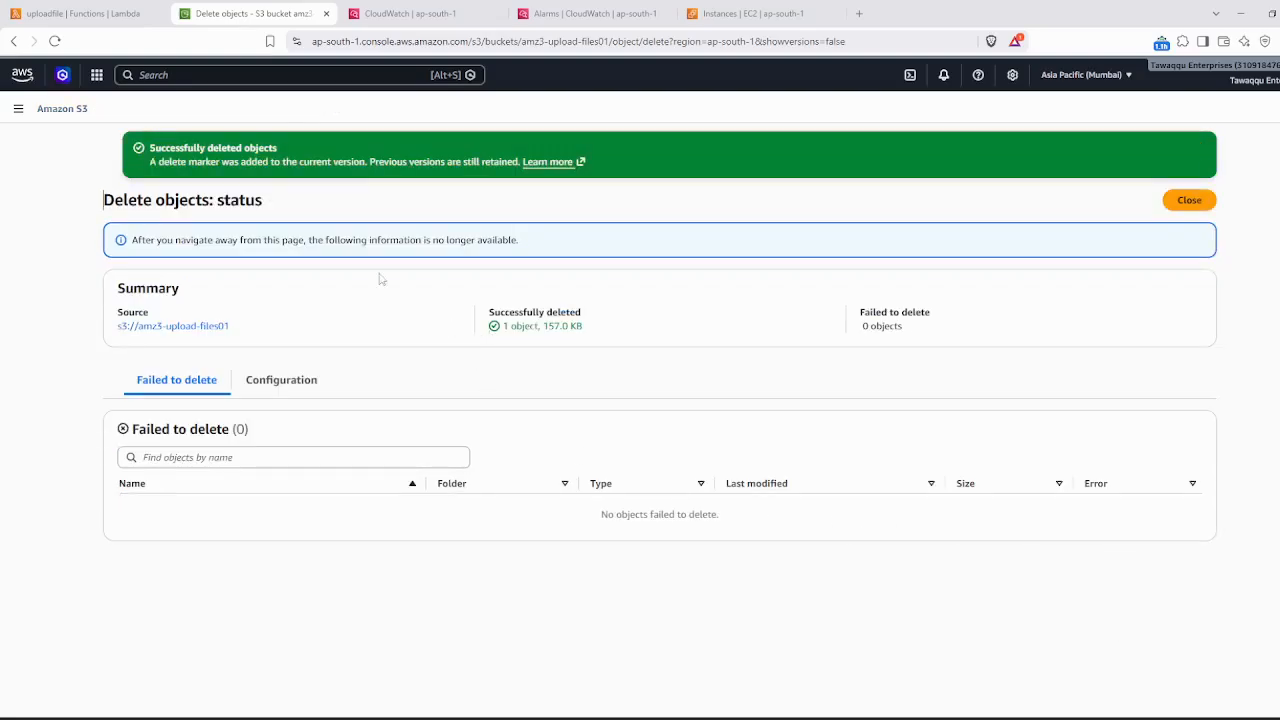
- Reload the uploadfile function's monitoring page and examine its CloudWatch metrics over the 1h range
left_click(89, 12)
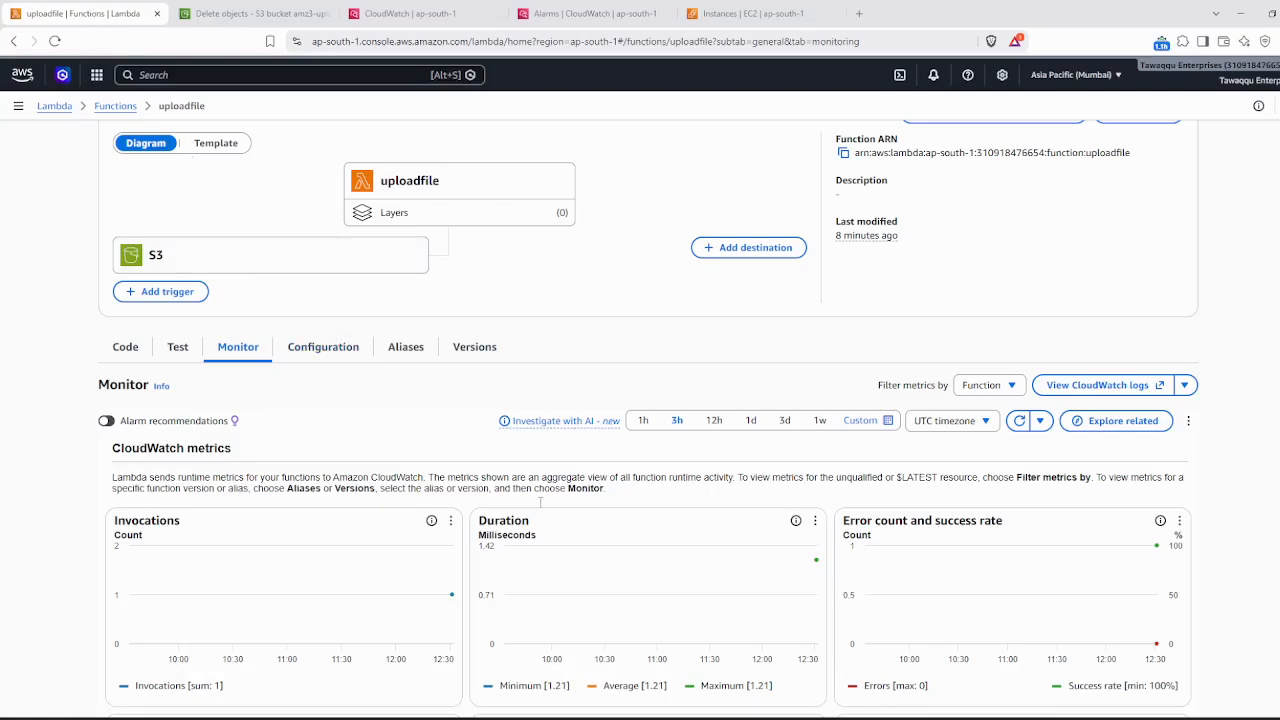
scroll(619, 536, "down", 2)
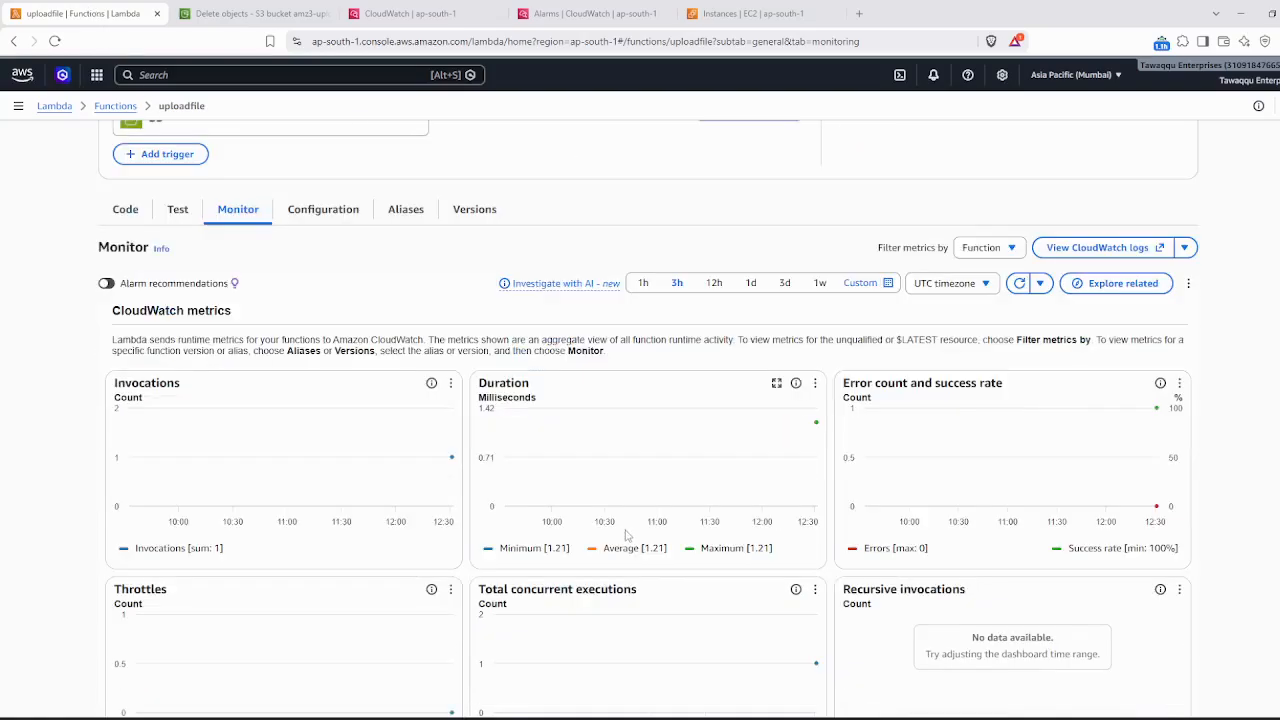
left_click(55, 41)
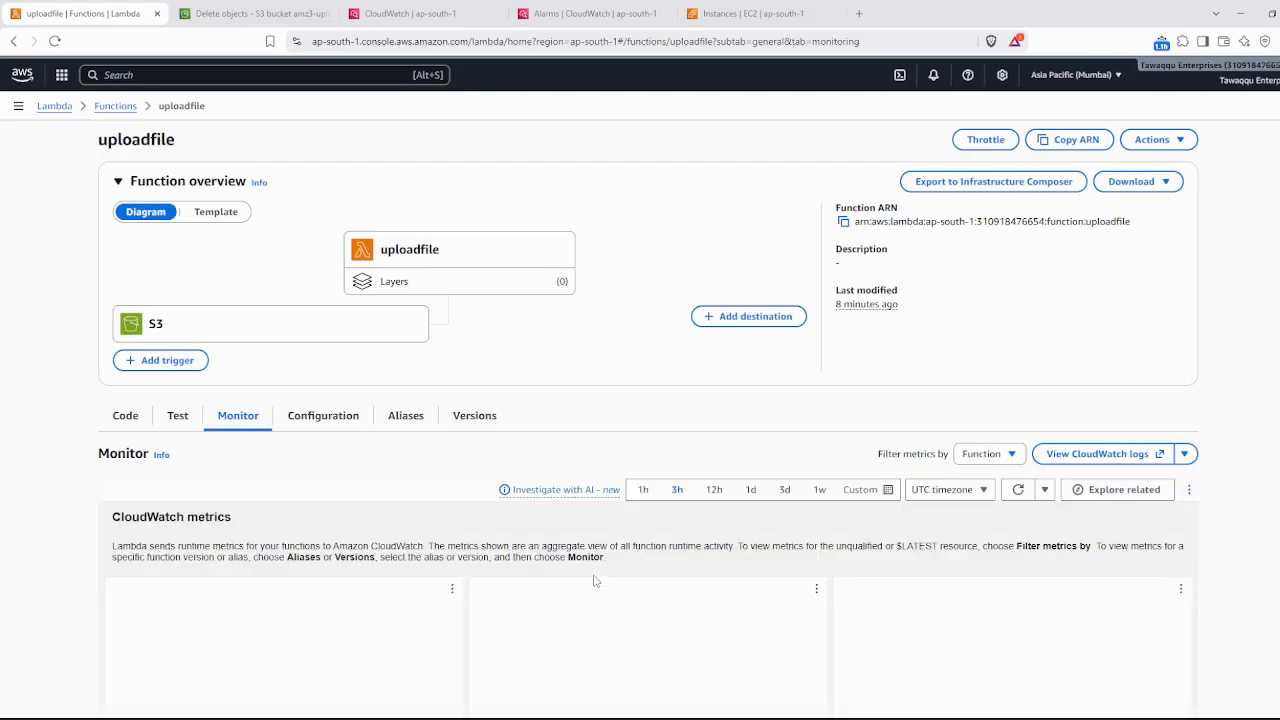
scroll(748, 615, "down", 2)
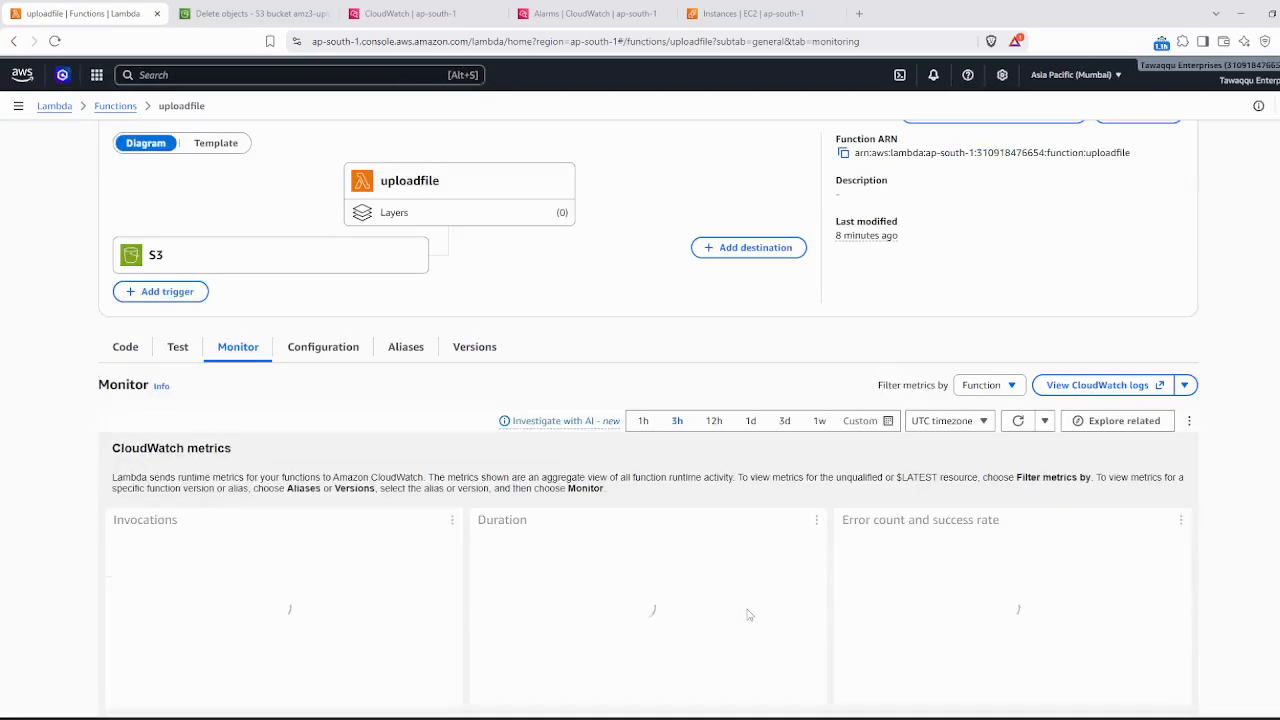
left_click(644, 353)
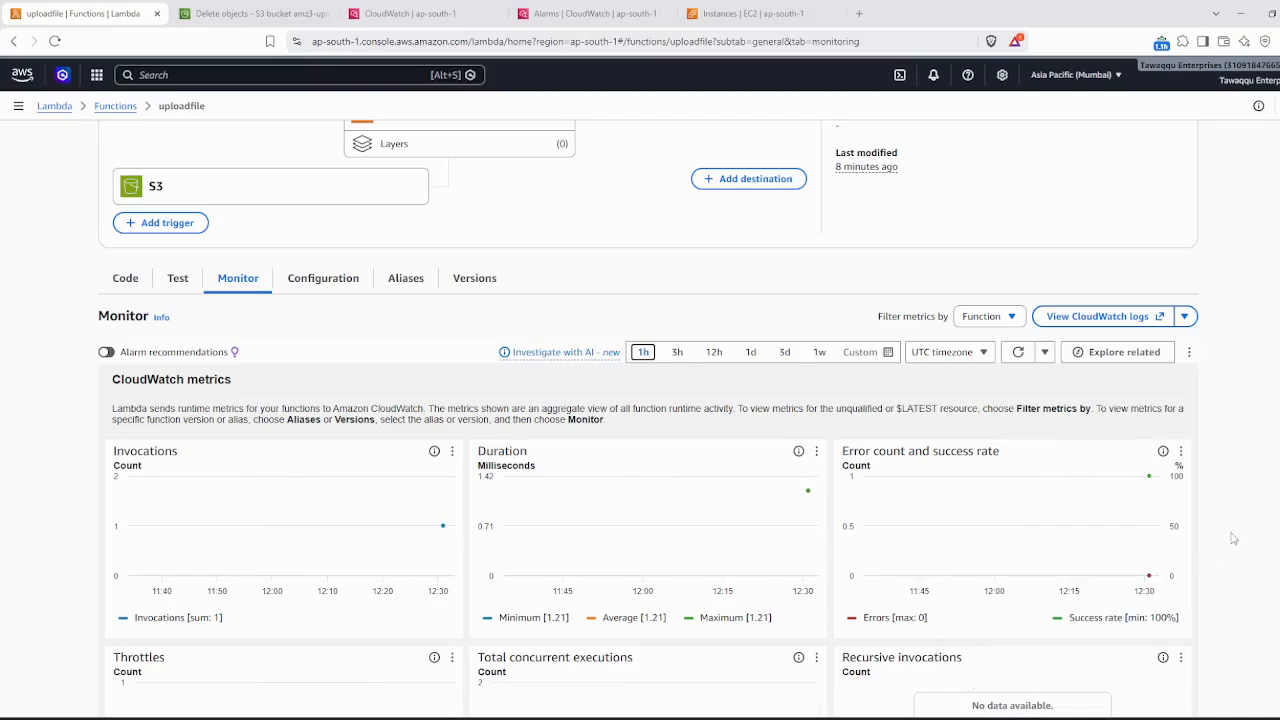
scroll(1233, 538, "down", 3)
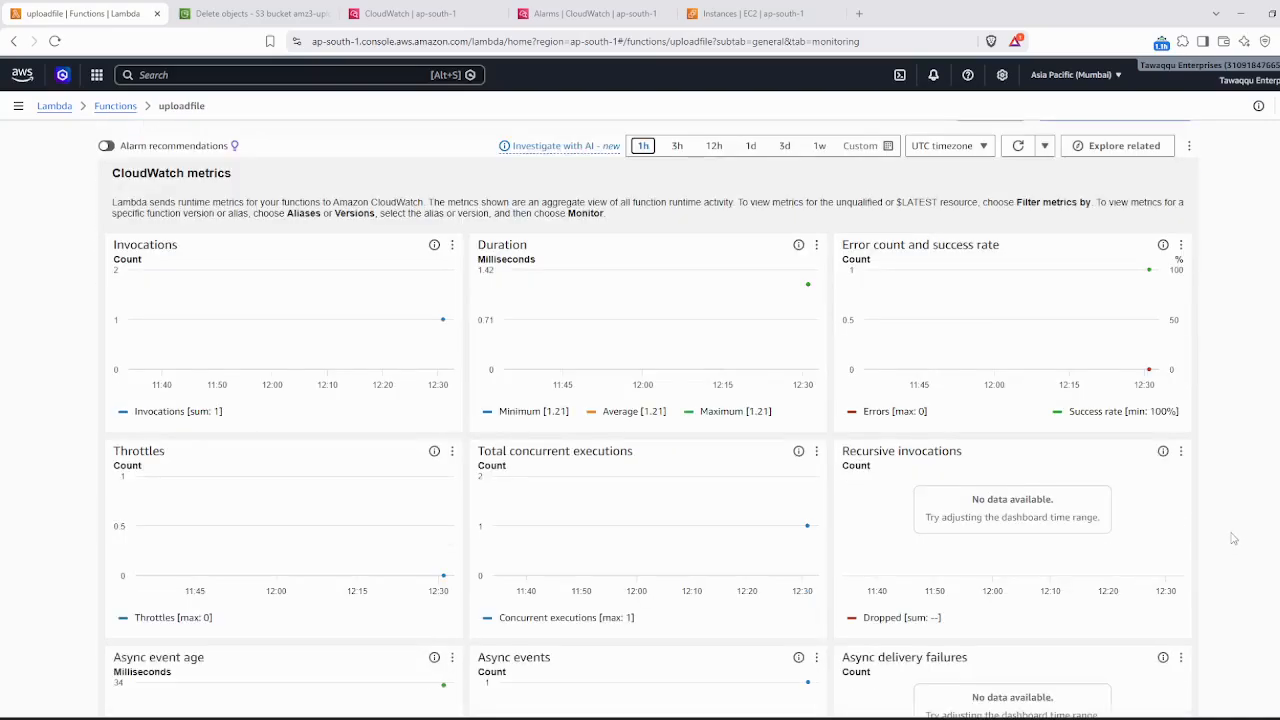
scroll(1233, 538, "up", 1)
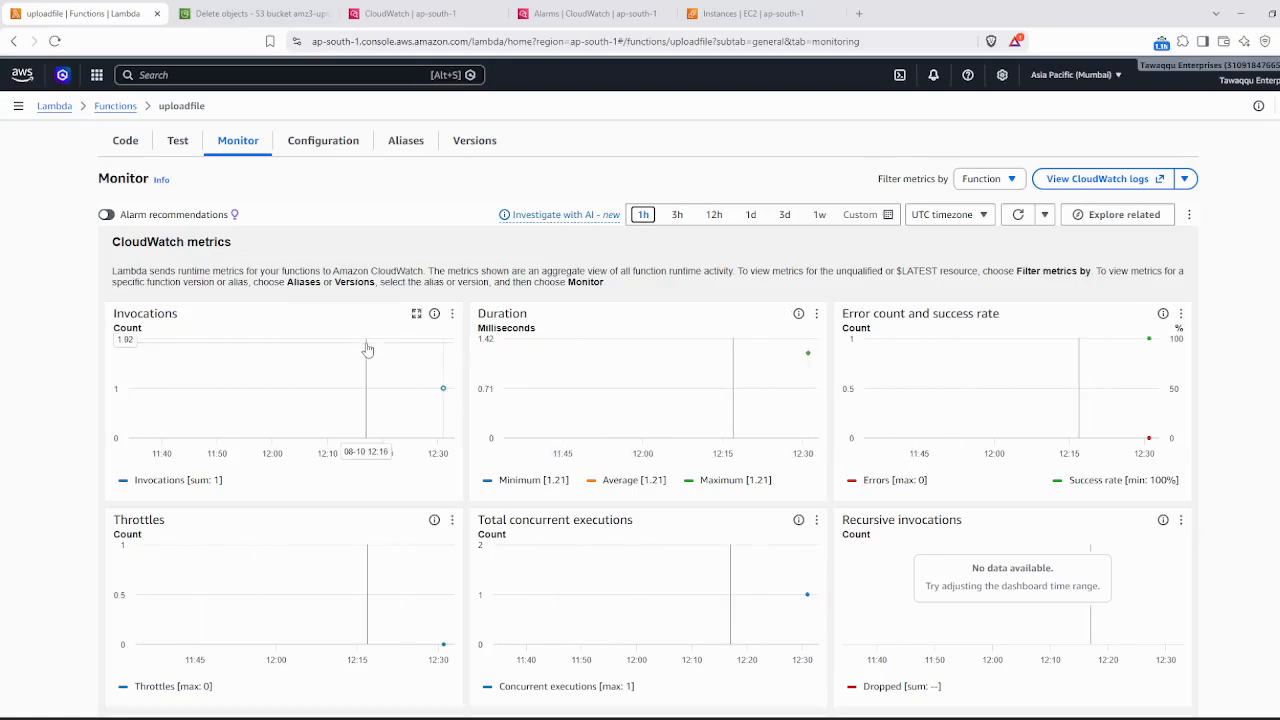
scroll(367, 349, "up", 2)
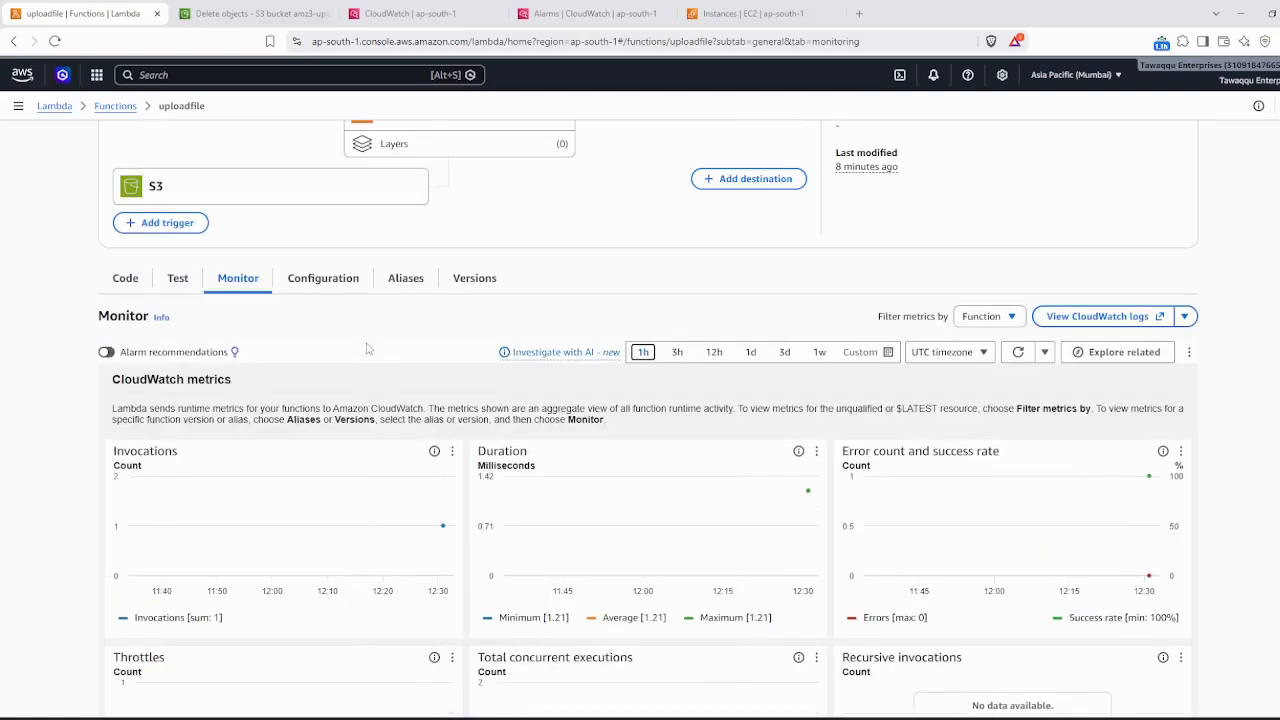
scroll(367, 349, "down", 1)
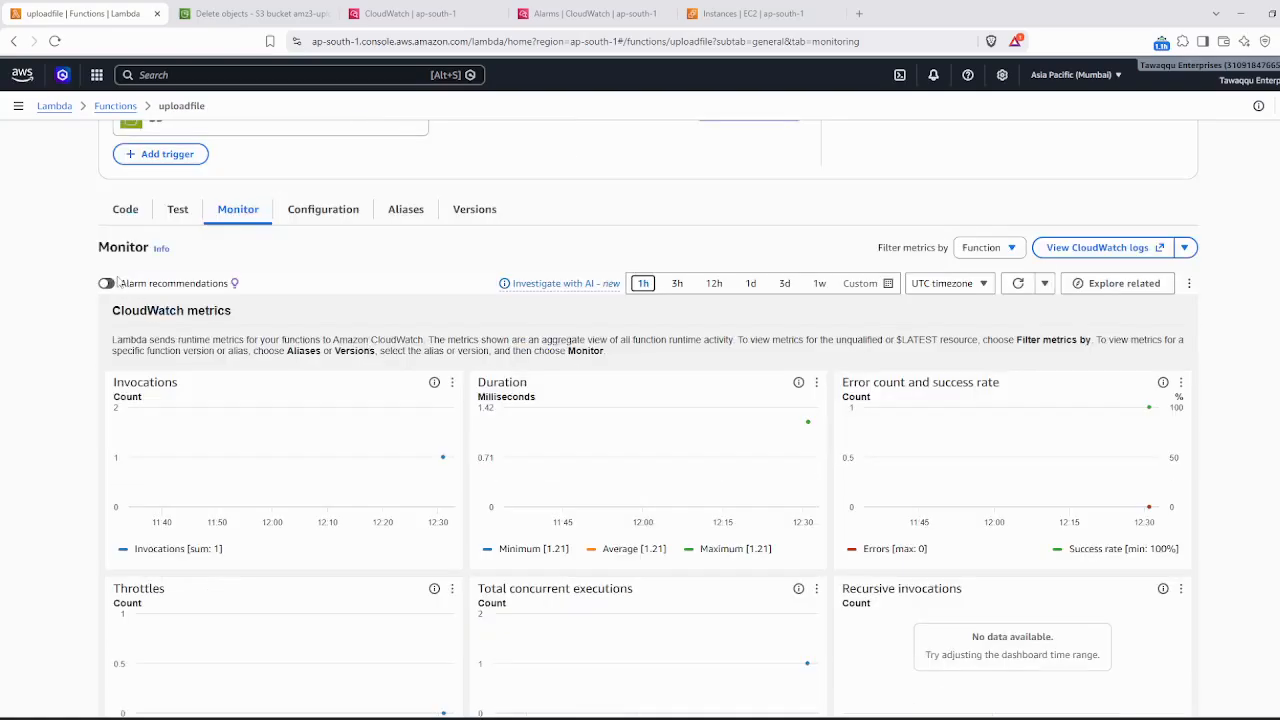
- Reload the function's metrics again with a 1h range and filter them by Resource: Function name
left_click(54, 41)
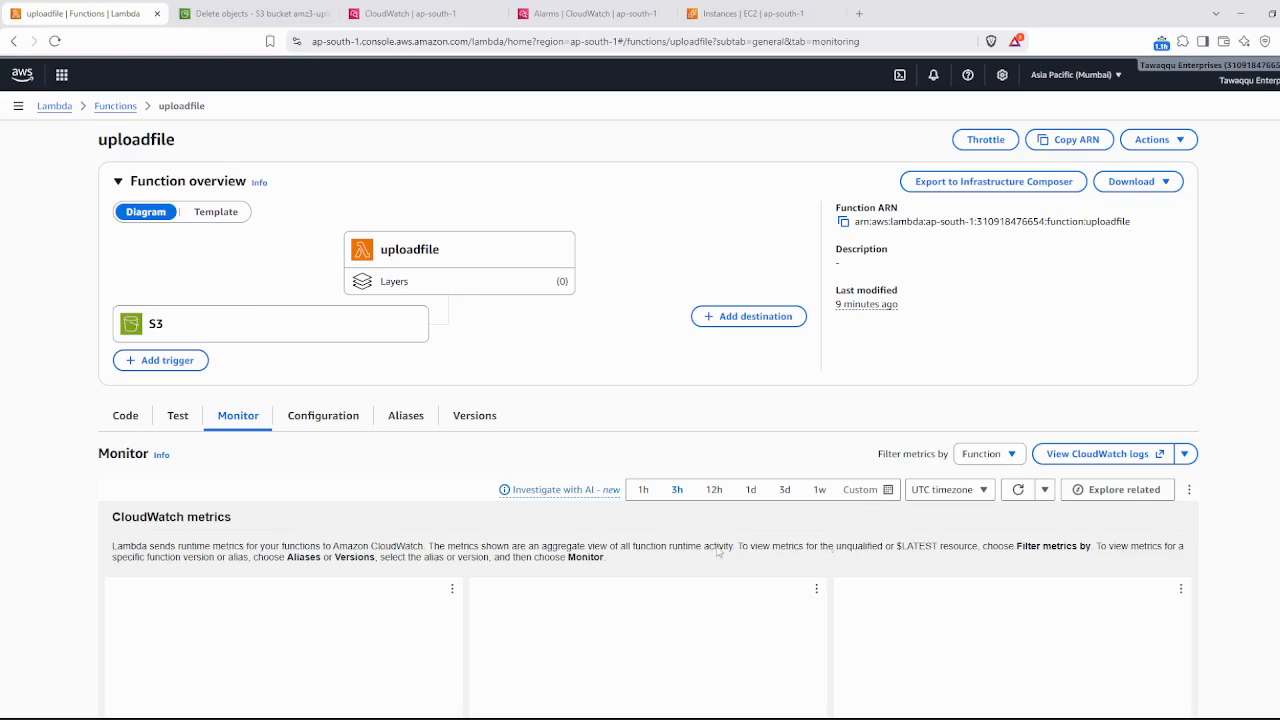
left_click(643, 490)
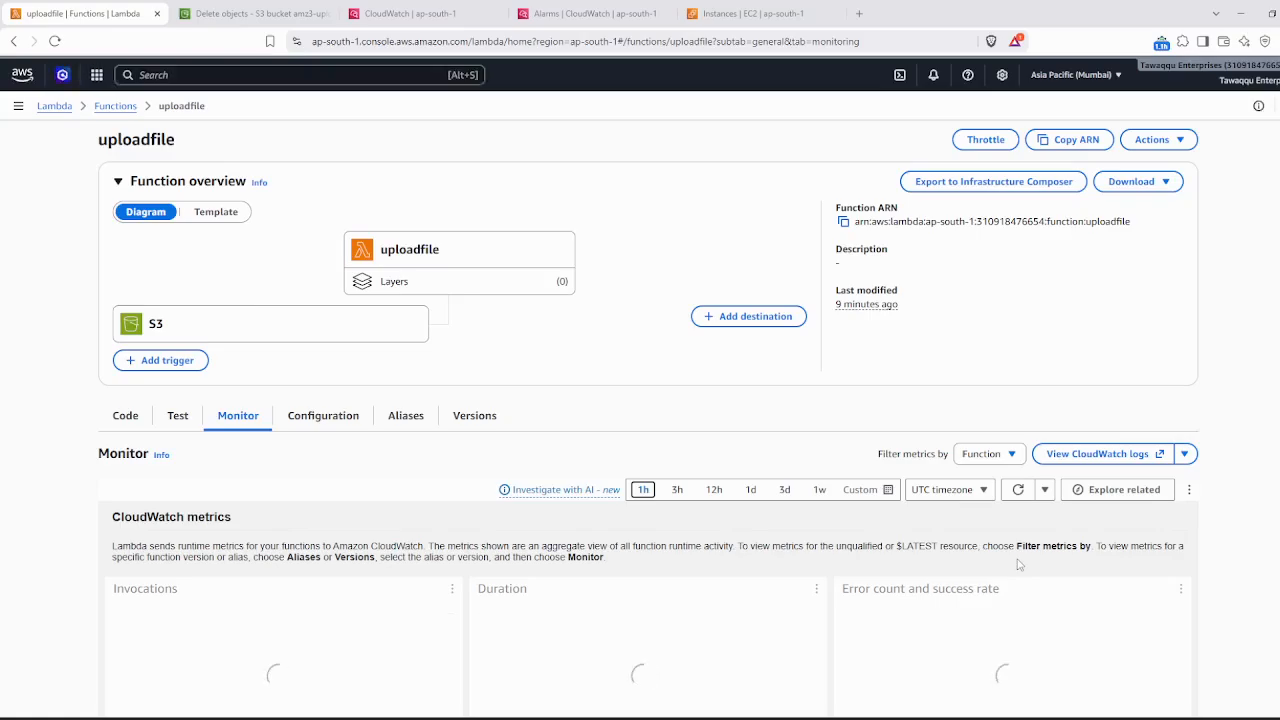
scroll(1019, 565, "down", 2)
scroll(1019, 565, "down", 1)
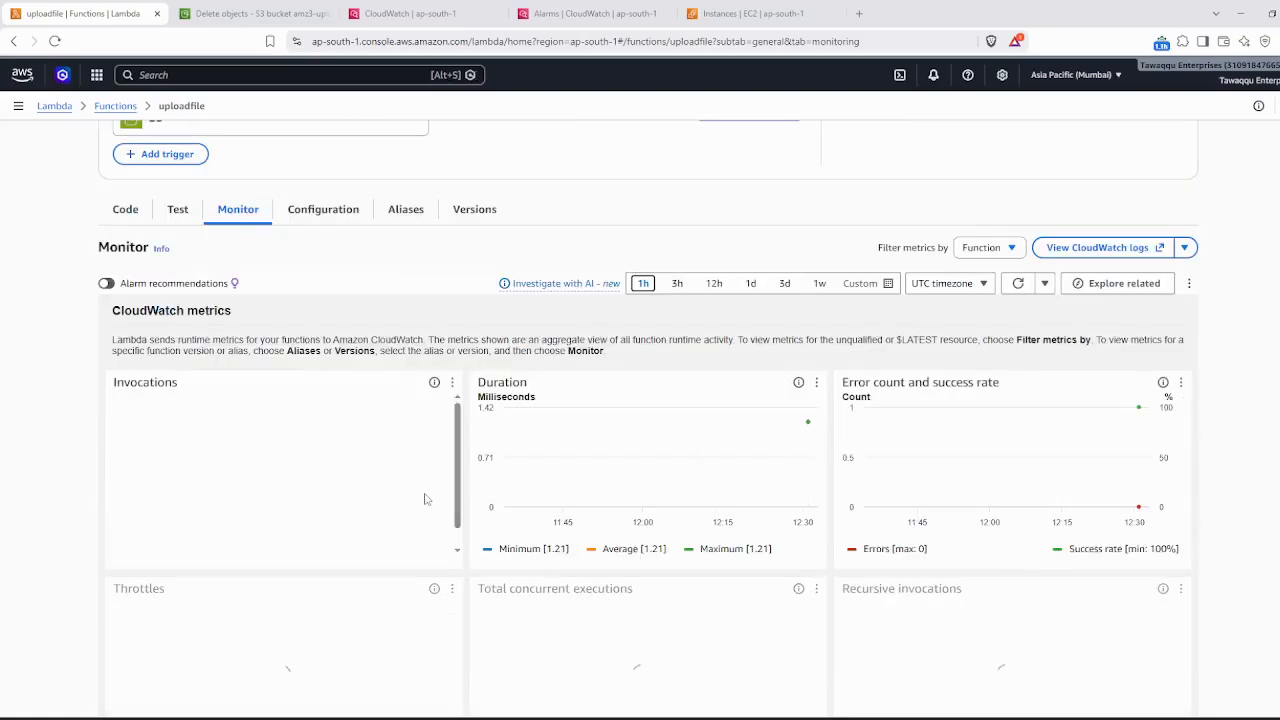
mouse_move(444, 461)
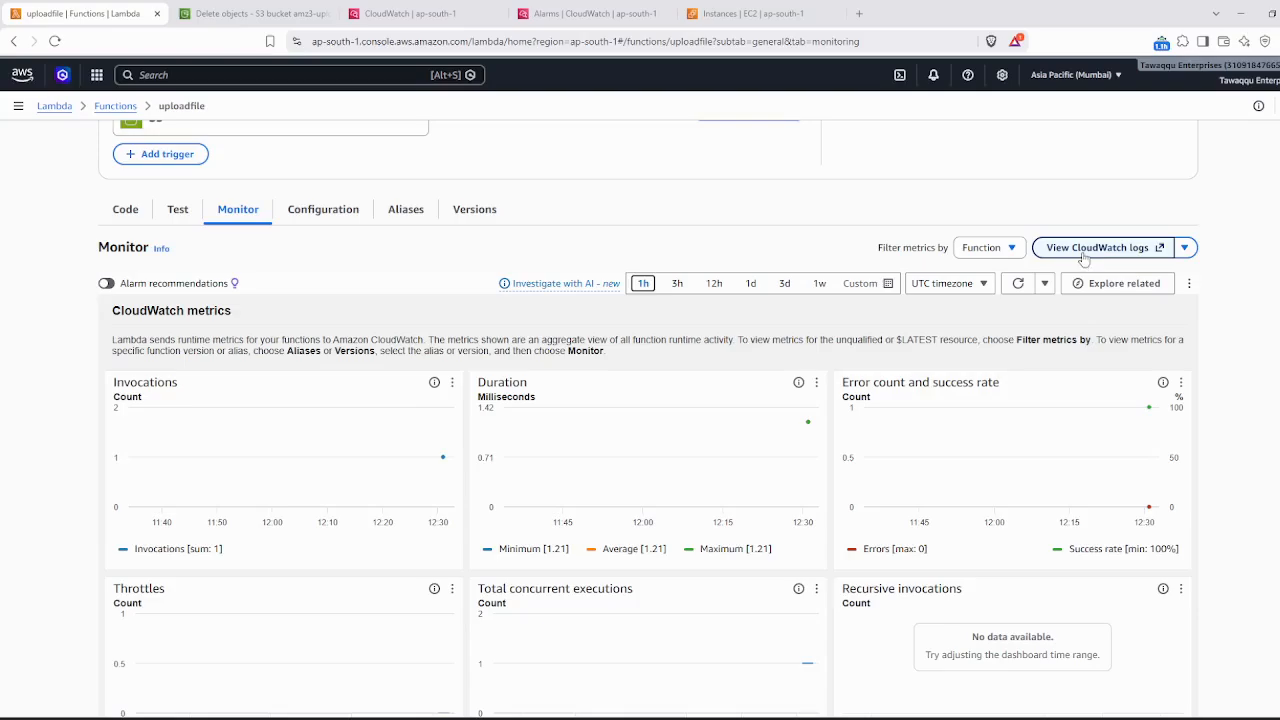
left_click(1013, 249)
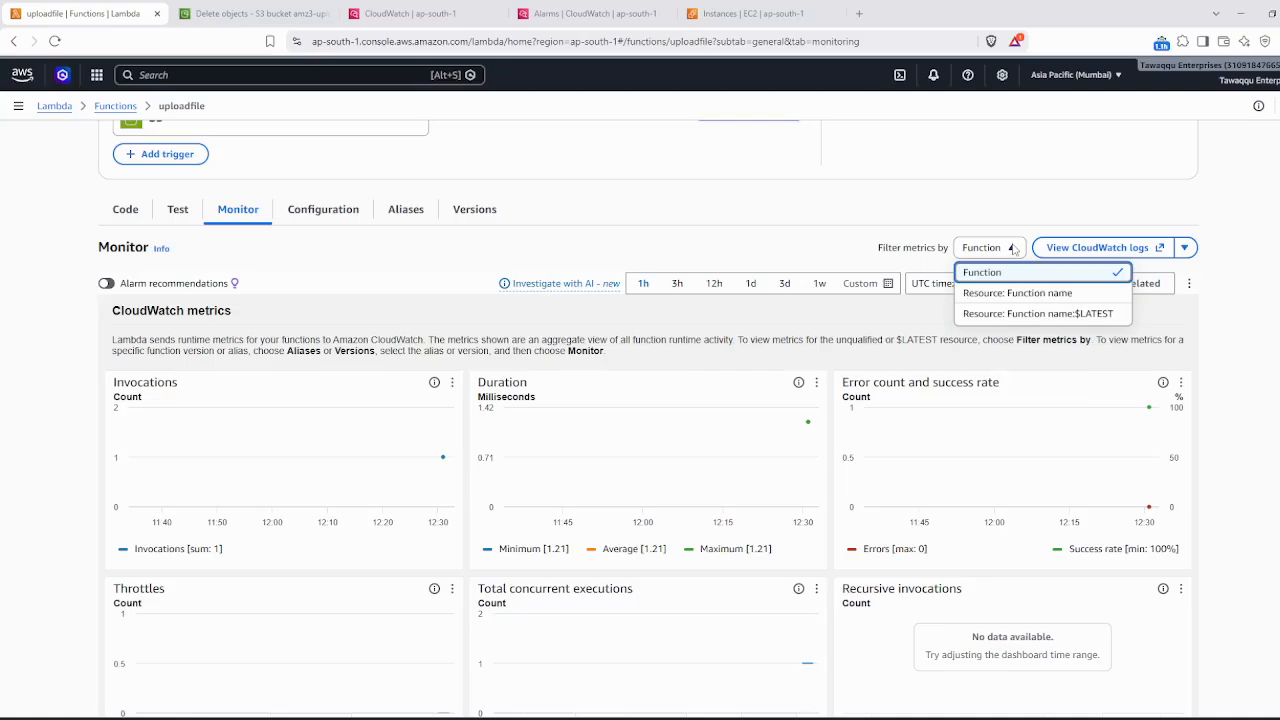
left_click(1044, 294)
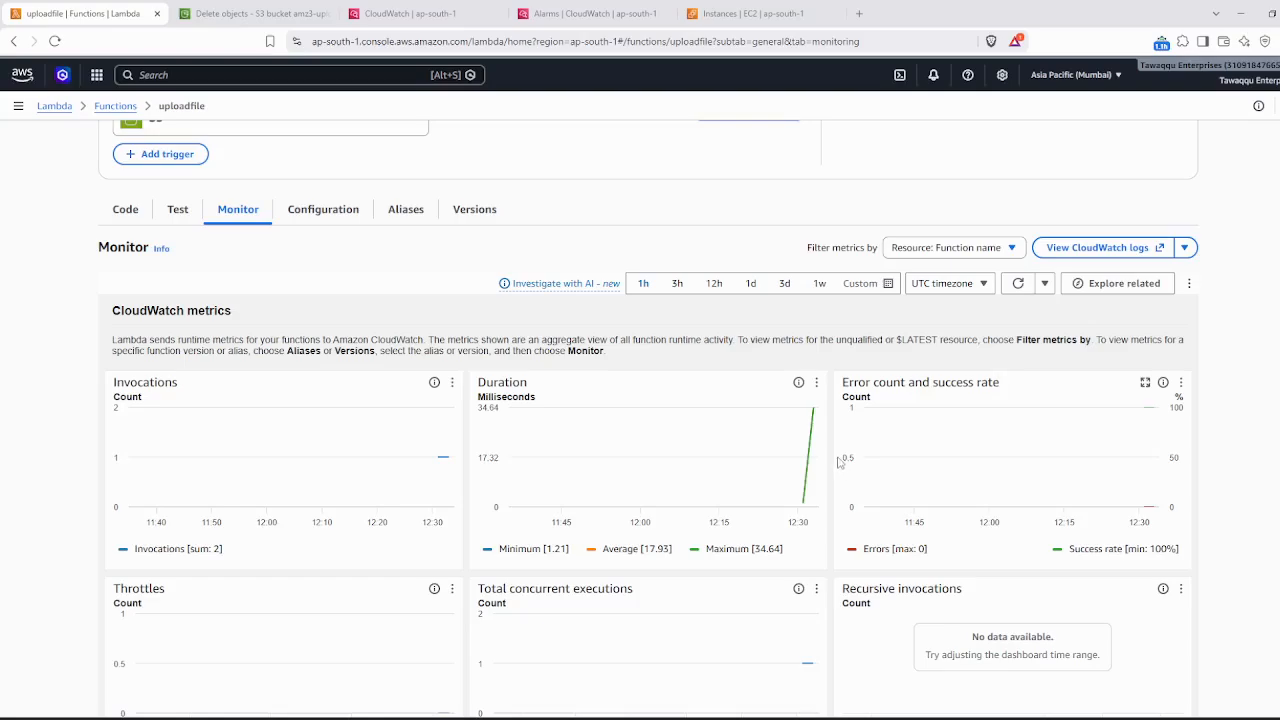
- Return to the amz3-upload-files01 bucket, upload 50rupees.PNG and close the upload status once it finishes
left_click(237, 14)
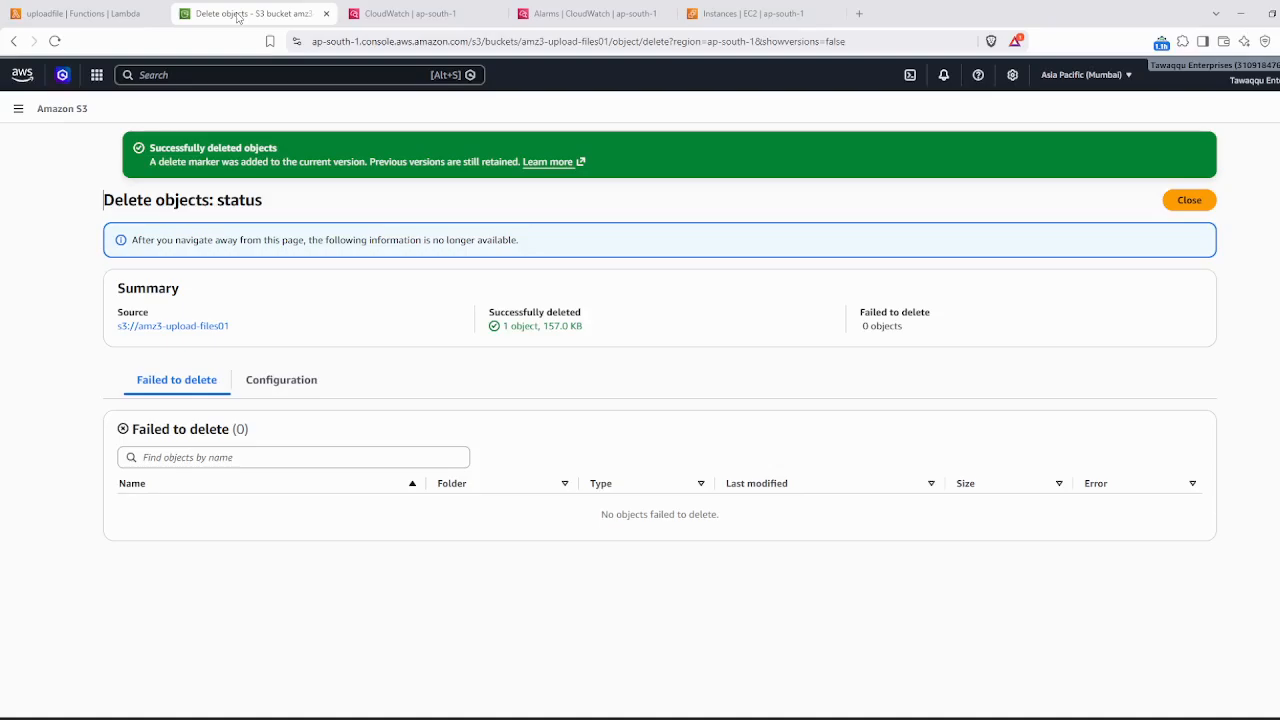
left_click(1189, 200)
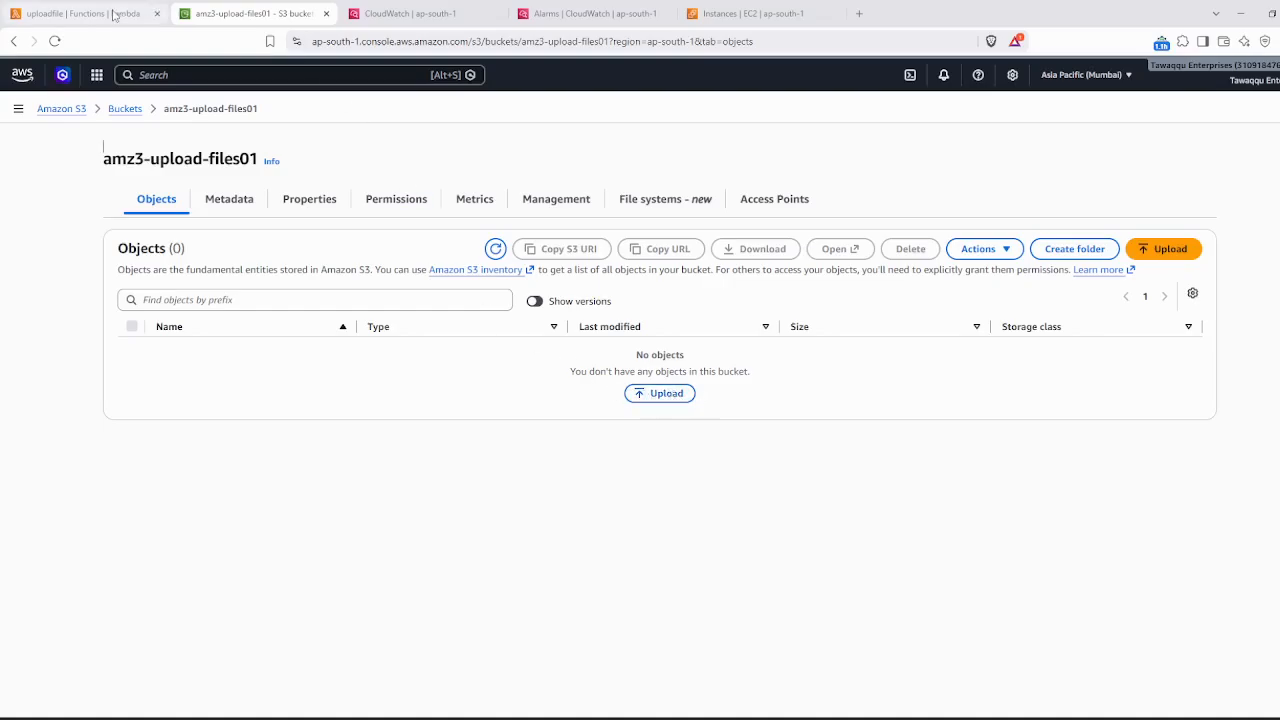
left_click(668, 393)
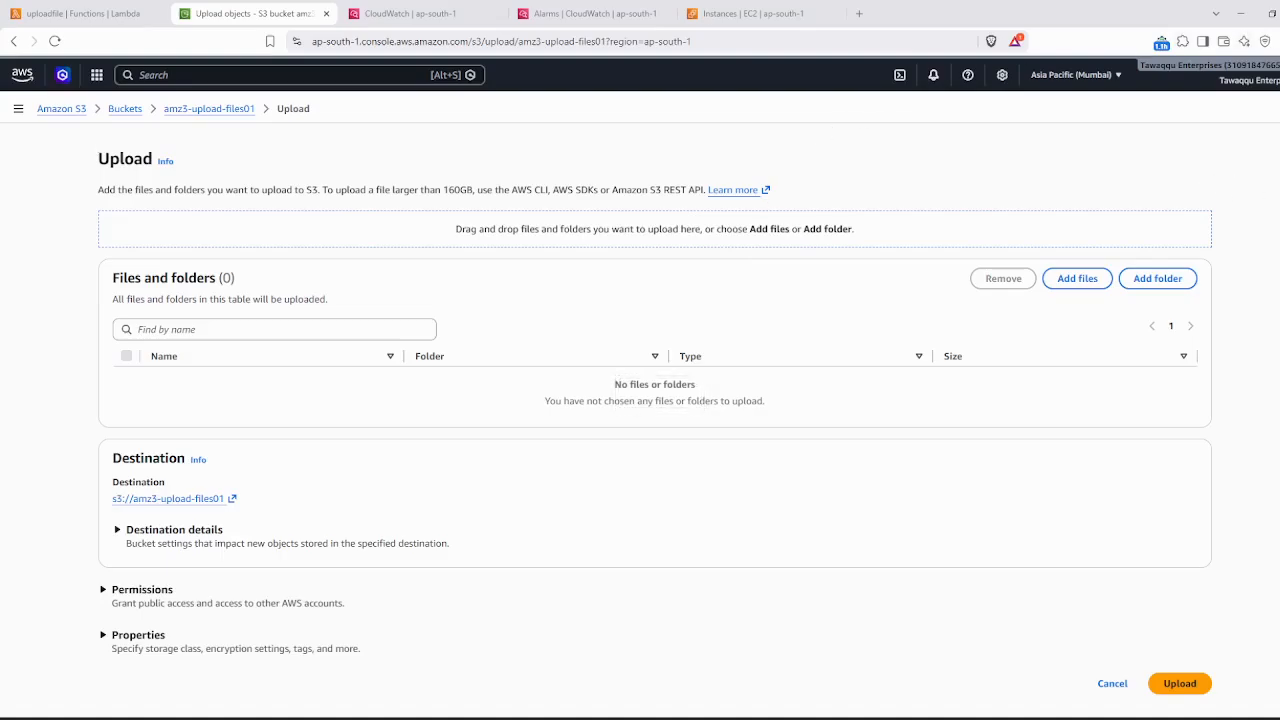
left_click(1075, 284)
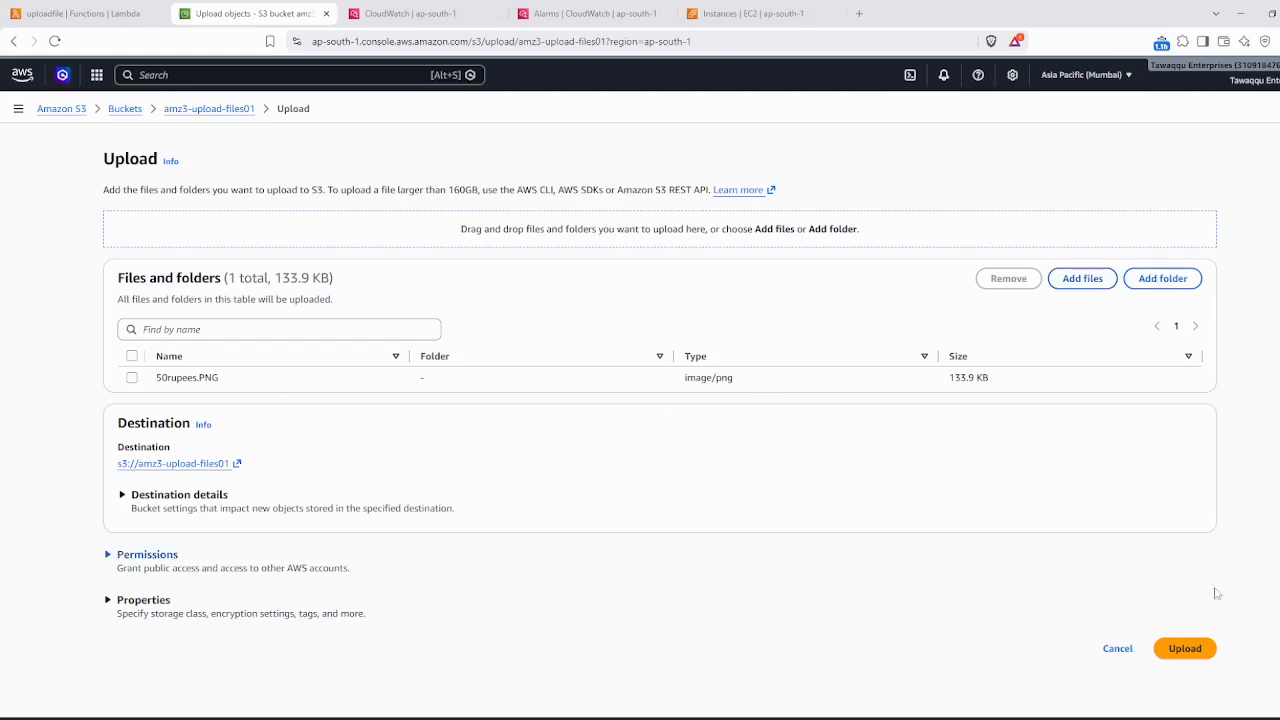
left_click(1187, 649)
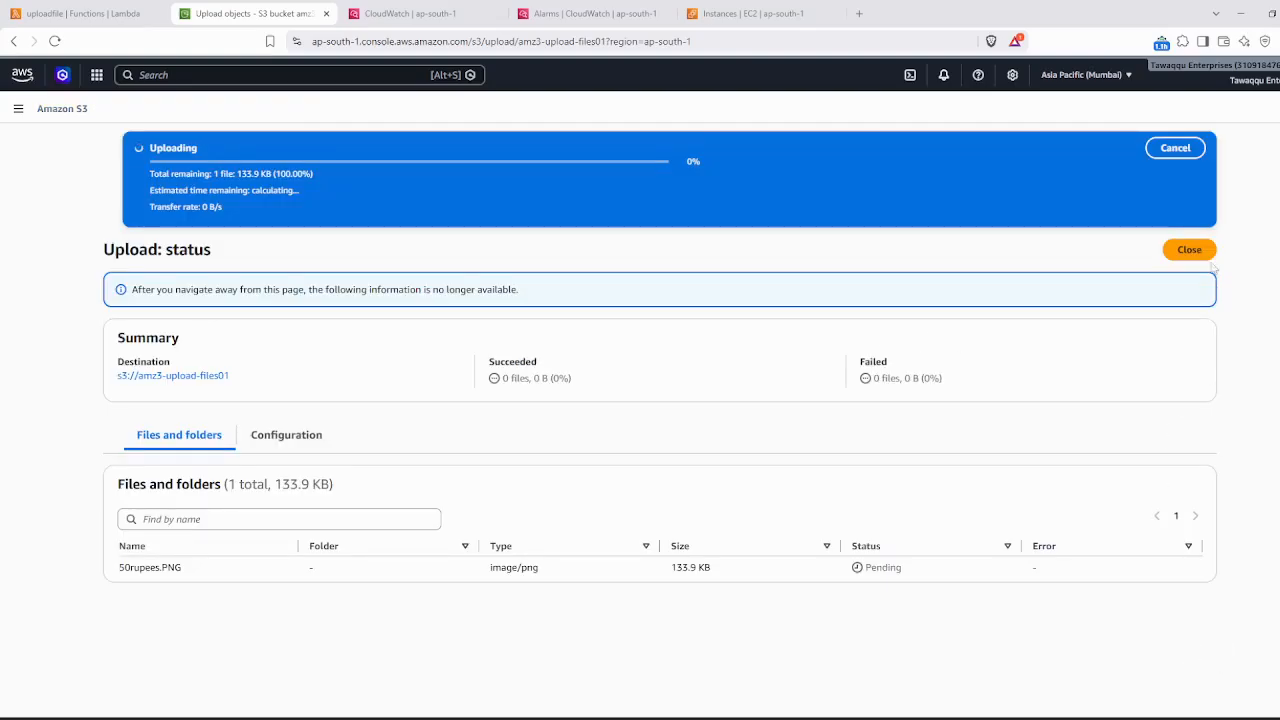
left_click(1190, 252)
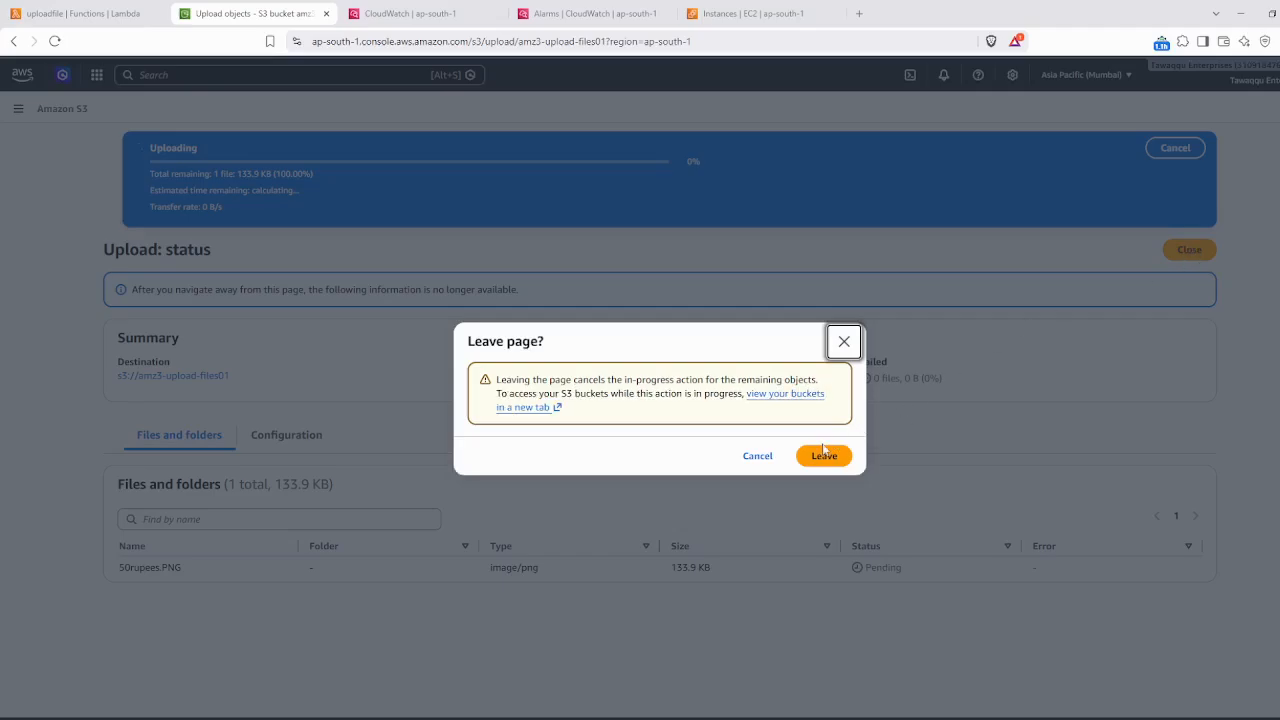
left_click(843, 342)
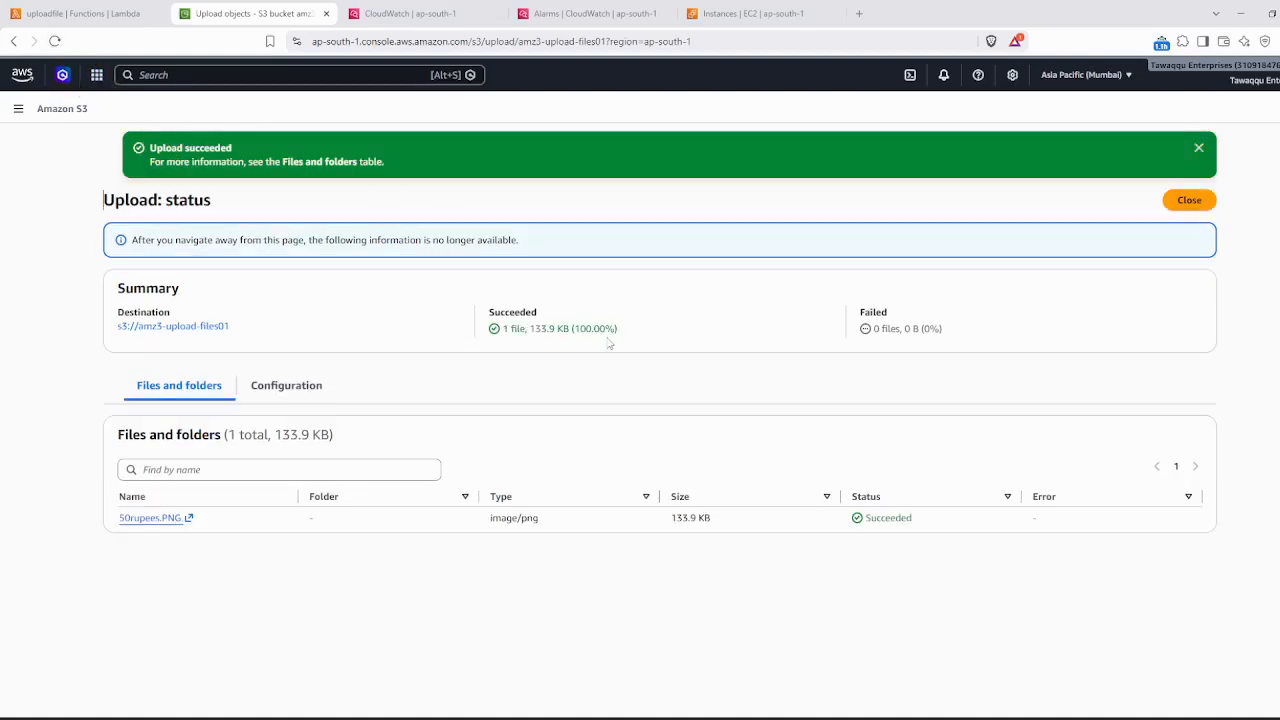
left_click(1189, 200)
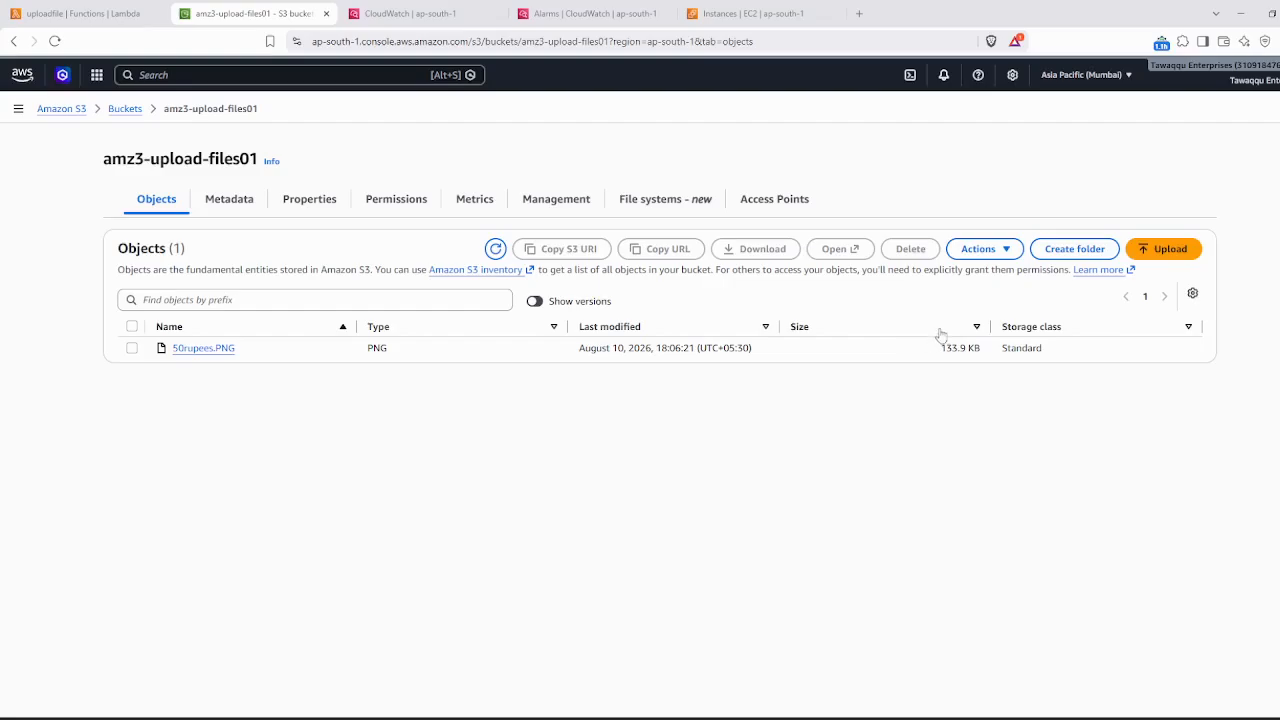
left_click(1005, 251)
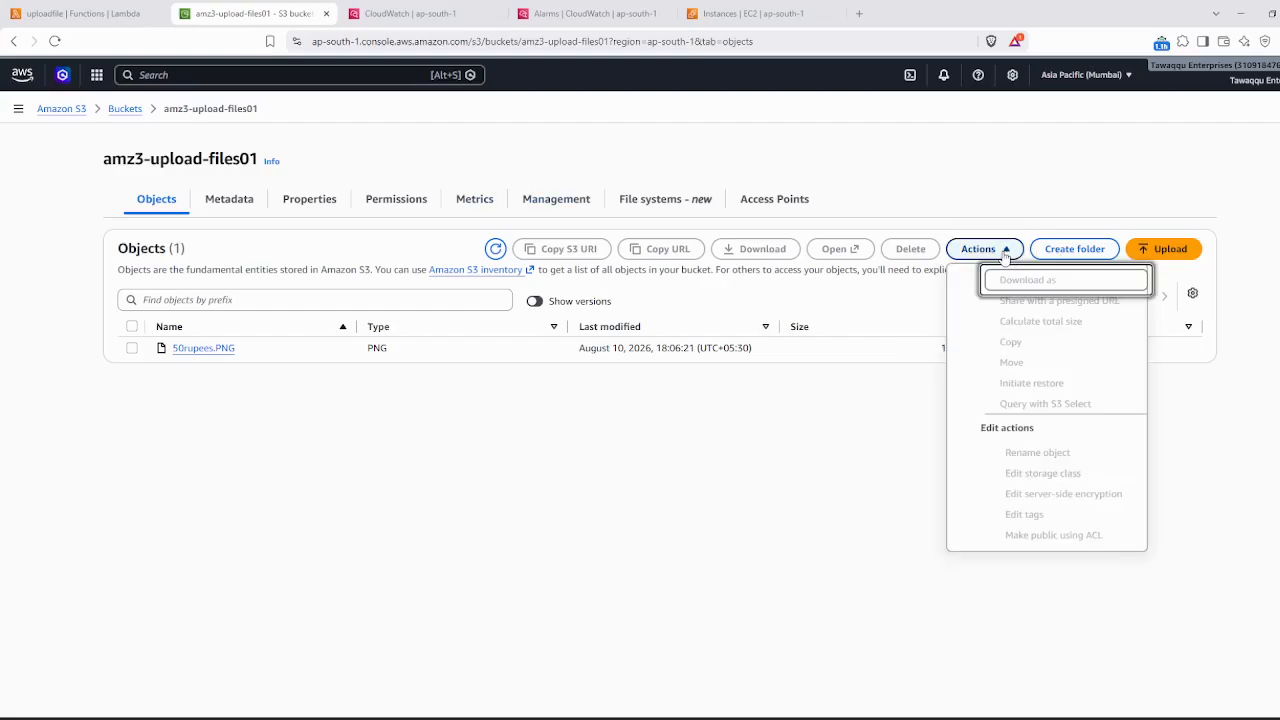
left_click(1235, 448)
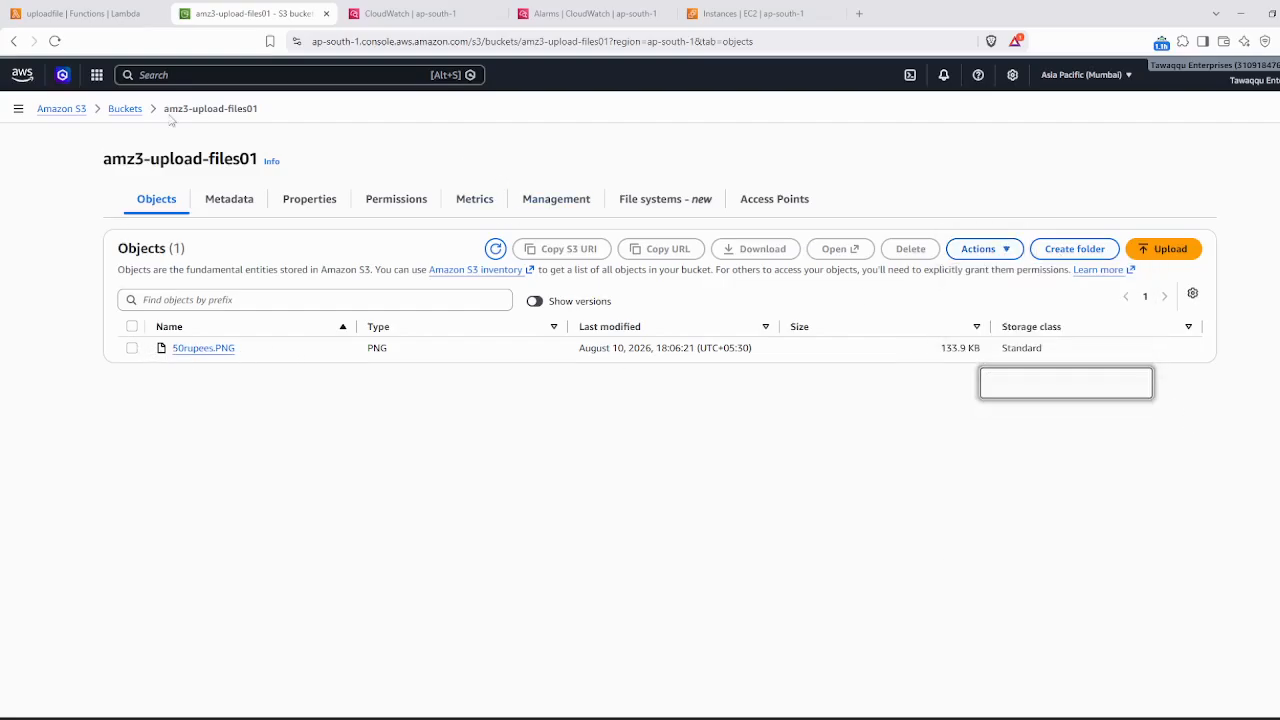
- Return to the uploadfile function's monitoring page, filter the metrics by Function and inspect the latest data point of the Invocations graph
left_click(117, 15)
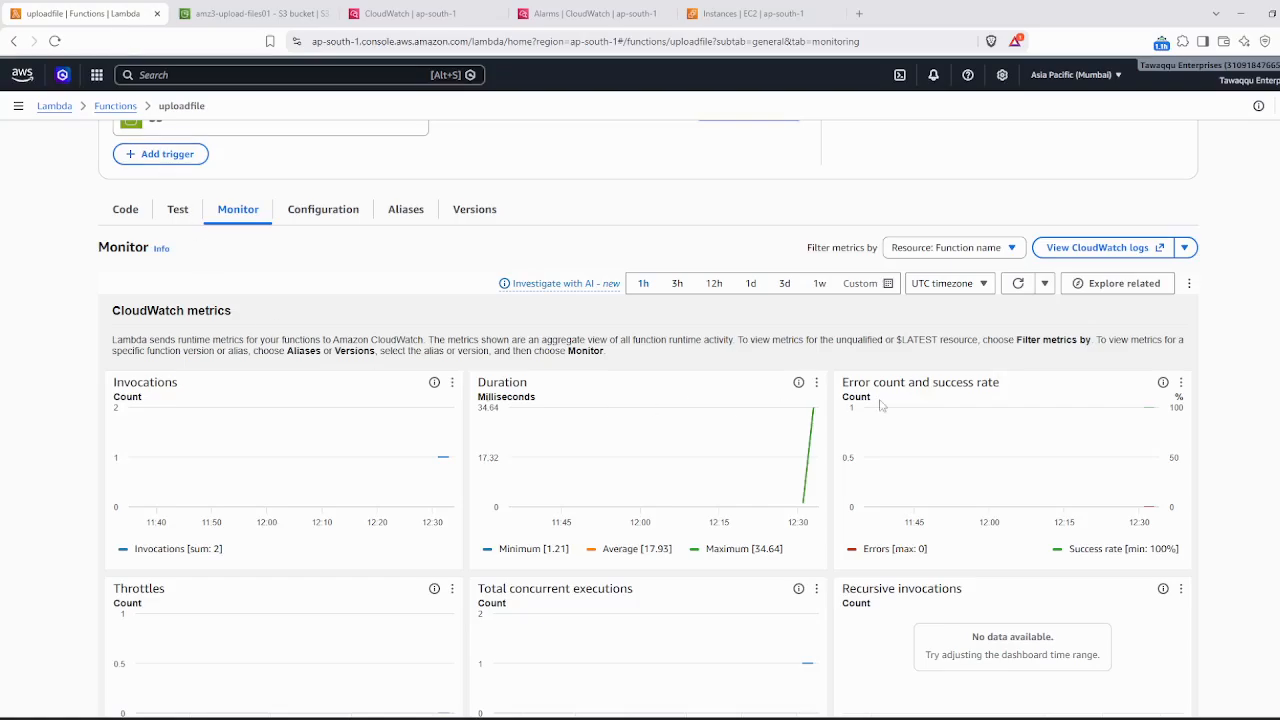
left_click(1005, 250)
left_click(955, 271)
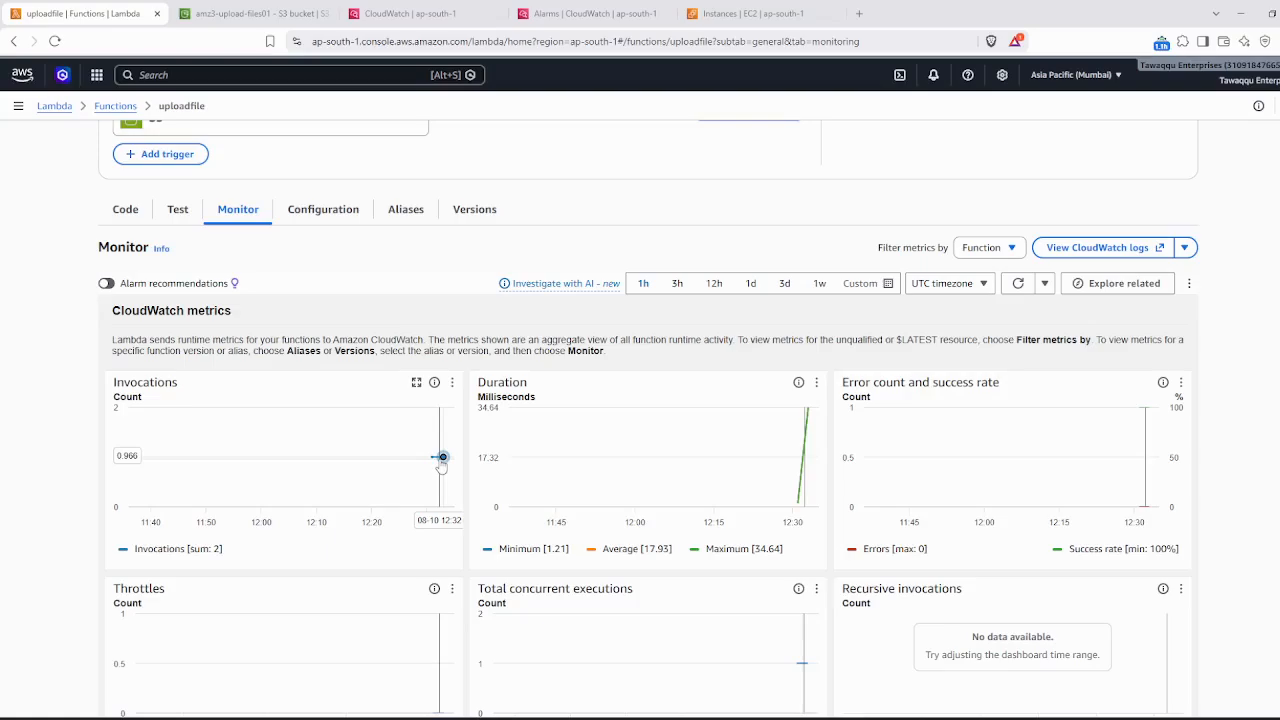
mouse_move(442, 466)
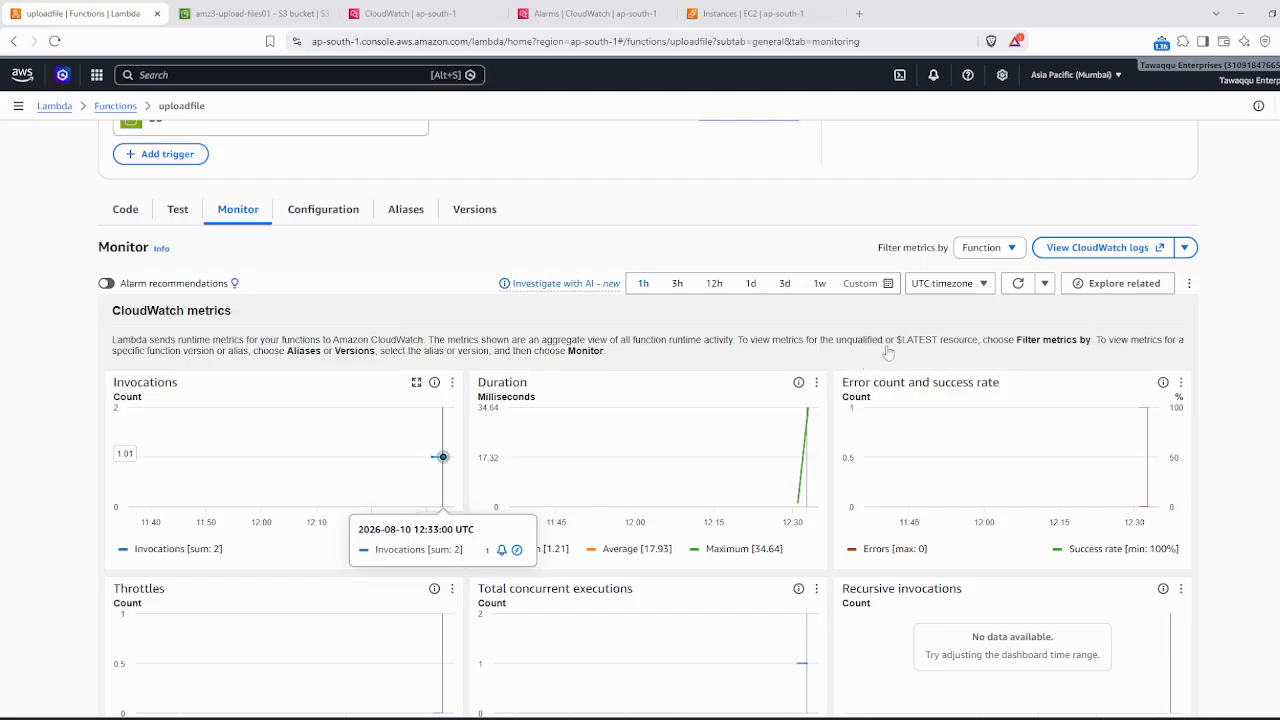
left_click(1010, 250)
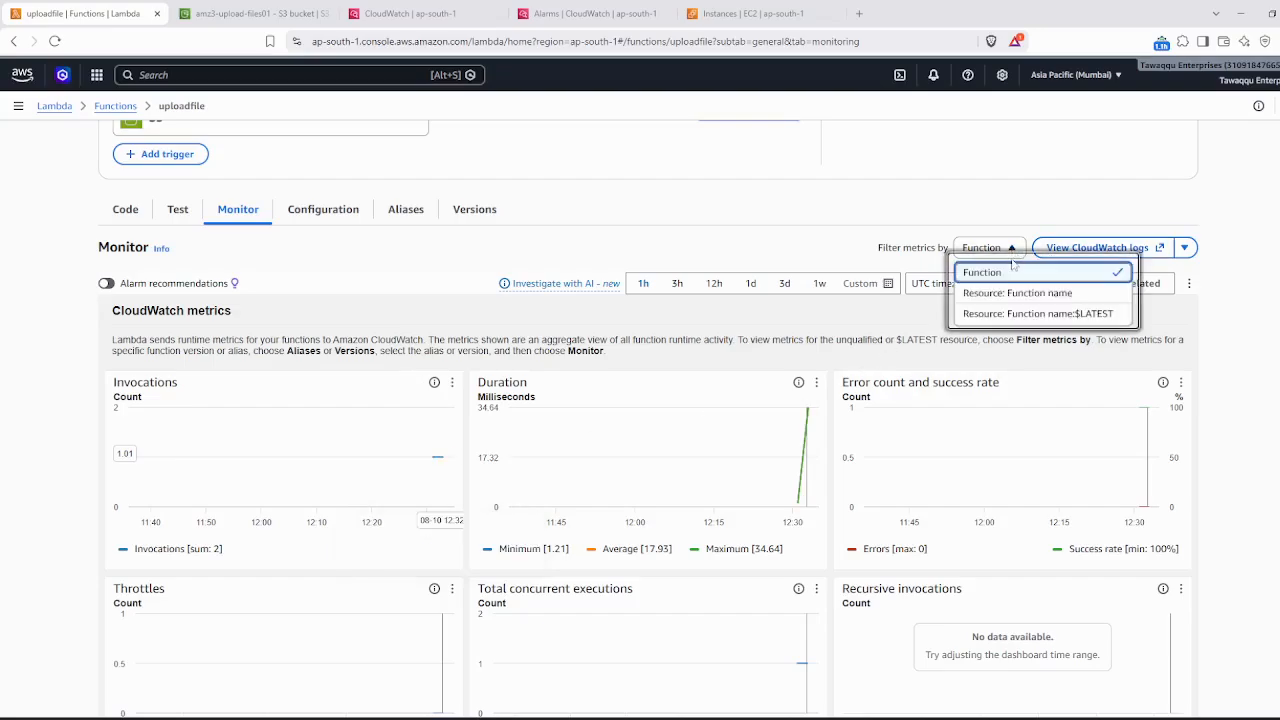
left_click(1006, 274)
left_click(1241, 315)
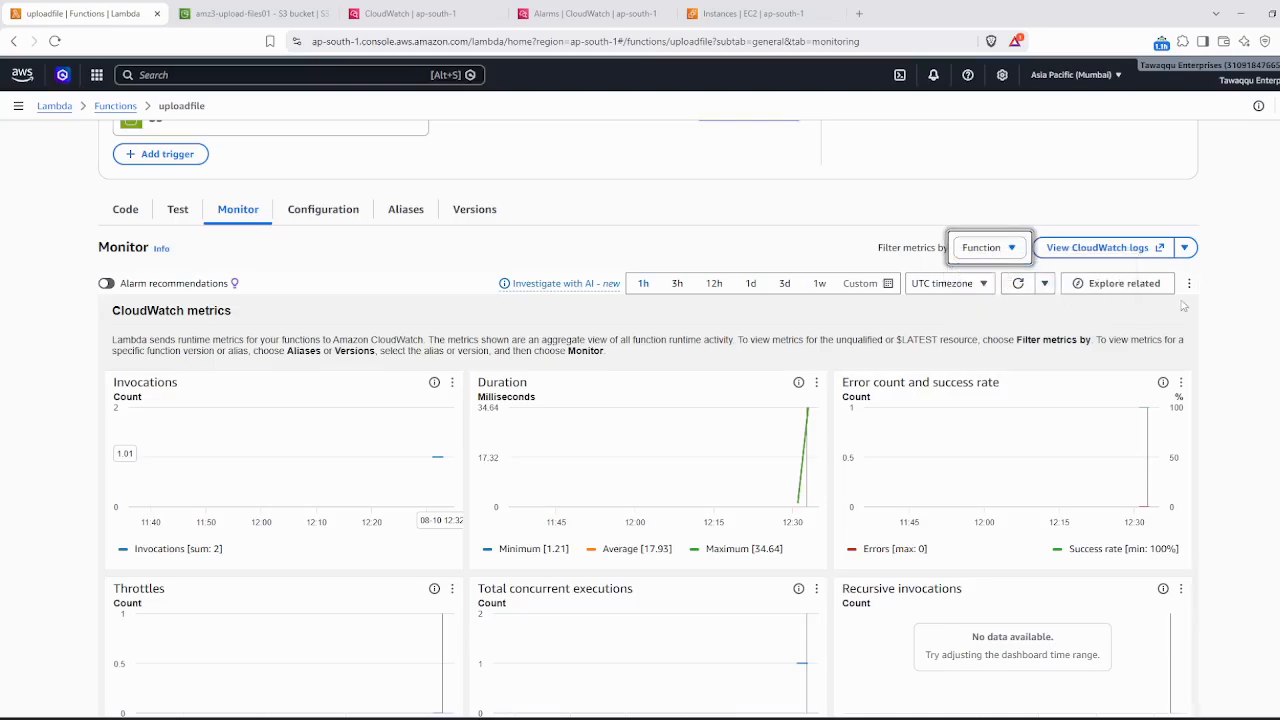
- Open the uploadfile function's CloudWatch logs in a separate tab and return to the function overview
left_click(1089, 250)
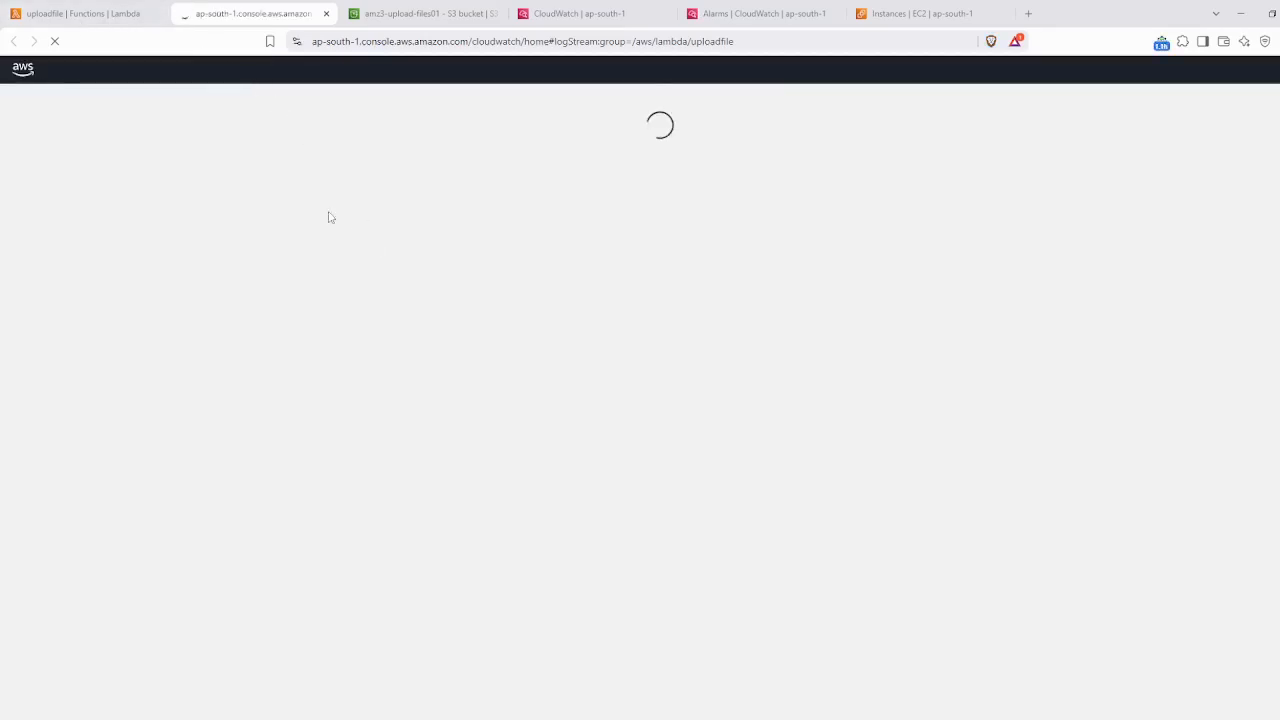
left_click(94, 20)
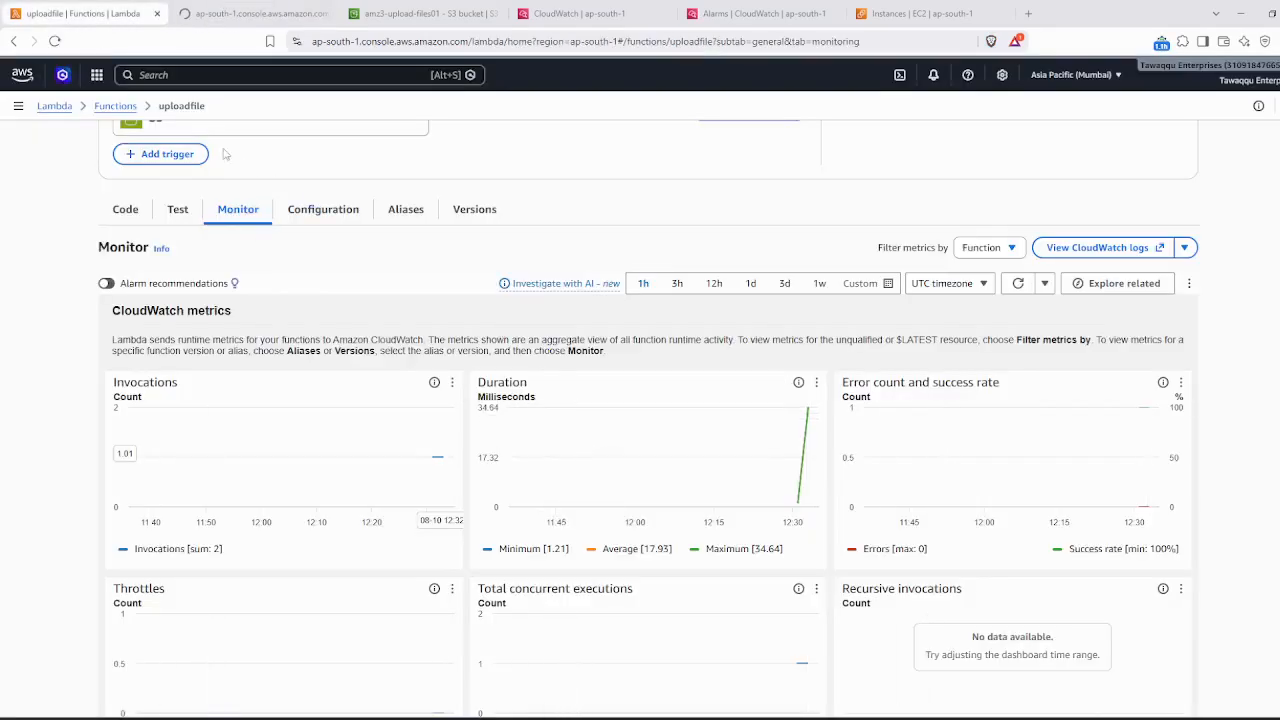
scroll(340, 212, "up", 2)
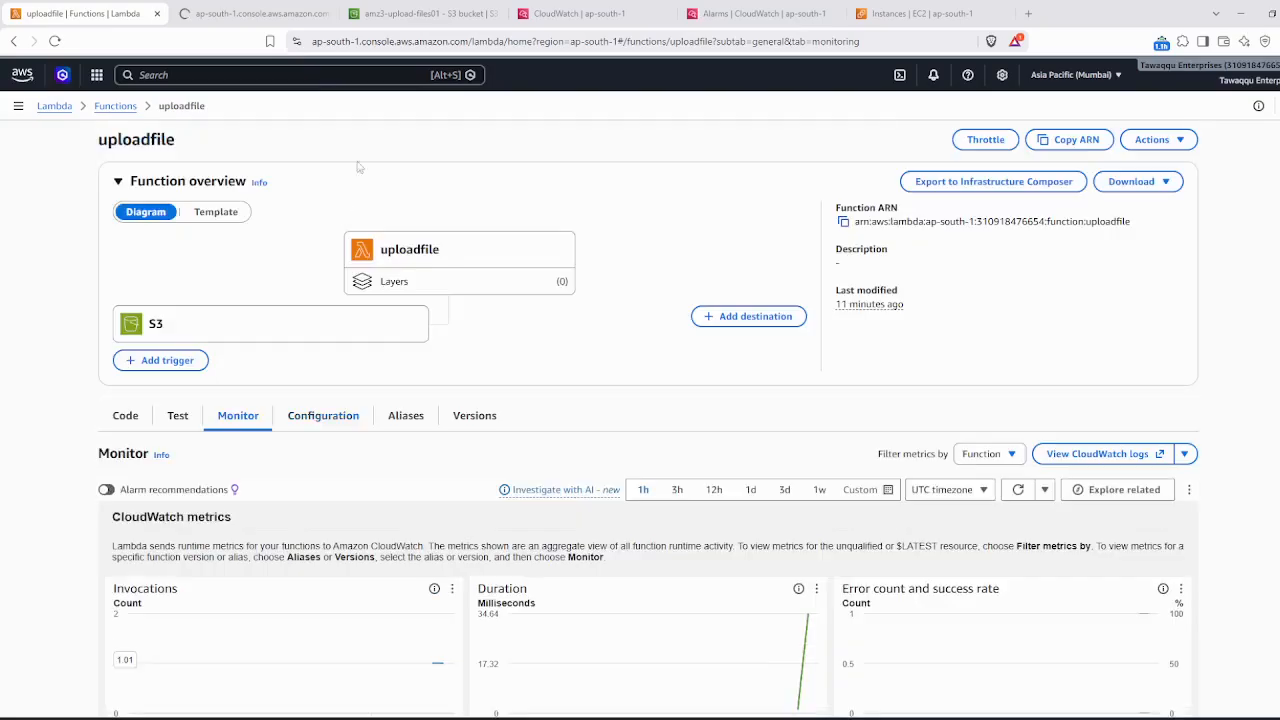
- Upload kITCHE.PNG to the amz3-upload-files01 S3 bucket
left_click(395, 14)
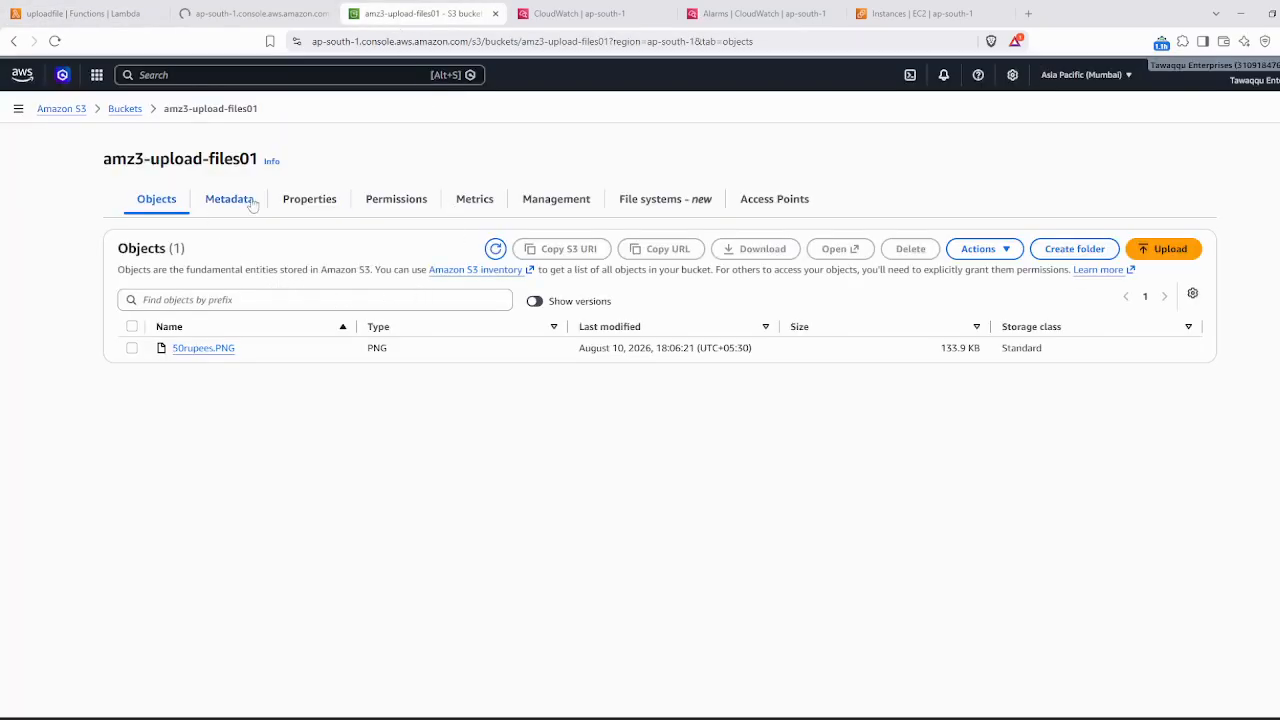
left_click(1172, 250)
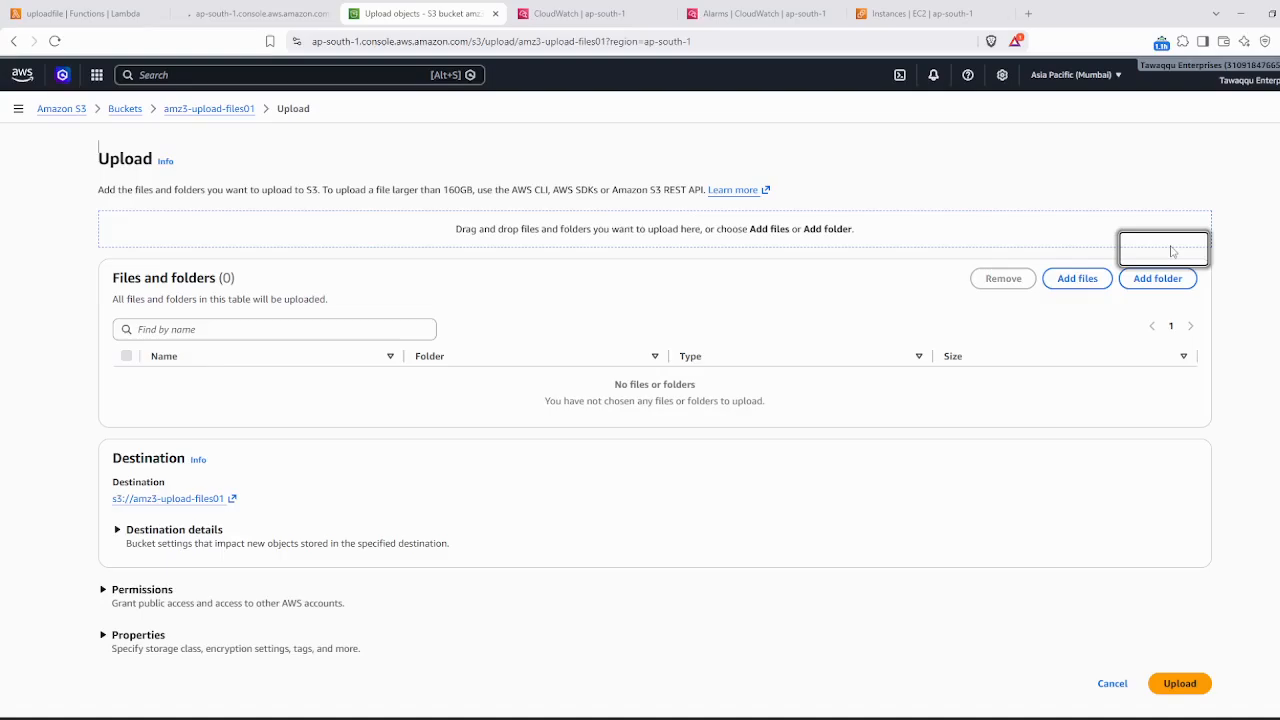
left_click(1078, 282)
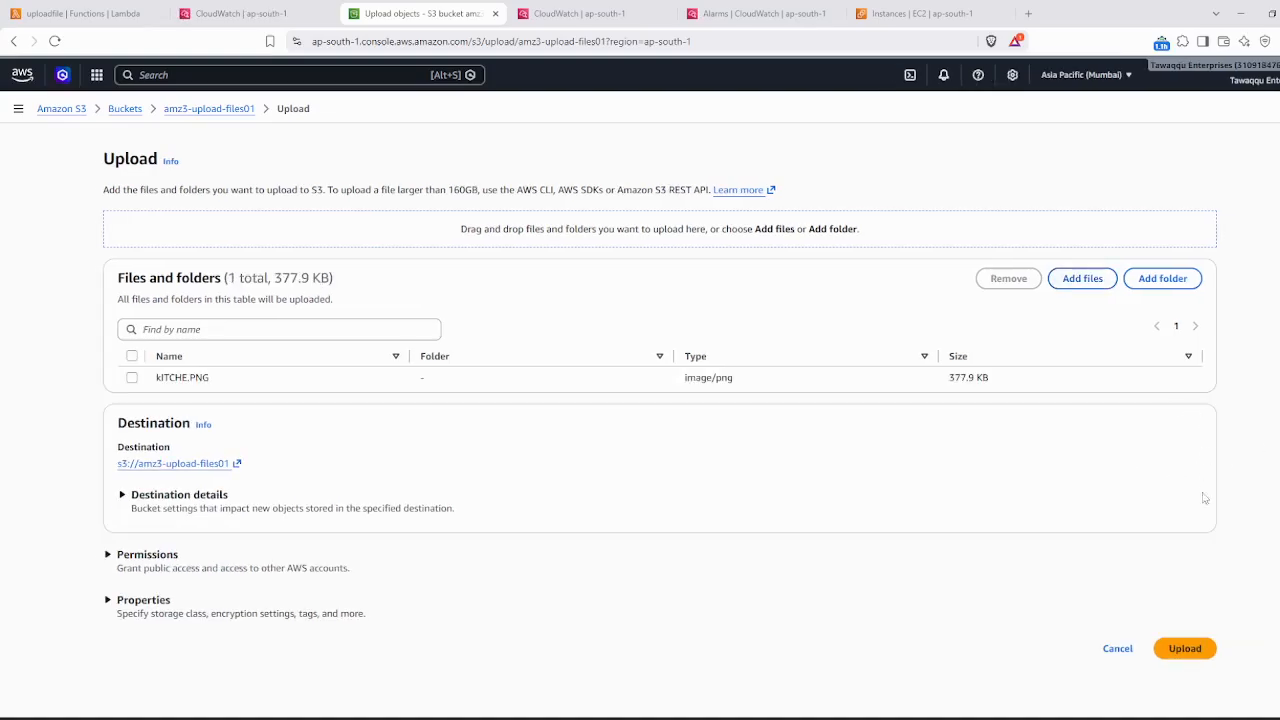
left_click(1183, 650)
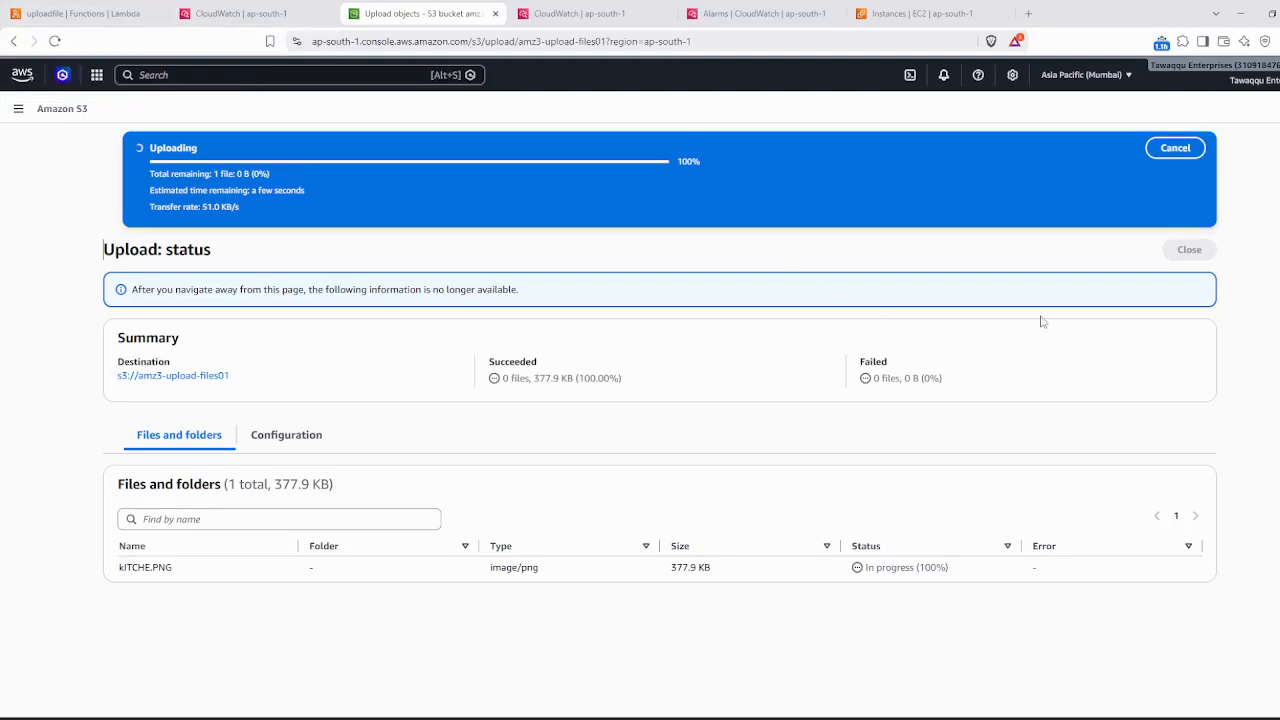
- Go back to the uploadfile monitoring page and check its metric filter options and CloudWatch graphs after the upload
left_click(97, 24)
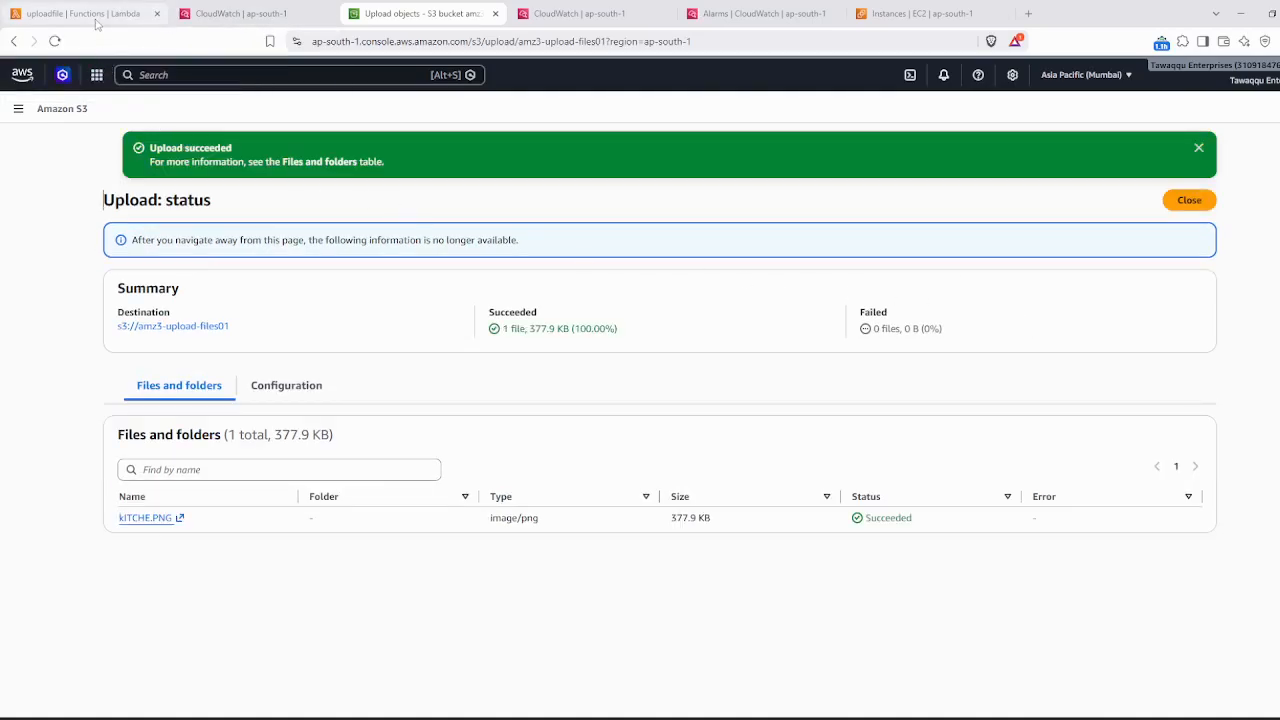
scroll(938, 422, "down", 2)
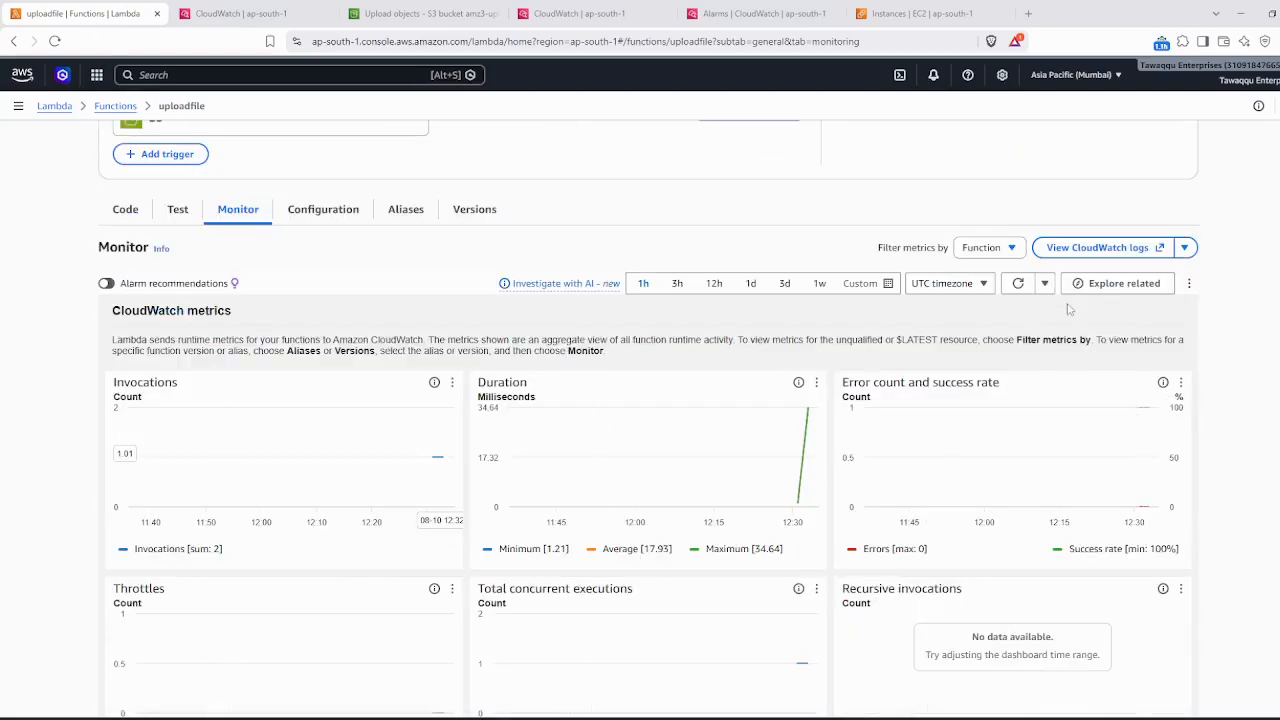
left_click(1006, 250)
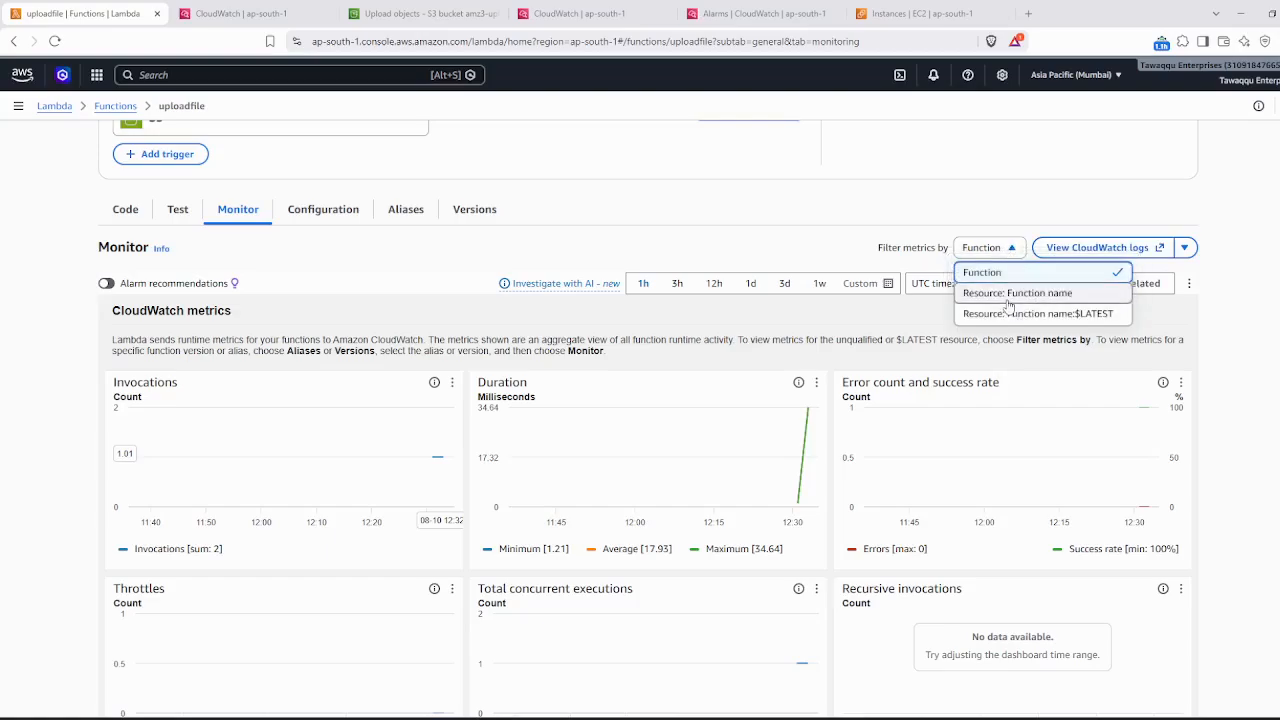
left_click(992, 254)
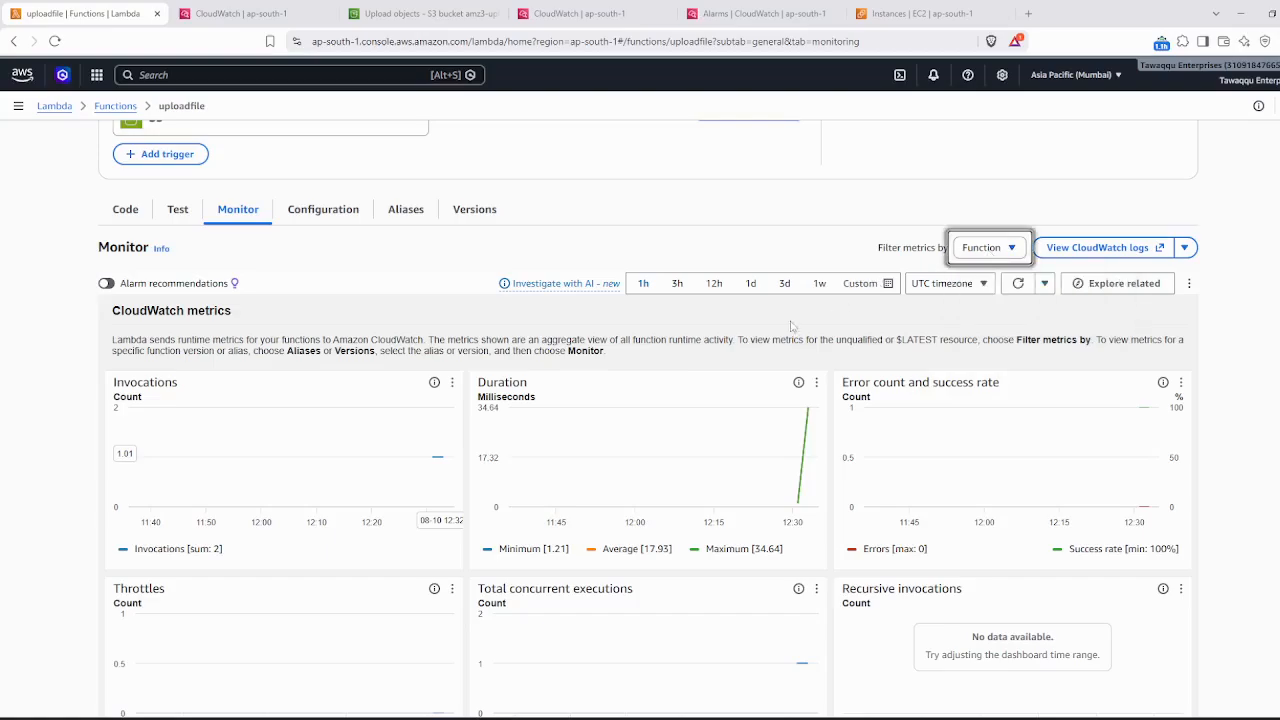
scroll(685, 455, "down", 1)
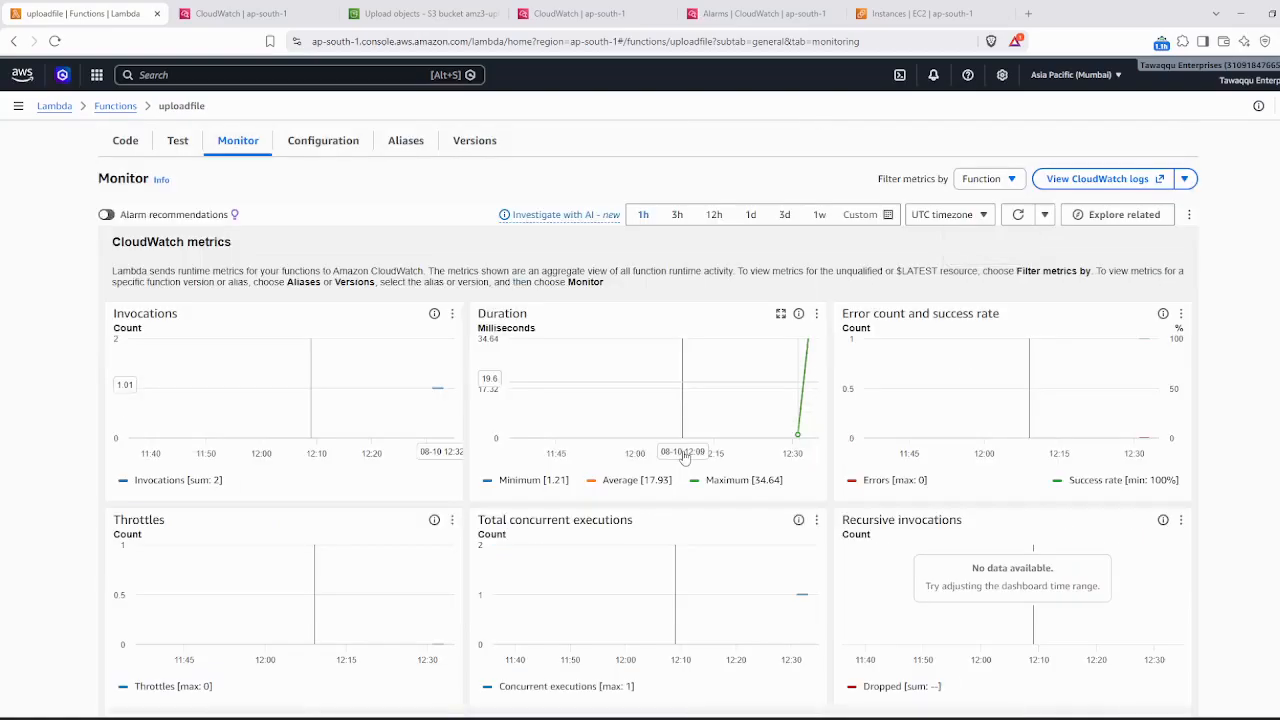
- Reload the uploadfile monitoring page and set the metrics time range to 1h
left_click(55, 41)
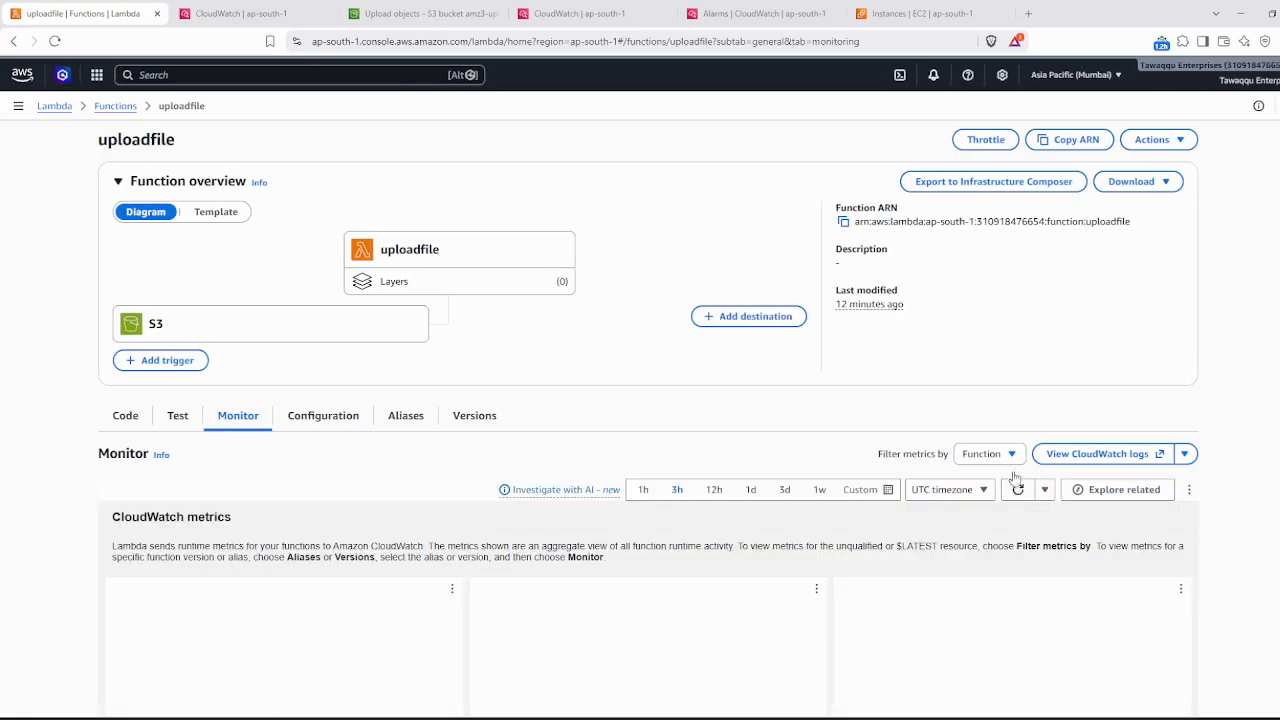
scroll(651, 608, "down", 2)
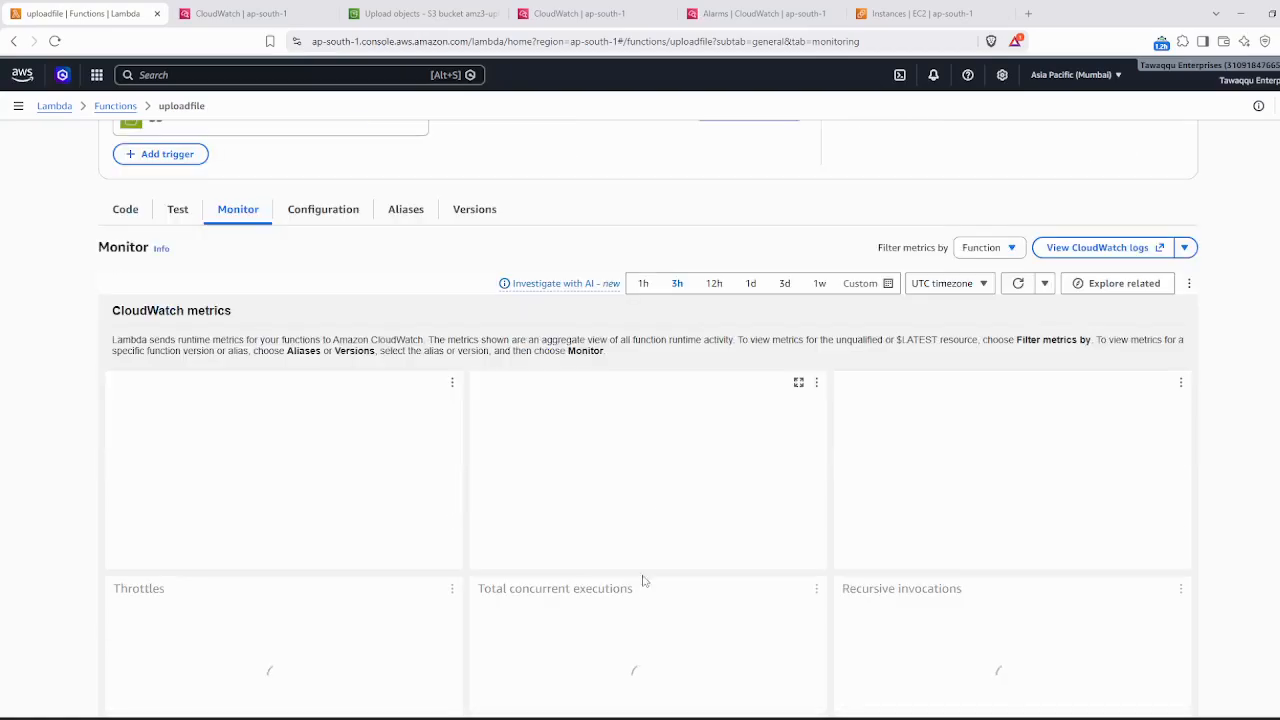
left_click(643, 284)
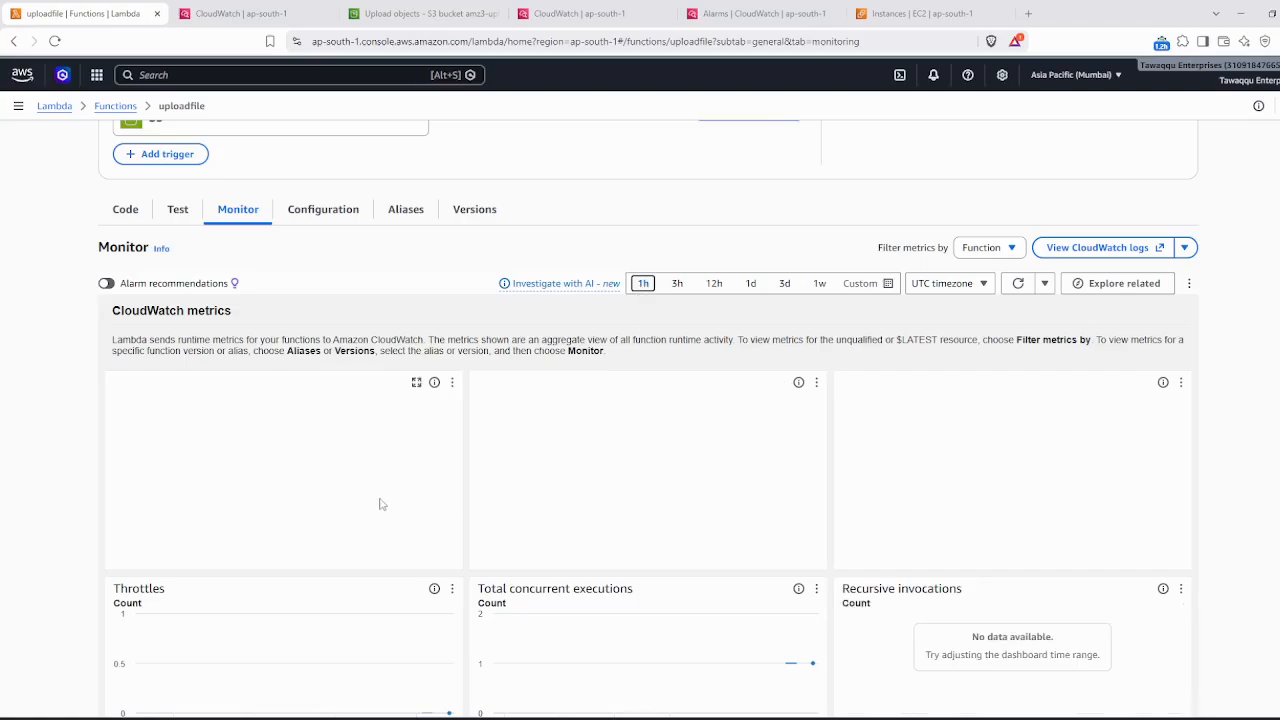
- Examine the reloaded CloudWatch graphs, including Total concurrent executions, Throttles, Async events and Invocations
scroll(660, 570, "down", 2)
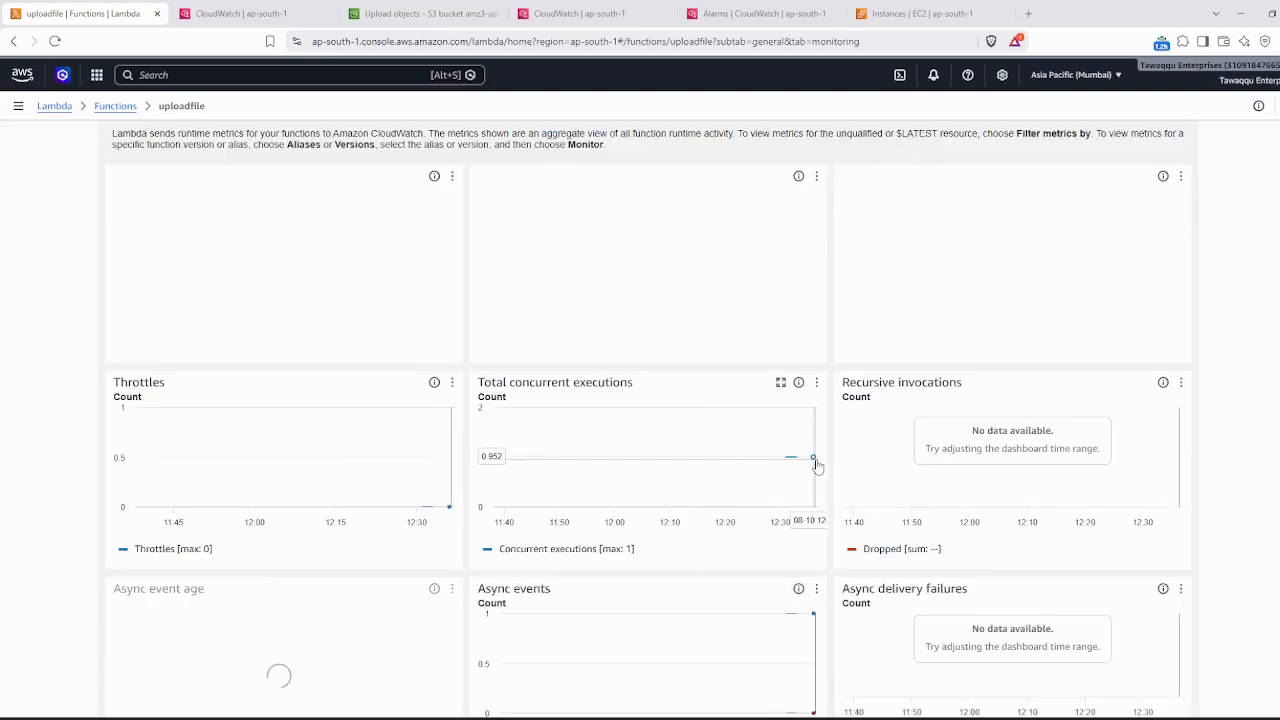
mouse_move(816, 468)
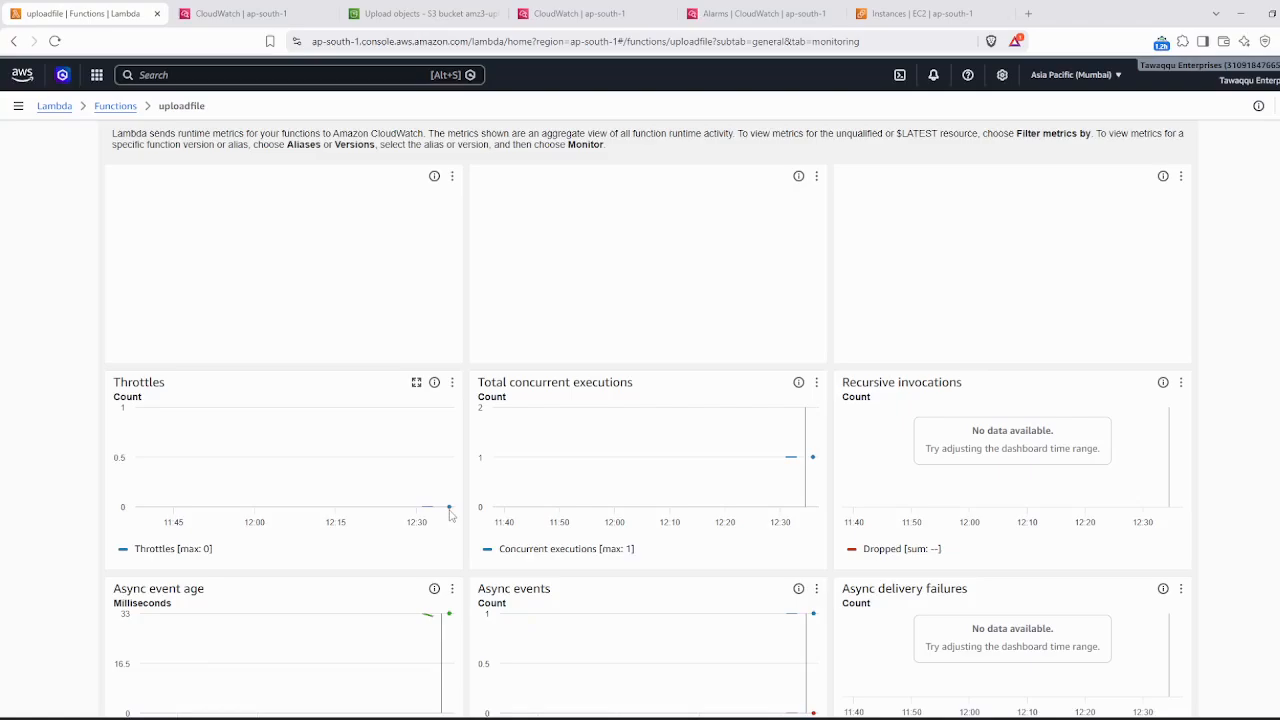
mouse_move(449, 510)
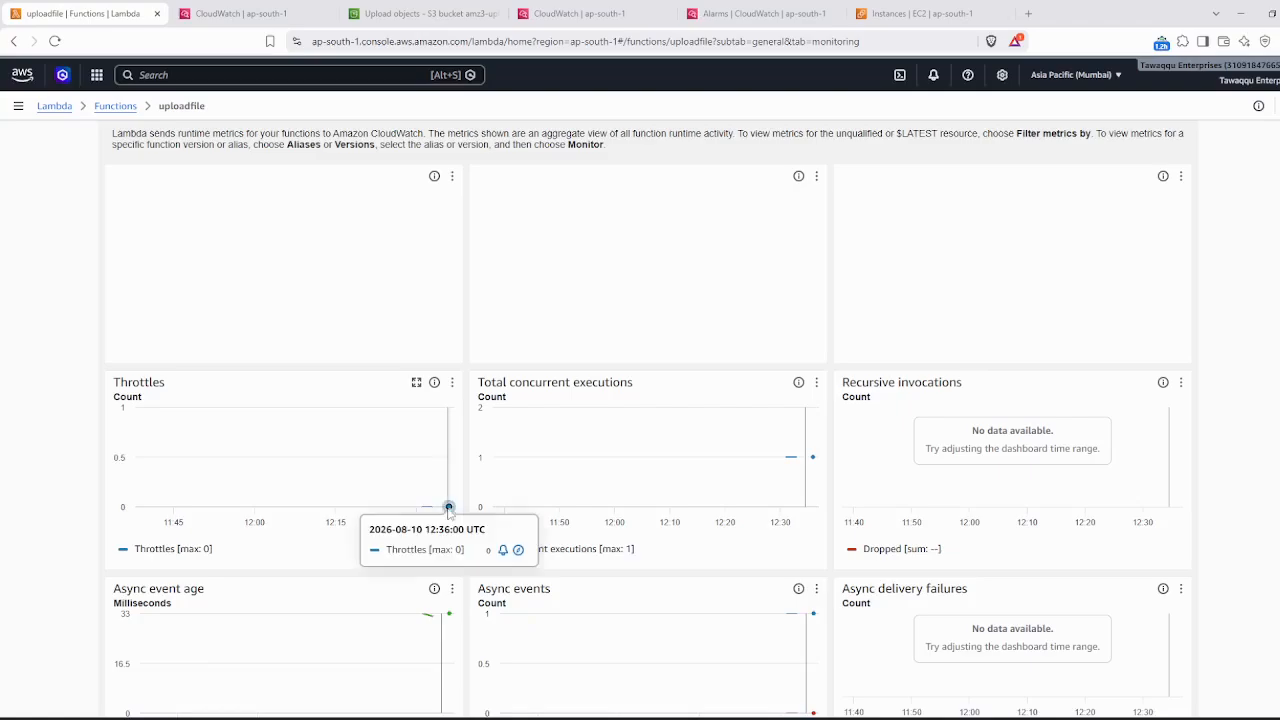
scroll(800, 403, "up", 3)
scroll(800, 403, "down", 3)
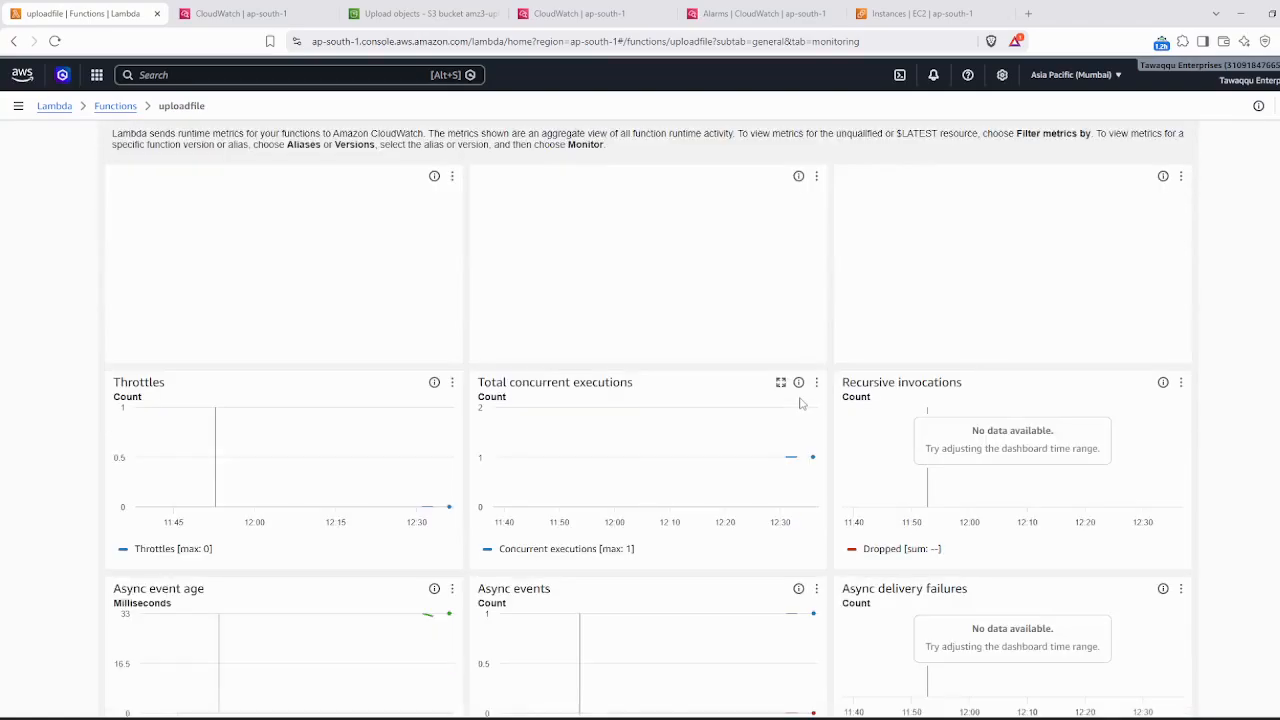
scroll(952, 440, "down", 2)
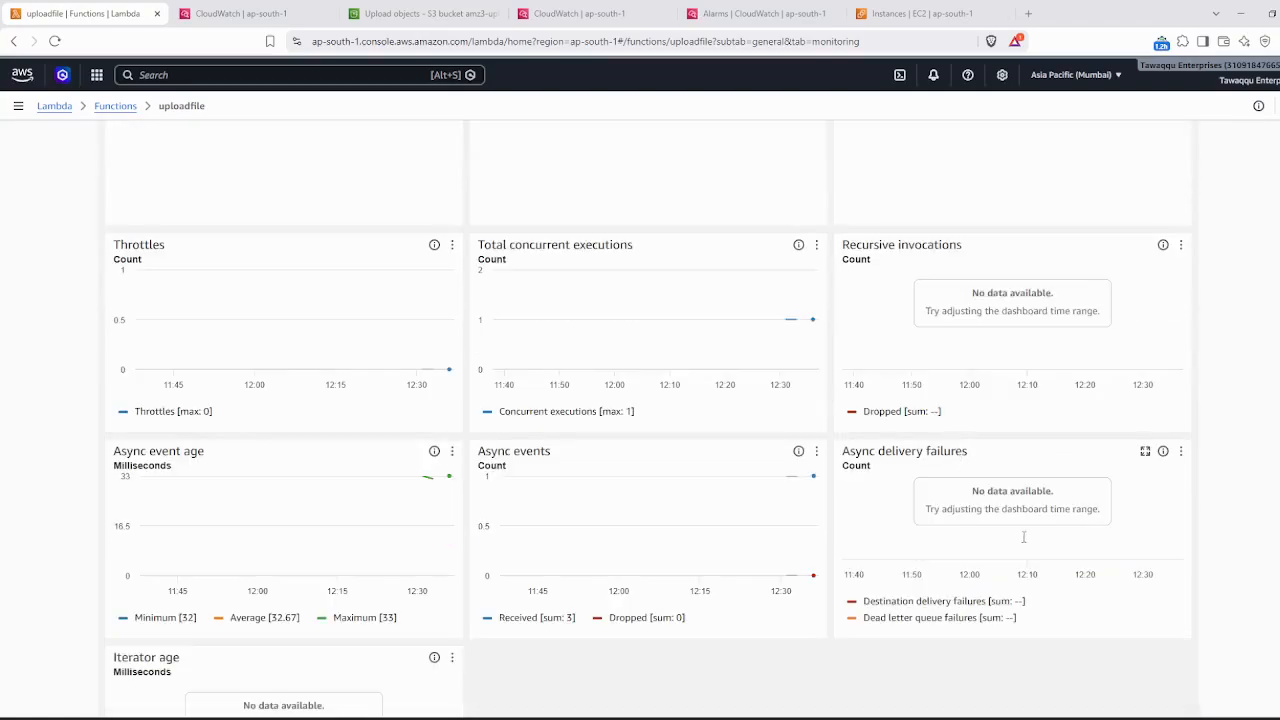
scroll(594, 537, "down", 3)
scroll(594, 540, "up", 8)
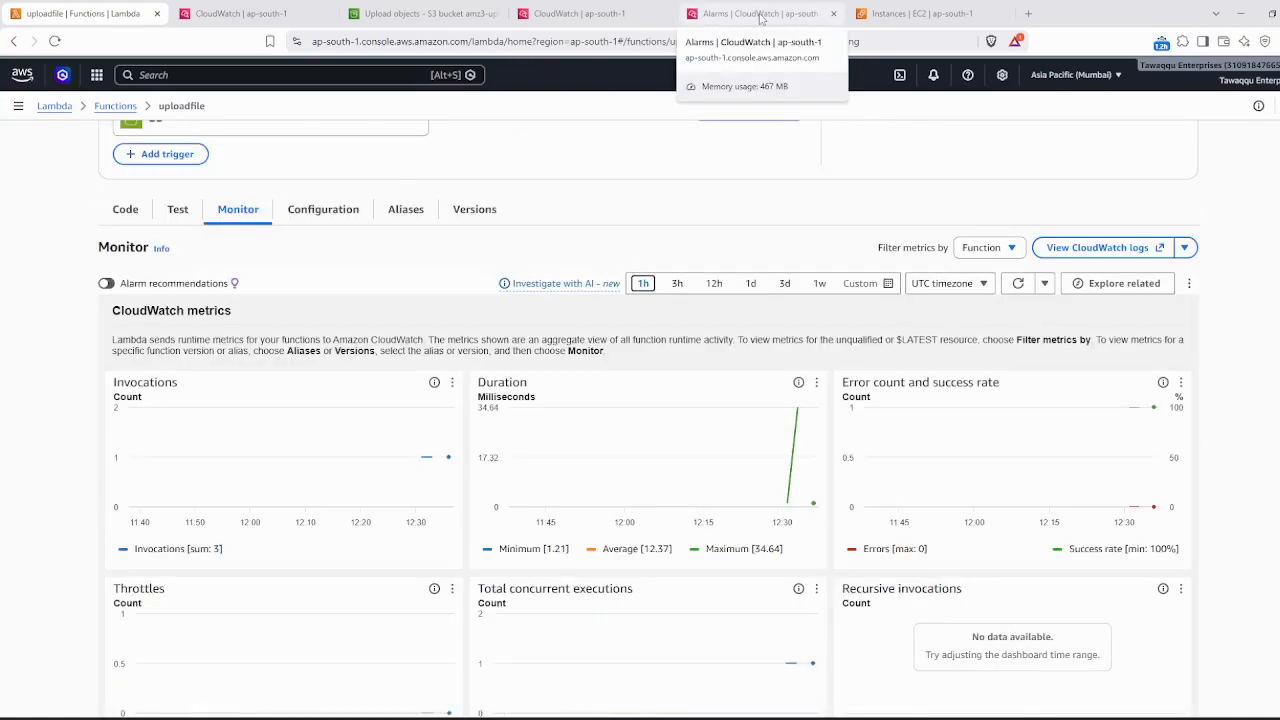
- In CloudWatch log management, open the /aws/lambda/uploadfile log group and view the events of its 2026/08/10 log stream
left_click(760, 14)
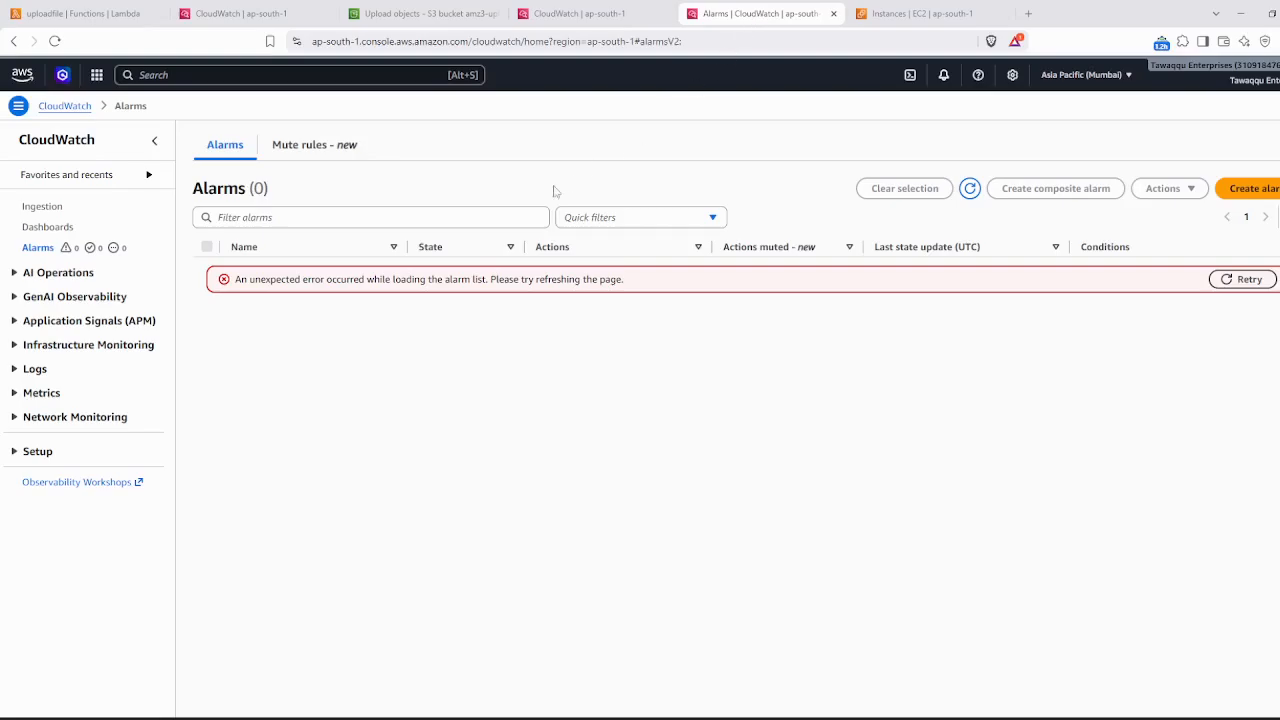
left_click(37, 369)
left_click(258, 14)
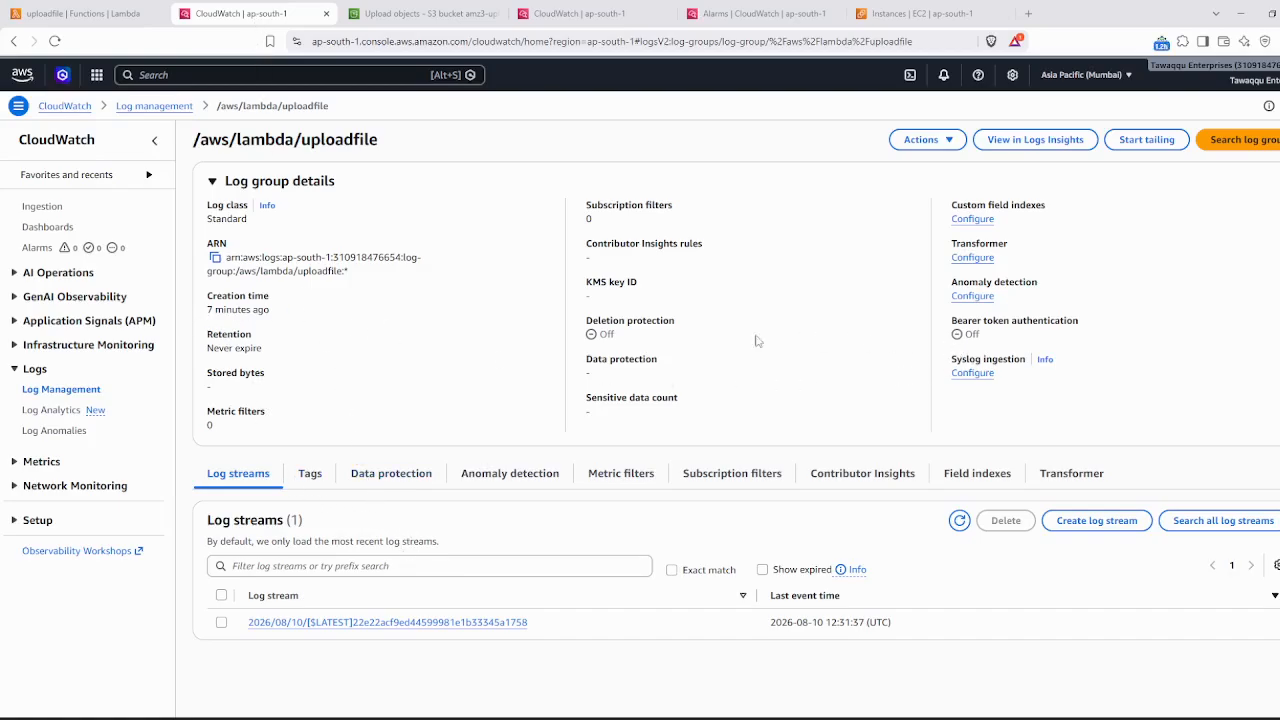
left_click(60, 391)
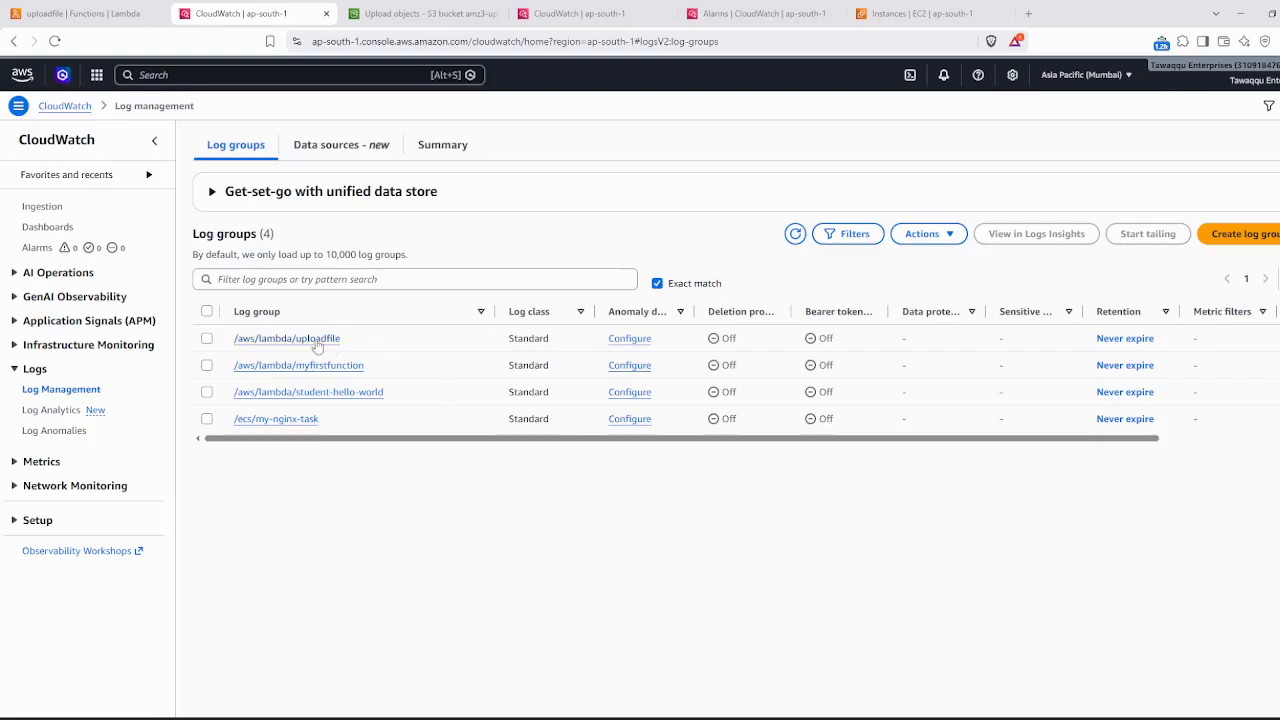
left_click(313, 341)
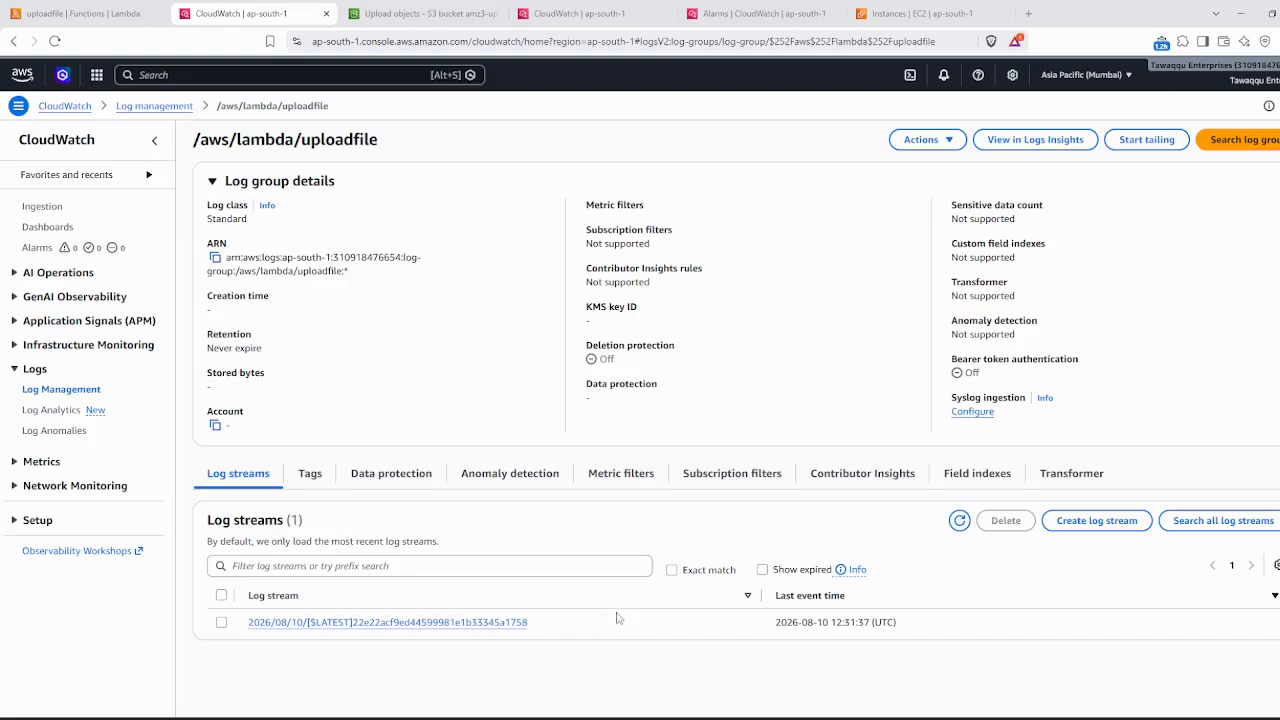
left_click(351, 624)
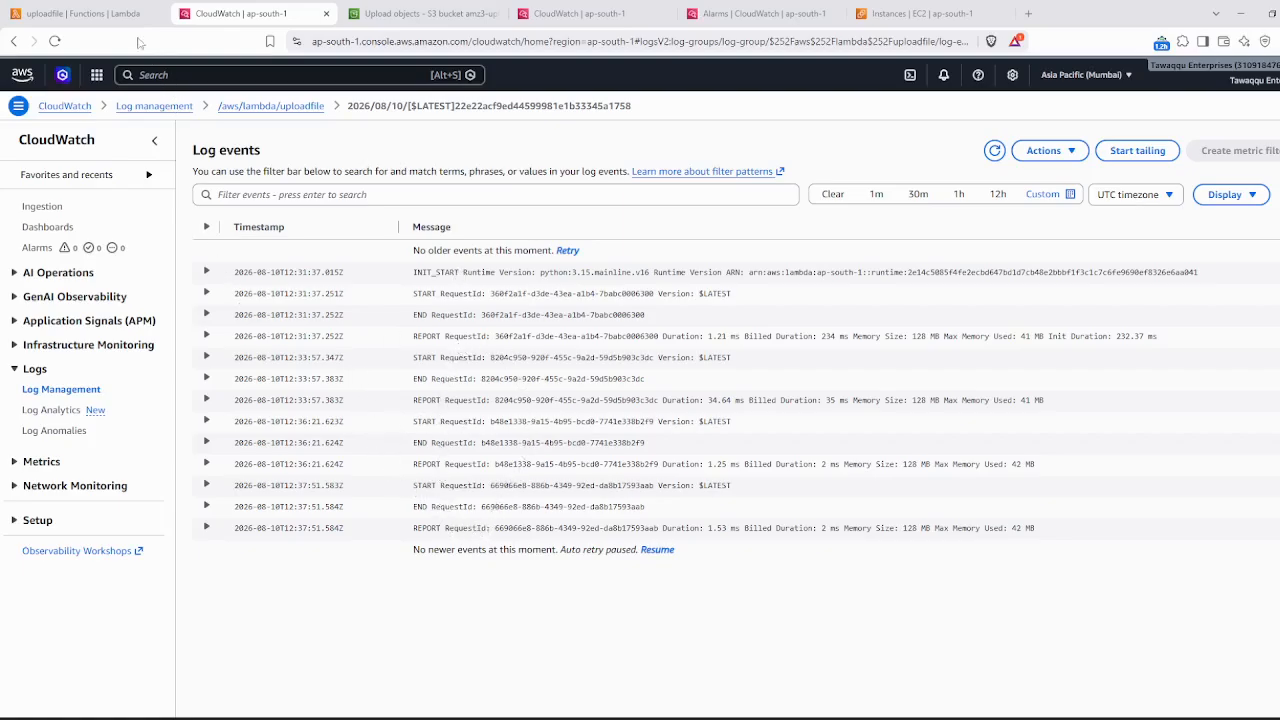
- Return to the uploadfile function in Lambda and open the list of all functions
left_click(118, 14)
scroll(253, 295, "up", 2)
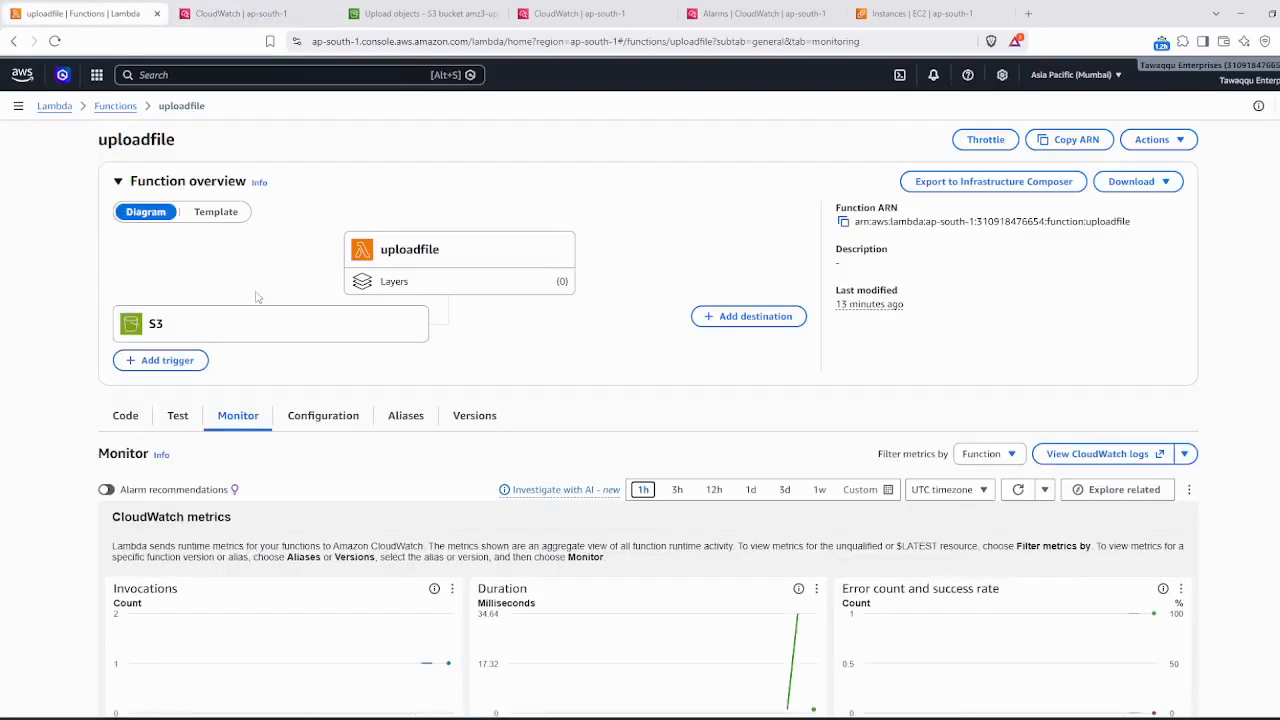
left_click(116, 106)
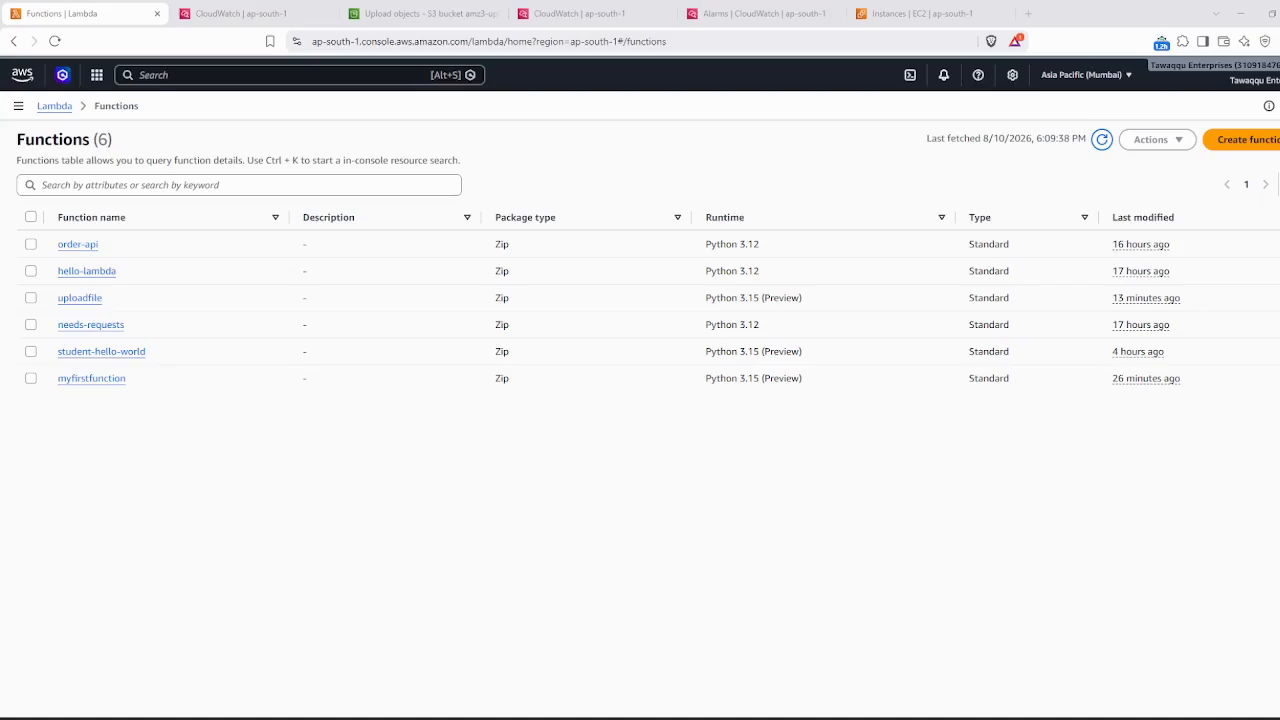
- Search the AWS console for "event" and open the Amazon EventBridge service
left_click(1236, 145)
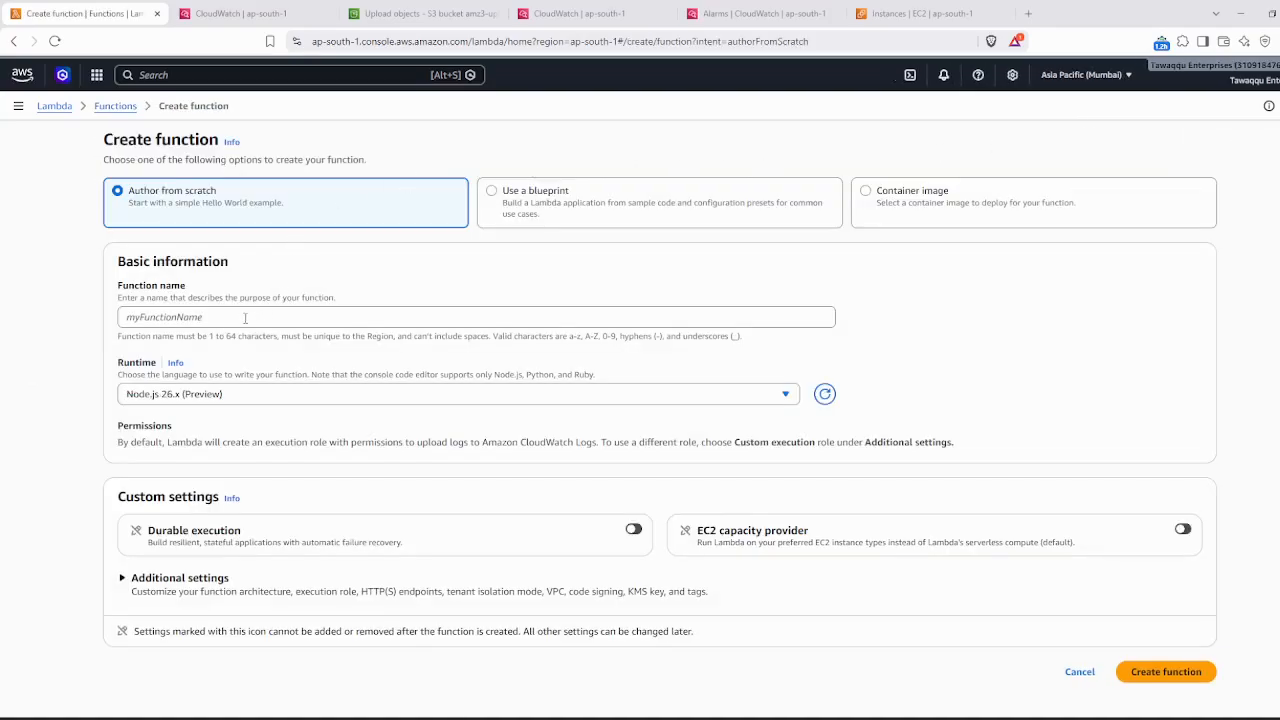
left_click(243, 317)
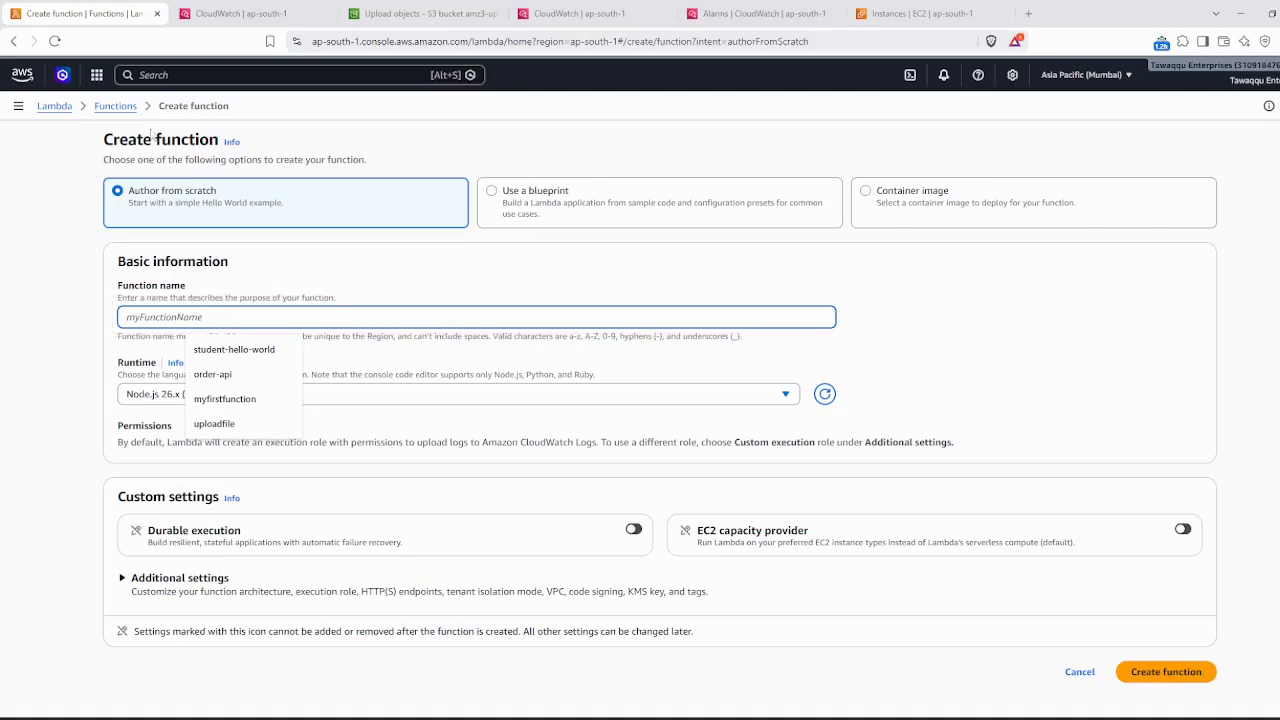
left_click(164, 76)
type("ev")
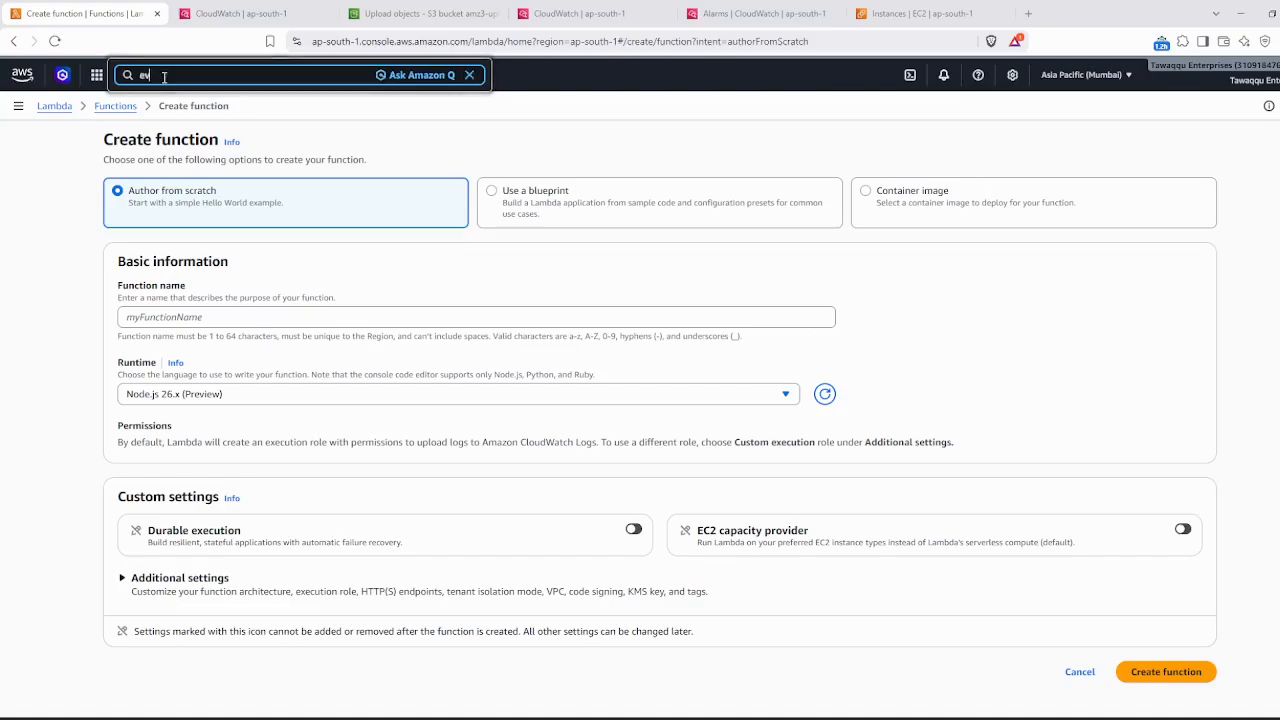
type("ent")
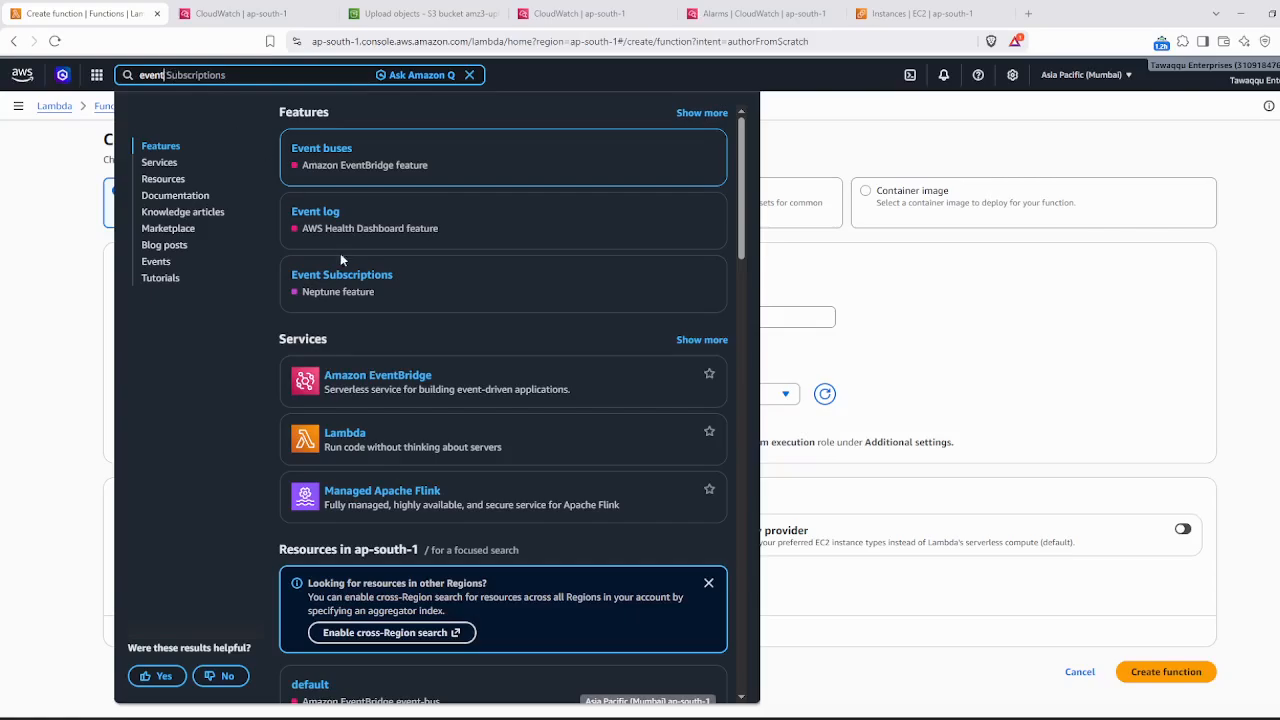
left_click(372, 377)
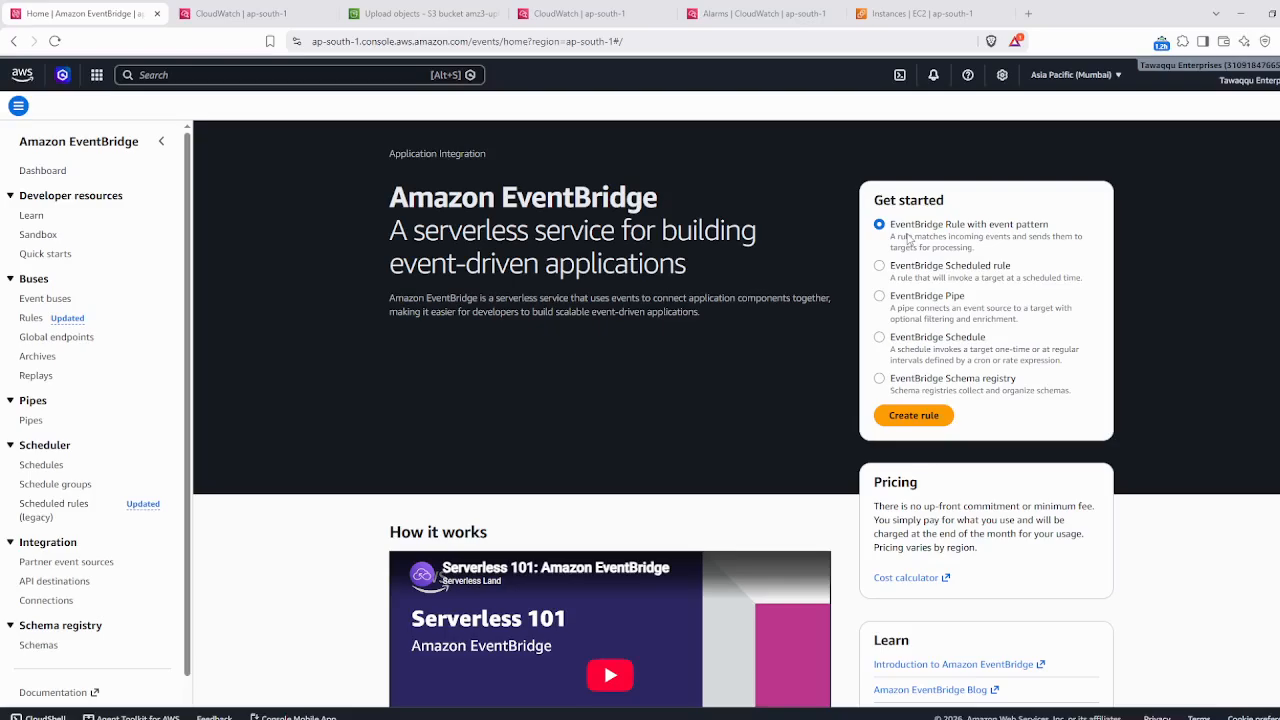
- Start creating an EventBridge Scheduled rule from the Get started options
left_click(901, 340)
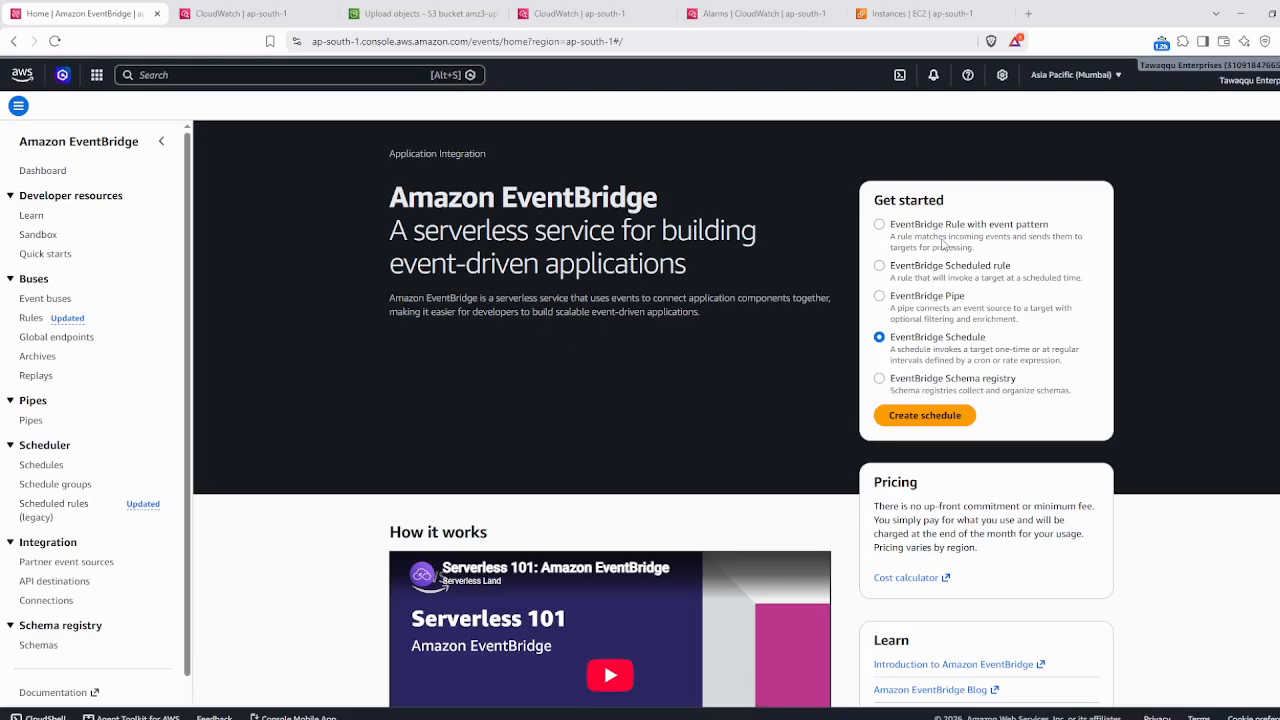
left_click(881, 267)
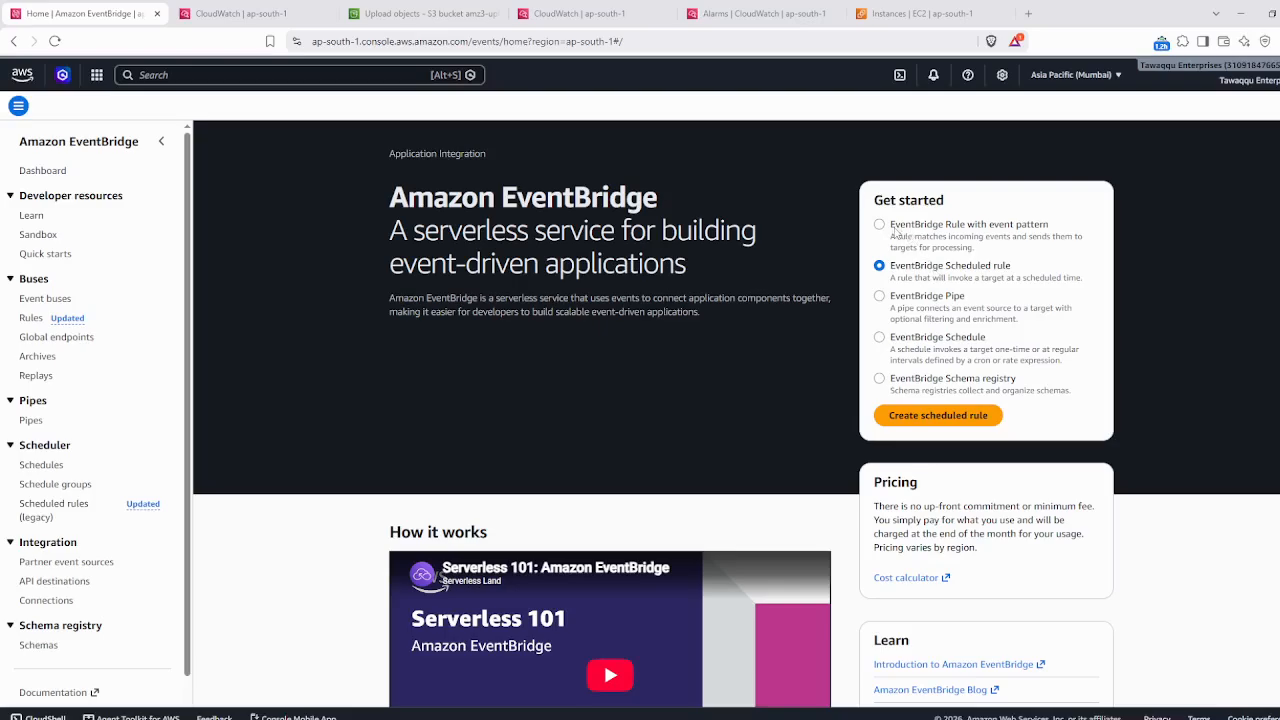
left_click(935, 419)
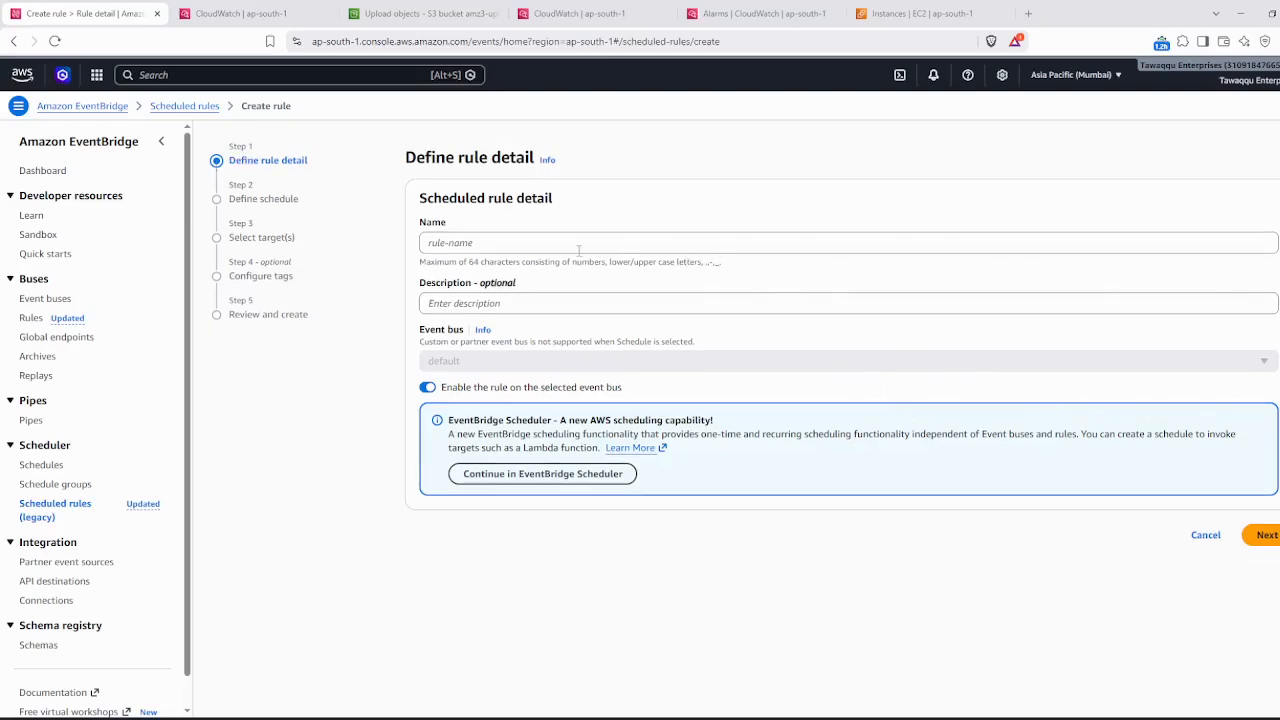
- Name the scheduled rule Online-Order-Processing, describe it as "11 PM online orders processing", and continue to the schedule definition
left_click(538, 245)
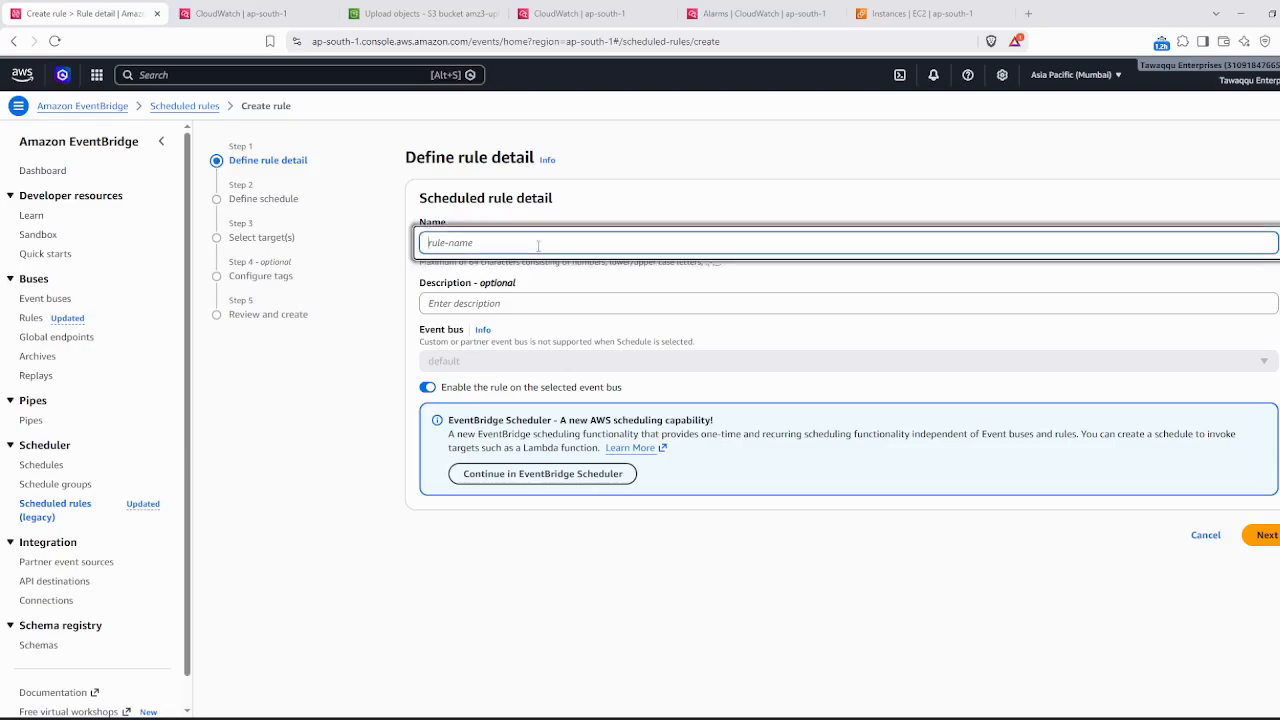
type("On")
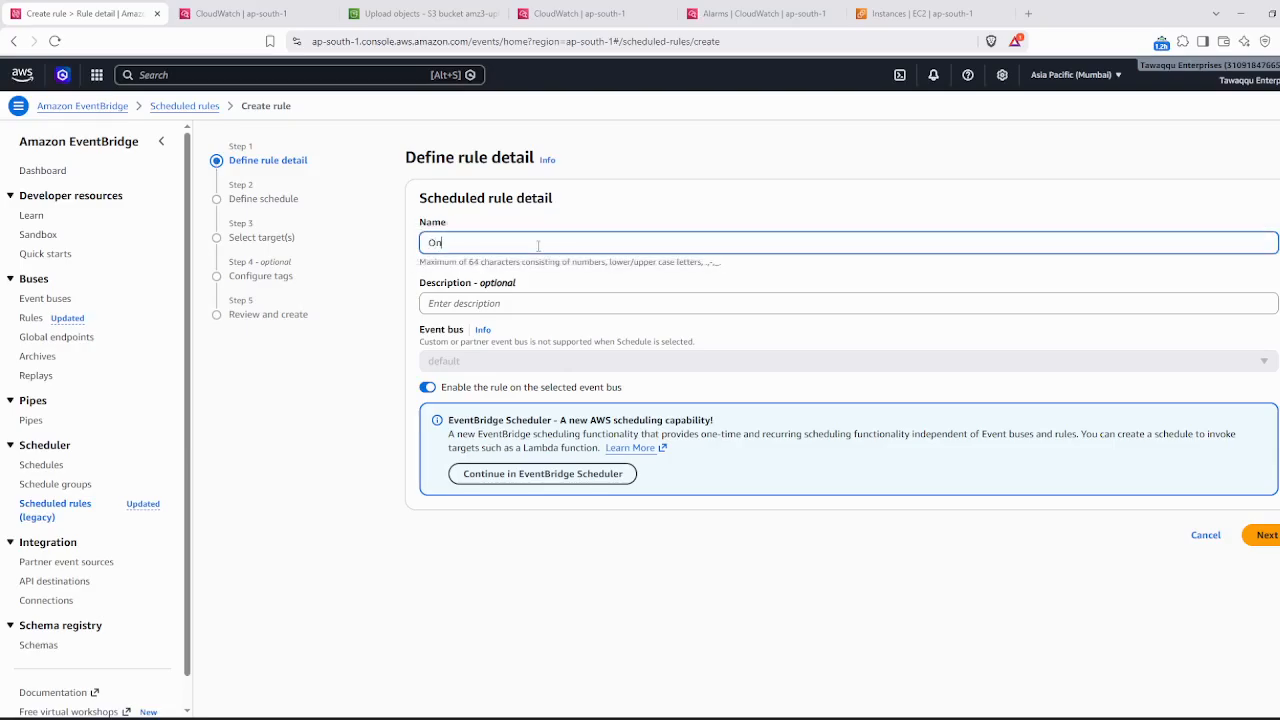
type("line-Order-Processing")
left_click(515, 303)
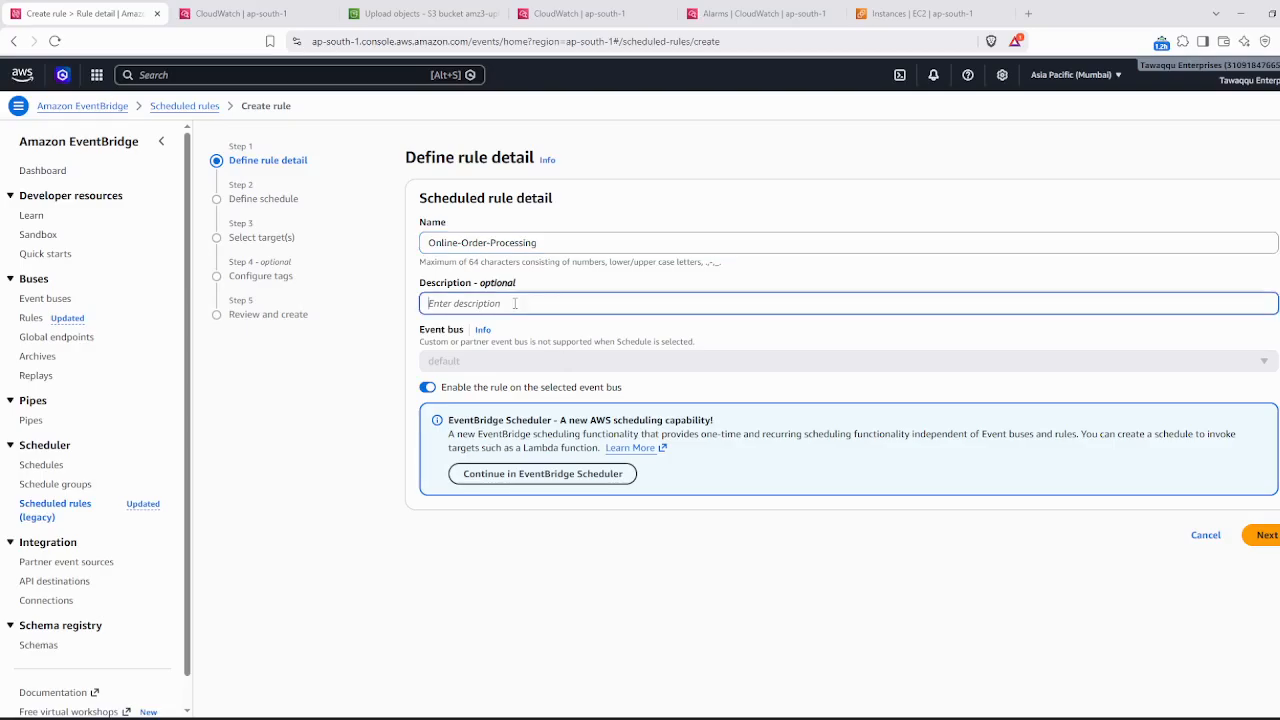
type("11 PM online orders processing")
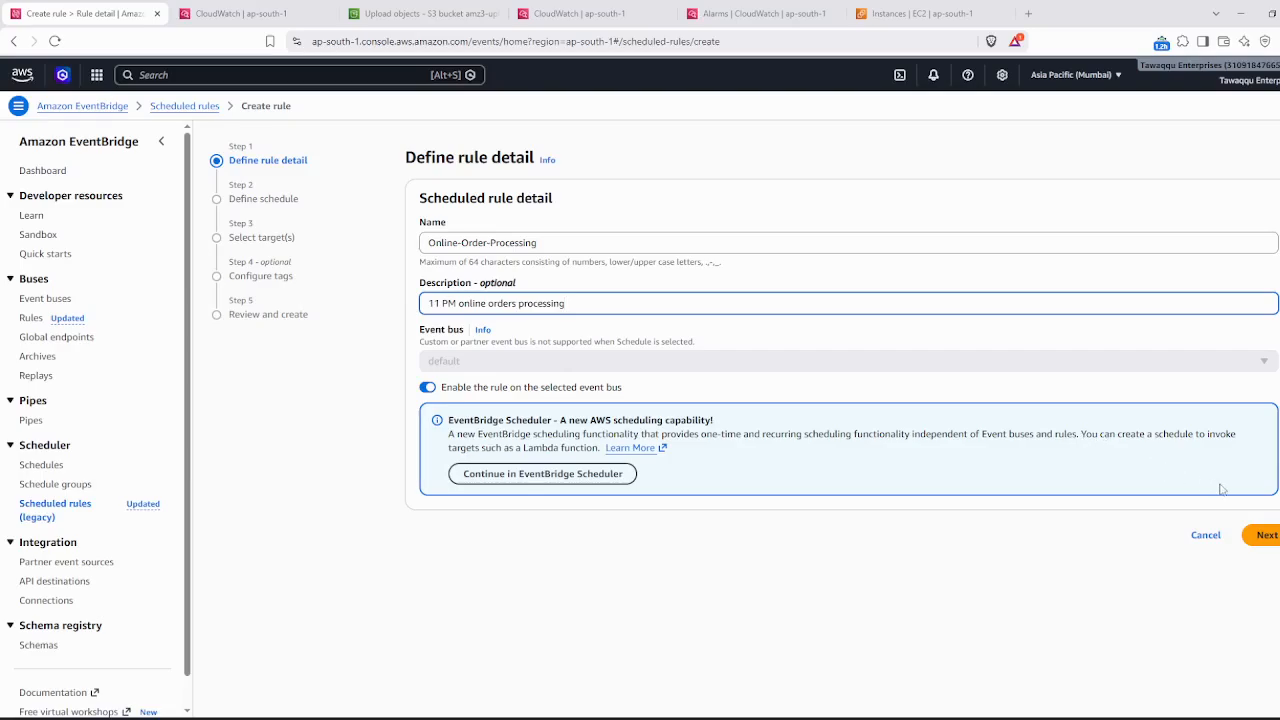
left_click(1262, 535)
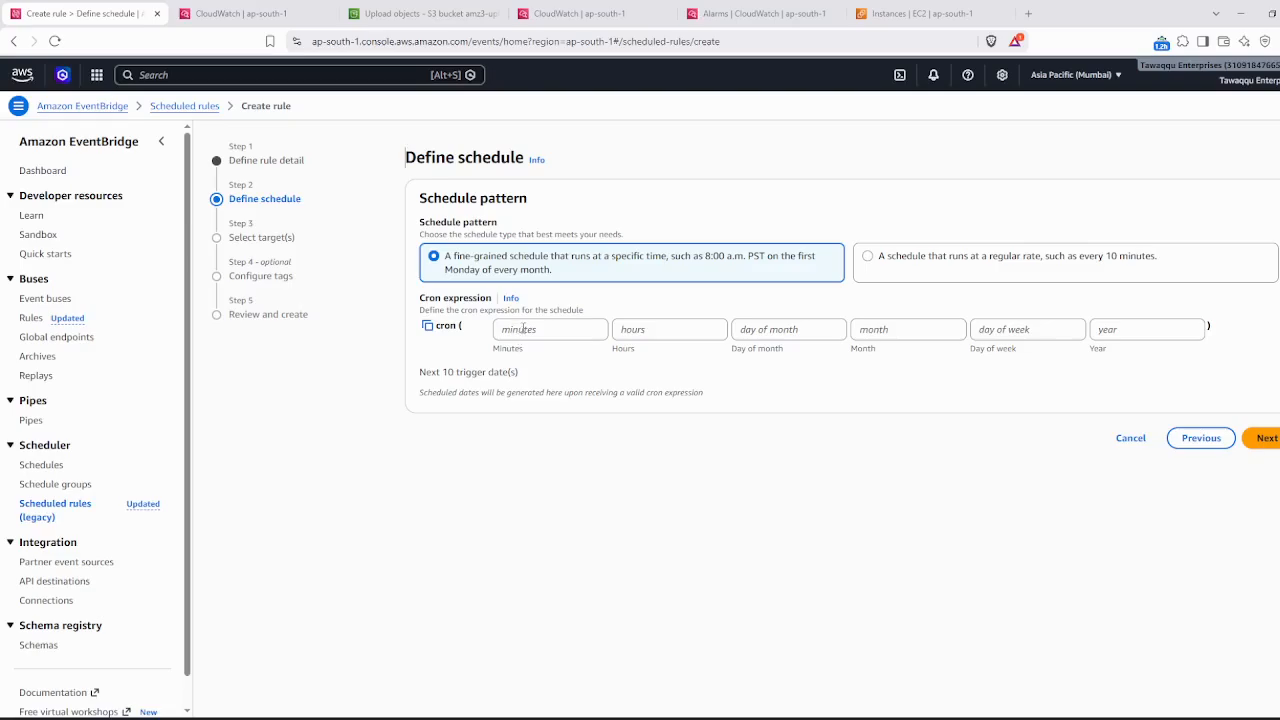
- Try a cron schedule with minutes 24, hours 18, day of month 10, month 08, day of week 2 and year 2026, and open the cron help
left_click(522, 329)
type("6")
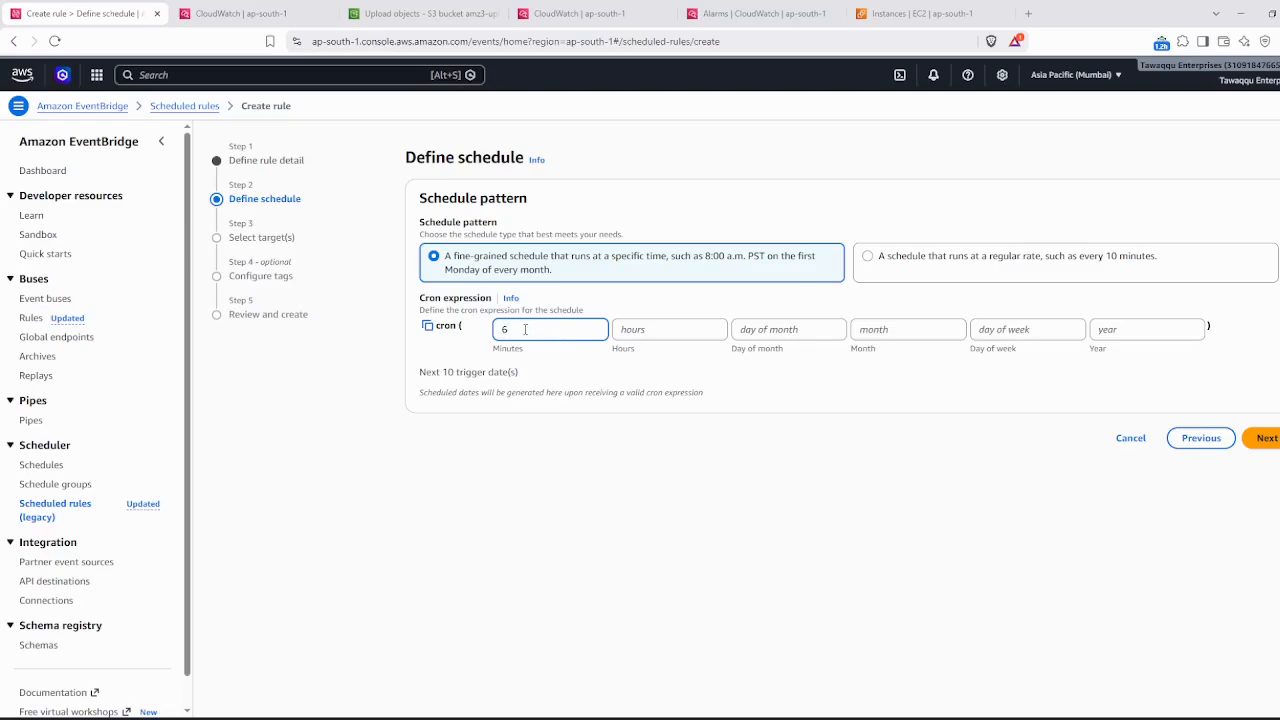
key("BackSpace")
type("24")
left_click(650, 327)
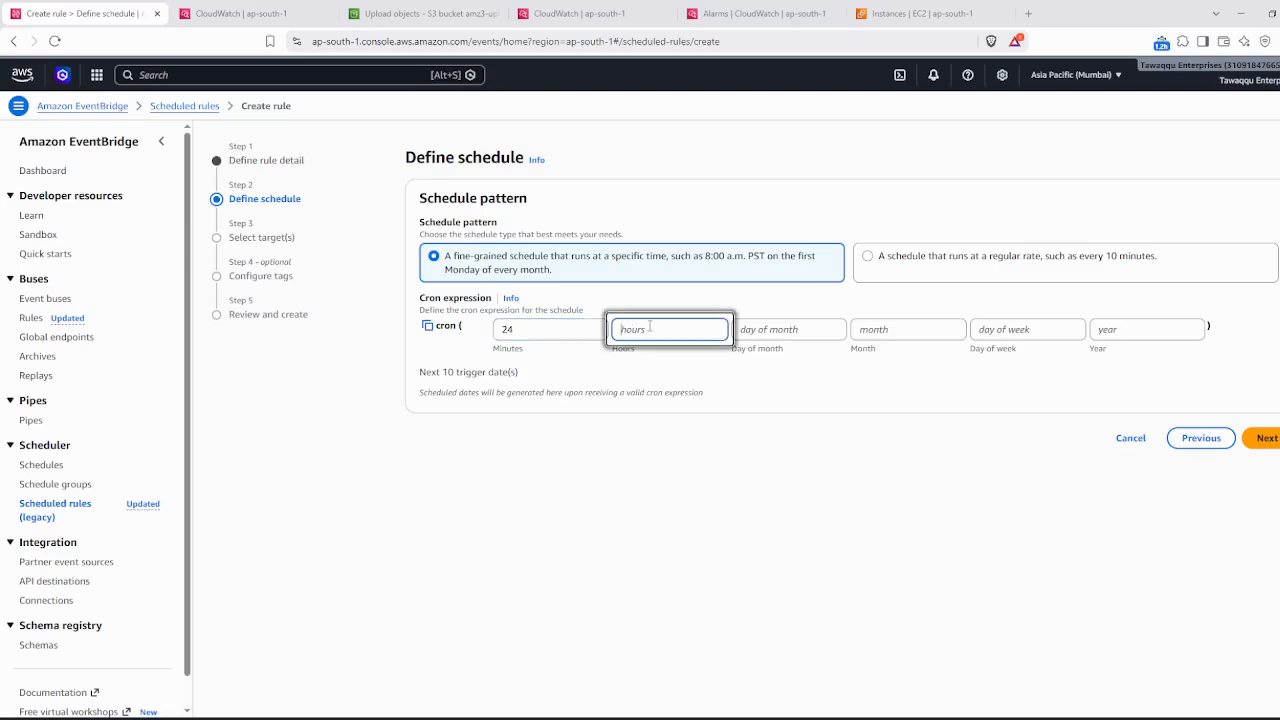
type("18")
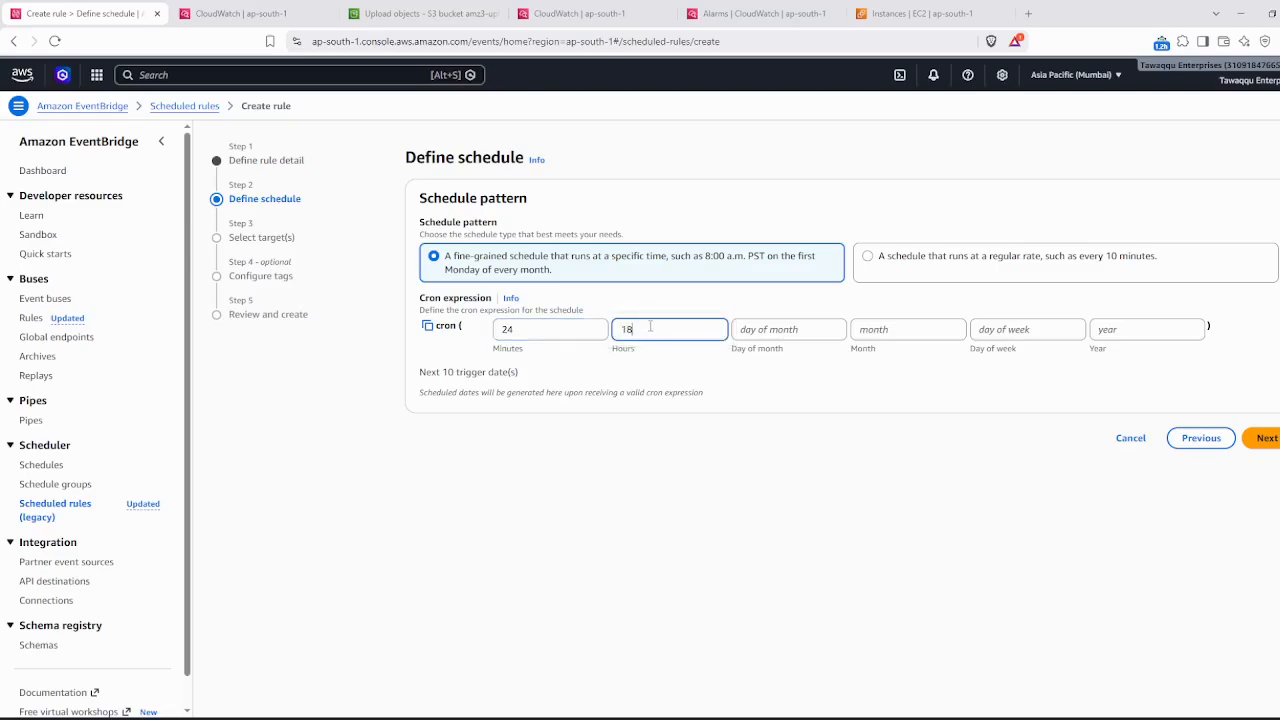
left_click(781, 325)
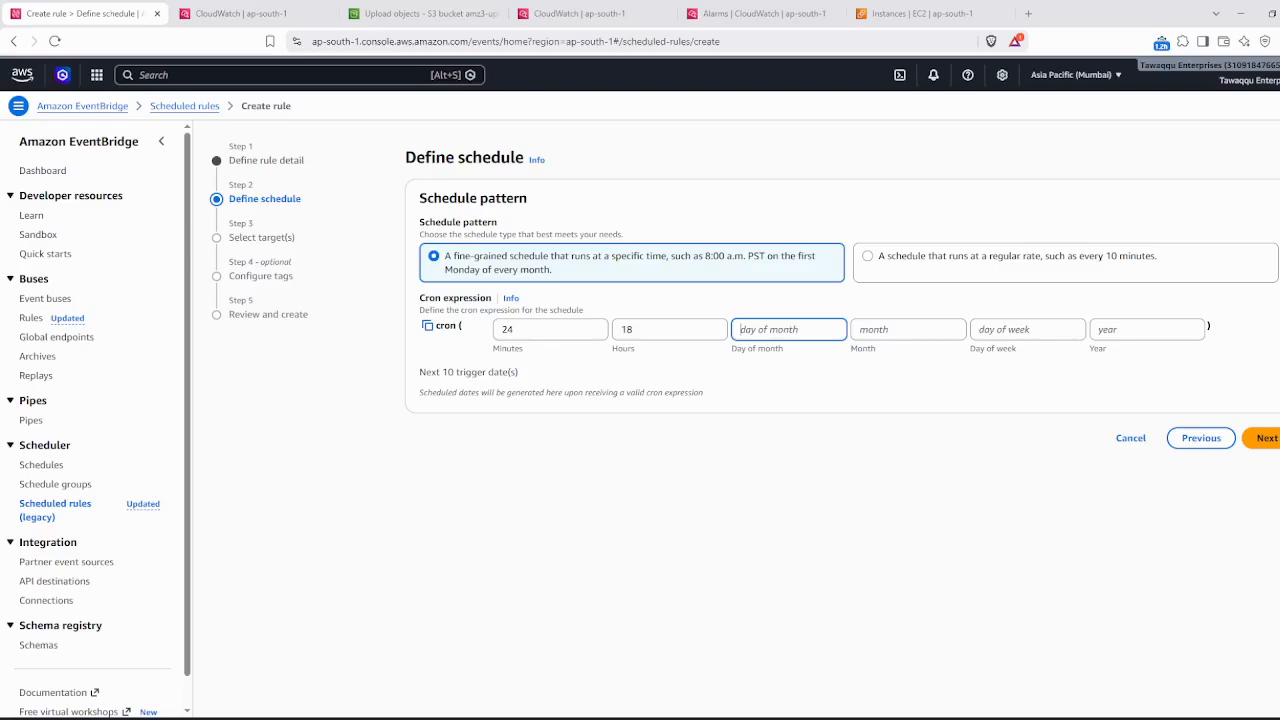
type("10")
left_click(899, 332)
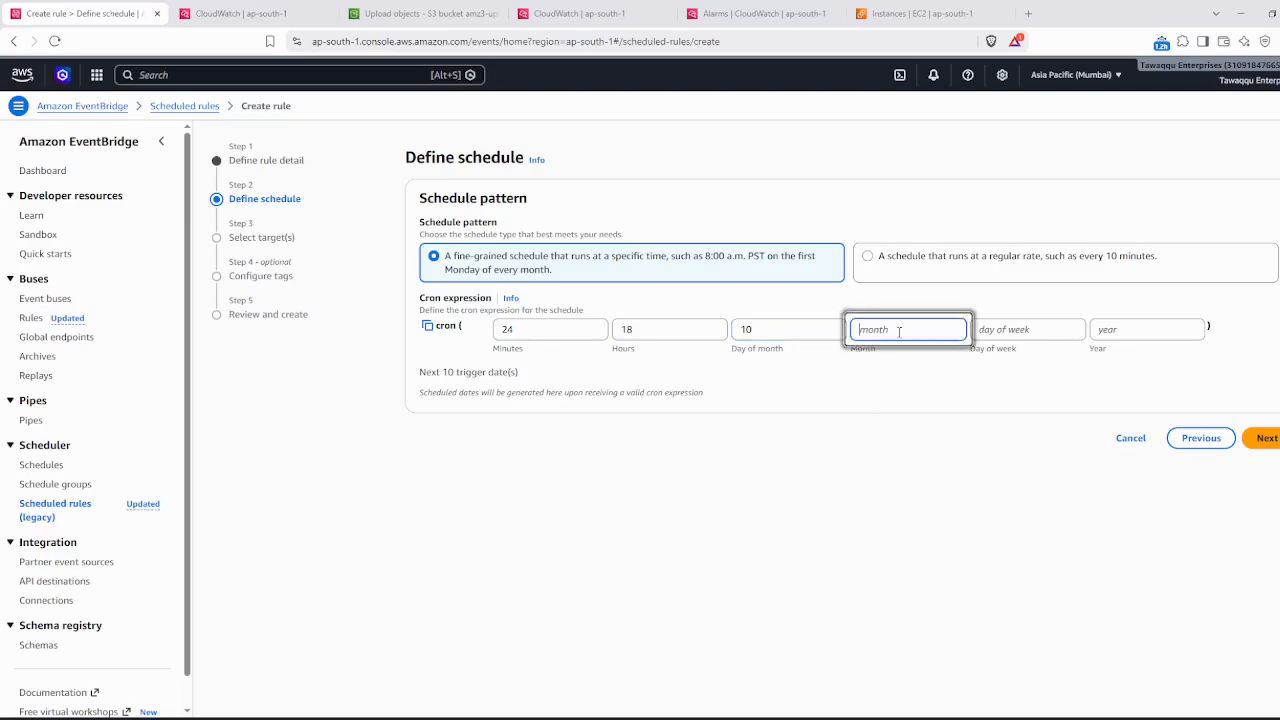
type("08")
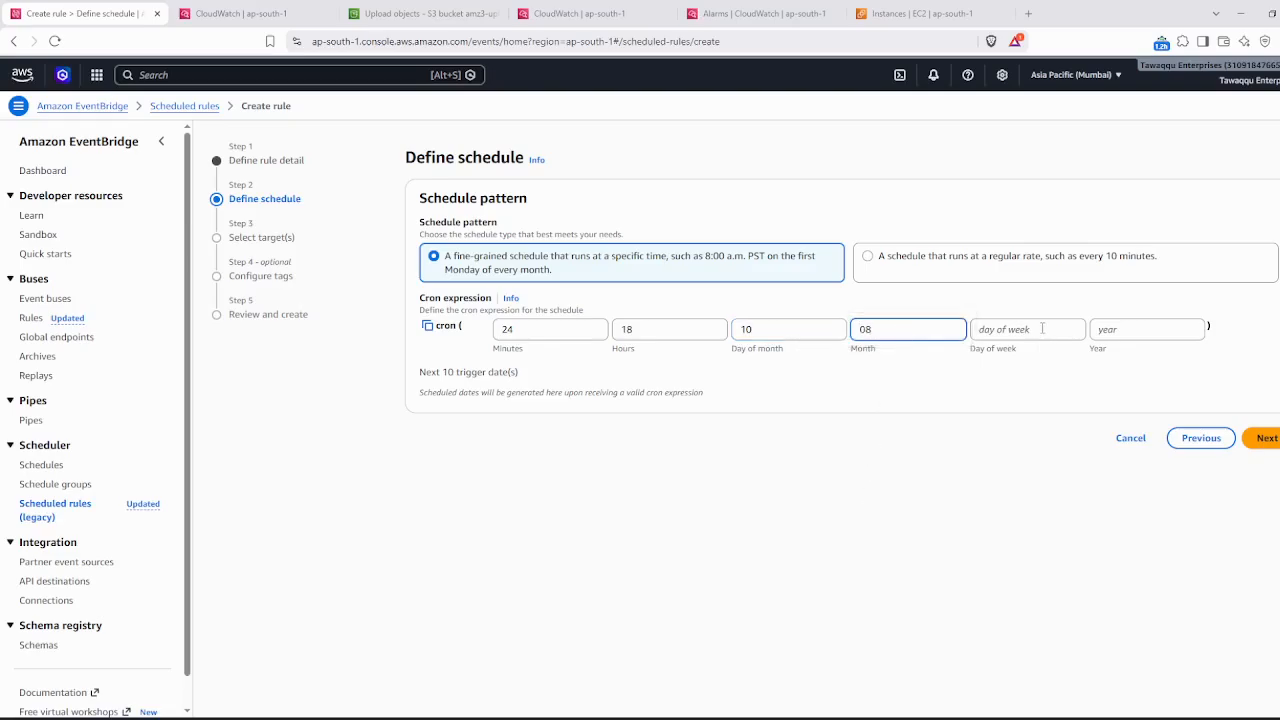
left_click(1041, 328)
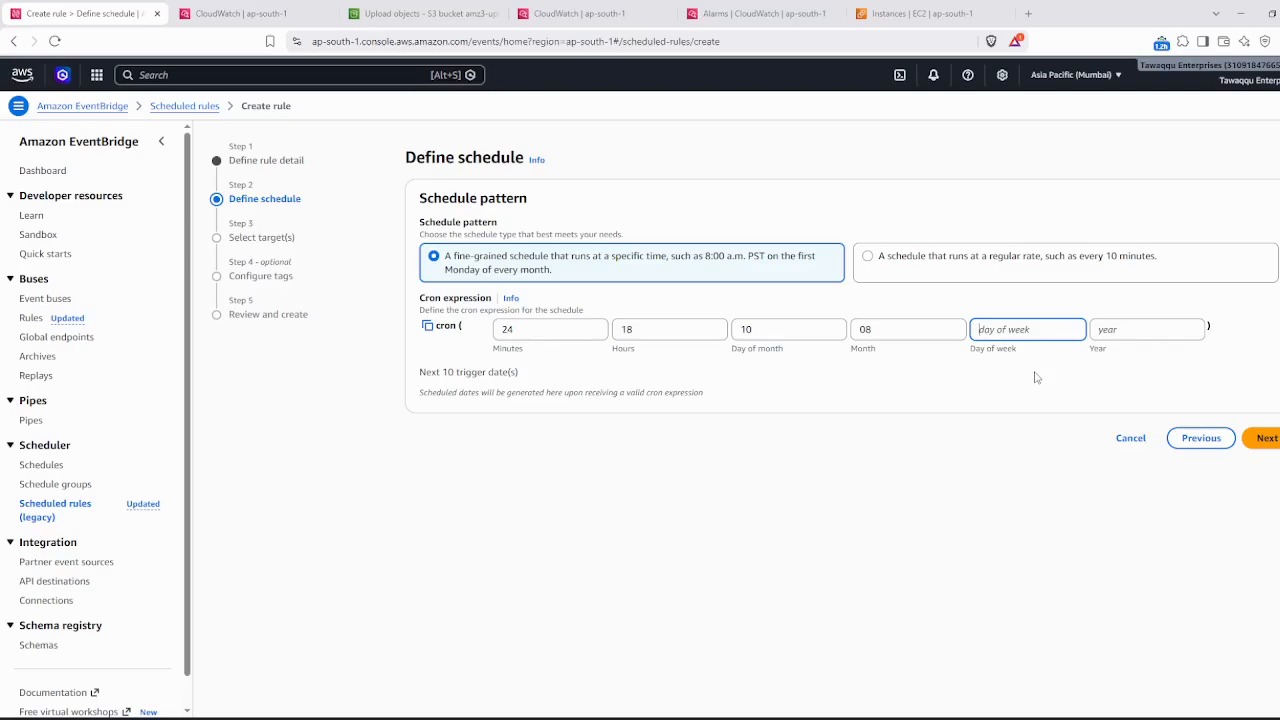
type("2")
left_click(1127, 328)
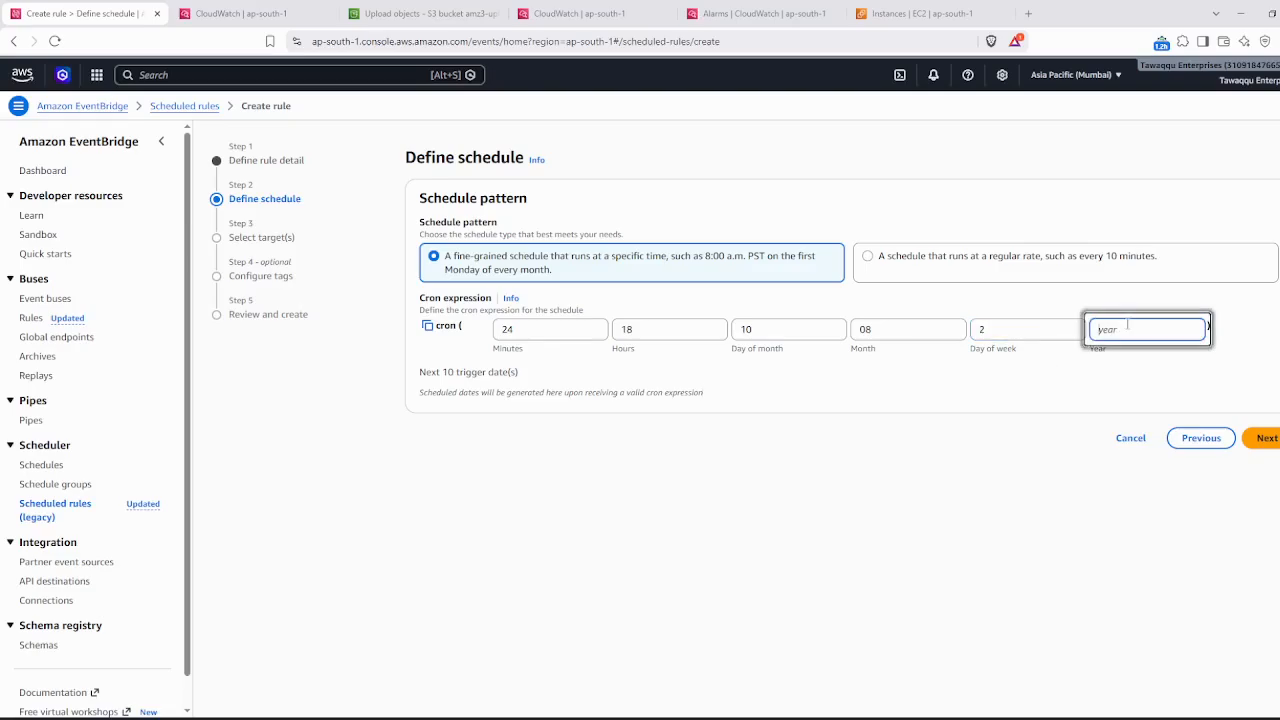
type("2026")
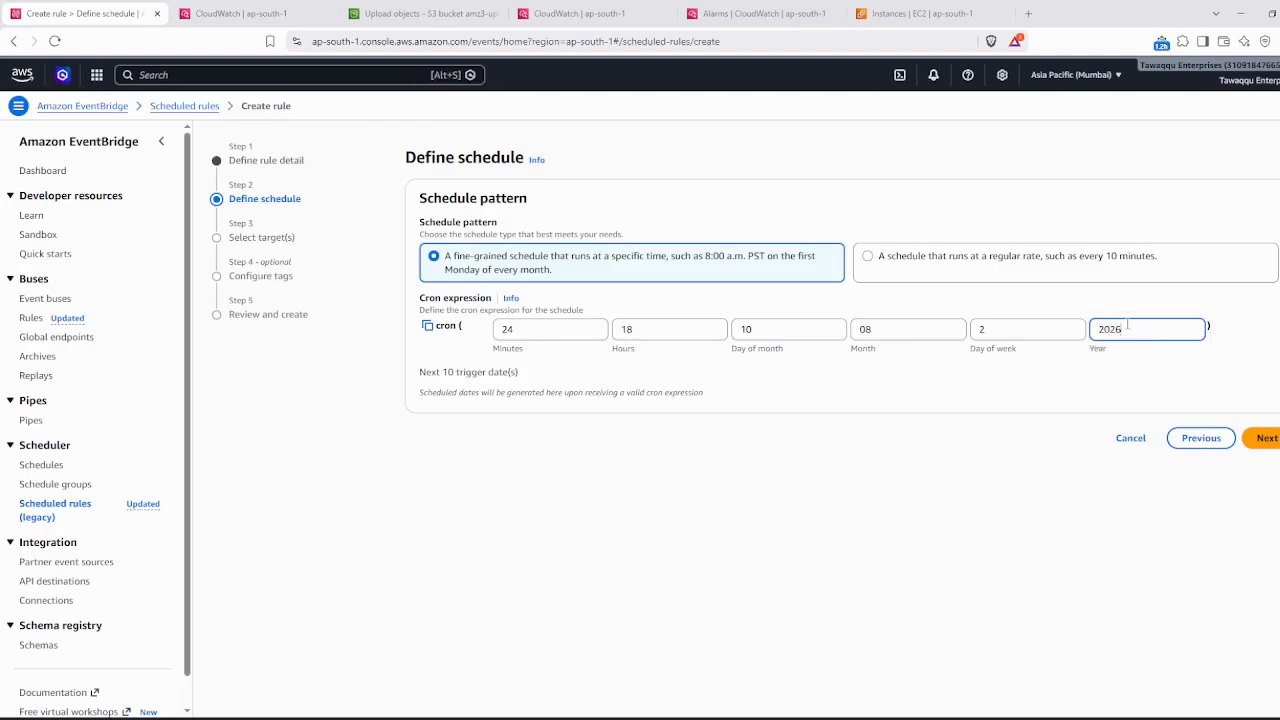
left_click(1264, 438)
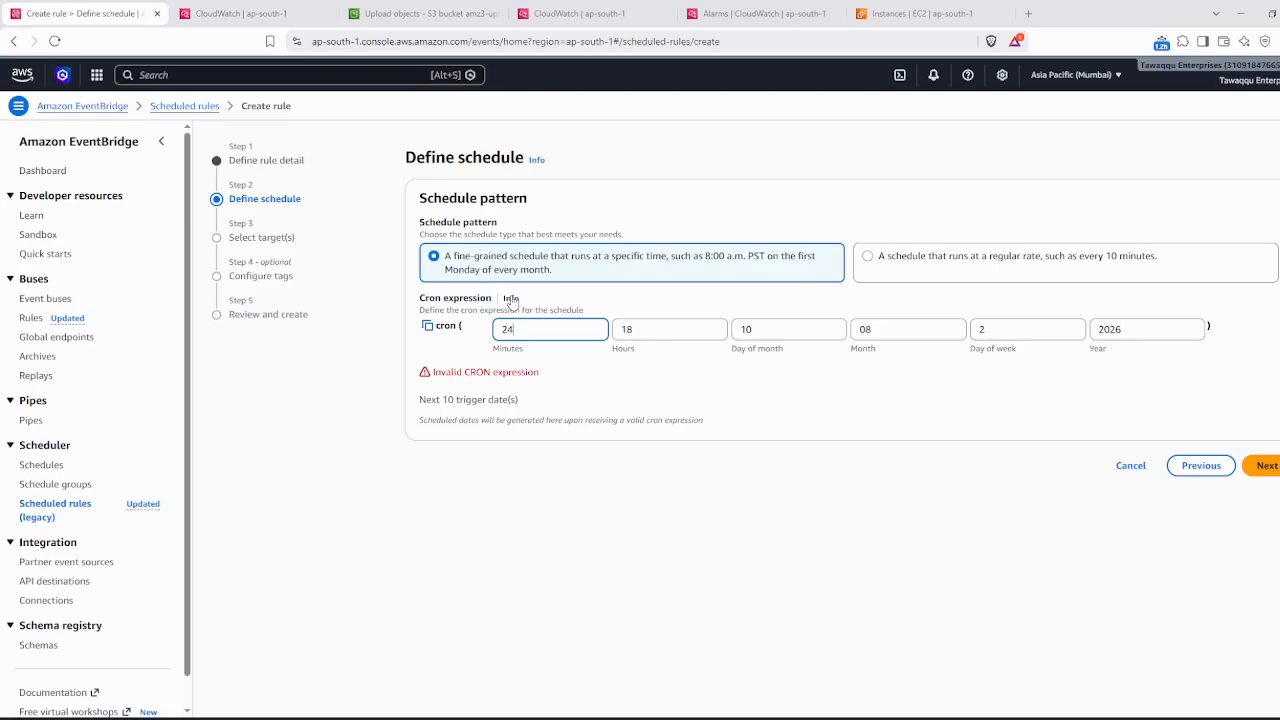
left_click(510, 300)
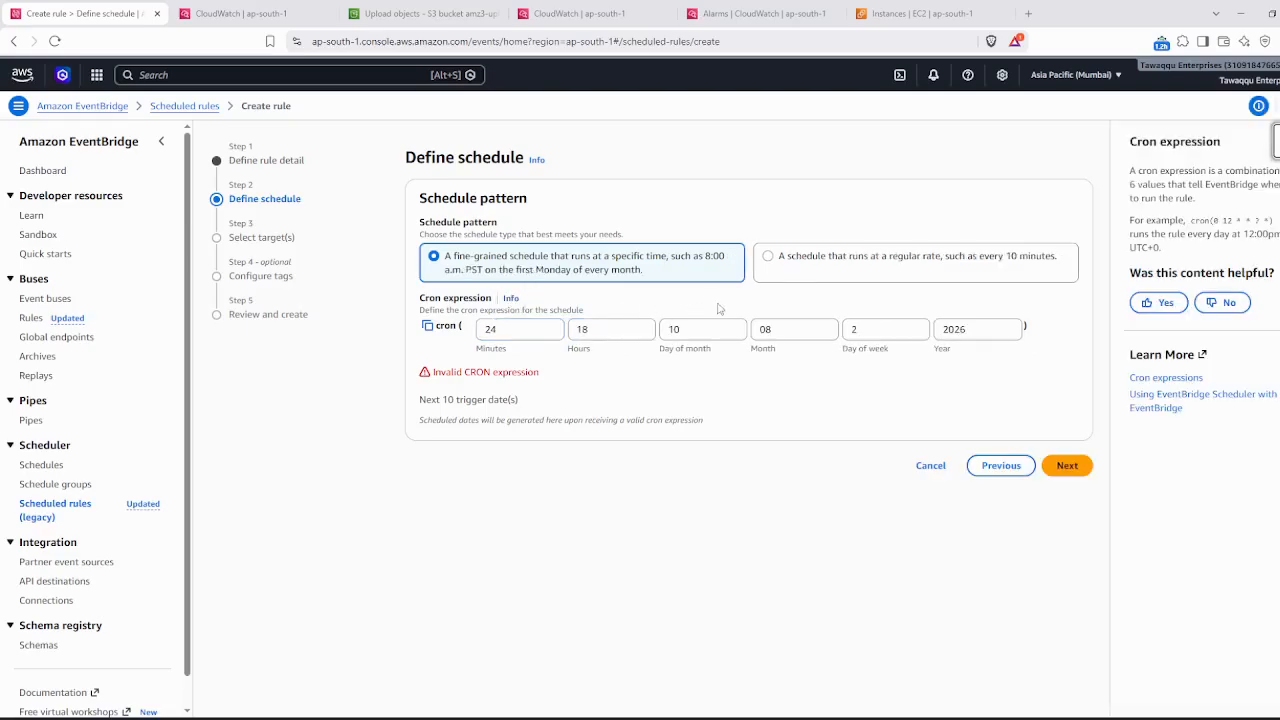
- Set the schedule pattern to a regular rate of 10 Minutes and continue to target selection
left_click(768, 257)
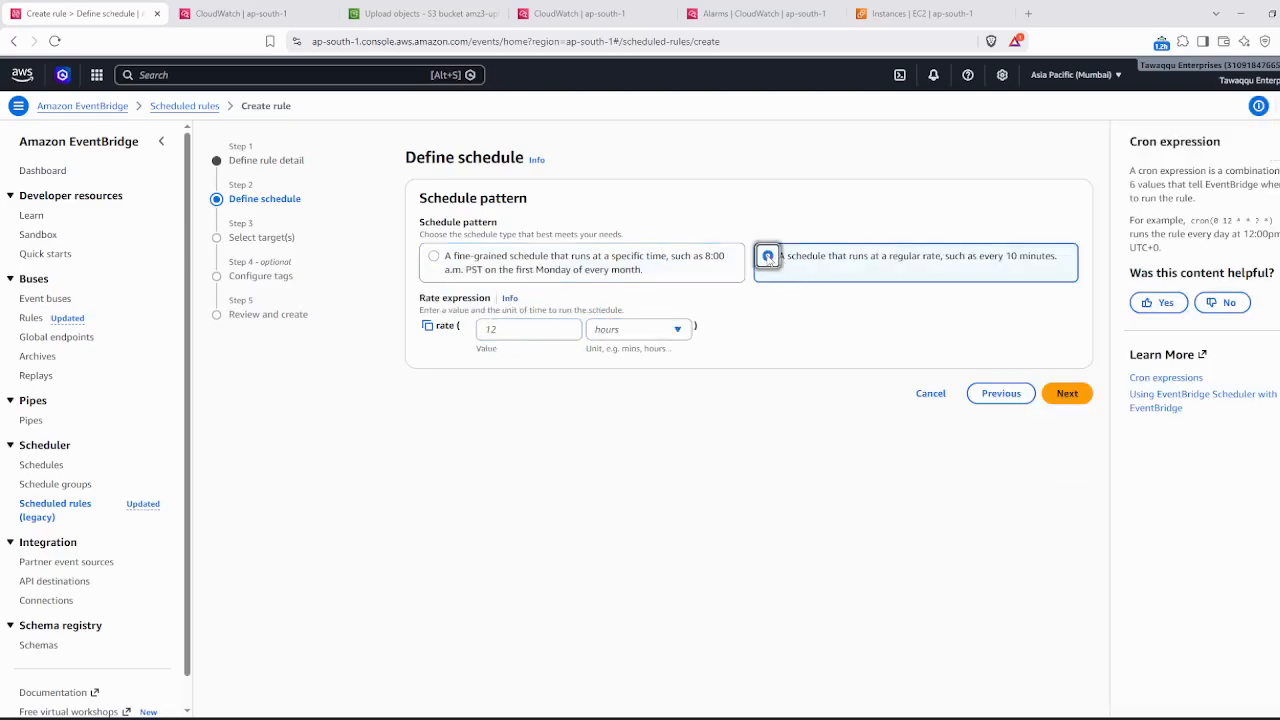
left_click(521, 331)
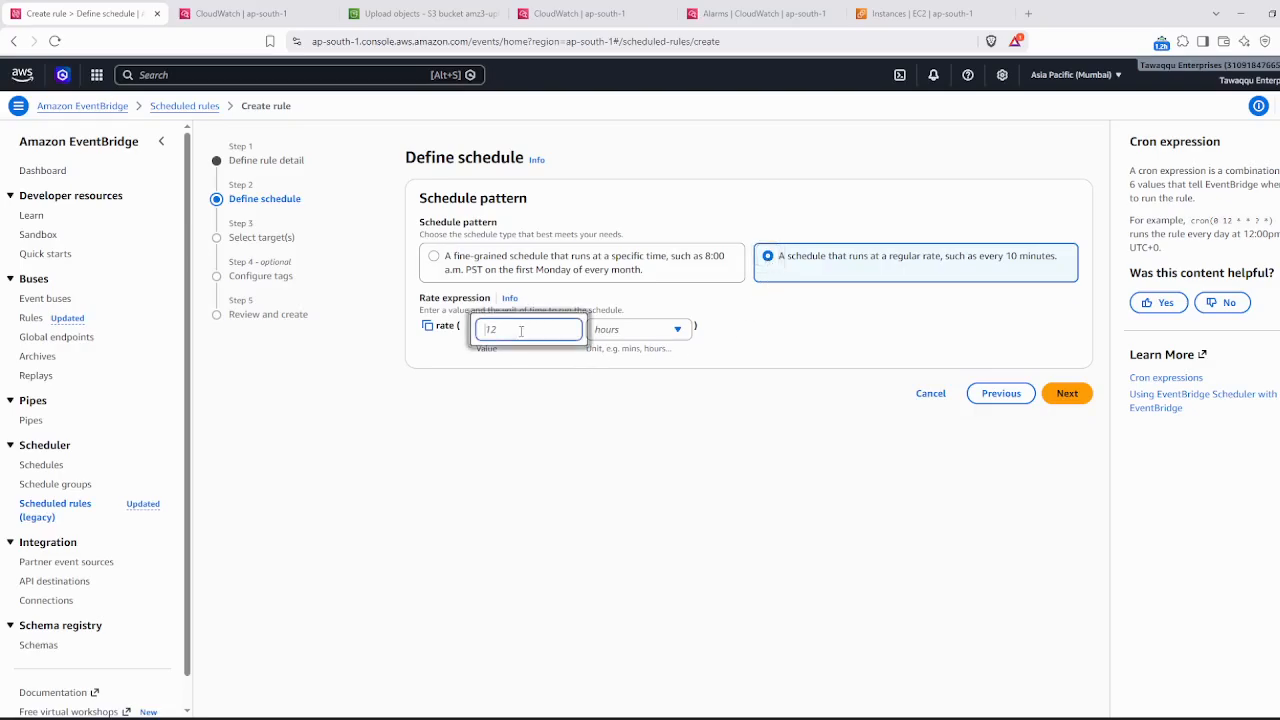
left_click(542, 377)
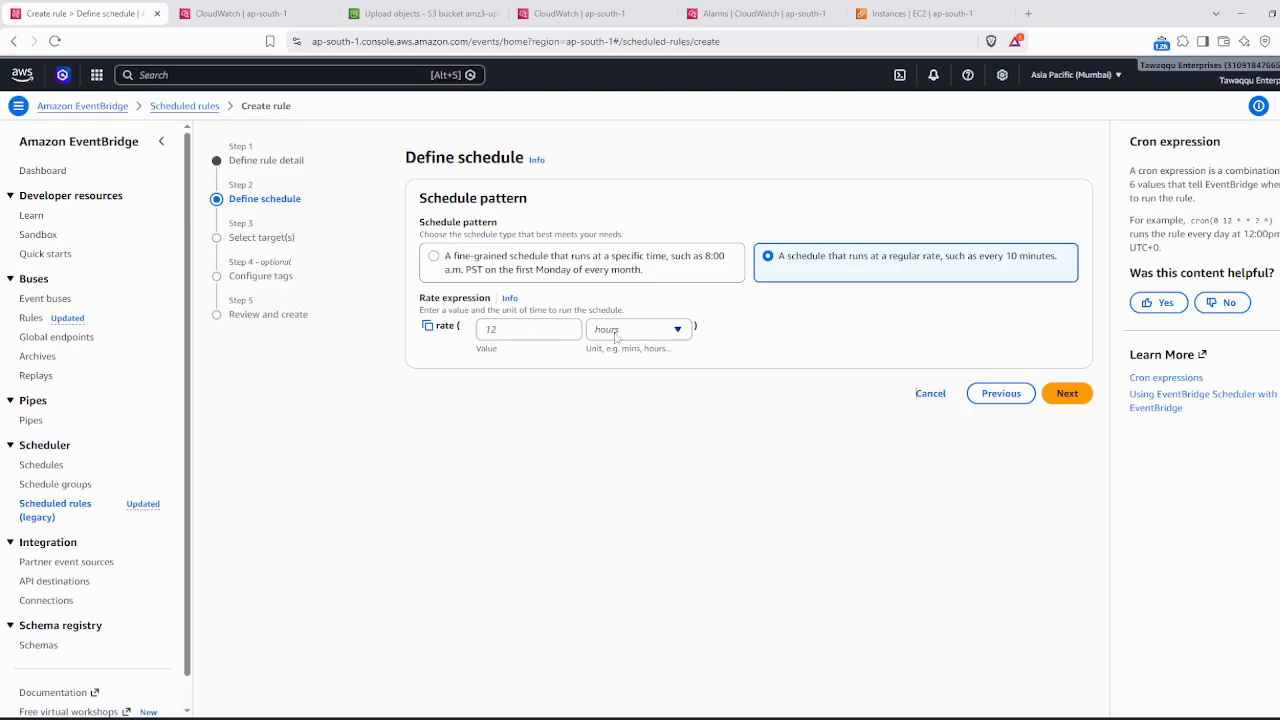
left_click(536, 329)
type("10")
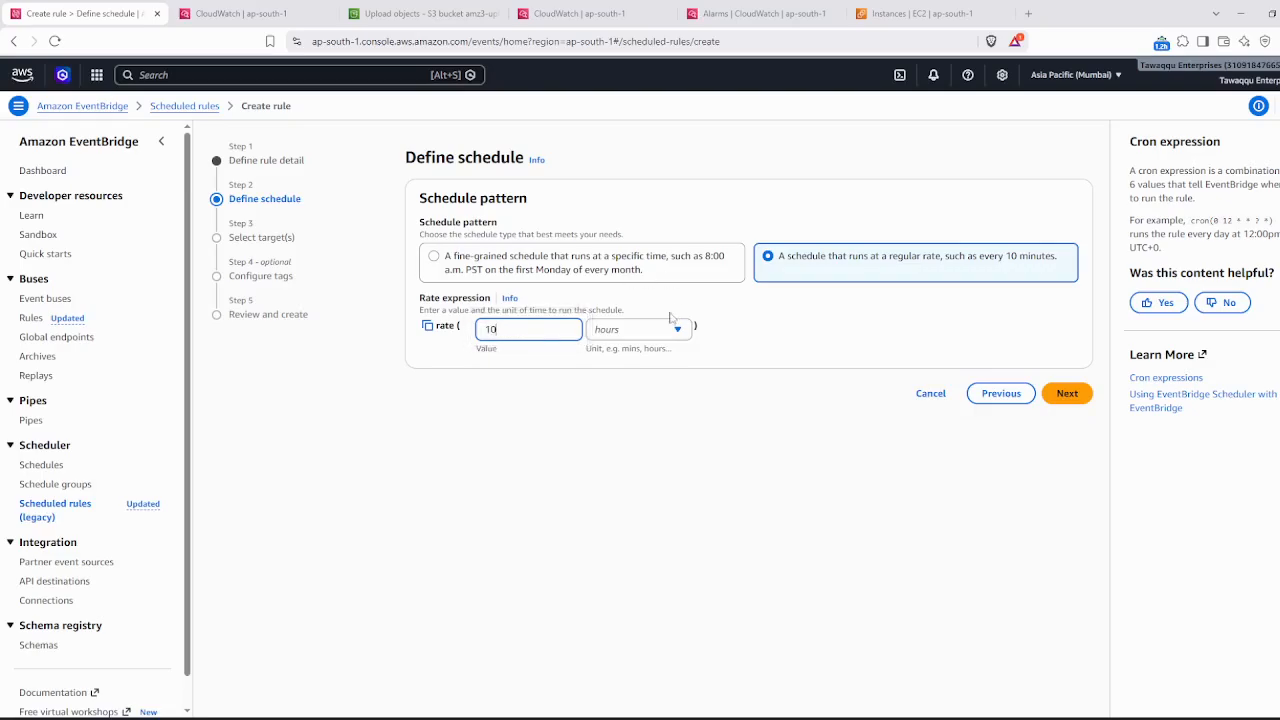
left_click(678, 328)
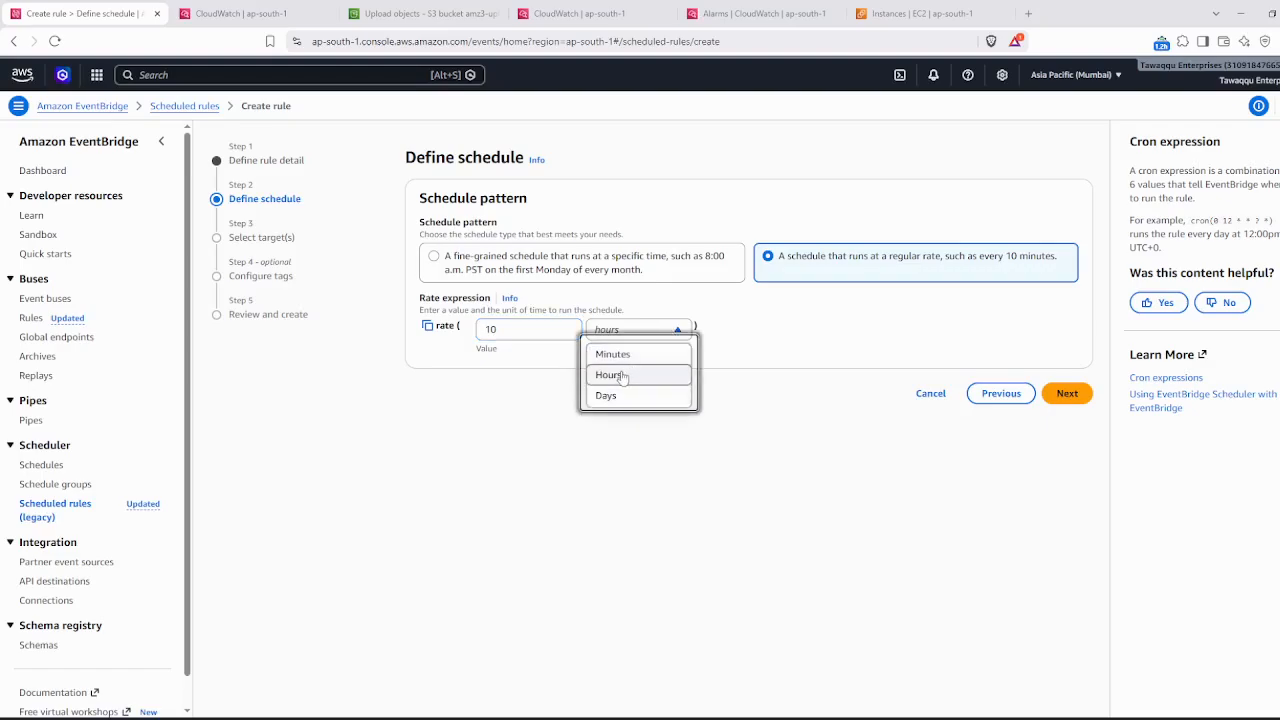
left_click(614, 356)
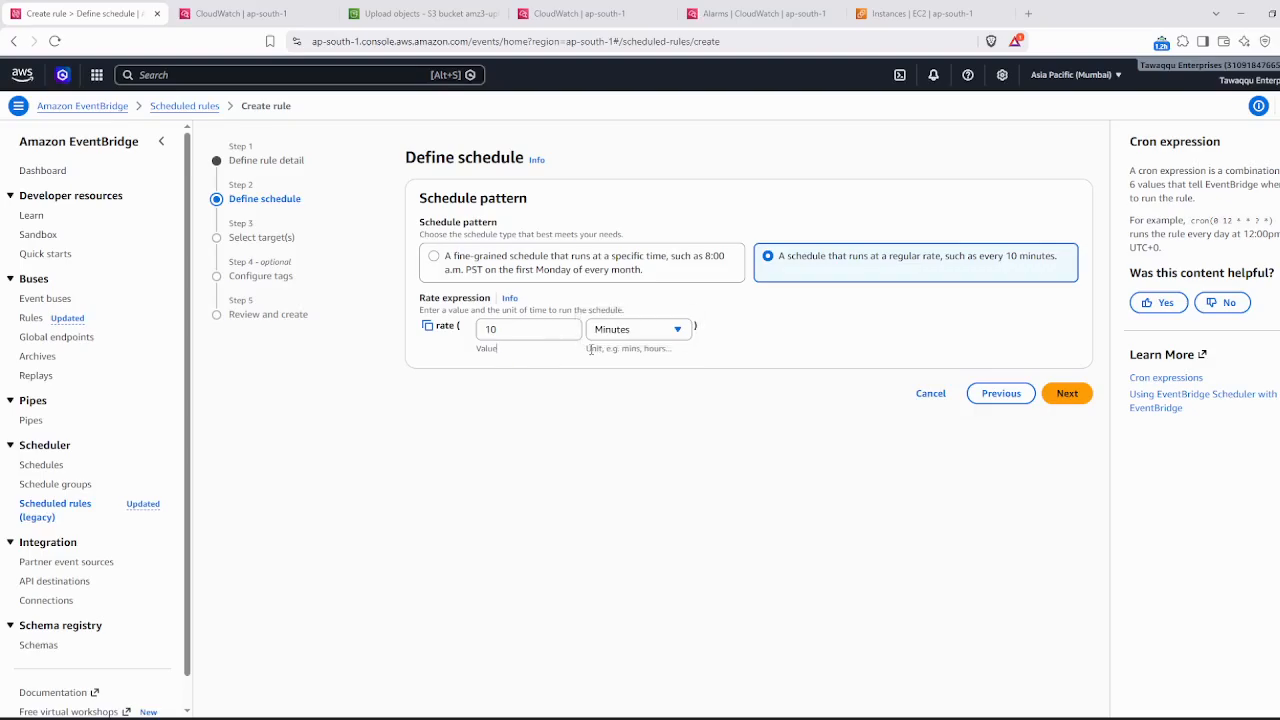
left_click(1062, 398)
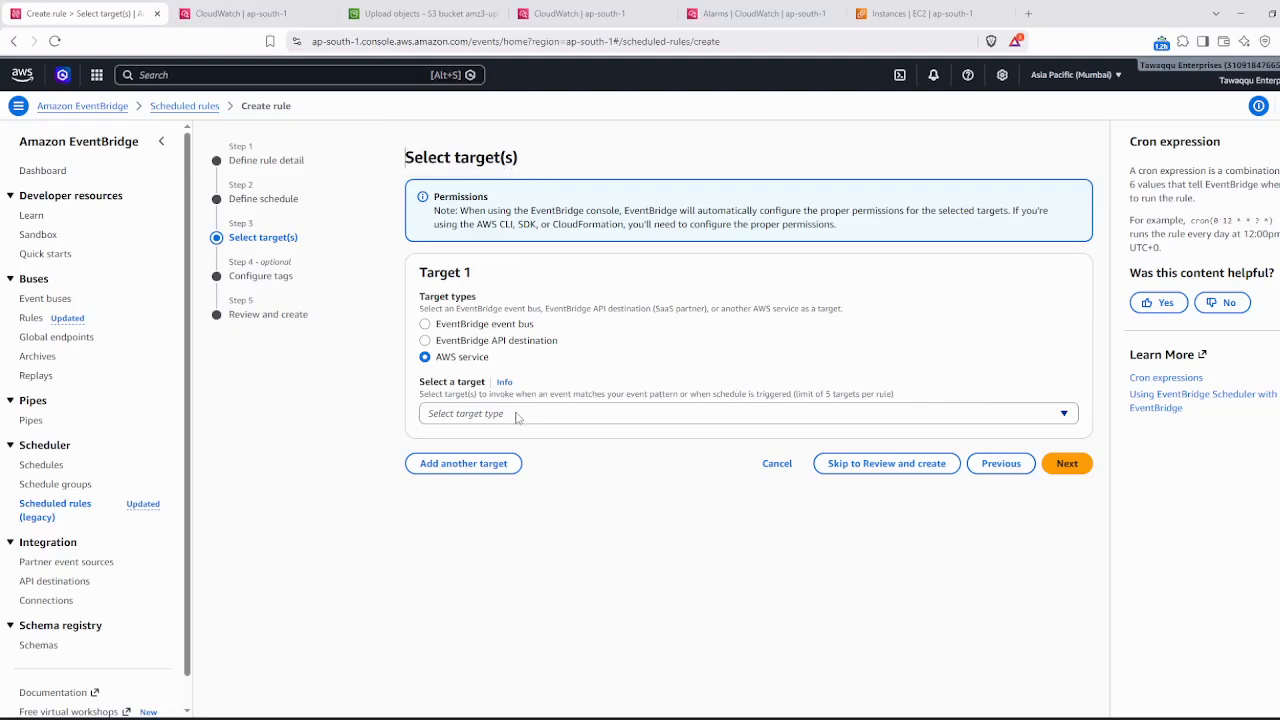
- Set Target 1 of the rule to the AWS service target Lambda function
left_click(517, 414)
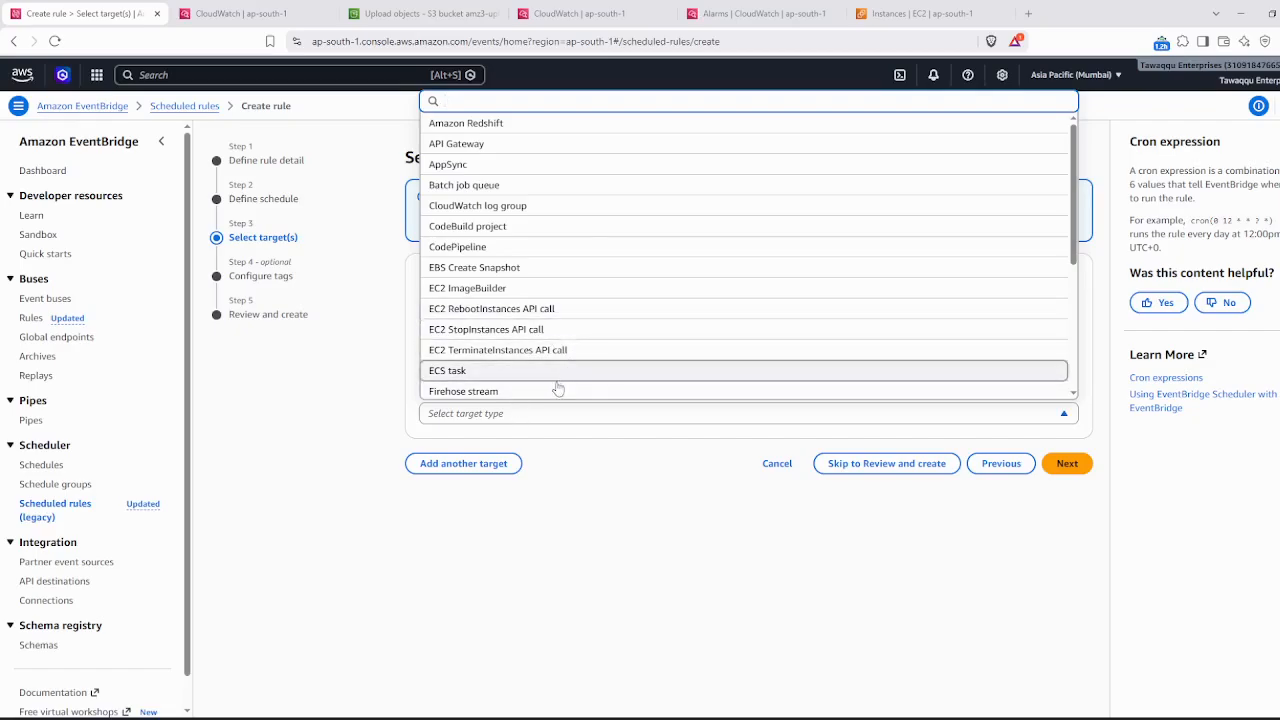
scroll(557, 388, "down", 1)
scroll(557, 388, "up", 1)
scroll(557, 389, "down", 3)
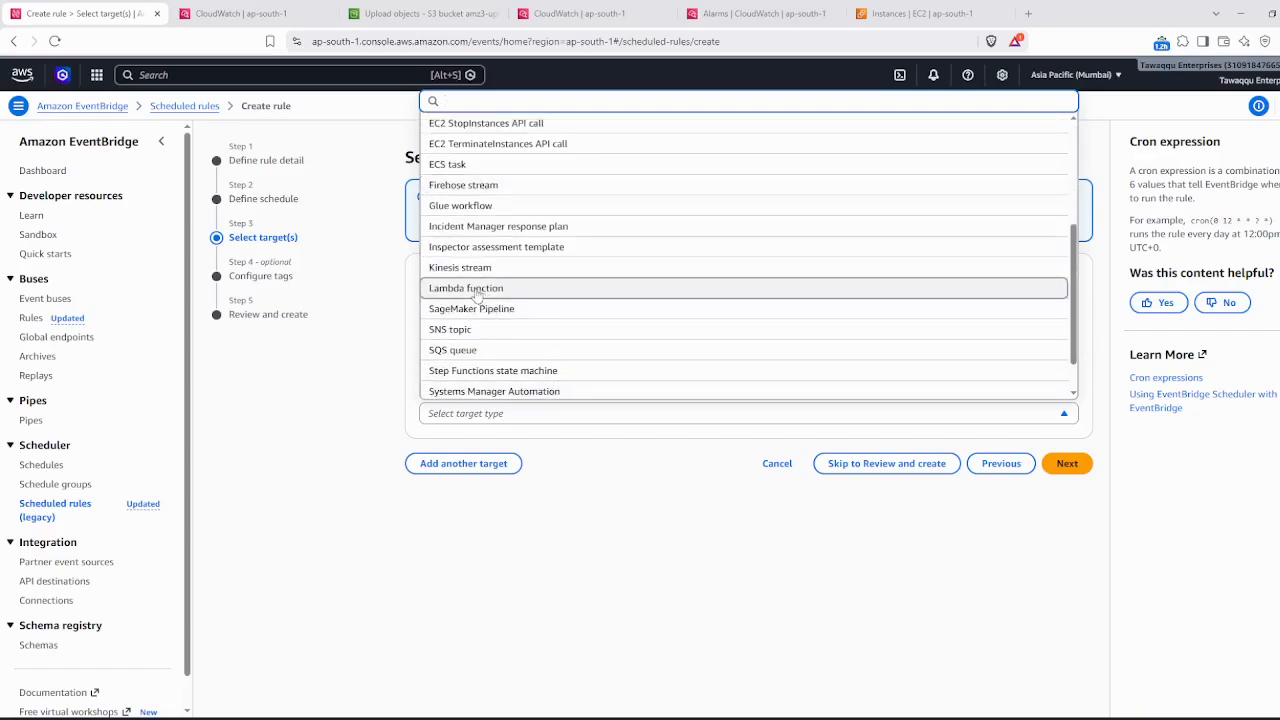
left_click(478, 290)
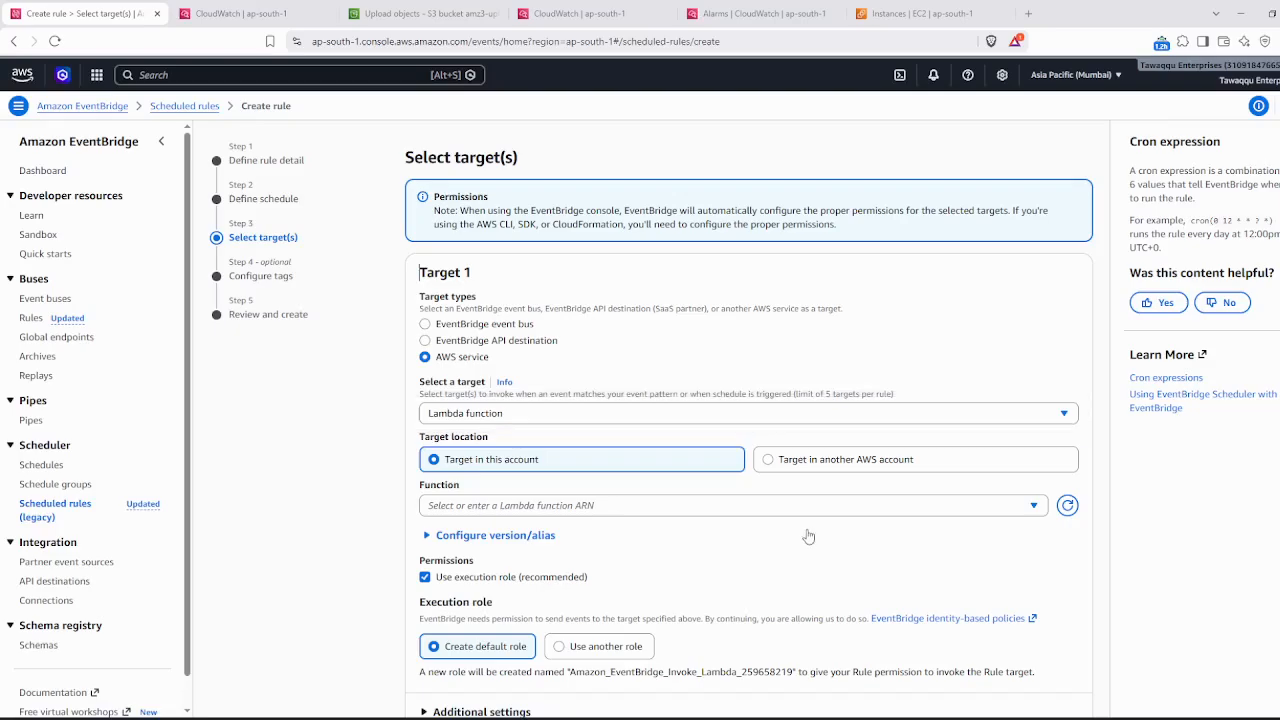
scroll(815, 523, "down", 1)
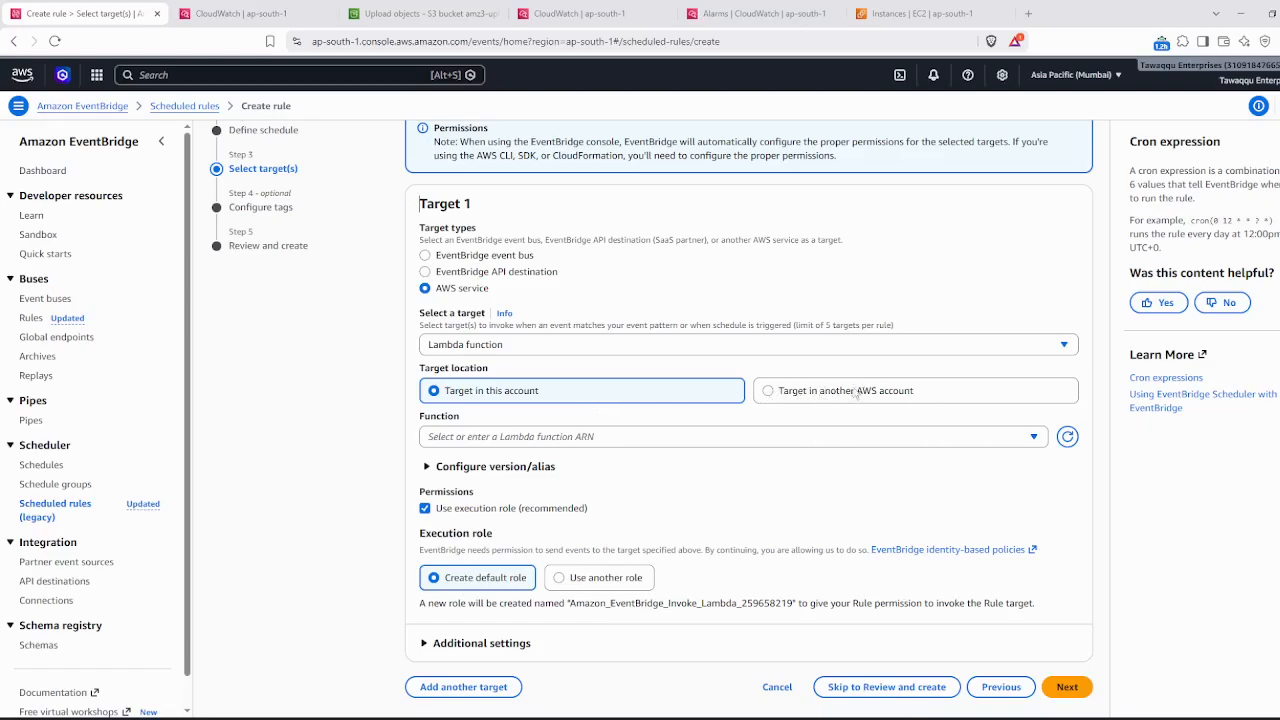
- Choose the uploadfile function in this account as Target 1 with a default execution role, and continue to tags
left_click(765, 437)
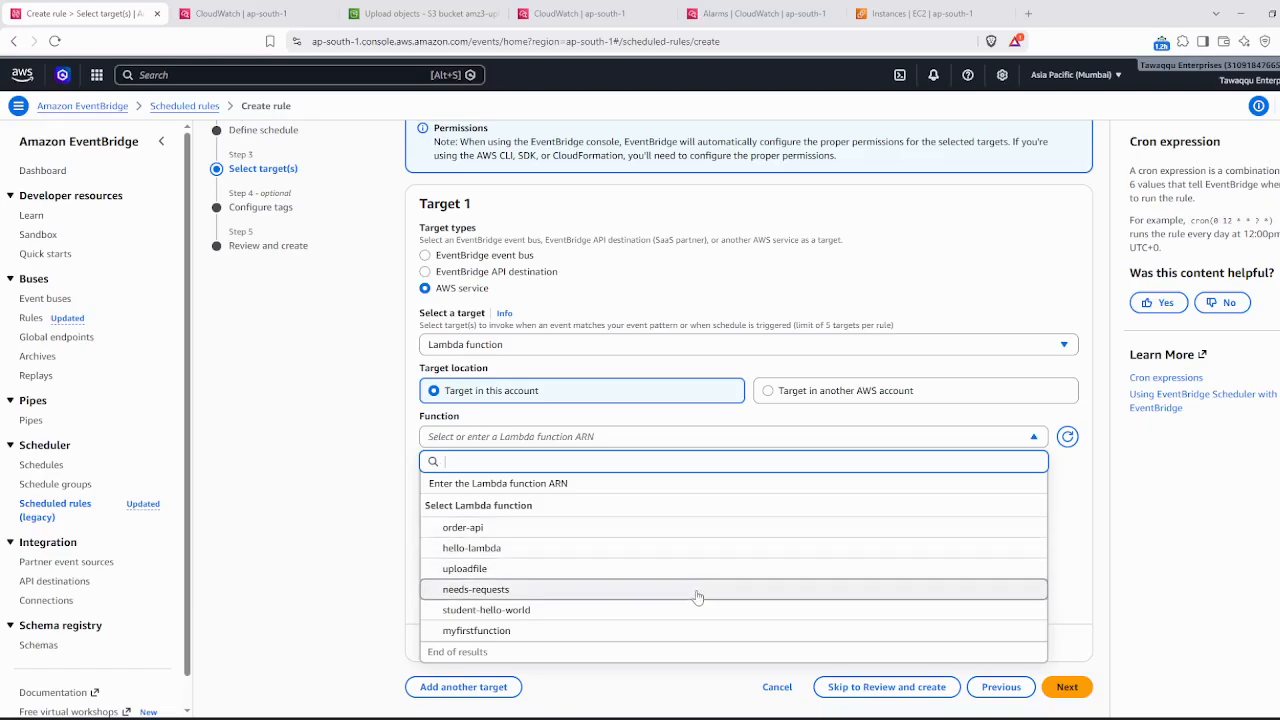
scroll(697, 597, "down", 1)
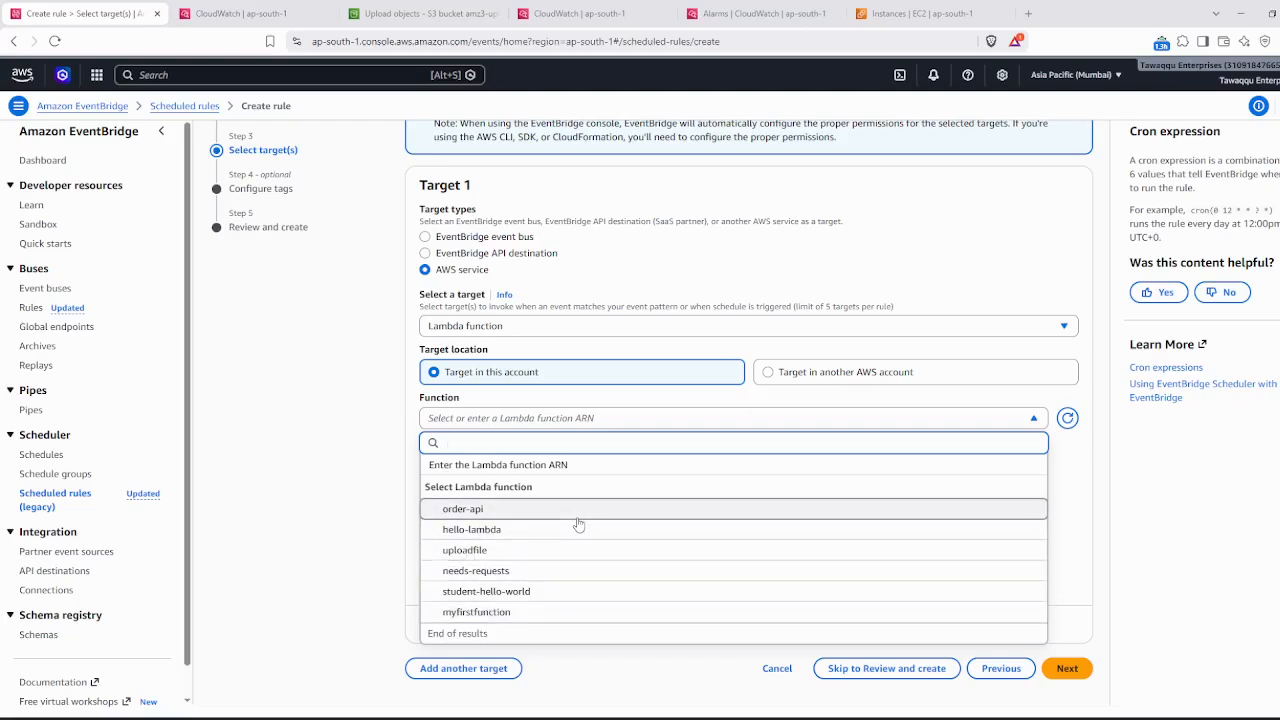
left_click(464, 551)
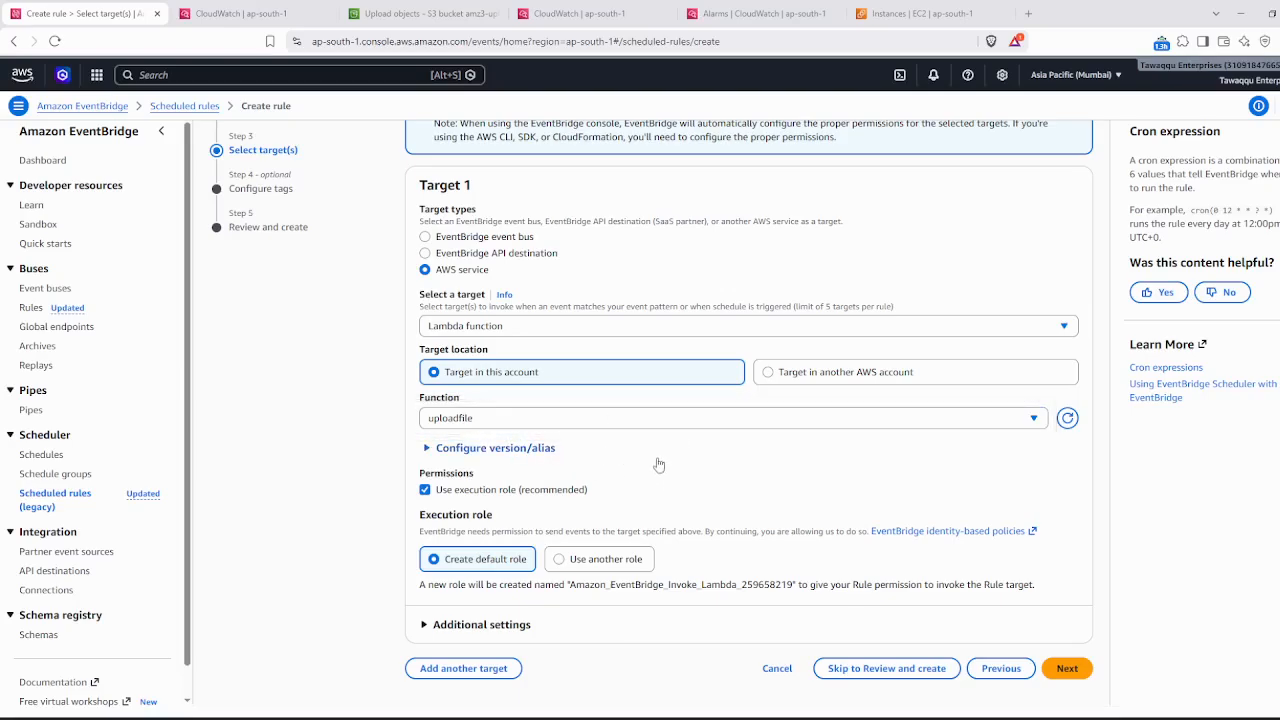
scroll(658, 464, "up", 1)
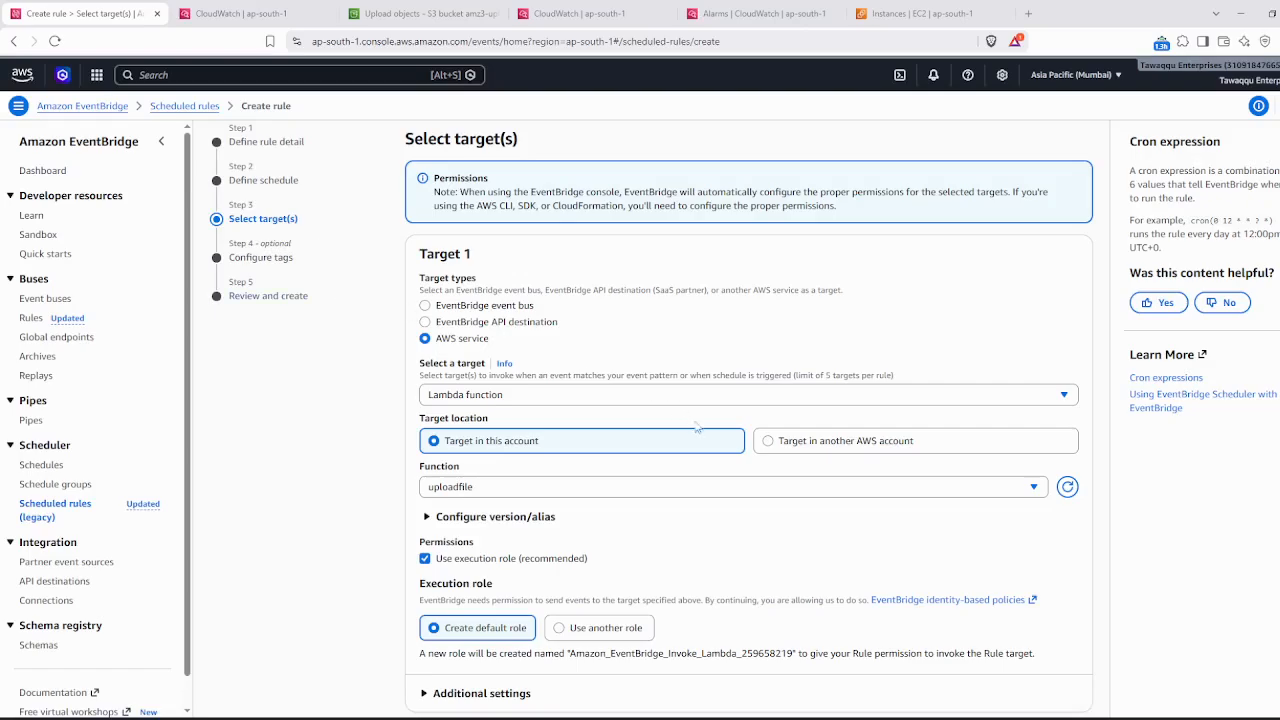
scroll(751, 519, "down", 1)
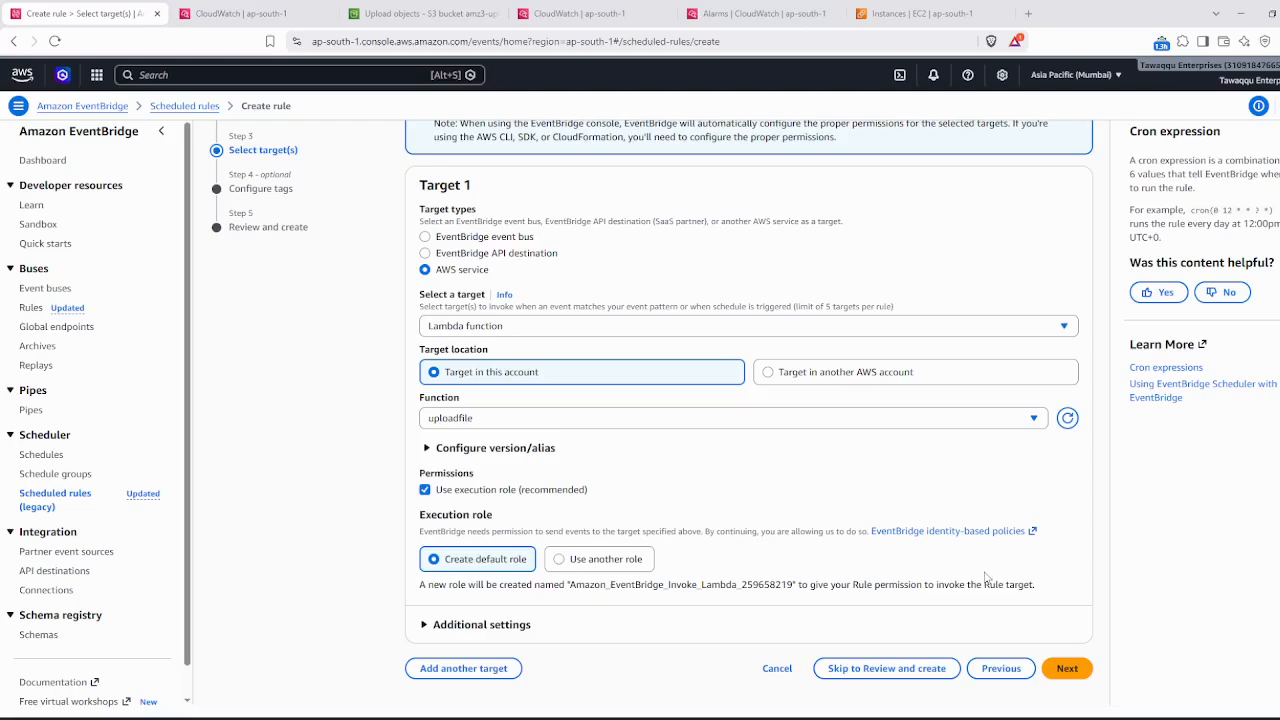
left_click(1068, 670)
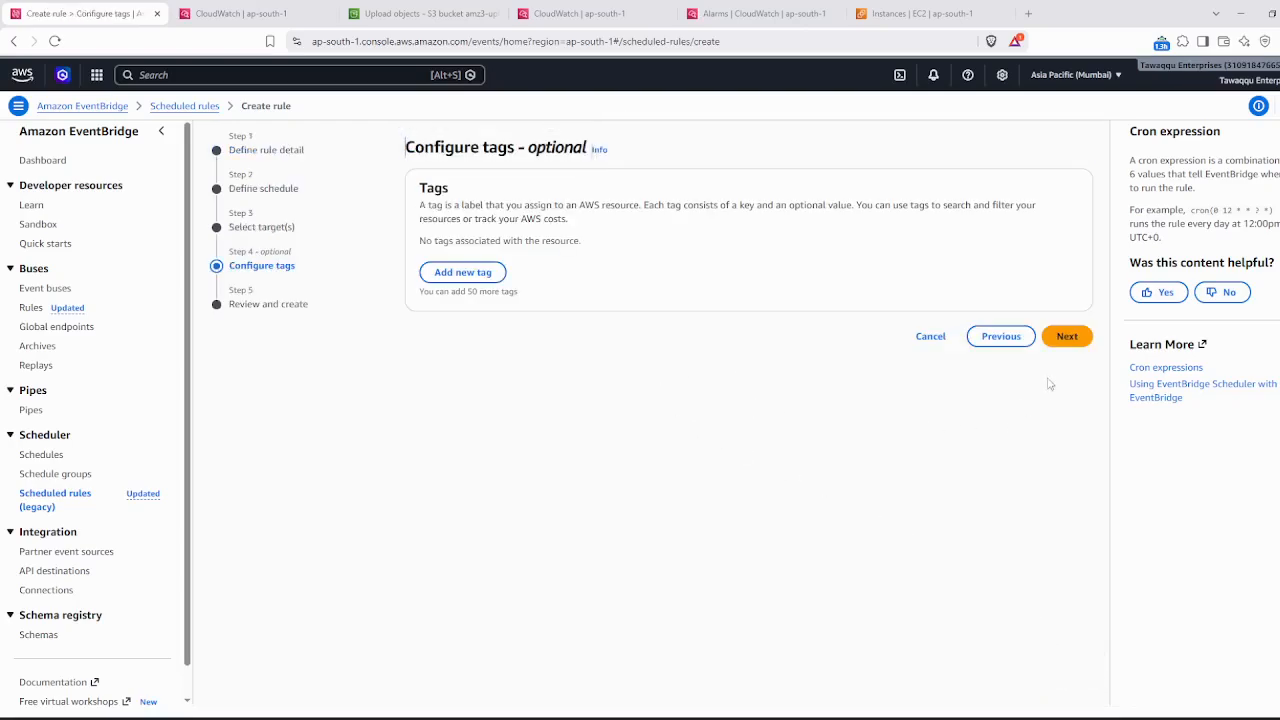
- Skip adding tags, review the Online-Order-Processing settings and create the scheduled rule
left_click(1056, 344)
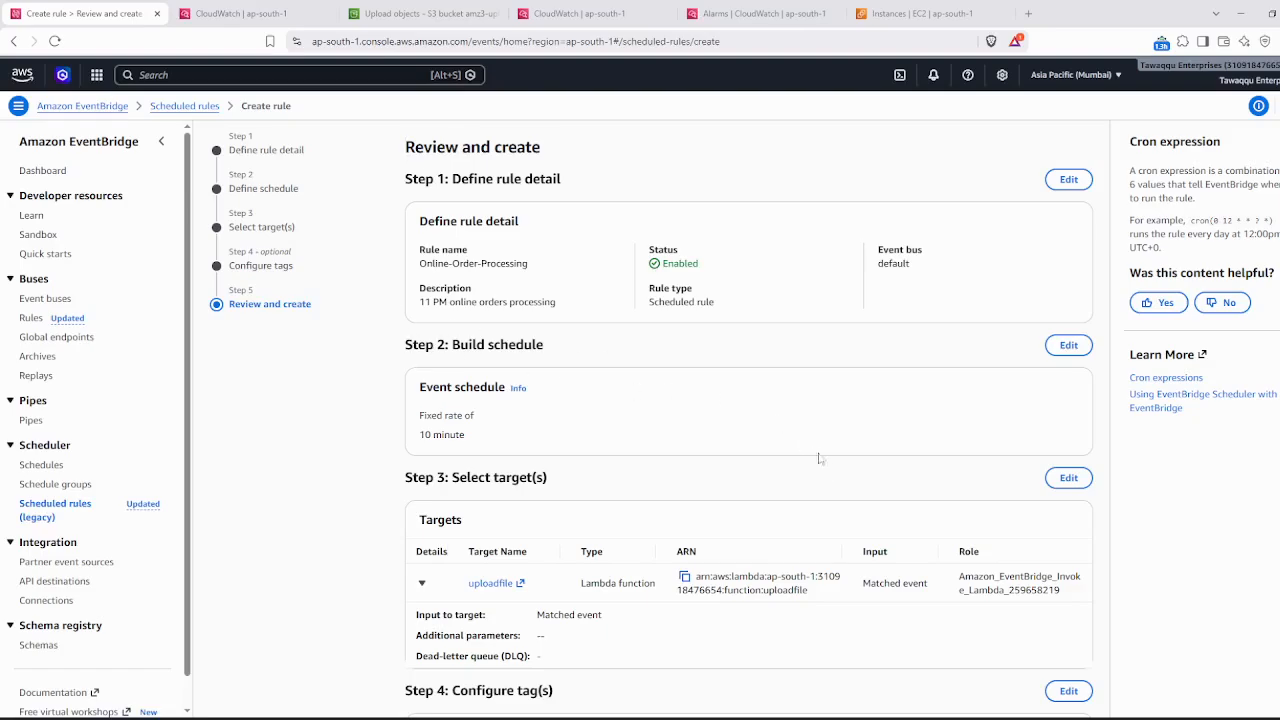
scroll(837, 481, "down", 2)
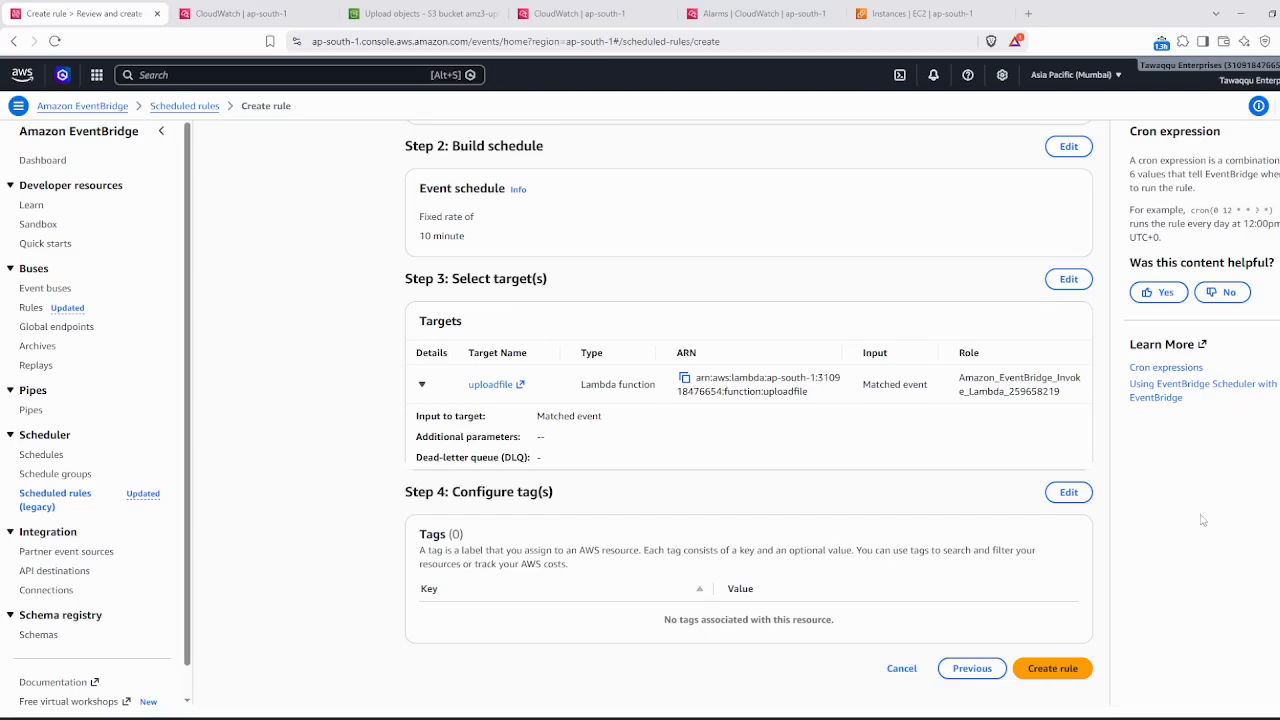
left_click(1058, 668)
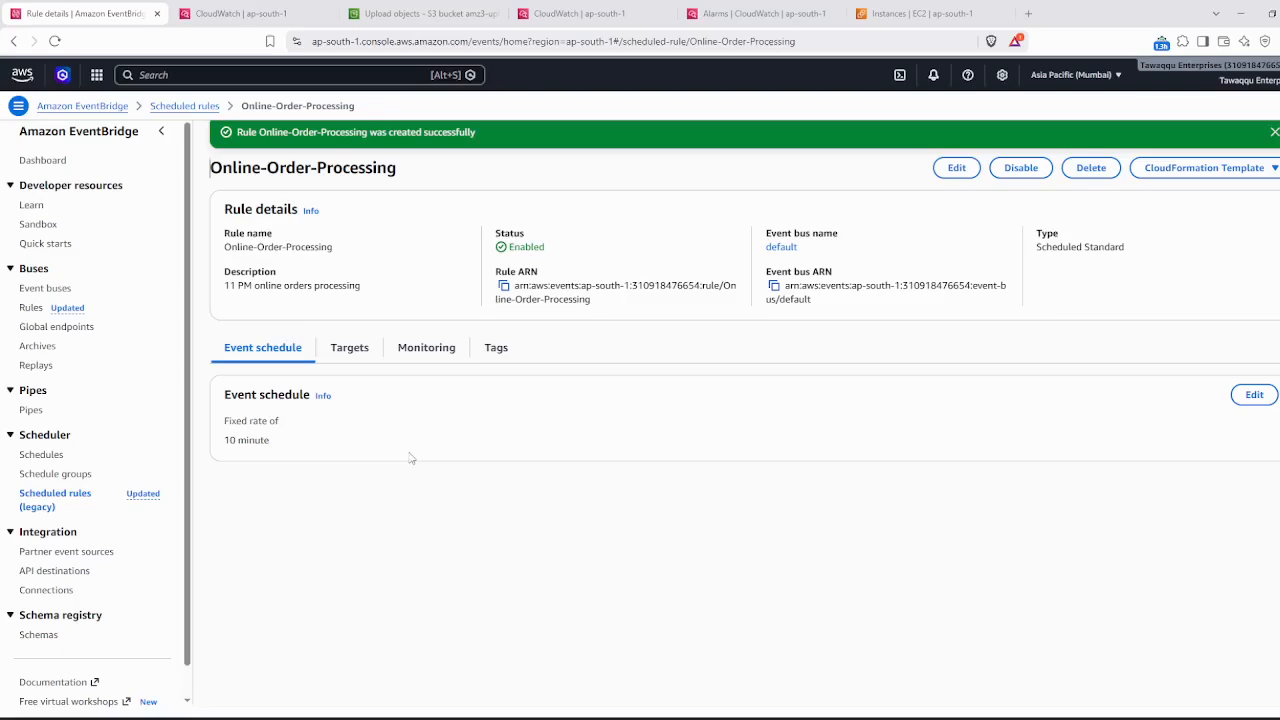
- Edit the Online-Order-Processing schedule to a rate of 1 minute, keep the target and tags as they are, and update the rule
left_click(1254, 395)
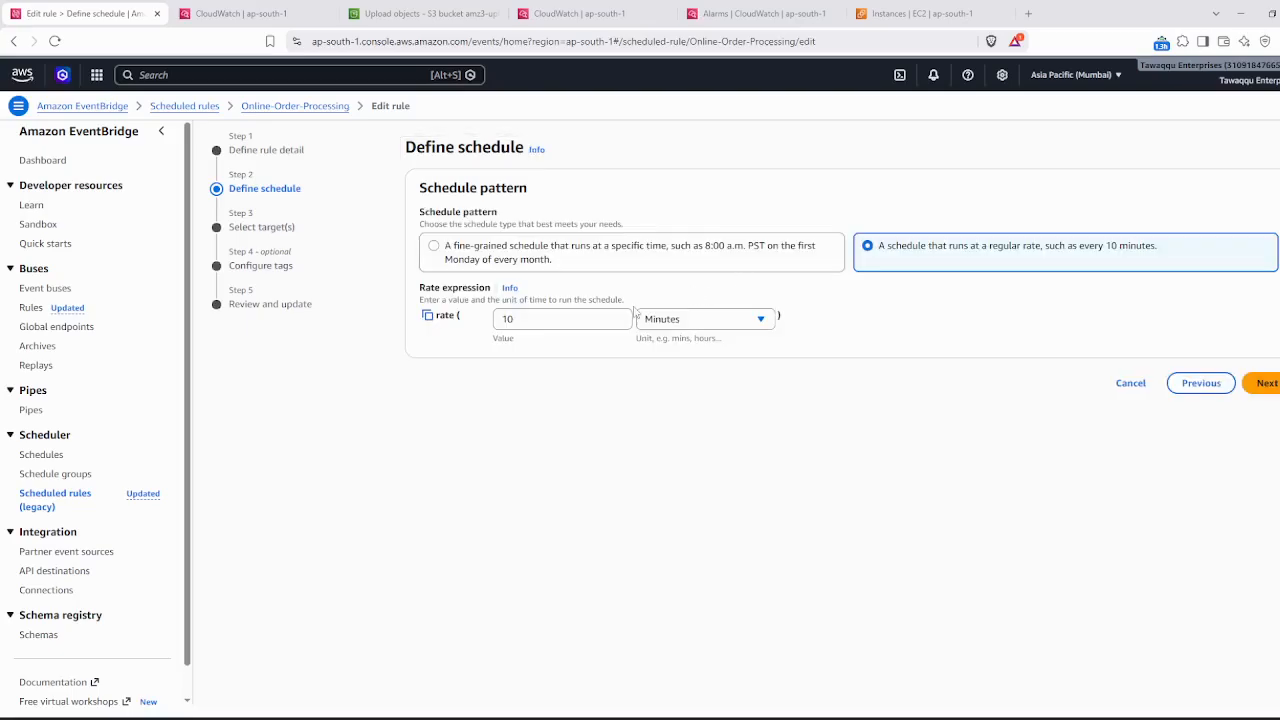
left_click(545, 320)
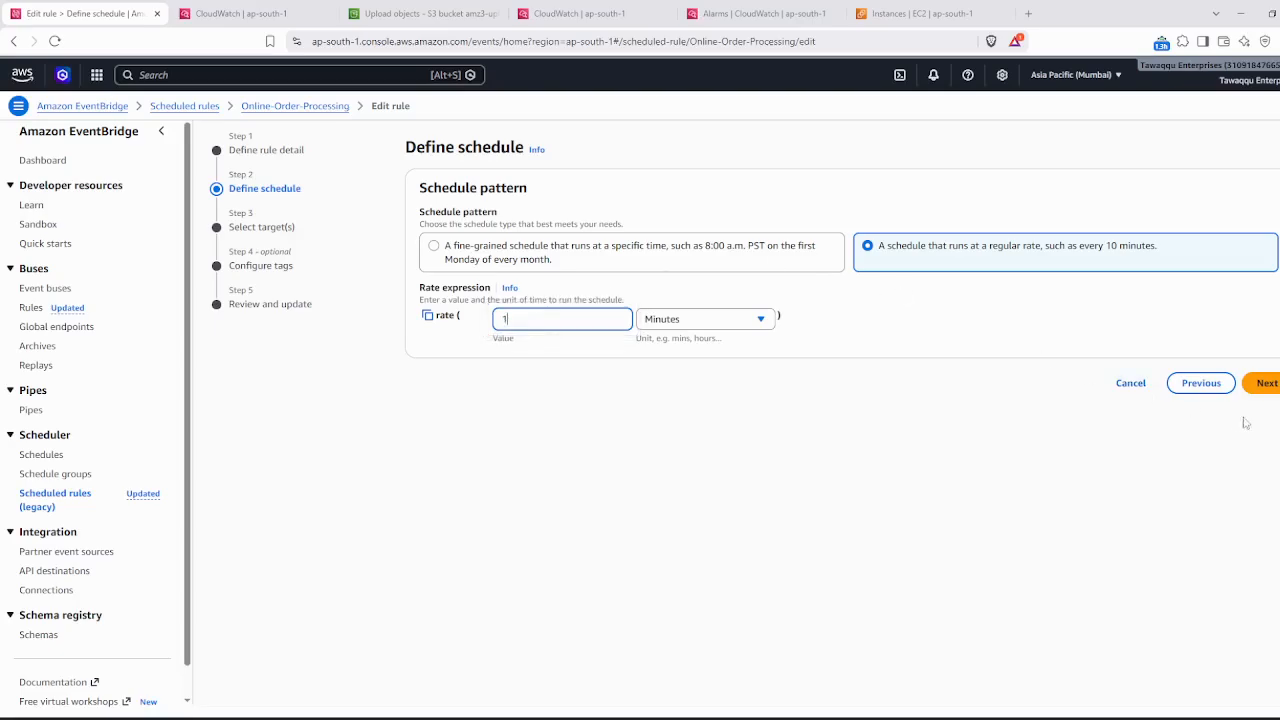
left_click(1266, 383)
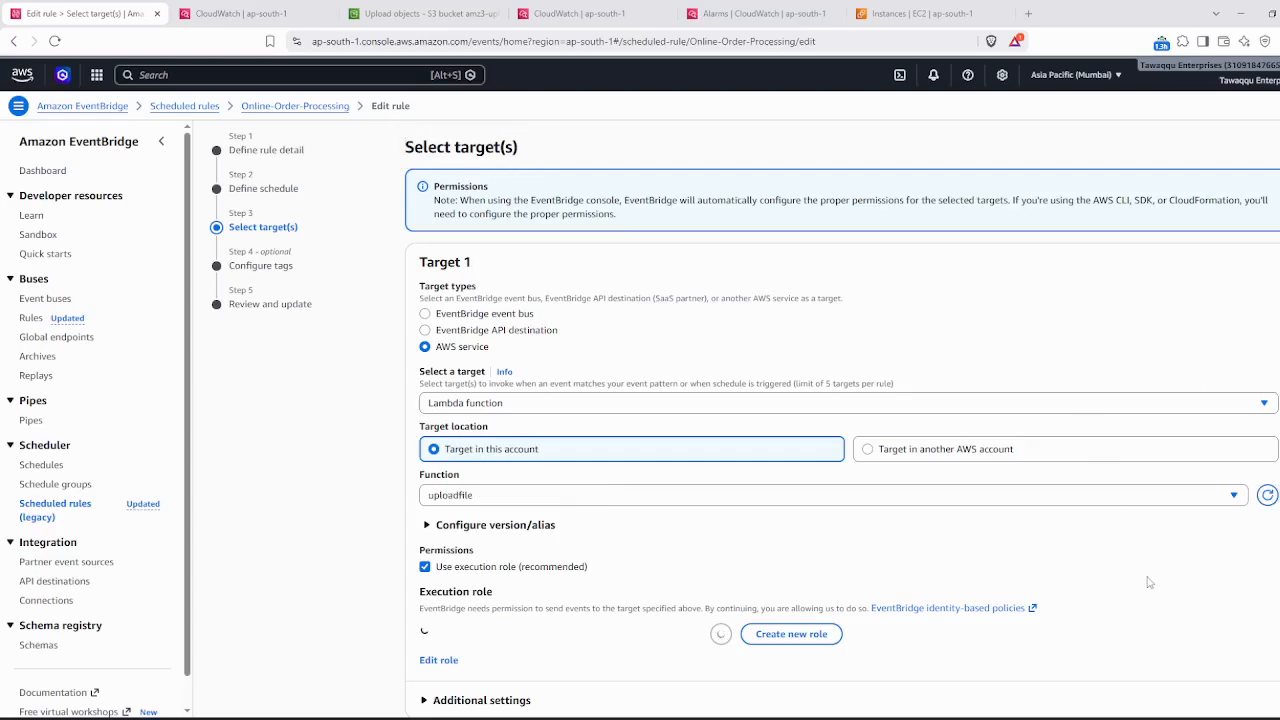
scroll(1148, 582, "down", 1)
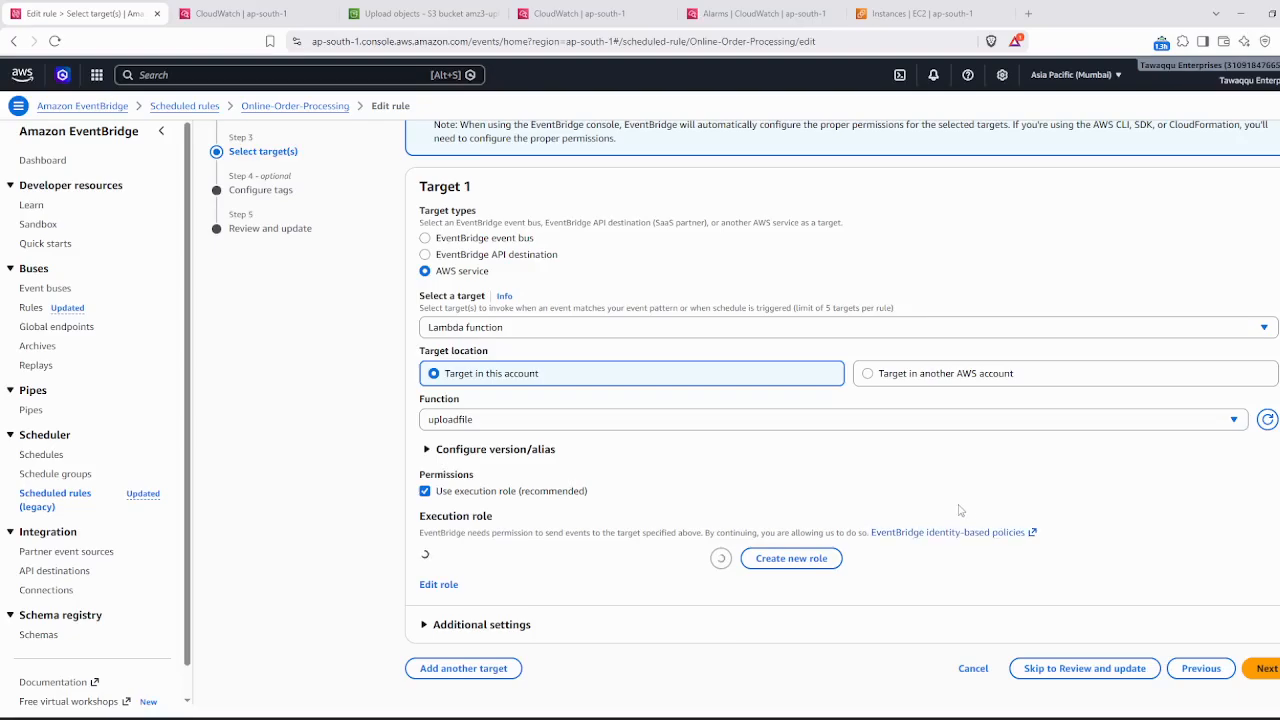
left_click(1262, 668)
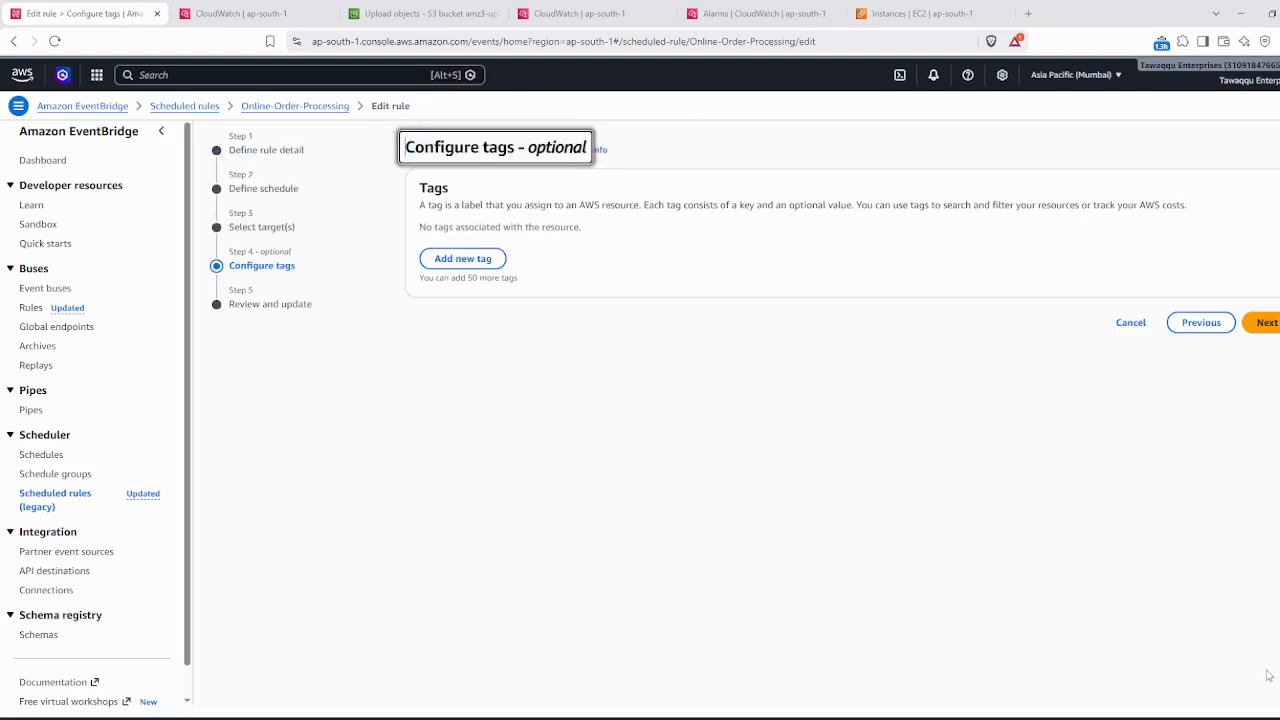
left_click(1266, 323)
scroll(1170, 393, "down", 3)
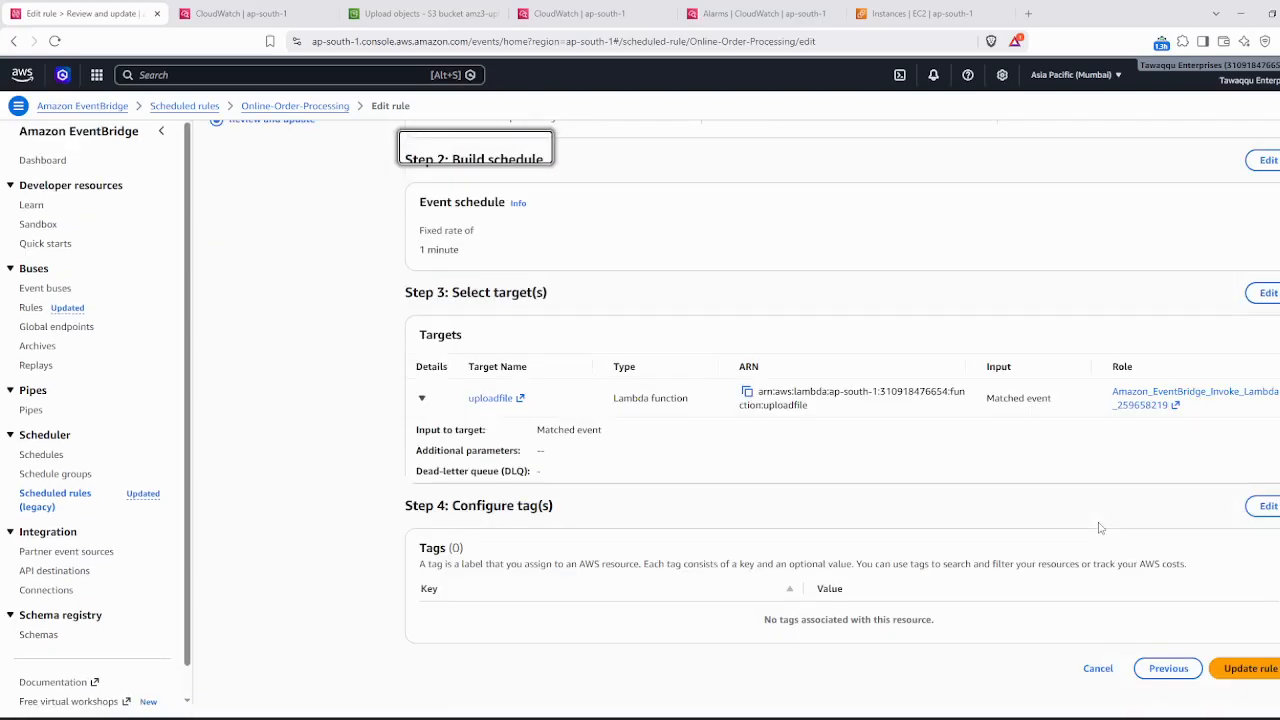
left_click(1256, 668)
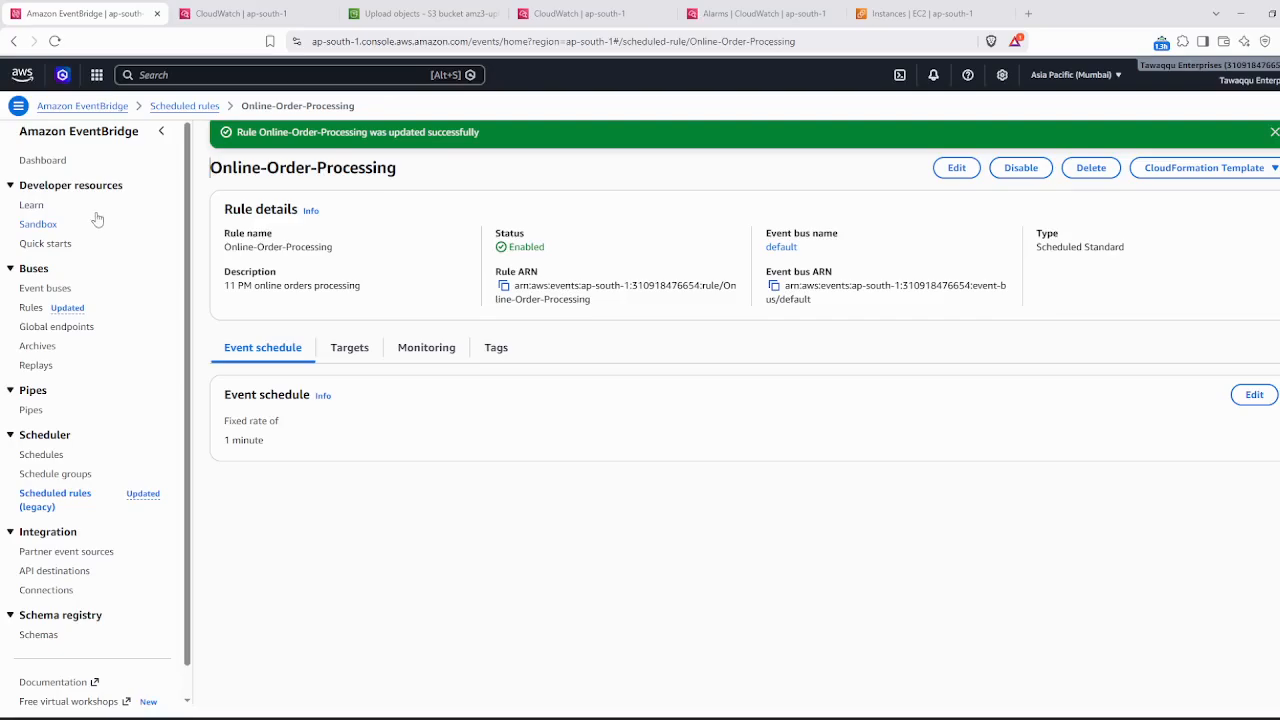
- View the creation form for an EventBridge Schedule and return to the EventBridge home page
left_click(99, 107)
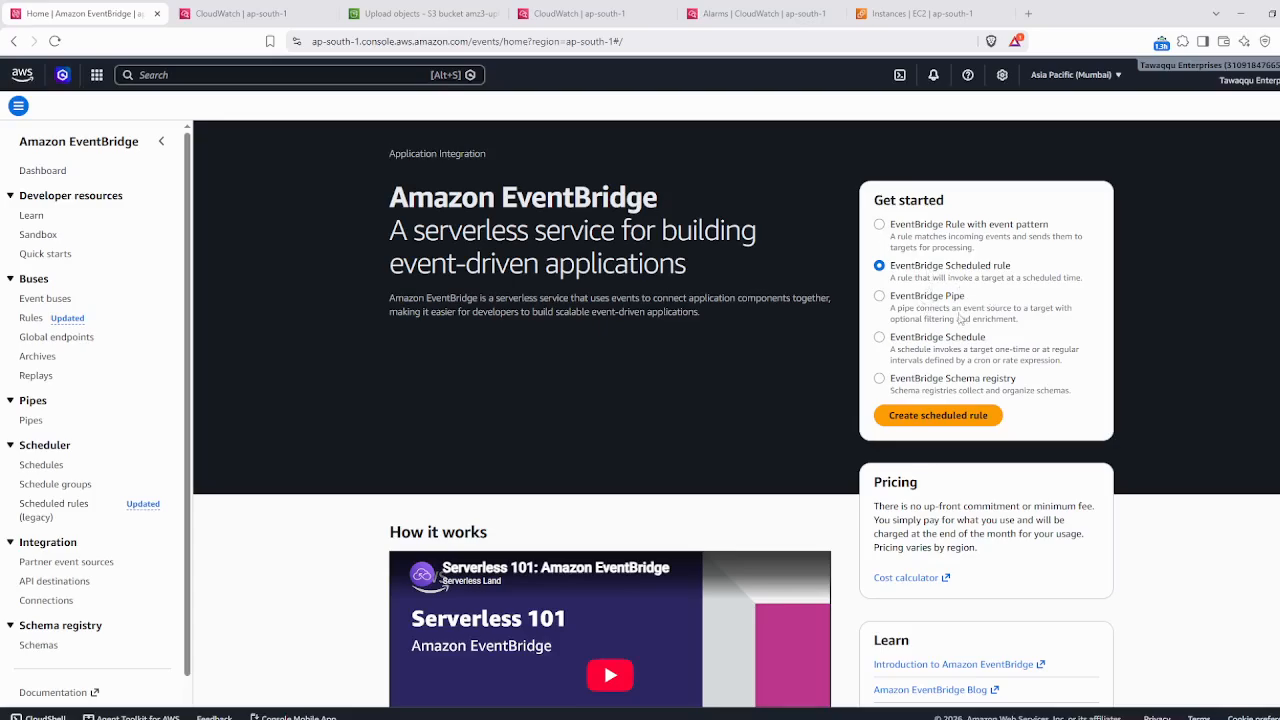
left_click(880, 338)
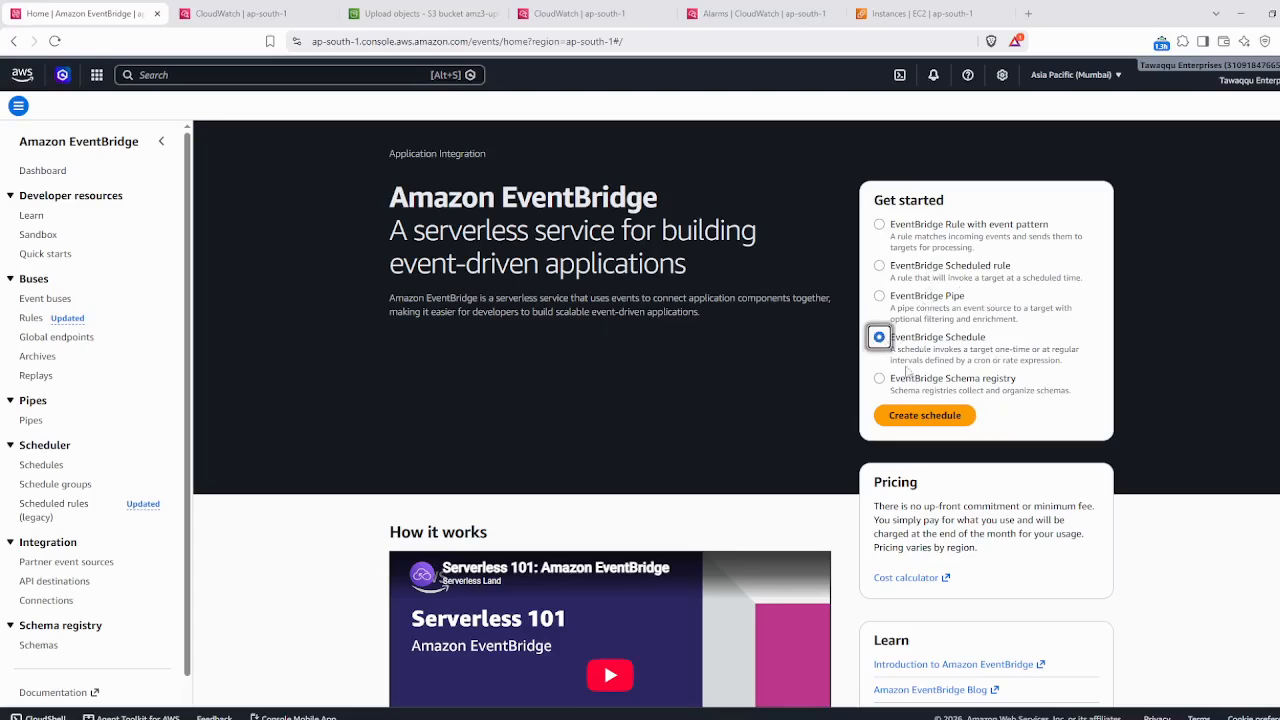
left_click(927, 420)
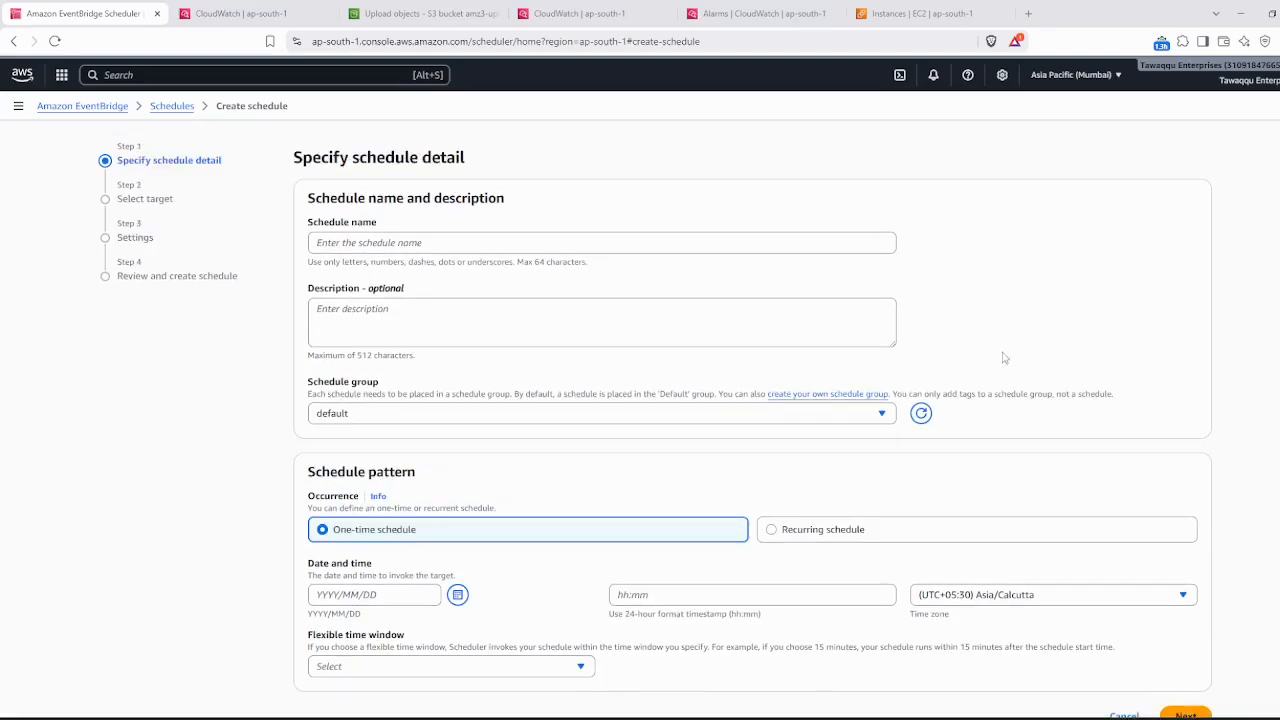
left_click(70, 110)
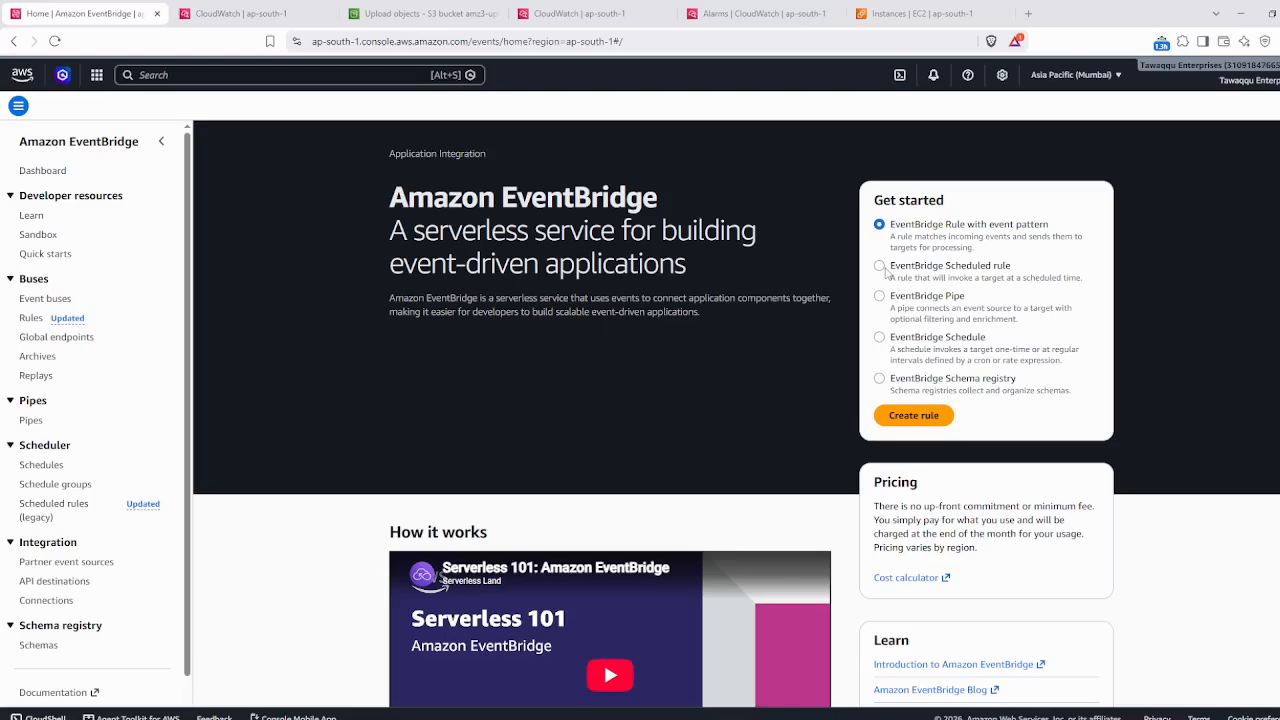
- Start a new EventBridge rule with event pattern and browse the available AWS service events
left_click(913, 416)
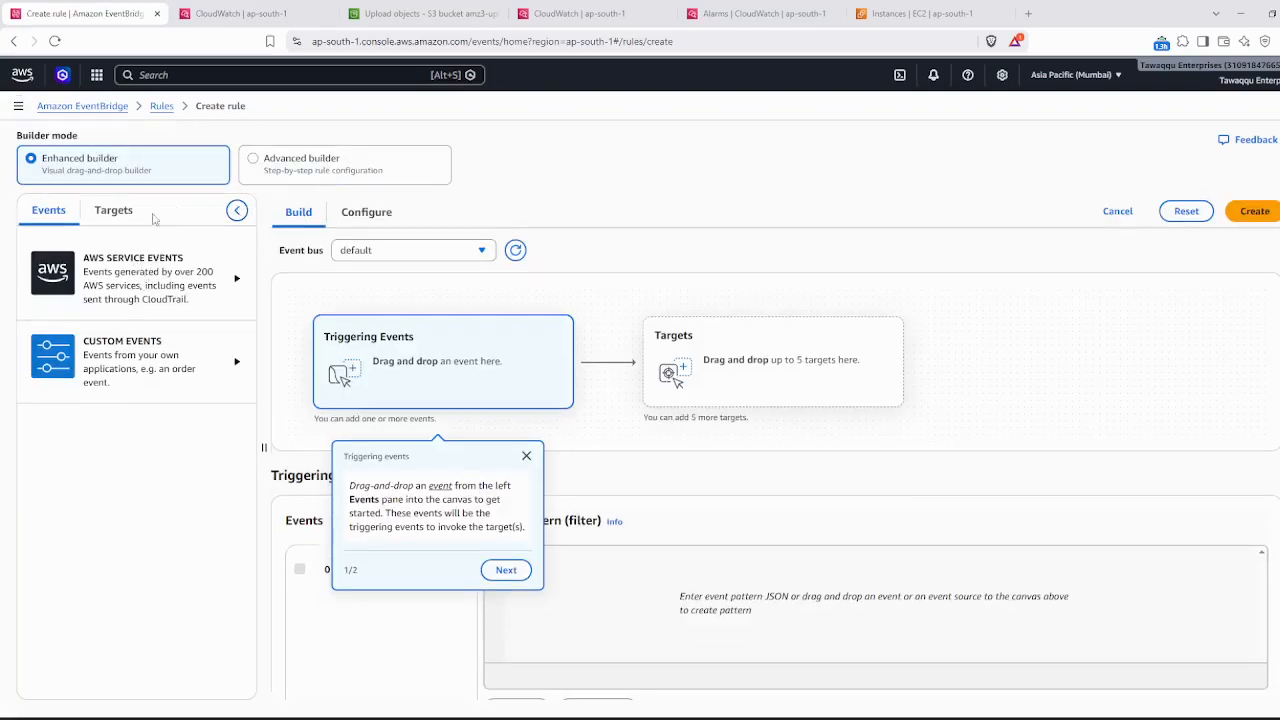
left_click(175, 288)
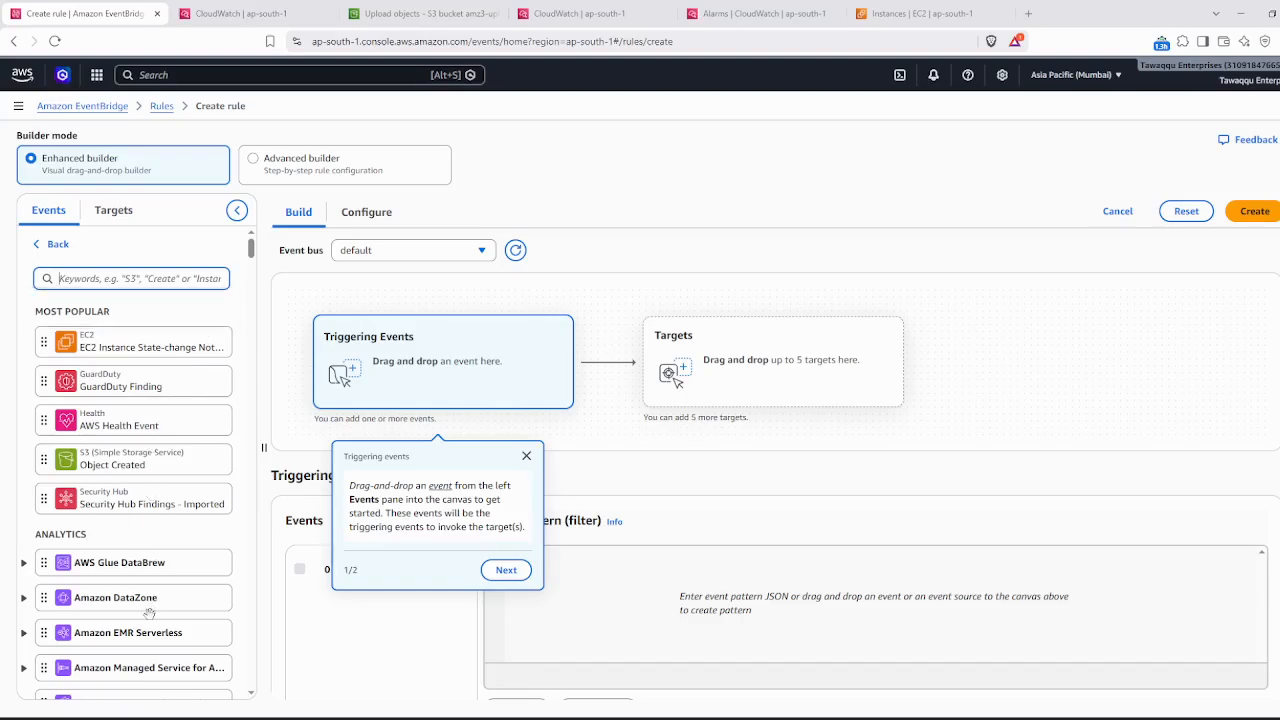
scroll(150, 670, "down", 5)
scroll(150, 670, "down", 3)
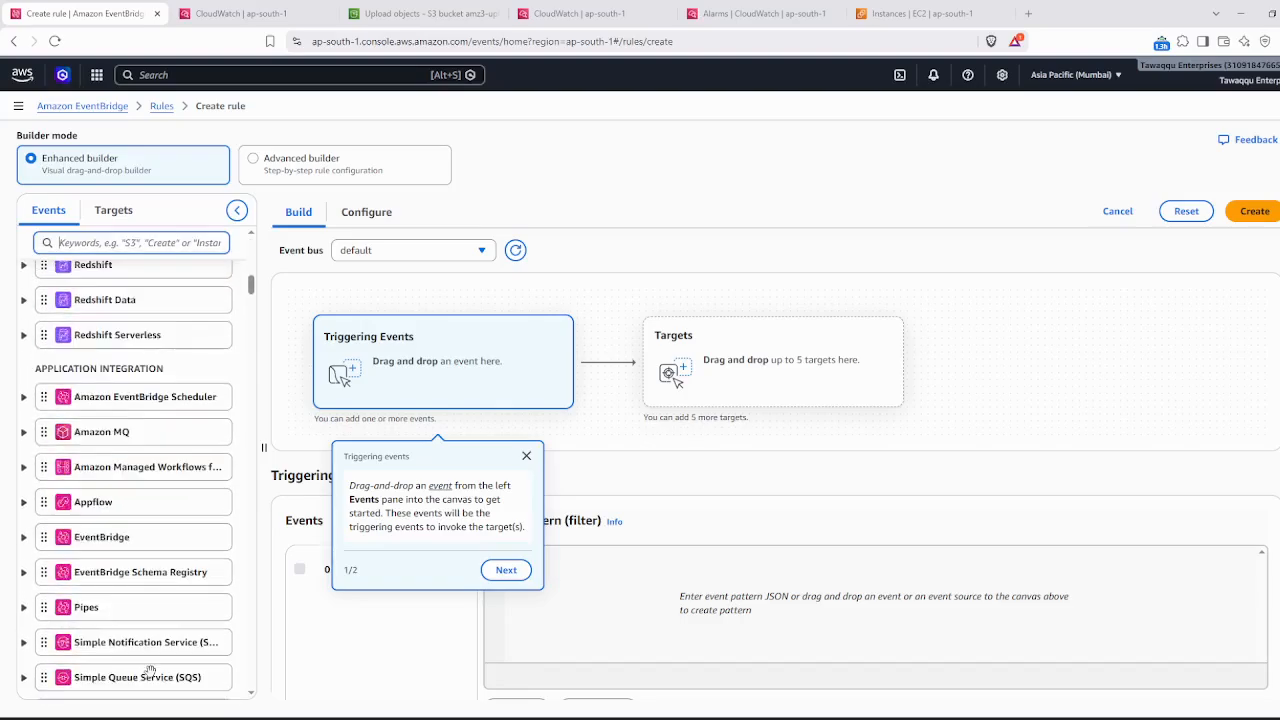
scroll(150, 670, "up", 10)
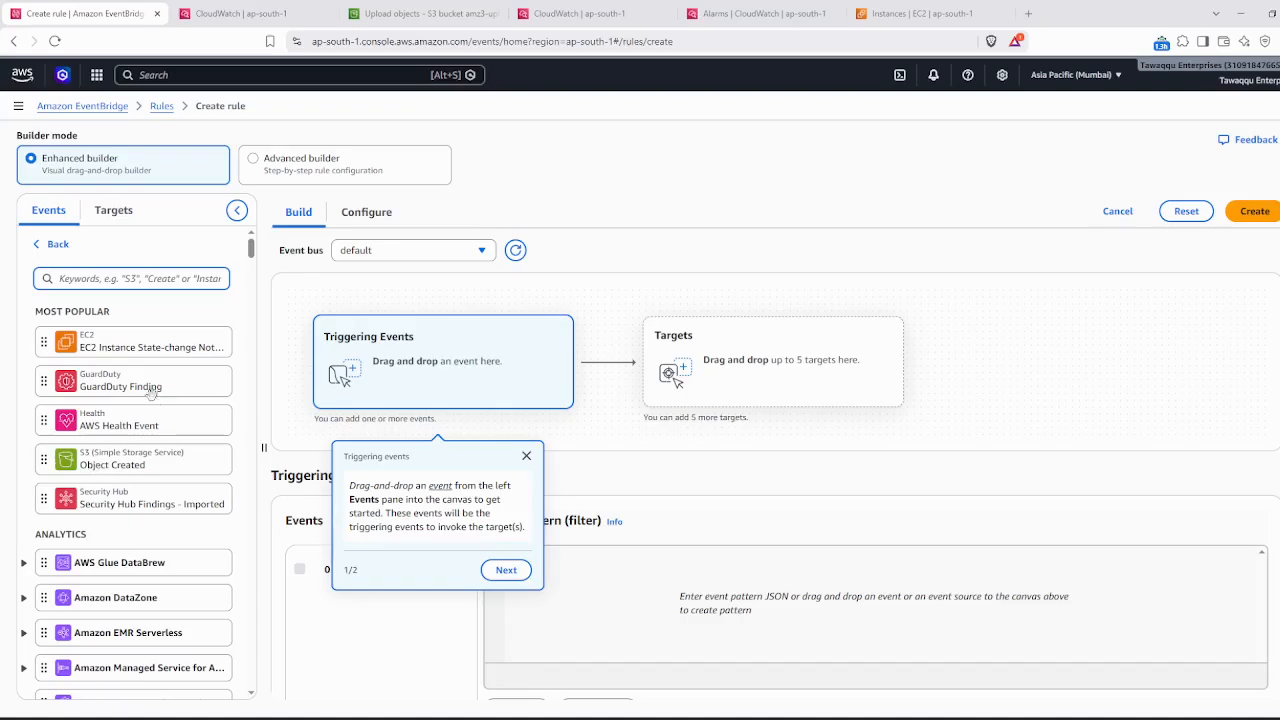
- Add EC2 Instance State-change Notification as the rule's triggering event and finish the builder's guided hints
left_click(94, 346)
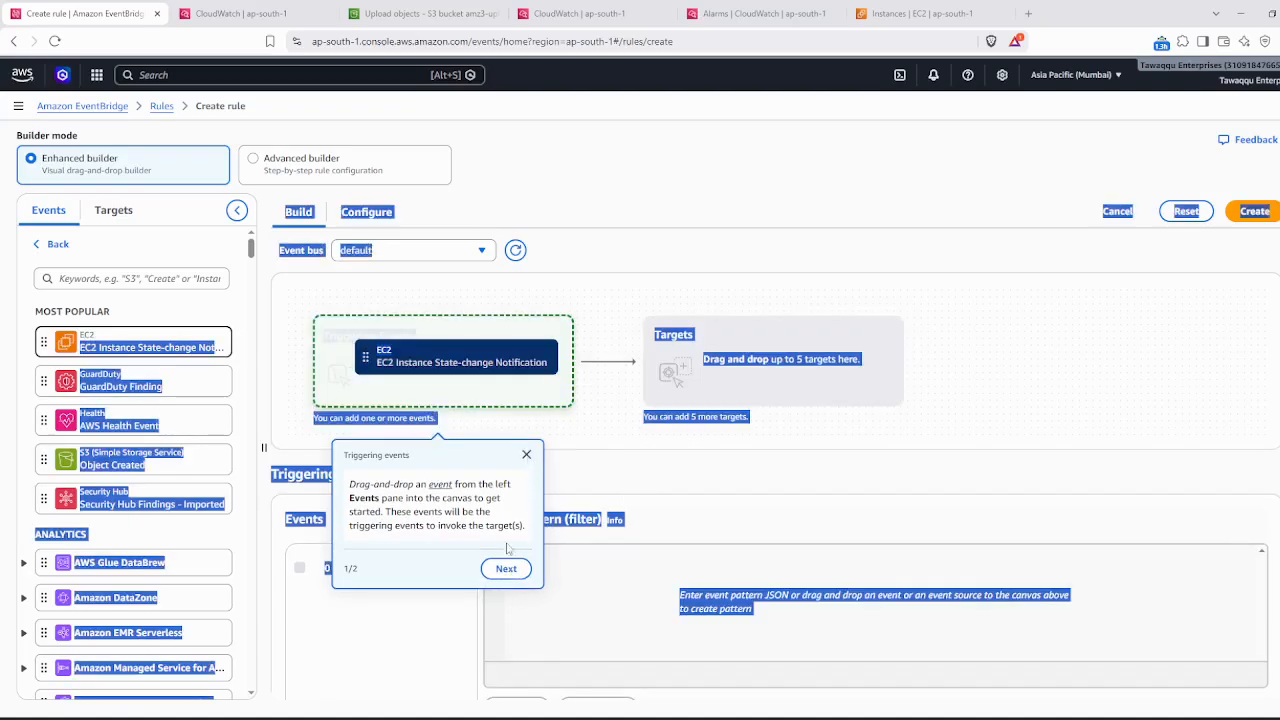
left_click(733, 368)
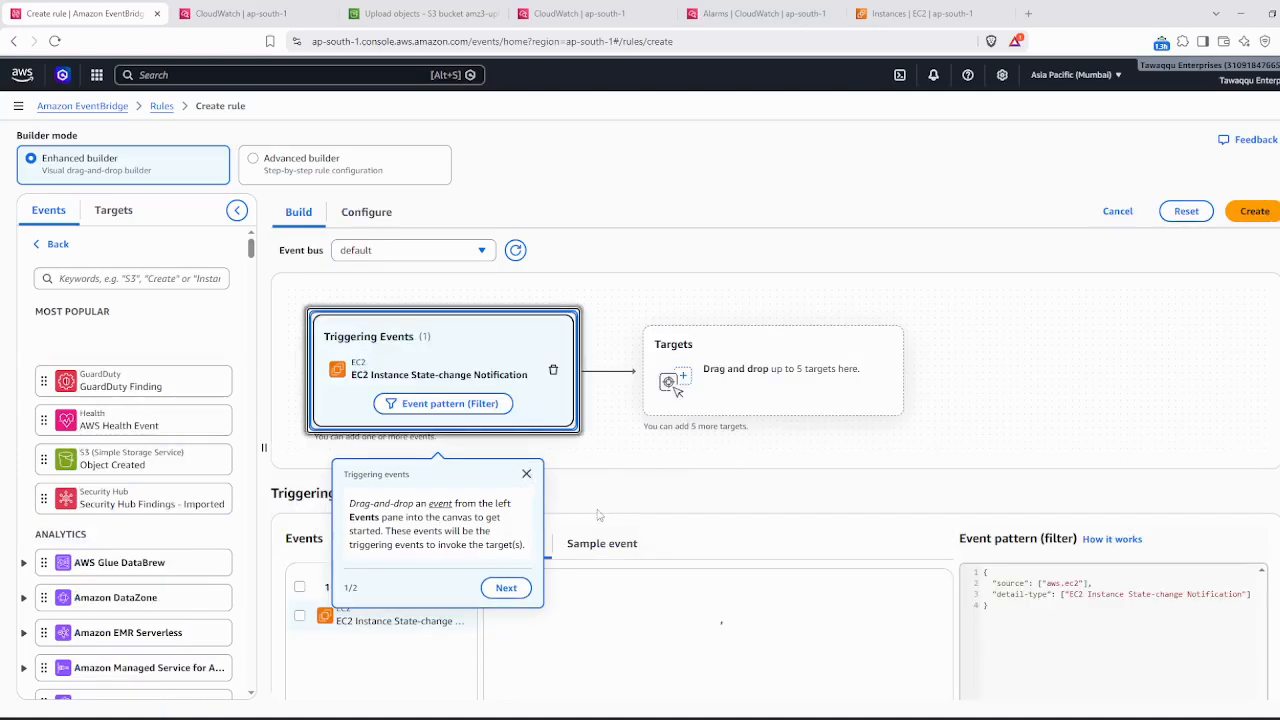
left_click(506, 589)
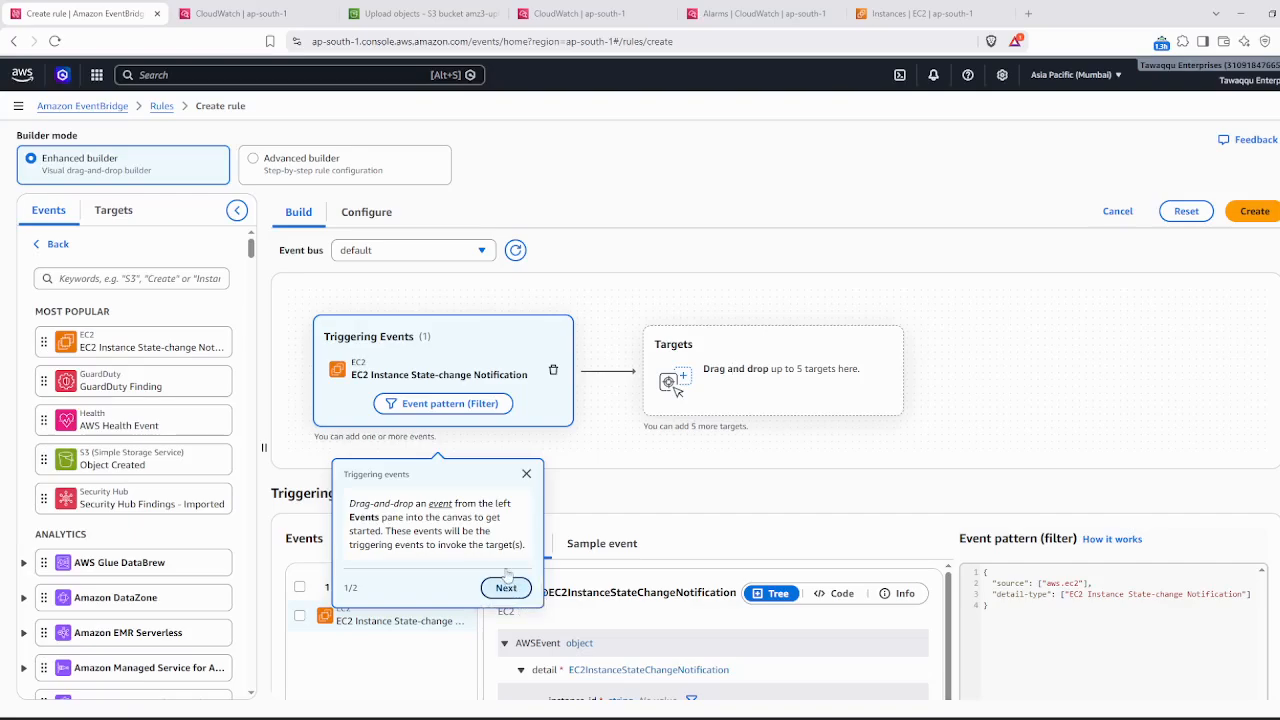
left_click(776, 576)
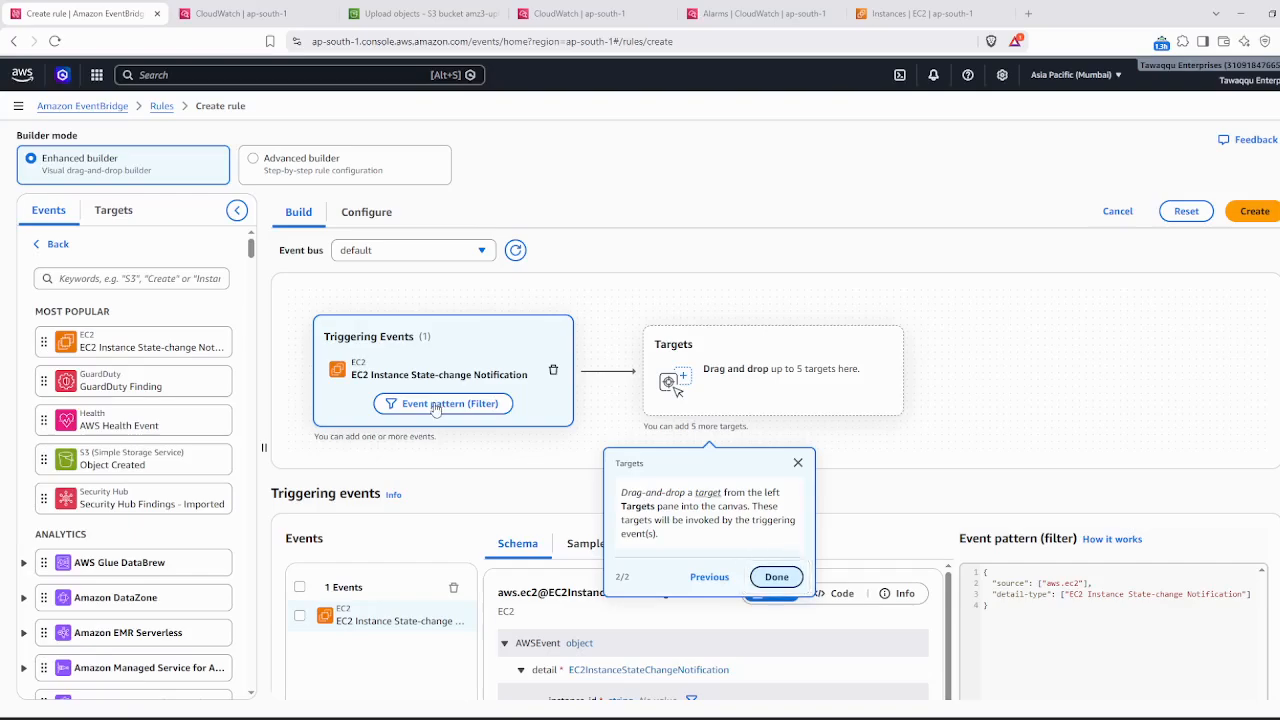
left_click(777, 578)
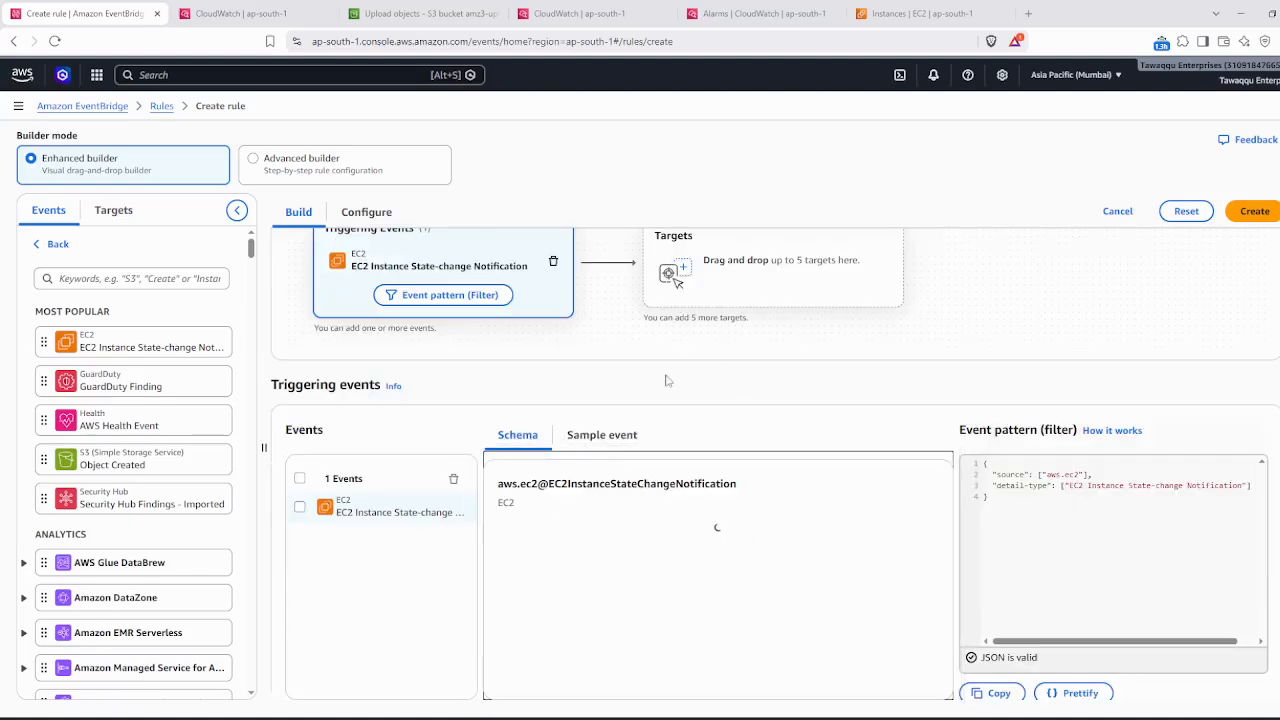
- Open the event pattern filter of the EC2 triggering event and examine its schema fields and the other service events
scroll(601, 397, "up", 2)
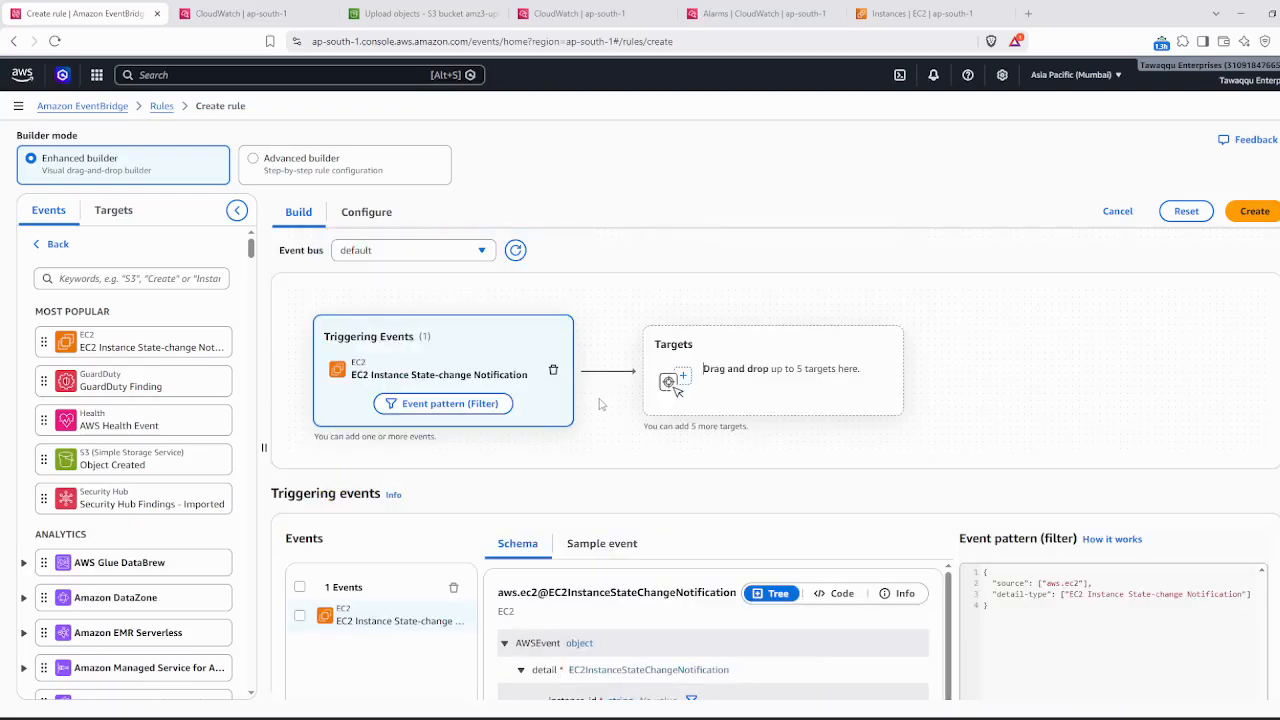
left_click(430, 405)
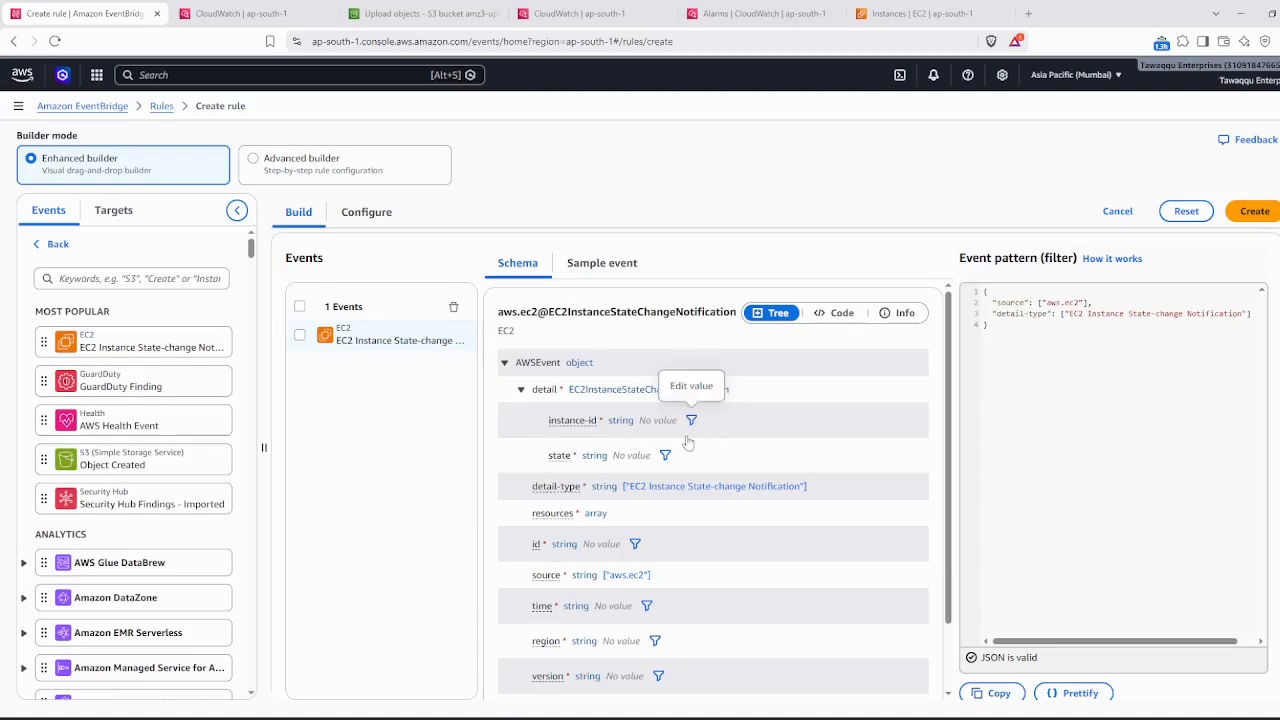
scroll(659, 538, "down", 2)
scroll(659, 538, "down", 2)
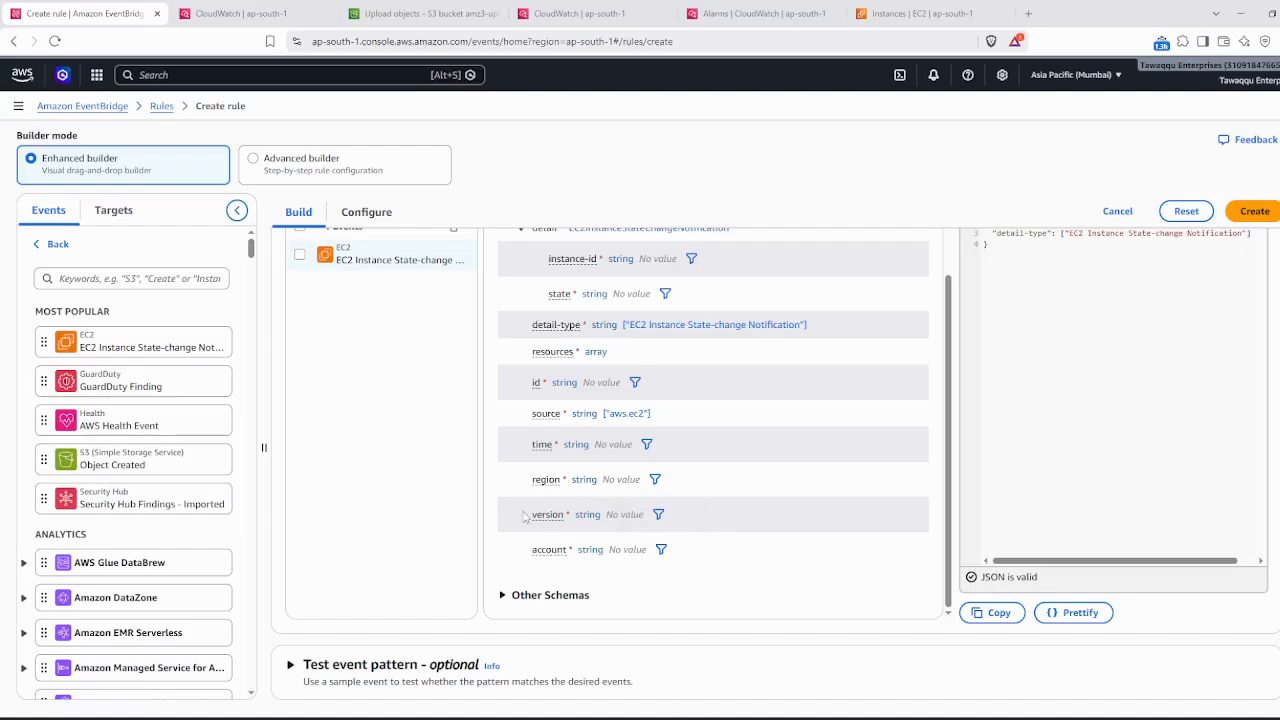
scroll(723, 497, "up", 2)
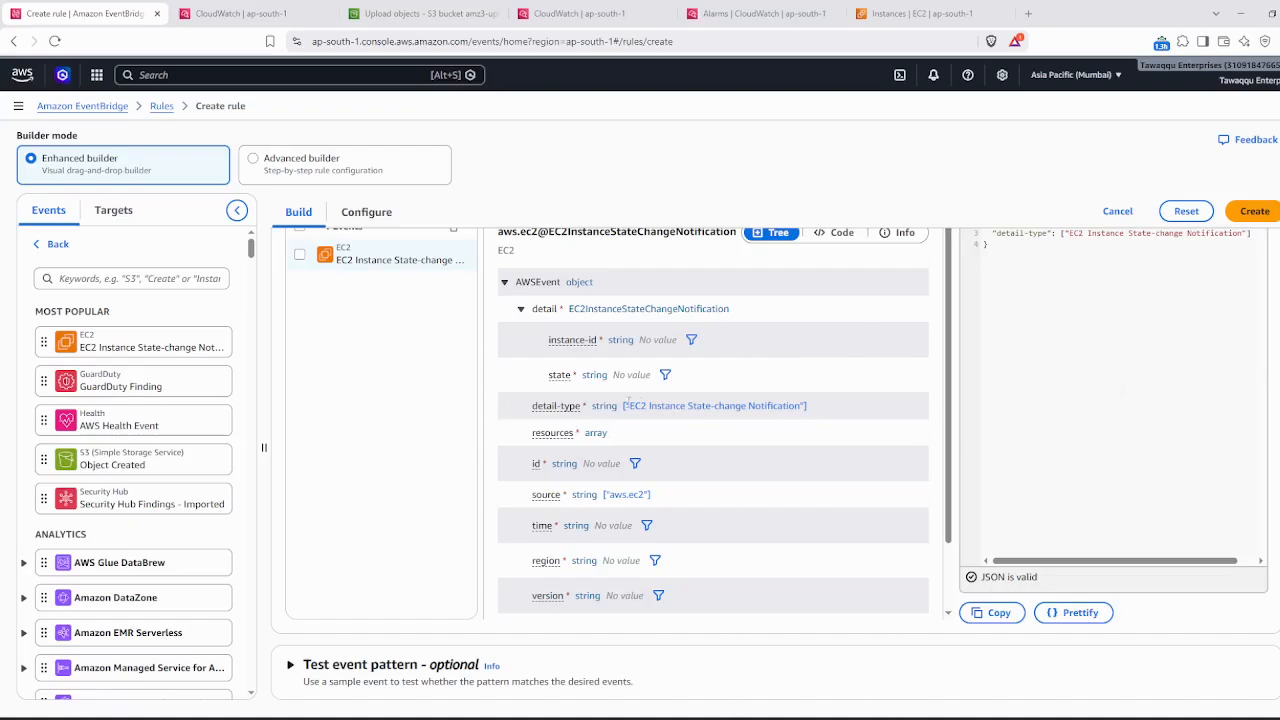
scroll(759, 549, "down", 3)
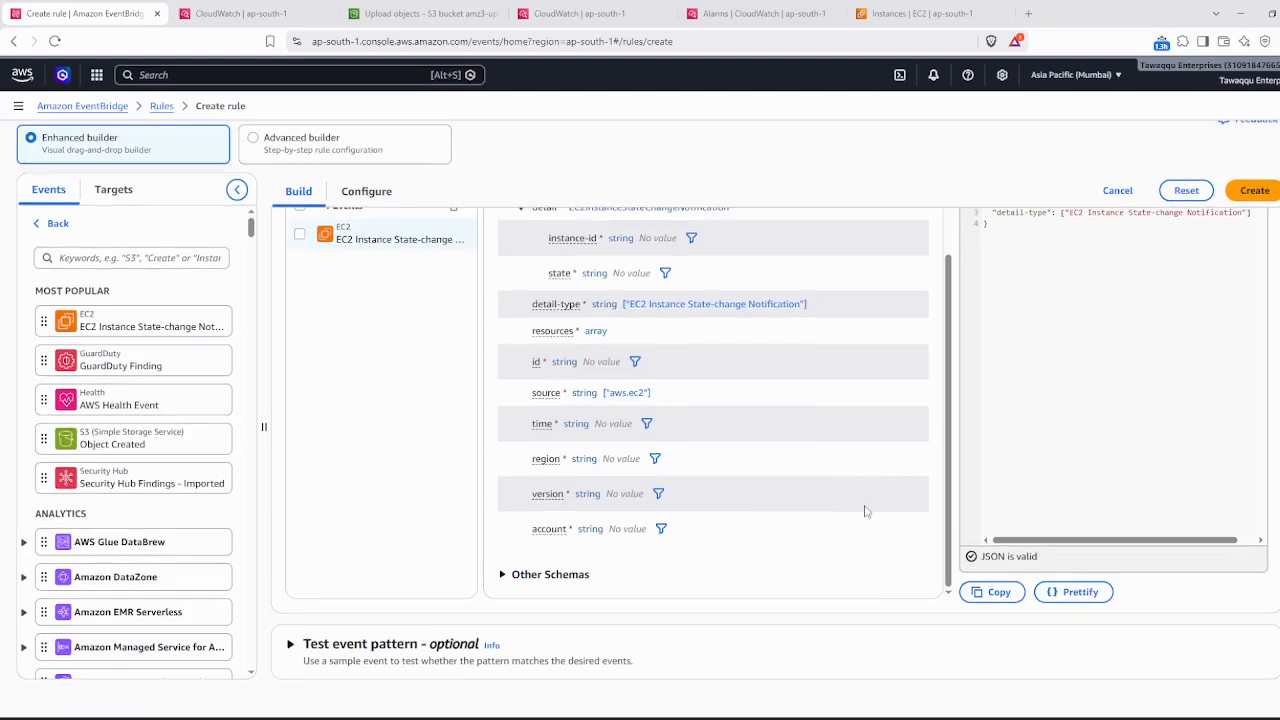
scroll(135, 508, "down", 8)
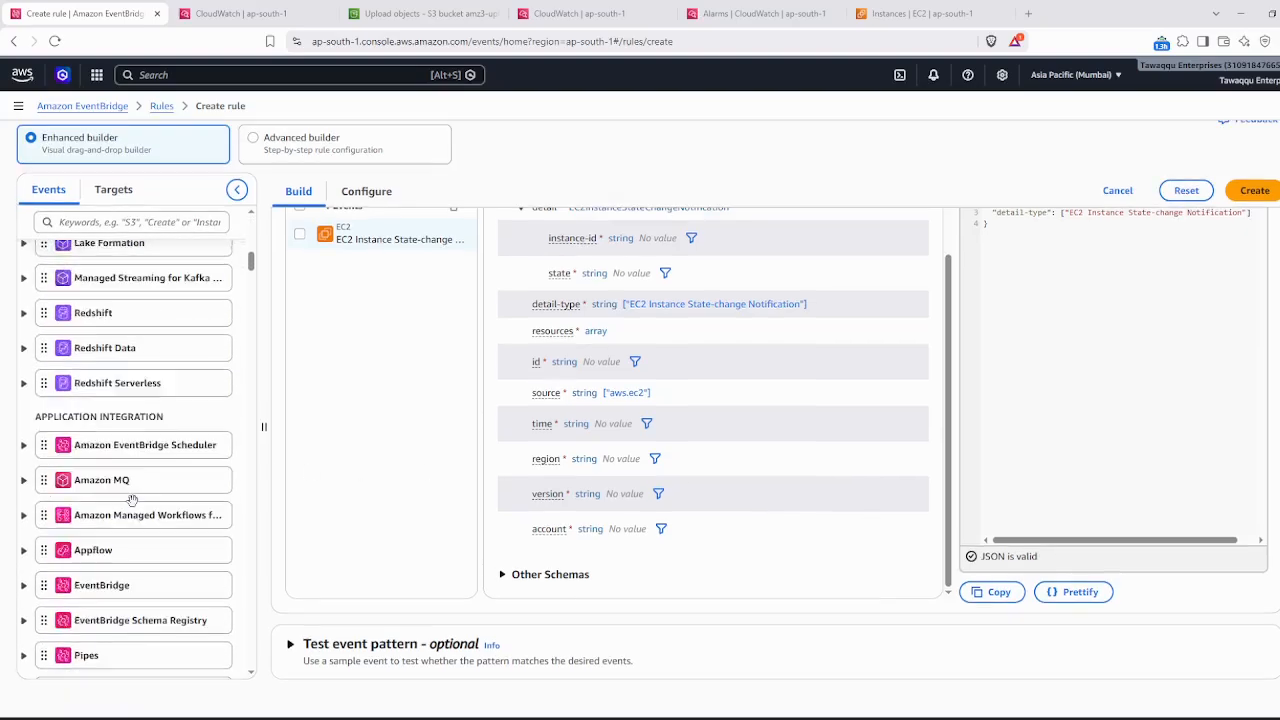
- Browse the remaining AWS service events and leave the unsaved rule for the EventBridge home page
scroll(132, 499, "down", 10)
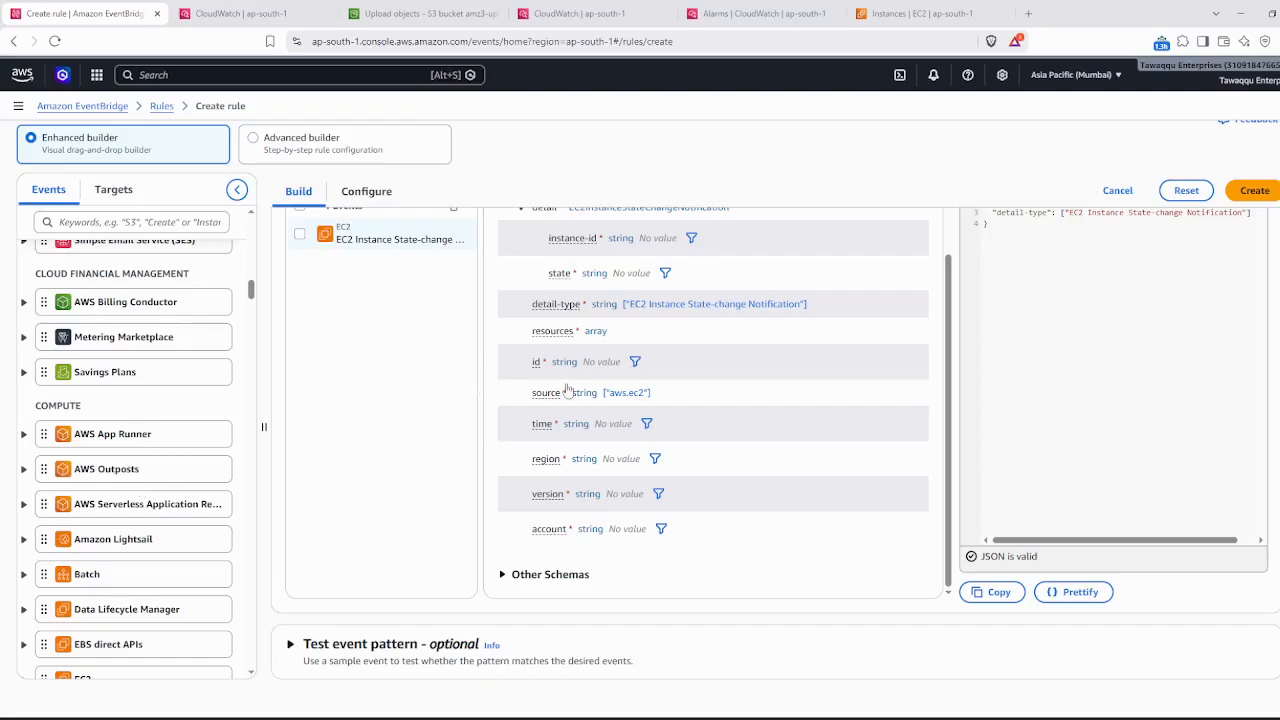
scroll(426, 386, "up", 3)
left_click(82, 106)
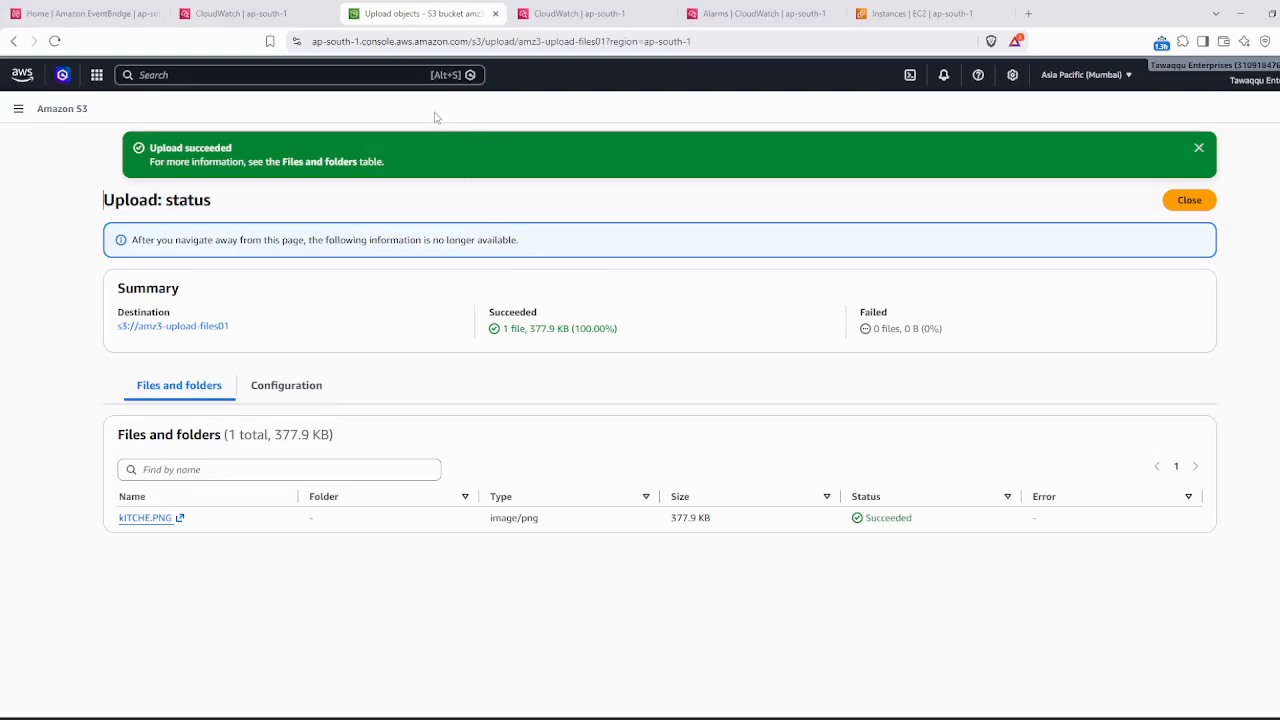
- Reload the open uploadfile log stream in CloudWatch and filter its events to the last 1 minute, then 30 minutes
left_click(254, 18)
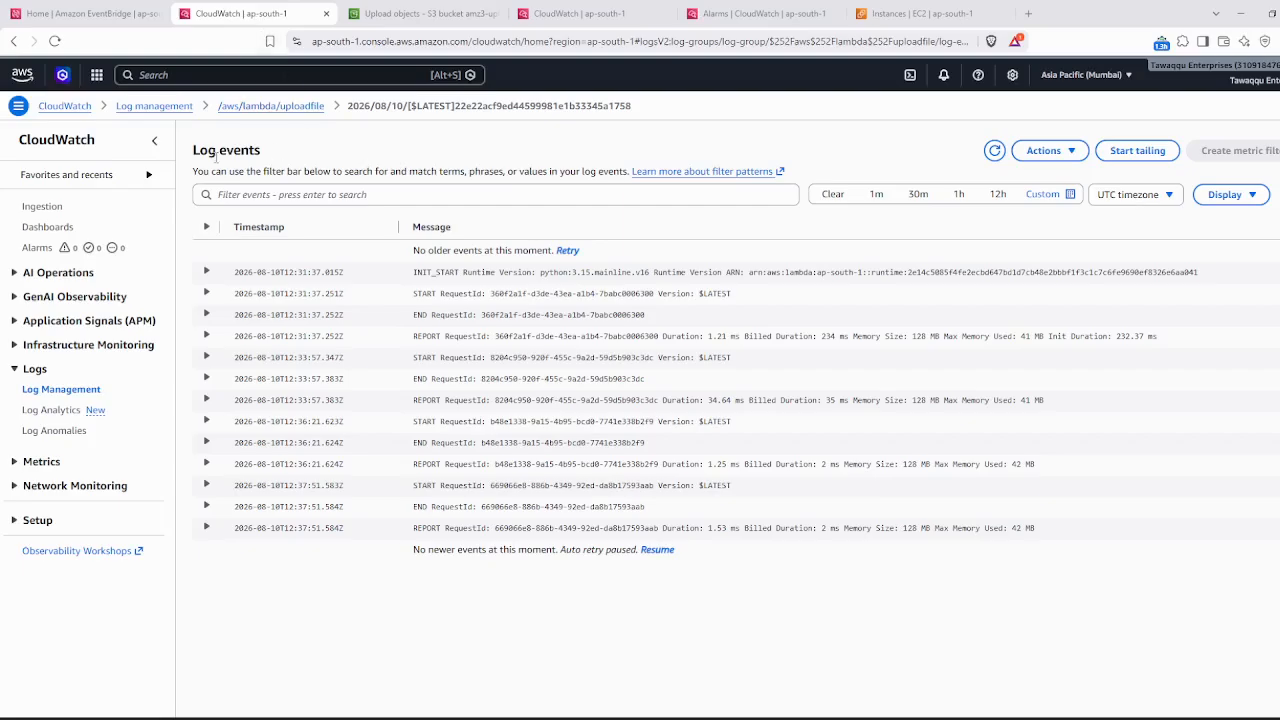
left_click(55, 44)
left_click(876, 196)
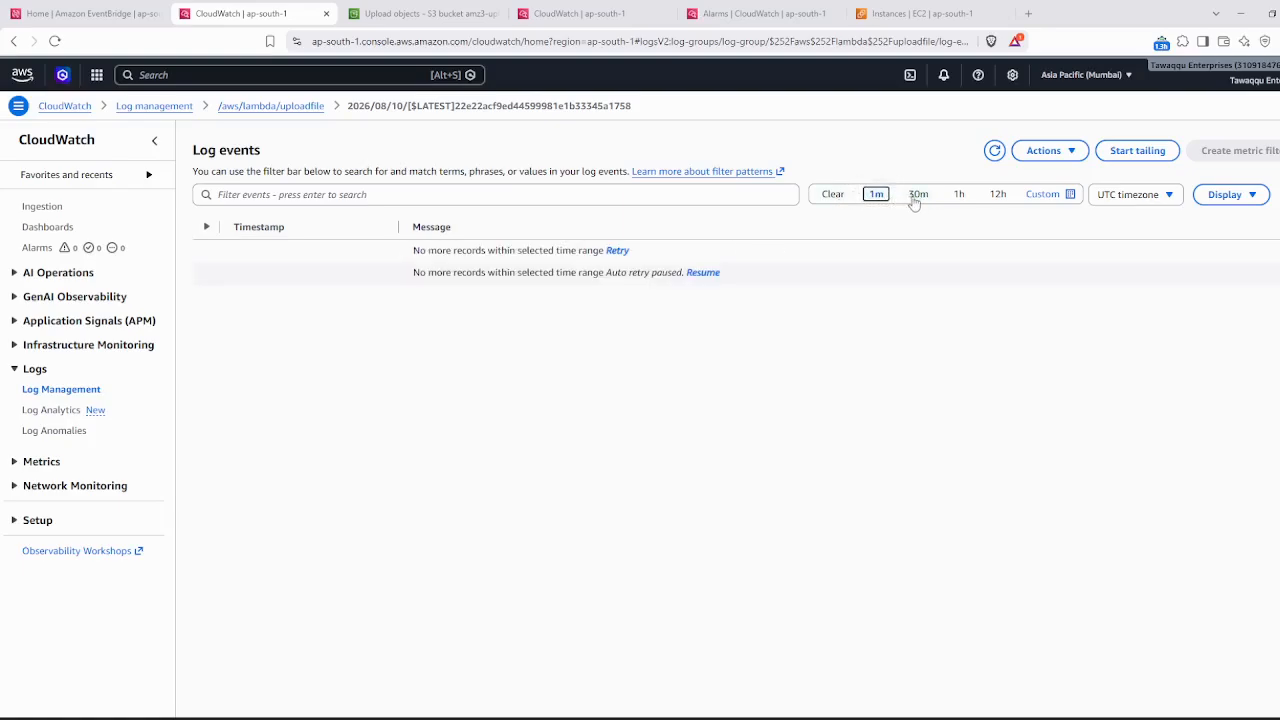
left_click(916, 196)
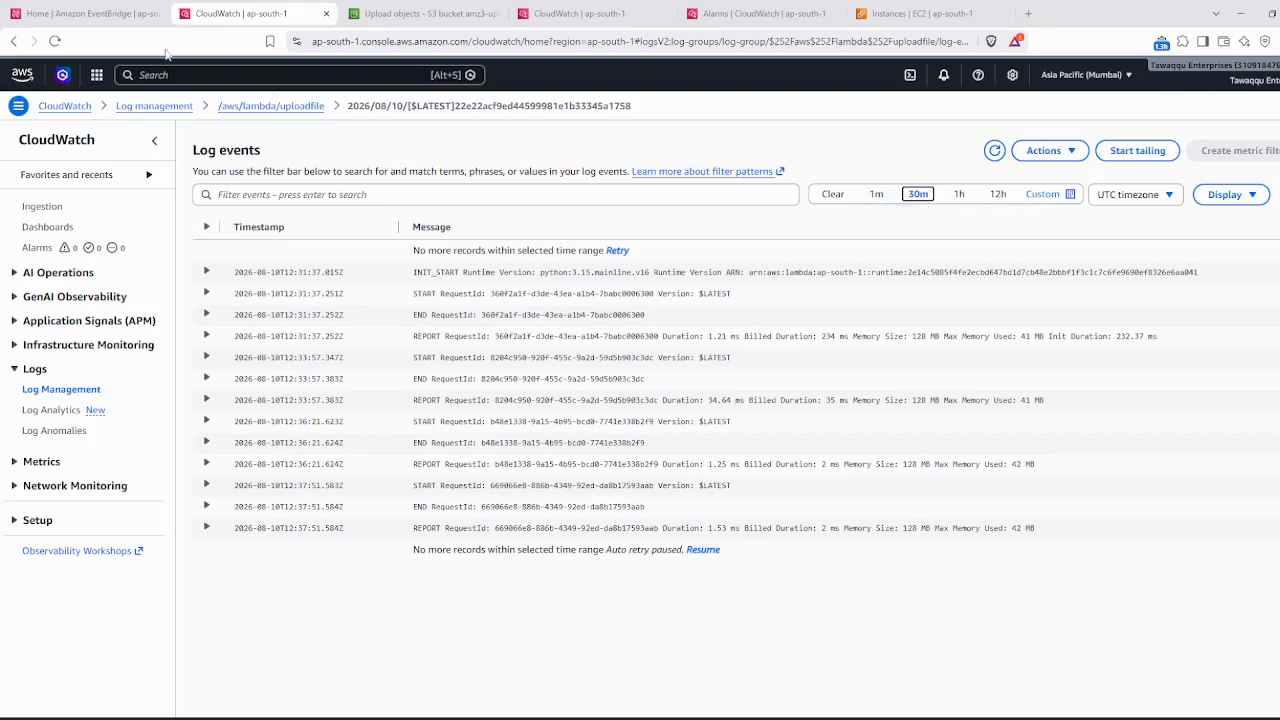
left_click(97, 14)
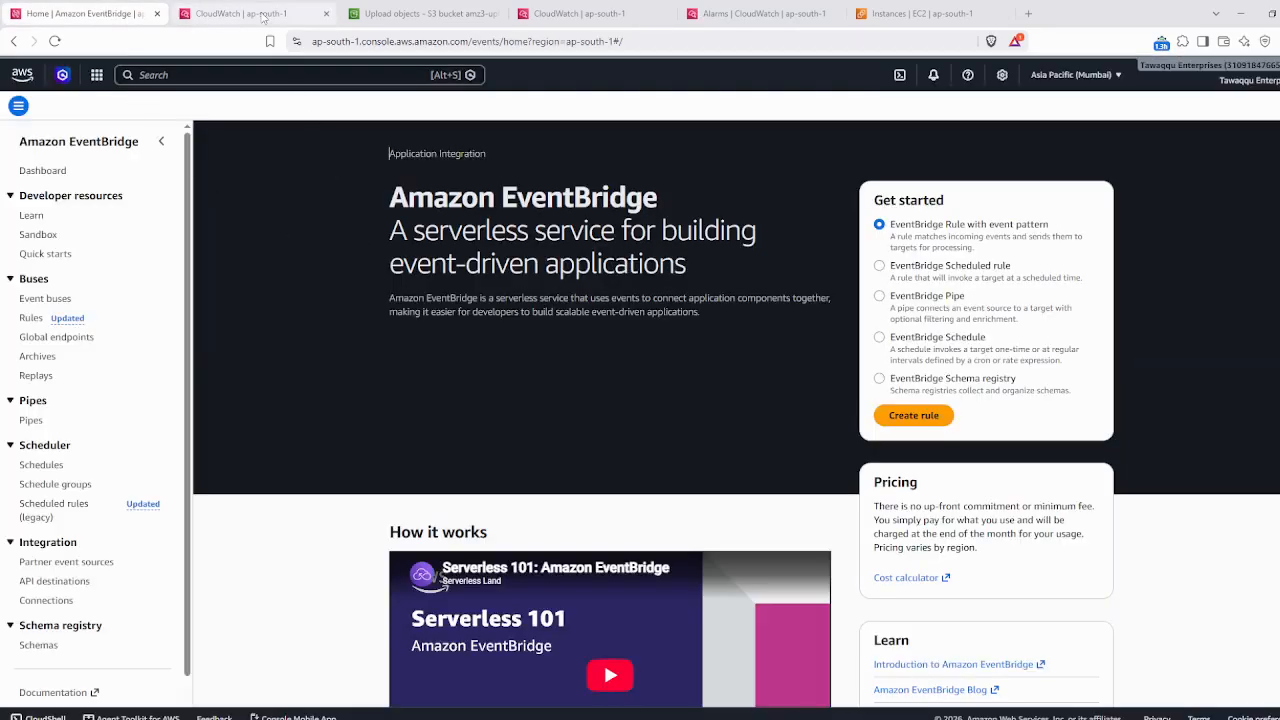
left_click(260, 14)
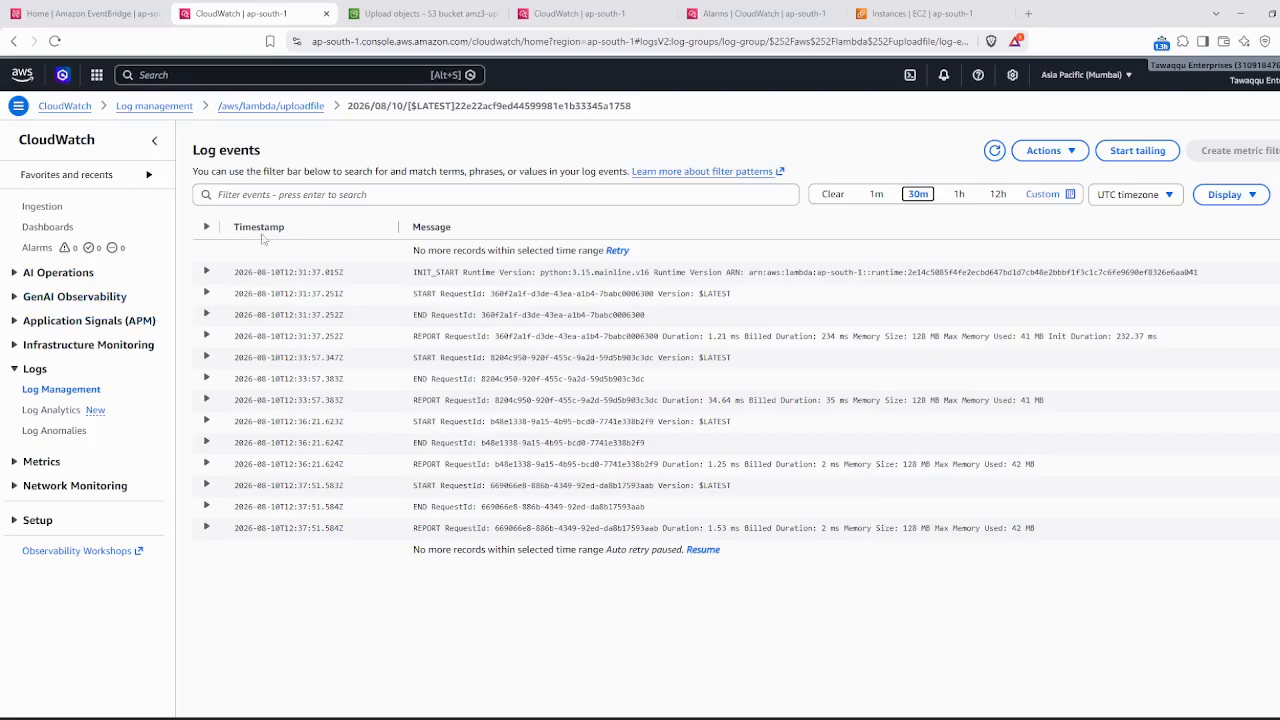
left_click(74, 110)
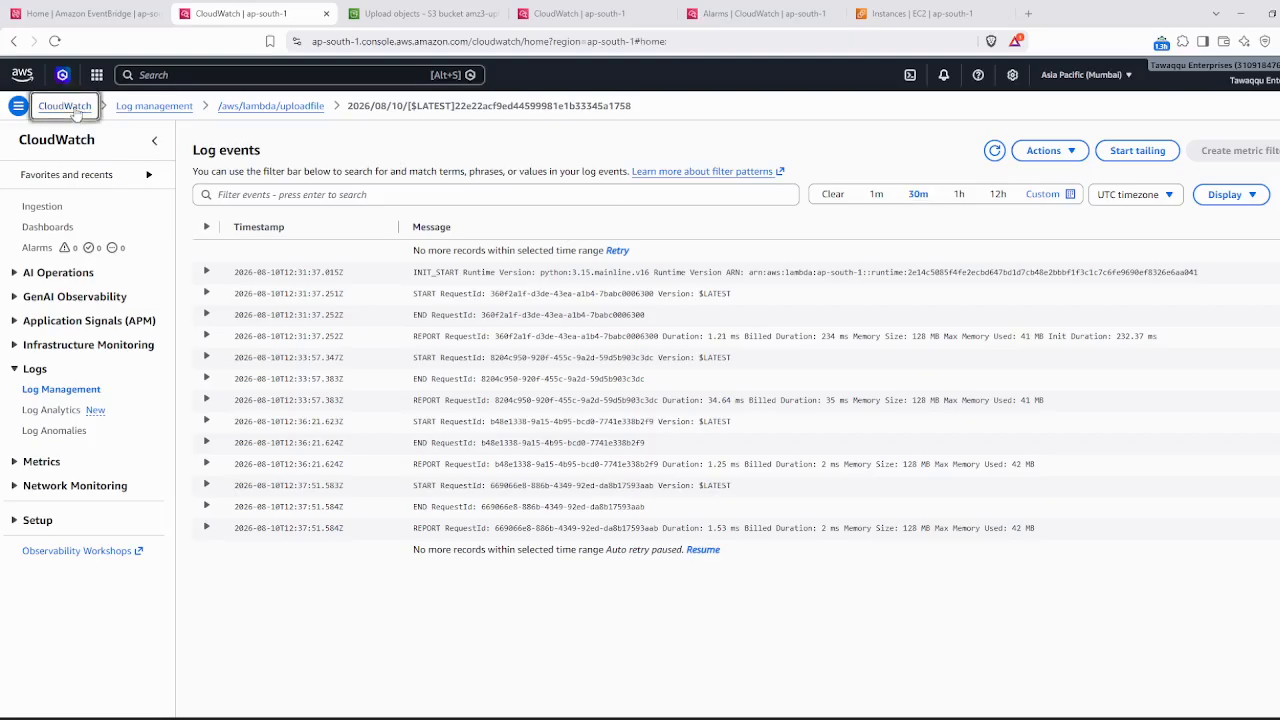
left_click(80, 16)
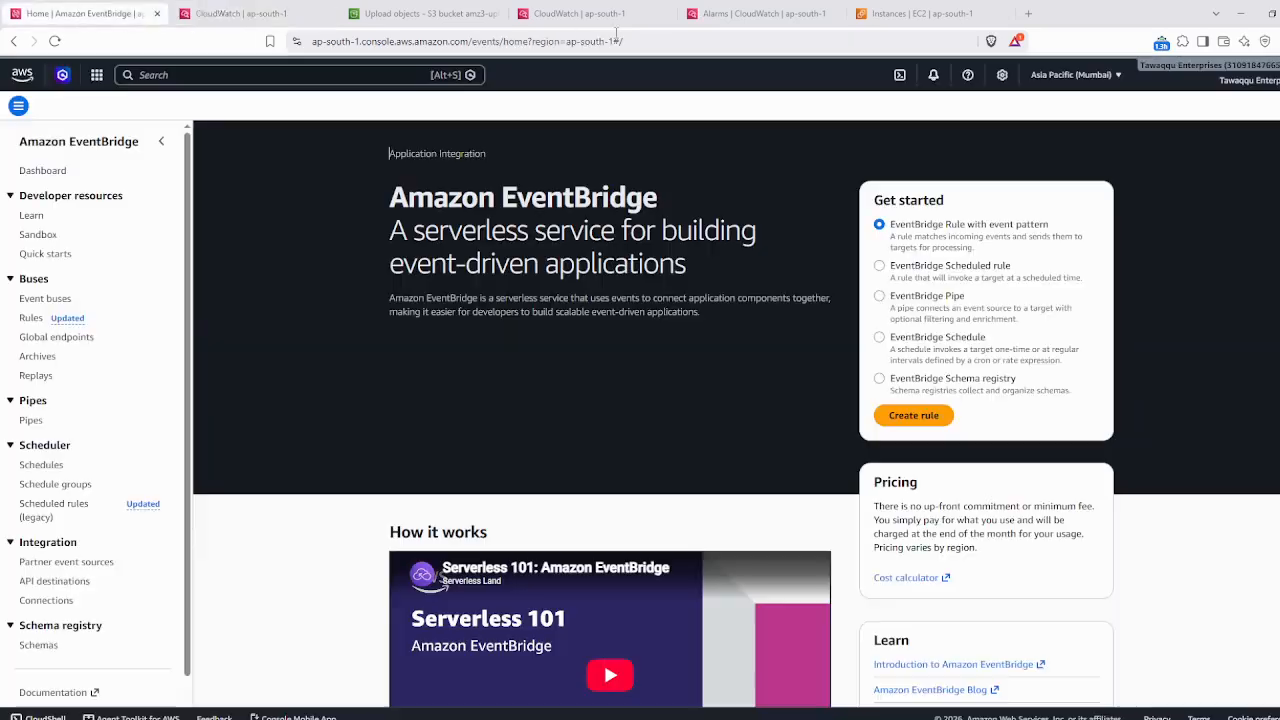
left_click(745, 15)
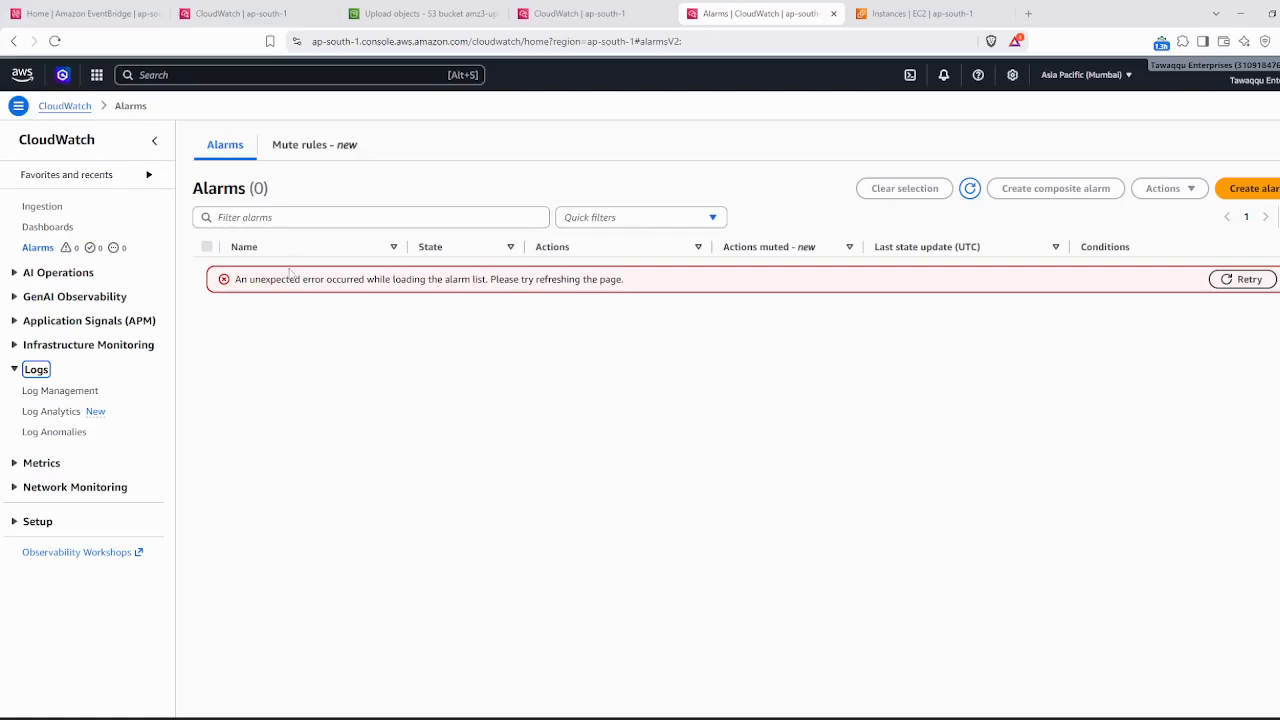
left_click(403, 16)
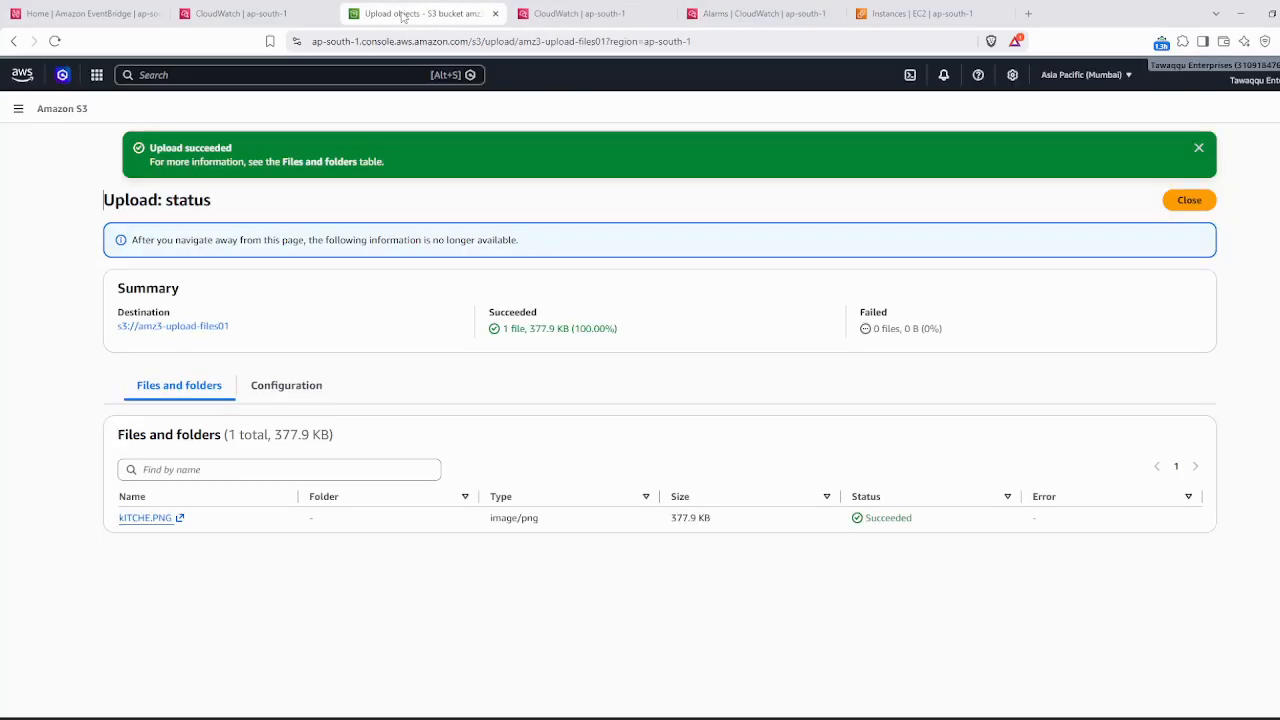
- Find the Lambda service from the EventBridge page and open the uploadfile function's monitoring view
left_click(150, 14)
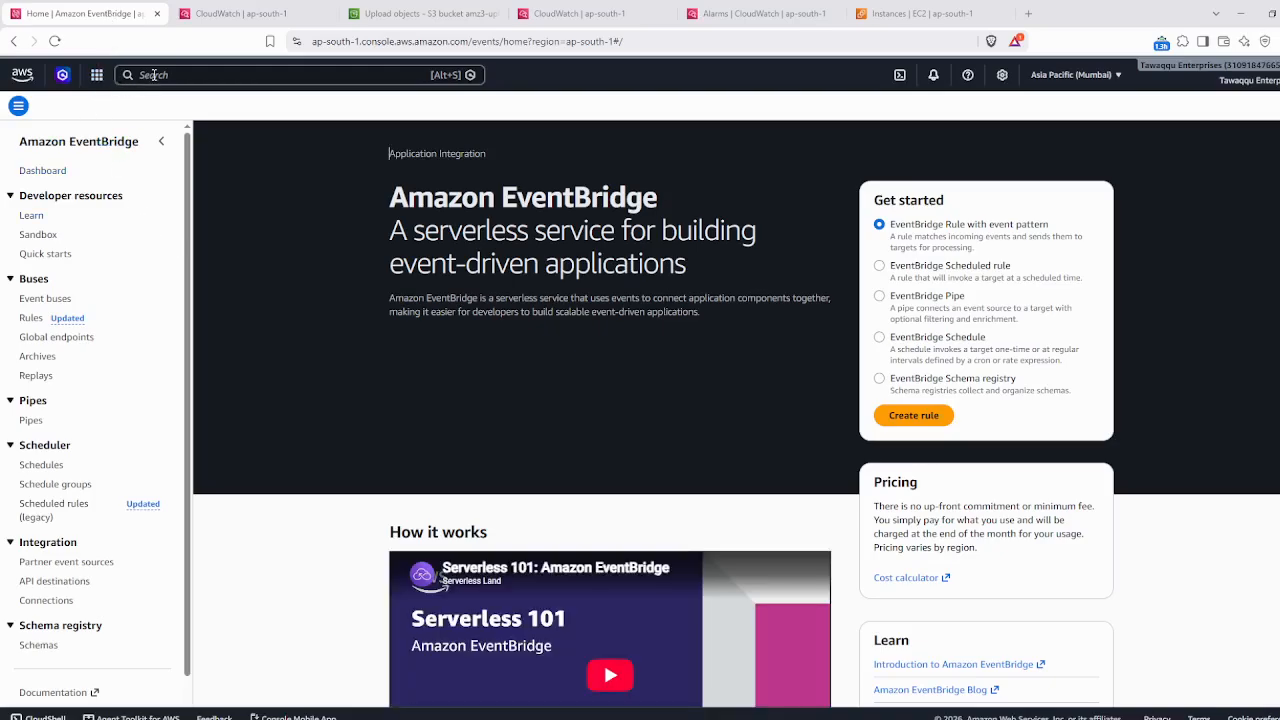
left_click(153, 75)
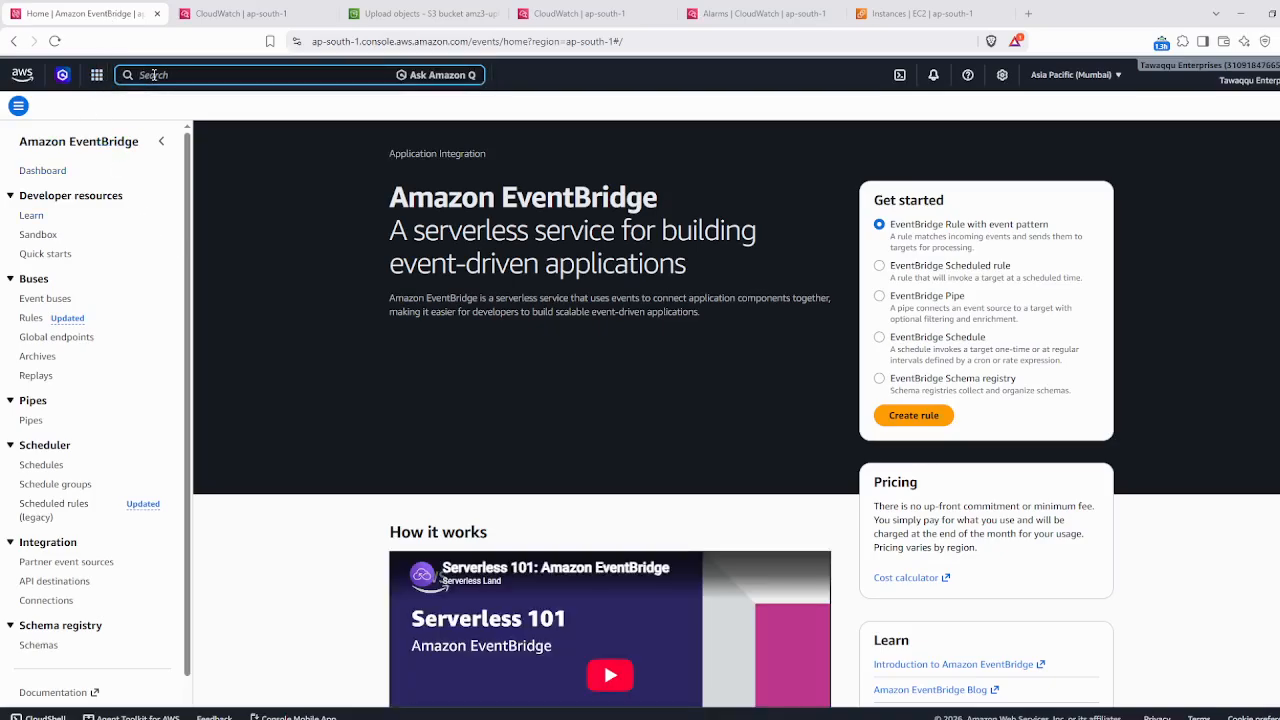
type("lambda")
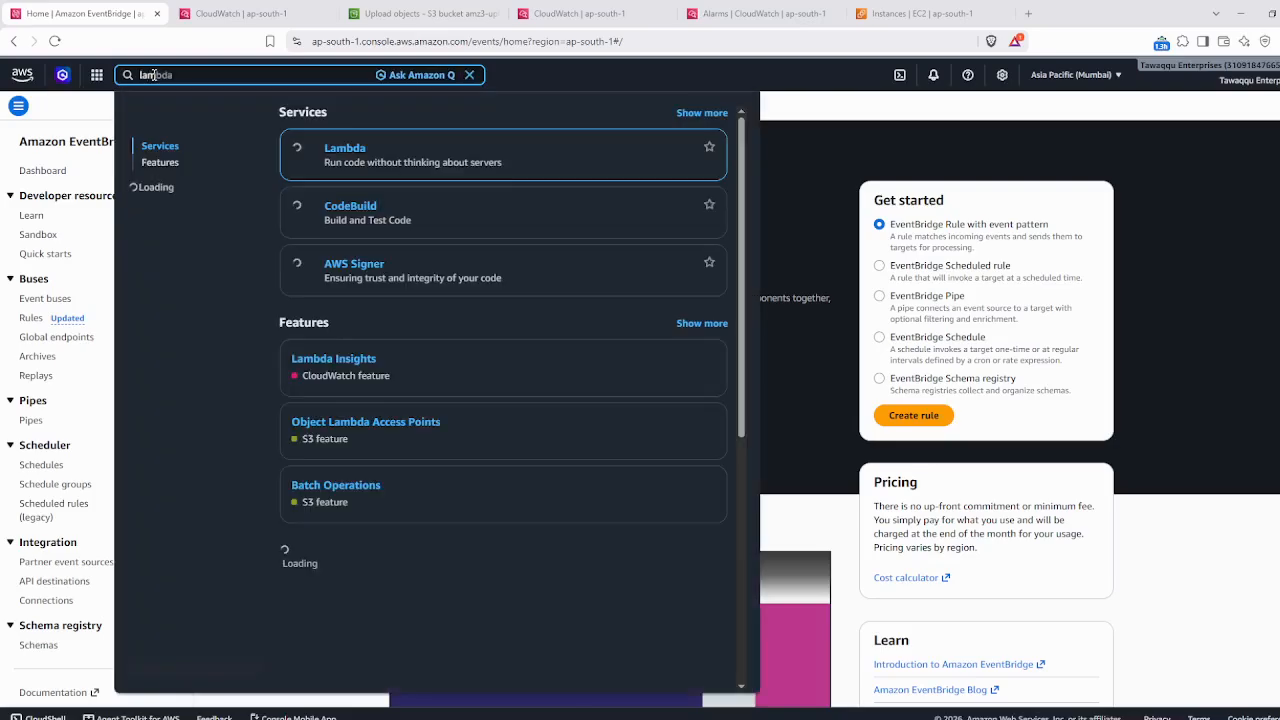
left_click(345, 155)
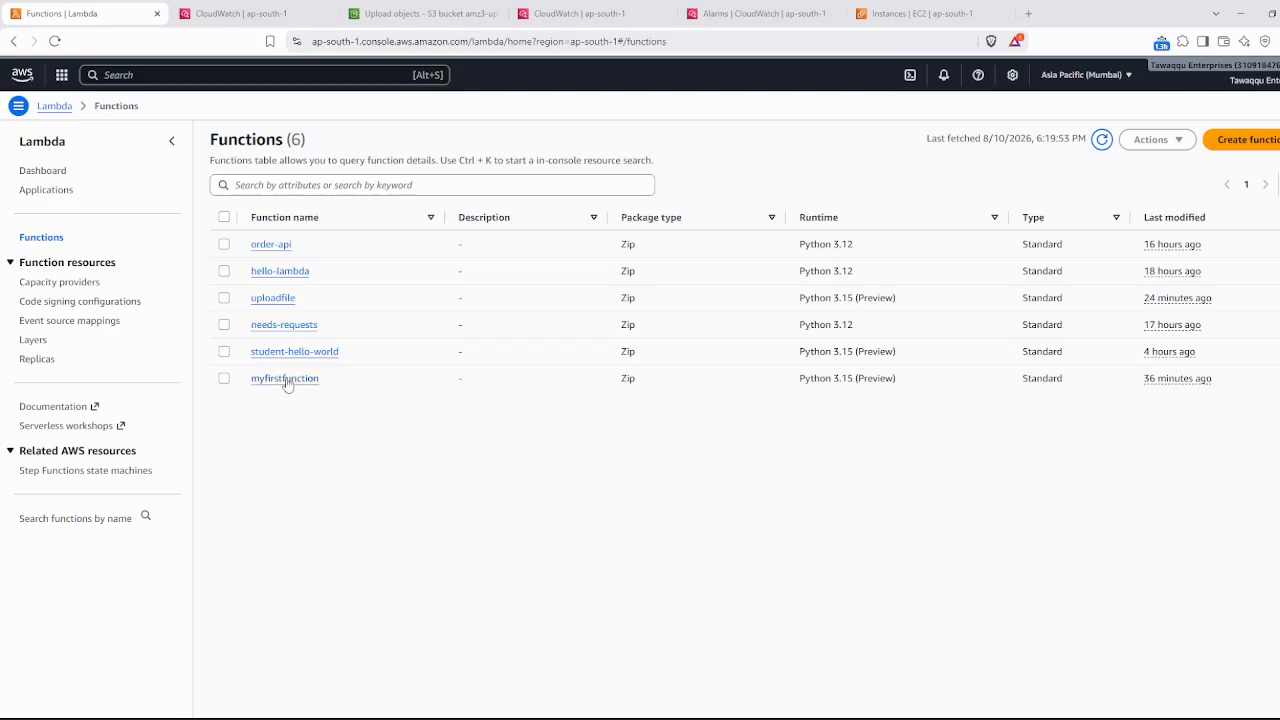
left_click(273, 298)
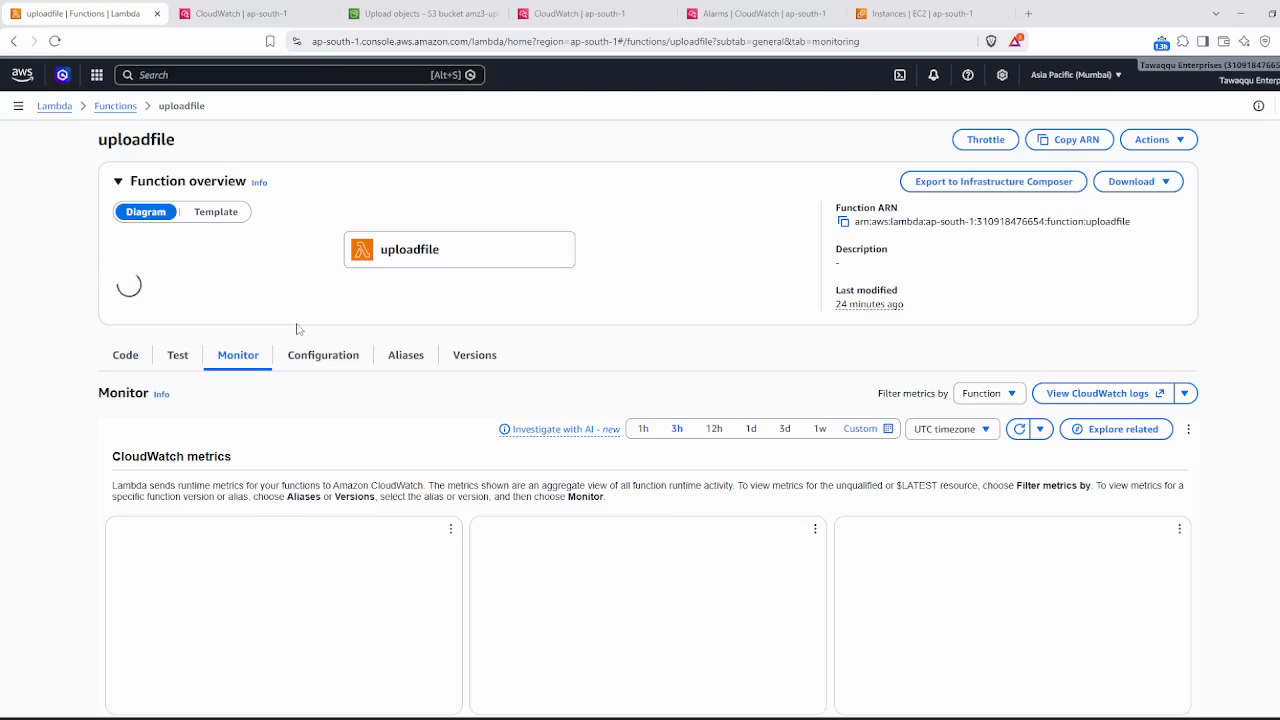
- Set the metrics range to 1h and examine uploadfile's invocations, duration, error, concurrency and async event graphs
left_click(643, 429)
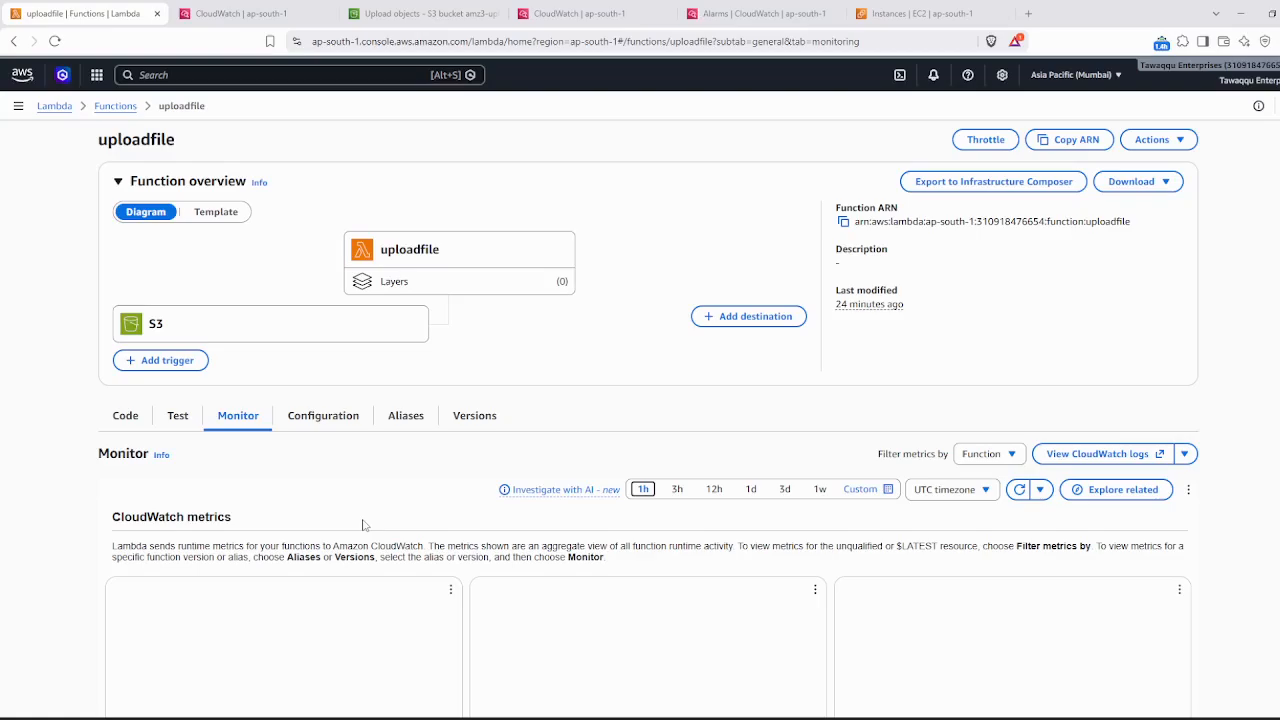
scroll(363, 525, "down", 1)
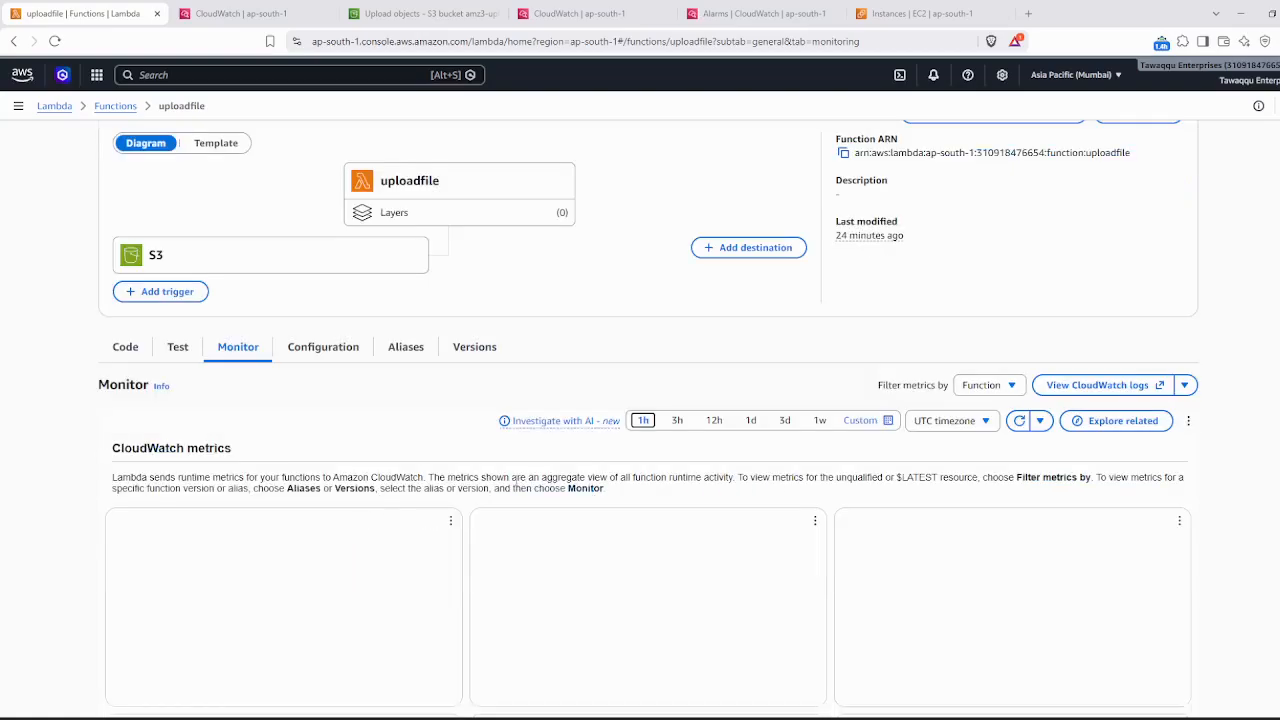
scroll(528, 487, "down", 4)
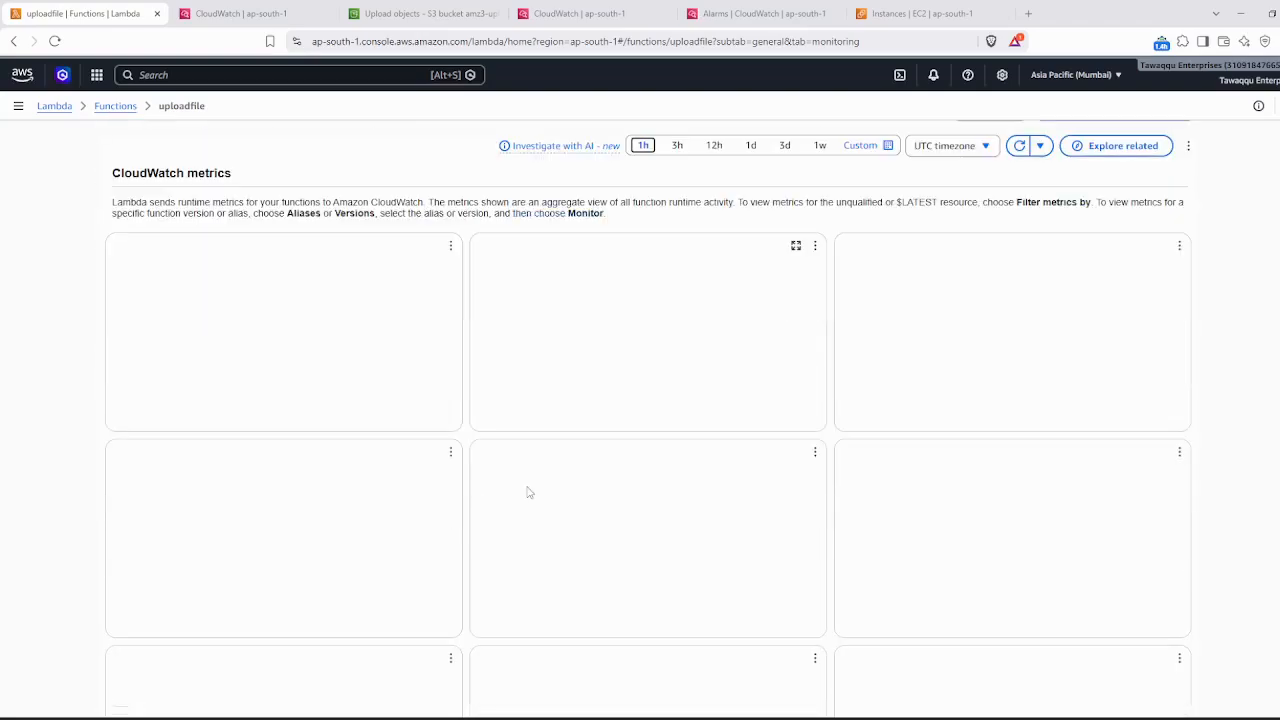
scroll(529, 492, "up", 2)
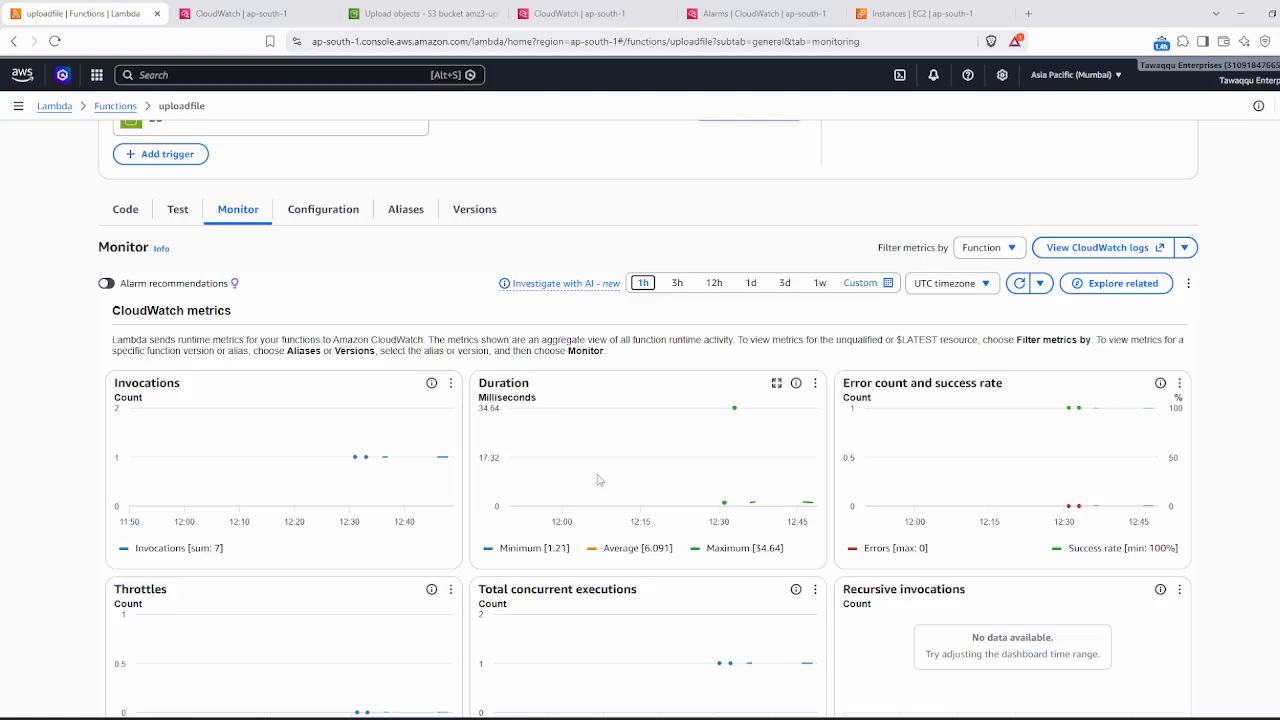
mouse_move(812, 507)
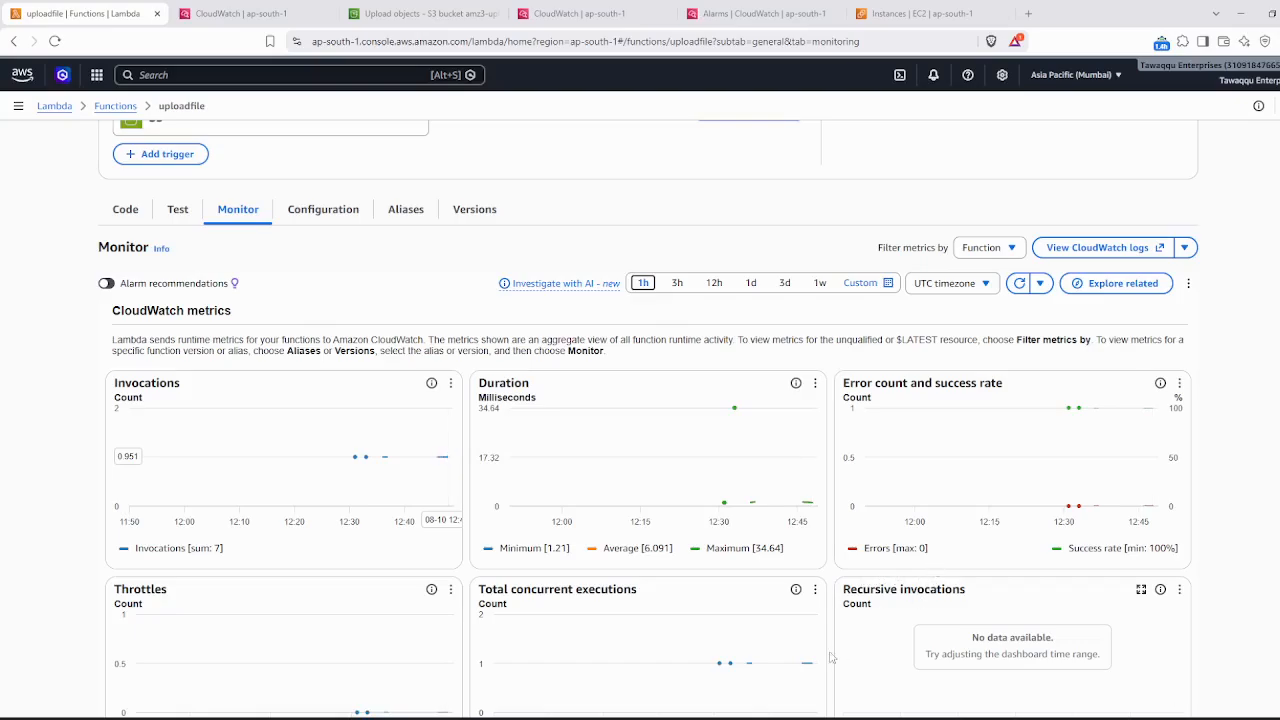
scroll(808, 677, "down", 1)
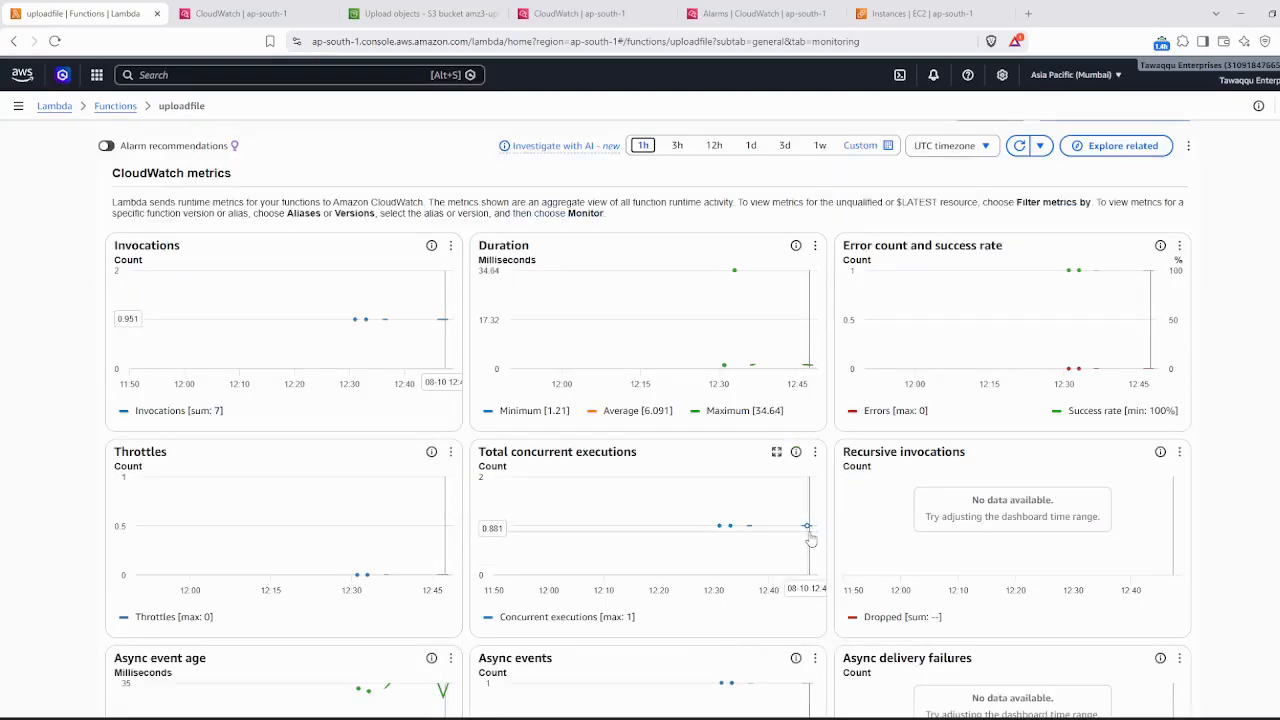
scroll(391, 652, "down", 2)
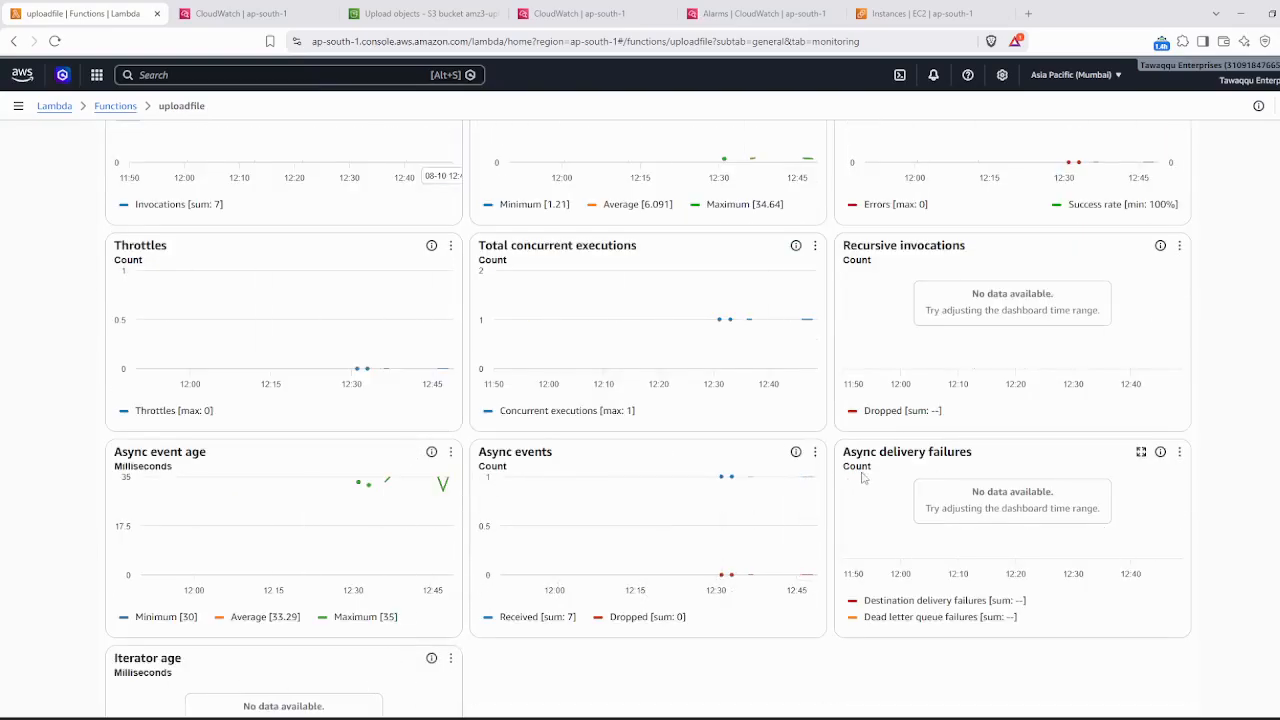
scroll(894, 483, "up", 2)
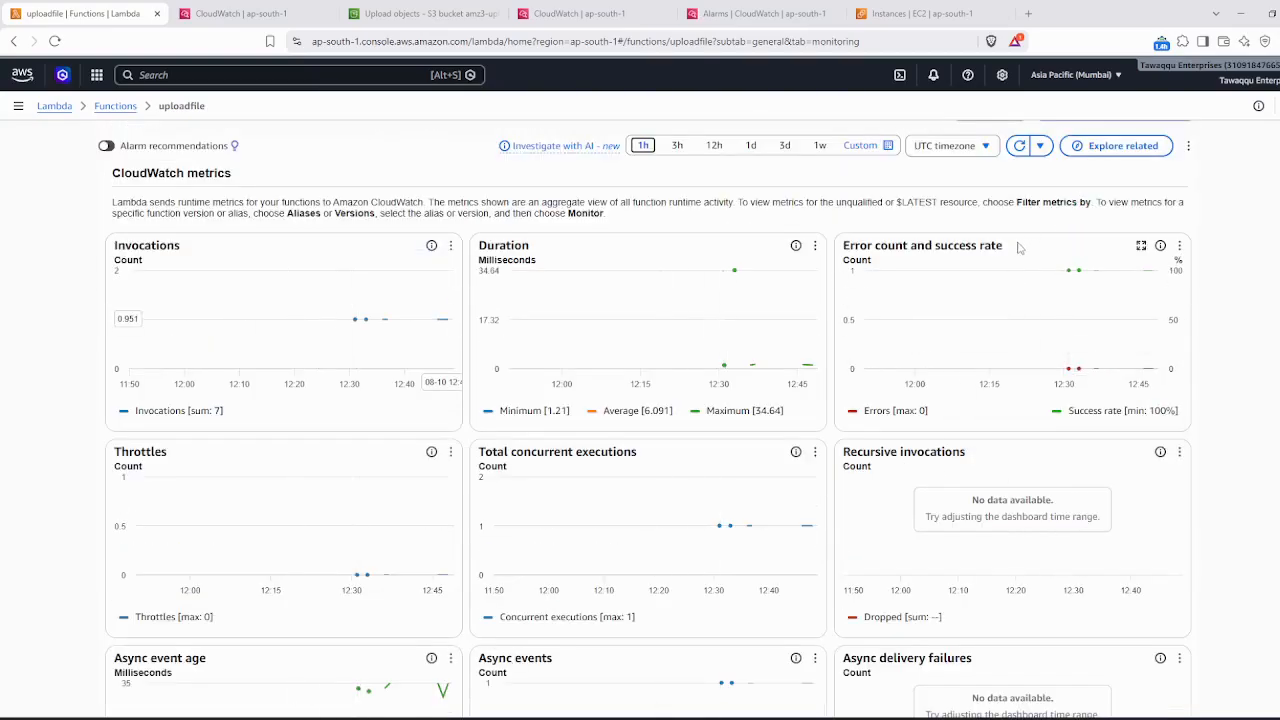
- Open the uploadfile function's CloudWatch logs and view the events of its most recent log stream
scroll(1020, 248, "up", 2)
left_click(1088, 316)
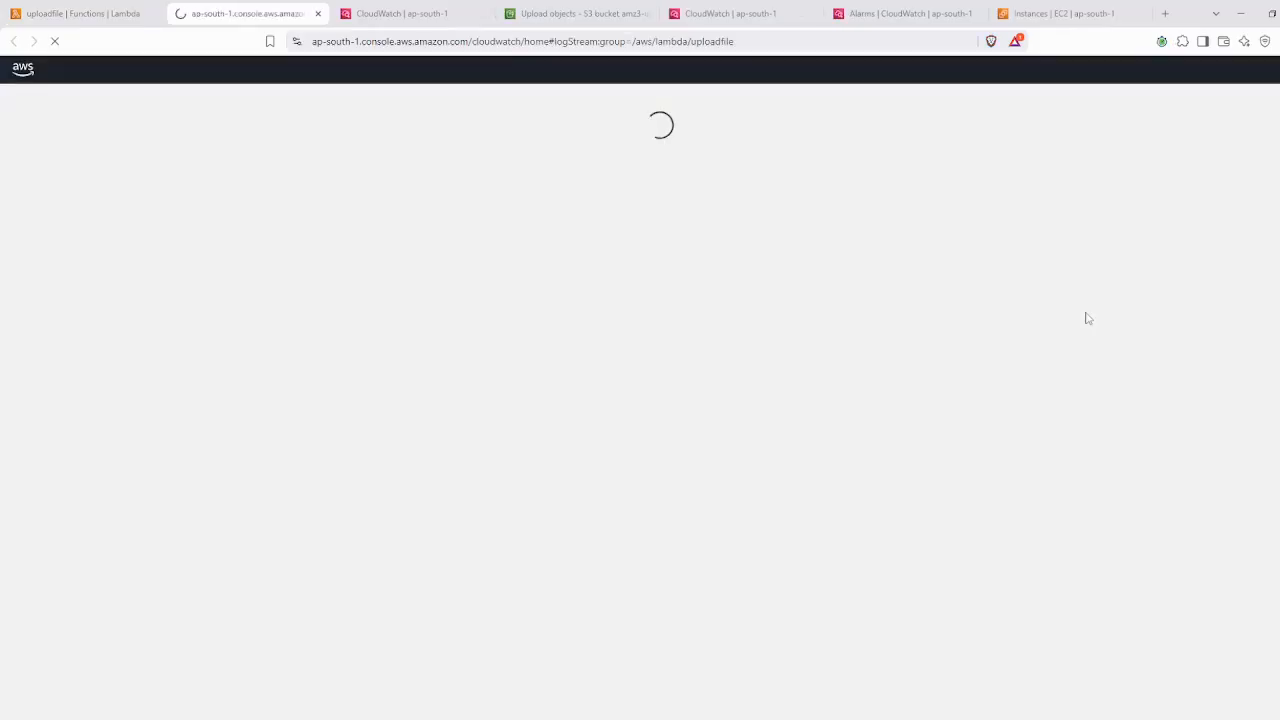
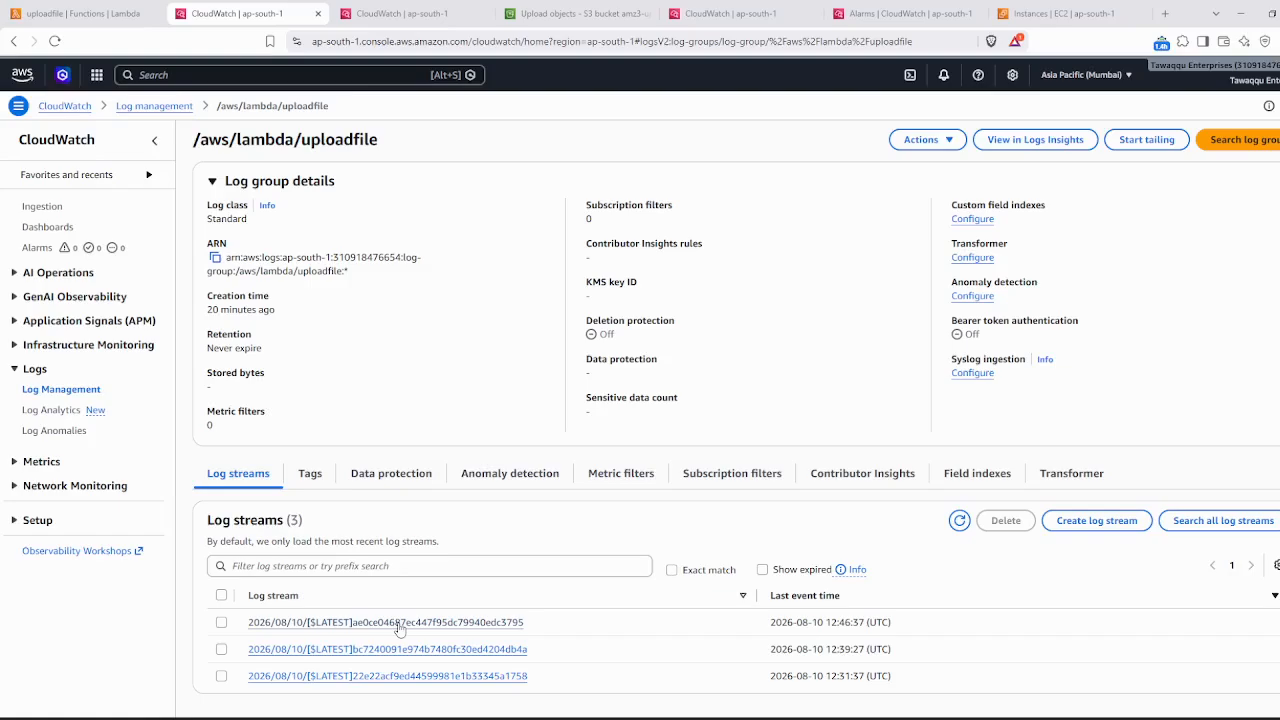
left_click(397, 623)
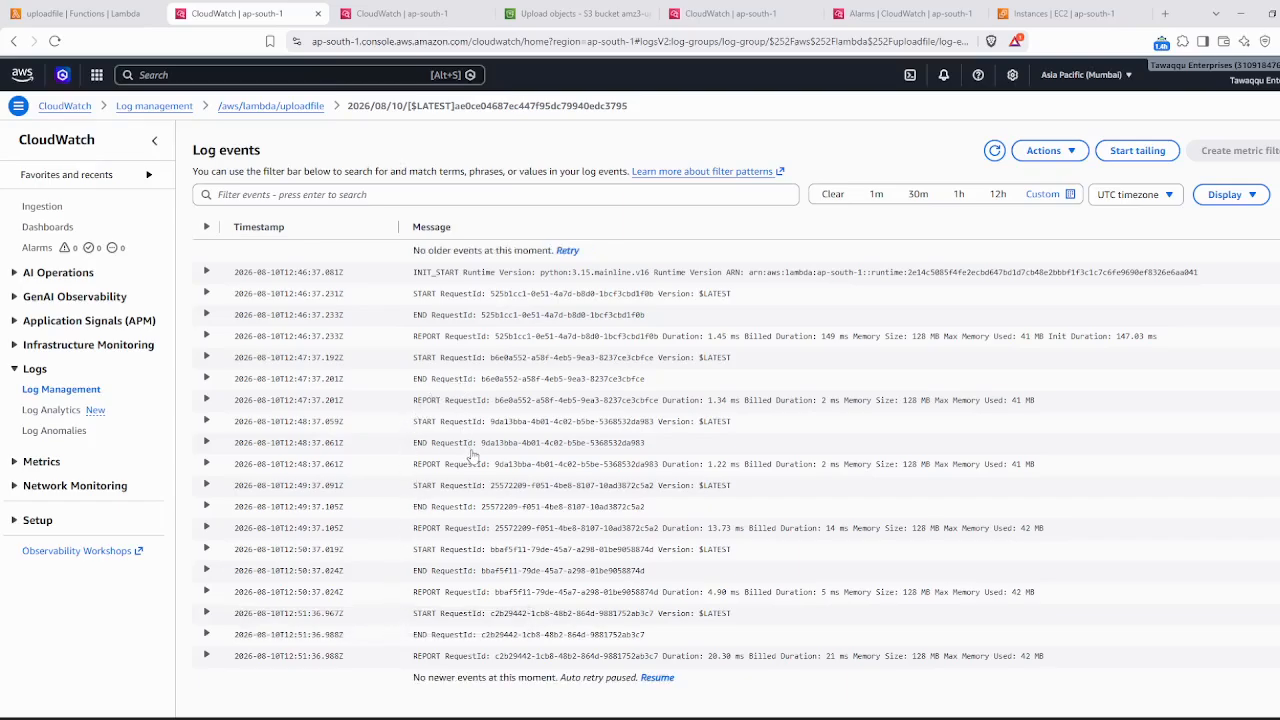
- Compare the log events for the last 1 minute and 30 minutes, leaving the filter at 1 minute
left_click(877, 195)
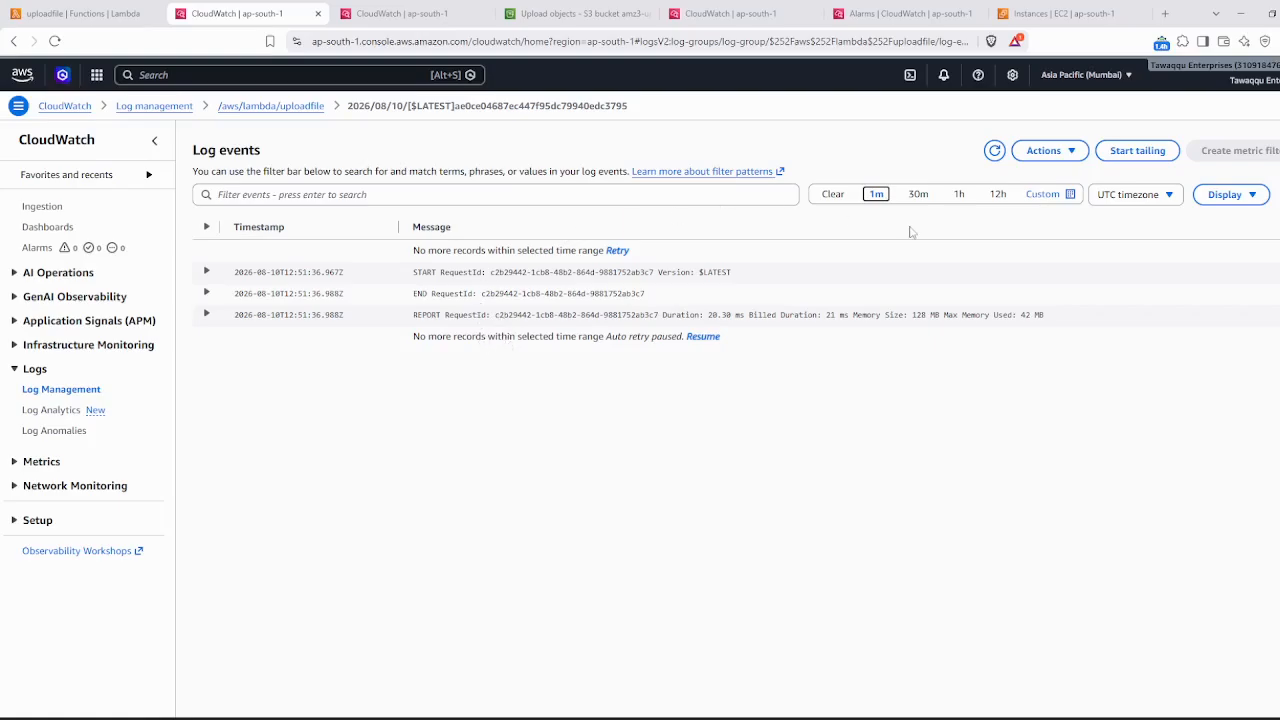
left_click(918, 195)
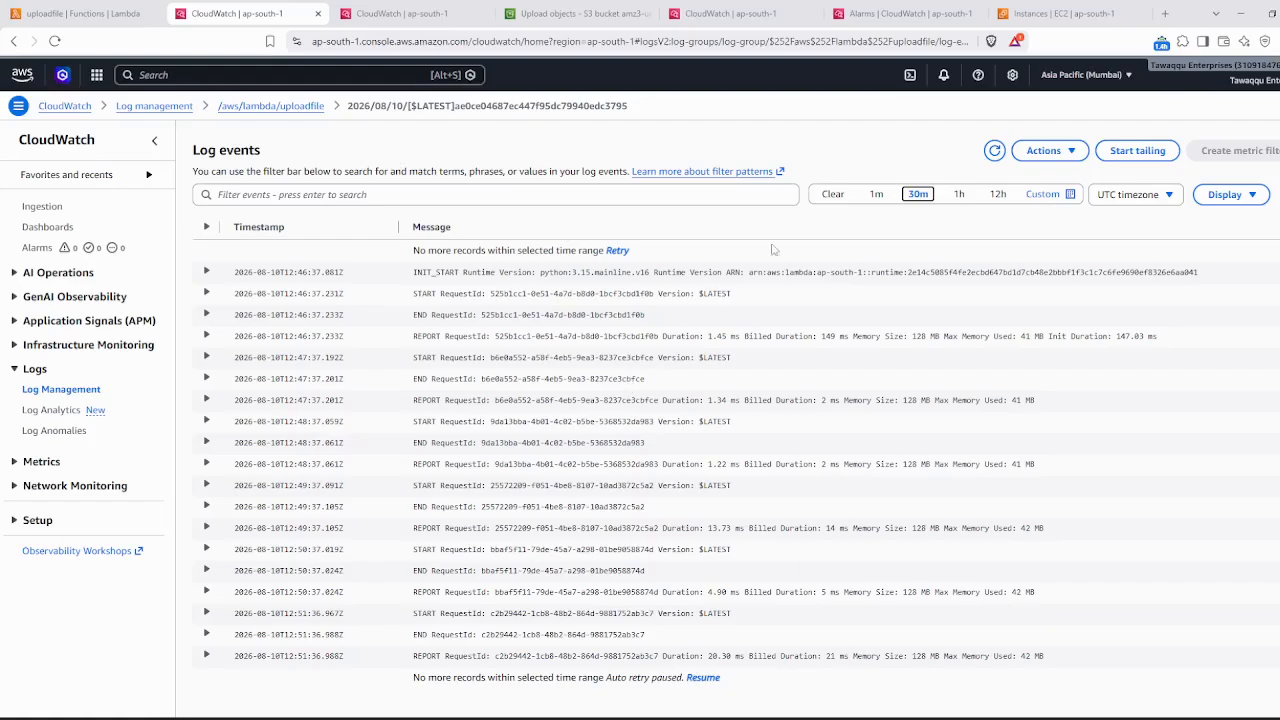
left_click(877, 194)
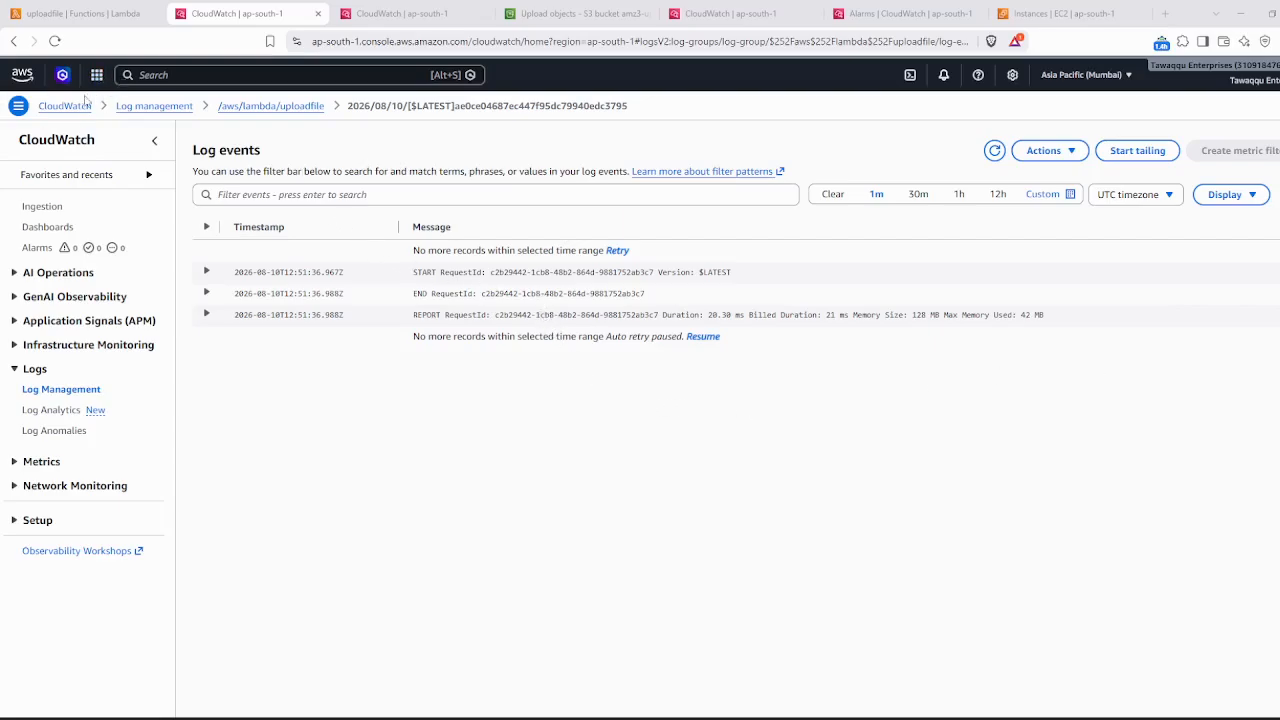
- Return to the Lambda functions list and view the creation form for a new function
left_click(99, 14)
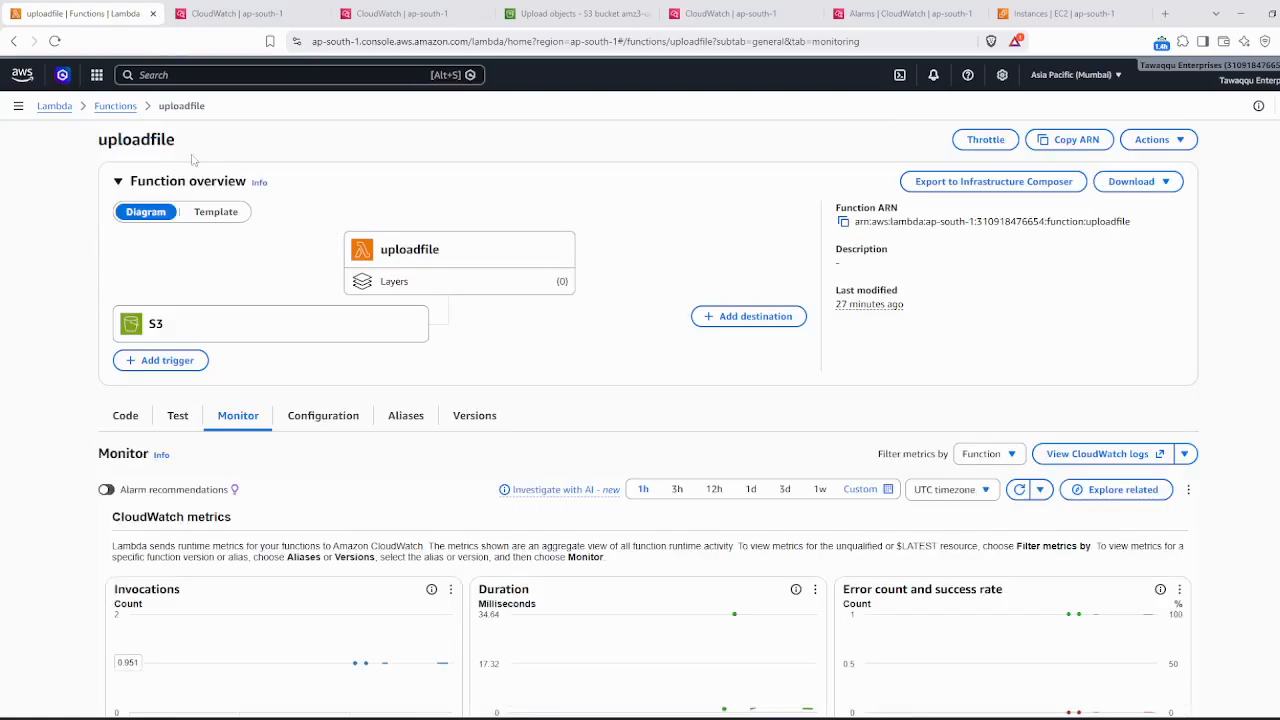
left_click(115, 106)
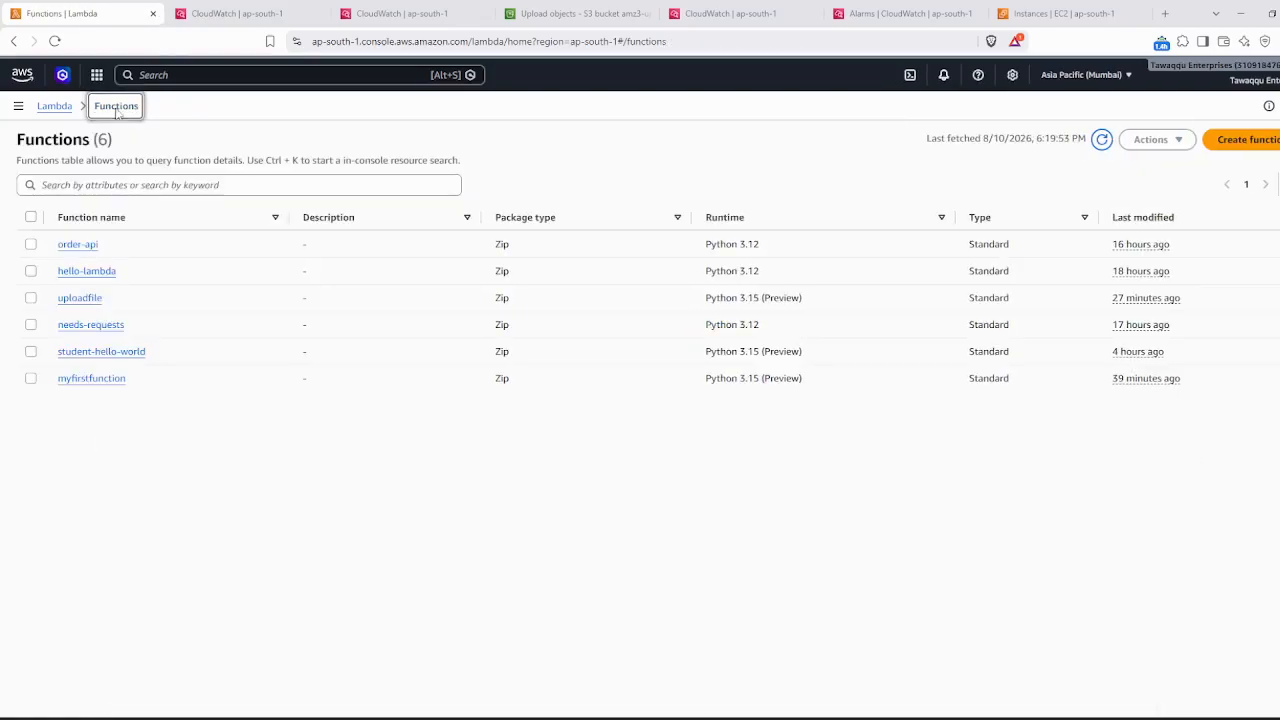
left_click(1238, 142)
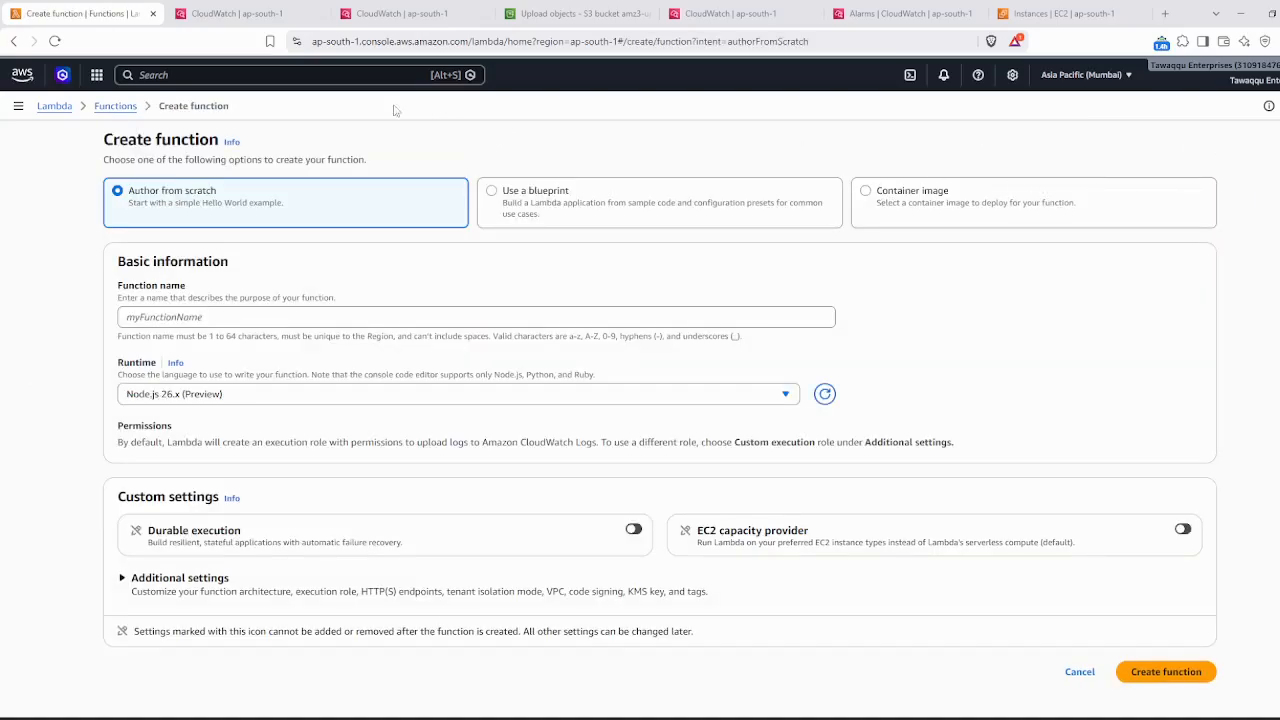
- Find the DynamoDB service in the AWS console and open it
left_click(237, 82)
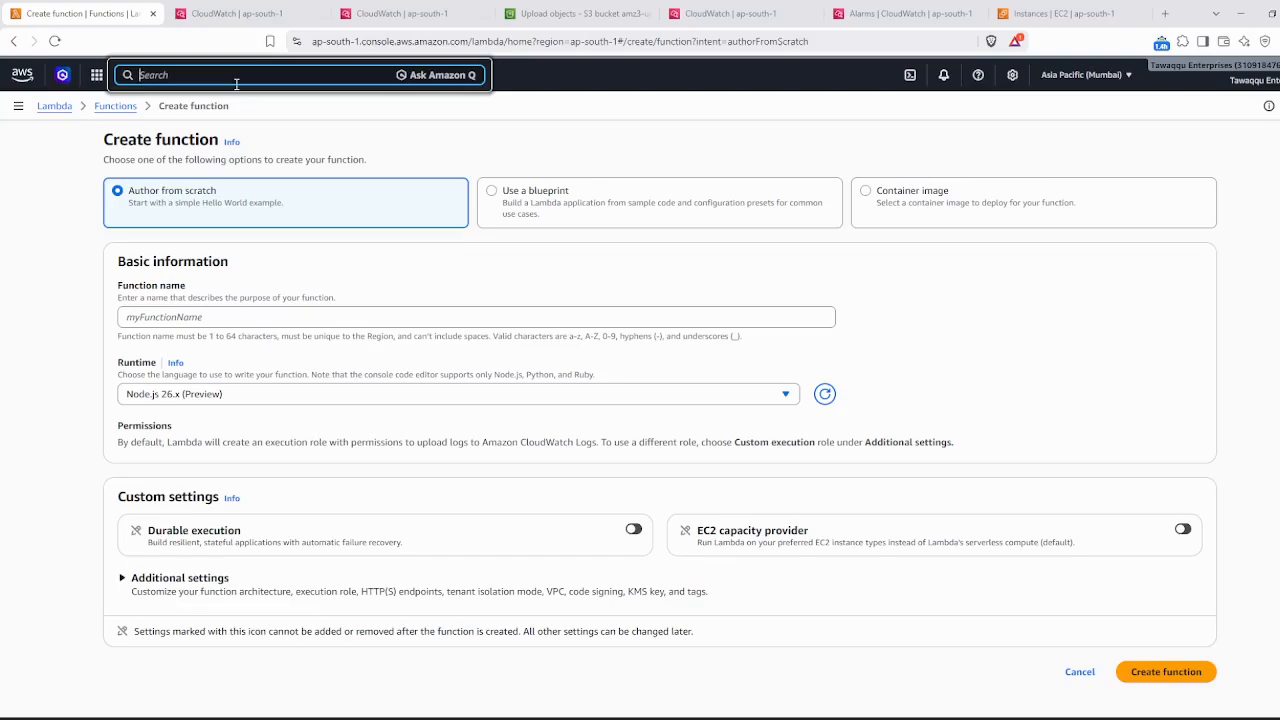
type("dyna")
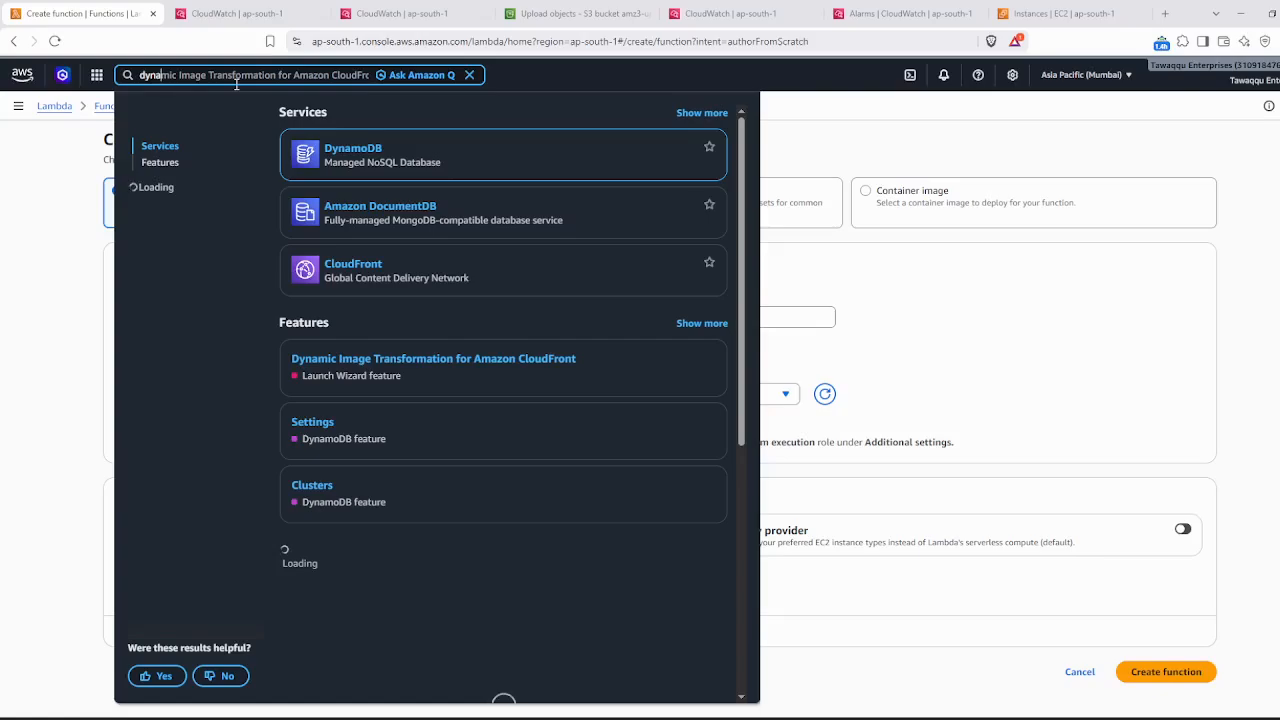
left_click(362, 150)
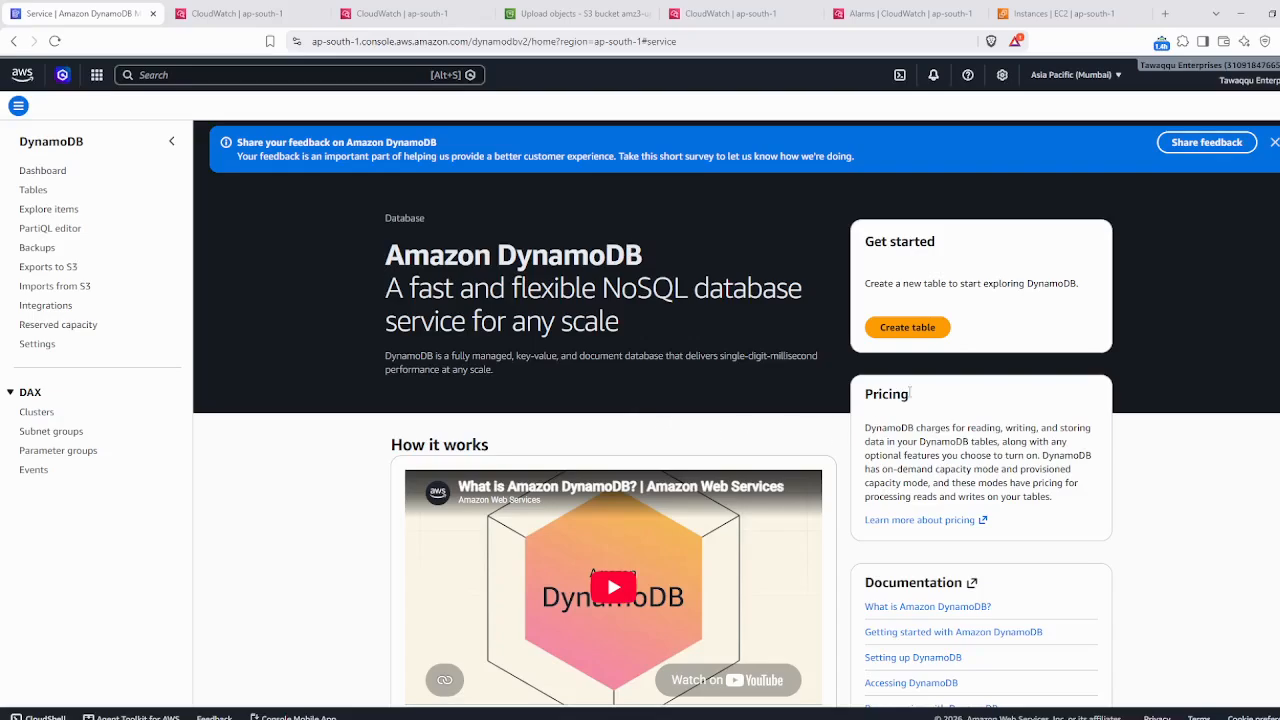
- Create a DynamoDB table named mytables with the String partition key keyinformation and default settings
left_click(896, 331)
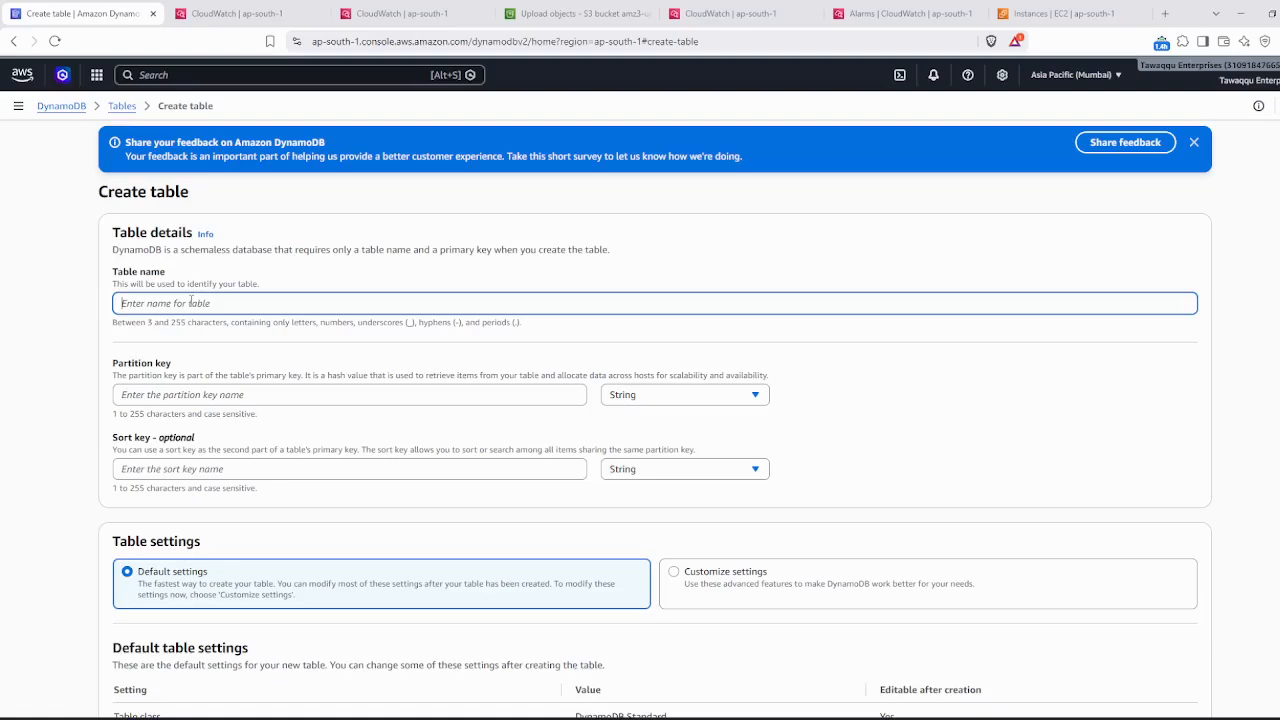
type("mytables")
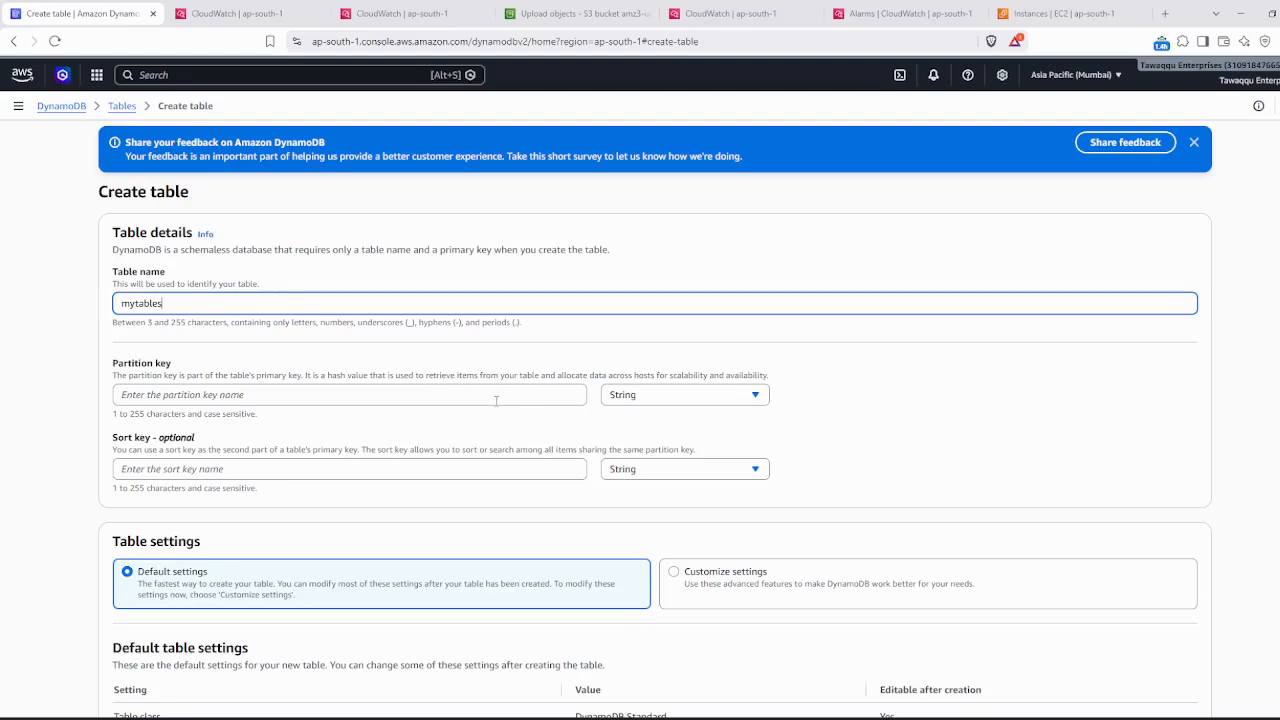
left_click(322, 396)
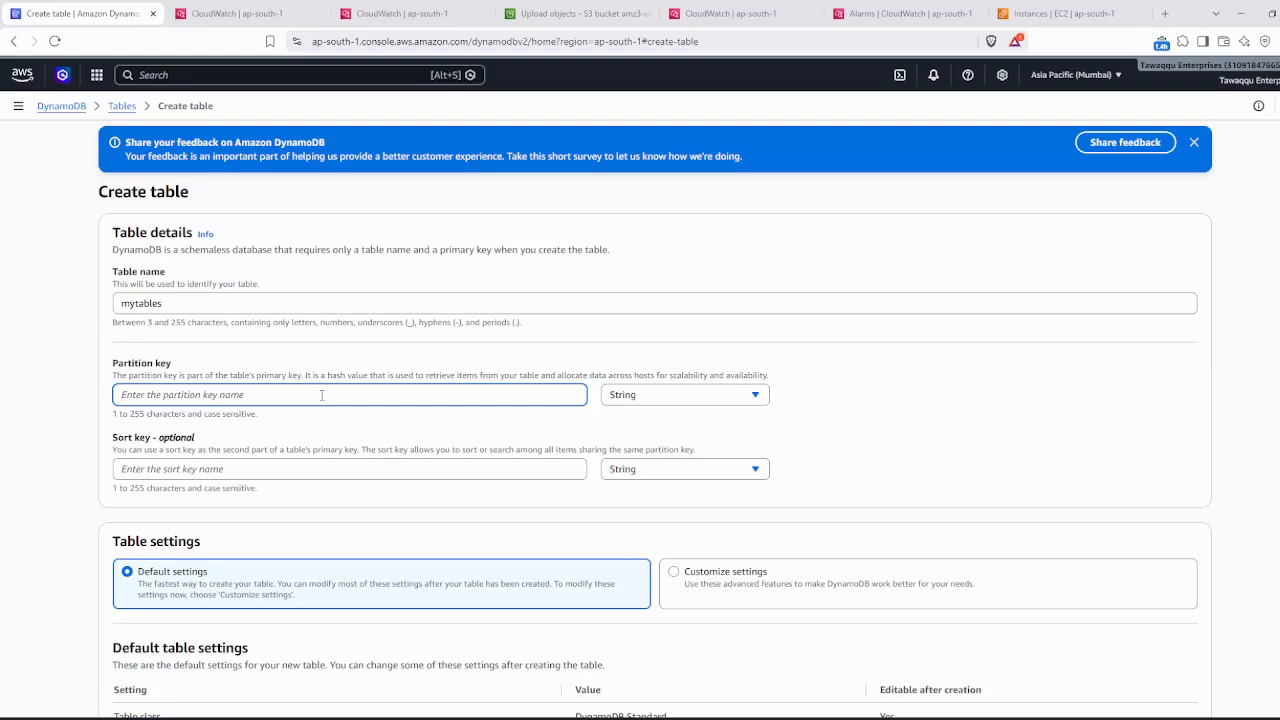
type("keyinformation")
scroll(480, 517, "down", 2)
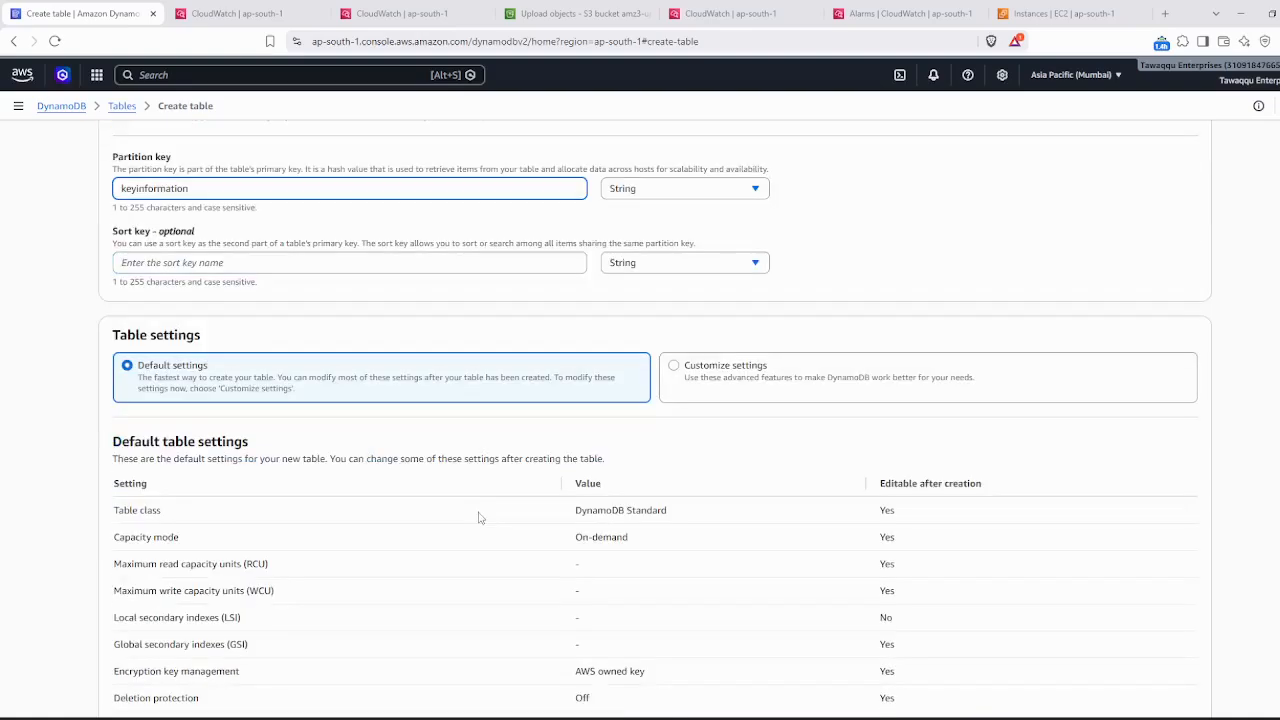
scroll(478, 517, "down", 3)
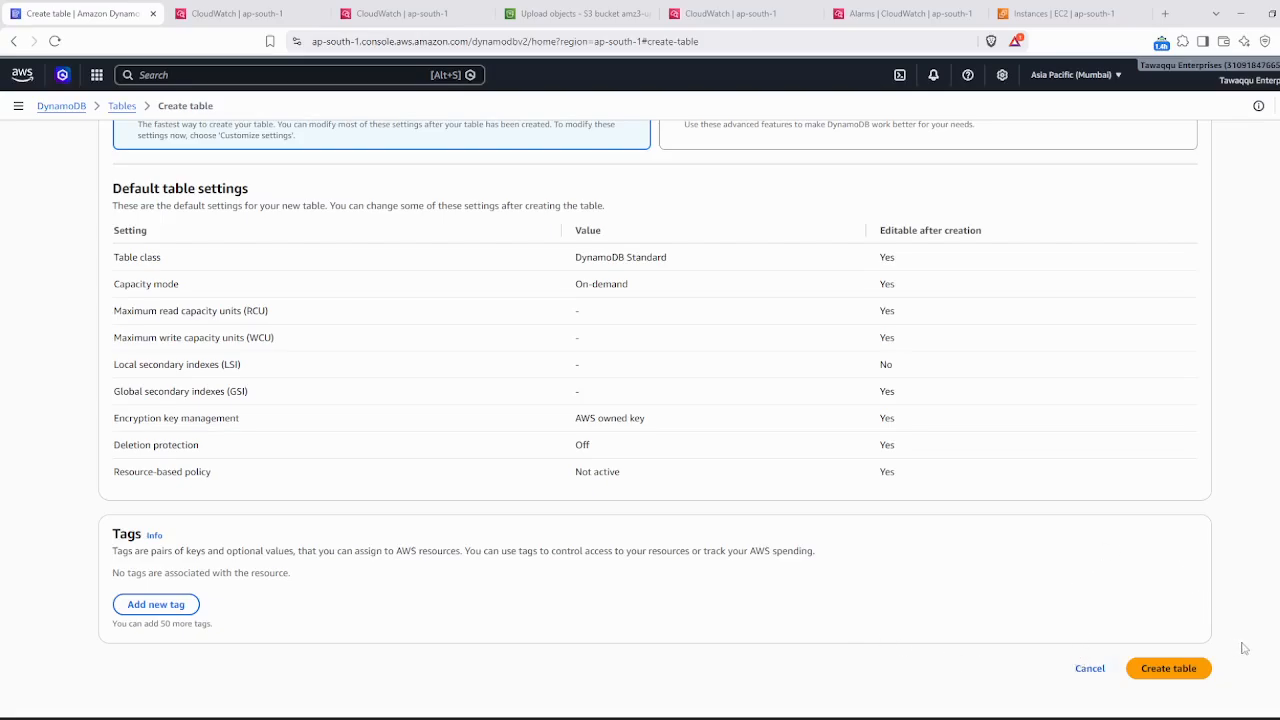
left_click(1186, 668)
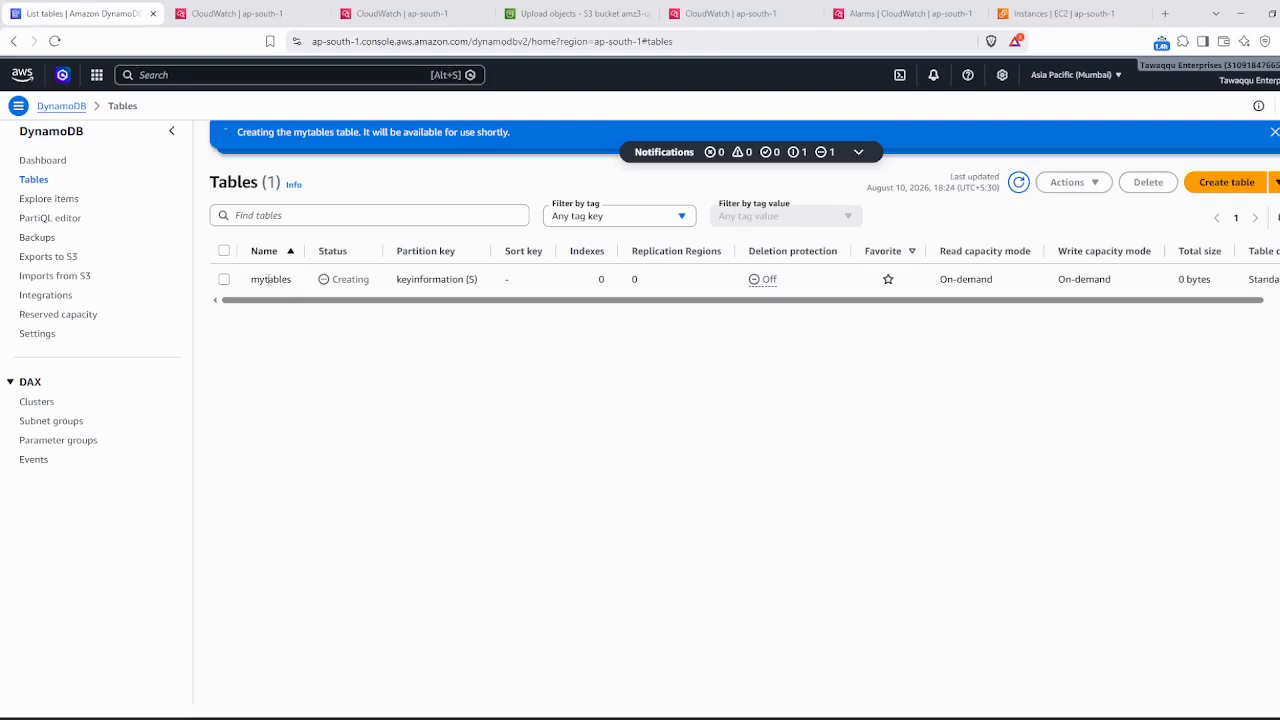
- View the actions available for the mytables table and the DynamoDB dashboard, and return to the tables list
left_click(225, 280)
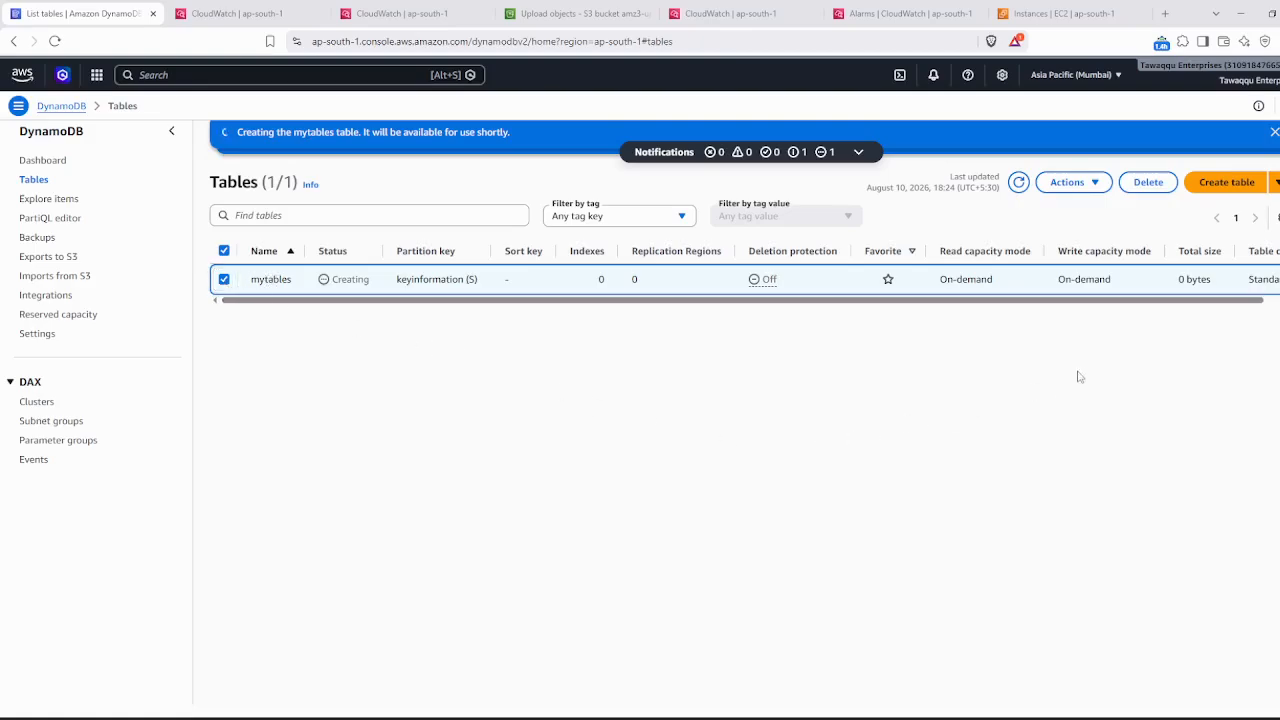
scroll(1151, 303, "right", 1)
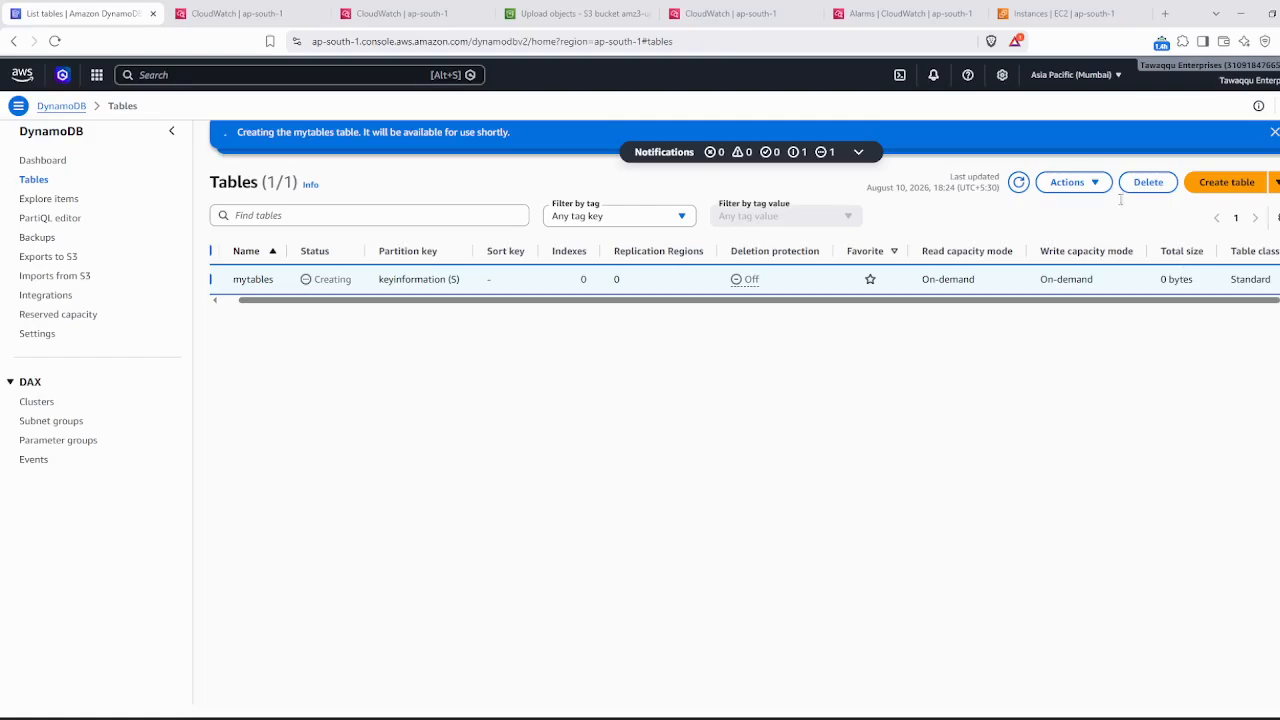
left_click(1100, 190)
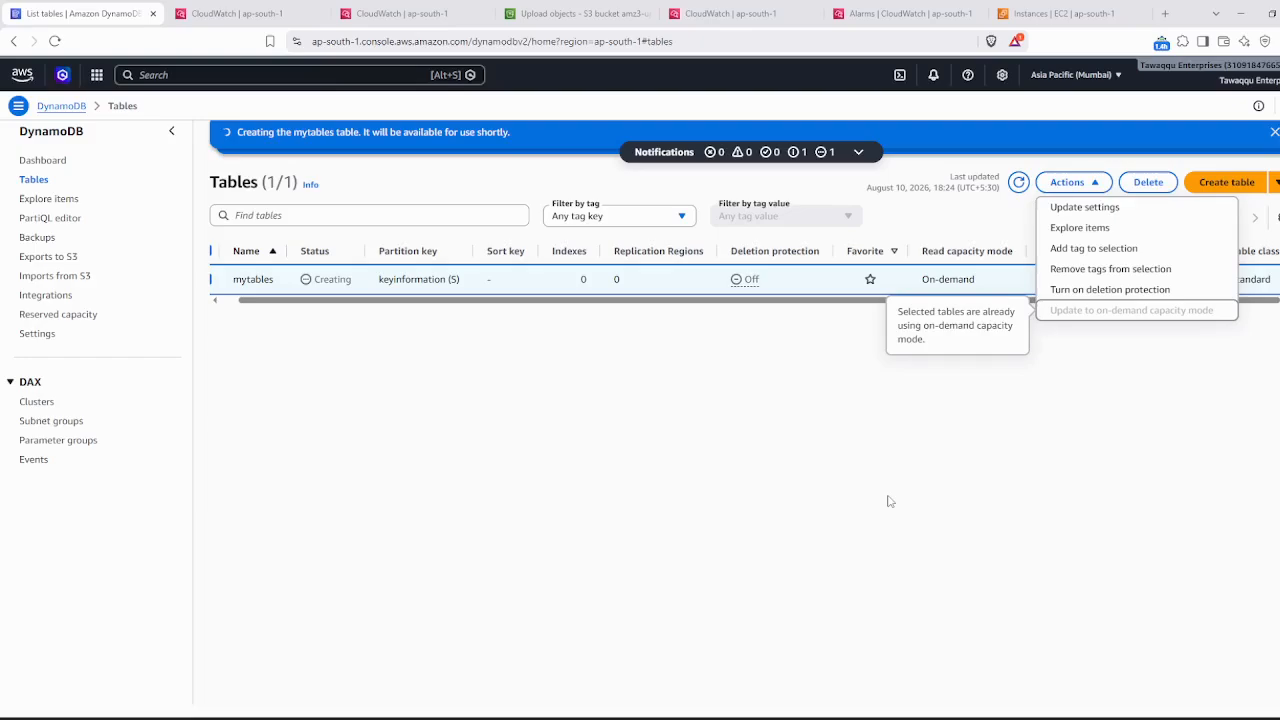
left_click(779, 457)
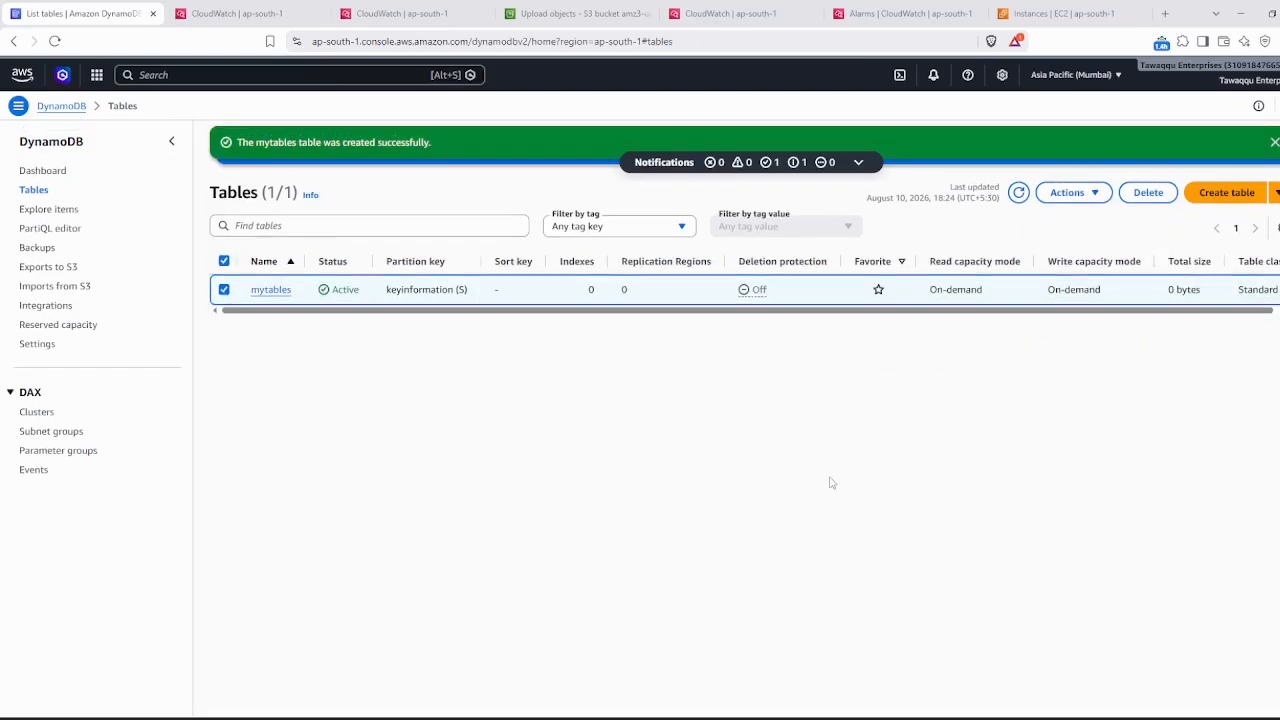
left_click(45, 176)
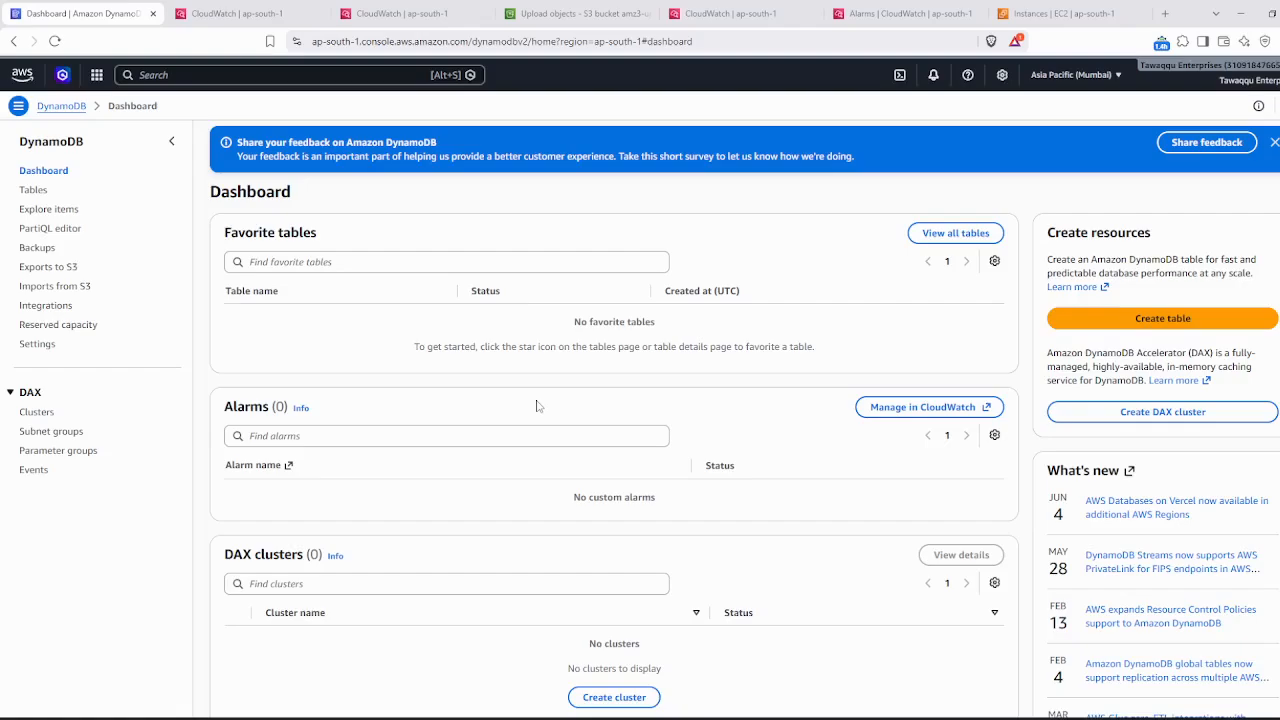
left_click(35, 192)
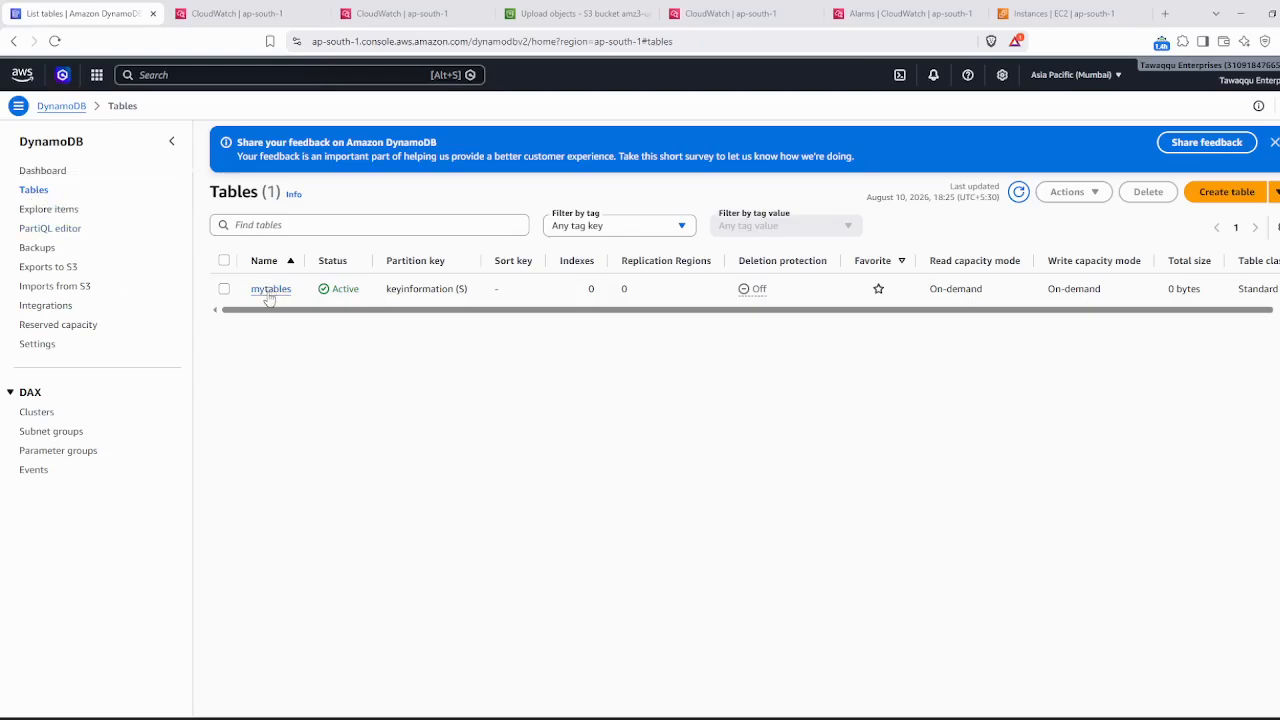
- Turn on the DynamoDB stream for the mytables table with the view type New and old images
left_click(270, 290)
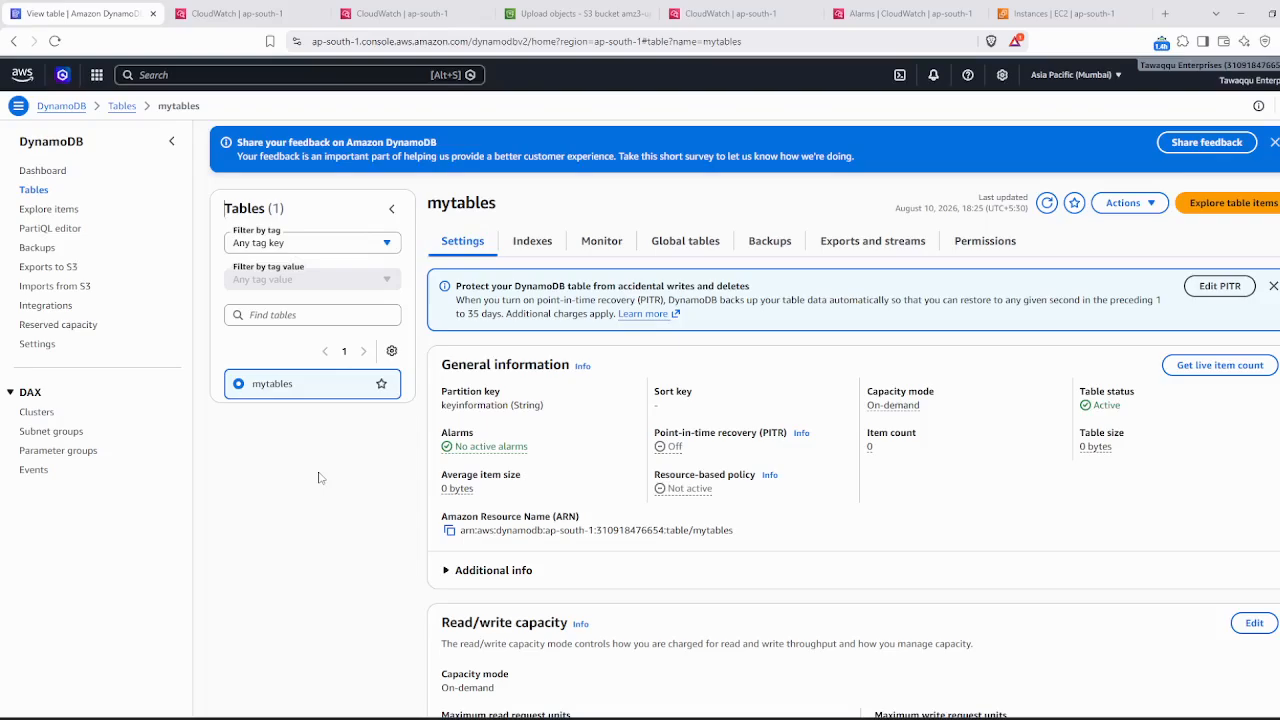
left_click(845, 245)
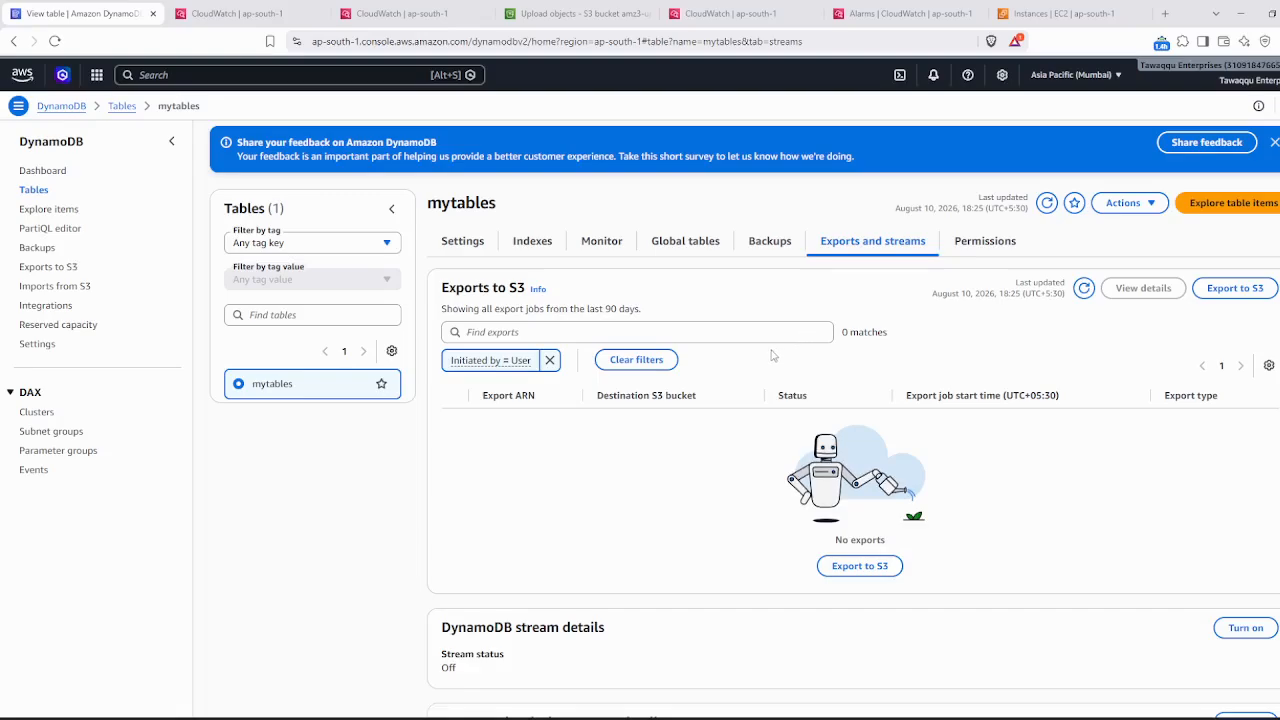
scroll(762, 370, "down", 1)
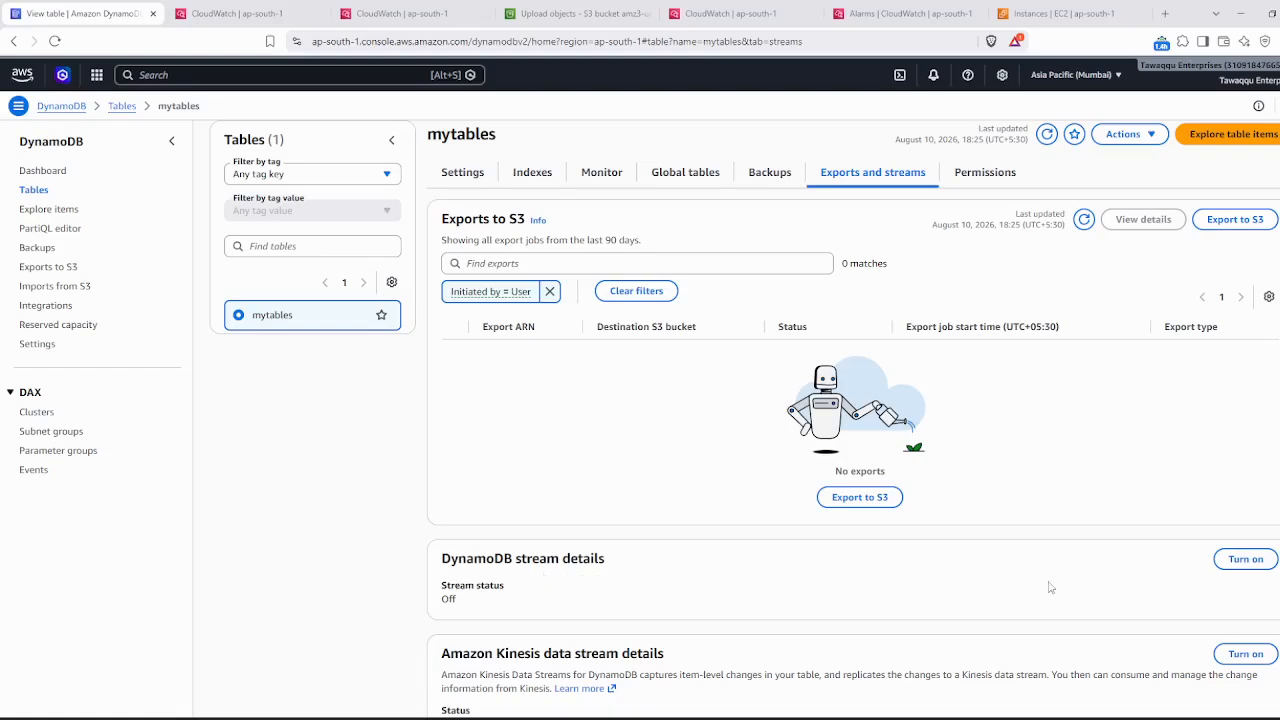
left_click(1248, 561)
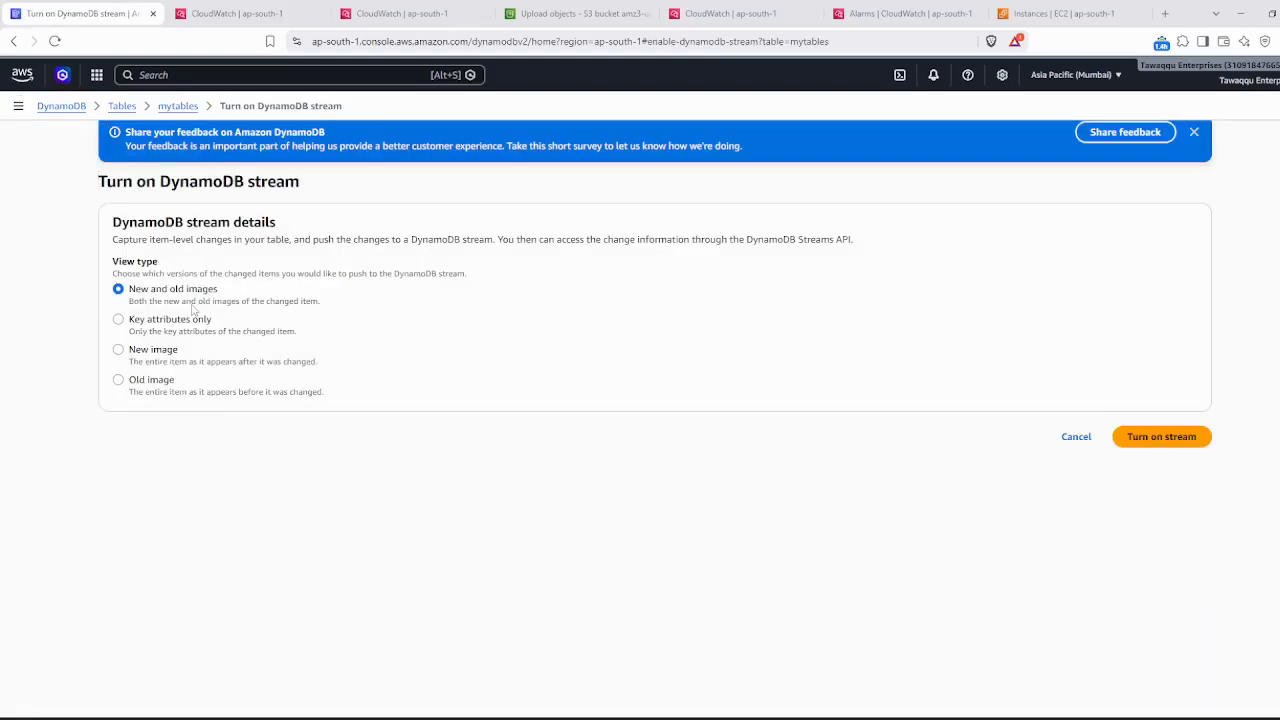
left_click(1151, 443)
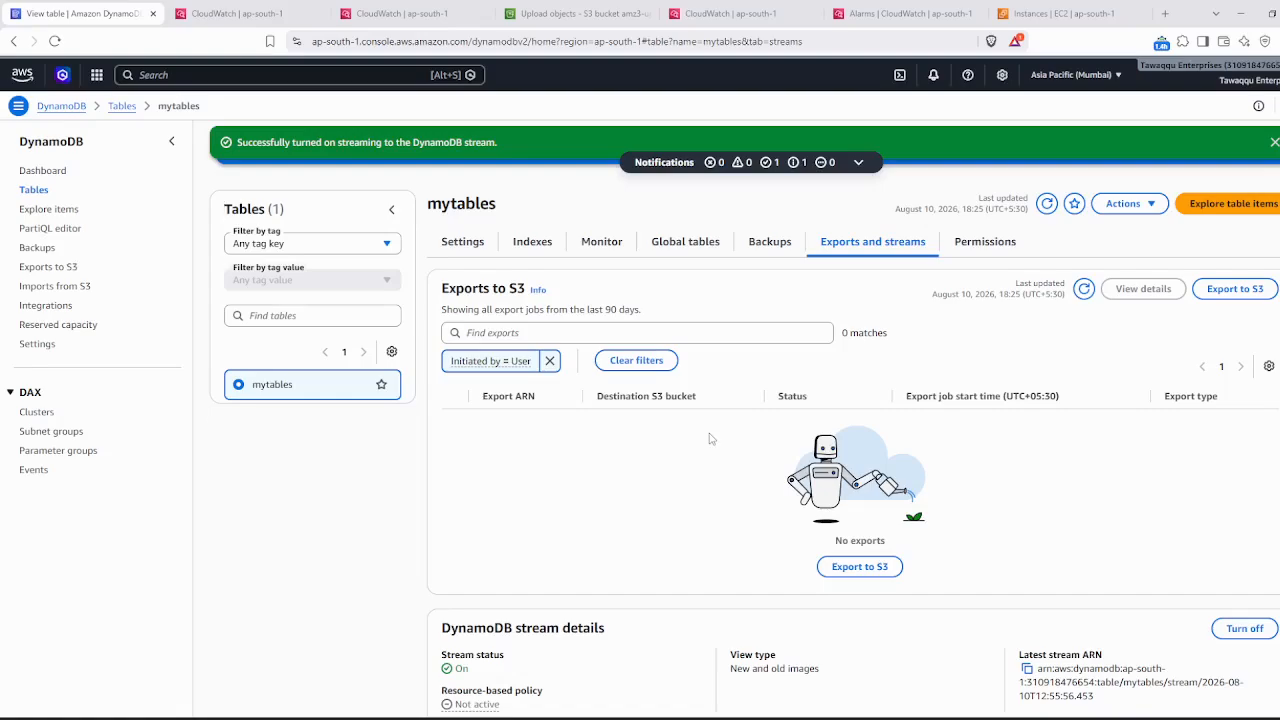
- Start a trigger on the mytables stream for the uploadfile Lambda function, and view the form for creating a new function
scroll(800, 455, "down", 3)
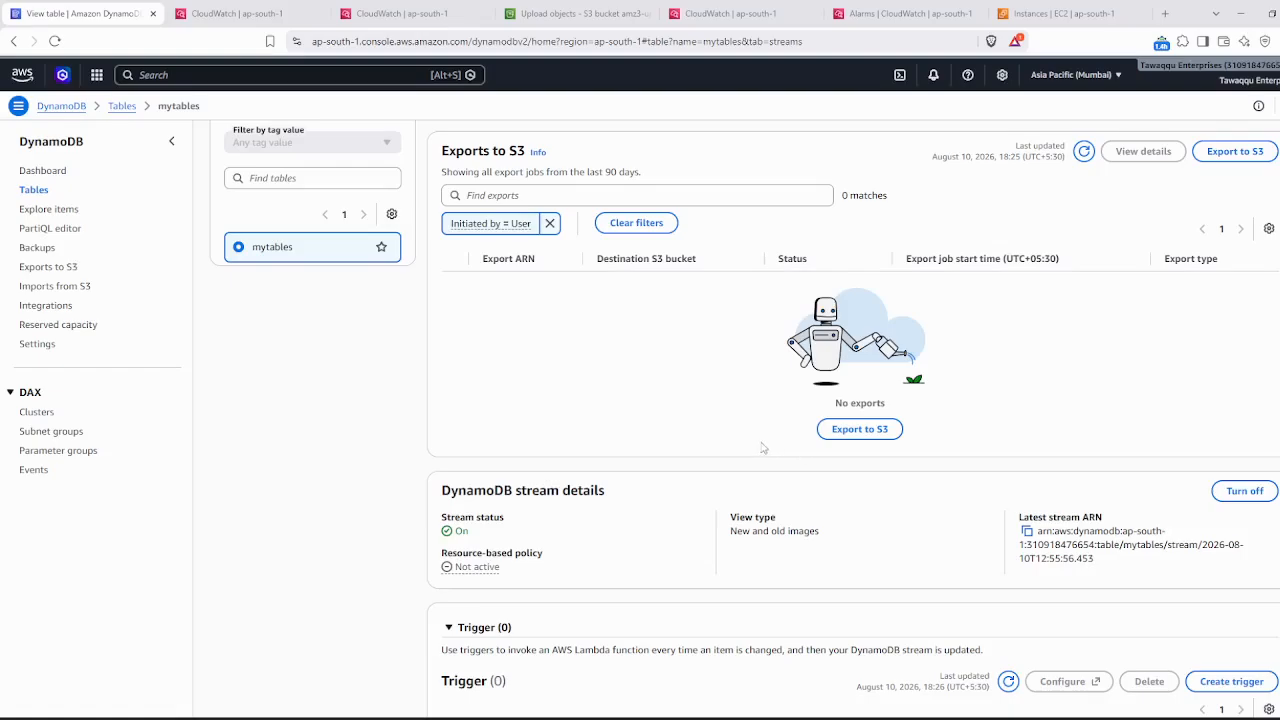
scroll(708, 437, "up", 3)
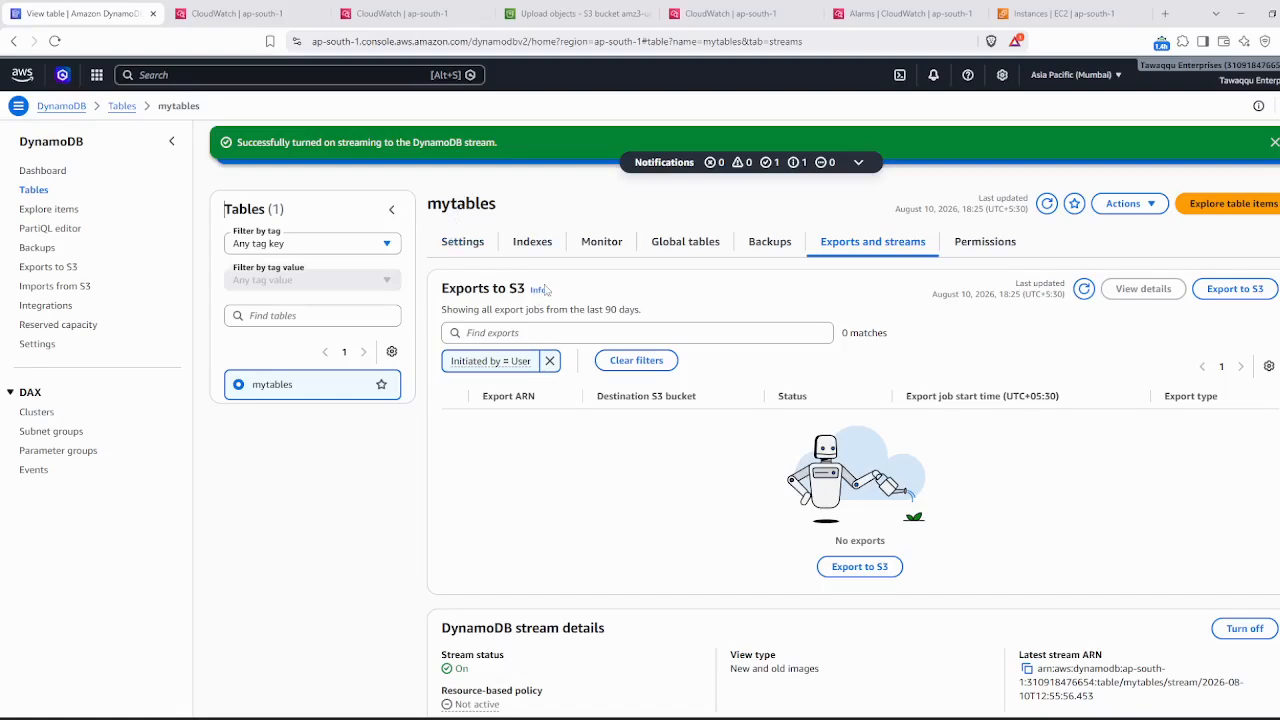
scroll(635, 460, "down", 6)
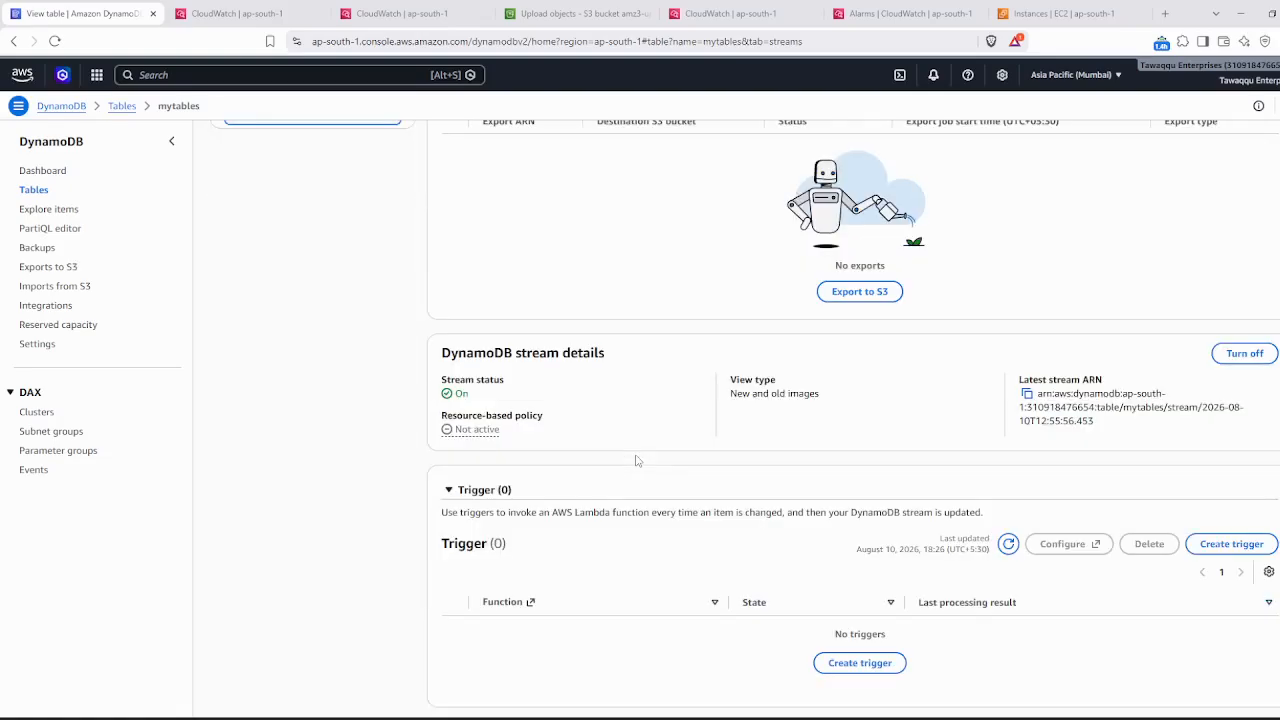
scroll(635, 460, "down", 2)
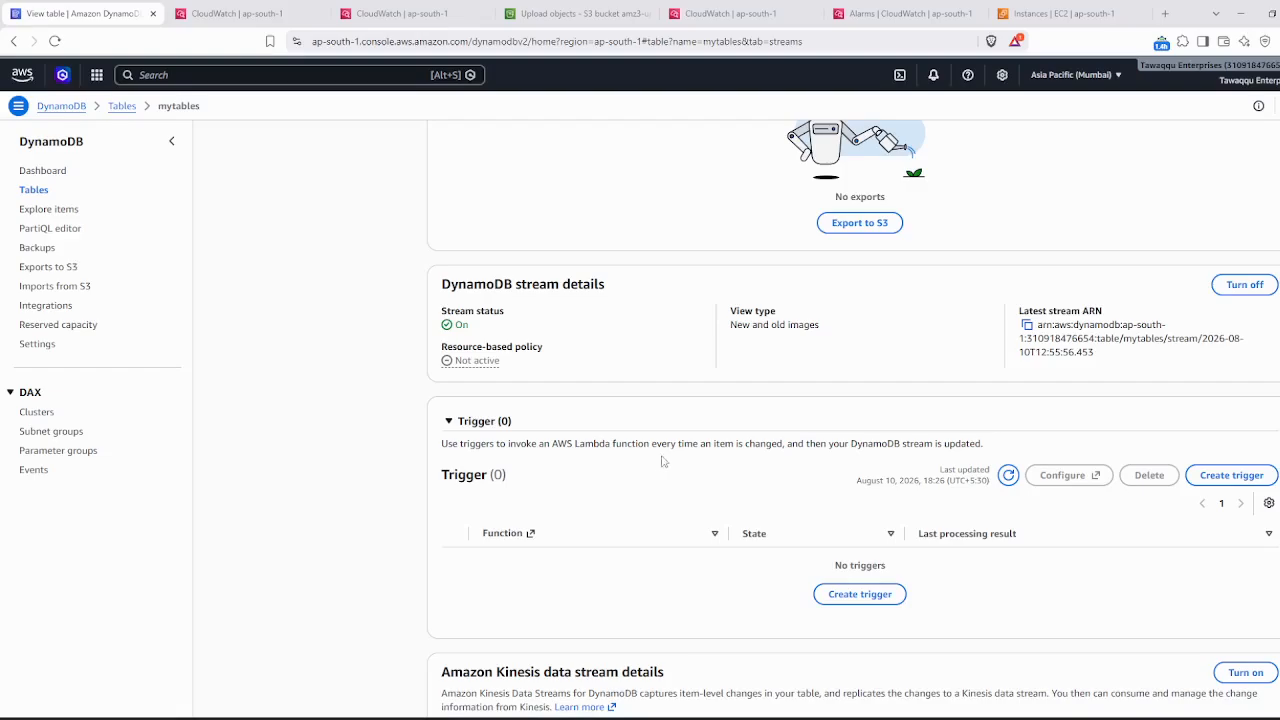
left_click(1232, 476)
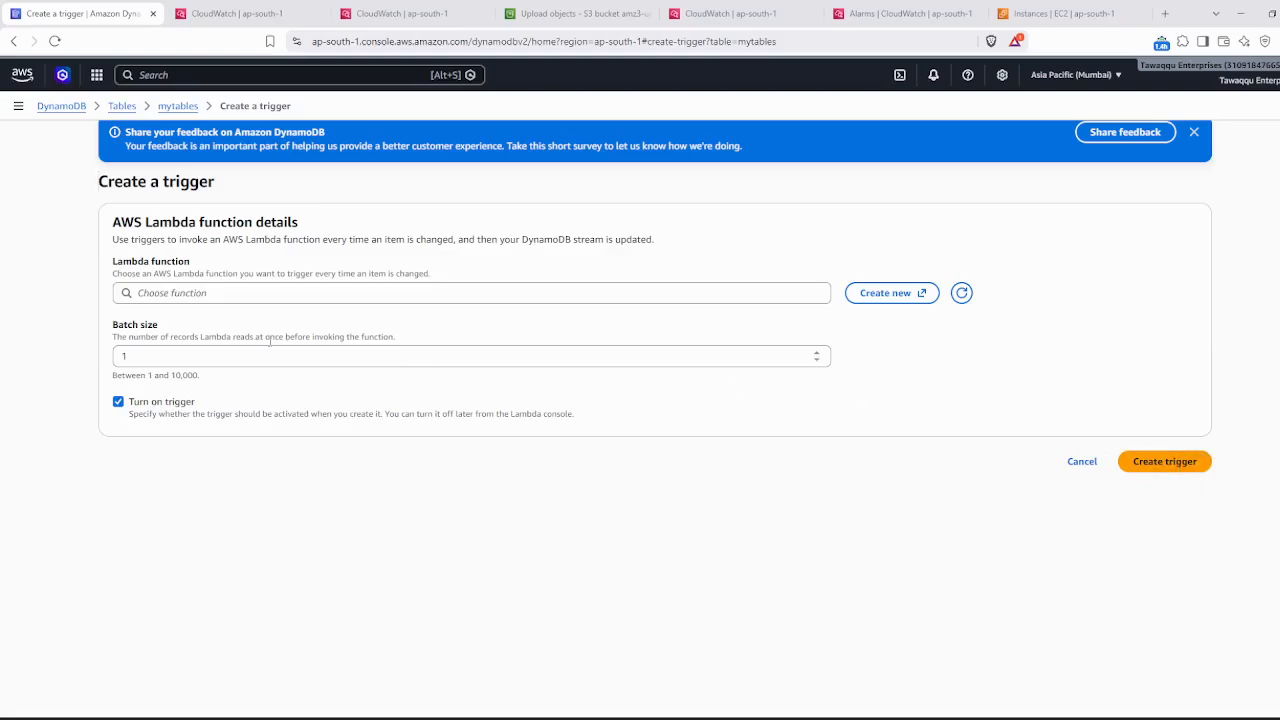
left_click(182, 291)
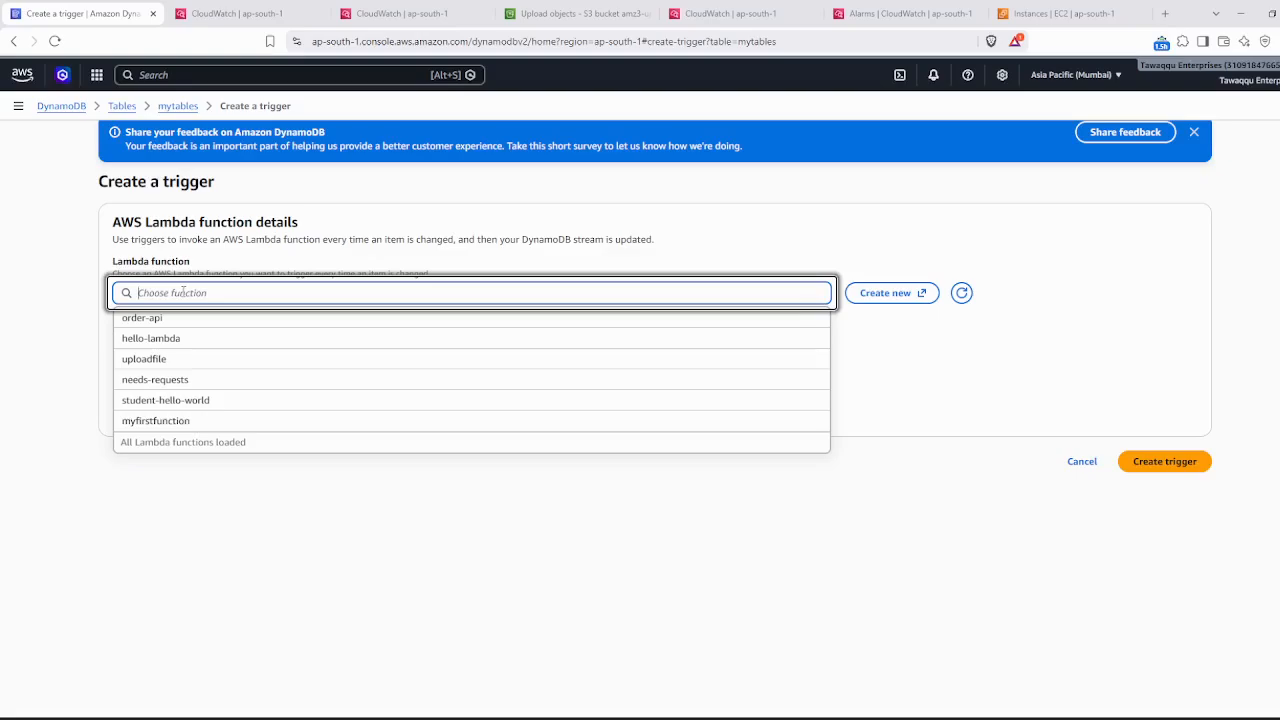
left_click(175, 360)
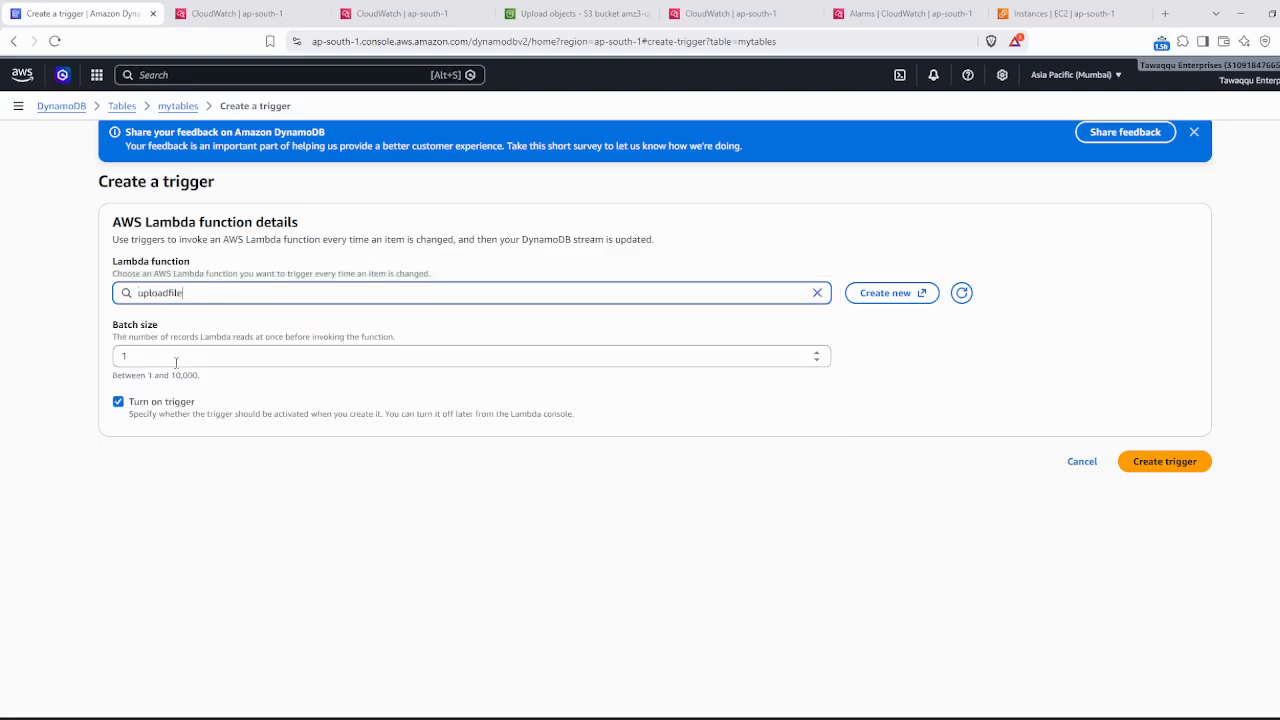
left_click(889, 295)
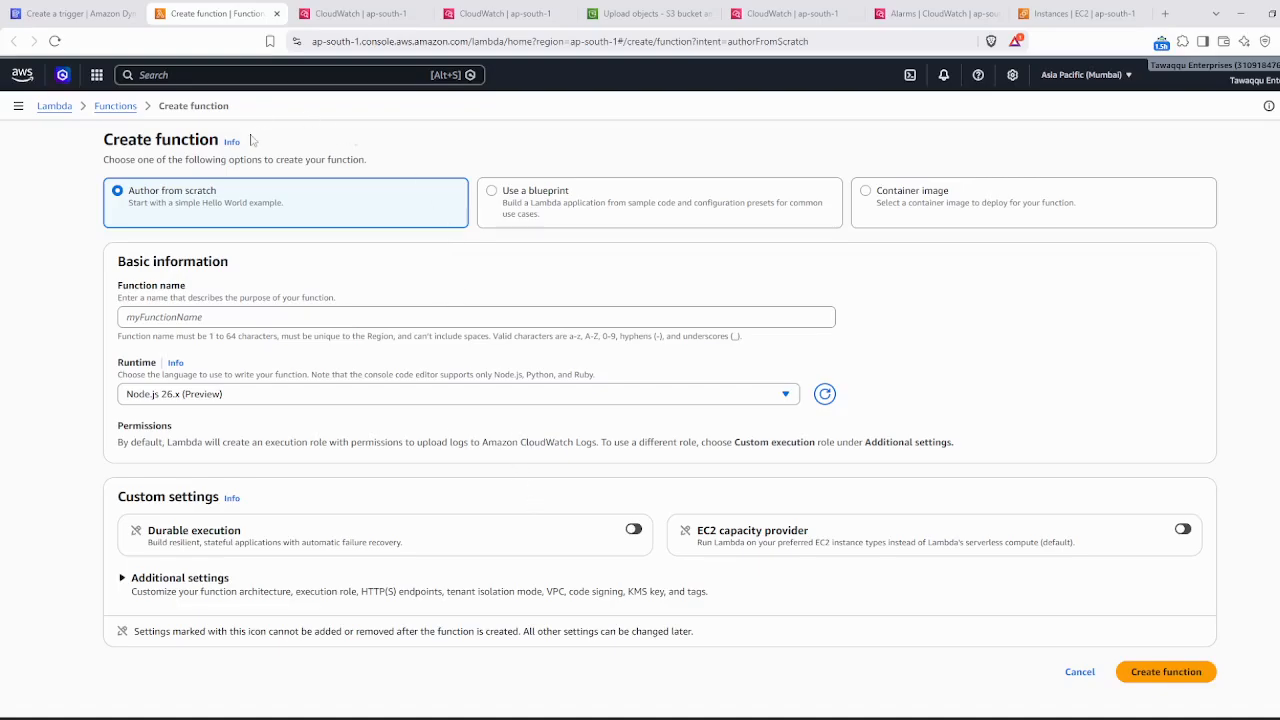
left_click(112, 12)
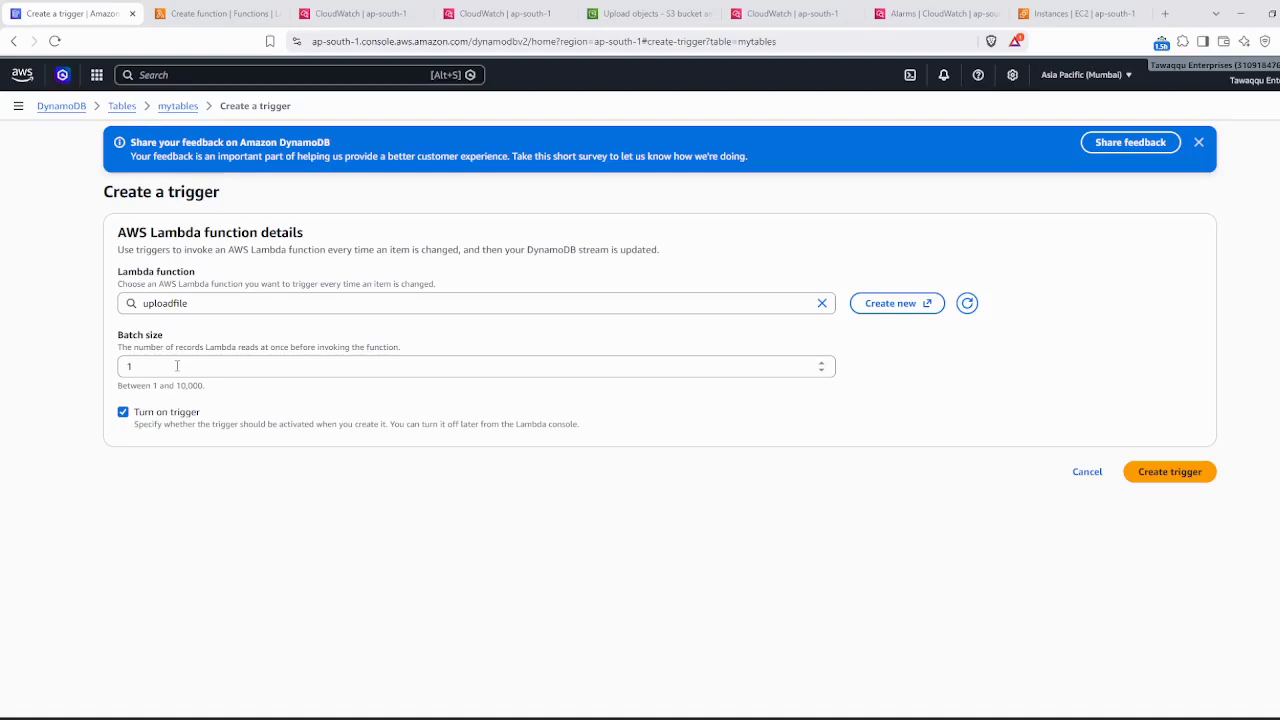
- Try to create the uploadfile trigger with a batch size of 150, and leave the trigger form
left_click(170, 370)
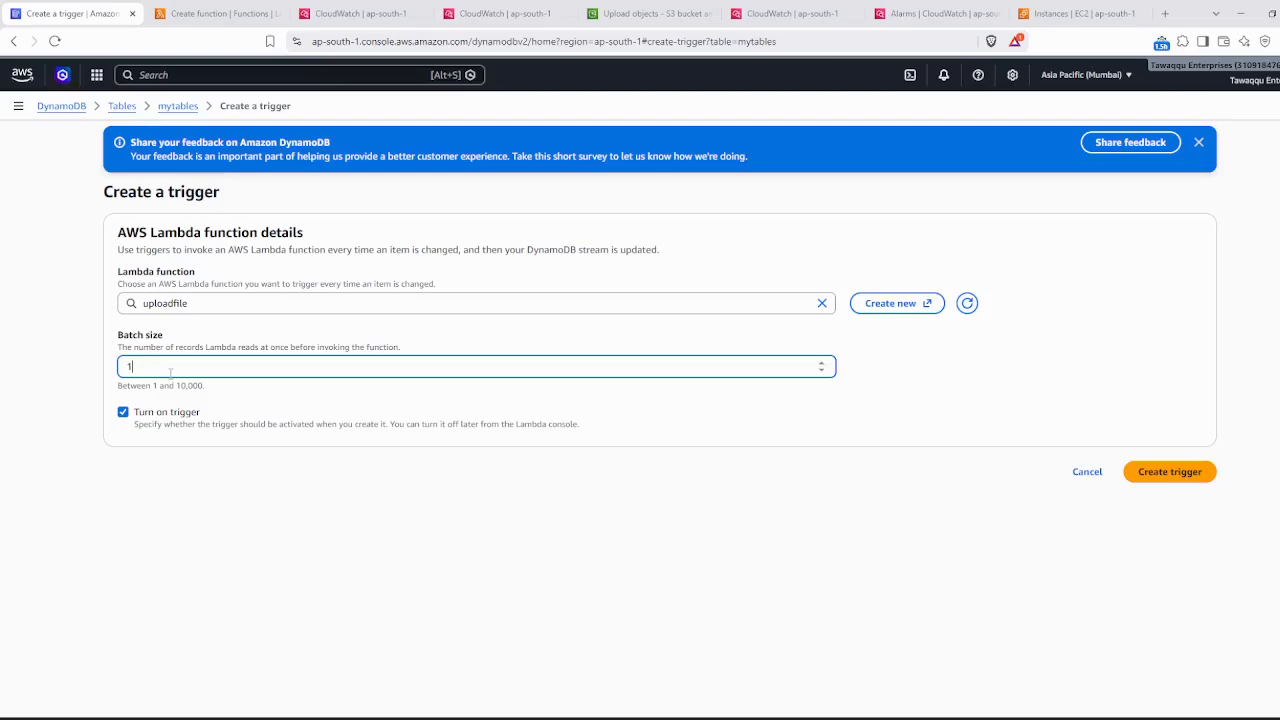
type("50")
left_click(517, 532)
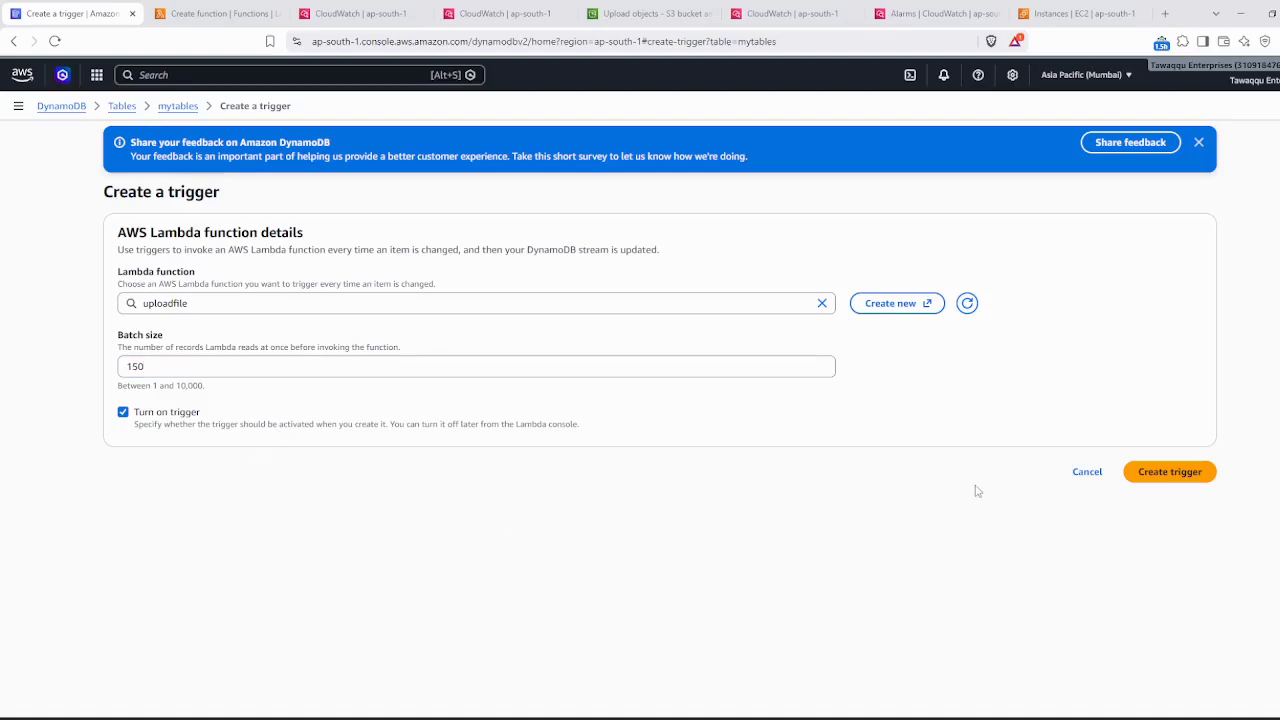
left_click(1170, 474)
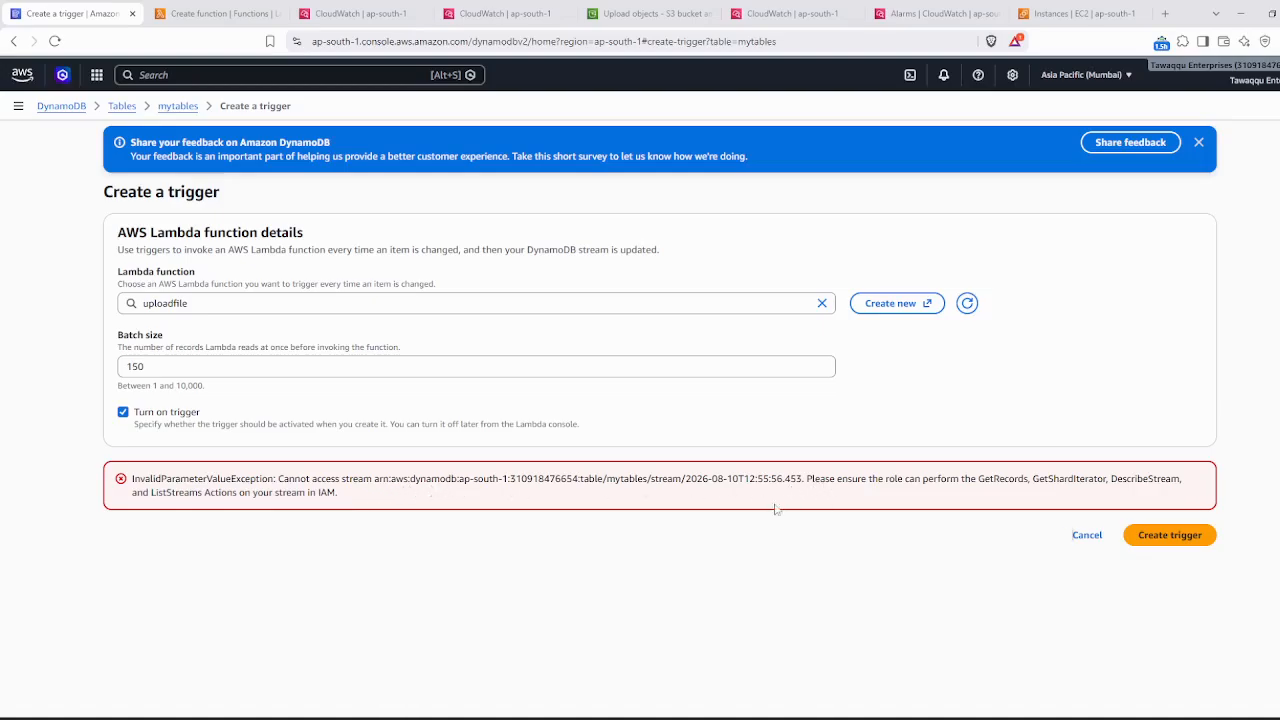
left_click(1088, 536)
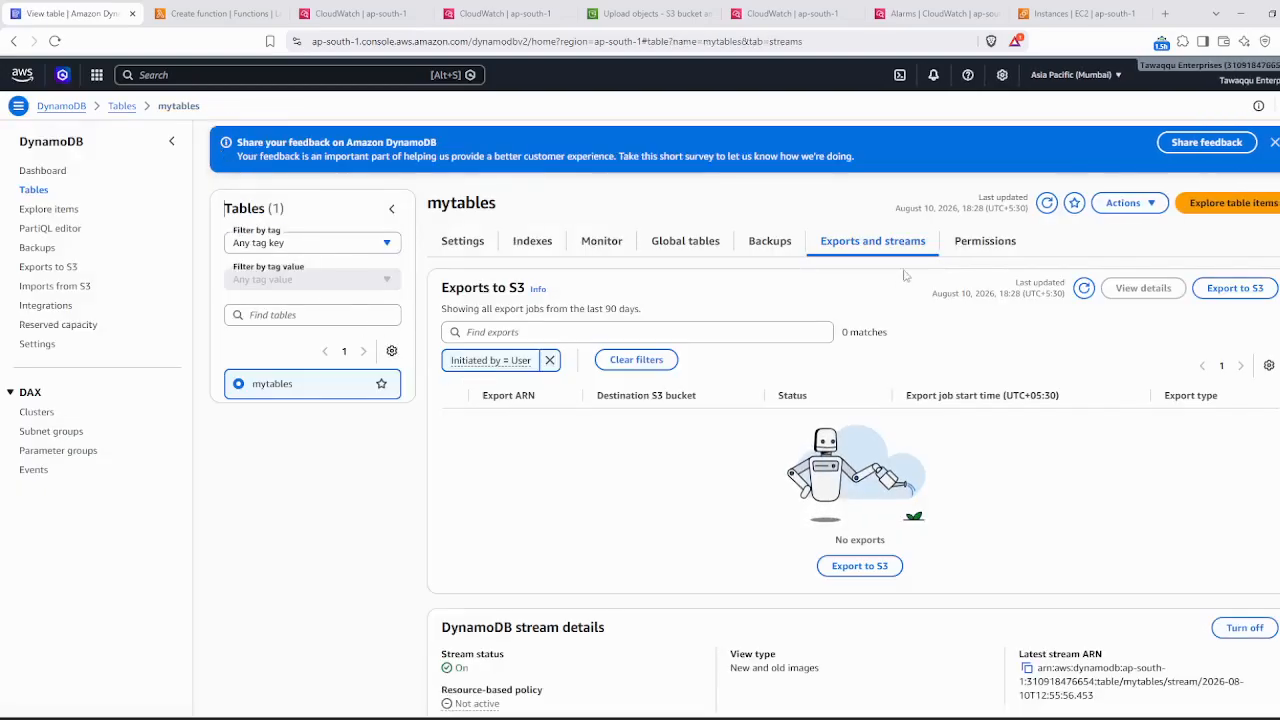
- Examine the mytables table's permissions, including its resource-based policies for the table and active stream
left_click(982, 249)
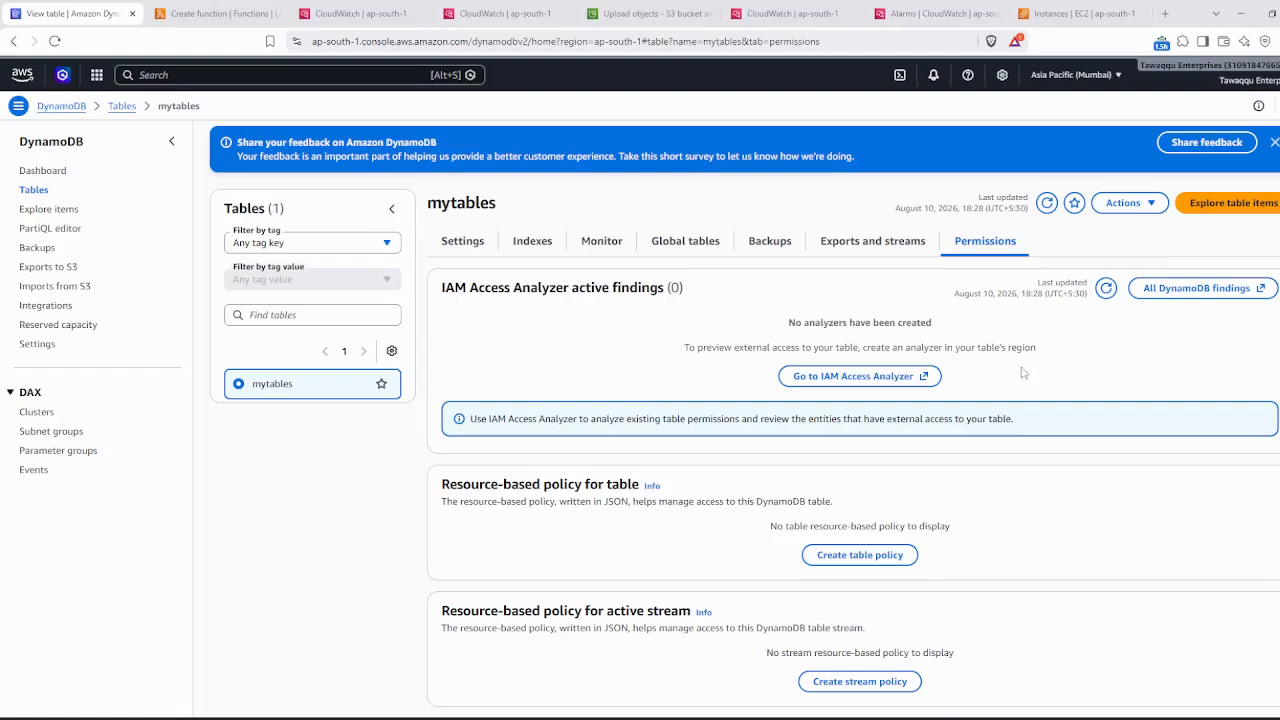
scroll(890, 388, "down", 1)
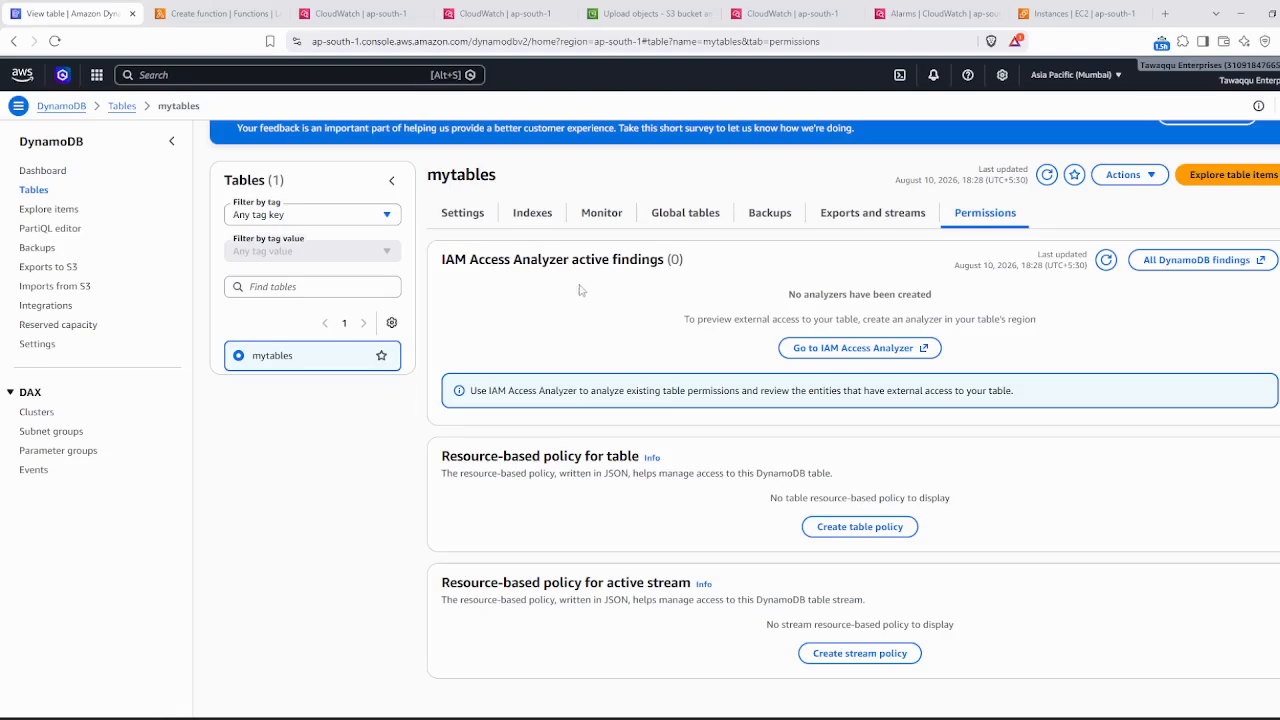
- Create a Lambda function from scratch named Messaging with the Python 3.15 (Preview) runtime, and dismiss the getting-started dialog
scroll(463, 363, "up", 1)
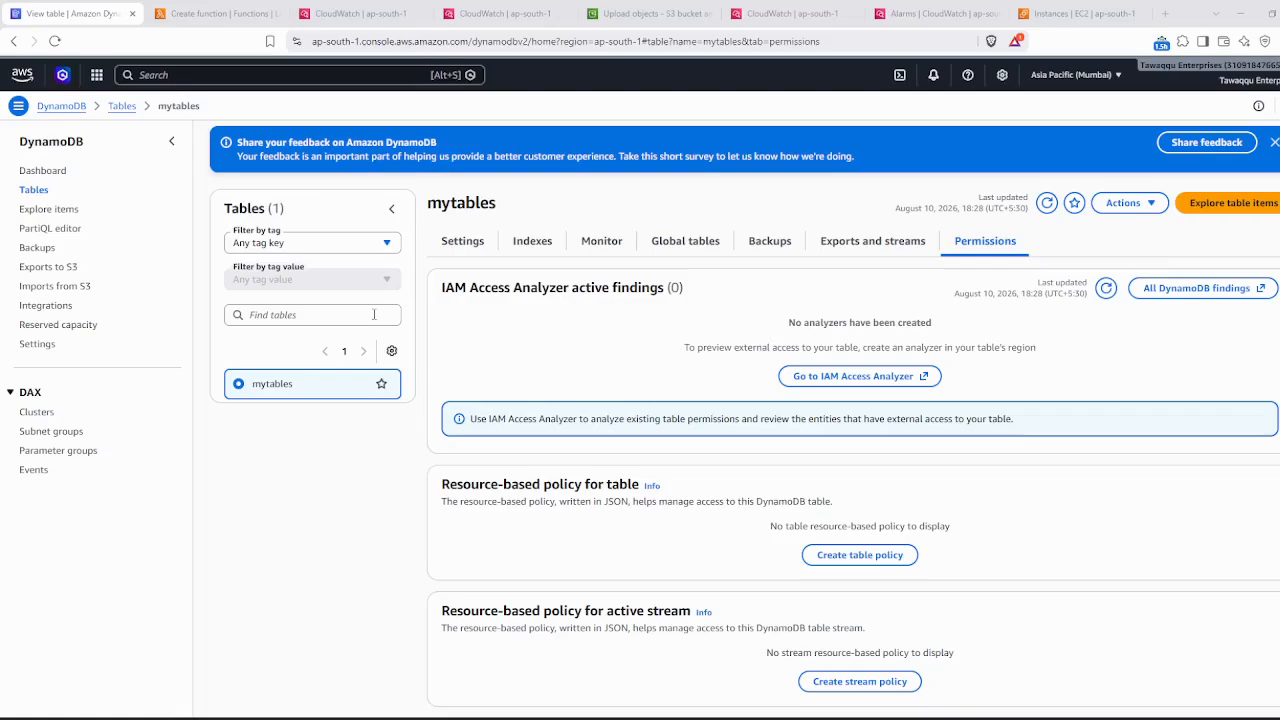
left_click(224, 14)
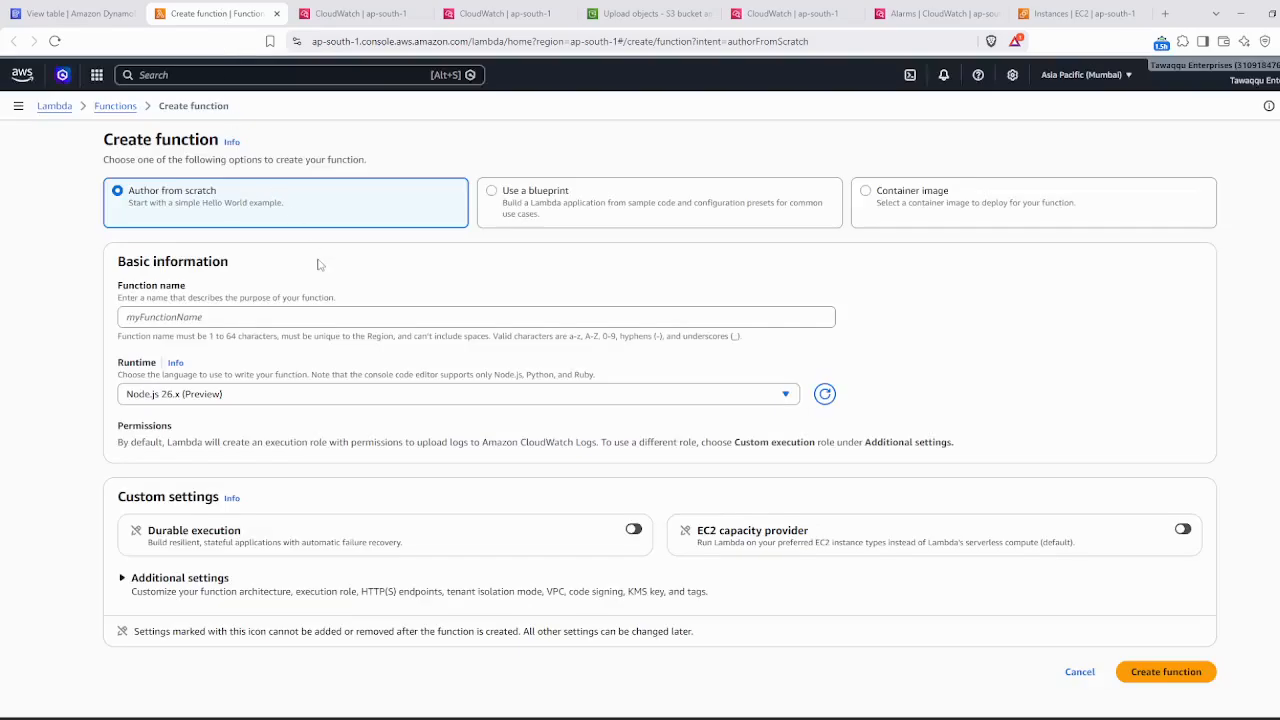
left_click(200, 318)
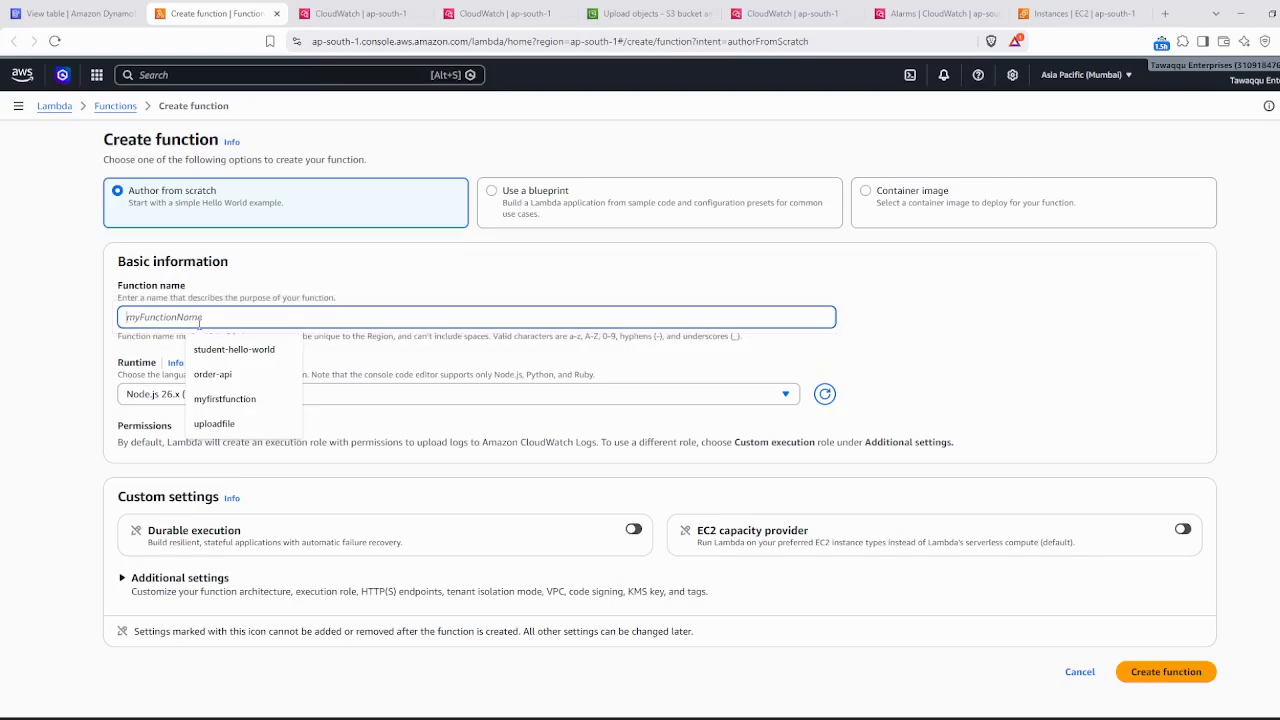
type("Messaging")
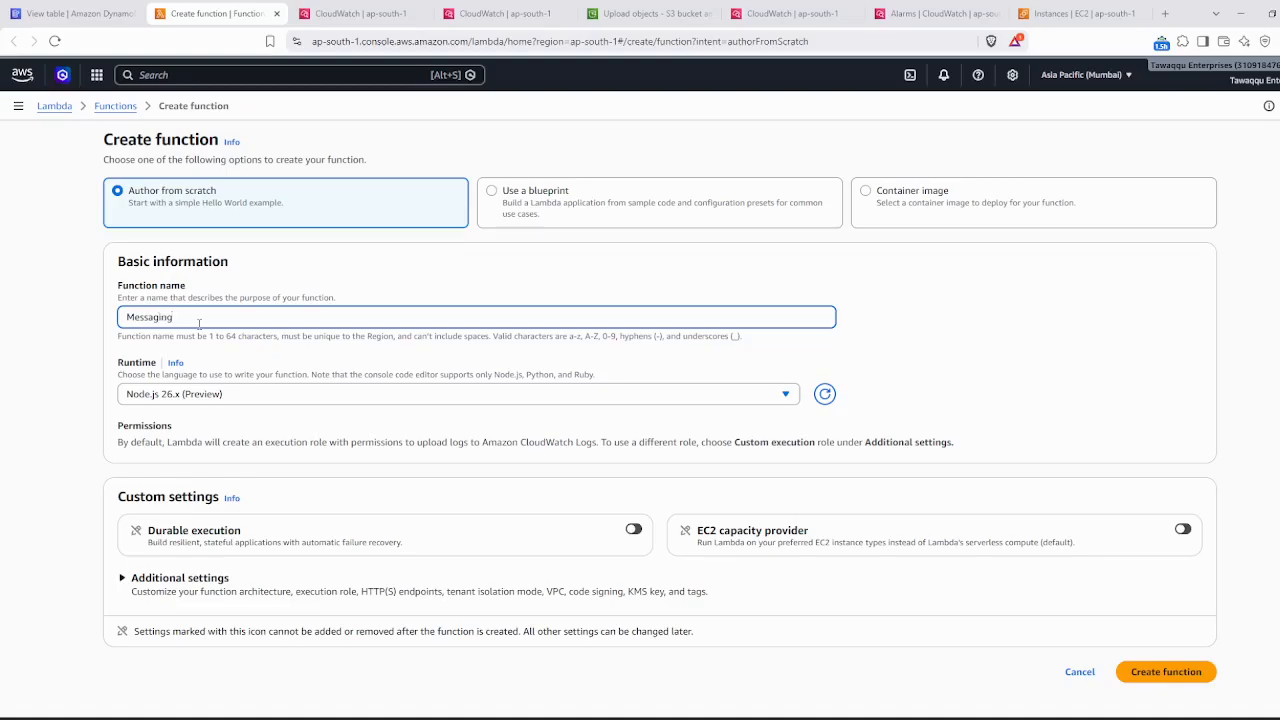
left_click(244, 394)
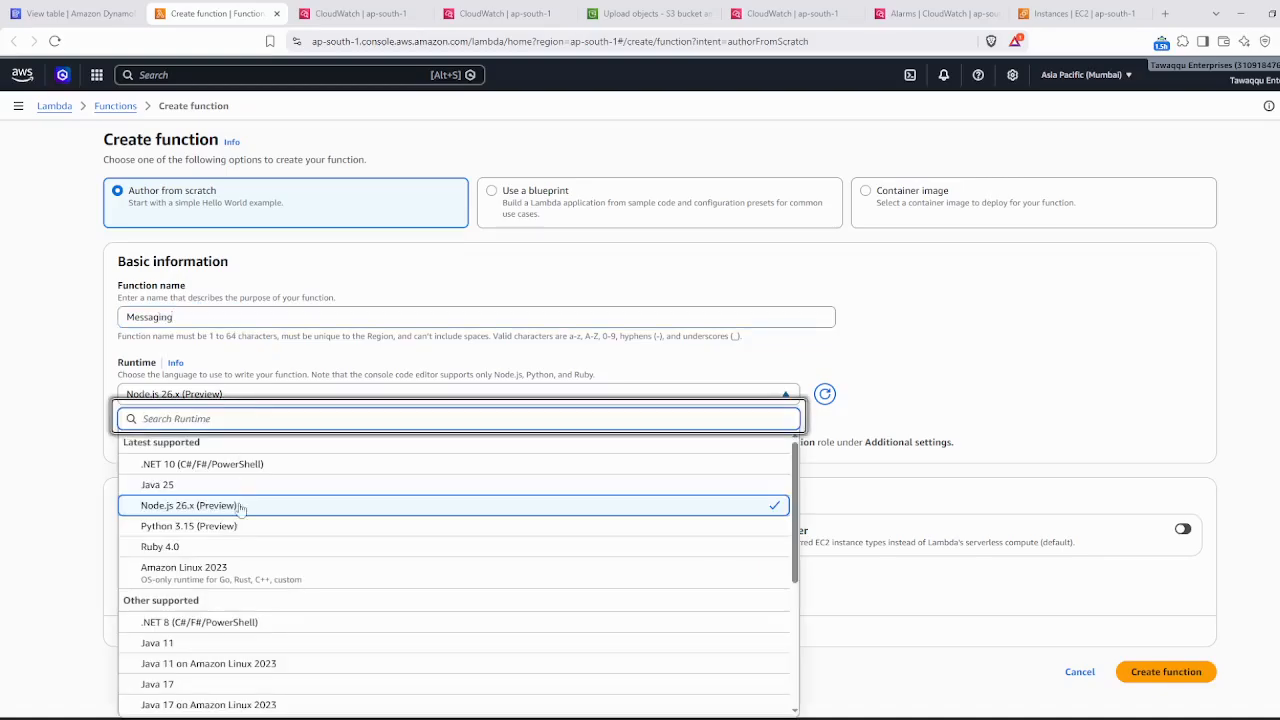
left_click(215, 526)
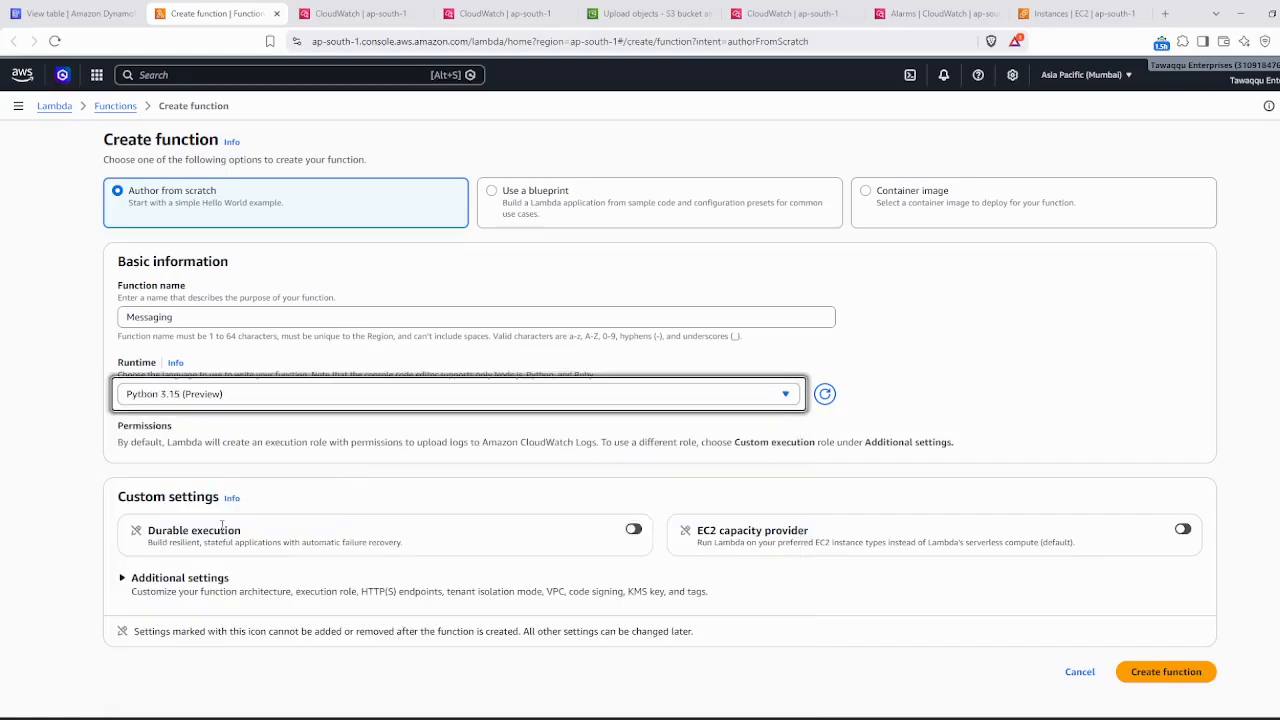
left_click(1166, 672)
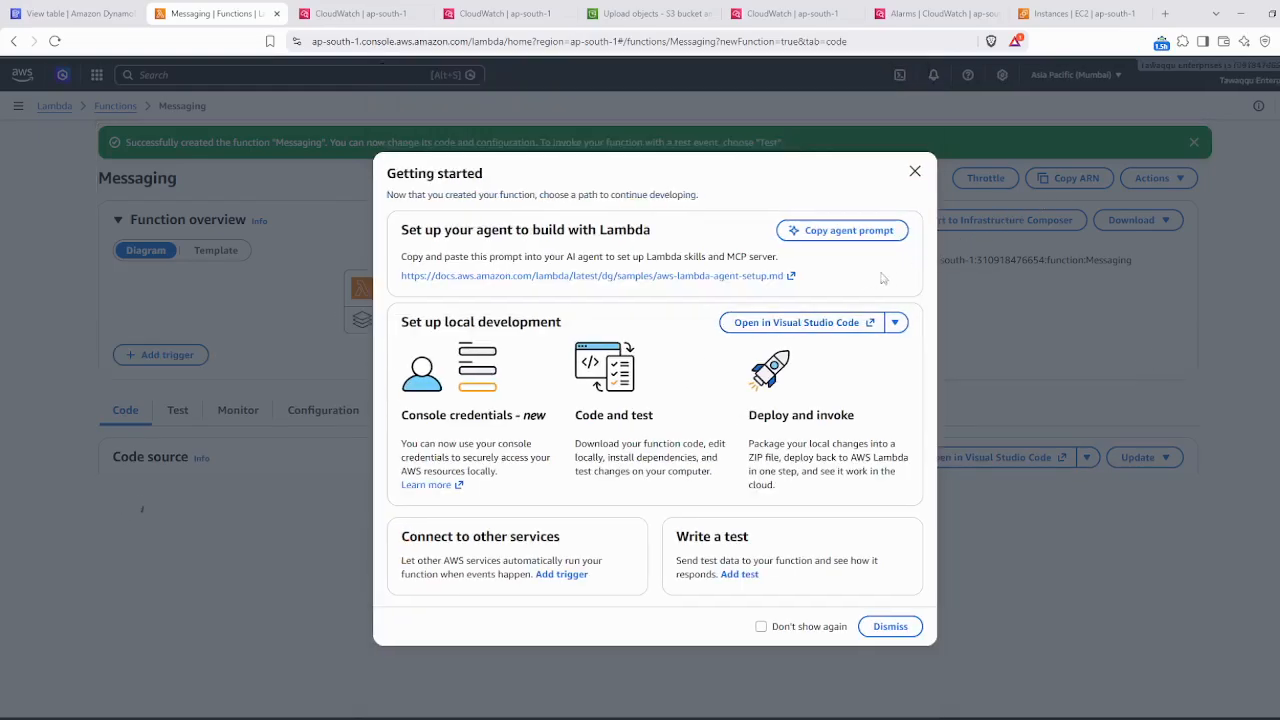
left_click(914, 172)
- Start a trigger for the Messaging function with SQS as the source, and review its queue, batch and filter settings
left_click(178, 347)
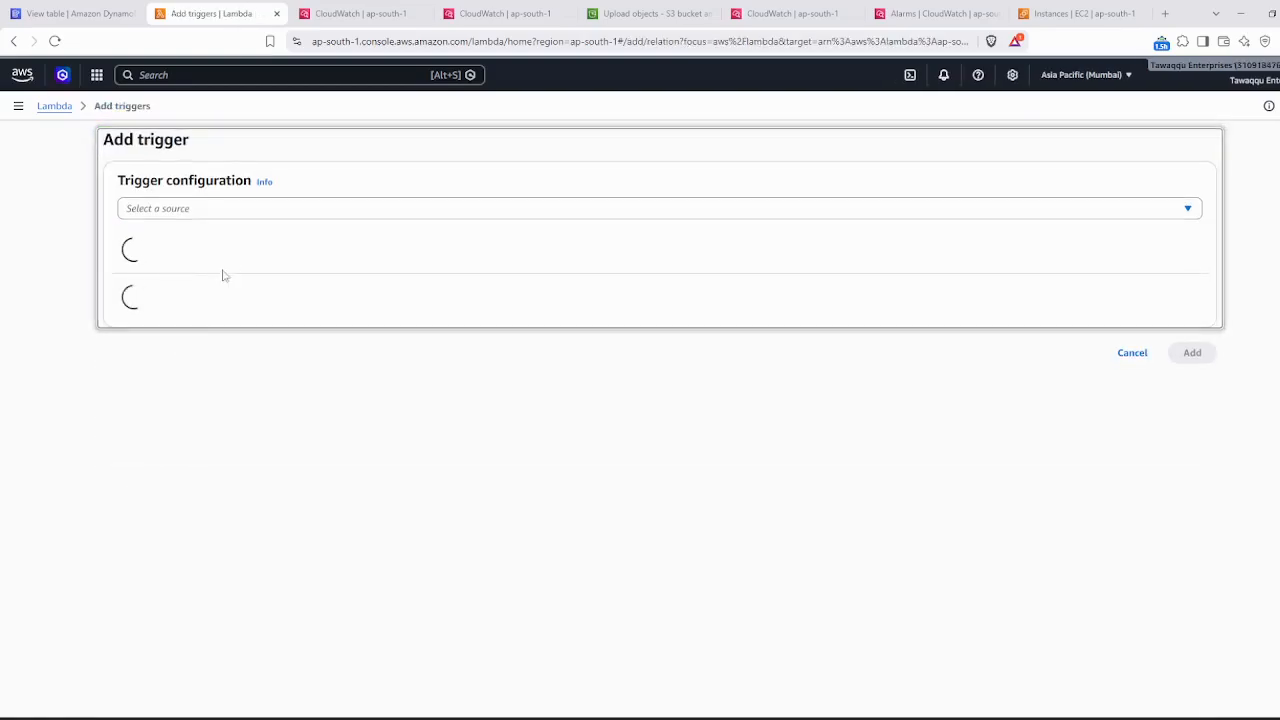
left_click(256, 210)
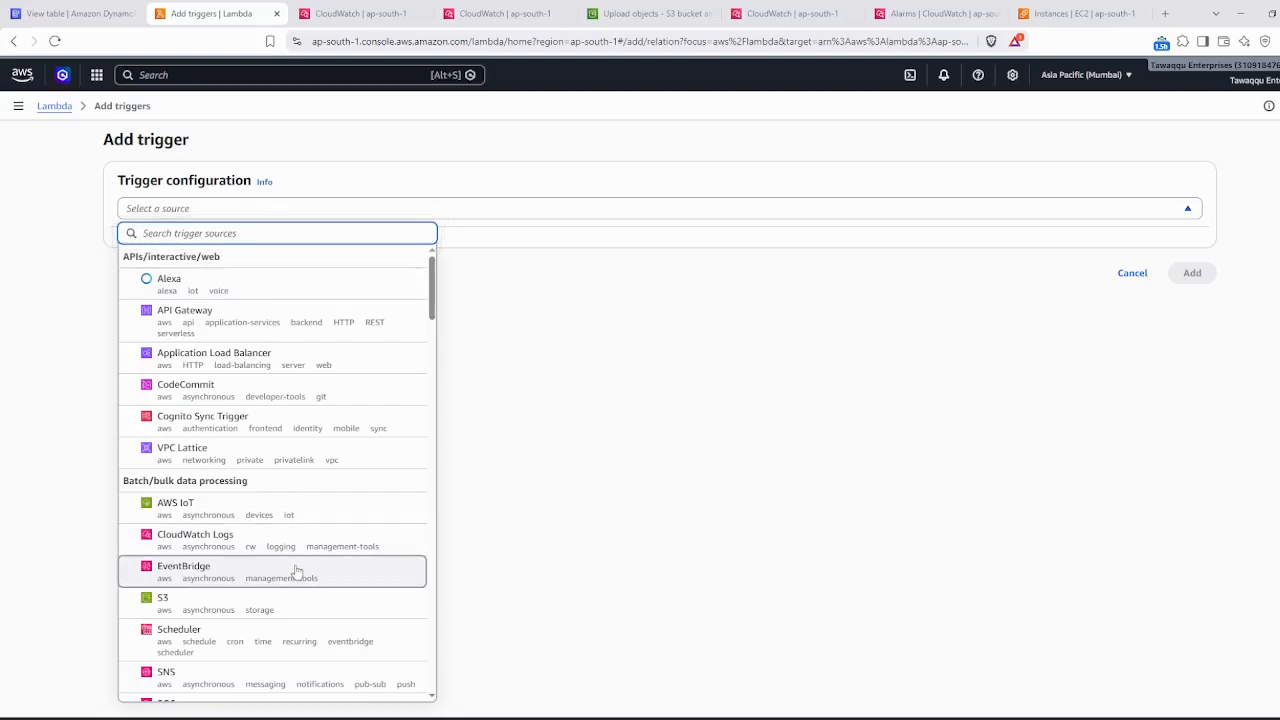
scroll(296, 571, "down", 3)
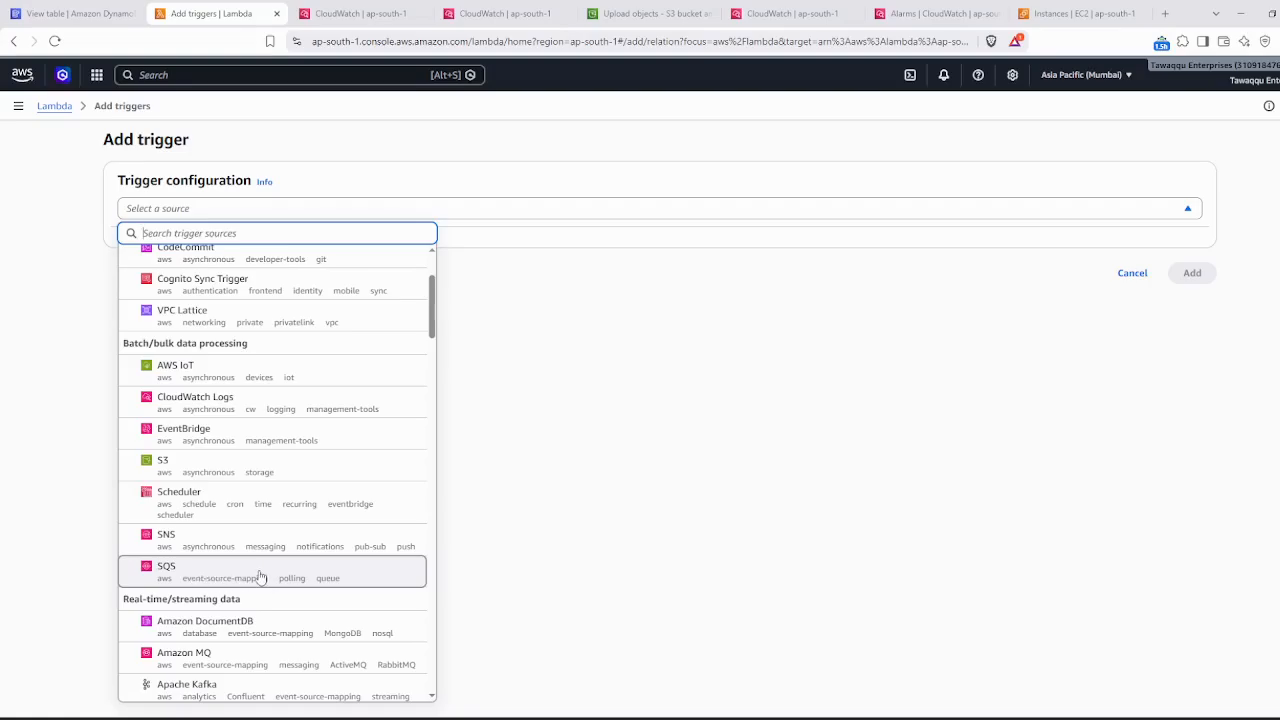
left_click(259, 576)
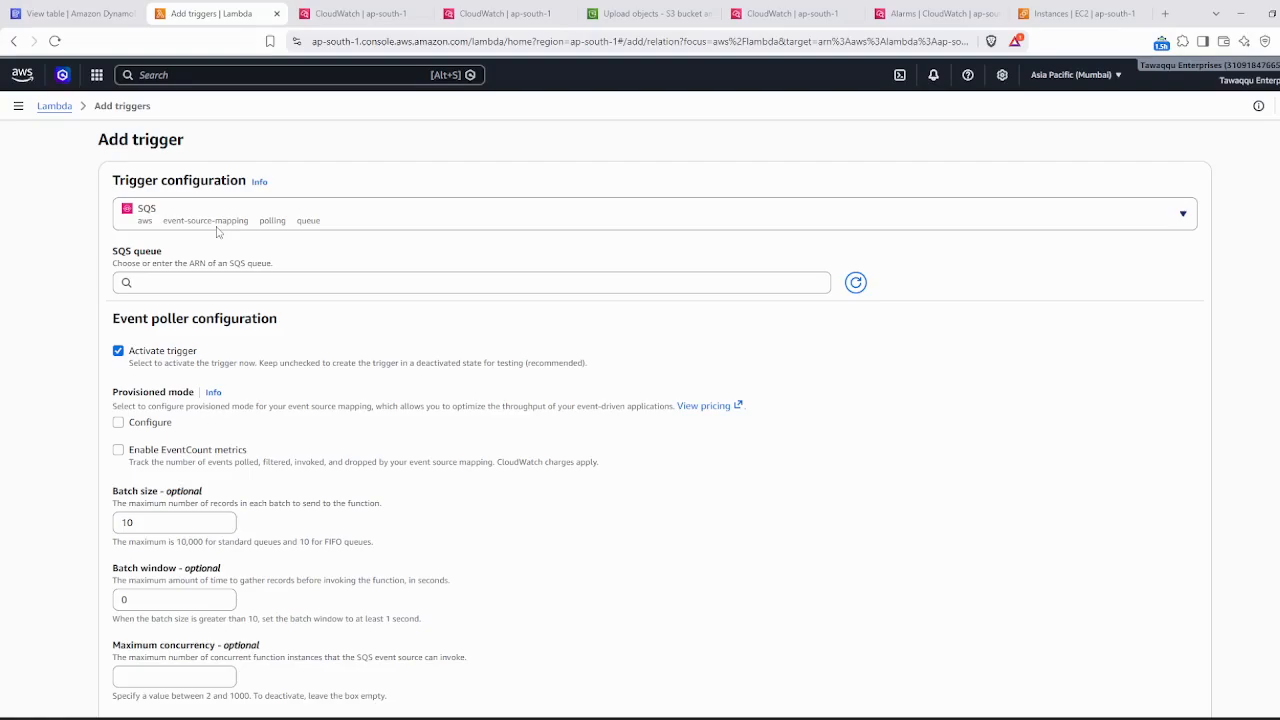
left_click(207, 283)
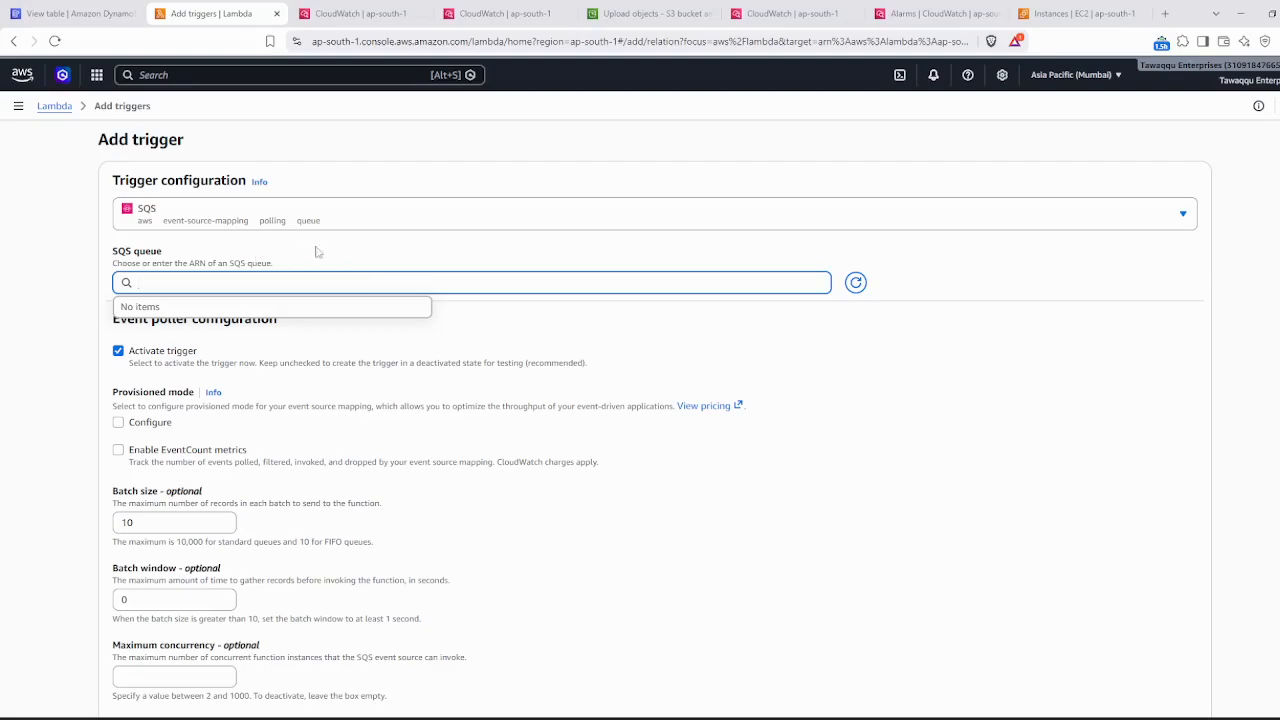
scroll(484, 442, "down", 2)
scroll(484, 442, "down", 2)
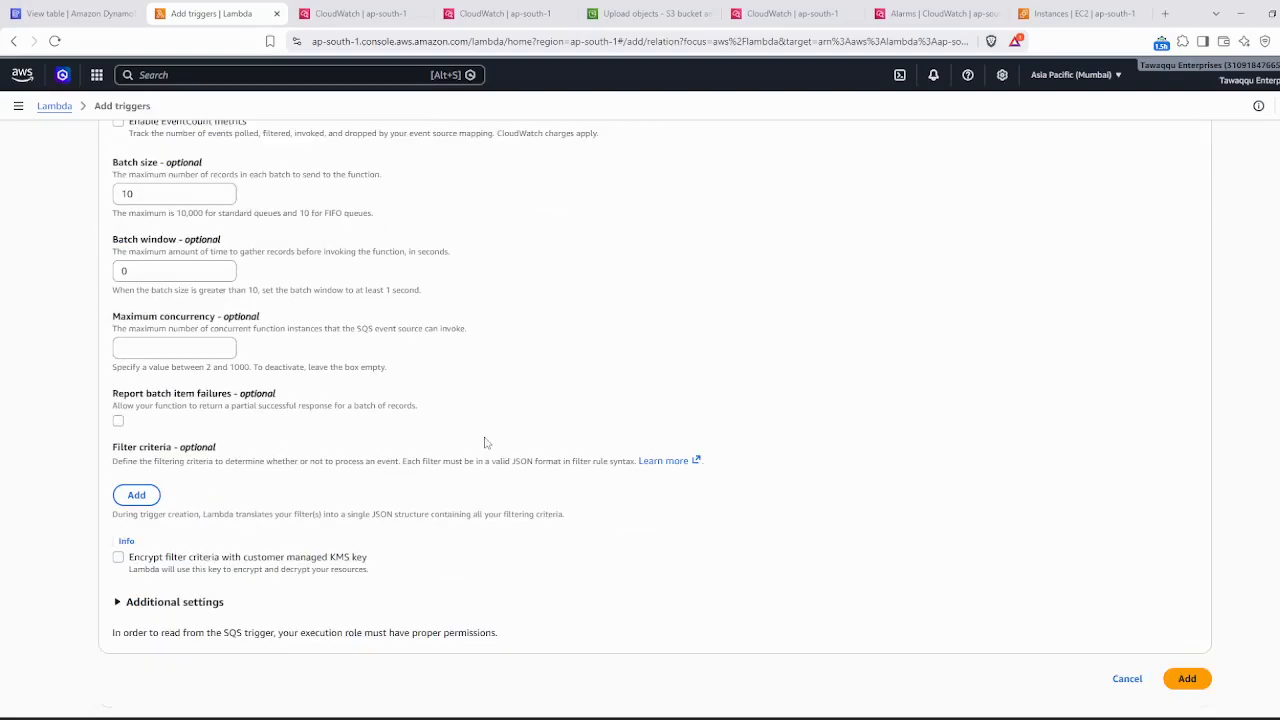
scroll(485, 440, "up", 4)
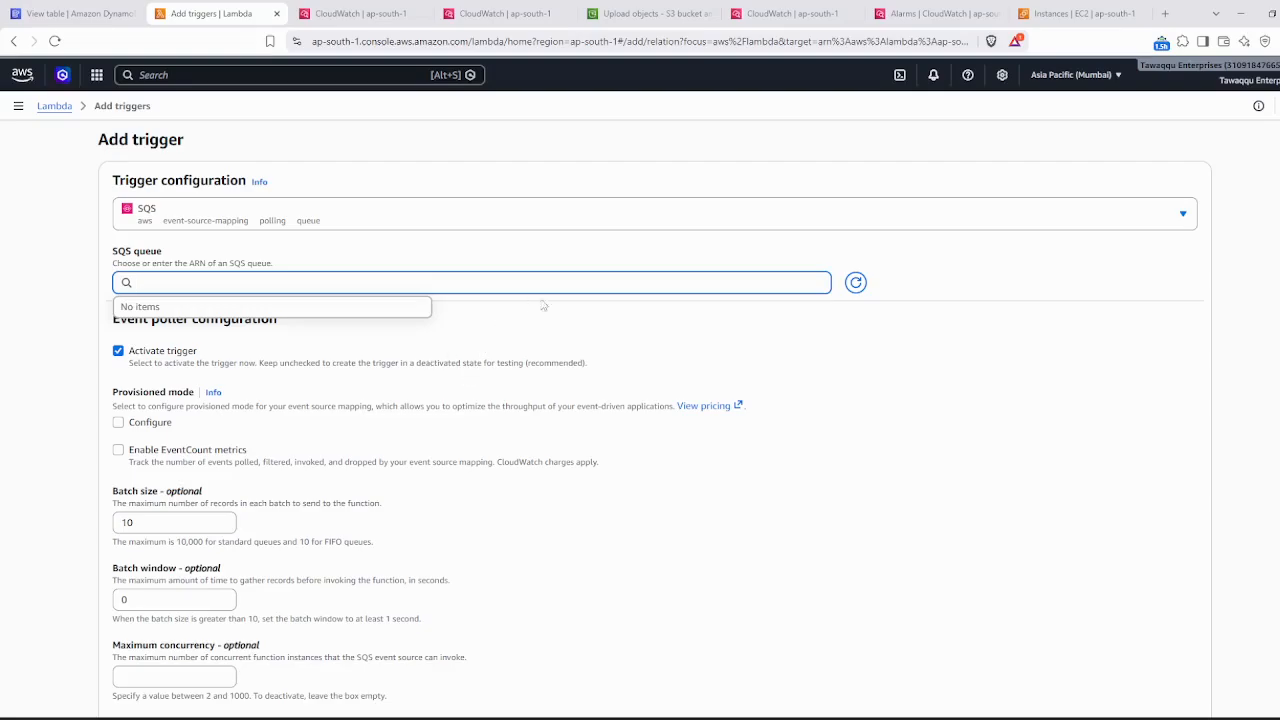
key("alt+Tab")
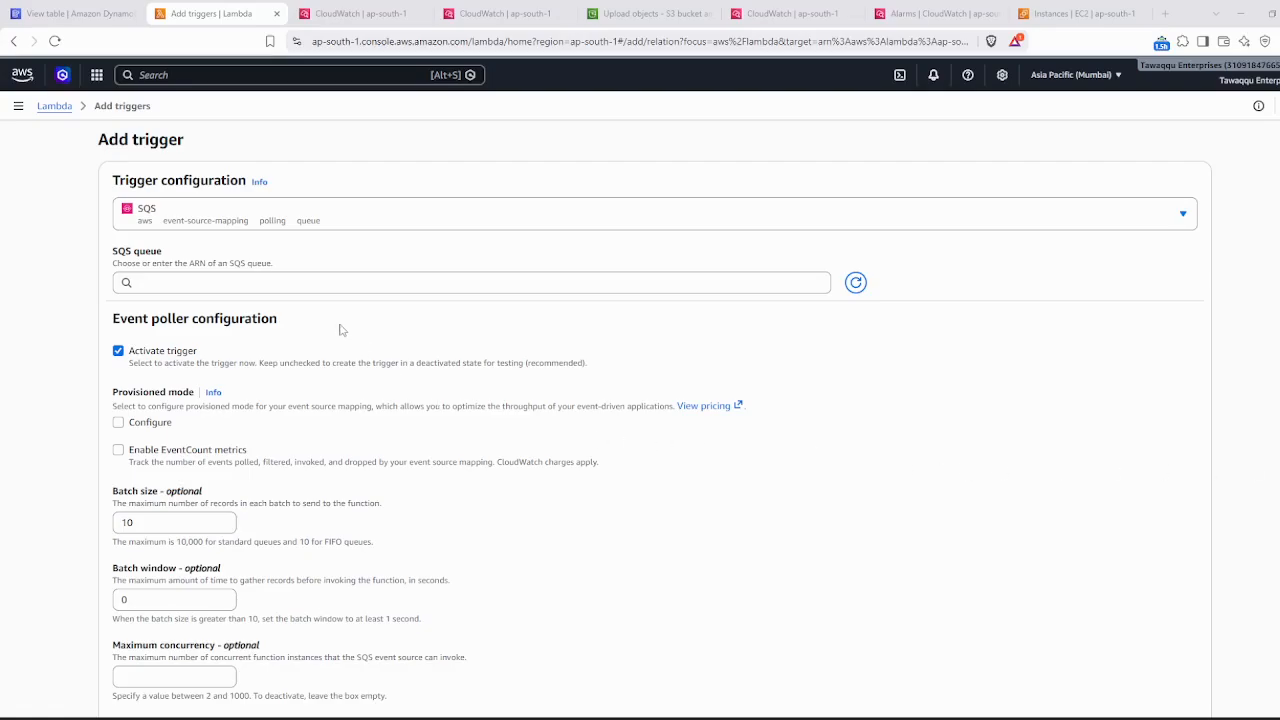
- Leave the SQS trigger form and start a new trigger for the Messaging function from the list of Lambda functions
left_click(54, 107)
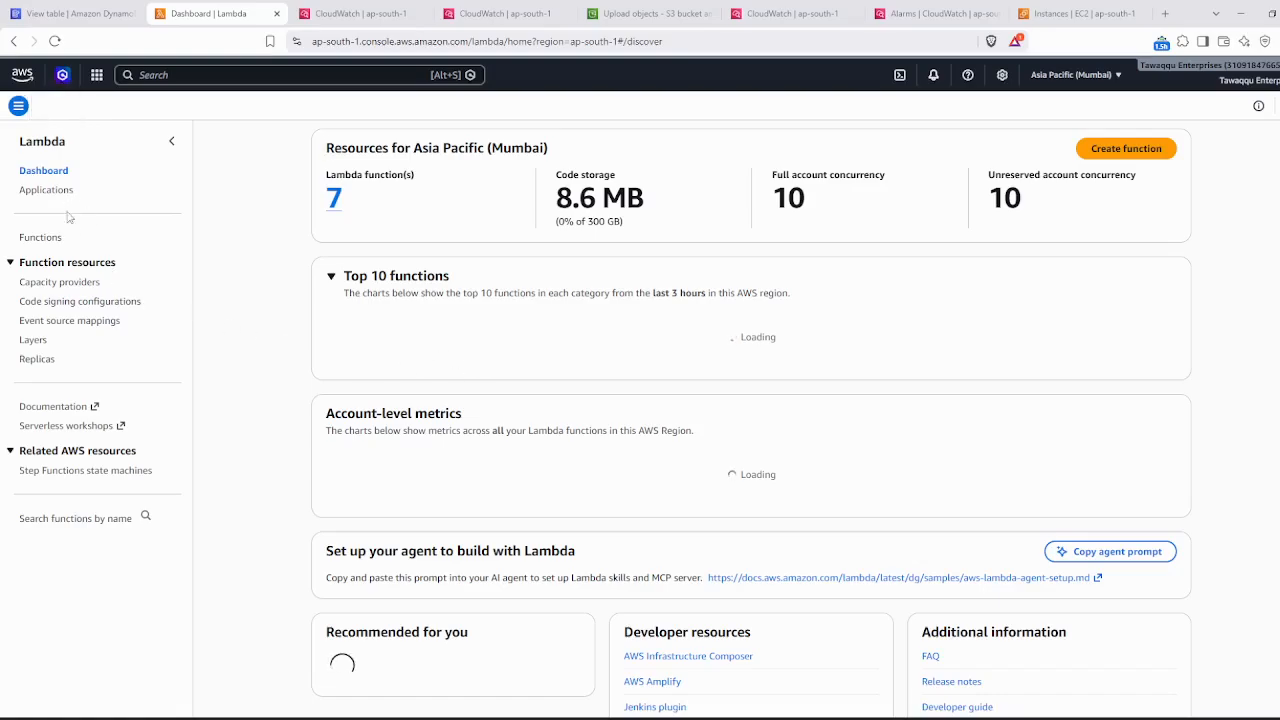
left_click(334, 200)
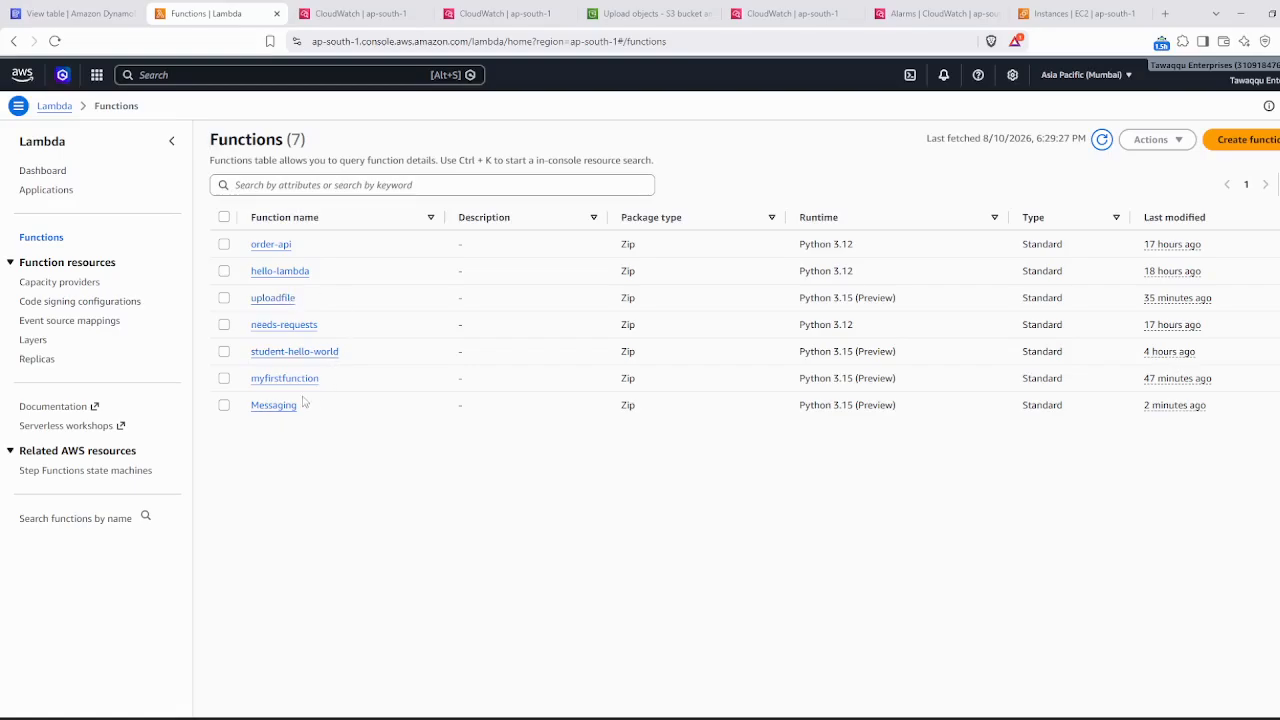
left_click(274, 408)
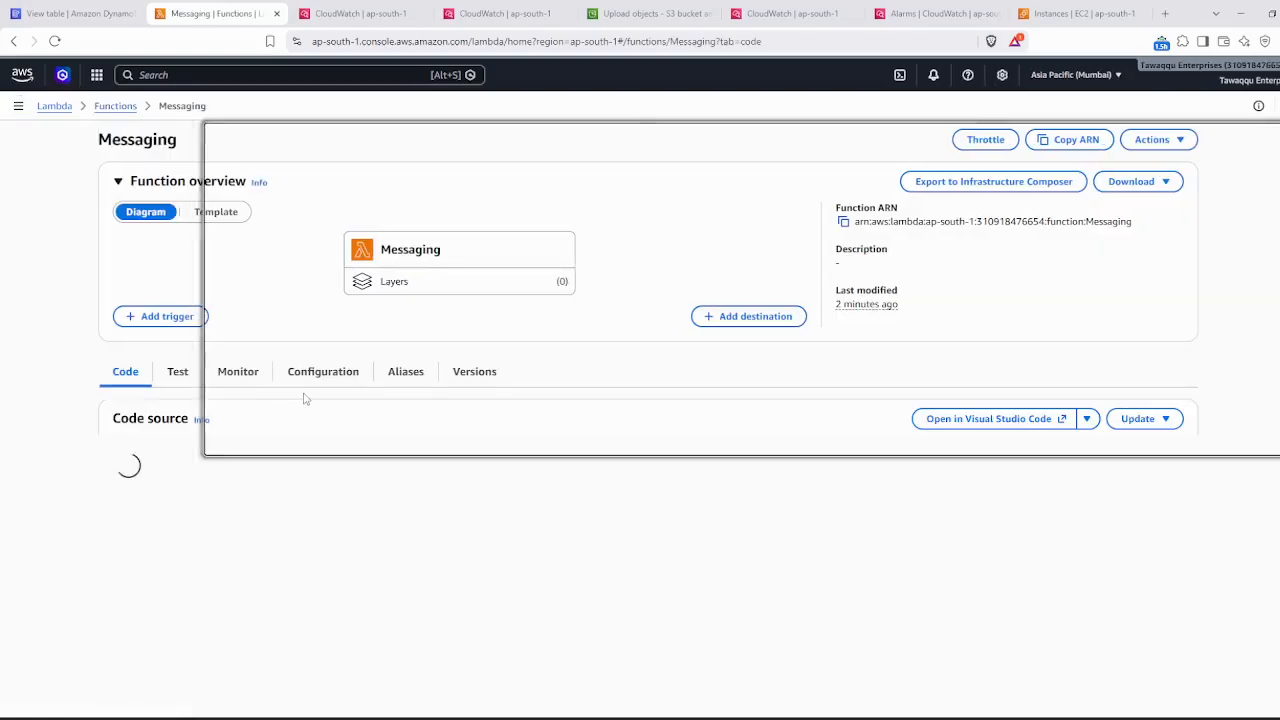
left_click(166, 317)
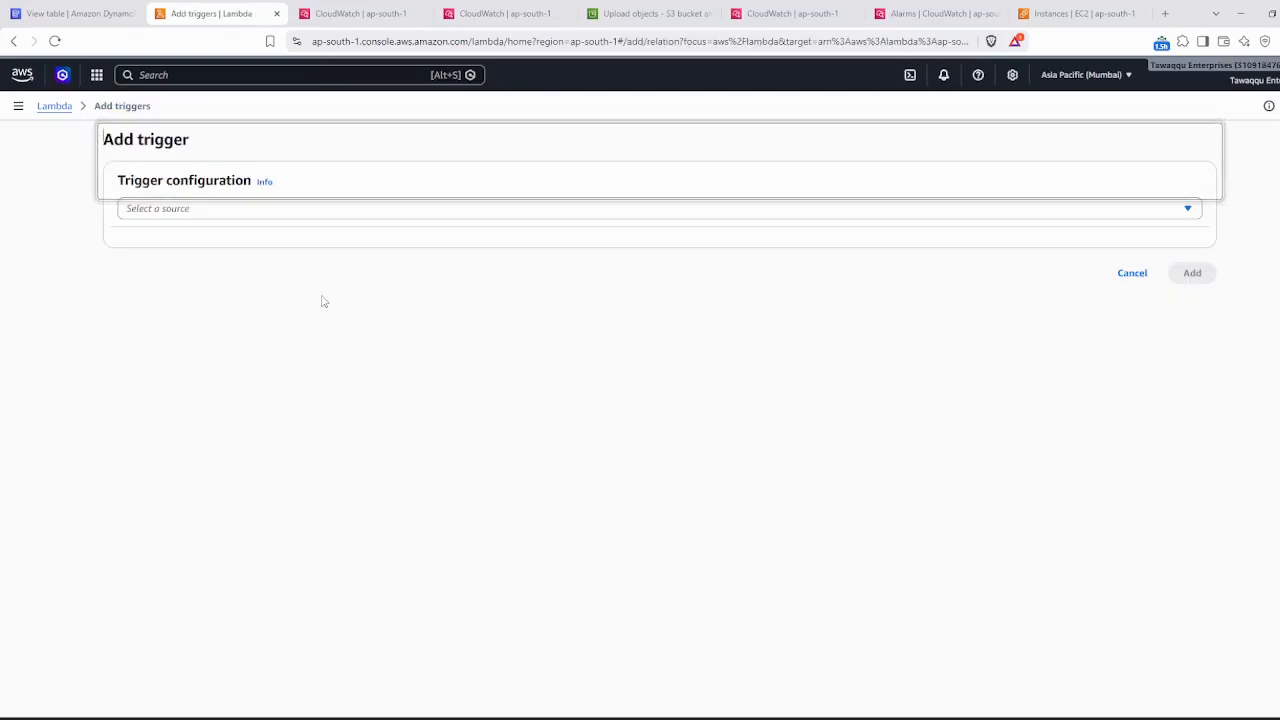
- Examine the available trigger sources, from the AWS and streaming services to the EventBridge partner sources, without choosing one
left_click(216, 210)
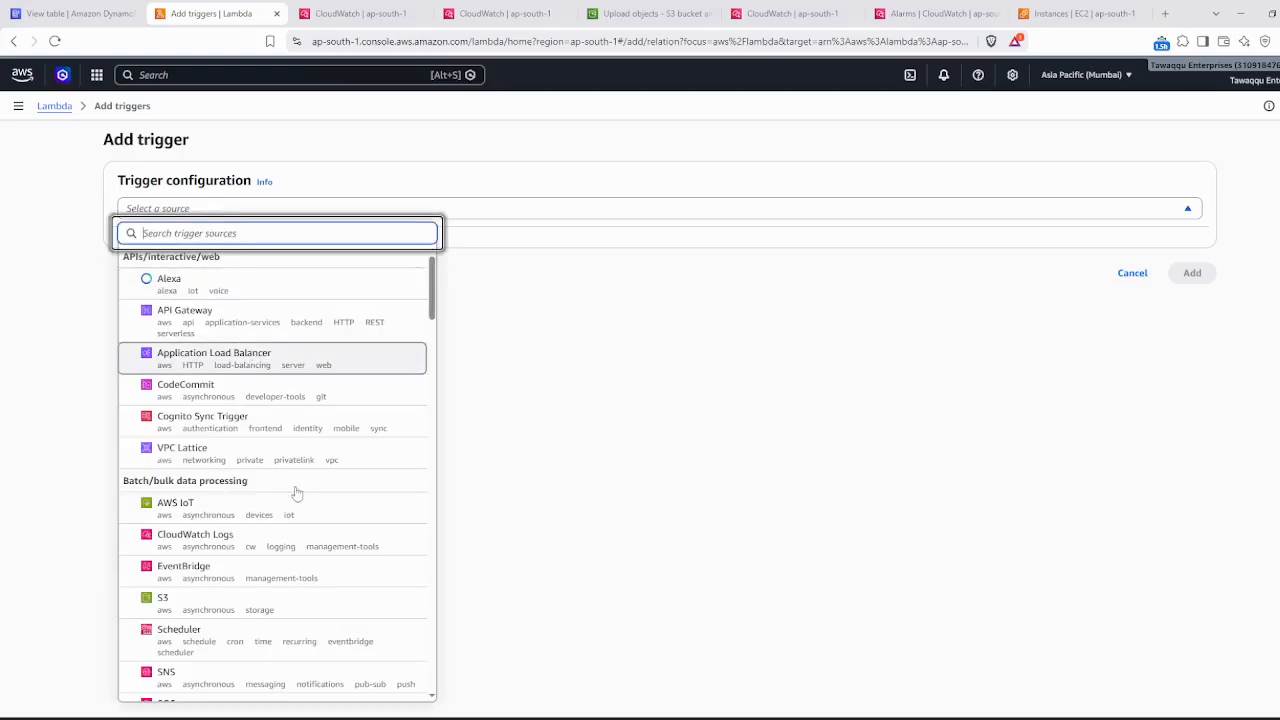
scroll(297, 513, "down", 8)
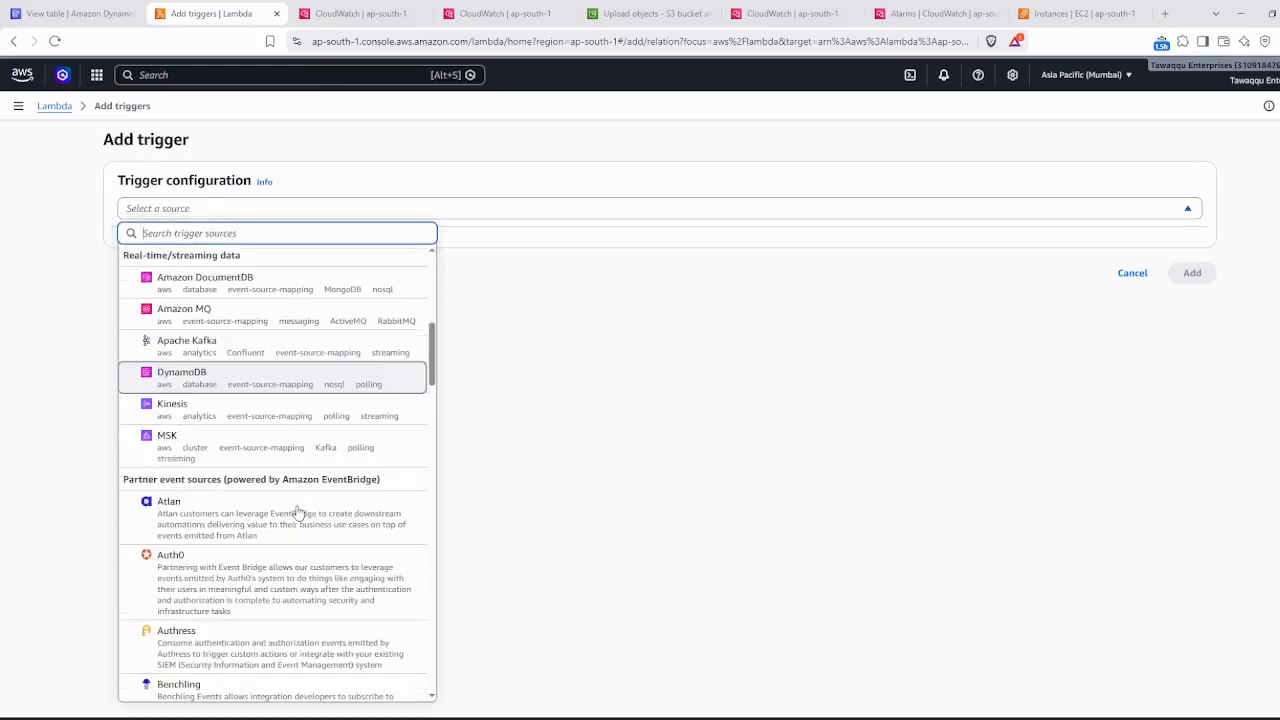
scroll(297, 513, "down", 3)
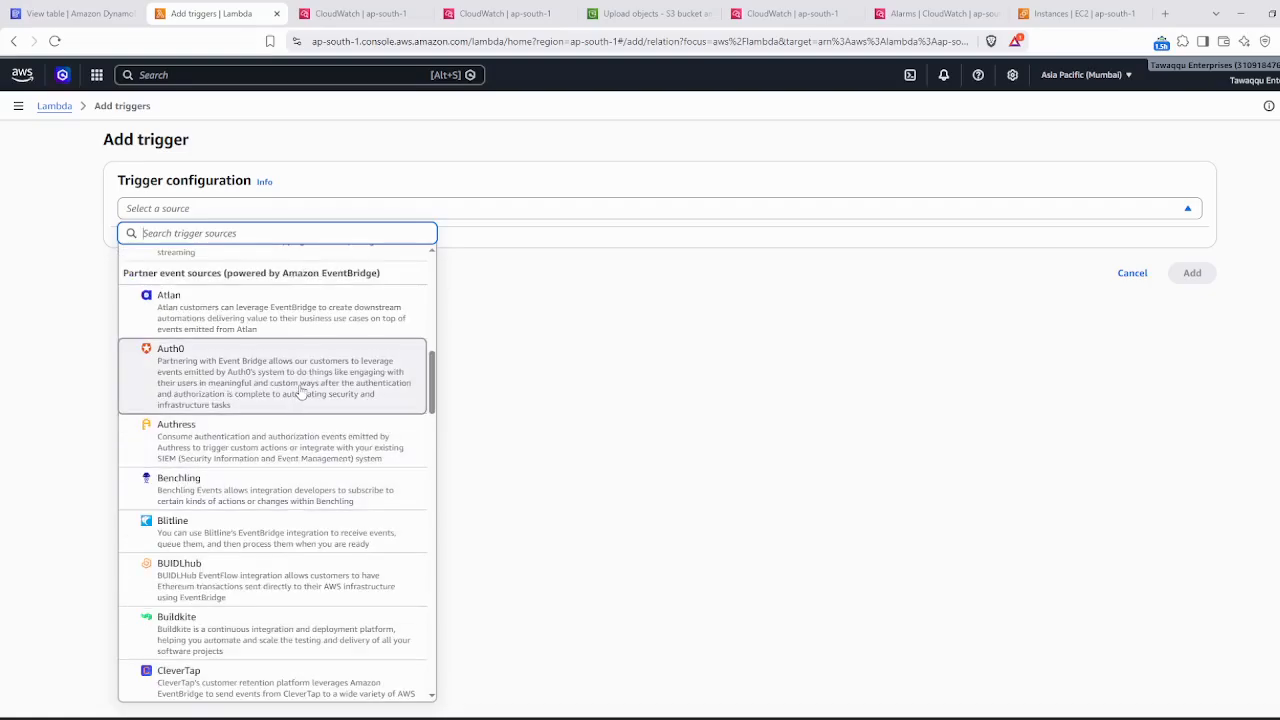
scroll(300, 390, "down", 1)
scroll(300, 390, "down", 1)
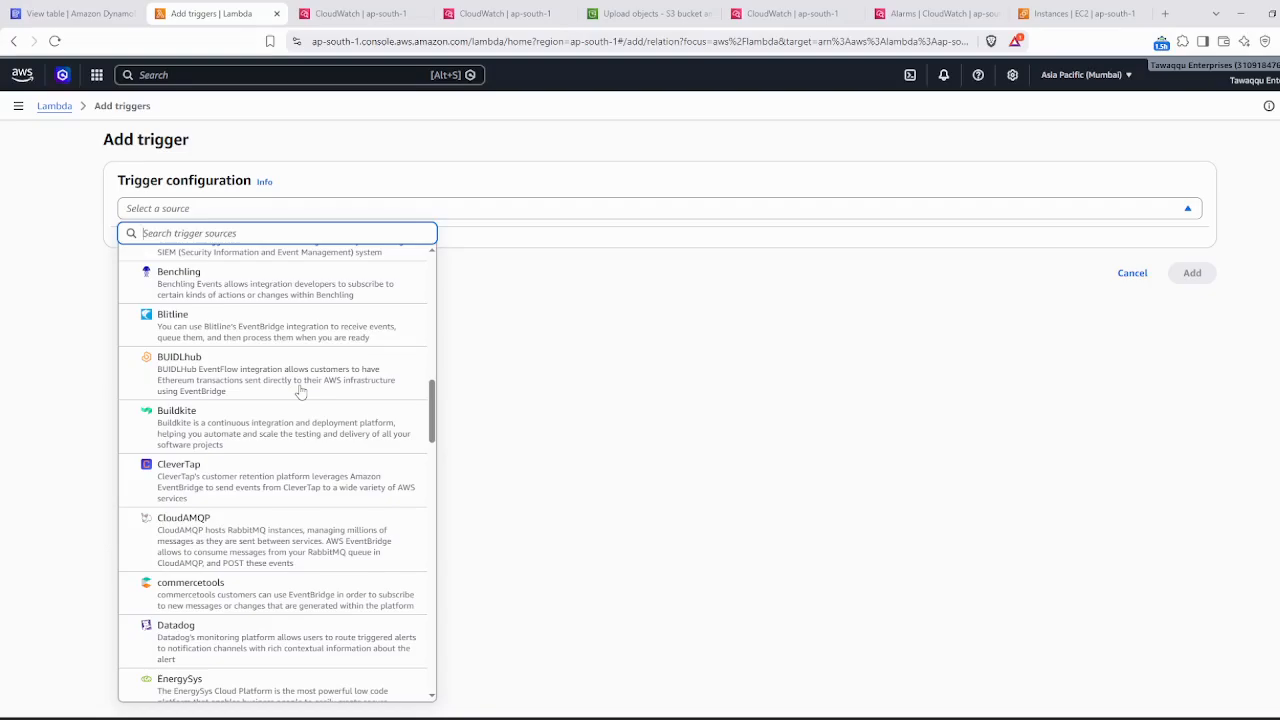
scroll(300, 392, "down", 2)
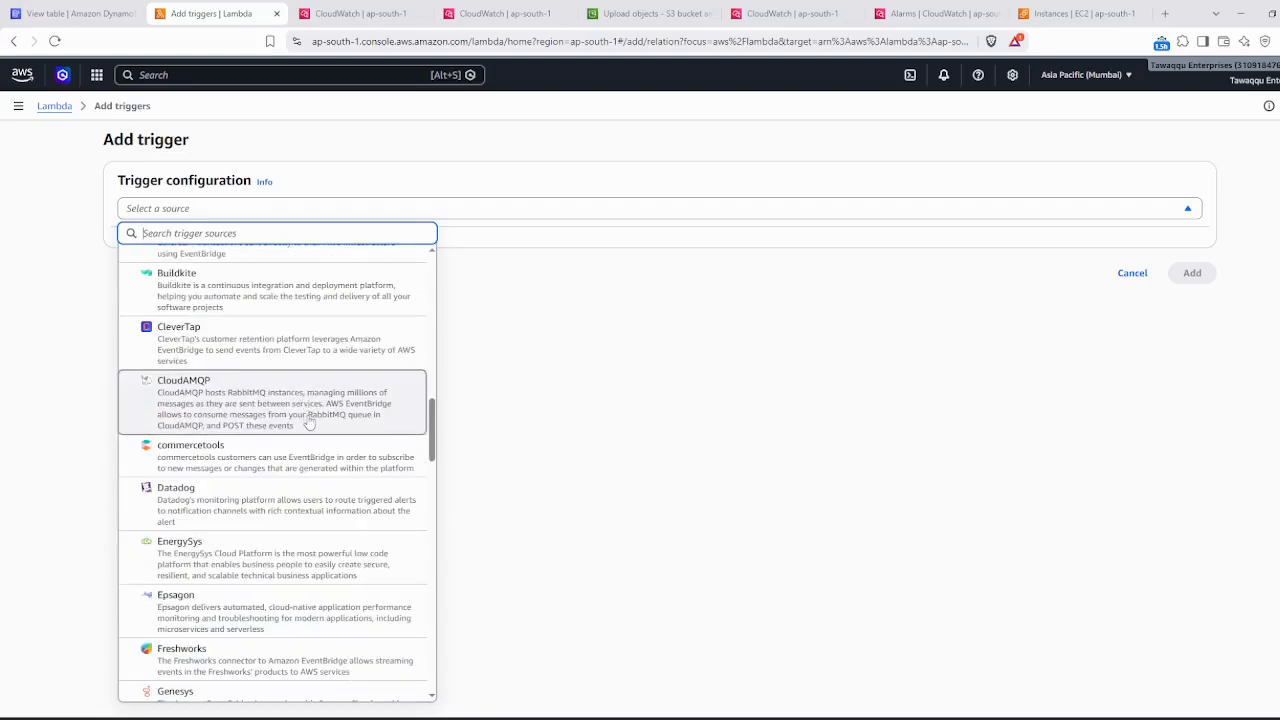
scroll(310, 424, "down", 1)
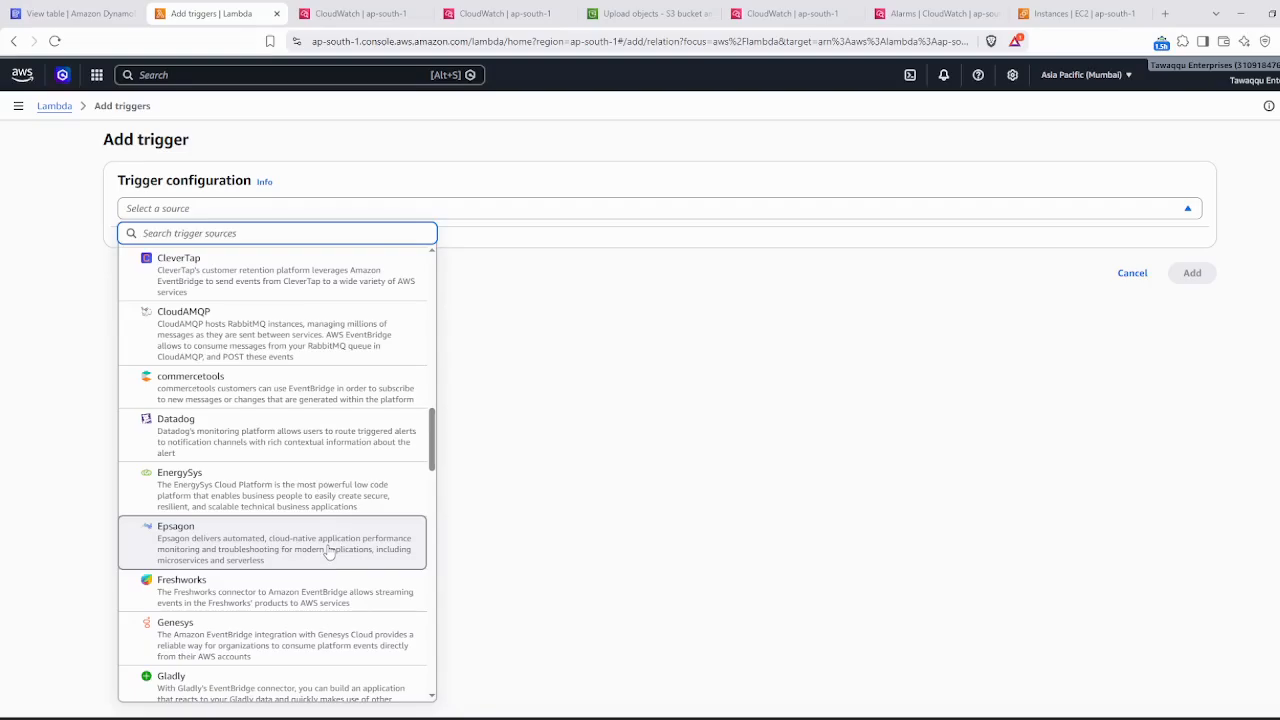
scroll(329, 552, "down", 4)
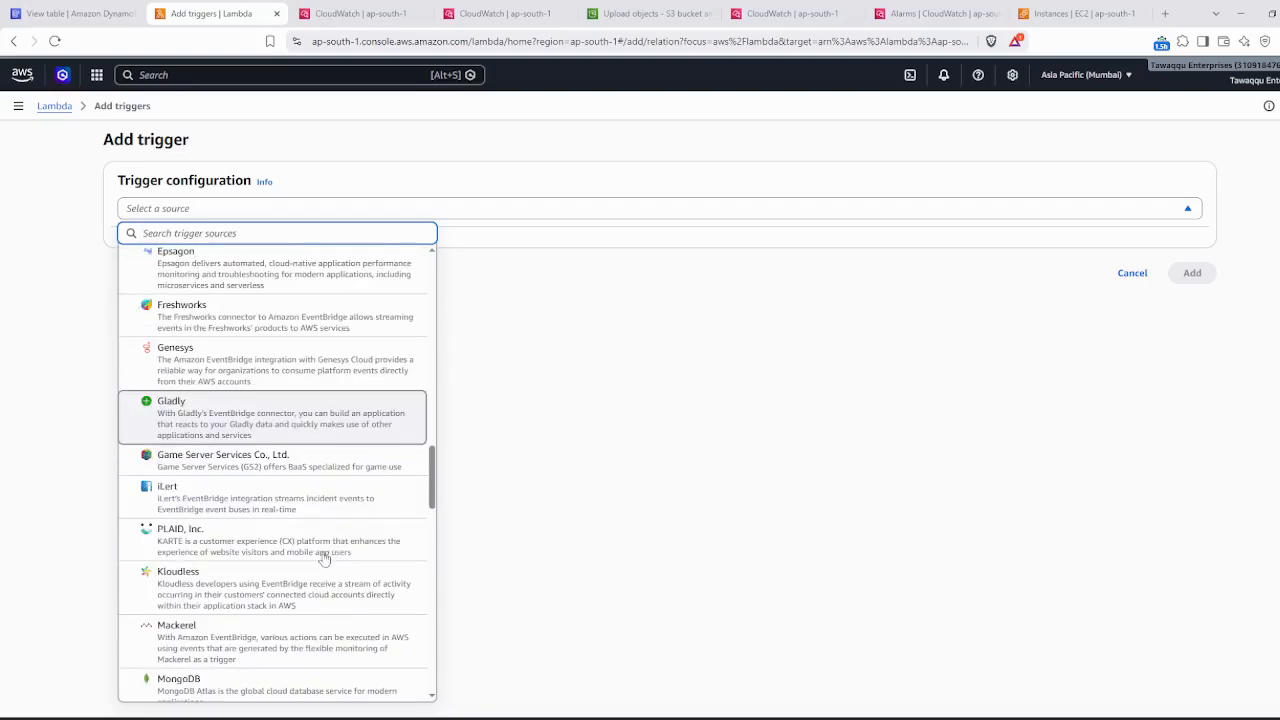
scroll(288, 571, "down", 5)
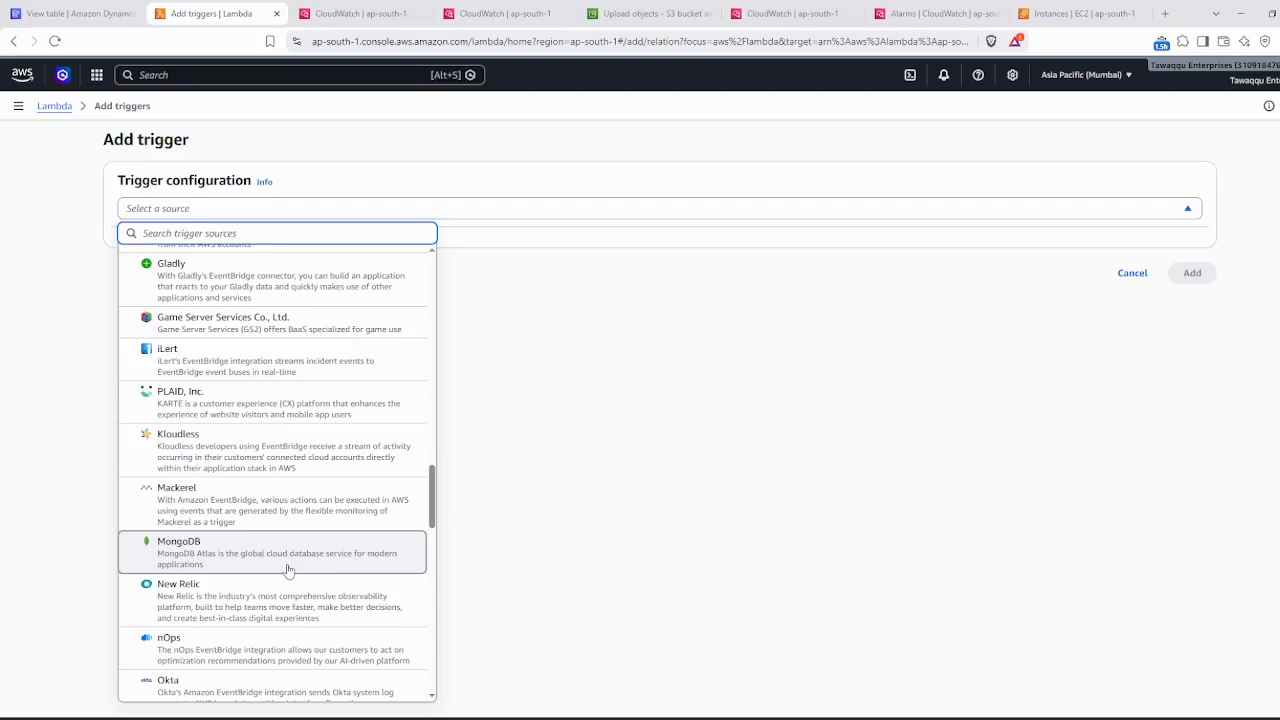
scroll(288, 571, "down", 7)
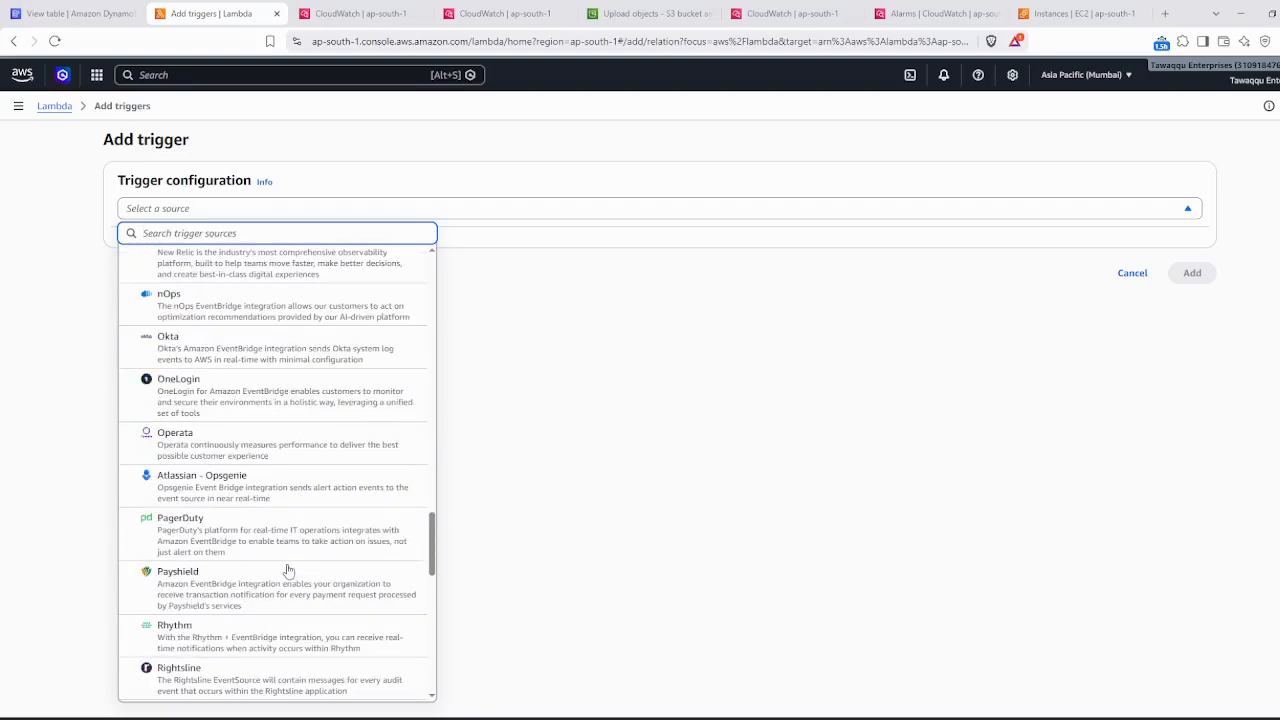
scroll(288, 571, "down", 4)
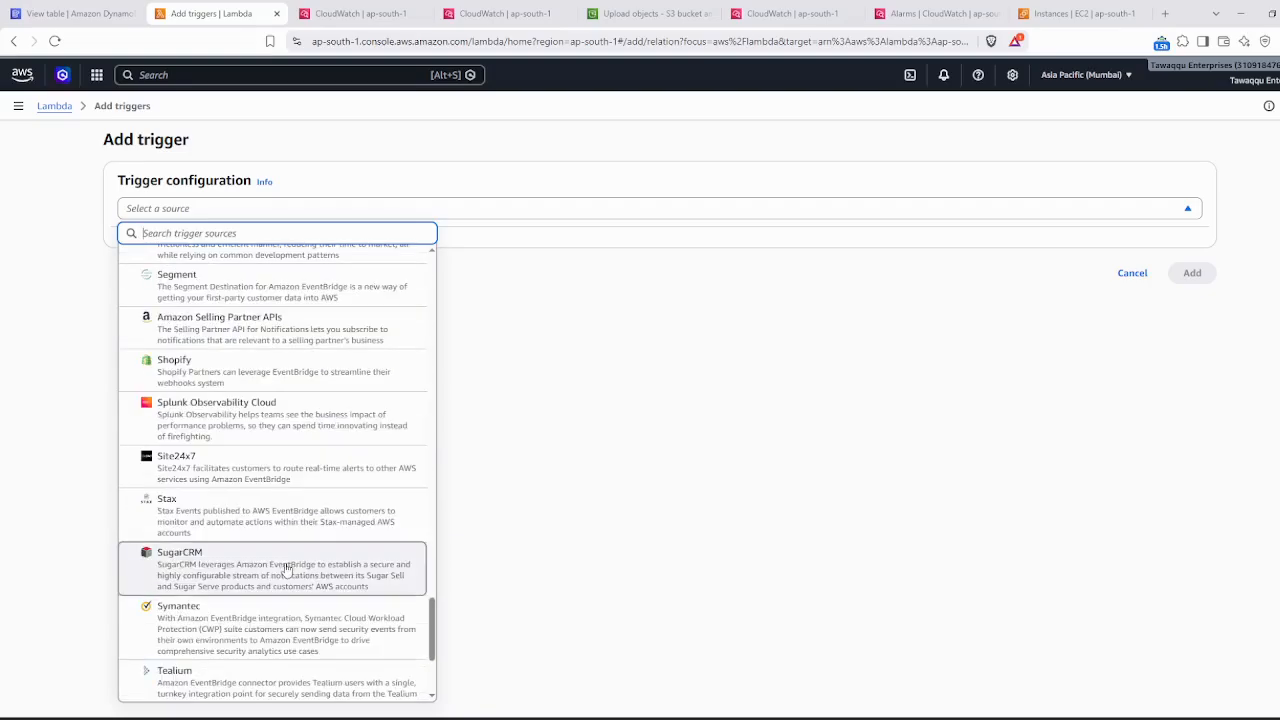
scroll(288, 571, "down", 3)
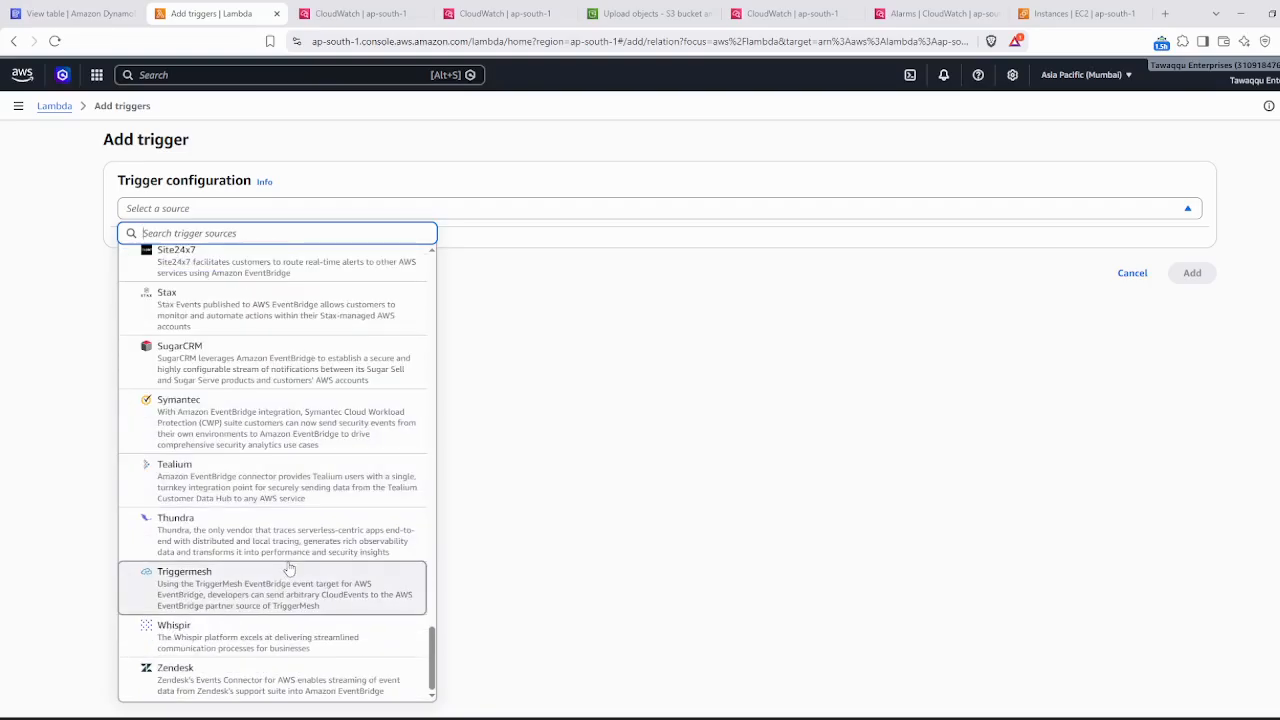
scroll(337, 537, "up", 9)
scroll(337, 537, "up", 10)
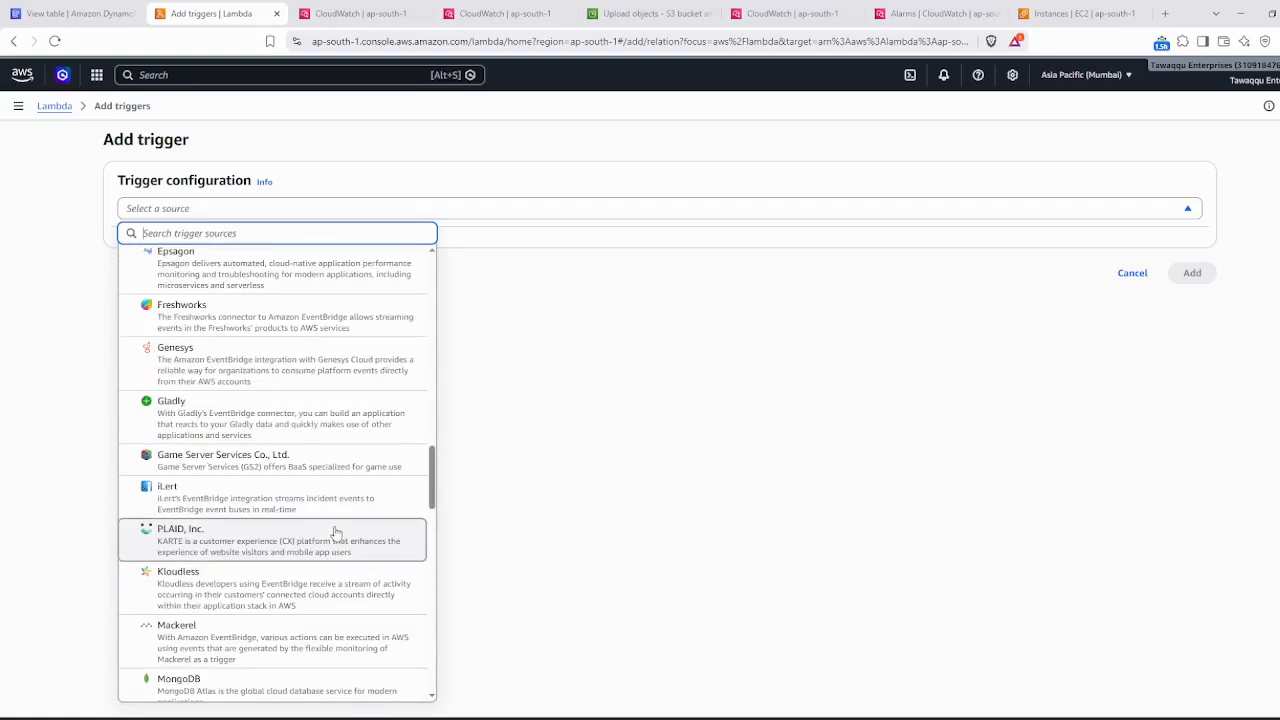
scroll(337, 533, "up", 10)
scroll(336, 532, "up", 3)
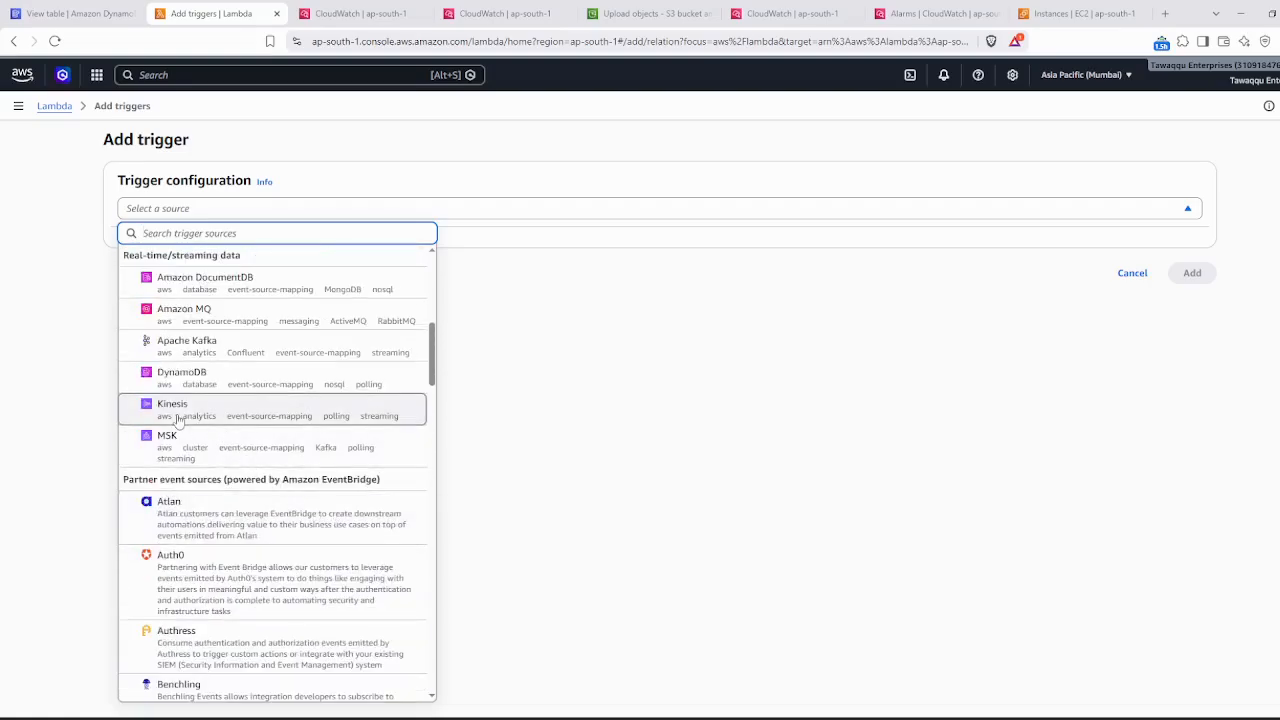
left_click(632, 370)
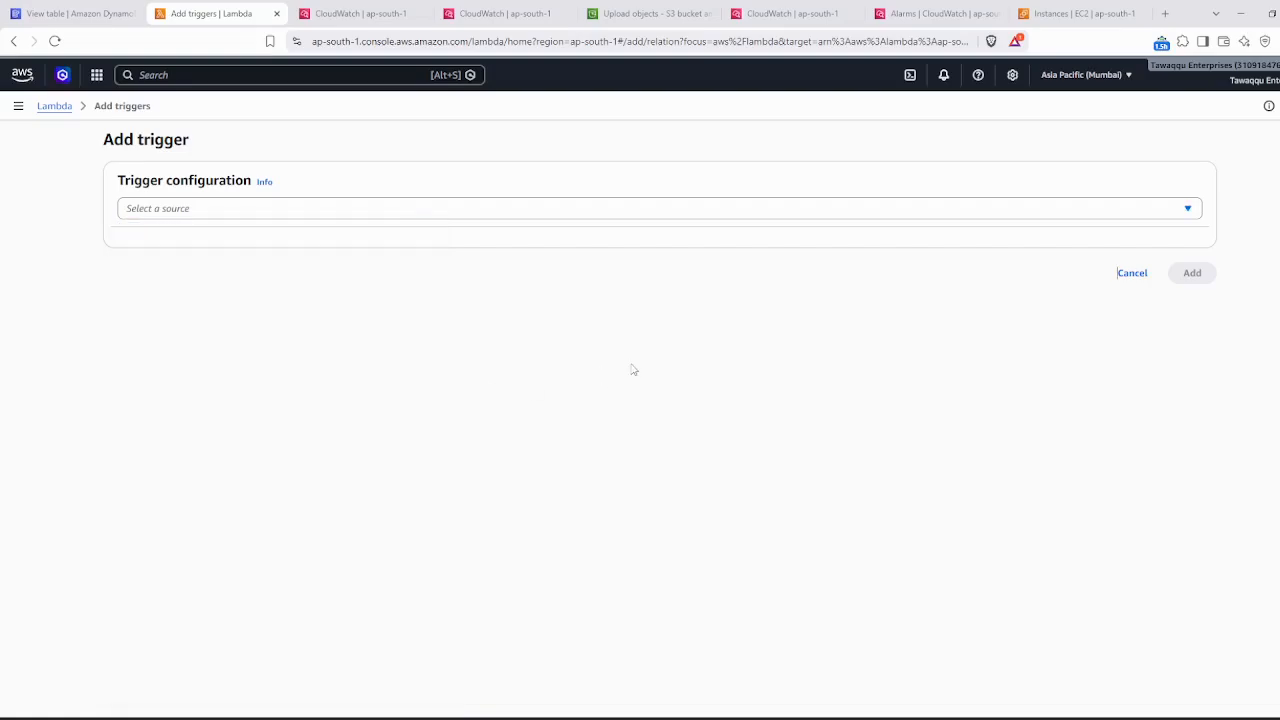